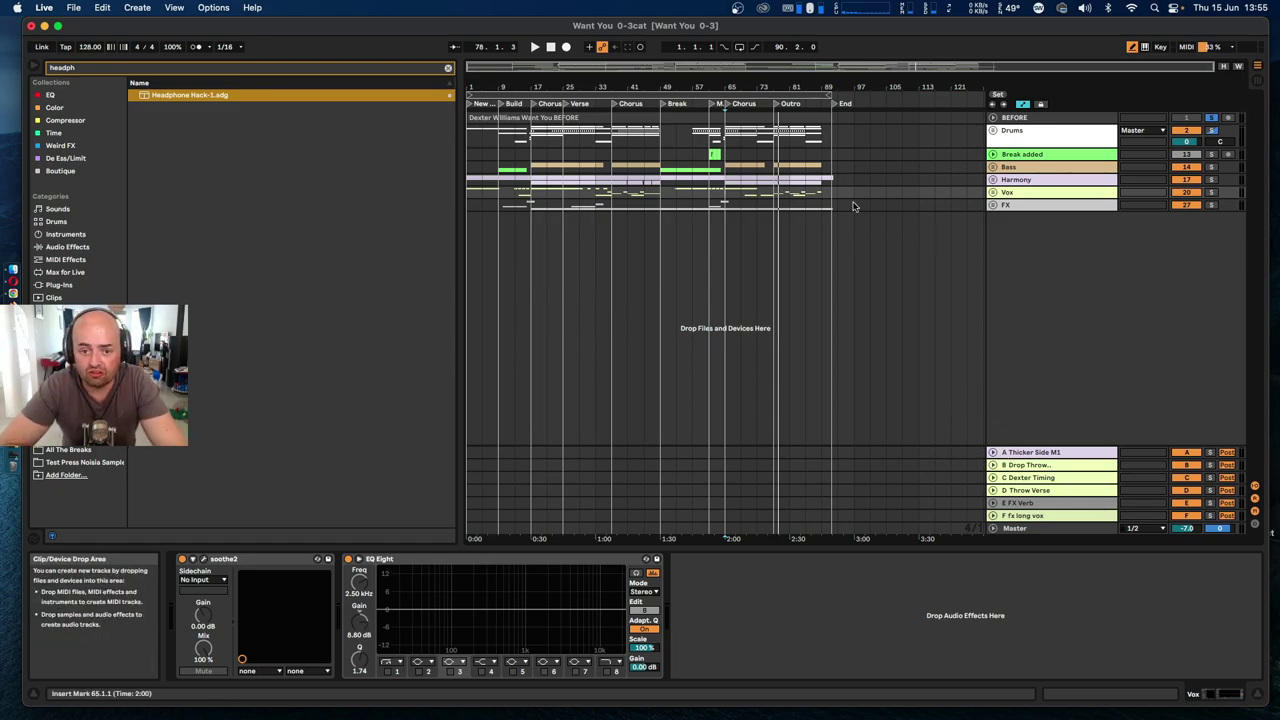
Play the arrangement from the Chorus marker near bar 65 and stop after about seven bars.
left_click(728, 157)
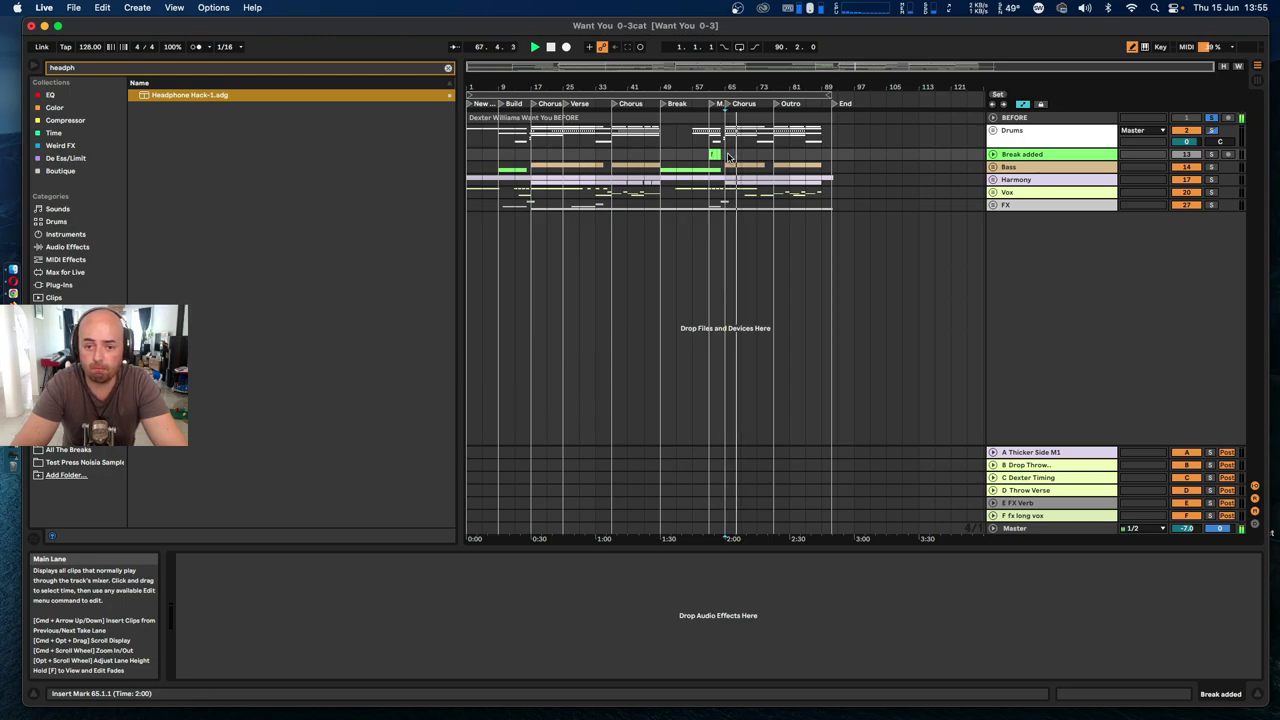
key("space")
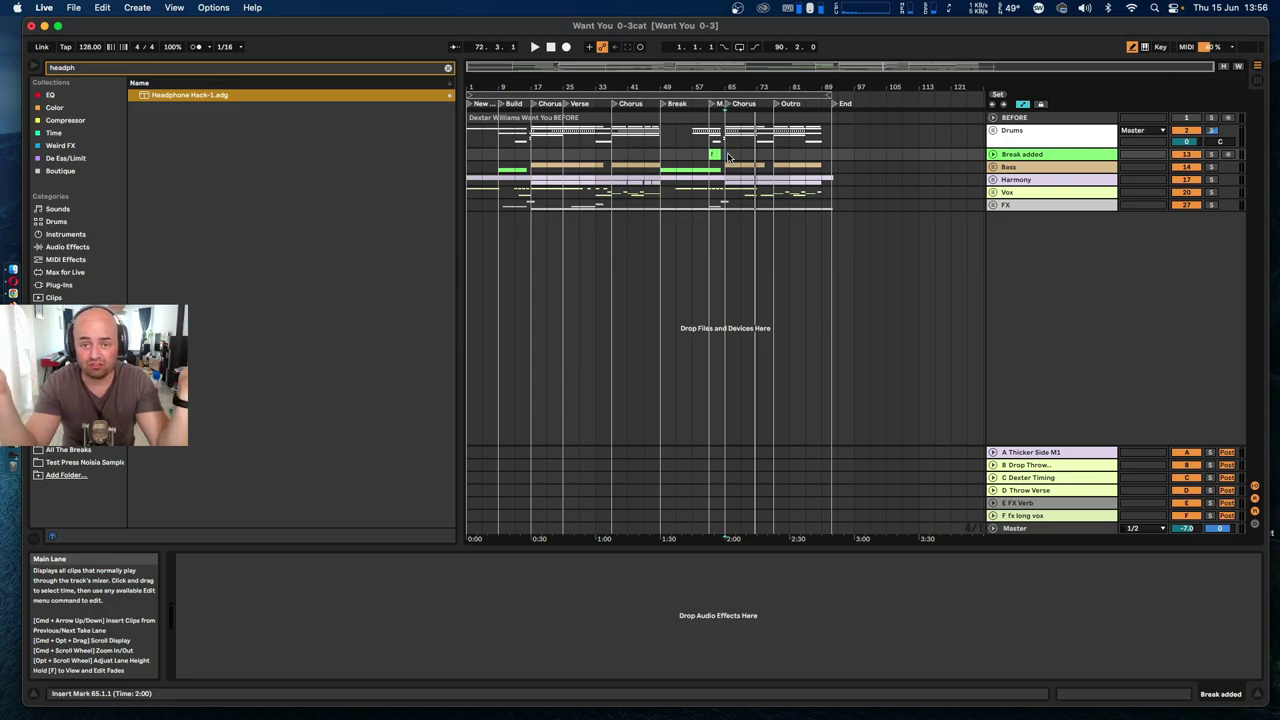
left_click(736, 7)
left_click(764, 101)
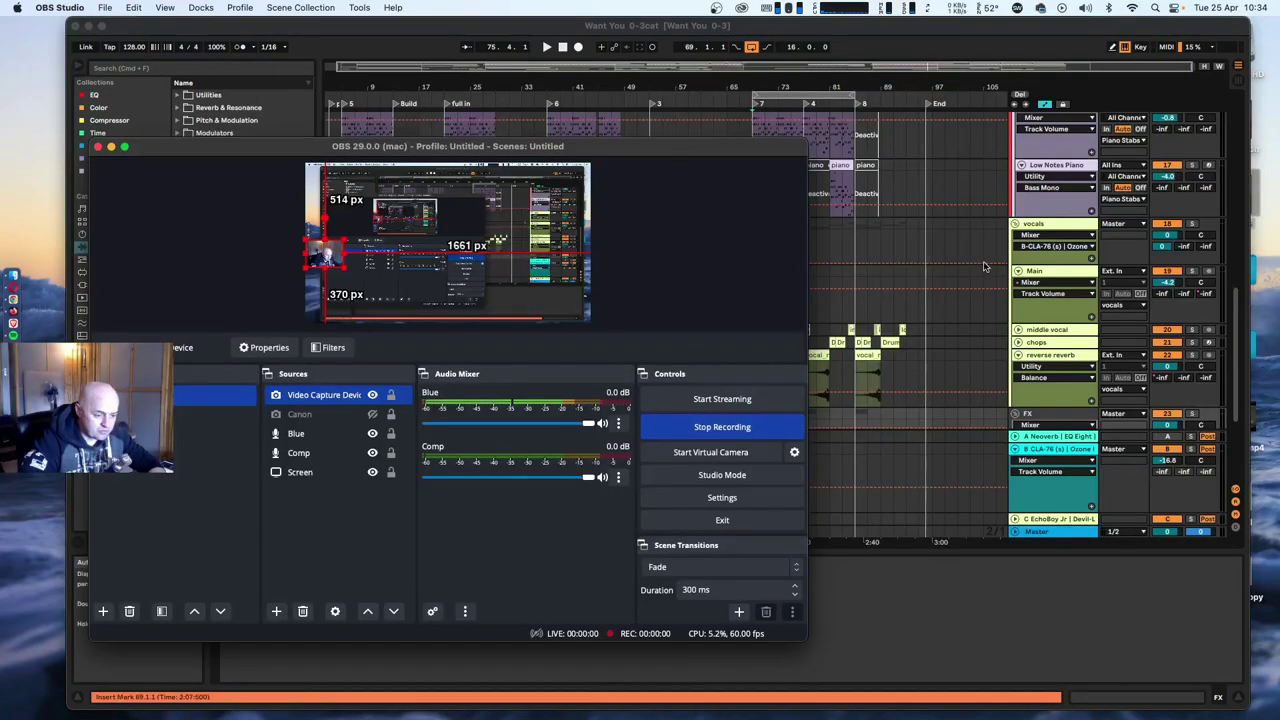
Switch to the Want You 0-3 set in Live and examine the tracks in the section from bar 69 to 77.
left_click(981, 256)
left_click_drag(820, 87, 793, 172)
scroll(1133, 246, "up", 3)
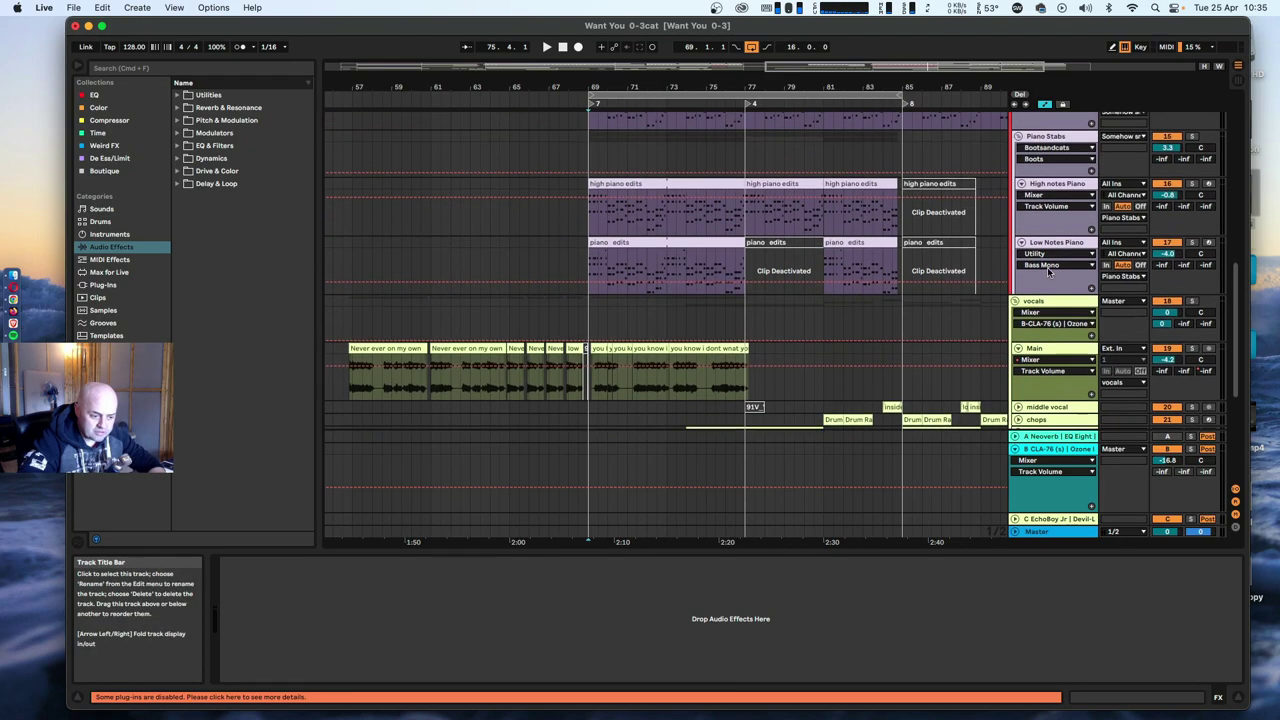
scroll(1016, 305, "up", 8)
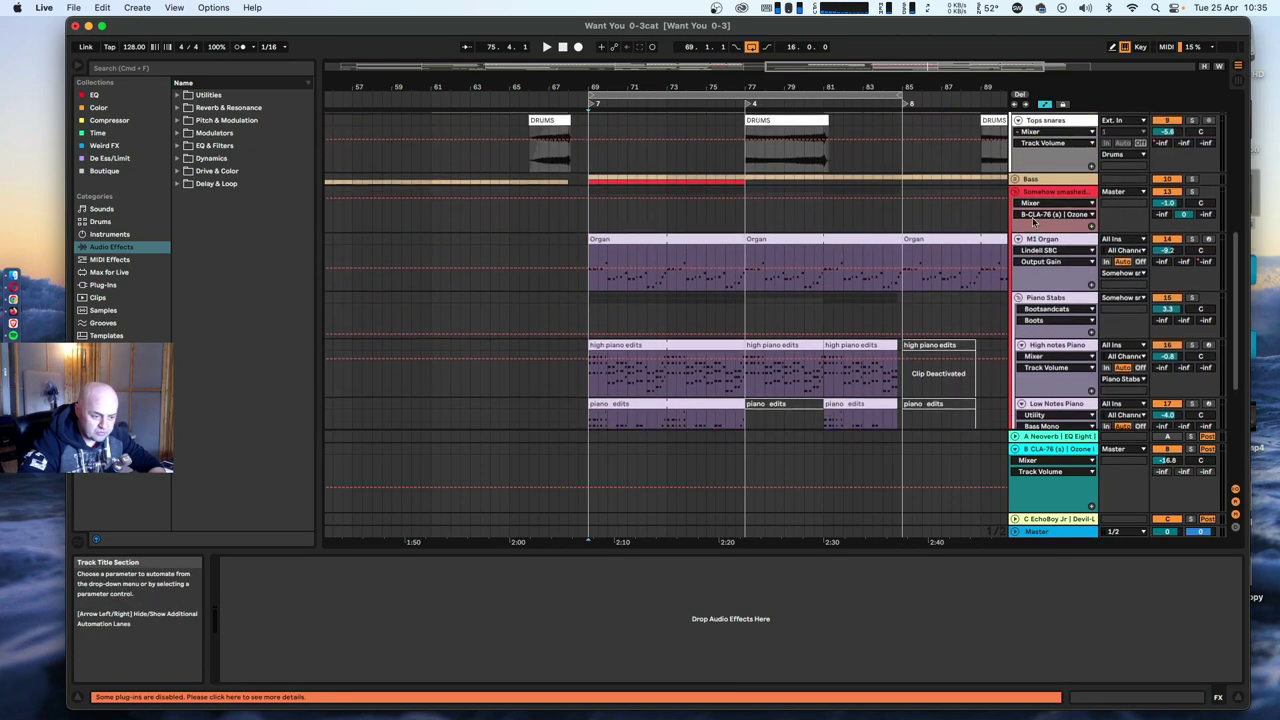
left_click(1016, 212)
left_click_drag(720, 100, 720, 140)
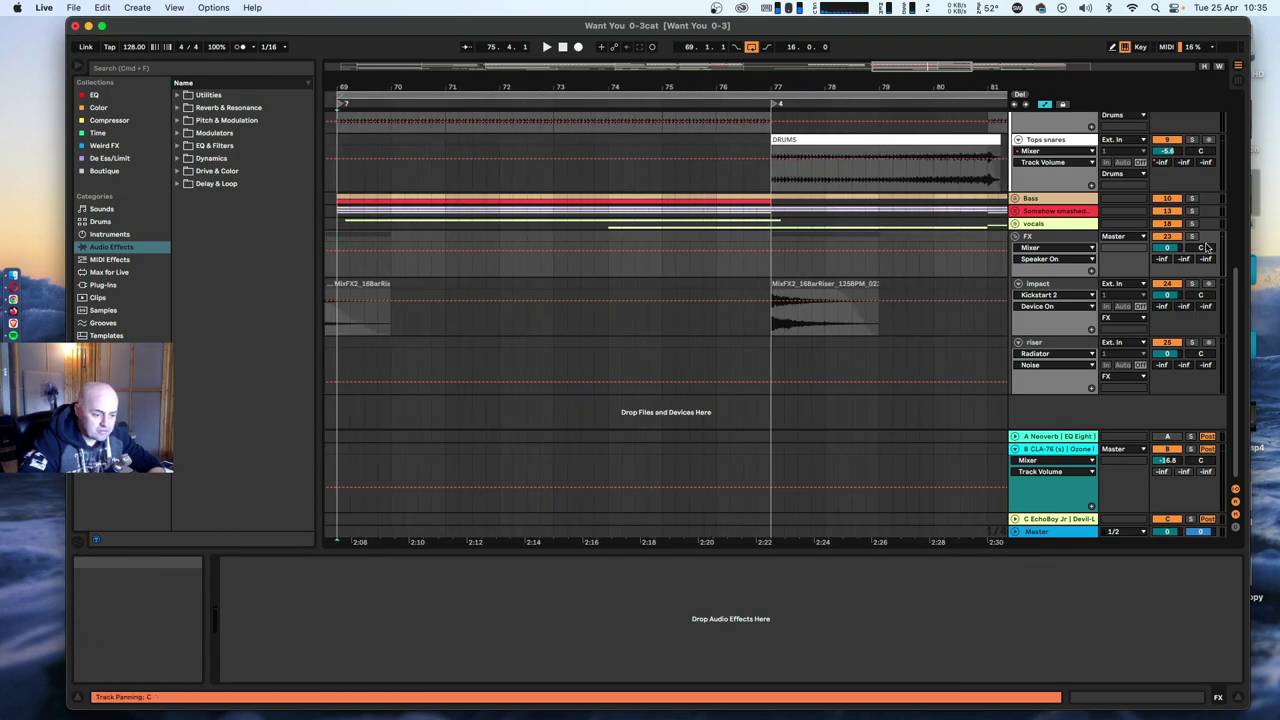
Unfold the Somehow smashed and Bass groups and show the M1 Organ track's device chain.
left_click(1016, 211)
left_click(1036, 198)
left_click(1015, 198)
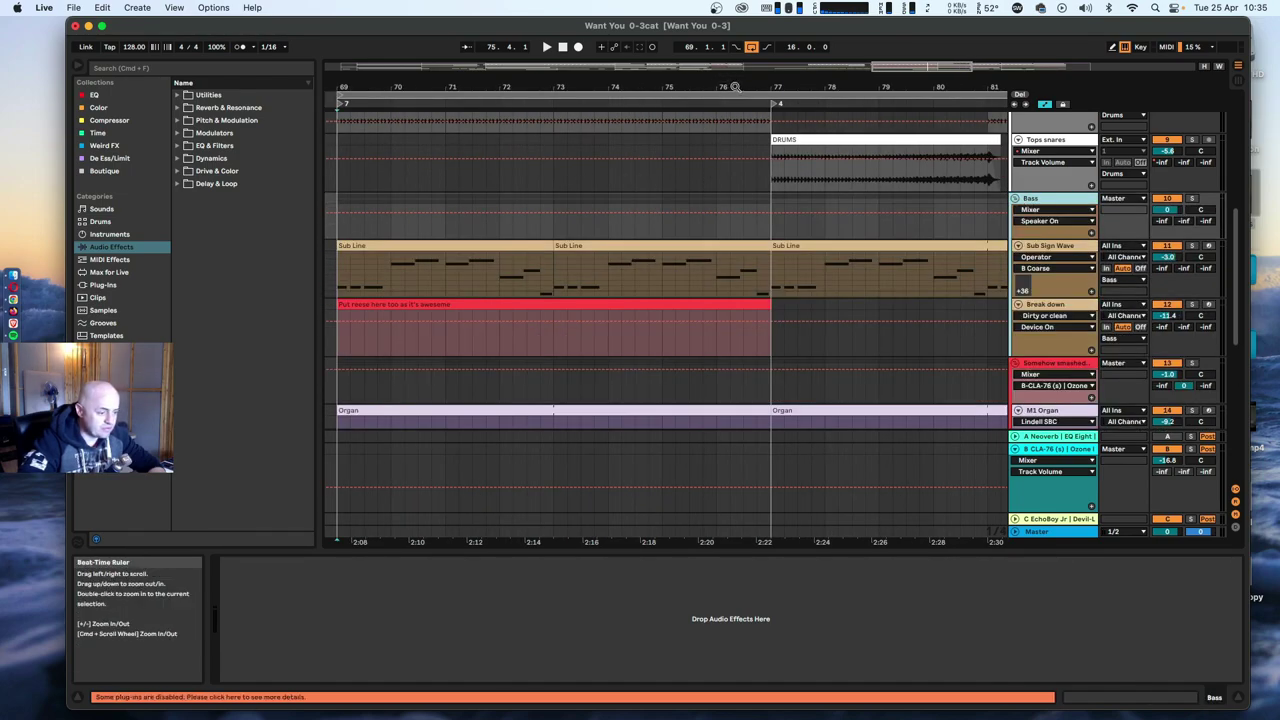
left_click_drag(736, 87, 767, 58)
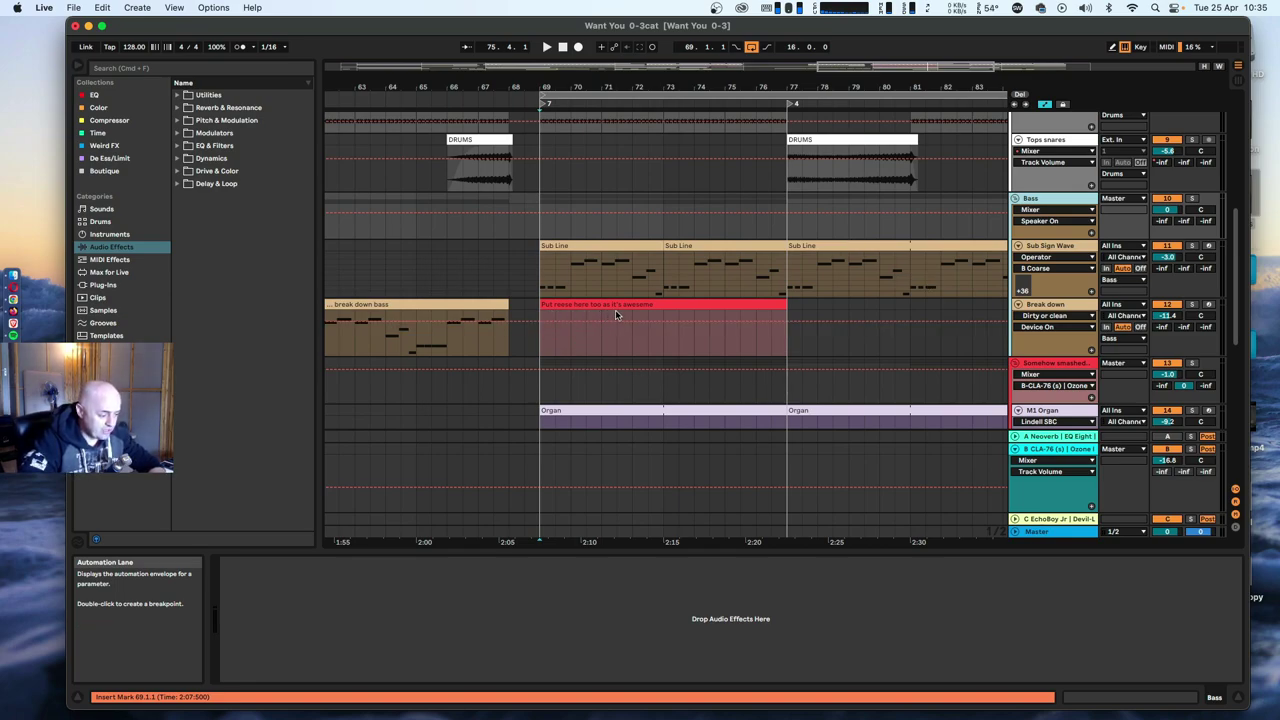
scroll(896, 332, "down", 3)
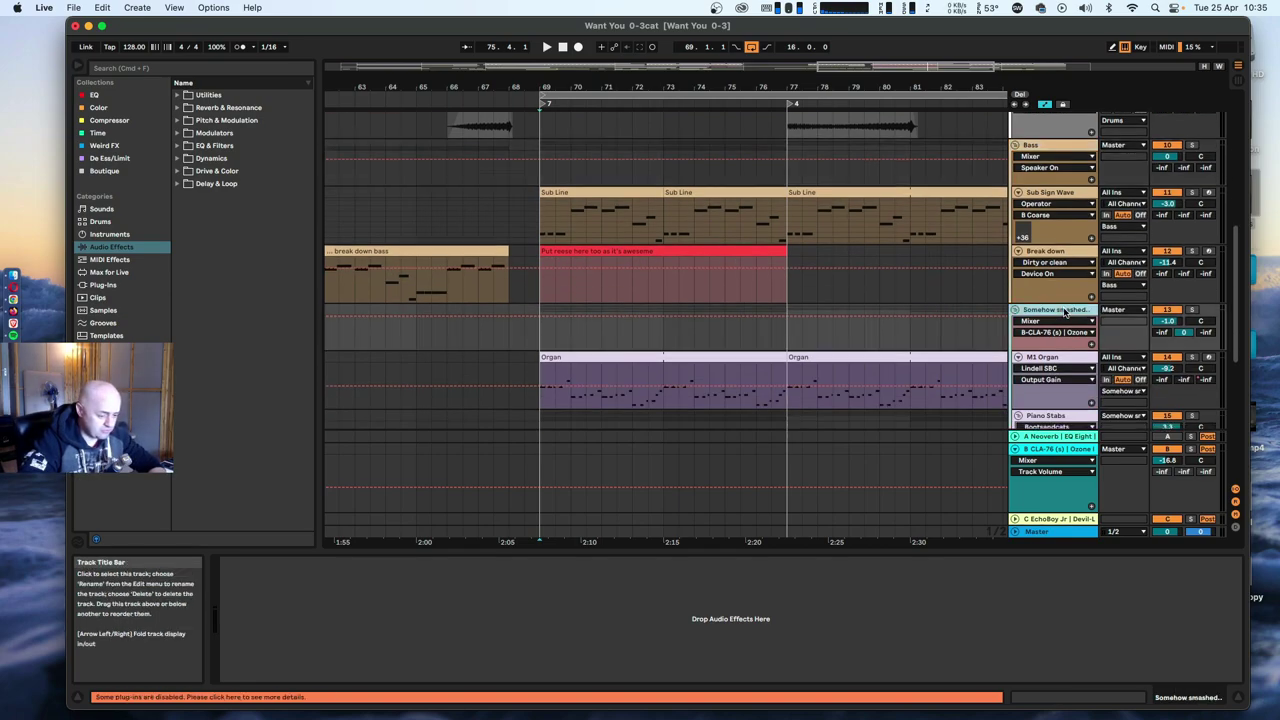
left_click(1043, 357)
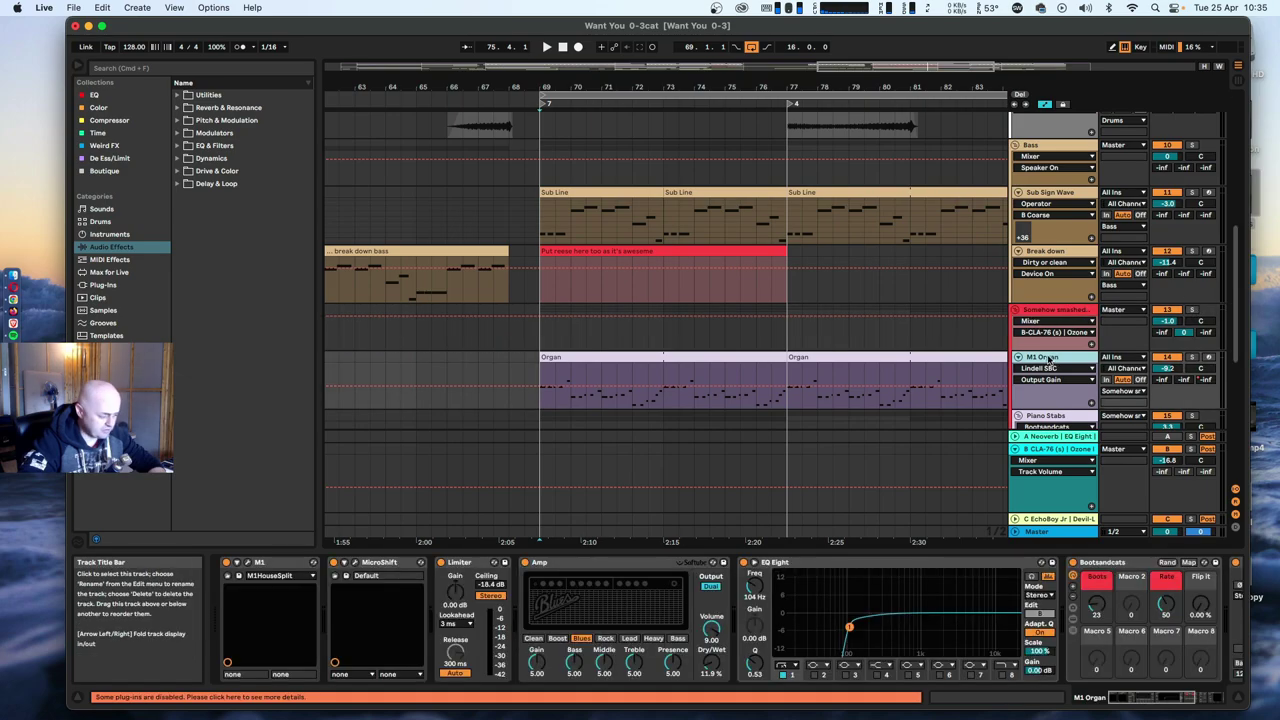
left_click_drag(695, 87, 628, 66)
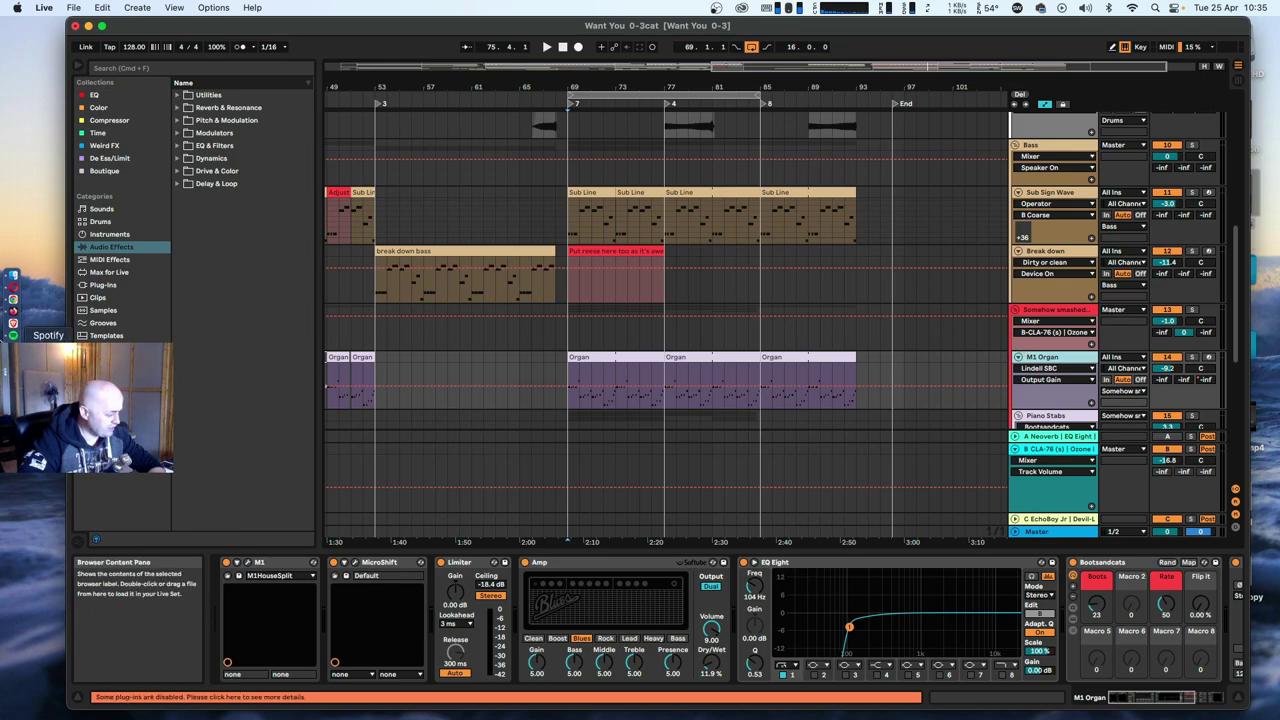
Switch to Spotify to look over the artist's popular tracks, and return to the Live set.
left_click(12, 336)
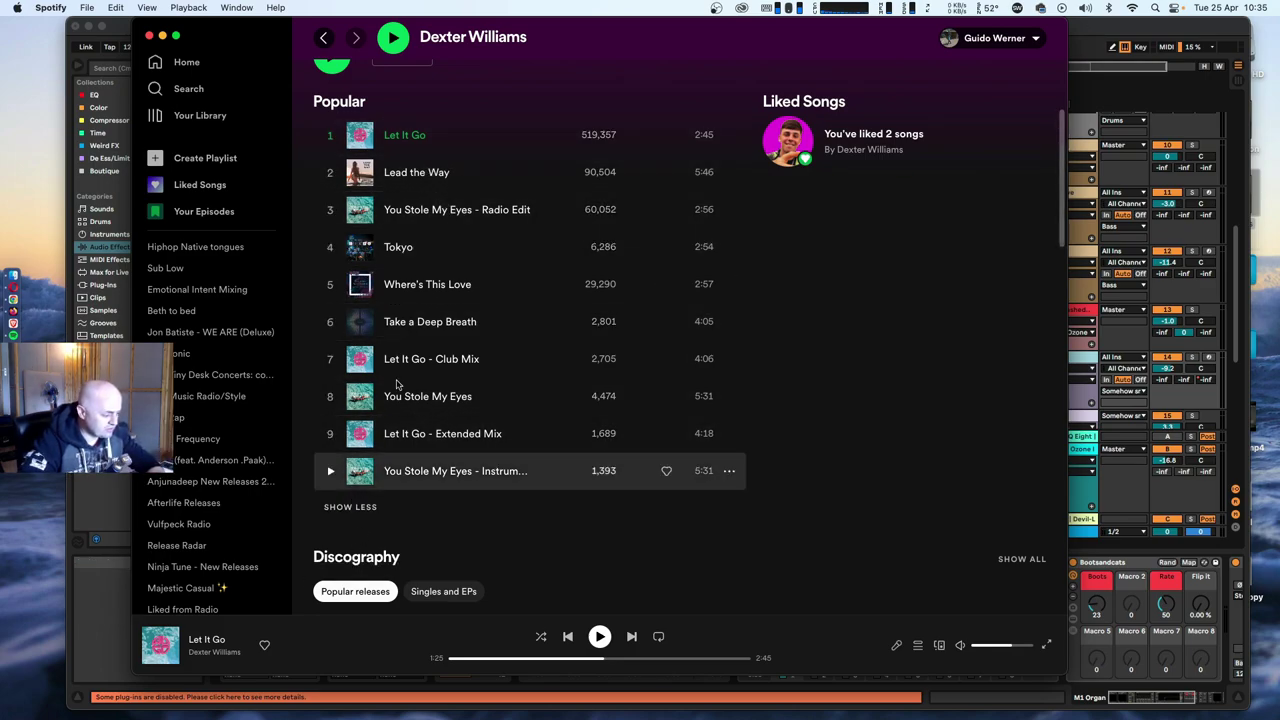
left_click(1091, 33)
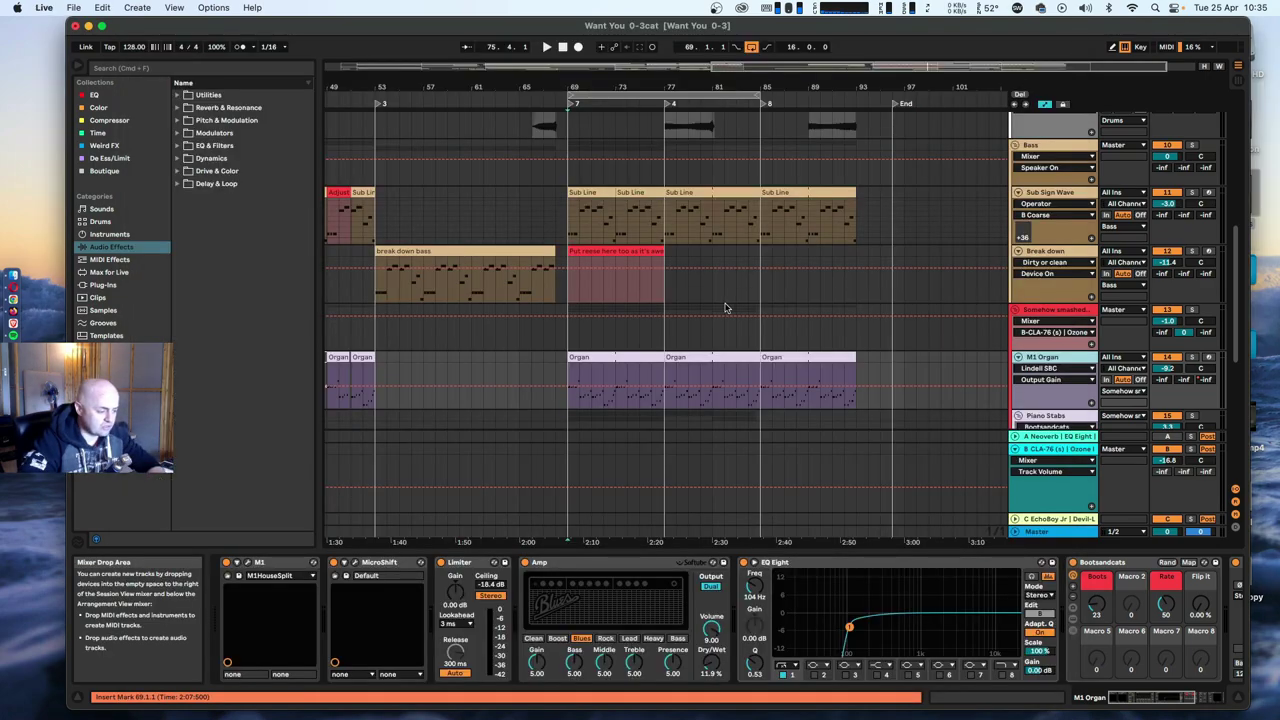
Place the insert mark at bar 69 and fold all the arrangement tracks into a compact overview.
left_click(565, 289)
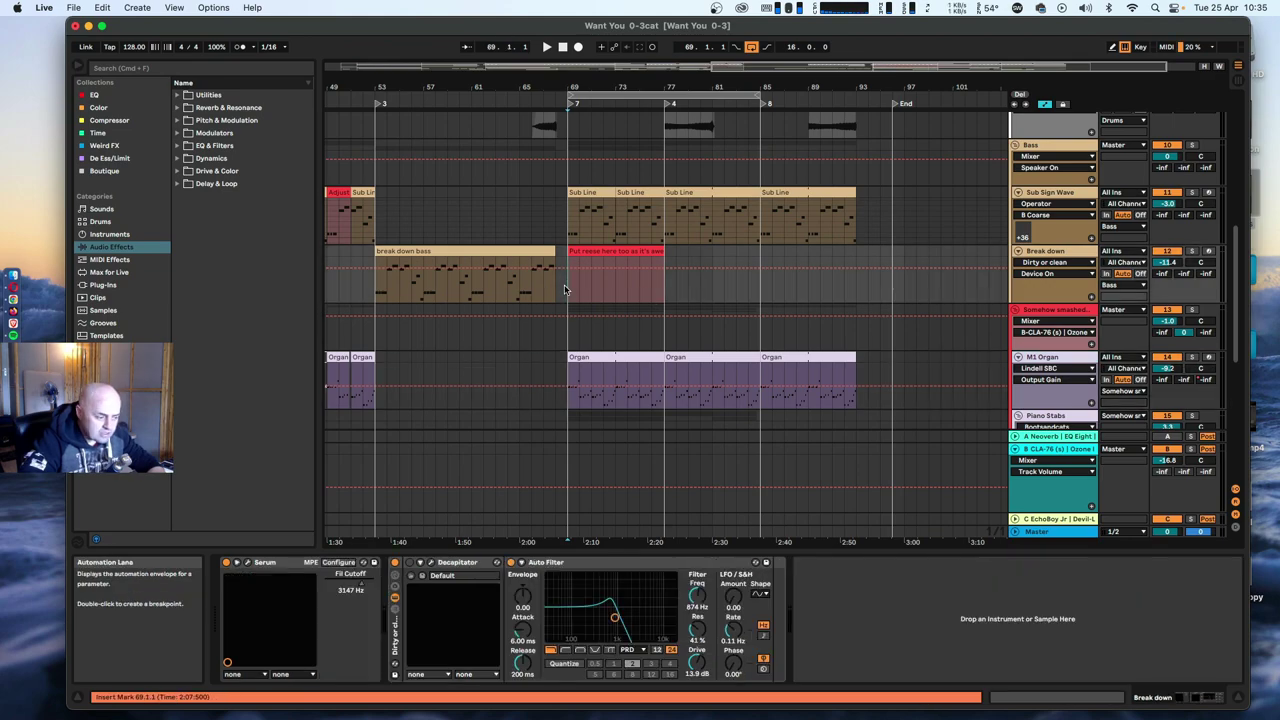
left_click(570, 340)
scroll(623, 336, "up", 10)
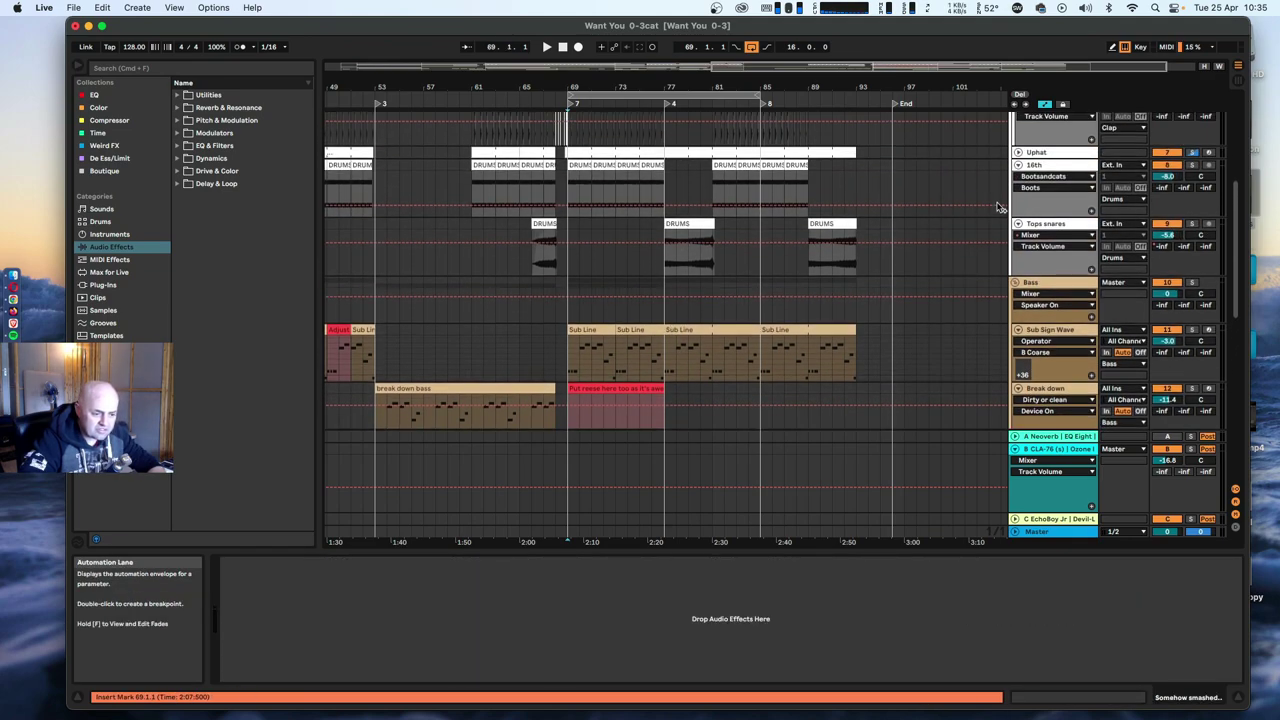
left_click(1015, 176, "alt")
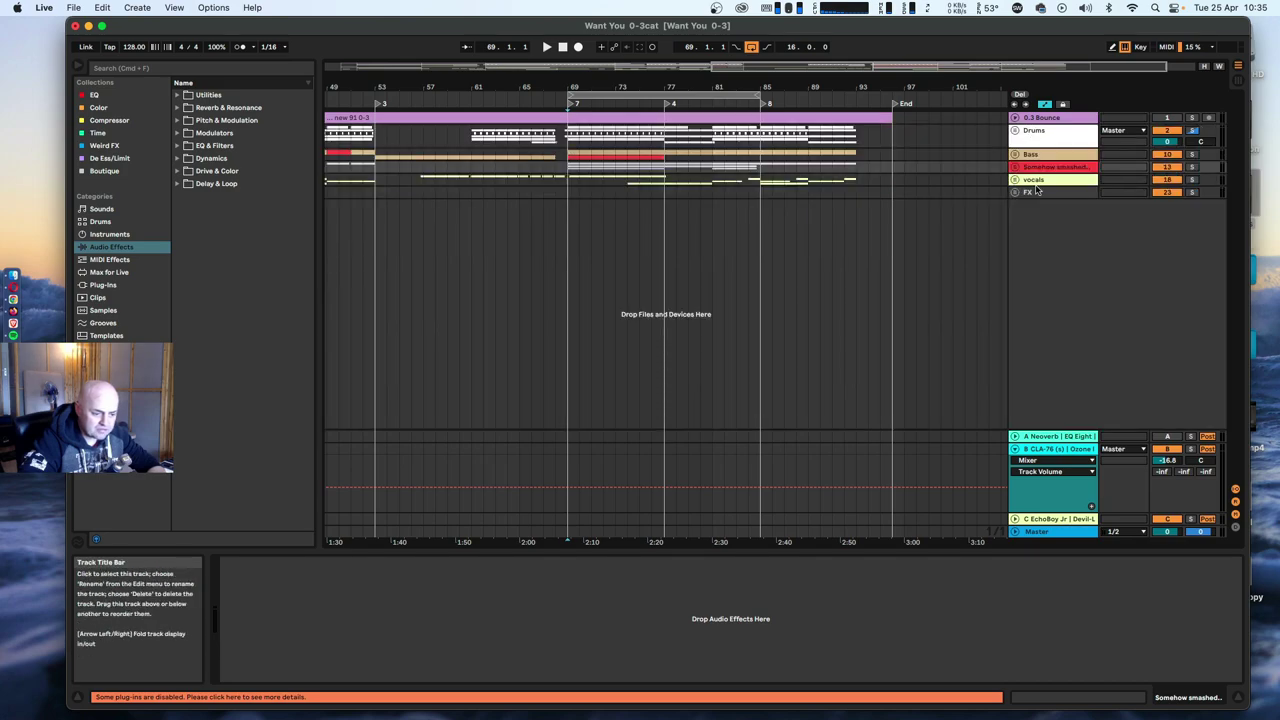
Play the arrangement from bar 69 and display the Master track's device chain.
left_click(571, 187)
key("space")
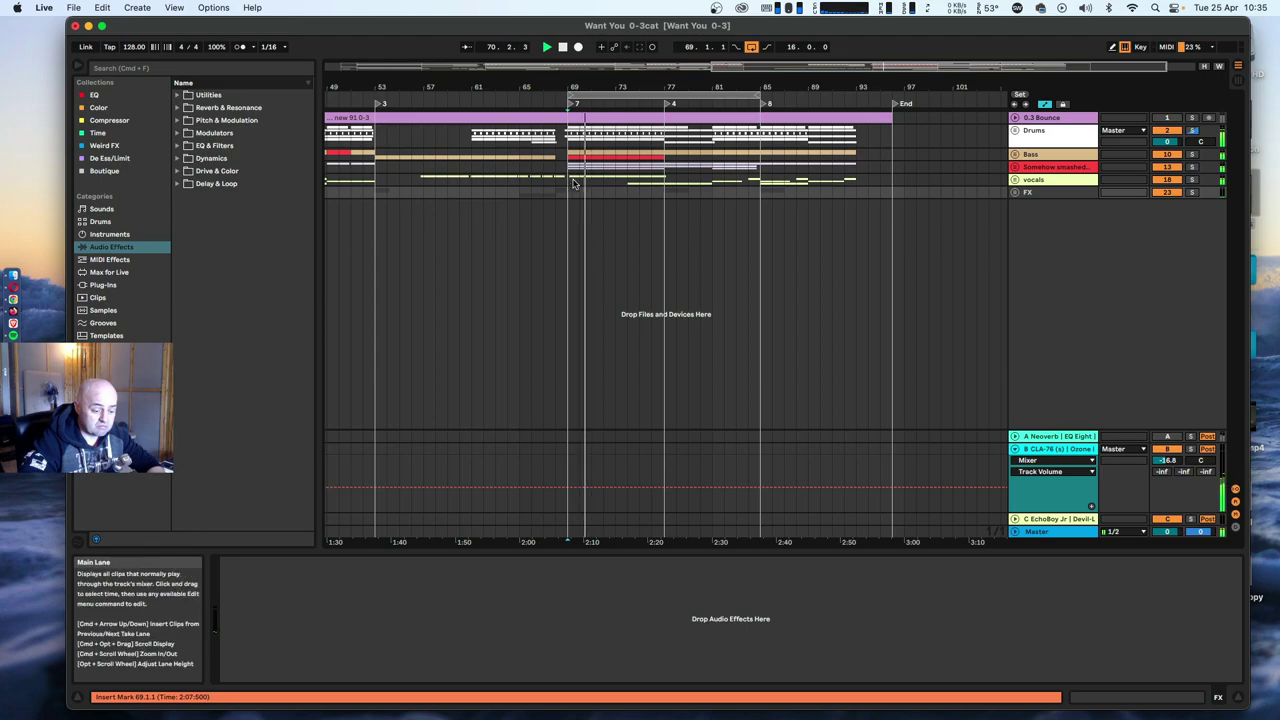
left_click(1042, 533)
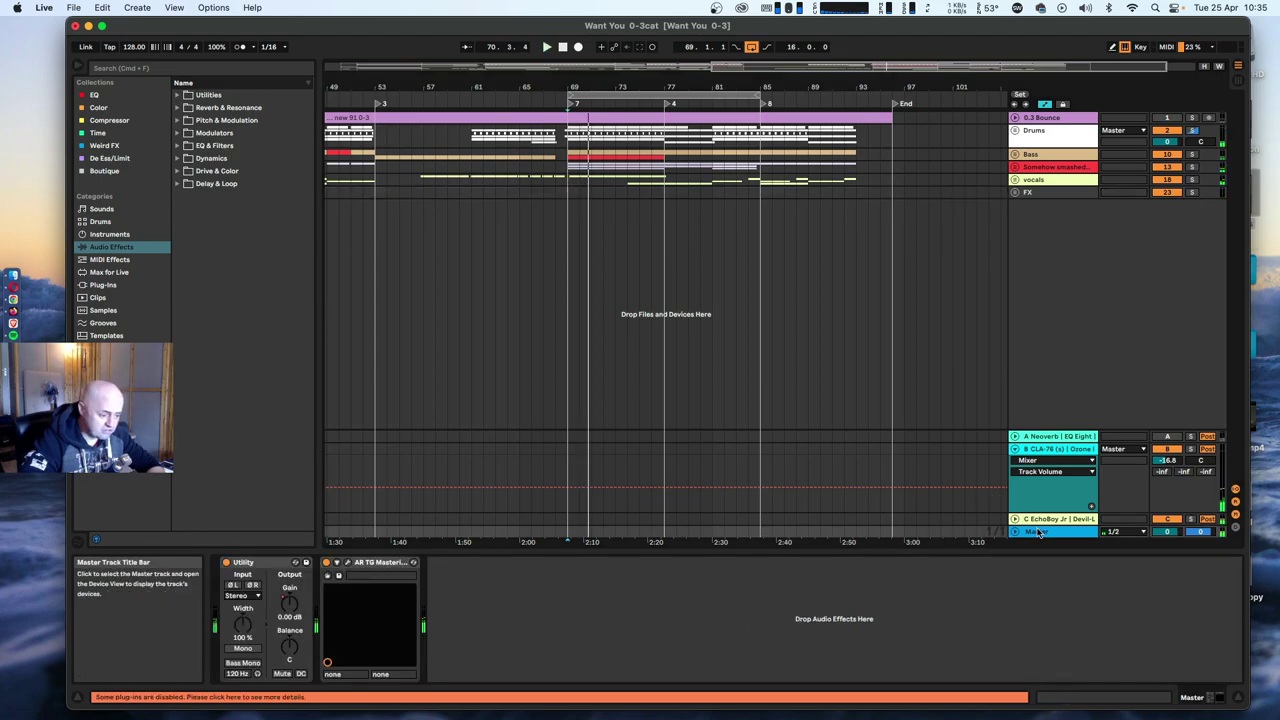
key("space")
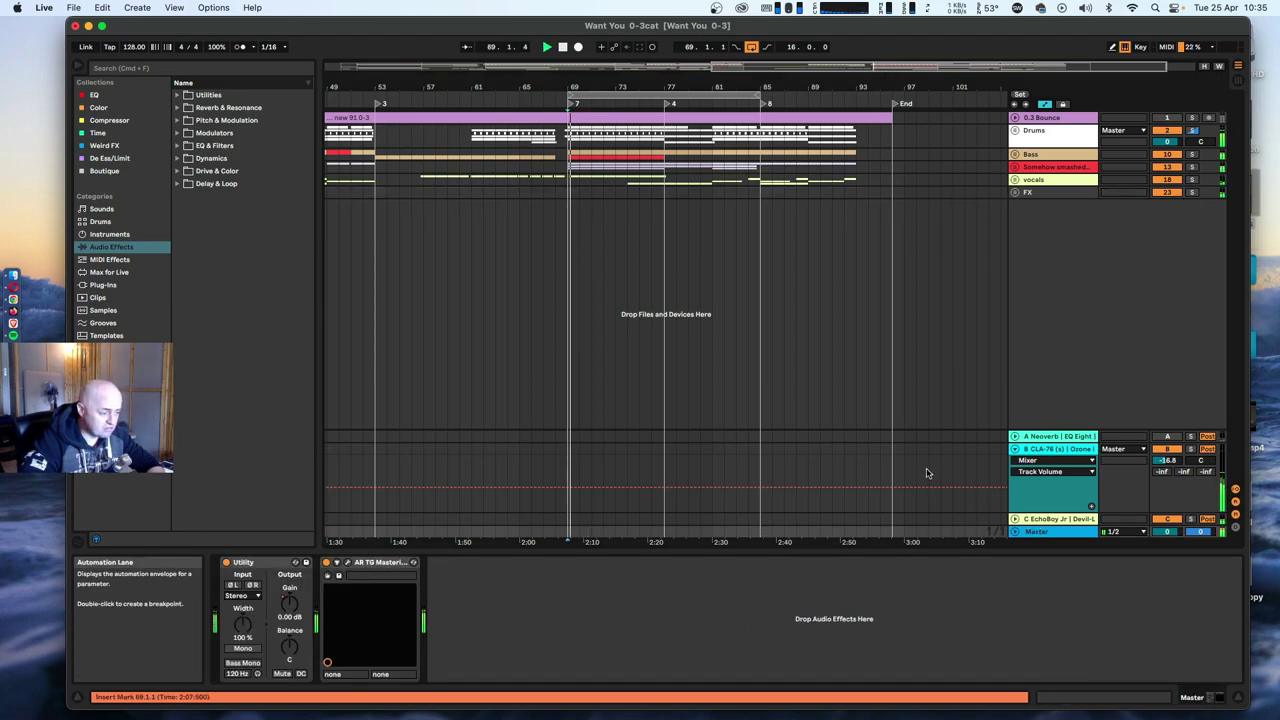
Unfold the Bass group to inspect the Sub Sign Wave and Break down tracks, and stop playback.
left_click(1015, 155)
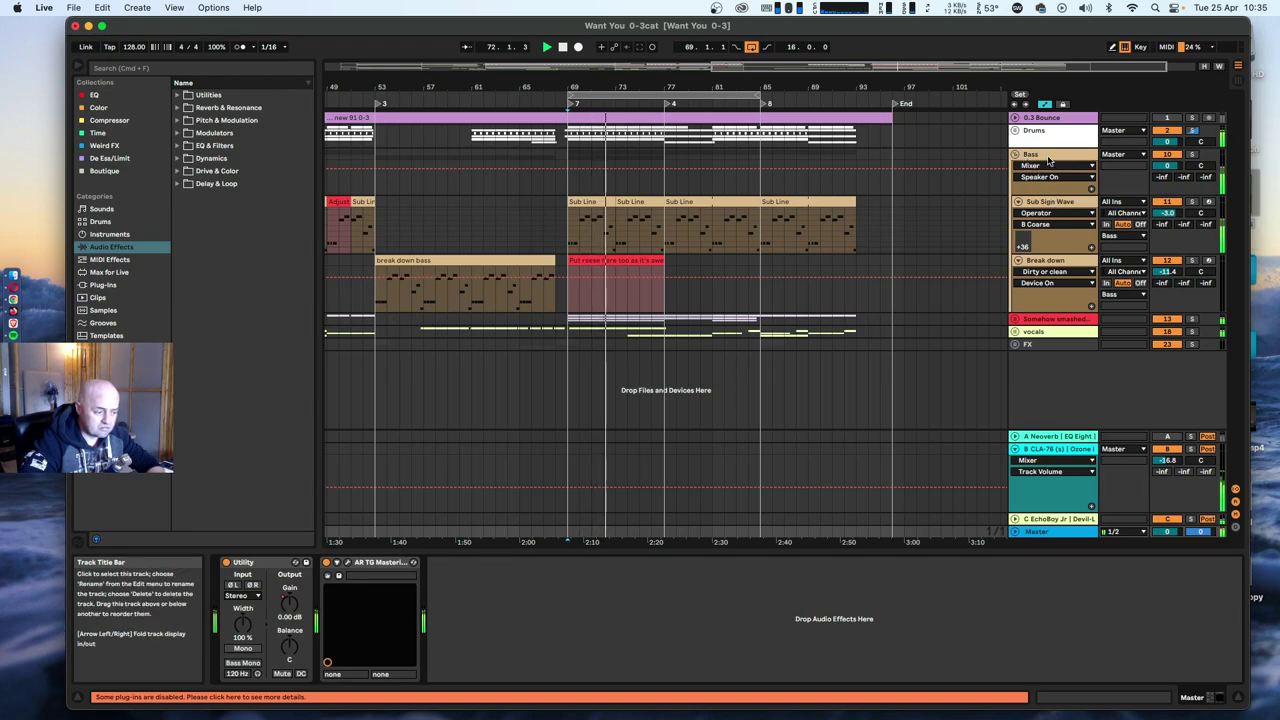
left_click(1047, 202)
key("space")
Search the browser for "eq" and add an EQ Eight to the end of the Master track's device chain.
left_click(1053, 531)
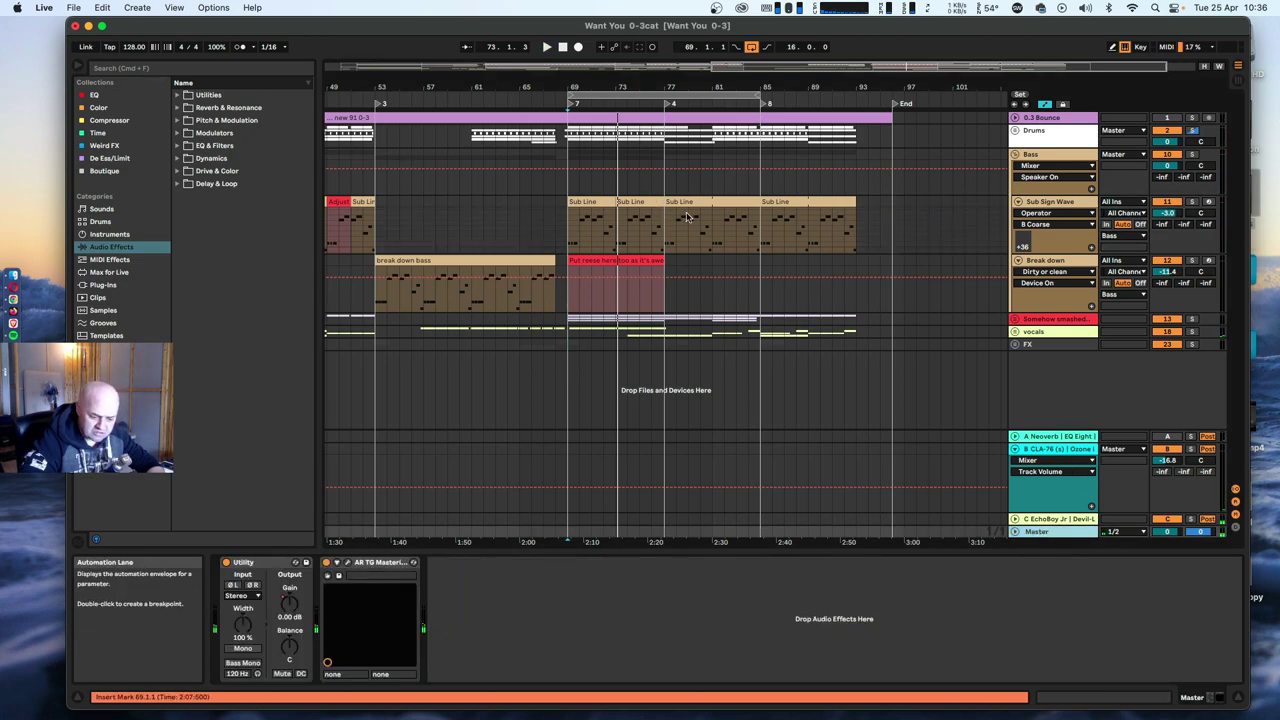
left_click(119, 69)
type("eq")
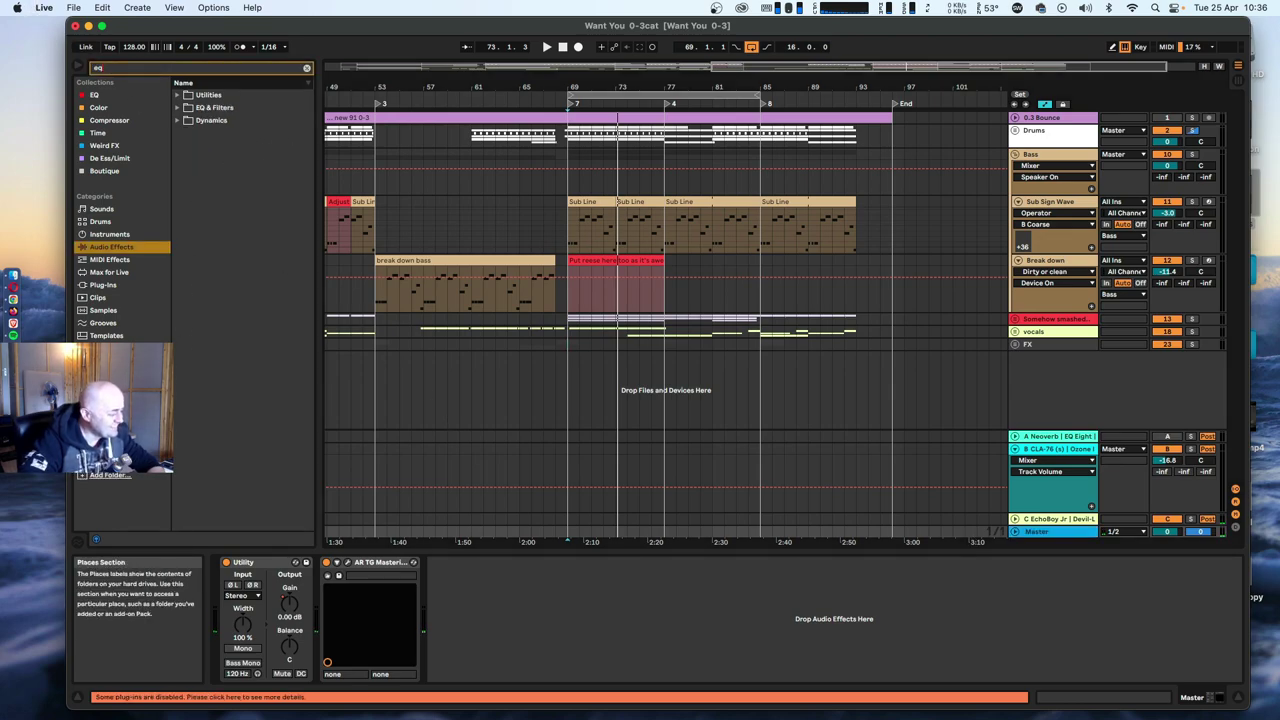
left_click(107, 348)
left_click_drag(197, 112, 522, 590)
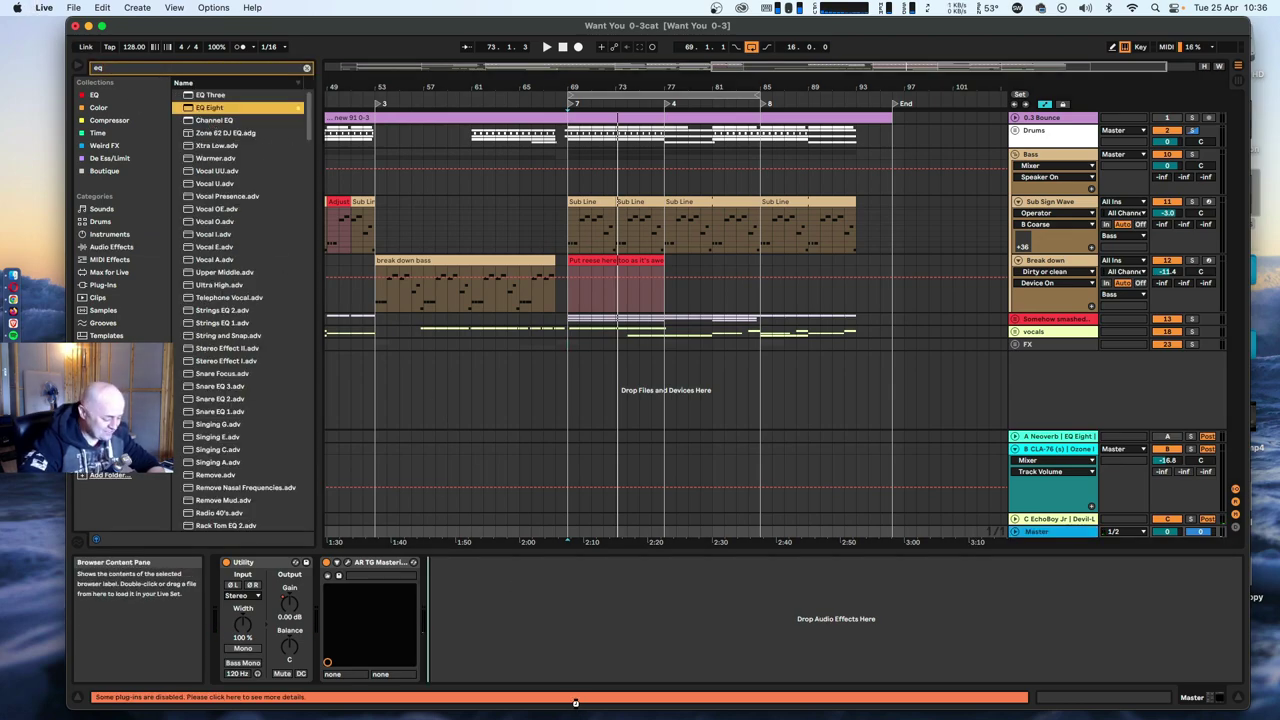
left_click_drag(554, 697, 554, 697)
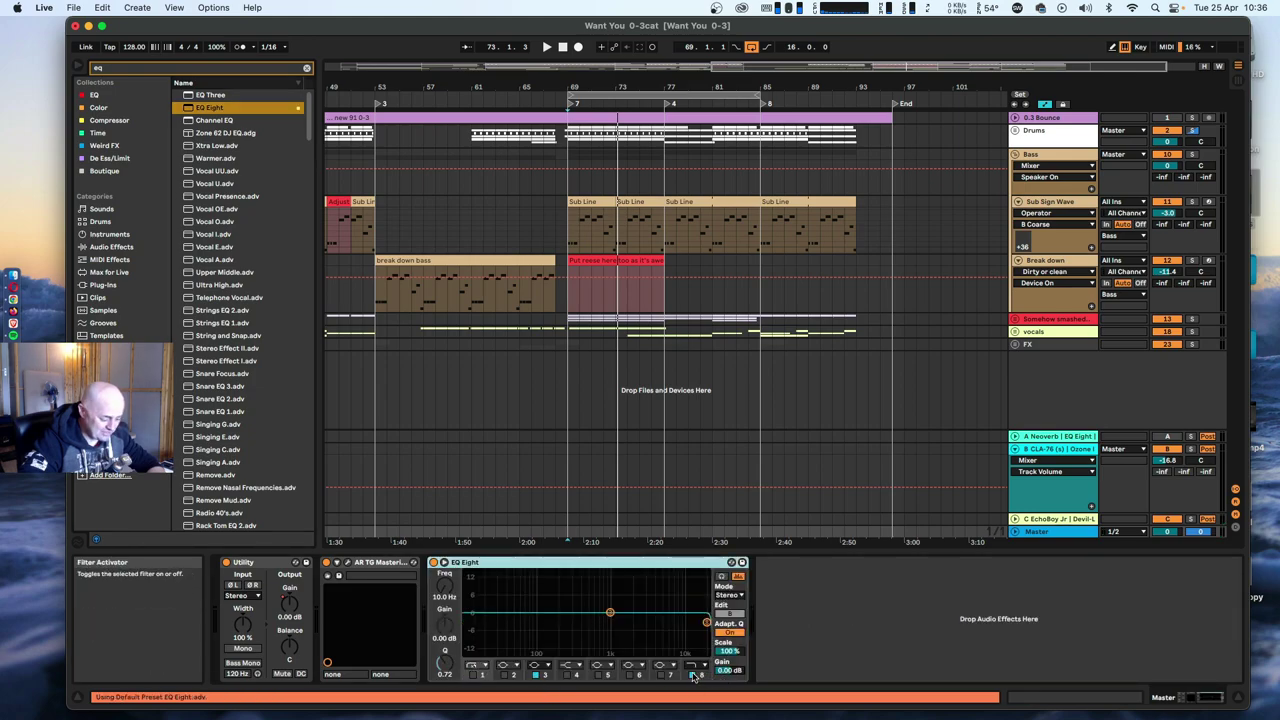
Switch off EQ Eight's band 8 and, during playback, set band 3 to about 90 Hz and -1.86 dB.
left_click(693, 676)
key("space")
left_click_drag(610, 612, 535, 617)
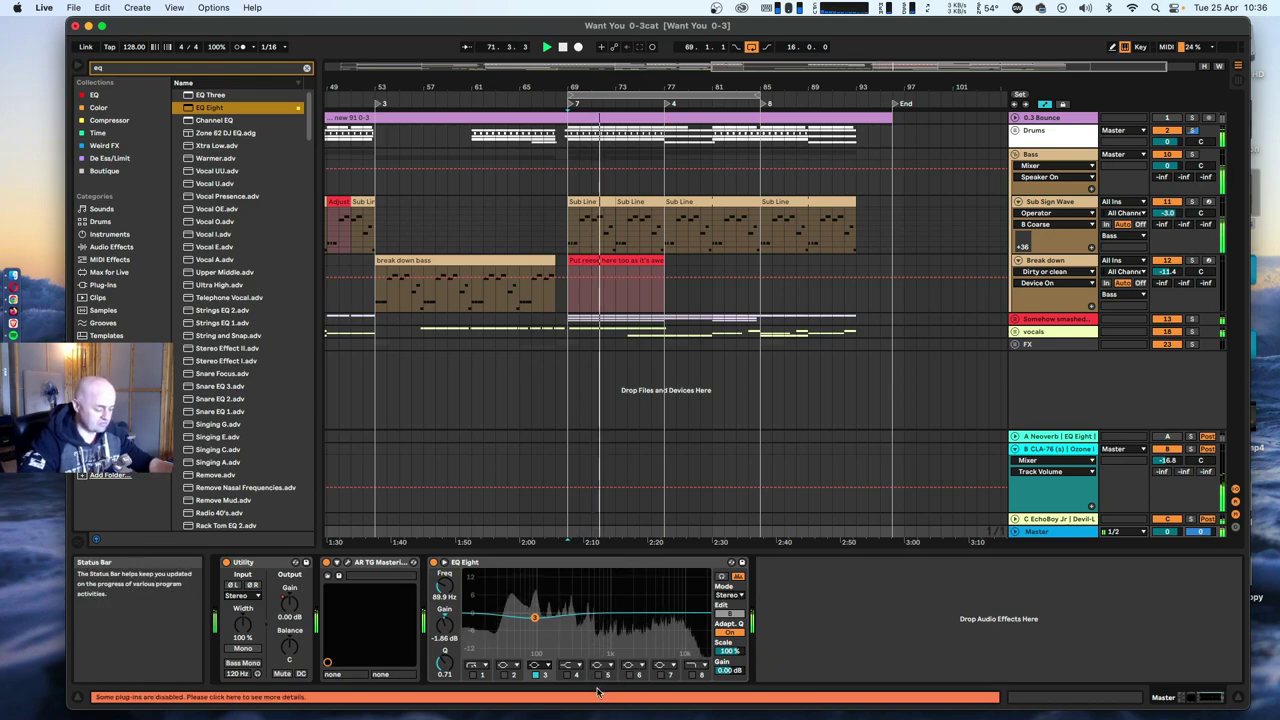
Show the device chains of the Drums group, the FX group and return track C in turn.
left_click(1016, 133)
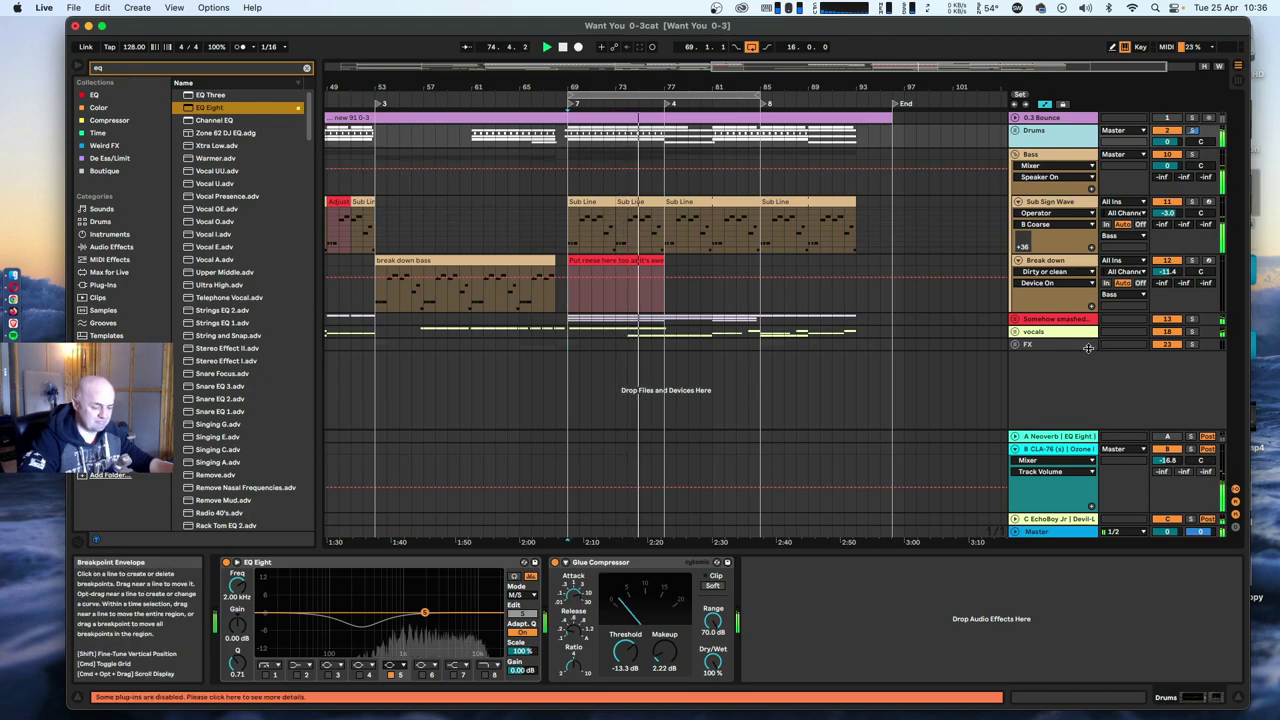
left_click(1057, 345)
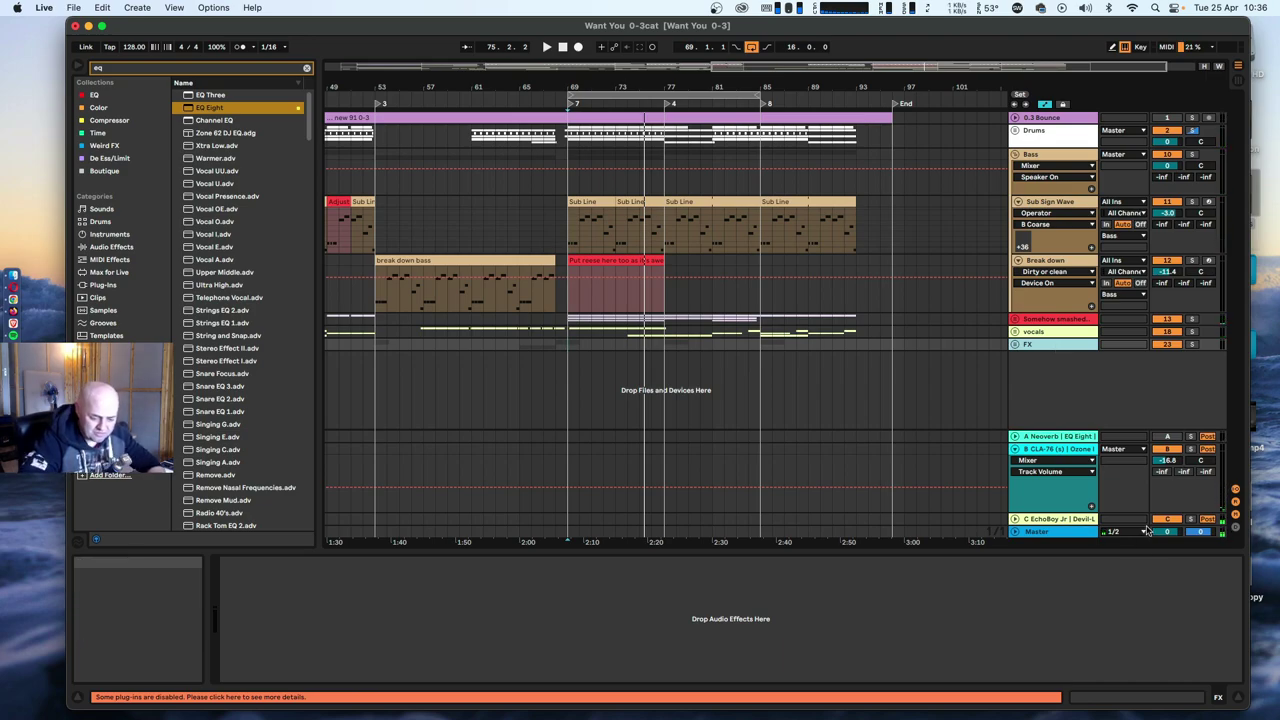
left_click(1032, 521)
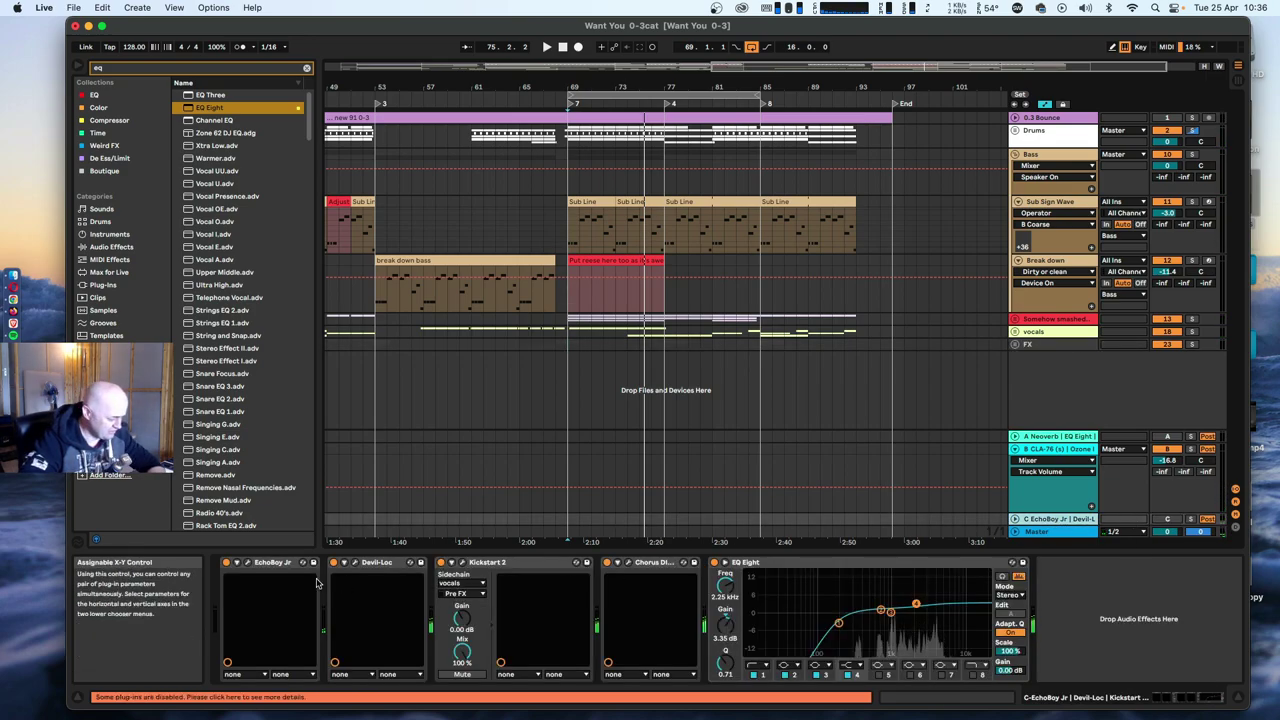
Open the EchoBoy Jr. plug-in on return track C, select the break down bass clip, and close the plug-in window.
left_click(247, 563)
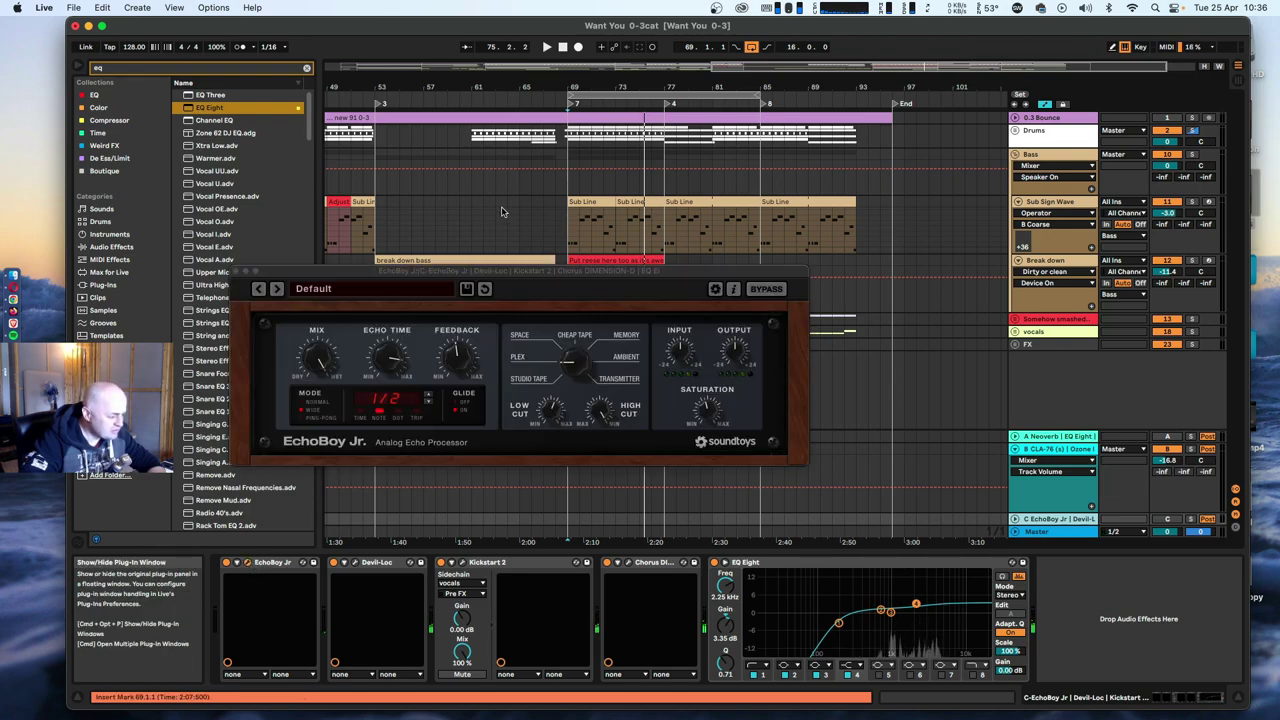
left_click(390, 261)
left_click(465, 368)
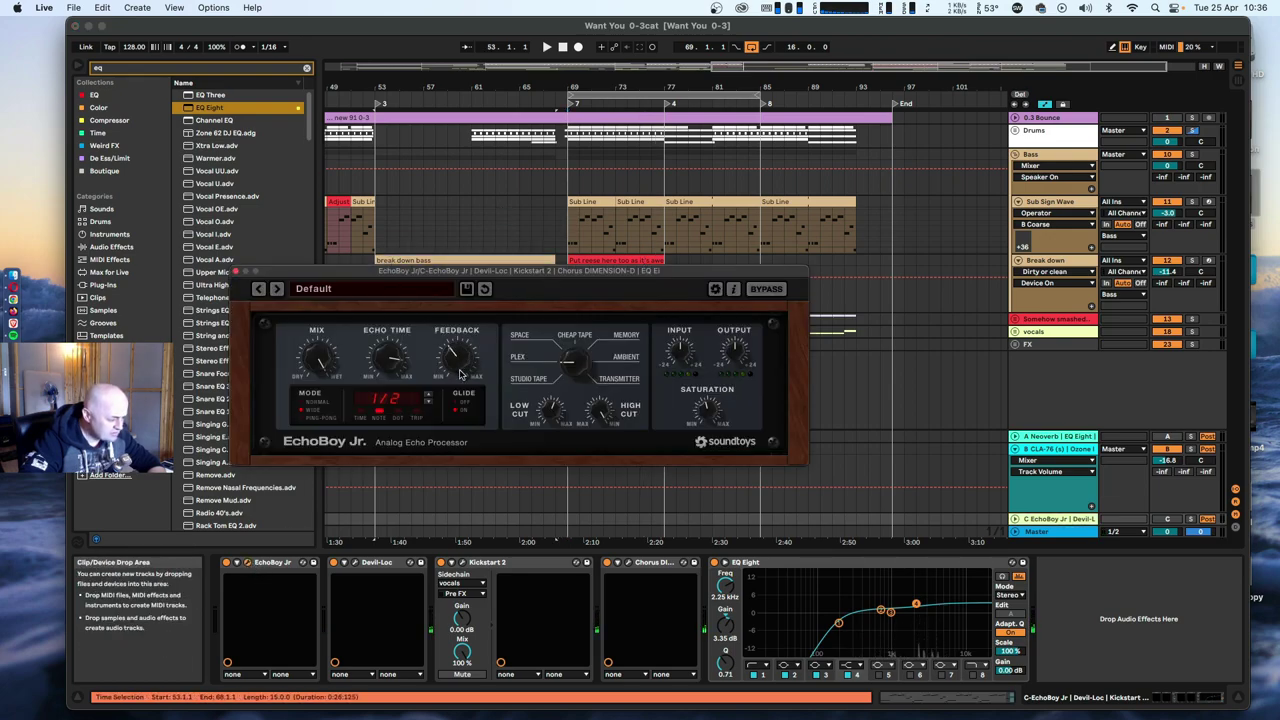
left_click(236, 272)
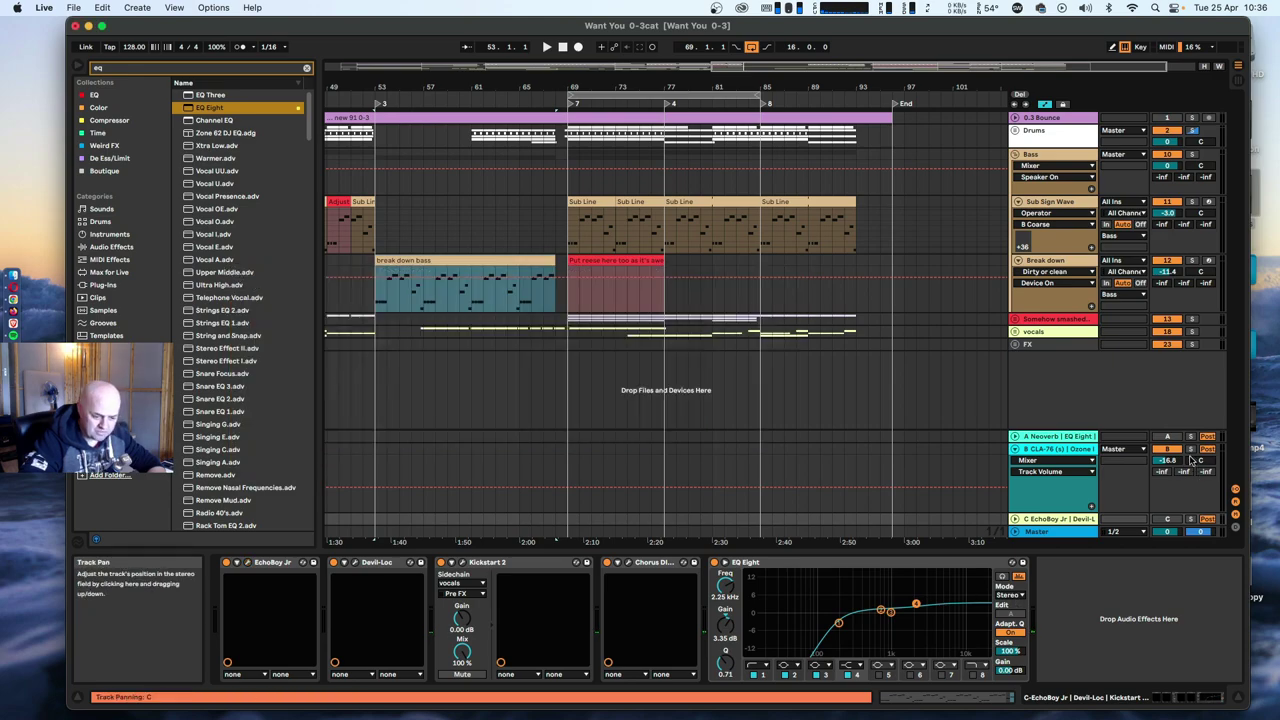
Play the break down bass from bar 53 and restart playback from the sub line at bar 69.
key("space")
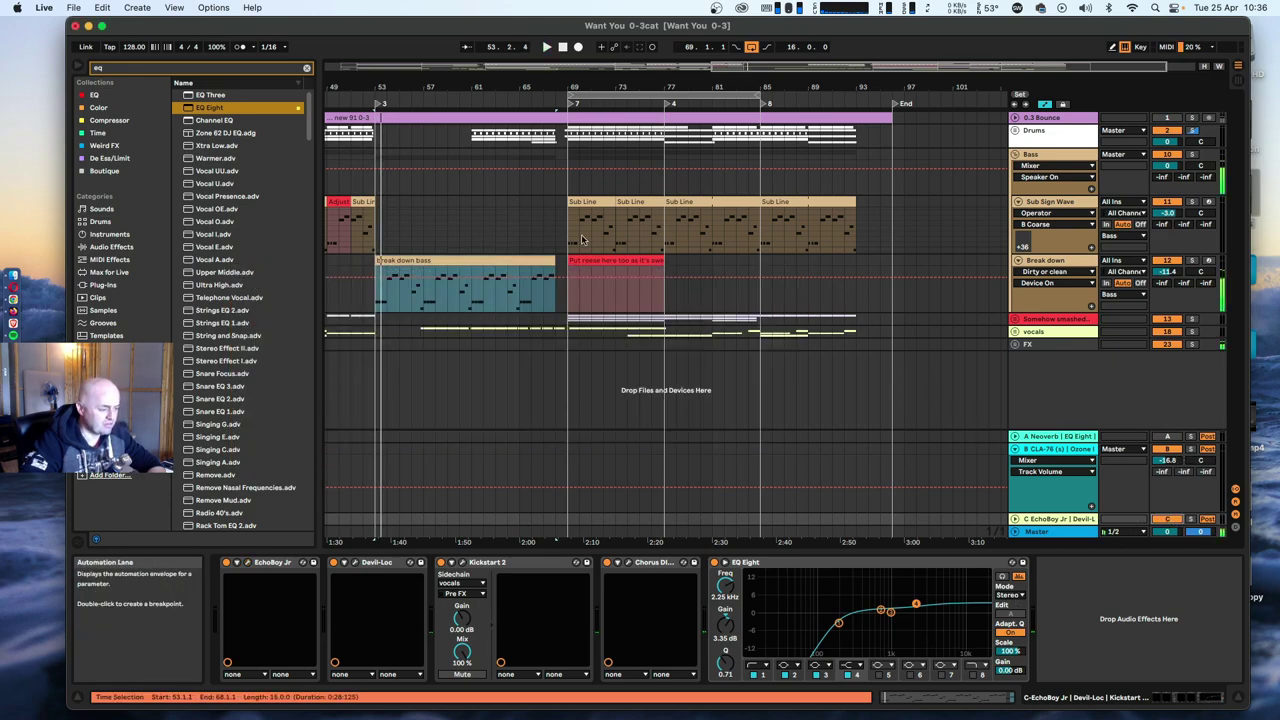
left_click(570, 238)
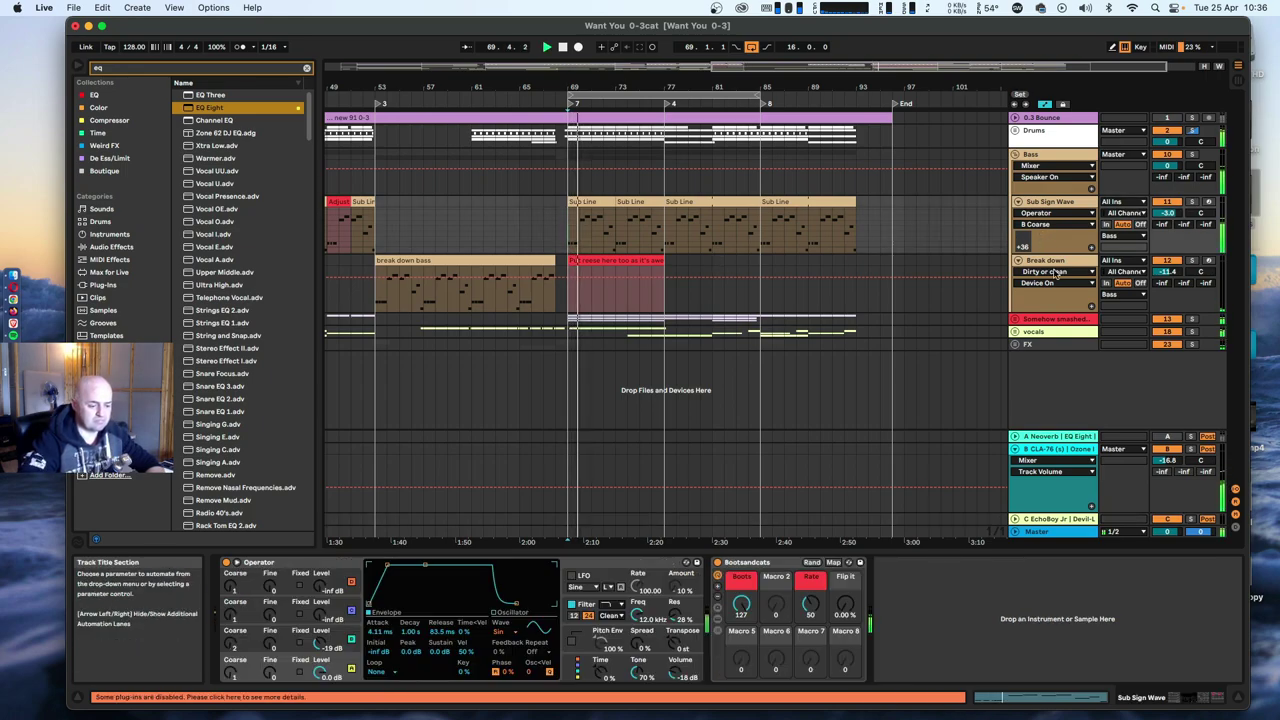
left_click(1058, 266)
Unfold the vocals group and show its device chain during playback.
left_click(1066, 346)
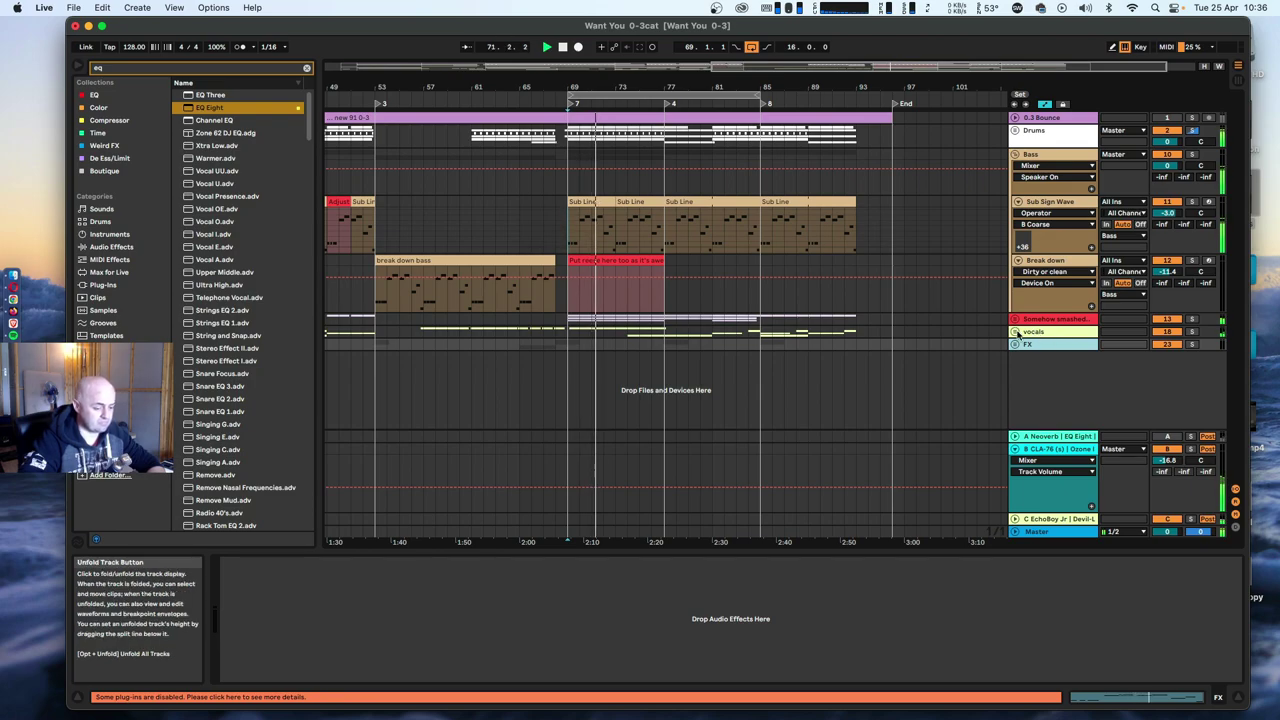
left_click(1015, 332)
left_click(1050, 334)
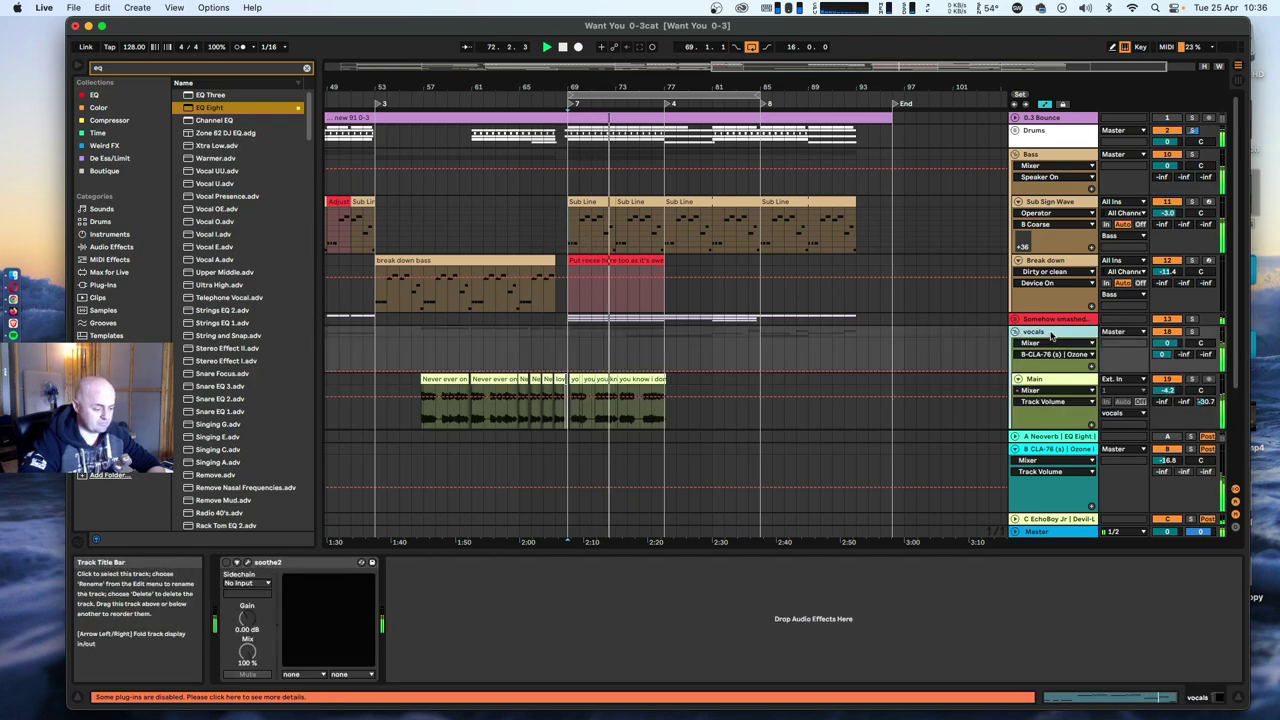
Stop playback, unfold the FX group and show the impact track's device chain.
scroll(1051, 334, "down", 3)
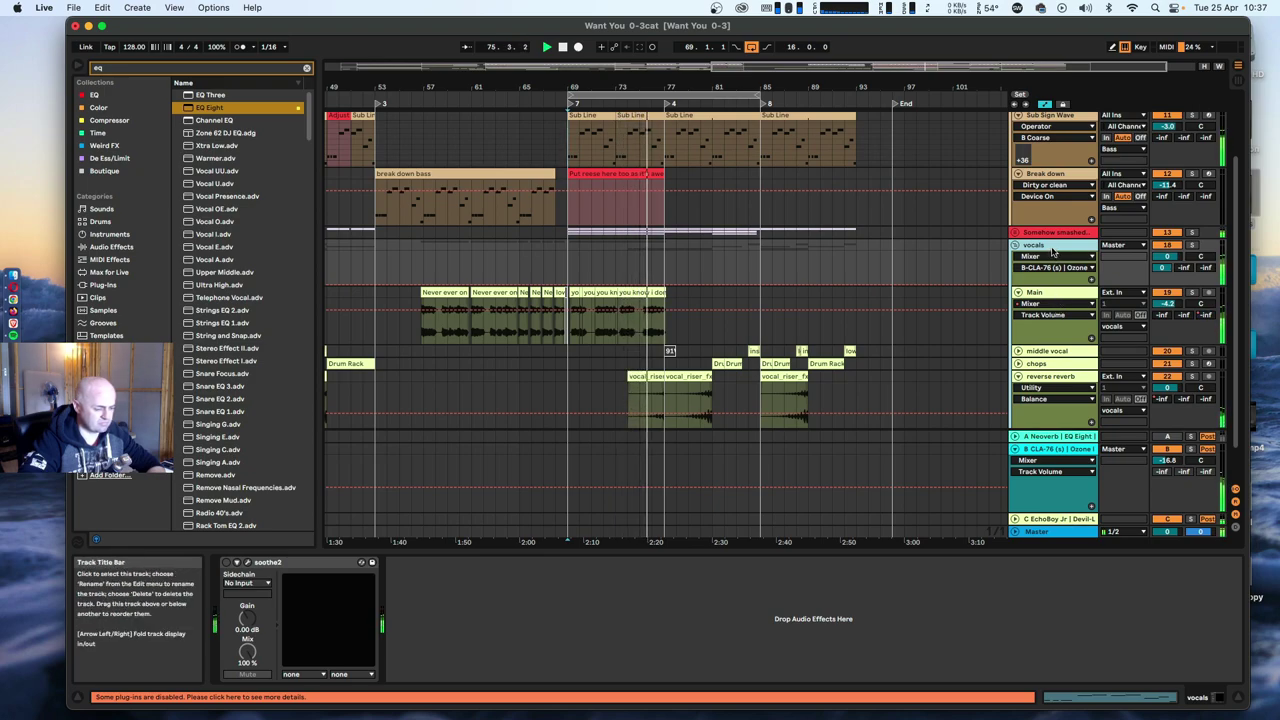
scroll(1052, 256, "up", 4)
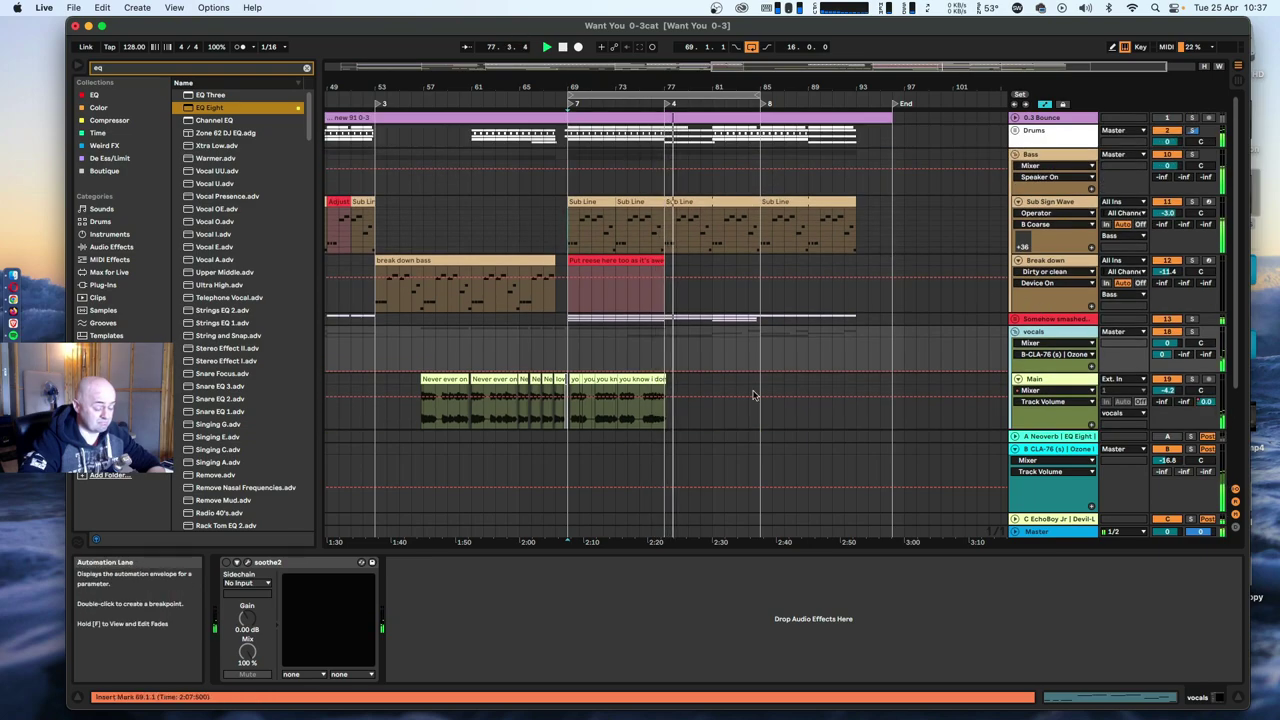
scroll(754, 395, "down", 6)
key("space")
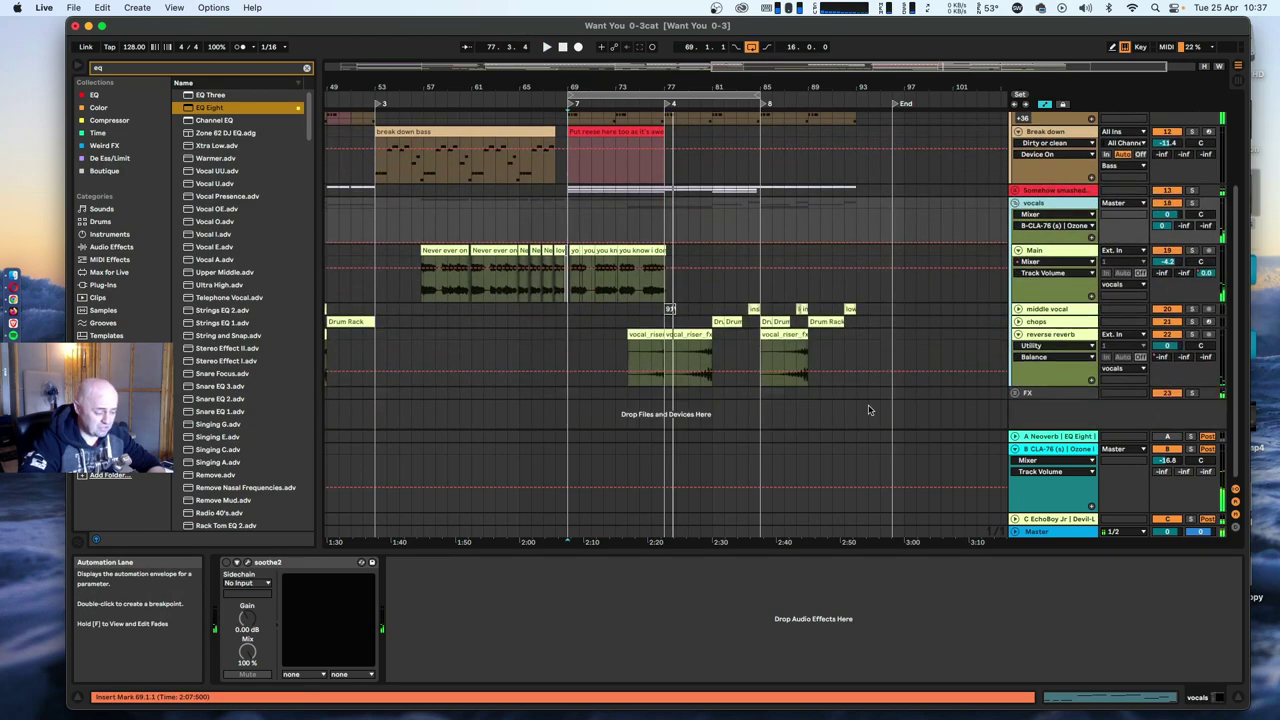
left_click(1014, 393)
scroll(1014, 393, "down", 6)
left_click(1040, 288)
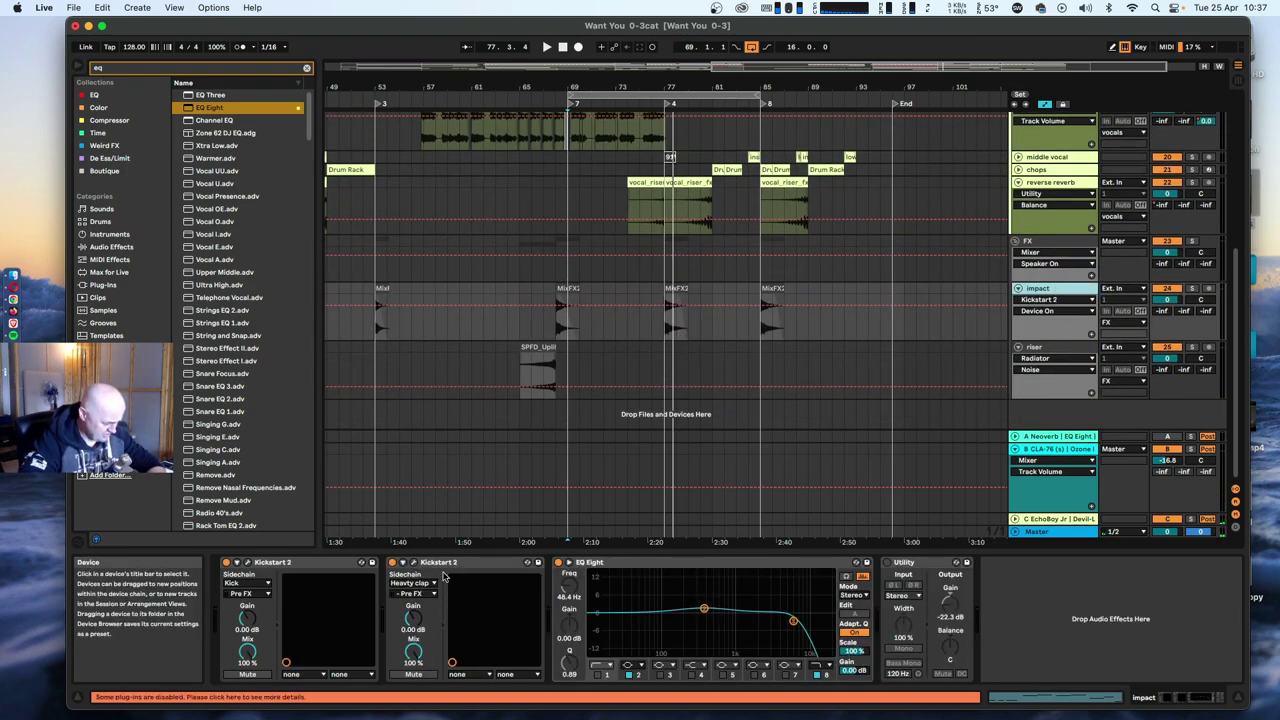
Check the second Kickstart 2 on the impact track and switch off bands 2 and 8 of its EQ Eight.
left_click(413, 563)
left_click(413, 563)
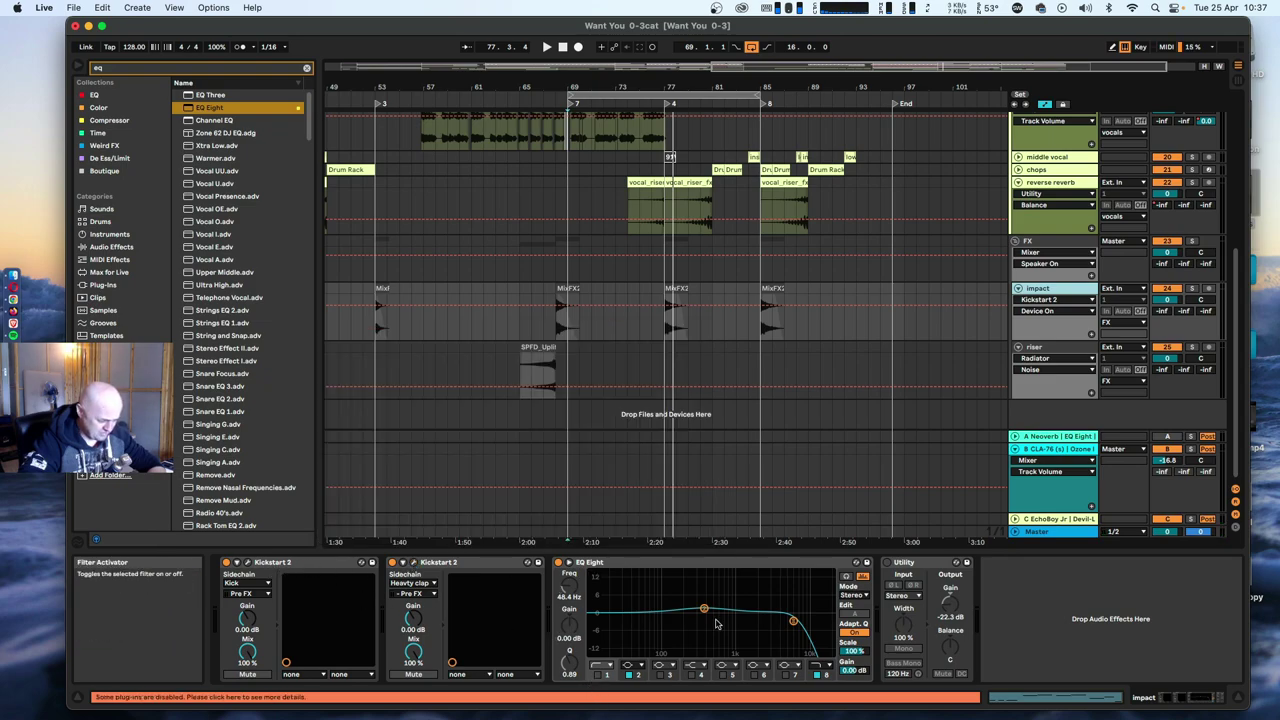
left_click(634, 675)
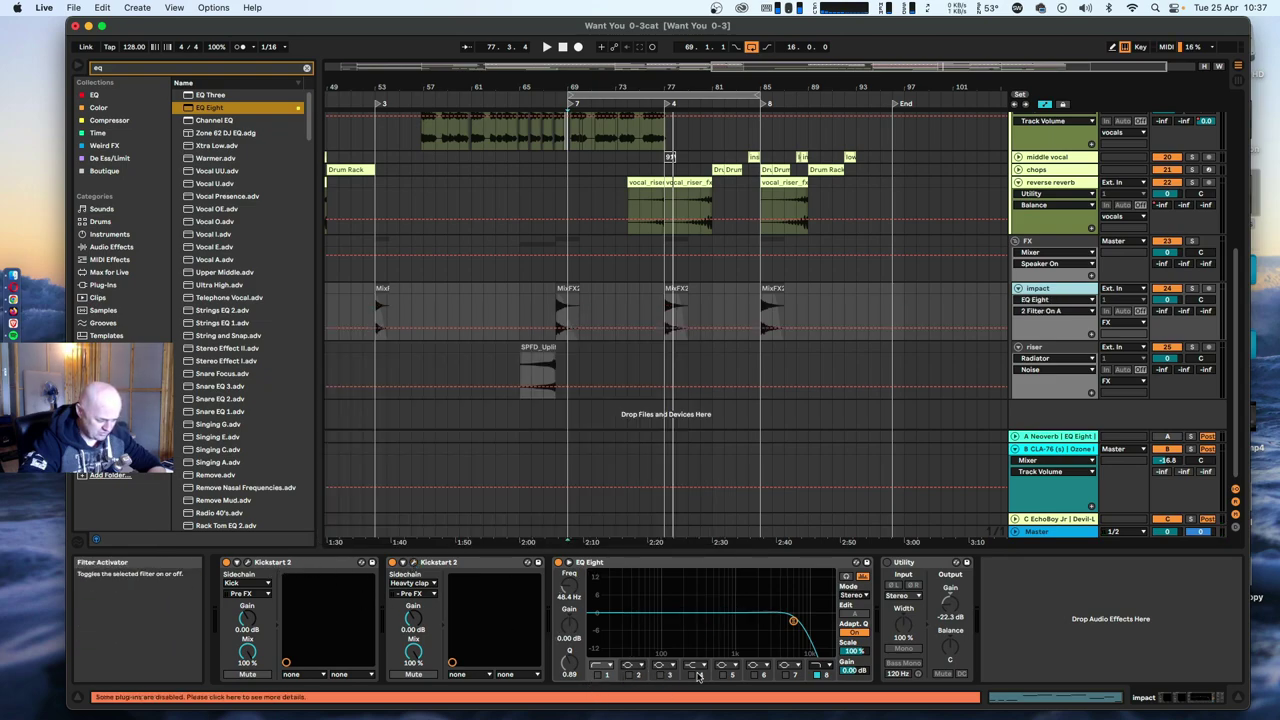
left_click(815, 677)
Solo the FX group and play the impact from bar 77.
left_click(662, 311)
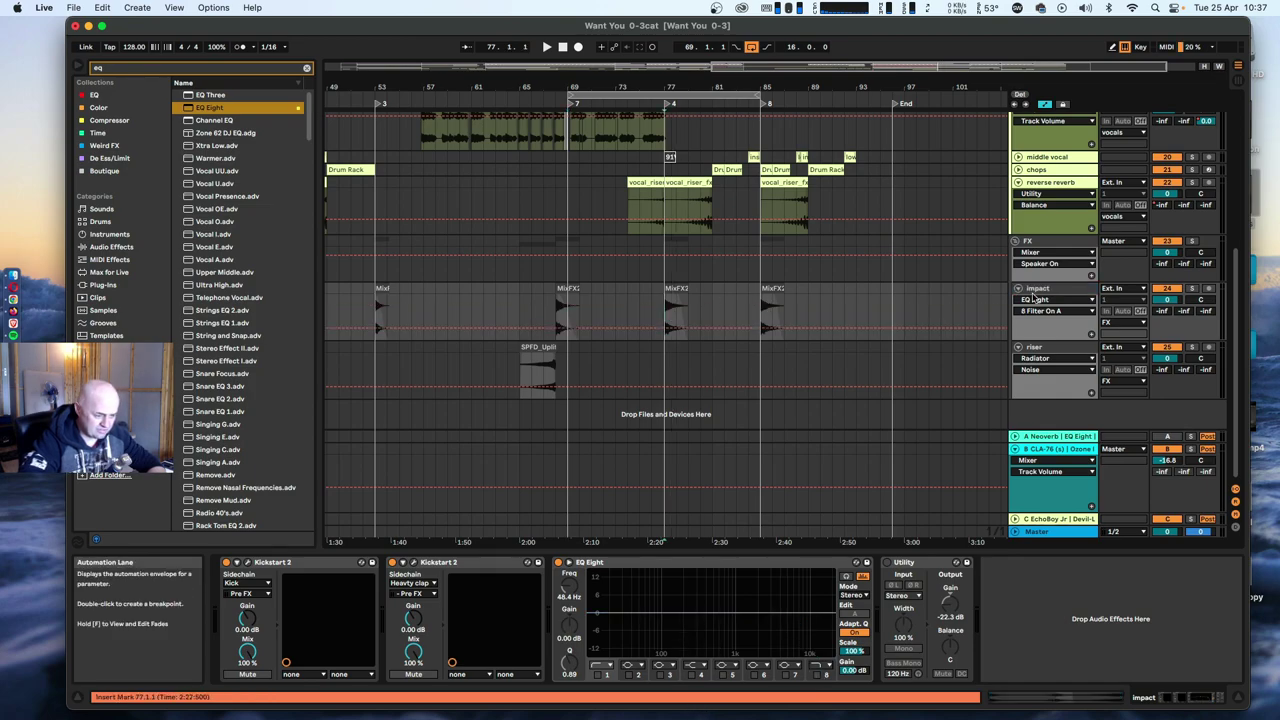
left_click(1191, 241)
key("space")
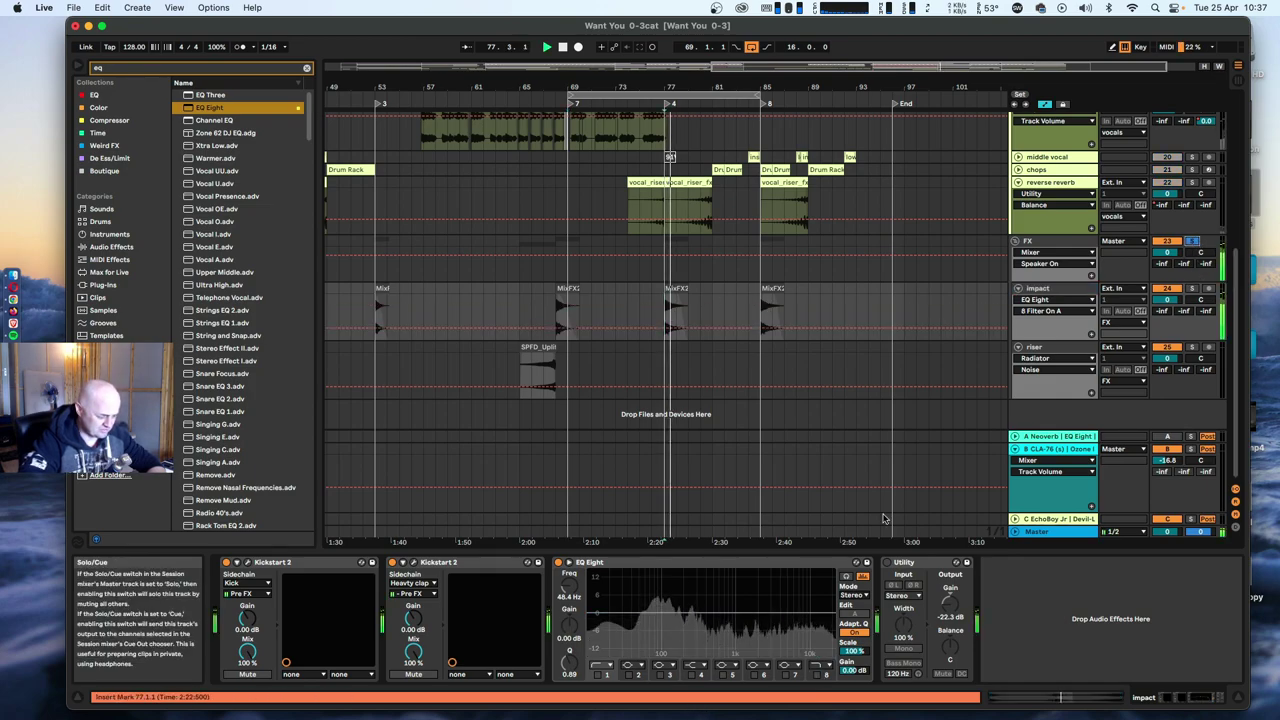
Open the impact clip at bar 77, set its warp mode to Complex and reset its pitch to 0 semitones.
left_click_drag(697, 85, 674, 140)
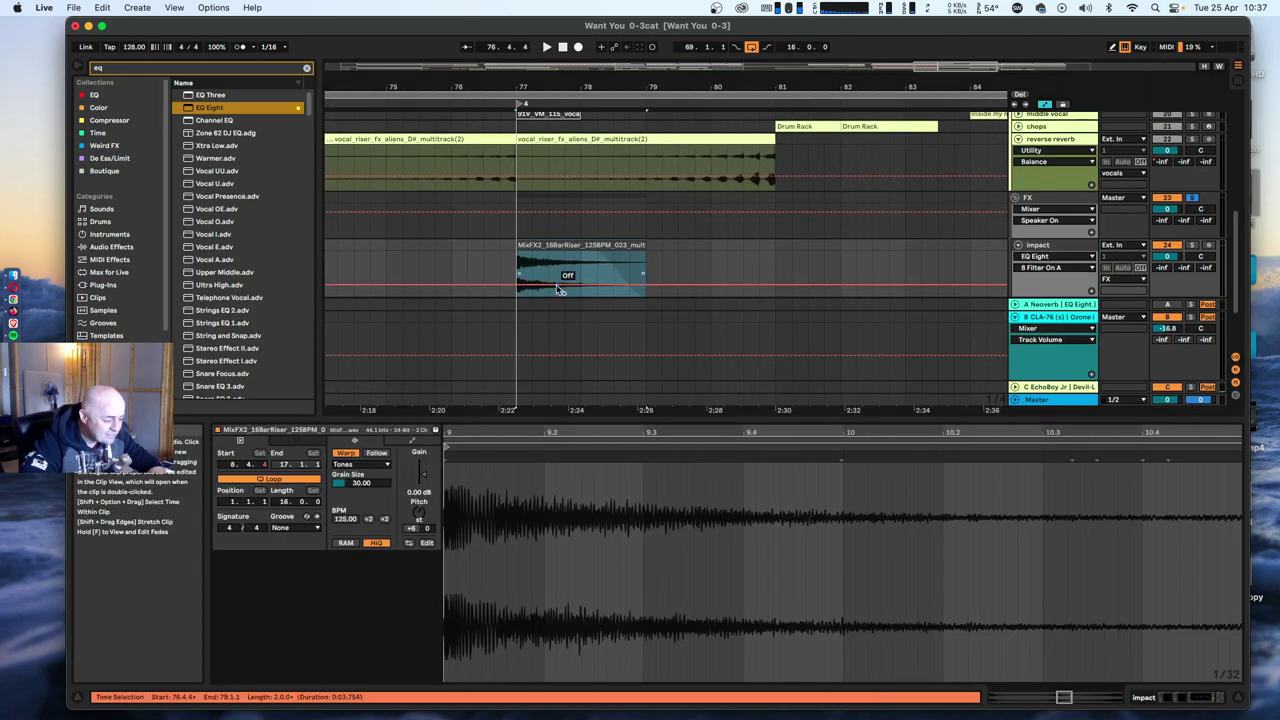
double_click(556, 287)
key("space")
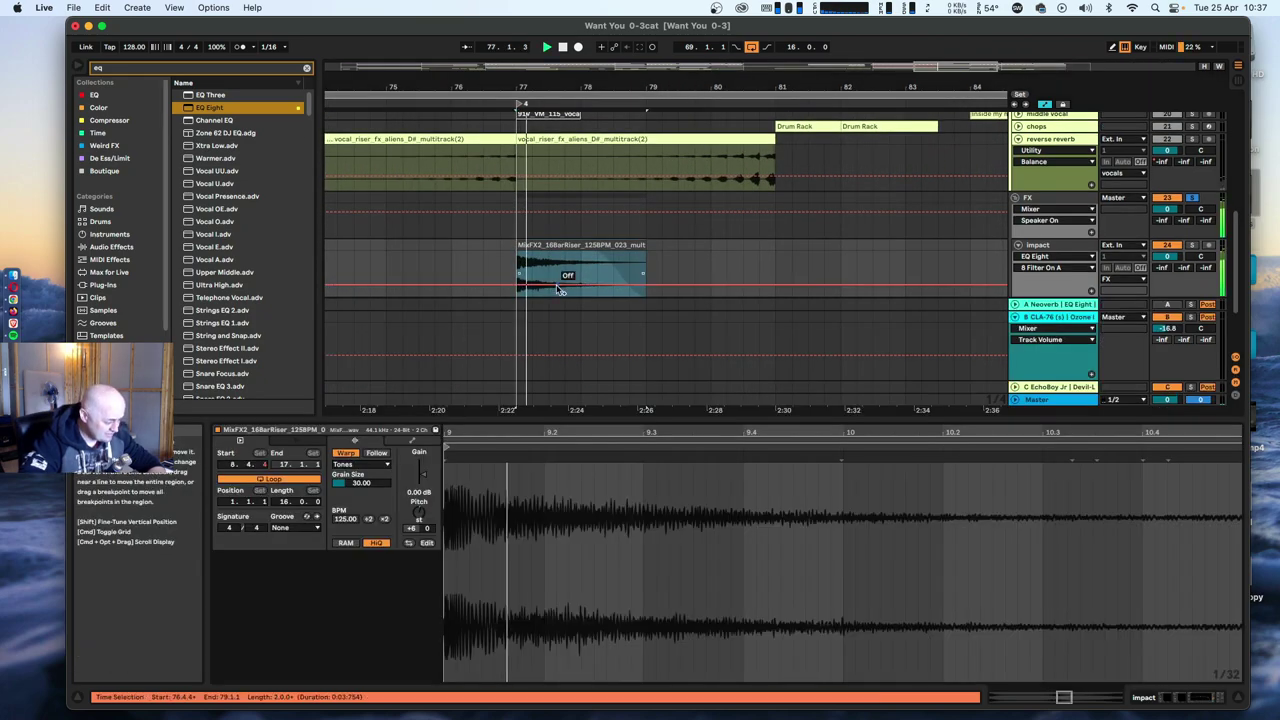
key("space")
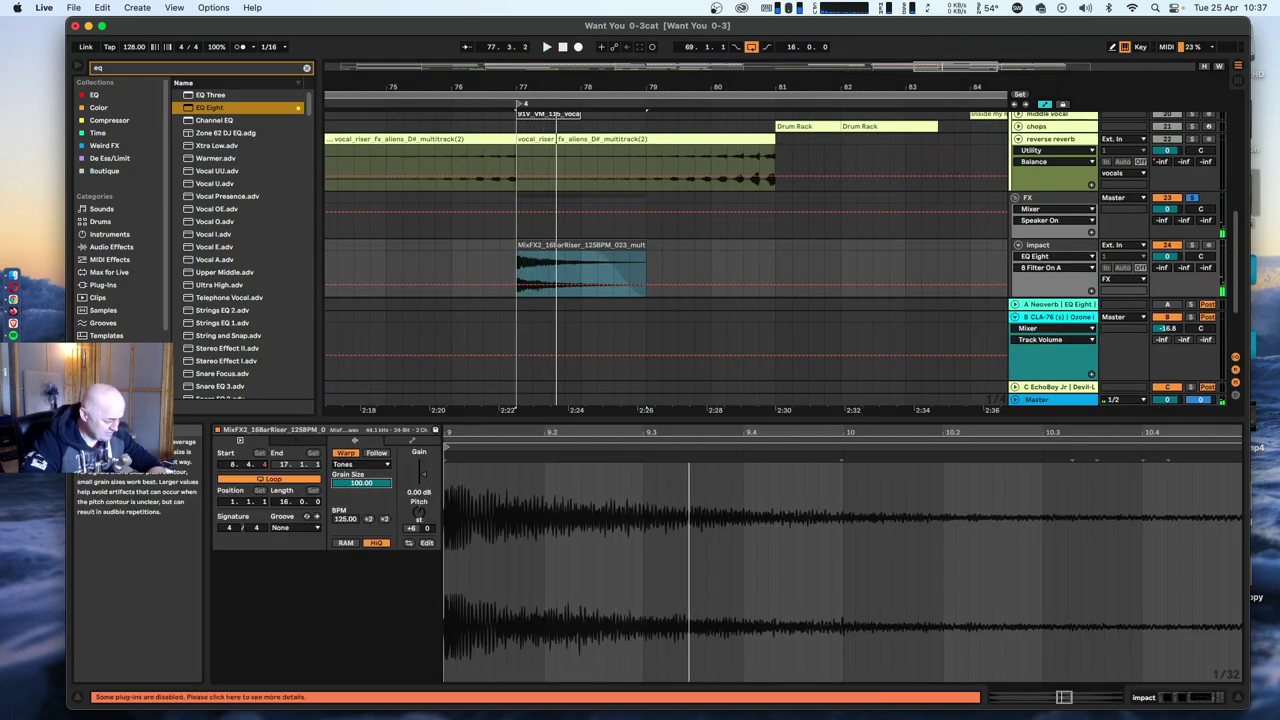
left_click(360, 464)
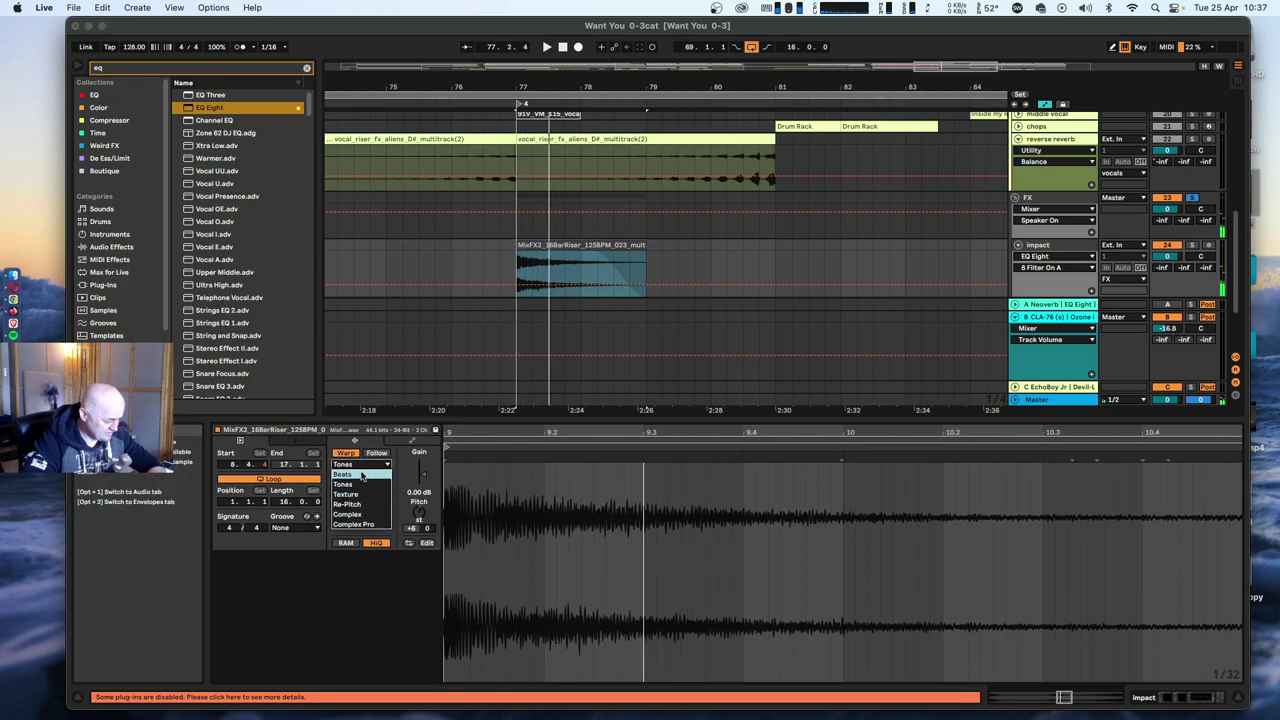
left_click(352, 515)
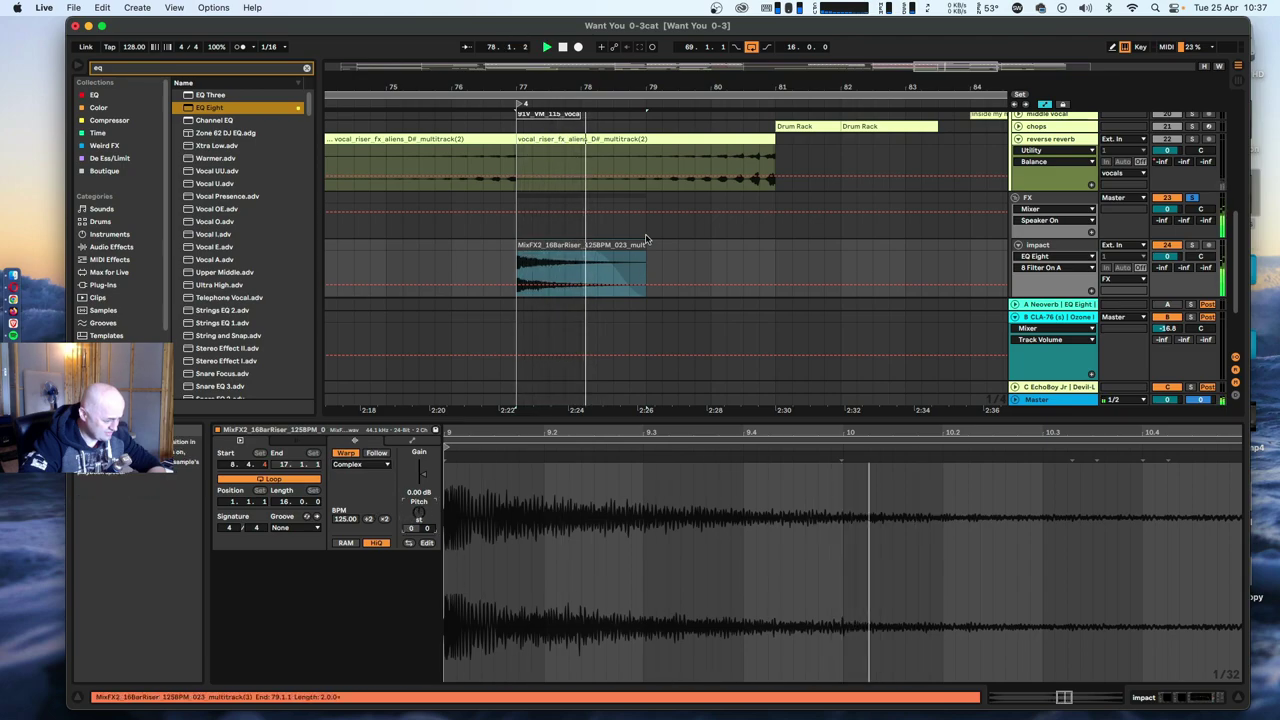
Deactivate both Kickstart 2 devices on the impact track and listen to the impact at bar 77.
left_click(1062, 253)
left_click(226, 562)
left_click(392, 563)
key("space")
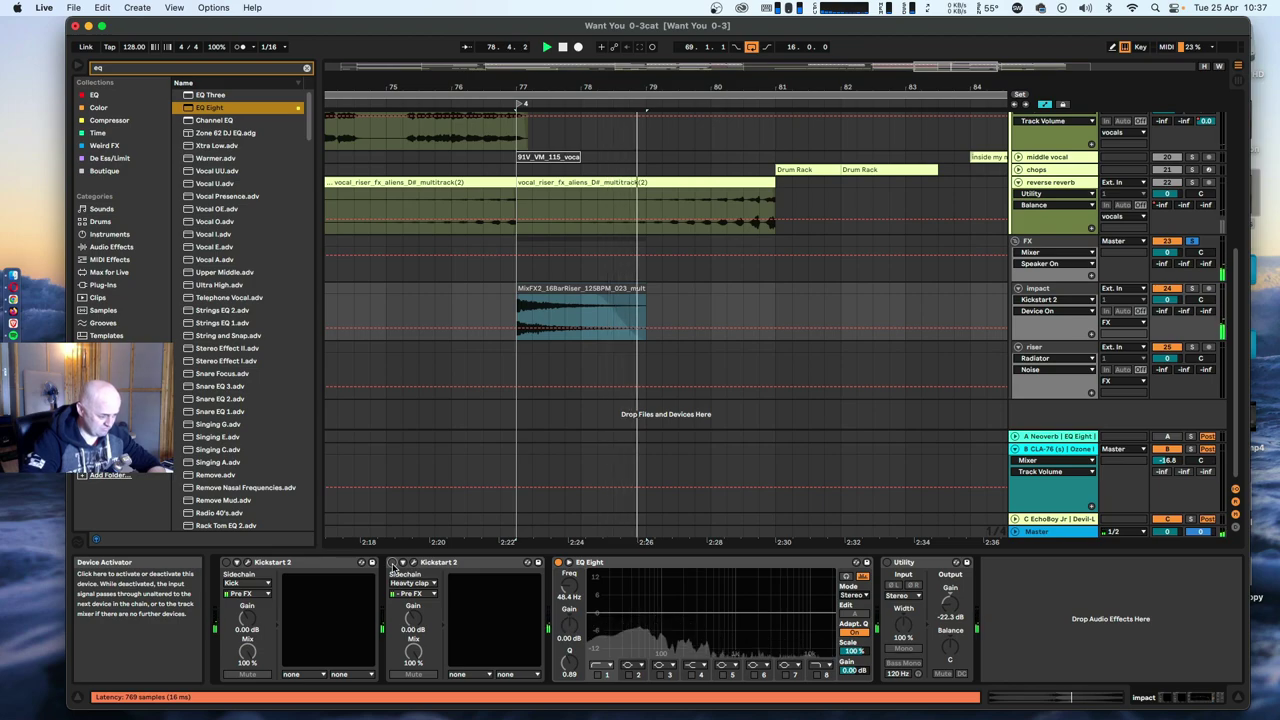
key("space")
Hide the automation lanes and play the impact clip from just before bar 77.
left_click(618, 312)
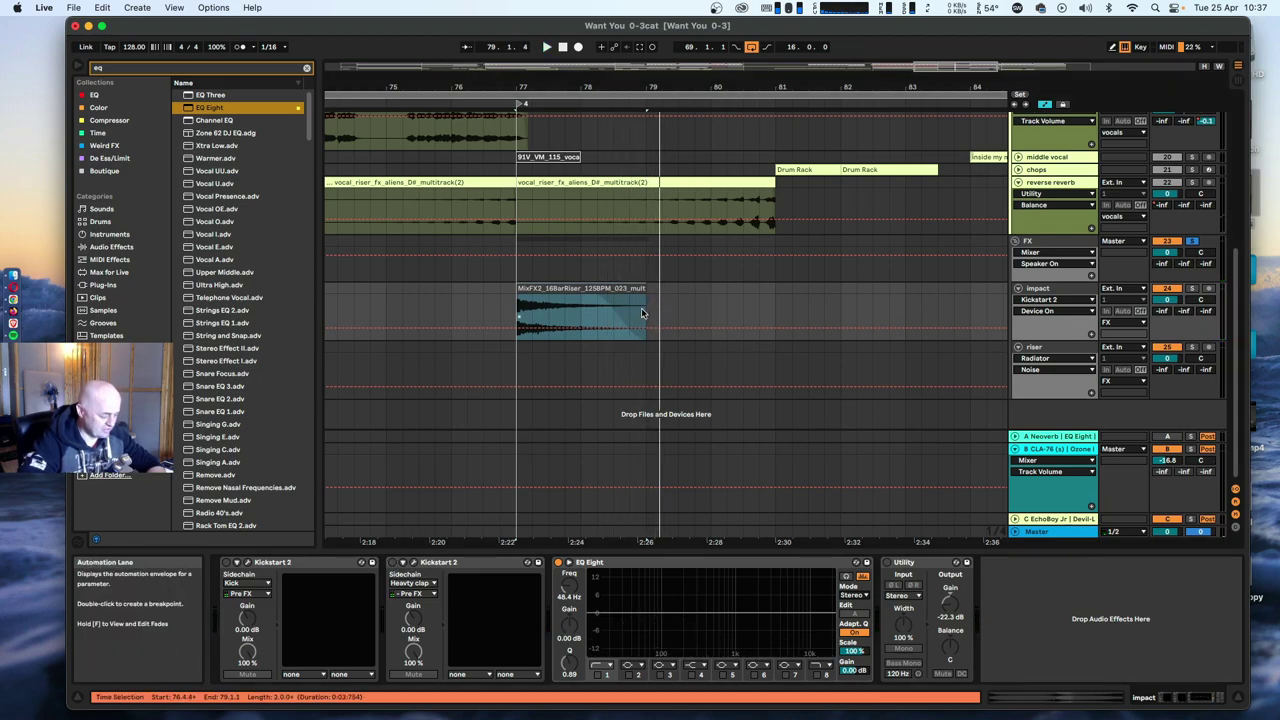
left_click(759, 312)
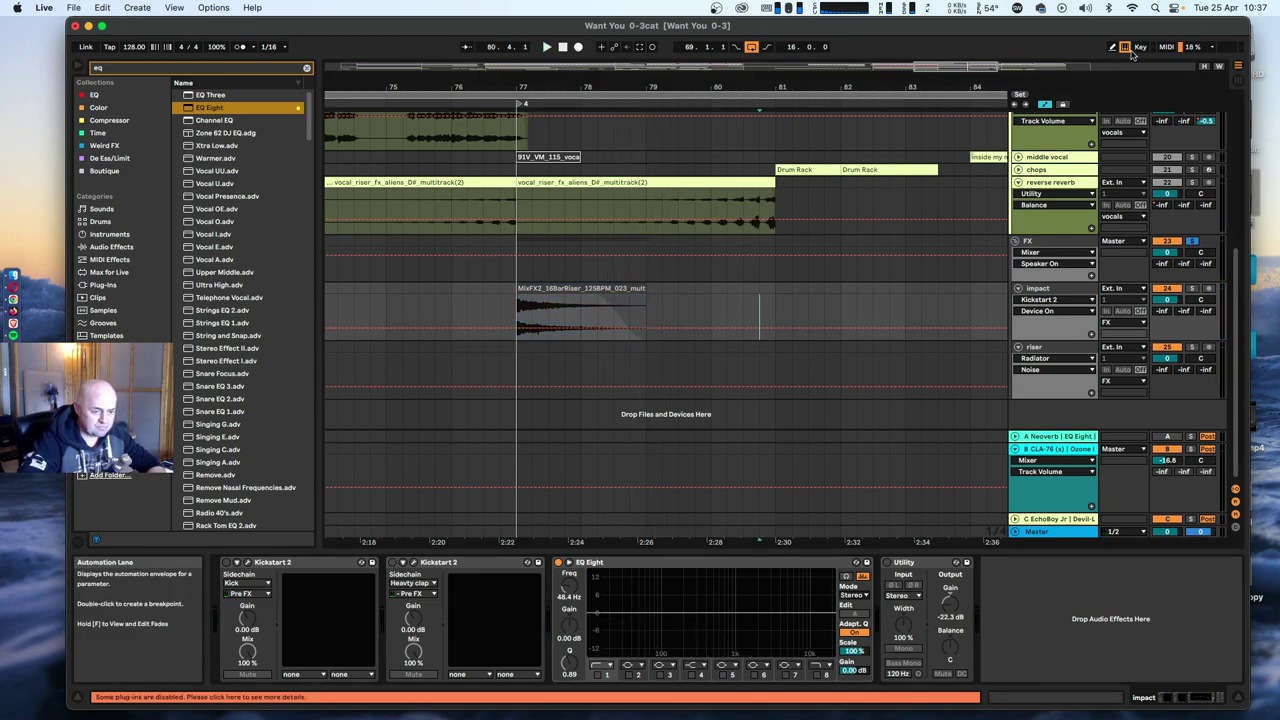
left_click(678, 300)
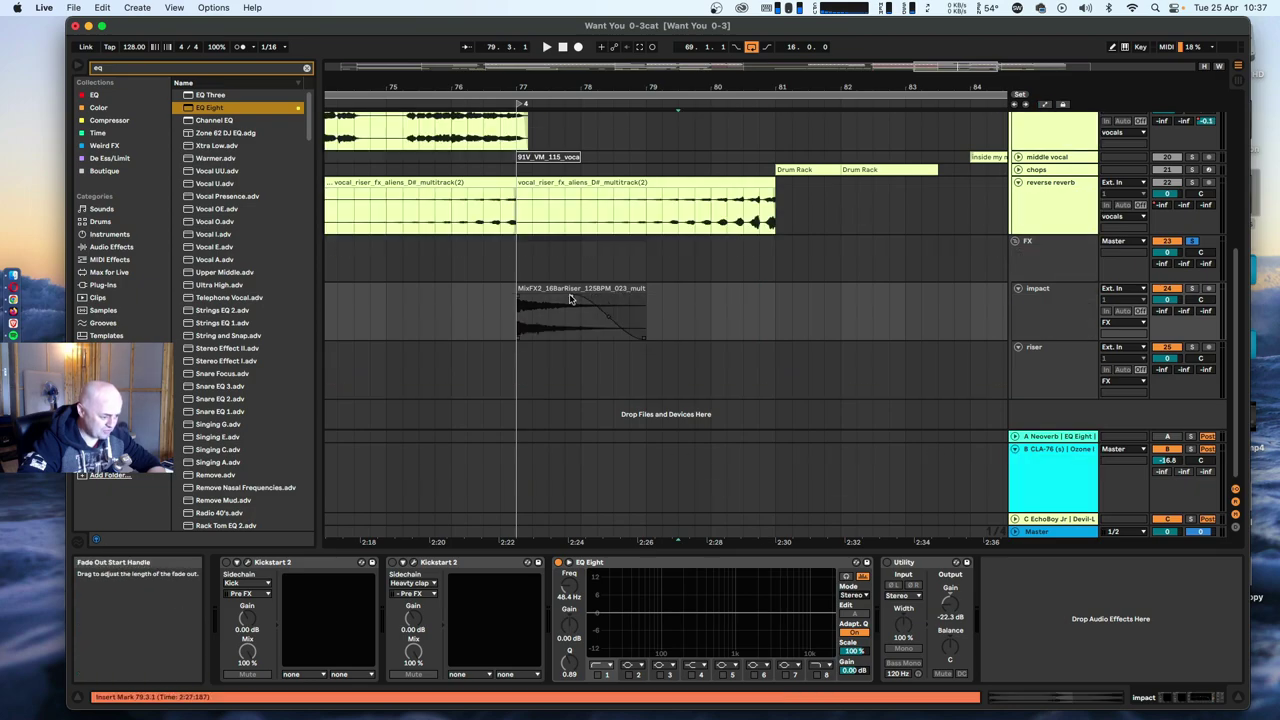
left_click(502, 320)
key("space")
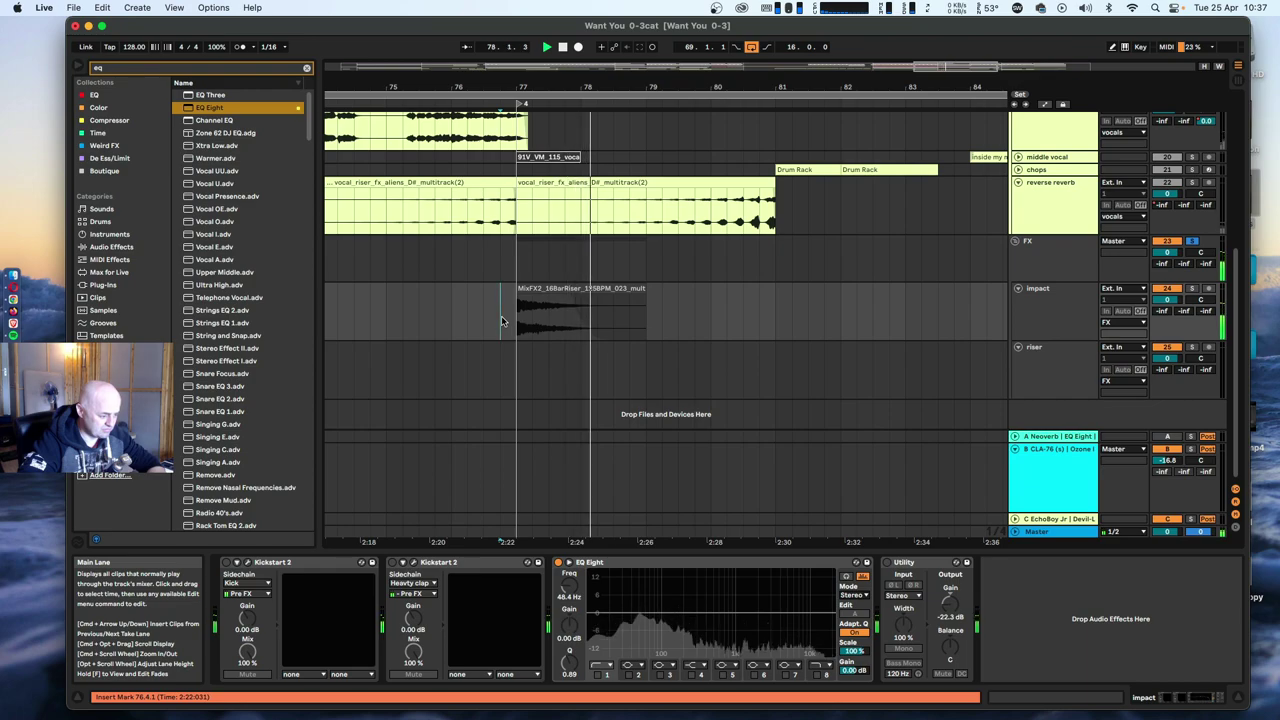
key("space")
Find the Reverb device in the browser and add it before EQ Eight on the impact track.
left_click(1078, 315)
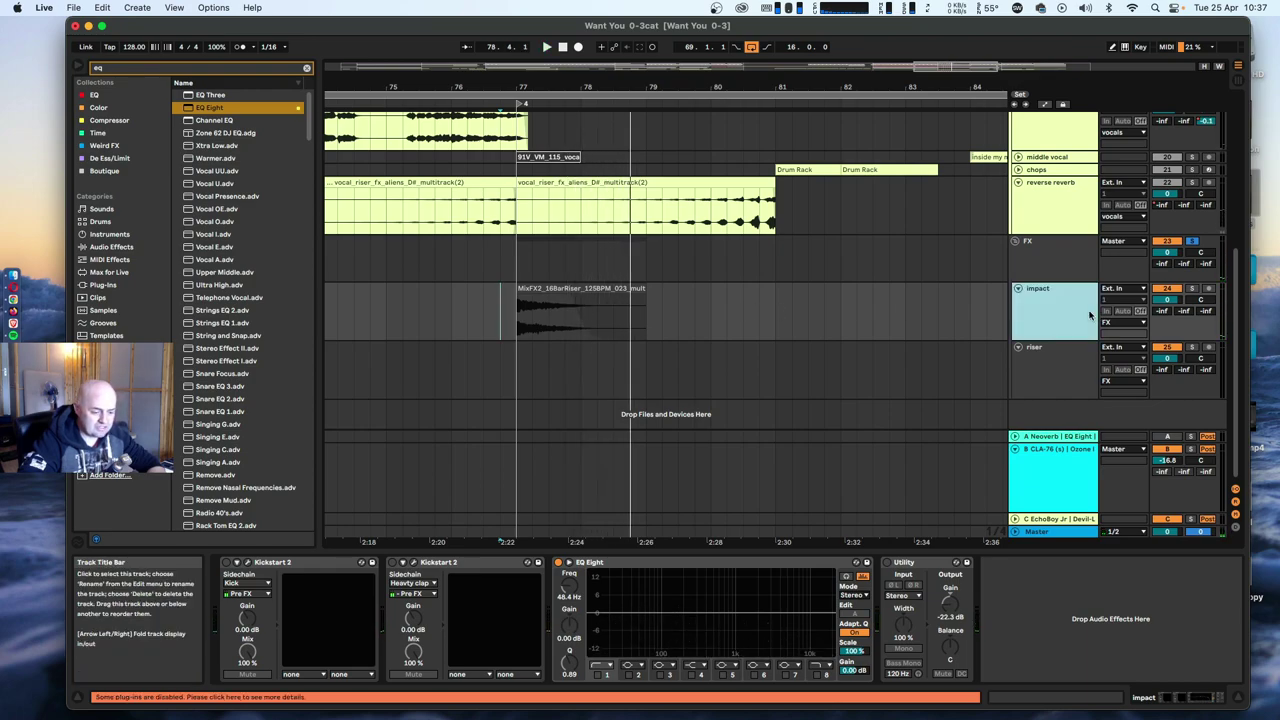
left_click(253, 70)
type("rever")
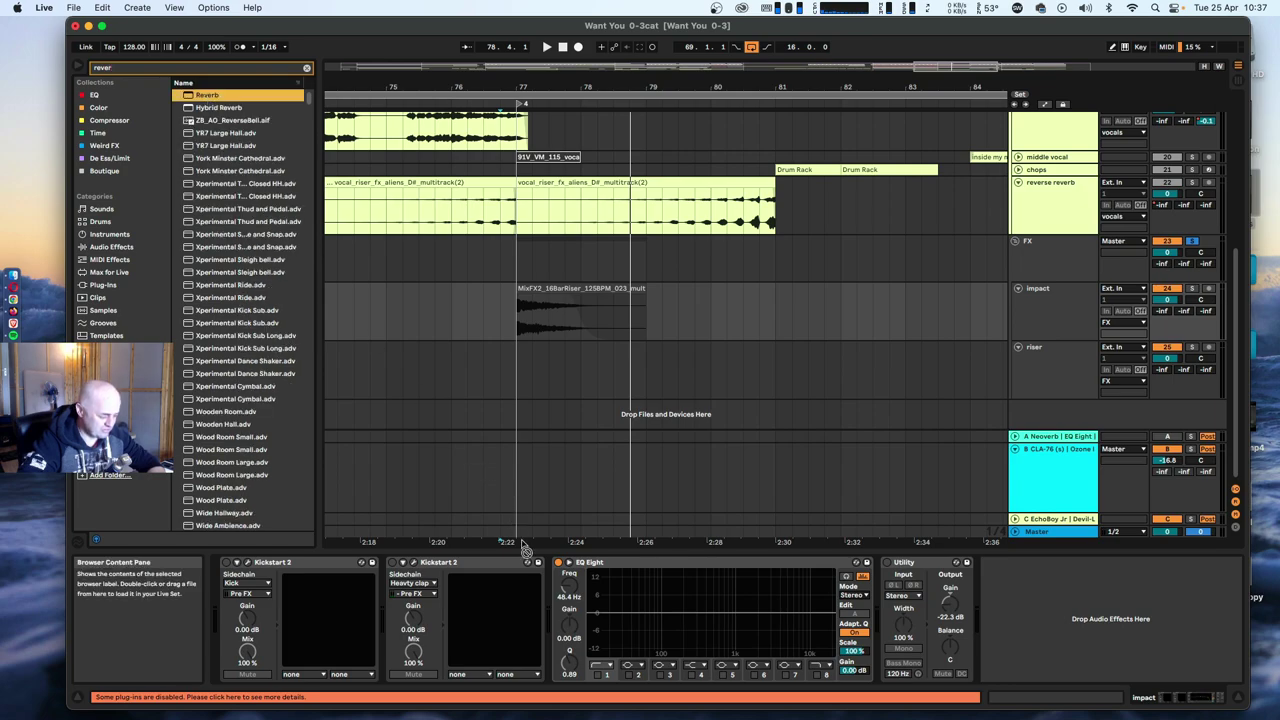
left_click_drag(522, 543, 633, 616)
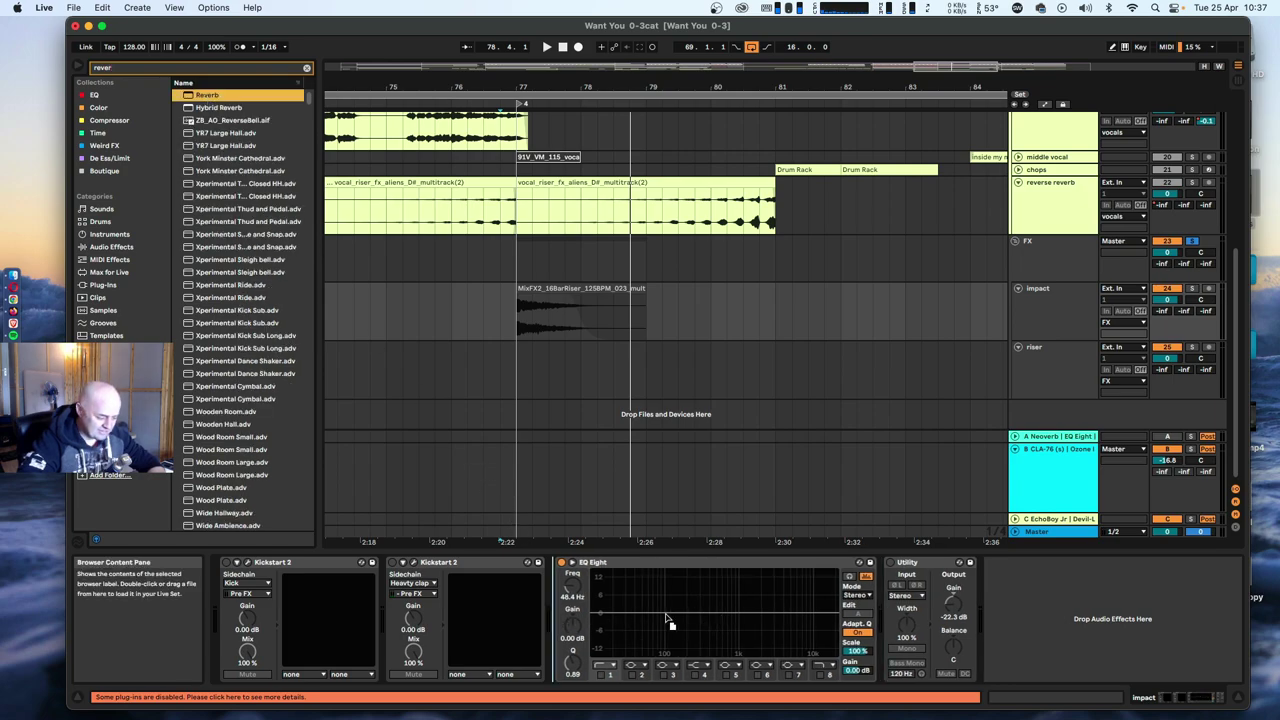
key("Return")
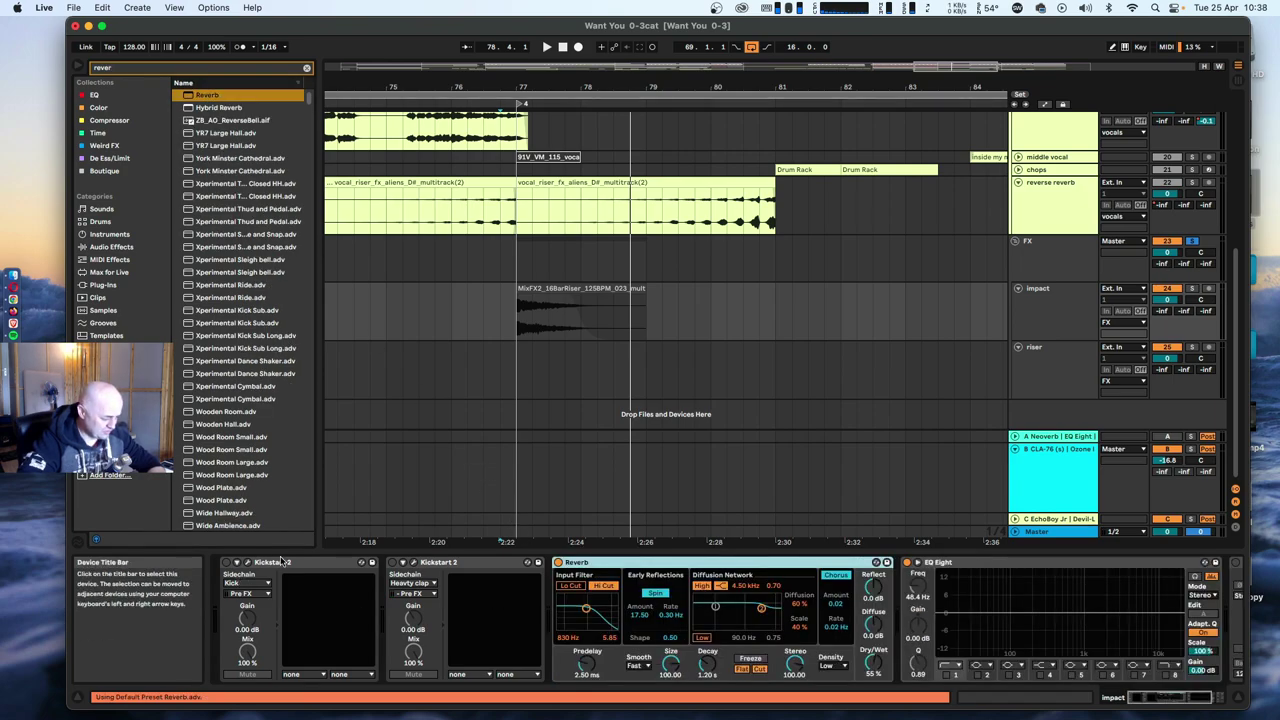
Delete both Kickstart 2 devices, set the Reverb's dry/wet to 25% and decay to 12.9 s, and listen to the impact.
left_click(274, 566)
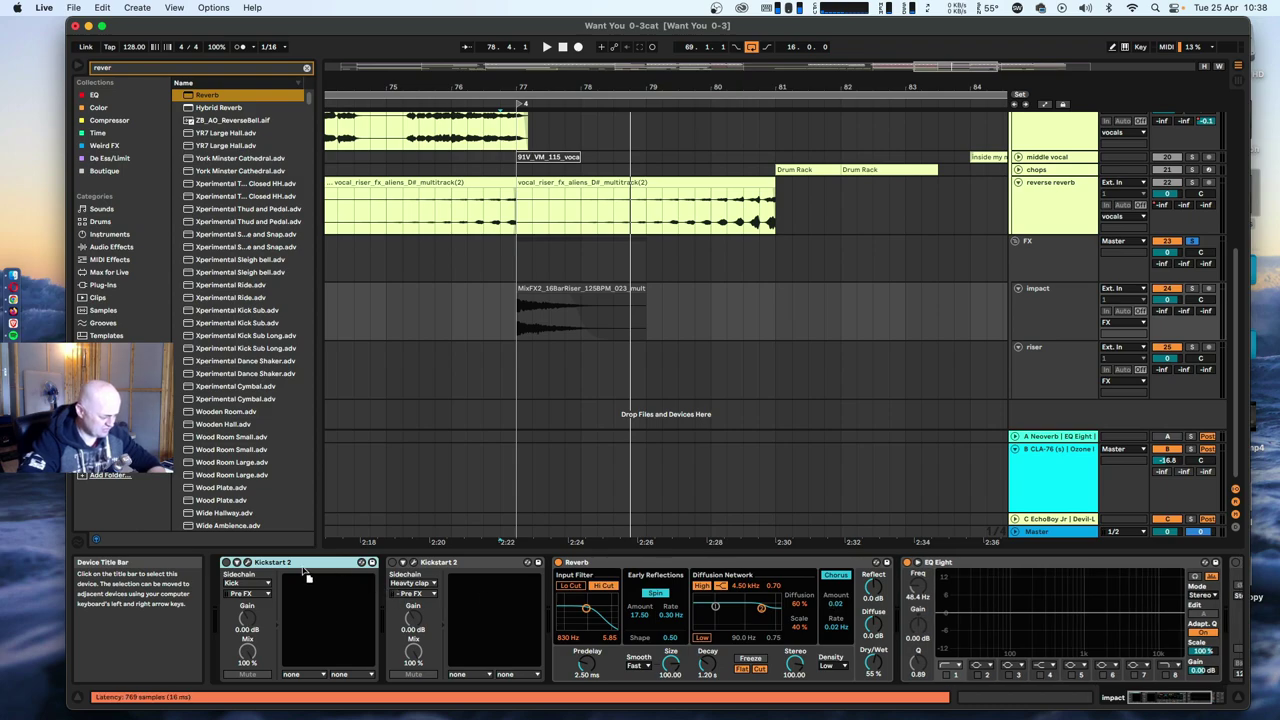
key("Delete")
key("Delete")
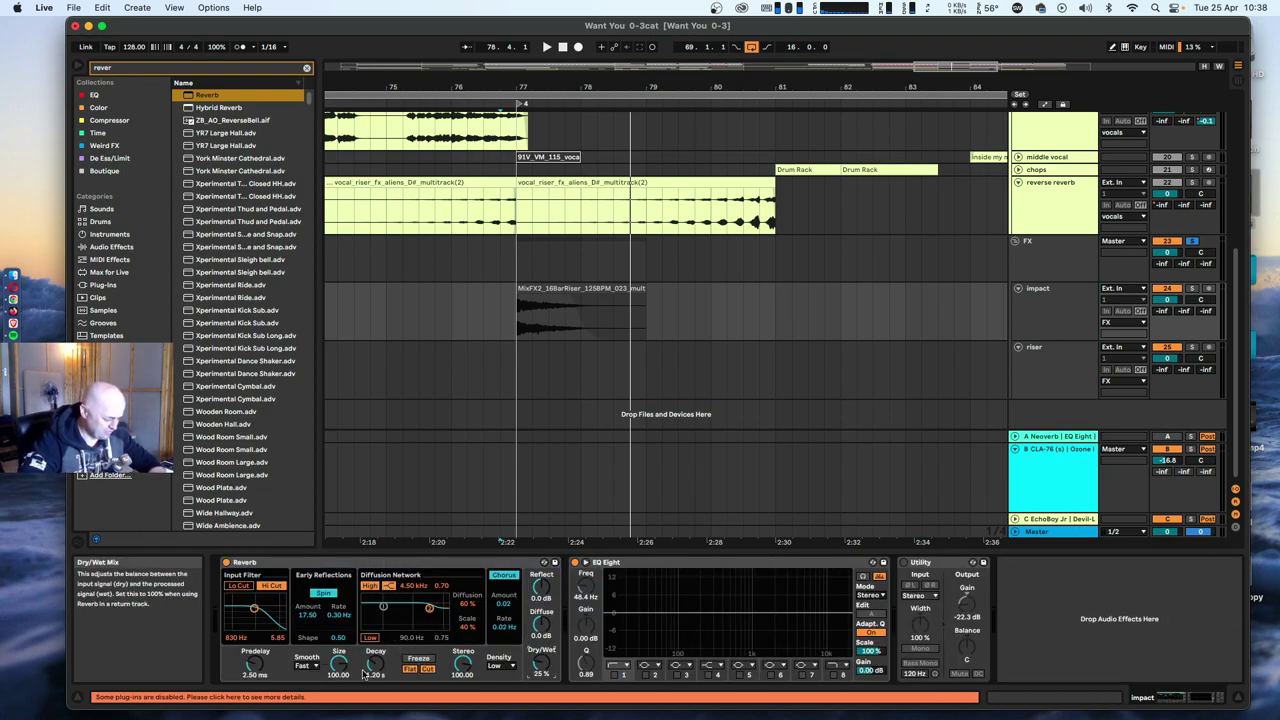
key("space")
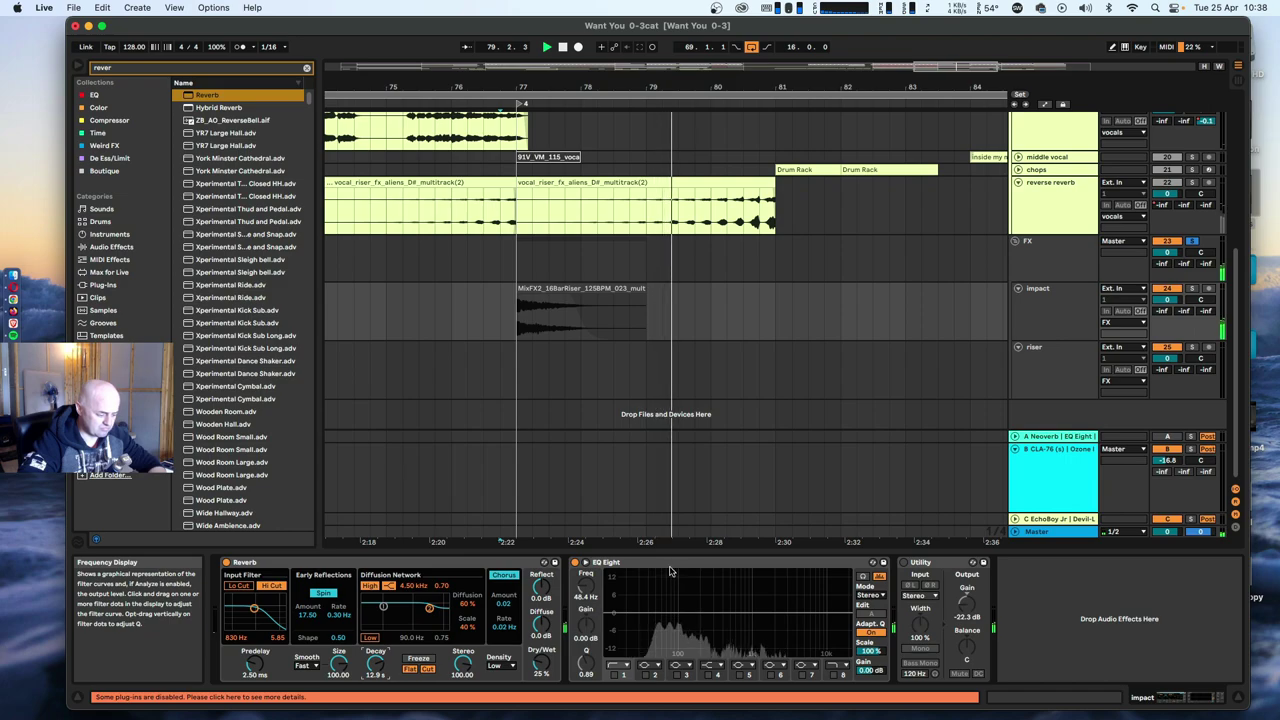
key("space")
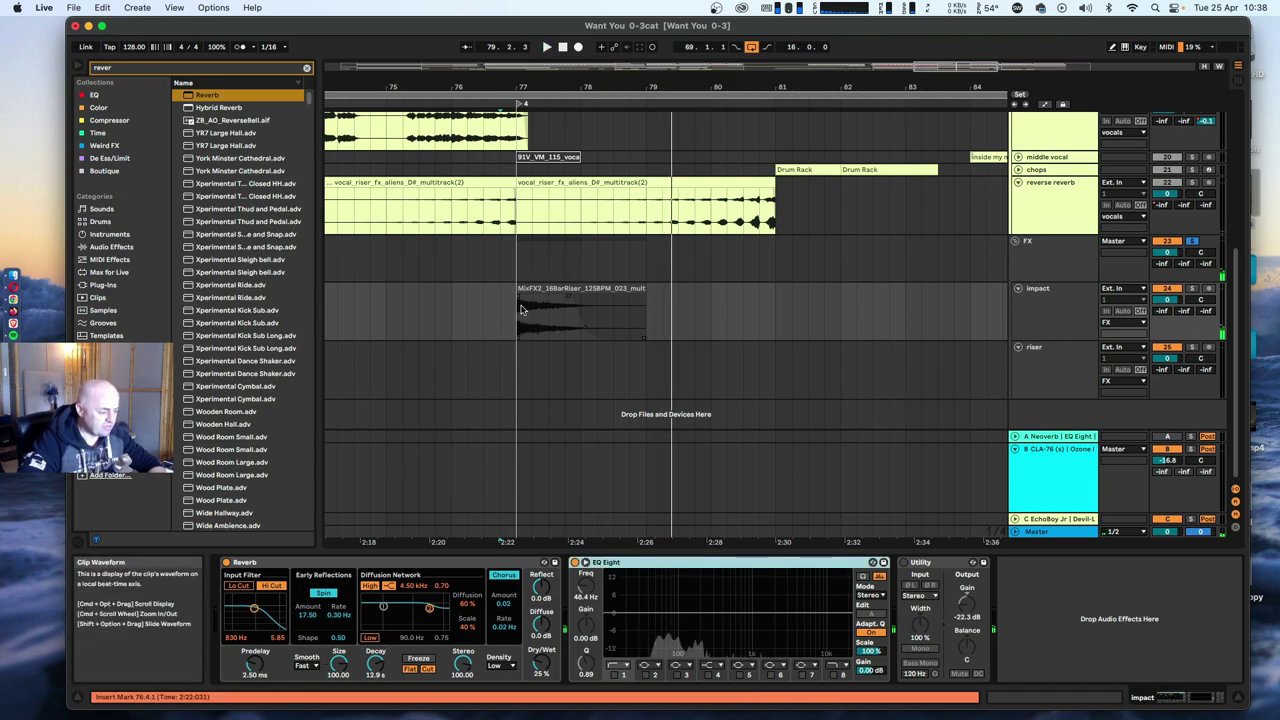
Add the Bootsandcats rack before the Reverb on the impact track and collapse its devices to the macro controls.
left_click(223, 69)
type("boots")
left_click_drag(258, 394, 245, 578)
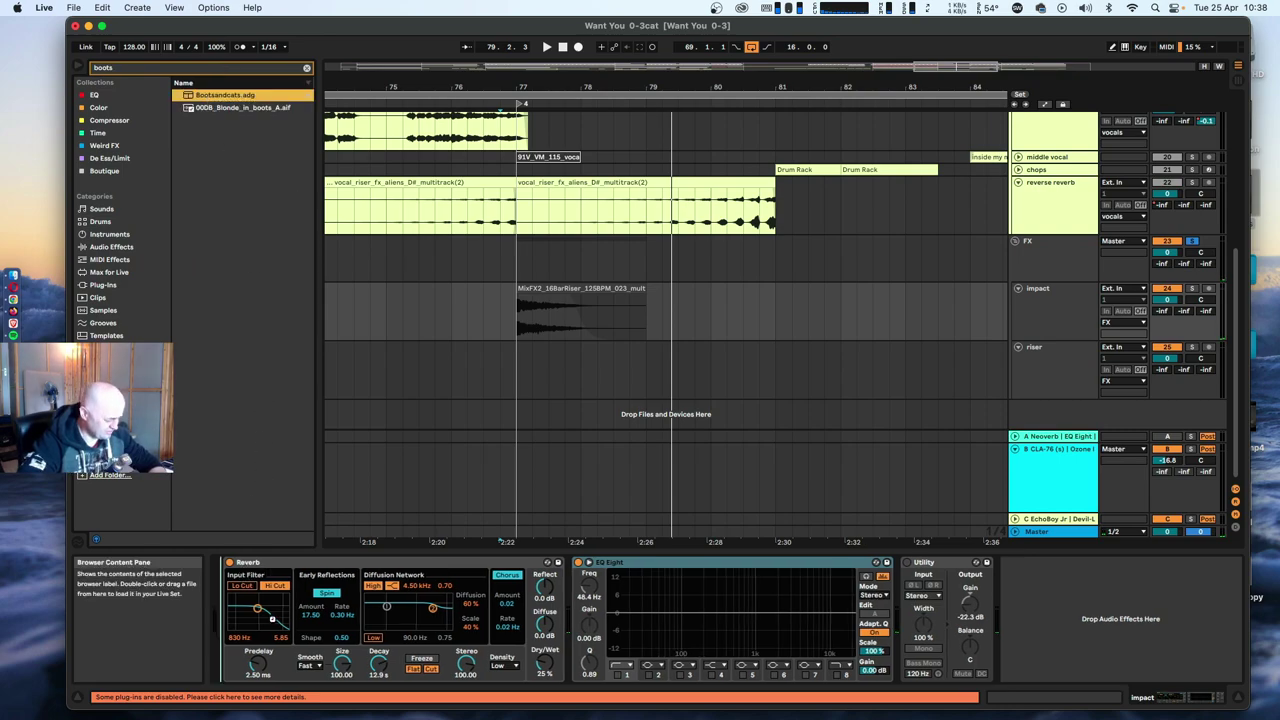
key("Return")
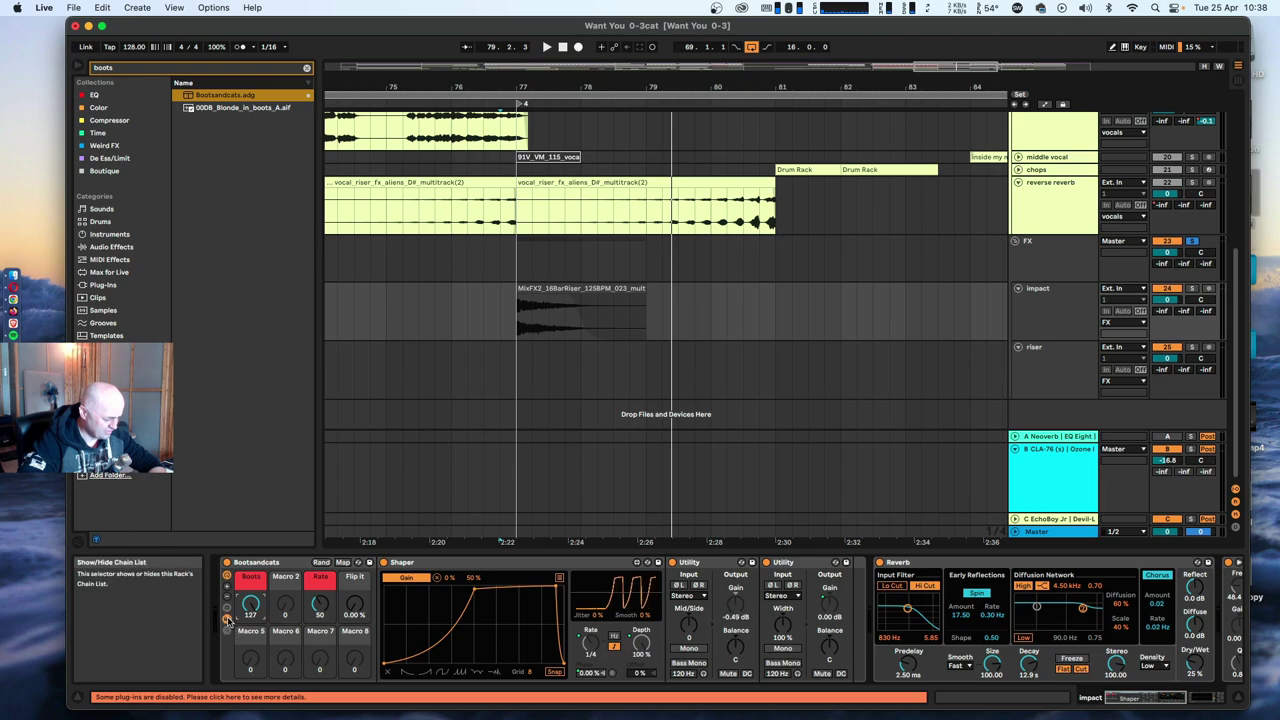
left_click(227, 629)
Take the FX group out of solo and play from bar 77 to judge the impact with the Bootsandcats rack.
left_click_drag(578, 87, 578, 56)
scroll(594, 306, "up", 2)
scroll(593, 306, "up", 10)
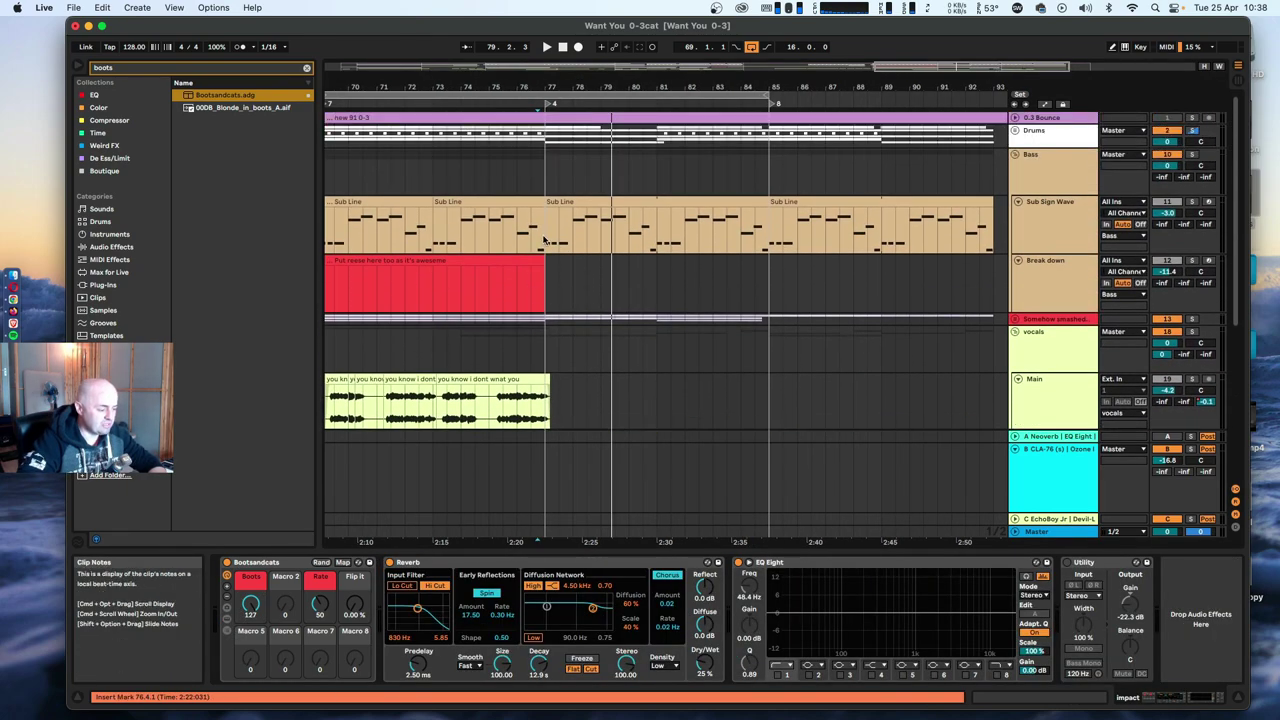
scroll(543, 240, "down", 10)
left_click_drag(521, 87, 723, 56)
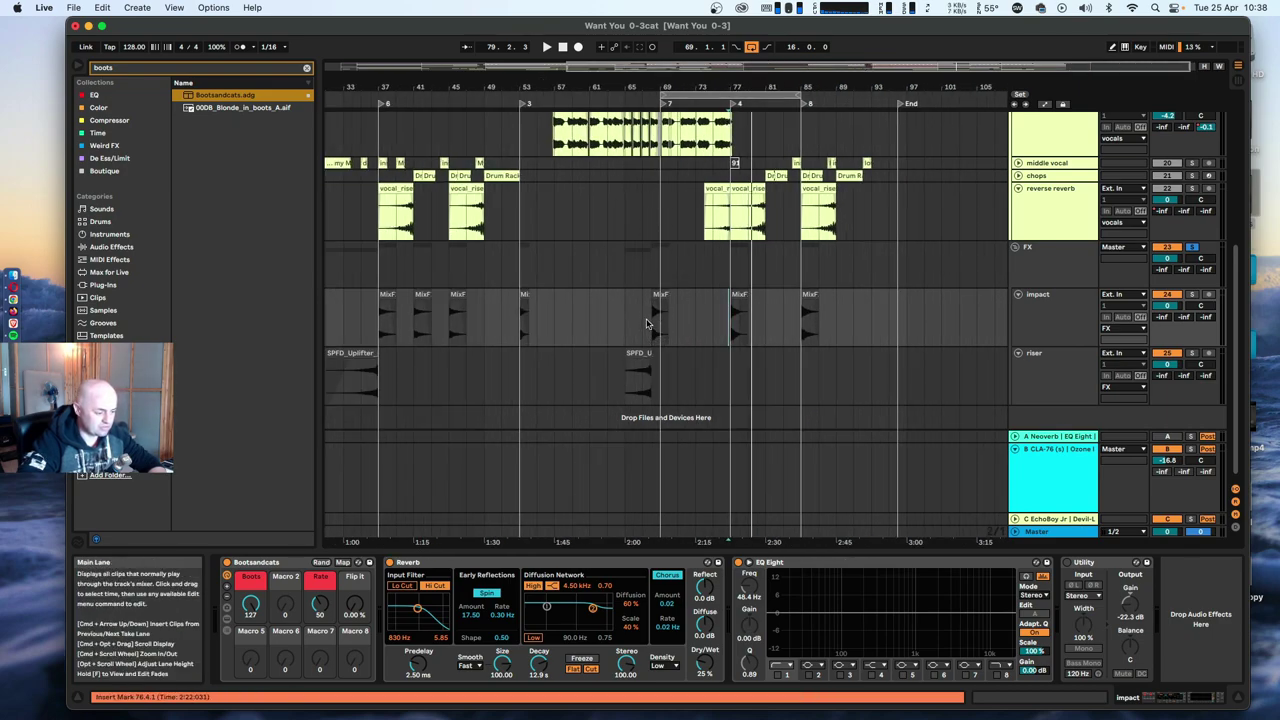
key("space")
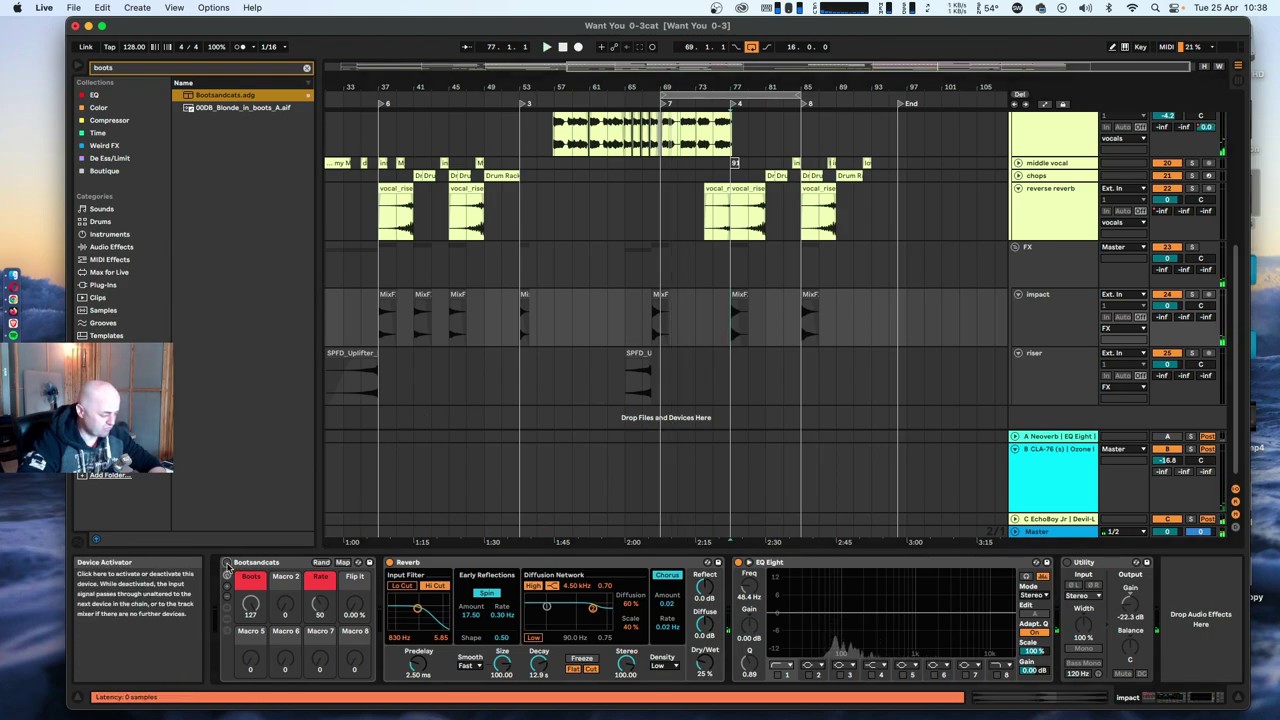
key("space")
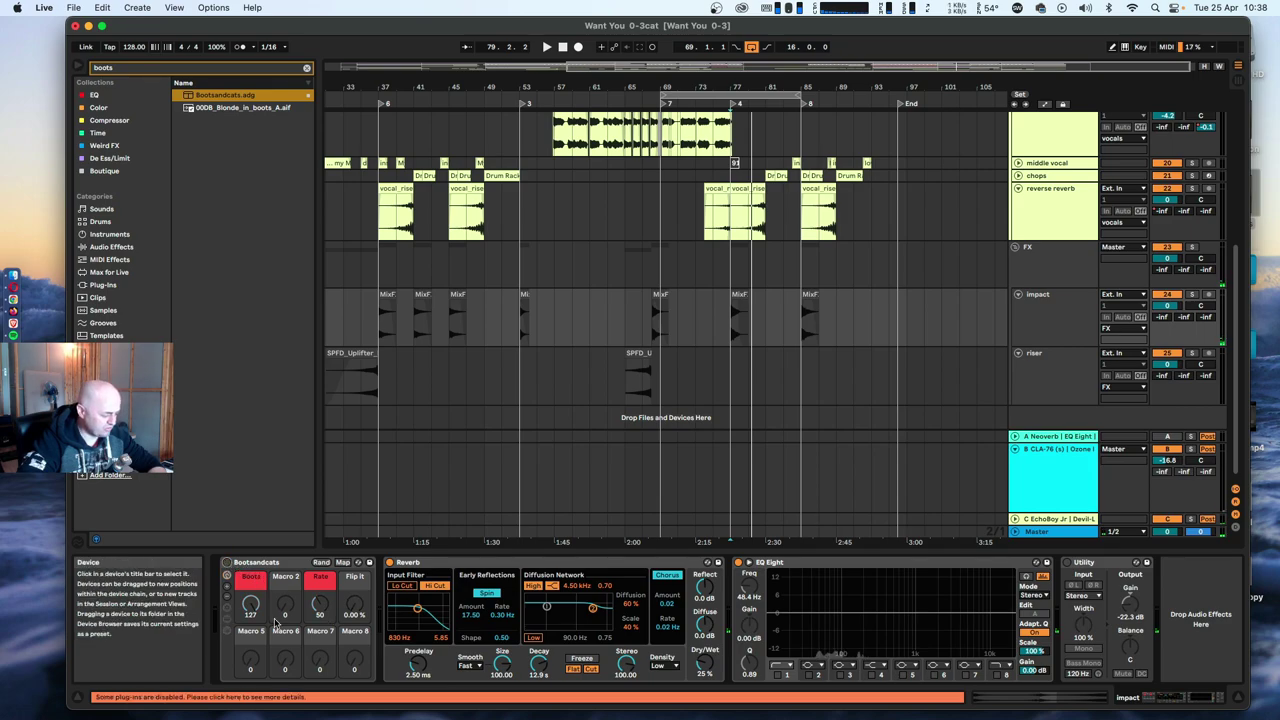
Show the Boots macro automation on the impact track, try a curved dip at bar 77 and play from there.
key("a")
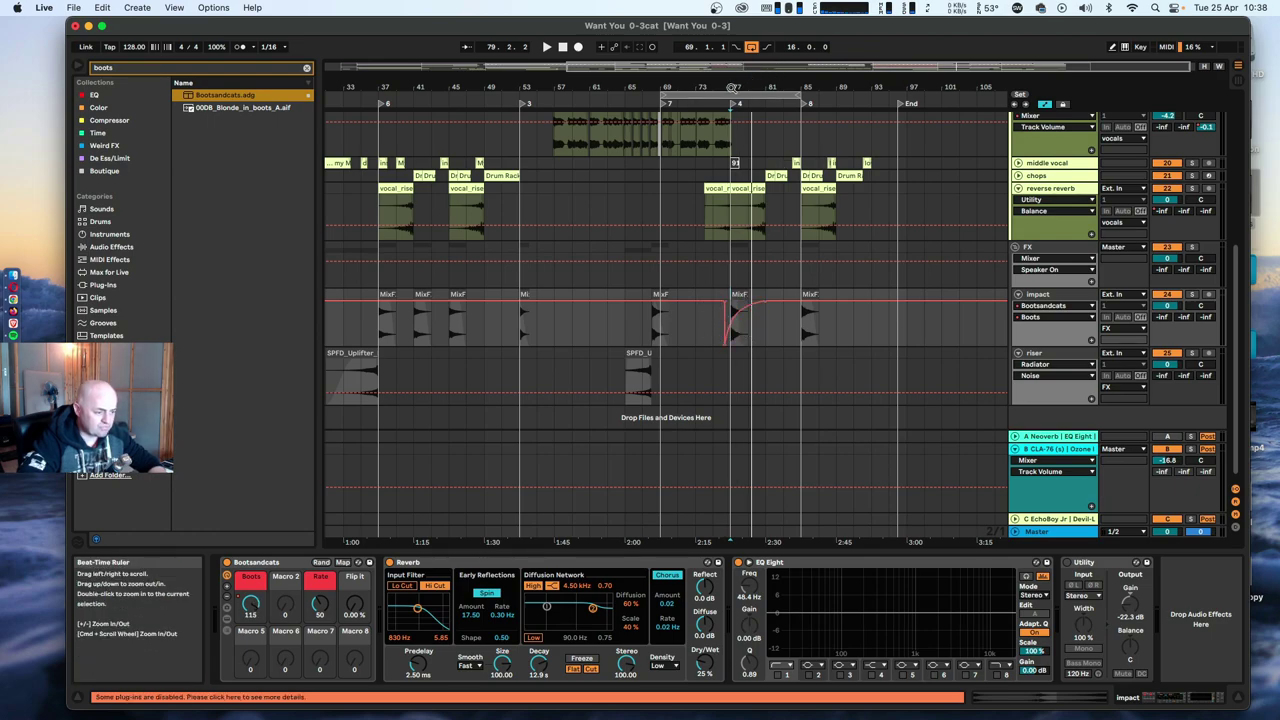
scroll(730, 323, "up", 5)
scroll(730, 350, "down", 1)
left_click(701, 341)
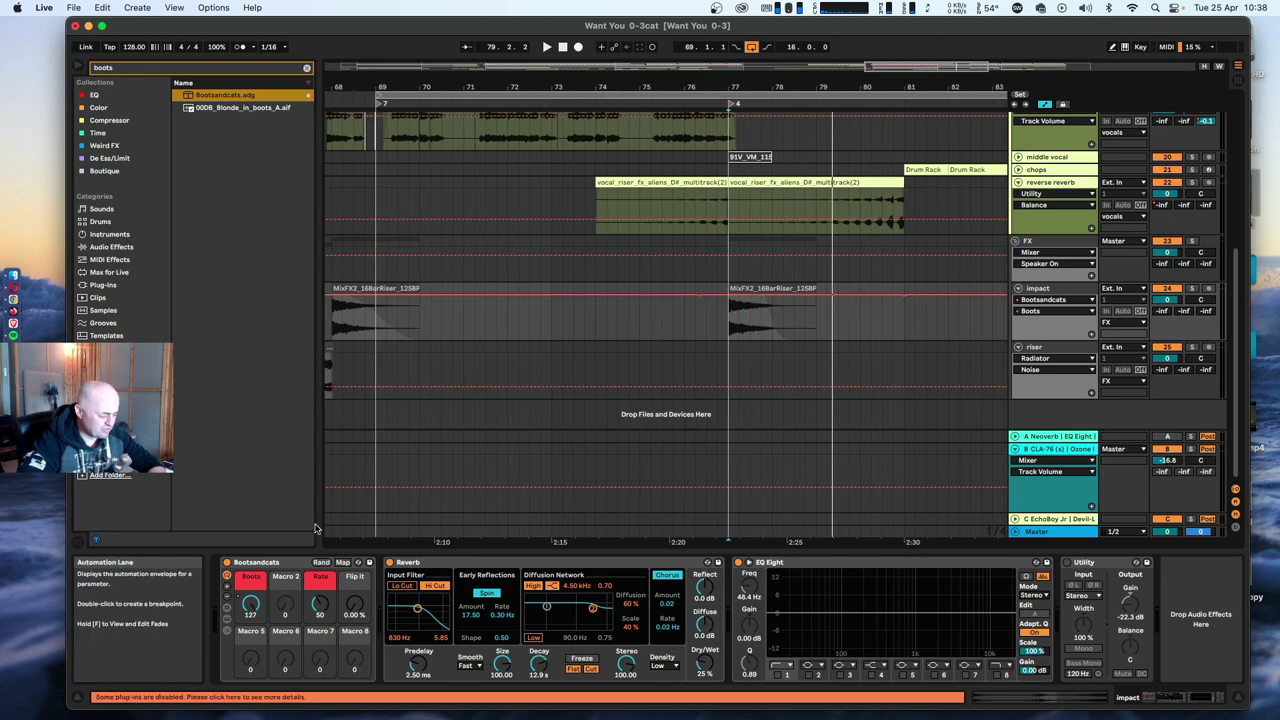
key("space")
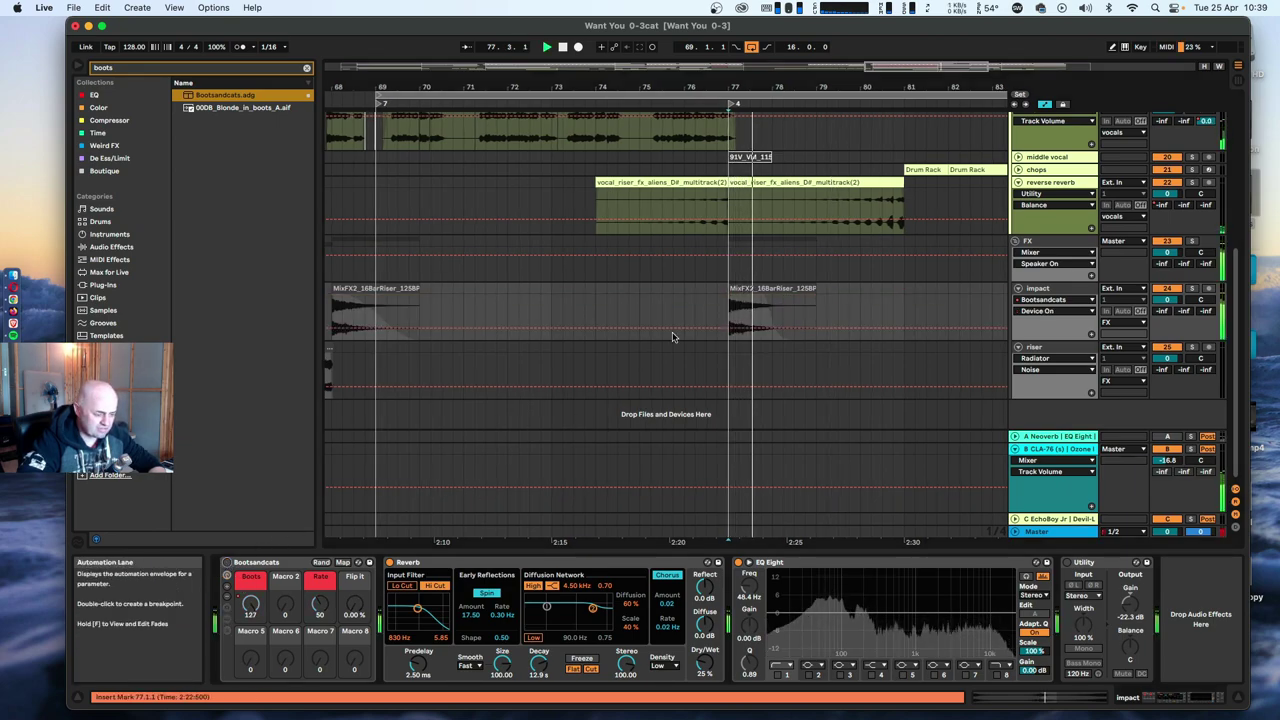
Compare the impact with the Bootsandcats rack bypassed and try a Boots automation dip to 0 at bar 77, ramping back up by bar 81.
key("space")
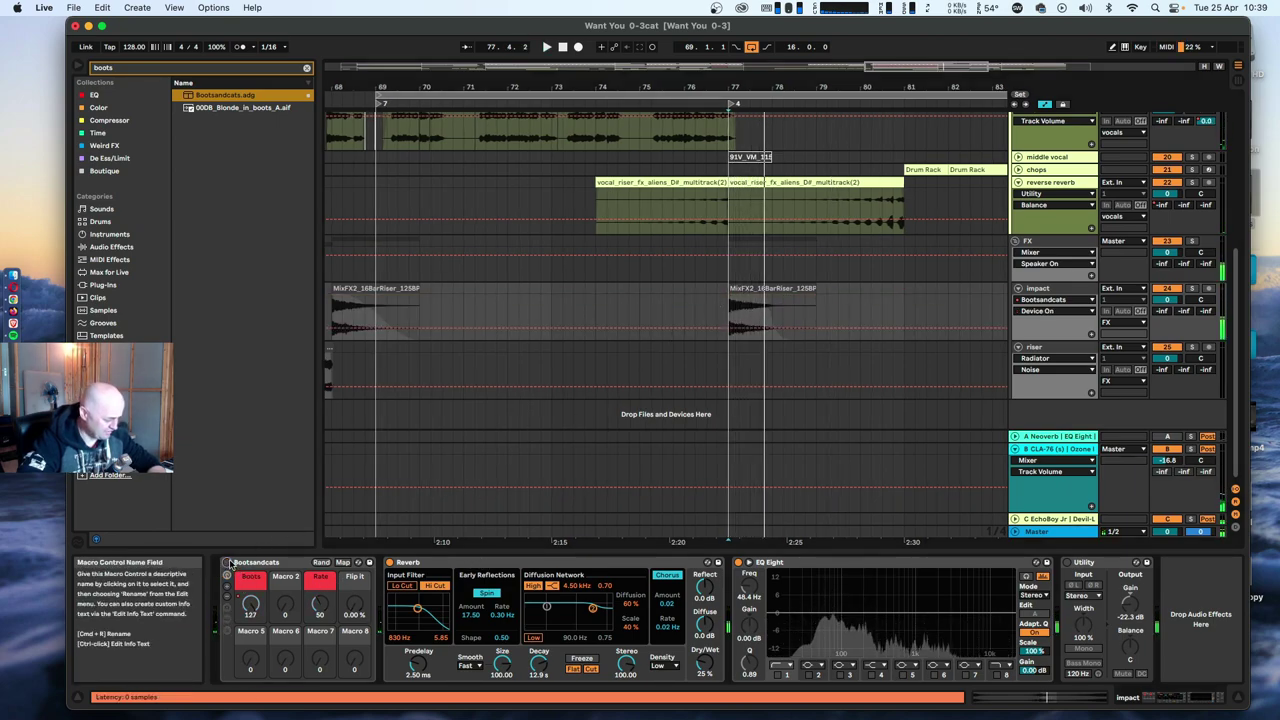
key("space")
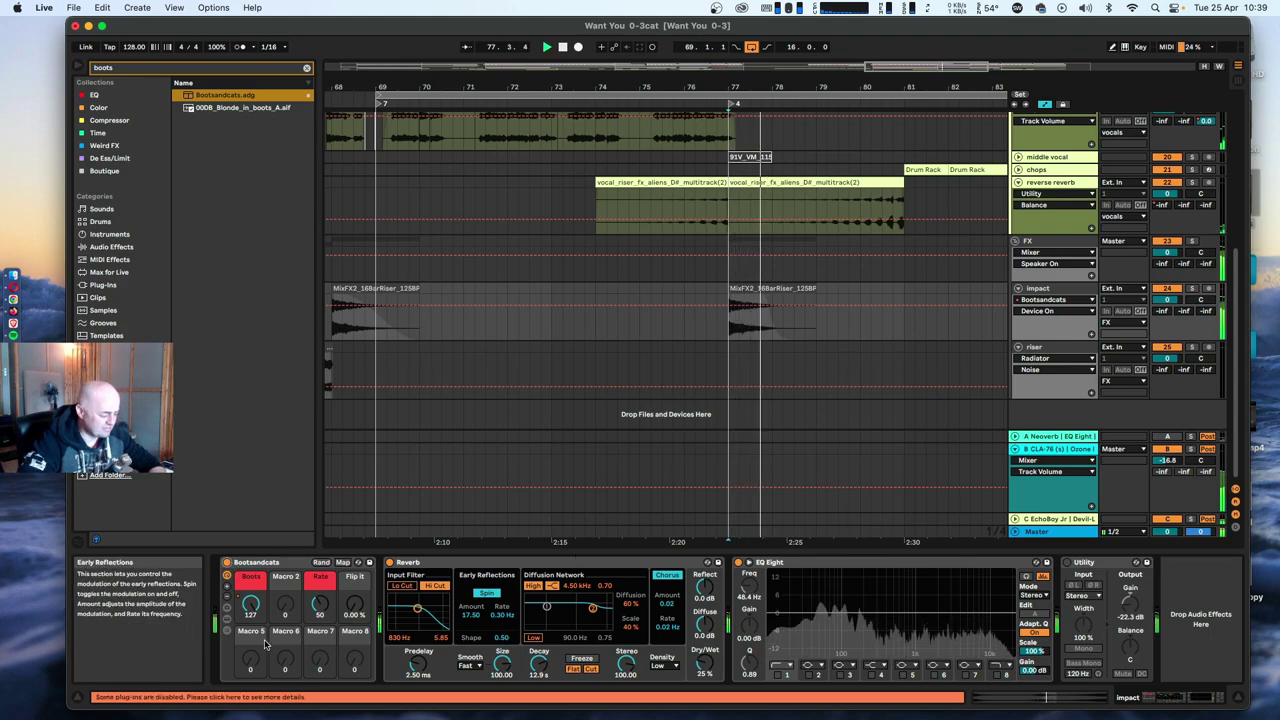
left_click(250, 606)
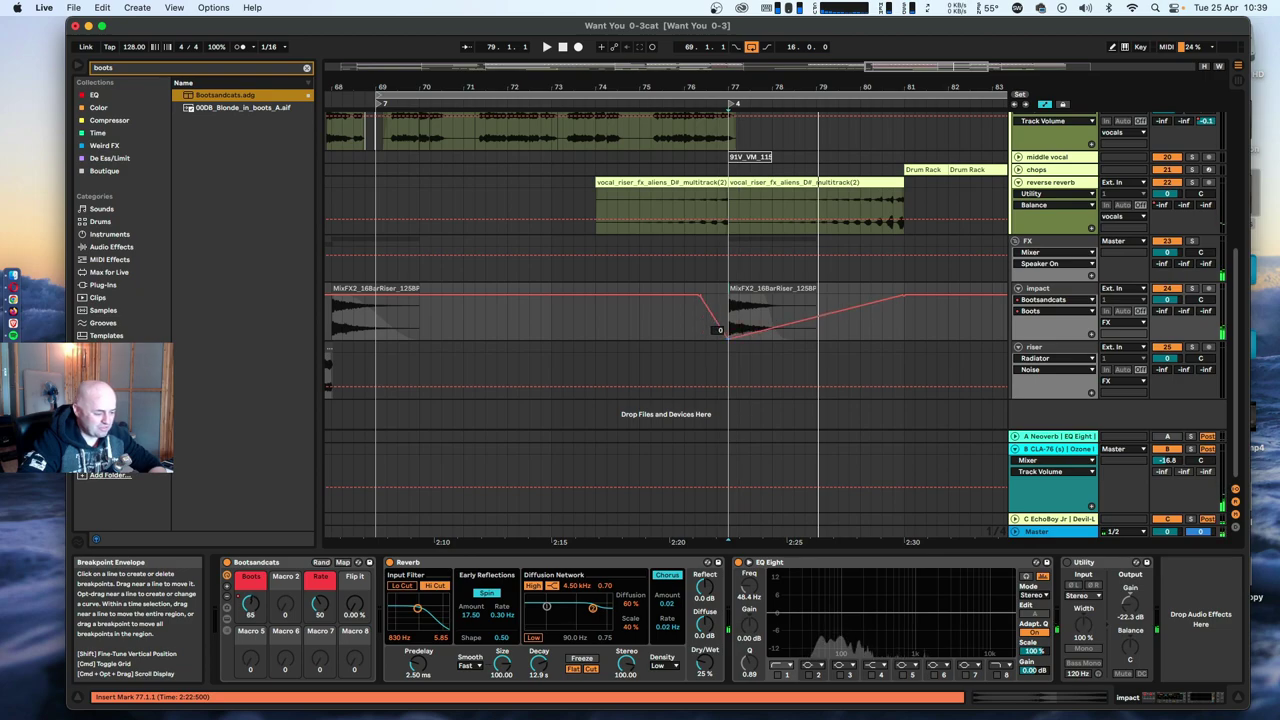
key("space")
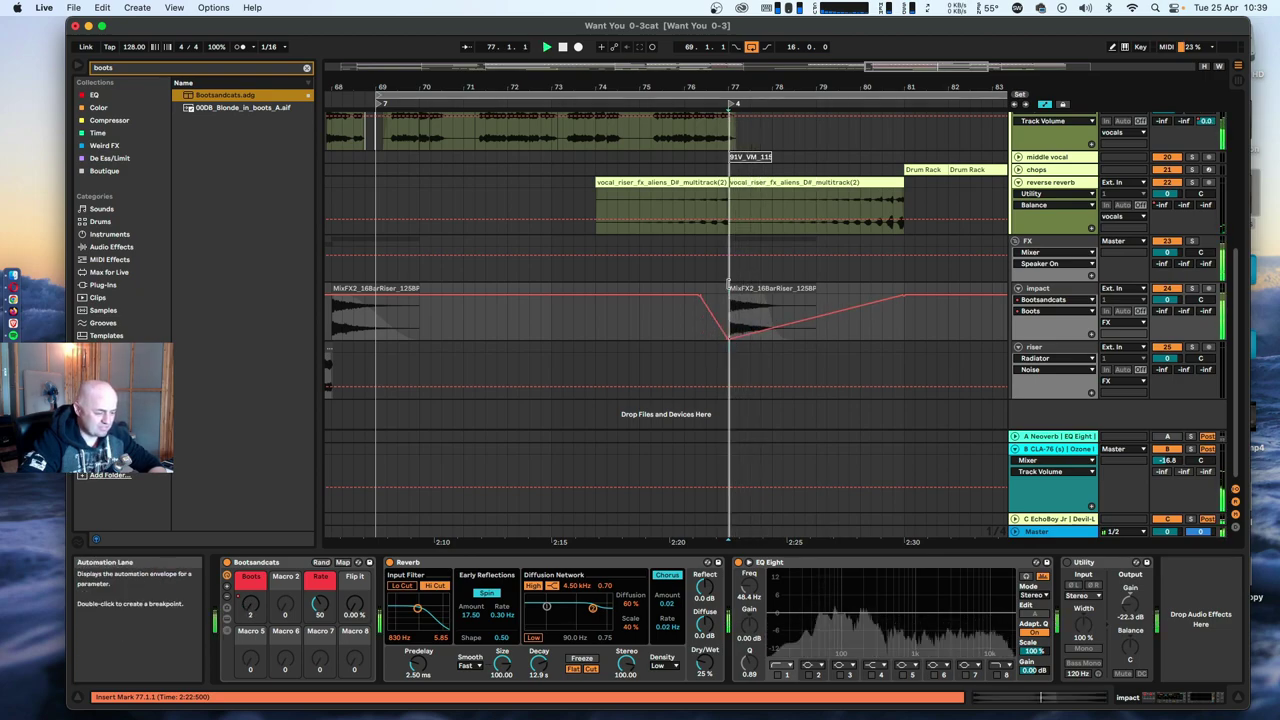
key("space")
key("space")
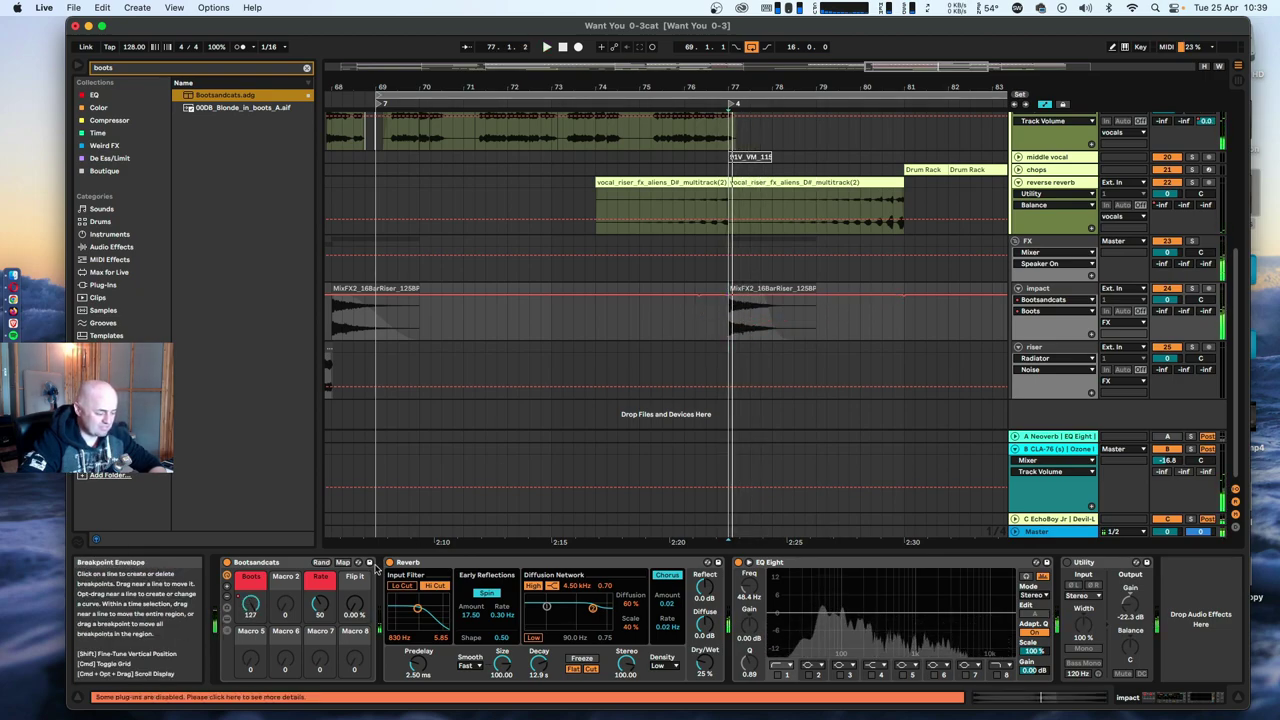
Turn off the Reverb and the Bootsandcats rack on the impact track while playing from bar 77.
left_click(390, 562)
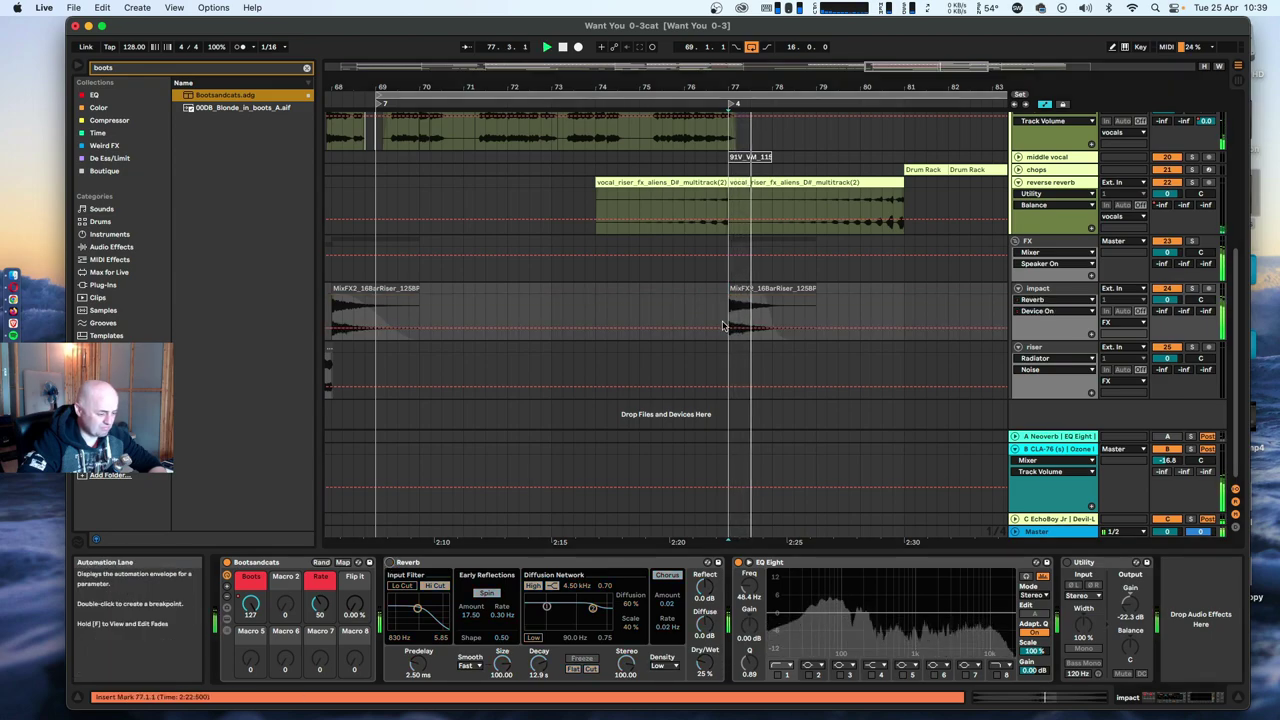
key("space")
left_click(227, 562)
key("space")
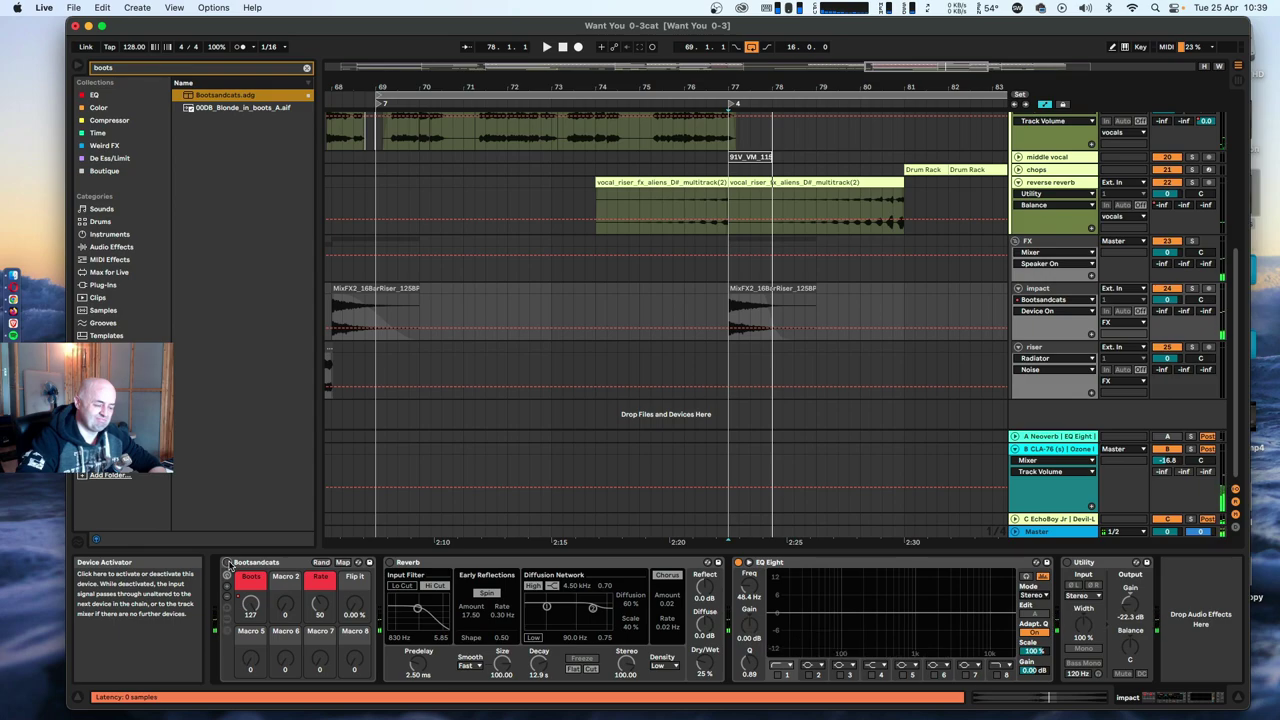
Play the impact at bar 68 and the one at bar 77 to compare them without the rack and Reverb.
left_click_drag(754, 86, 754, 62)
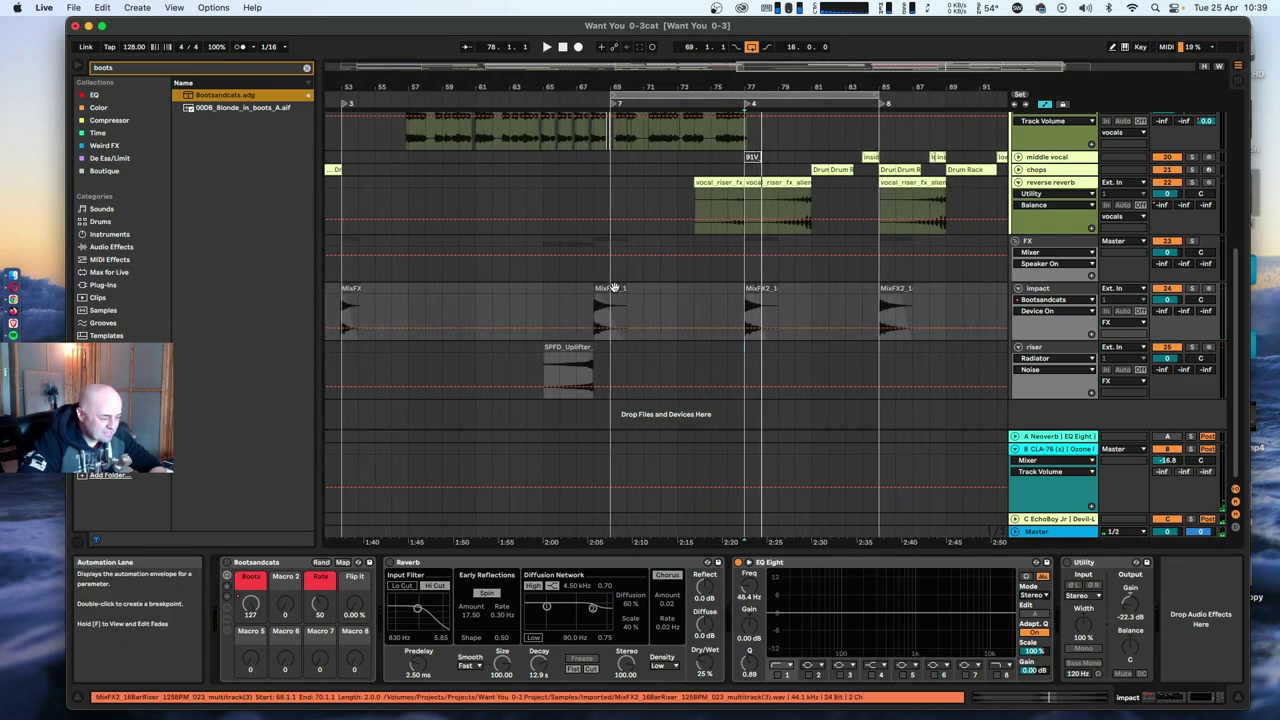
key("space")
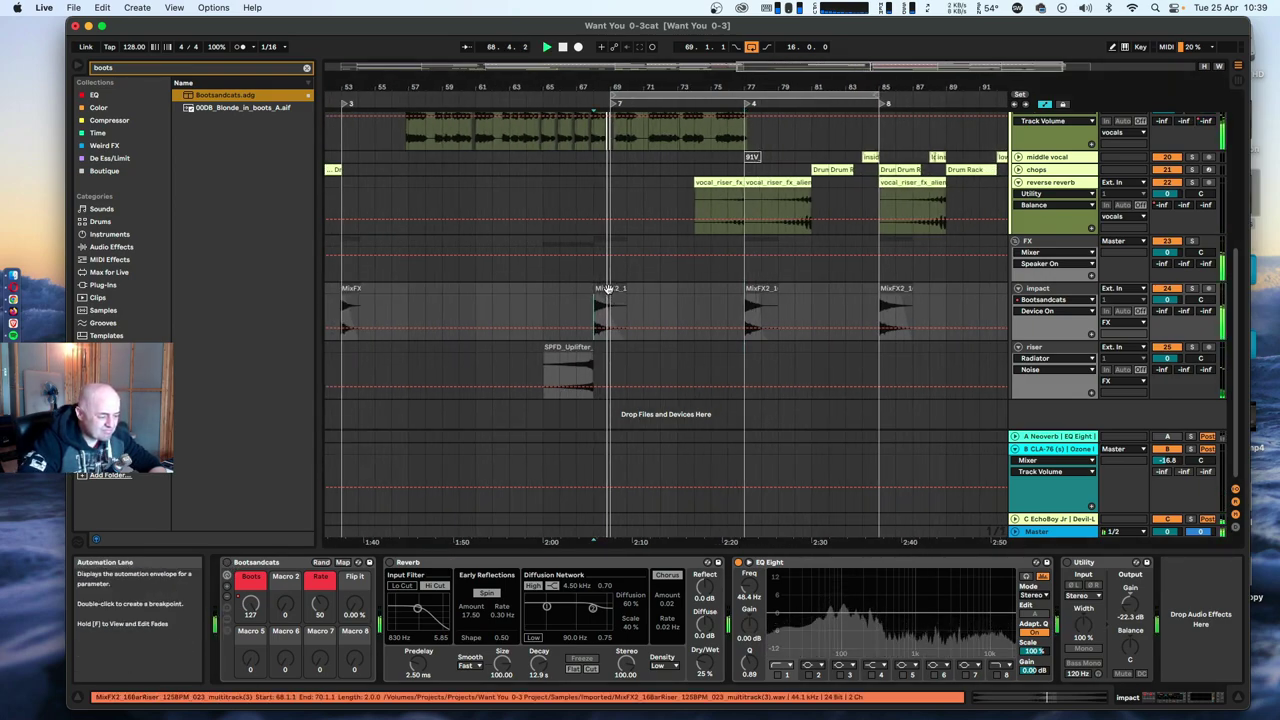
left_click(608, 288)
key("space")
left_click(521, 560)
key("space")
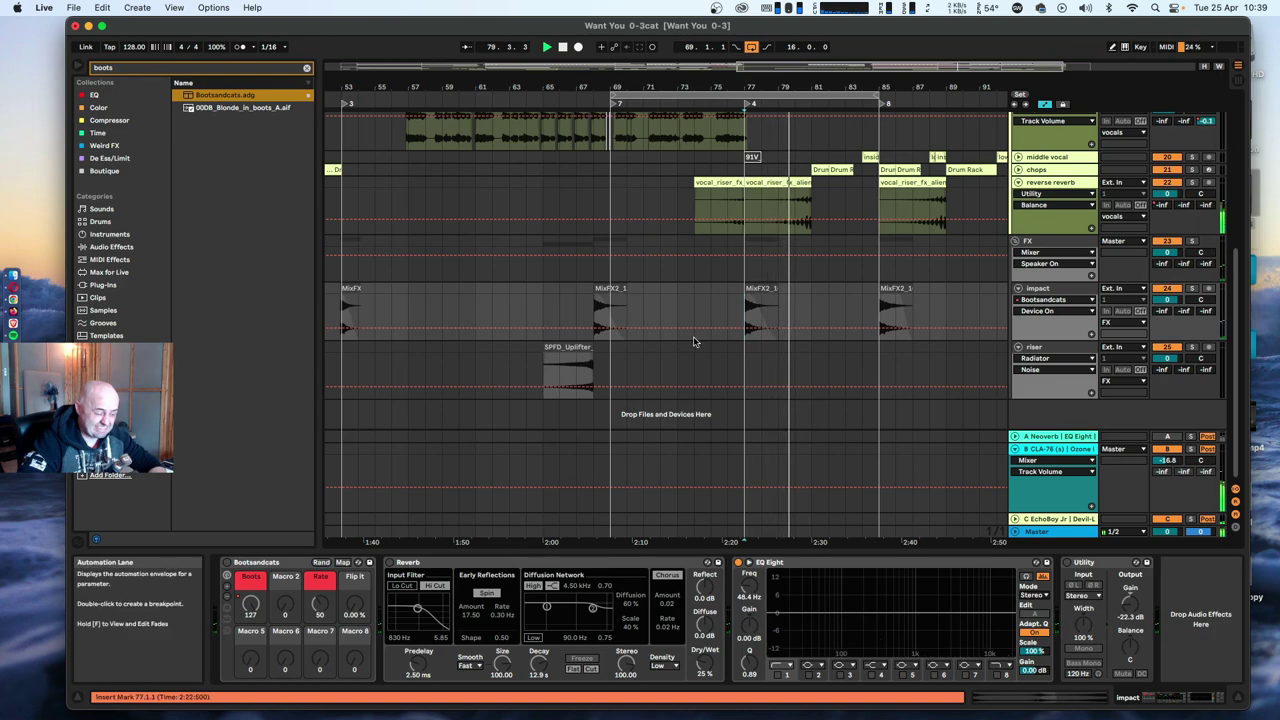
key("space")
Colour the impact track and all its clips red, and rename the track Rethink impact.
right_click(752, 288)
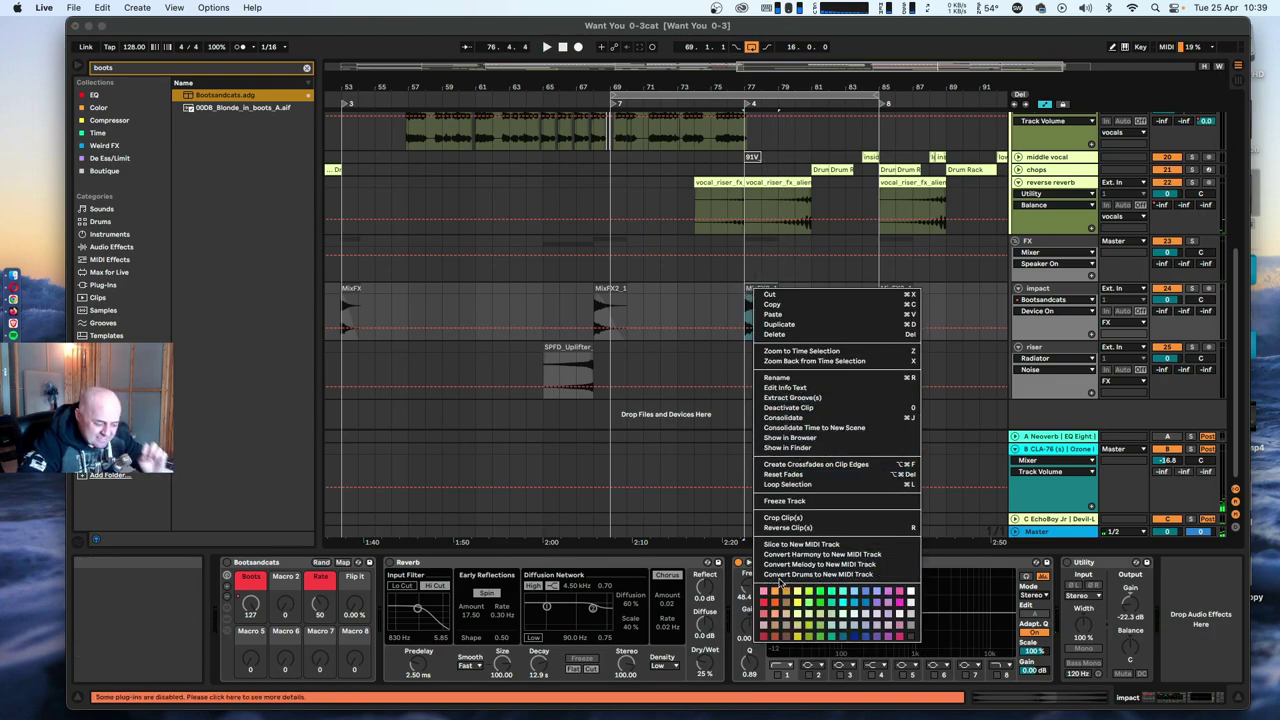
left_click(763, 604)
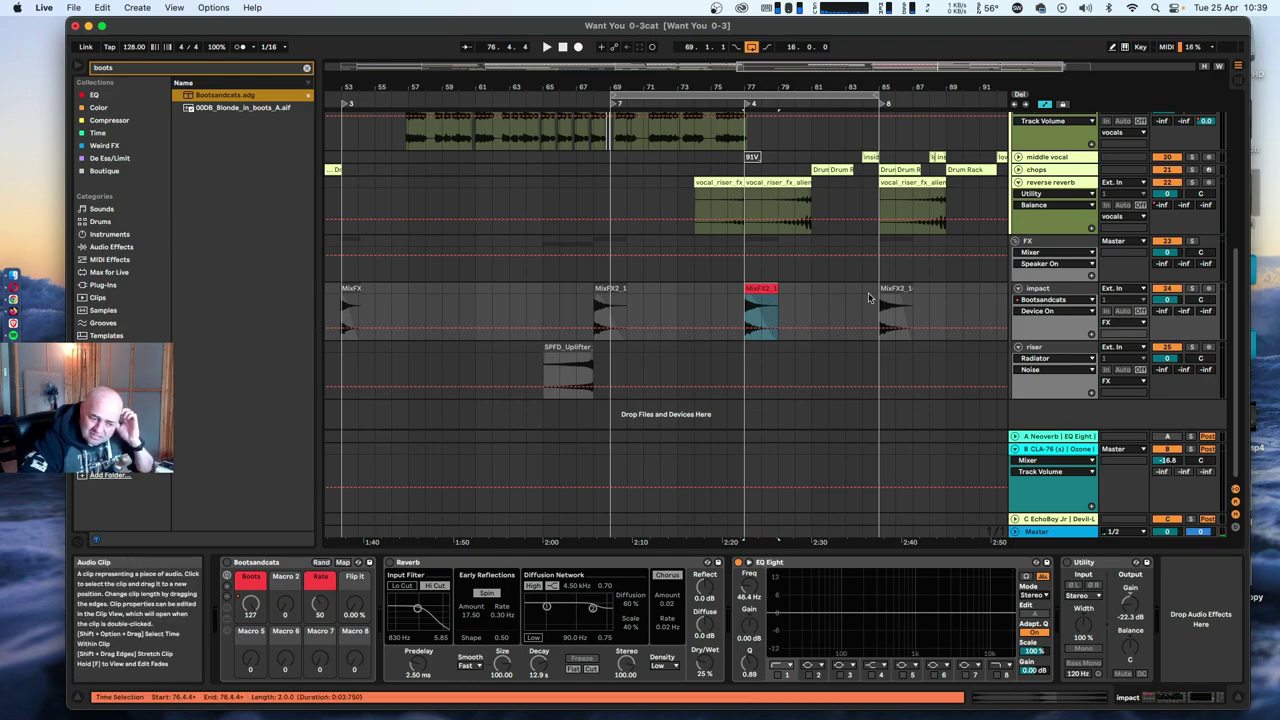
right_click(1078, 288)
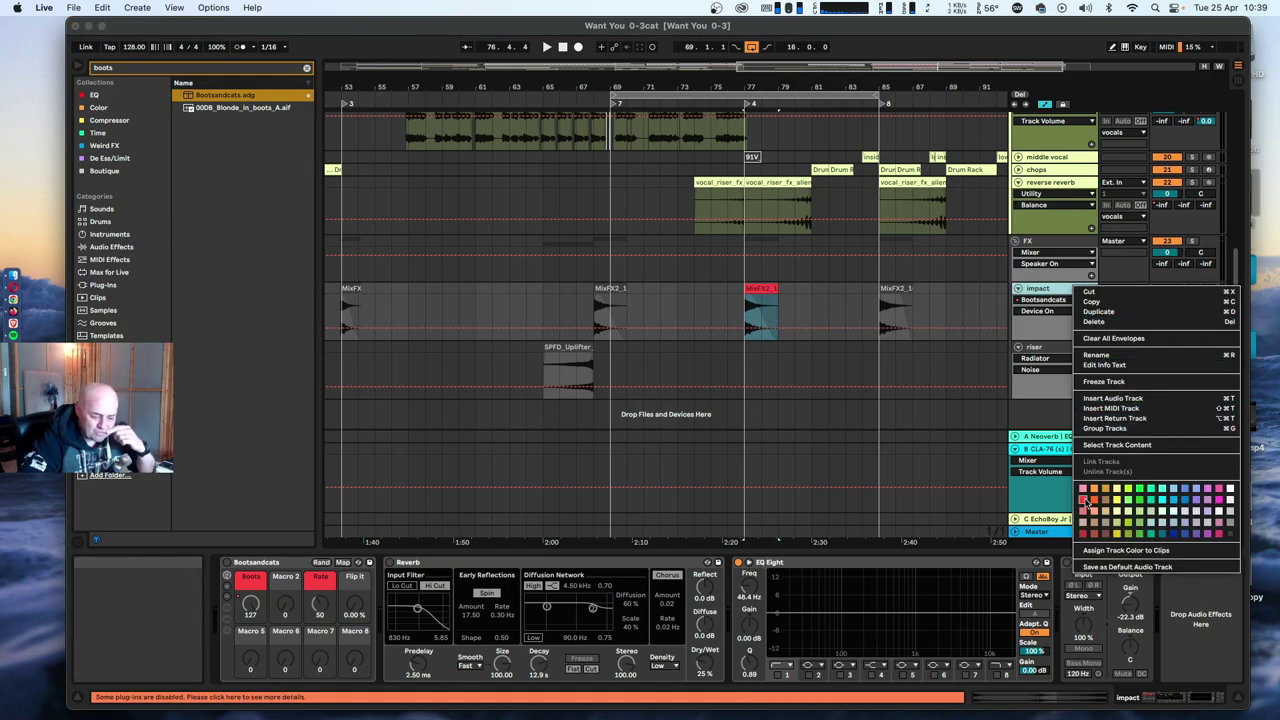
left_click(1086, 502)
right_click(1056, 291)
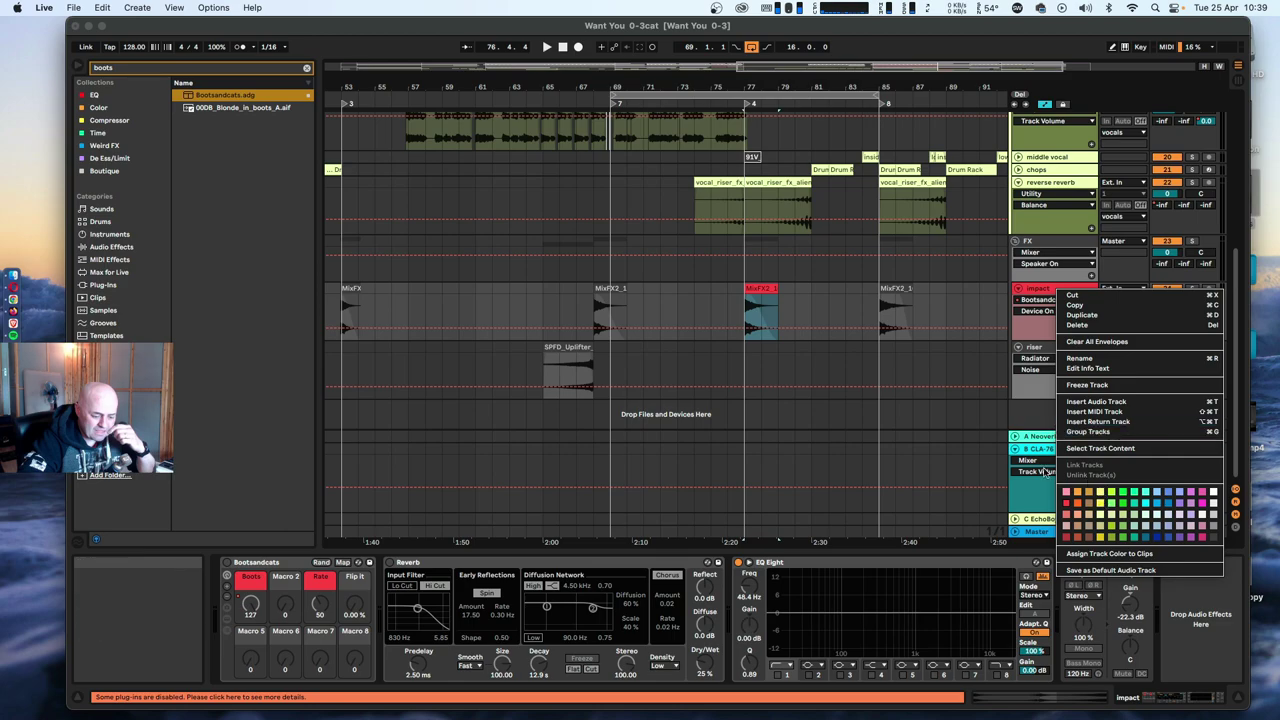
left_click(1080, 554)
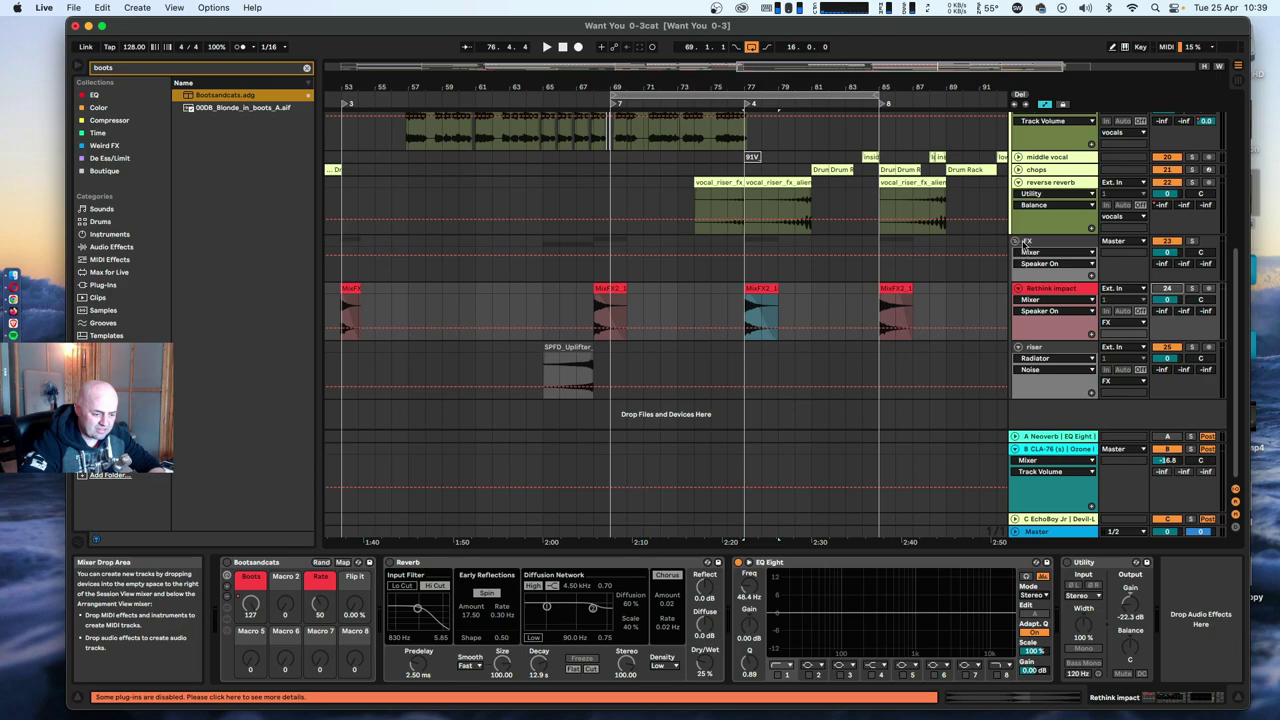
Collapse the FX group and insert a new return track holding a Reverb with a 13.5 s decay.
left_click(1015, 241)
key("super+alt+t")
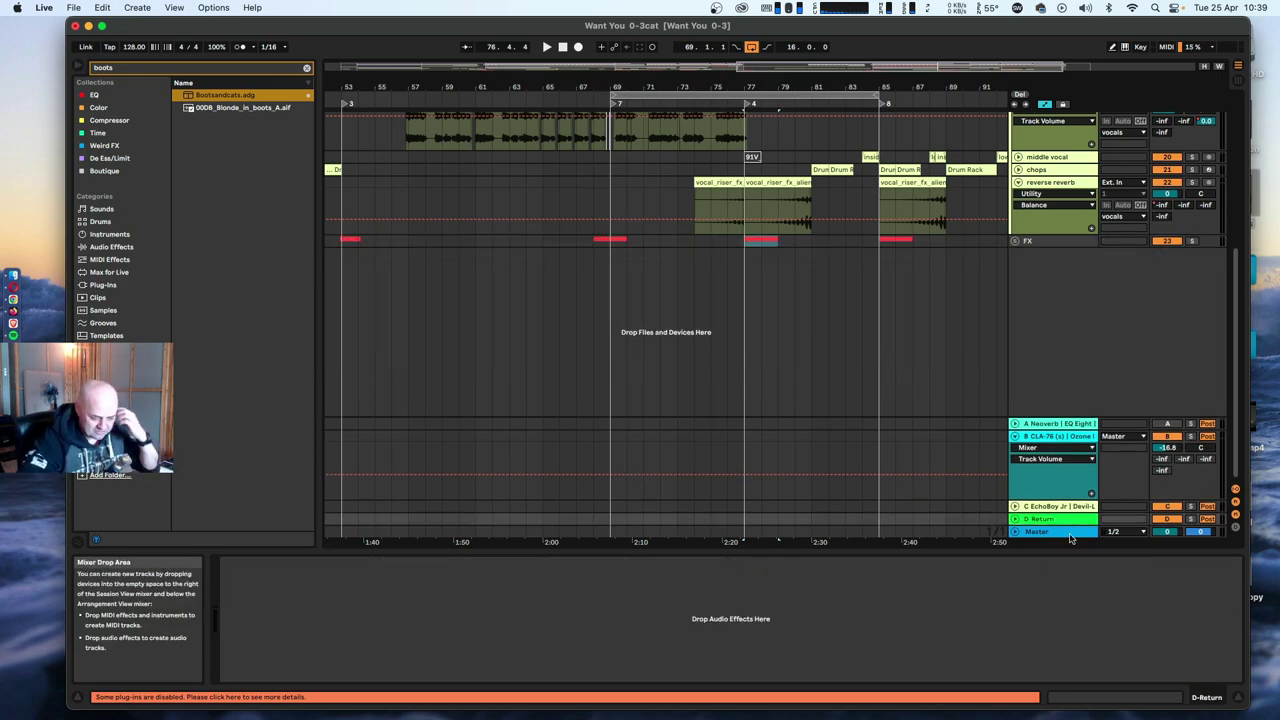
left_click(130, 68)
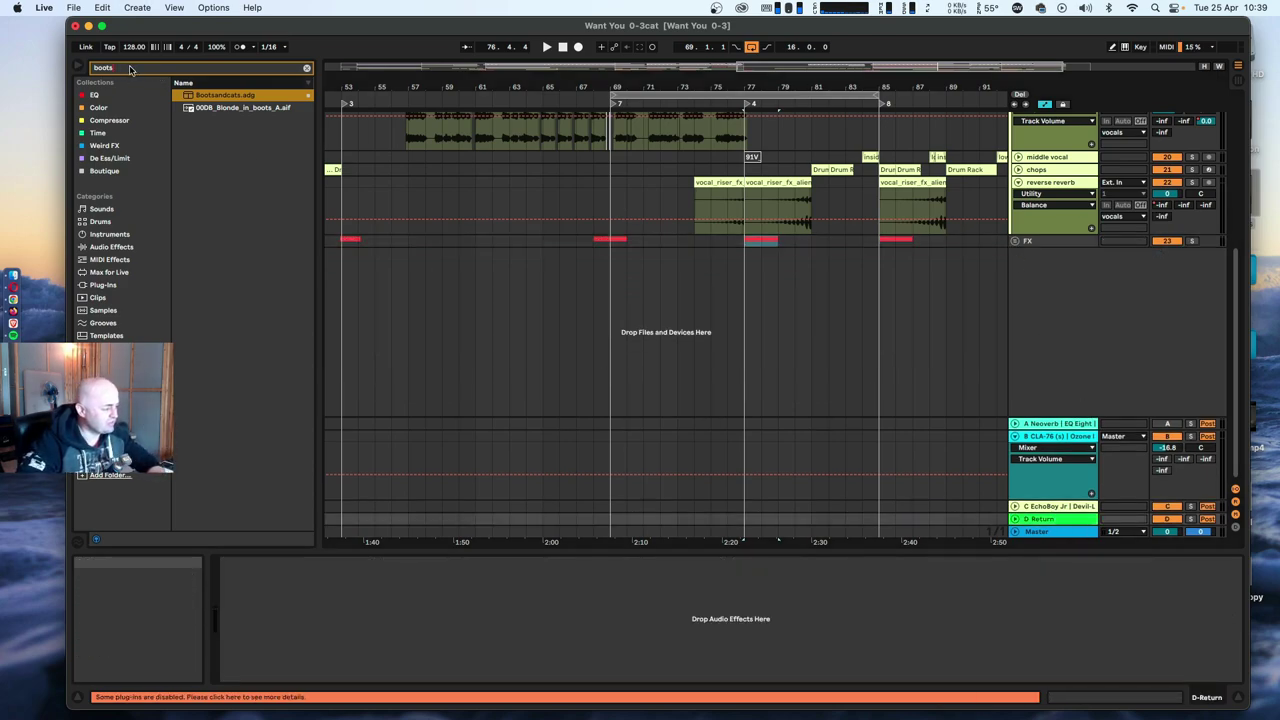
type("reverb")
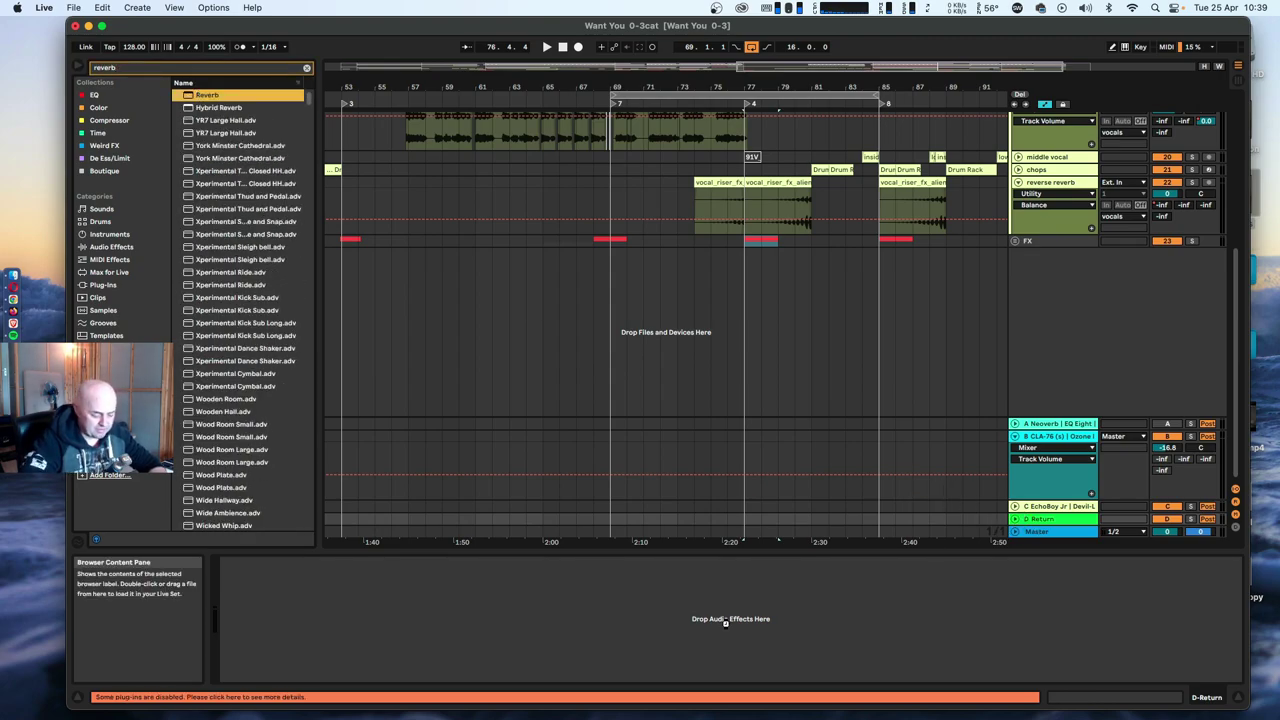
left_click_drag(645, 657, 645, 657)
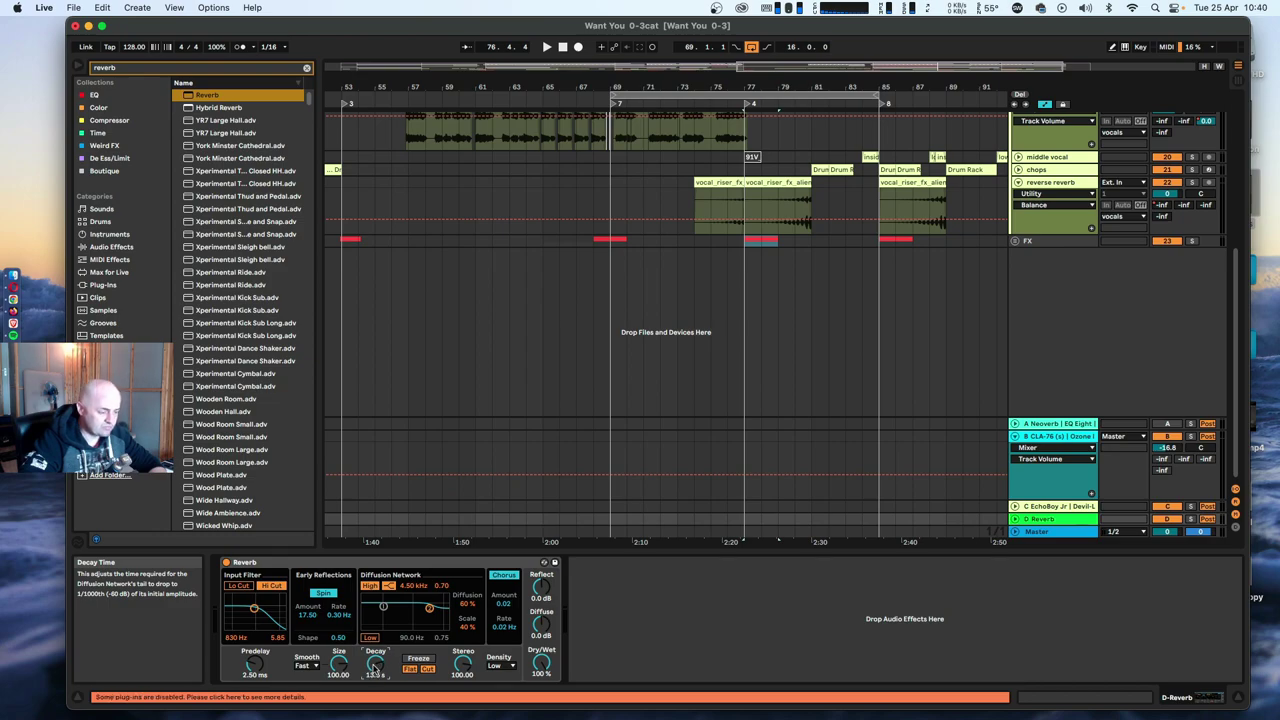
Collapse the vocals and Bass groups, then expand Drums to show the Clap group's D-Reverb send automation.
scroll(1017, 285, "up", 8)
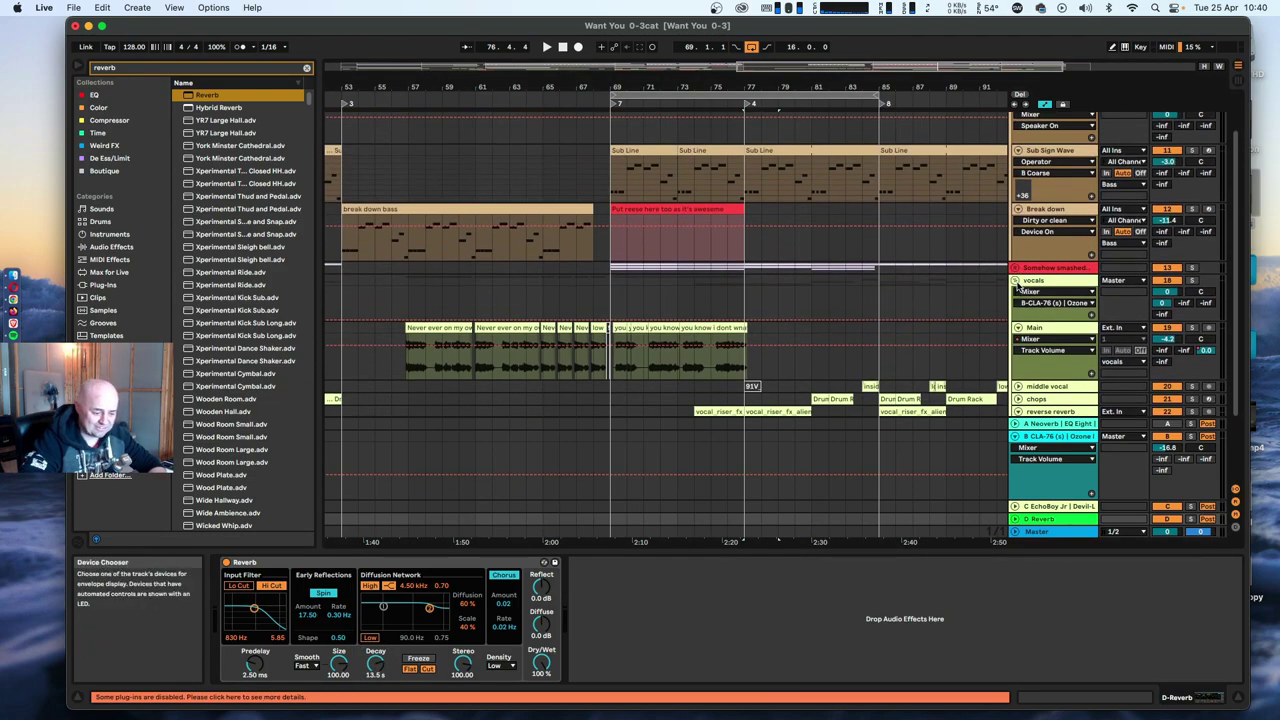
left_click(1015, 281)
left_click(1015, 154)
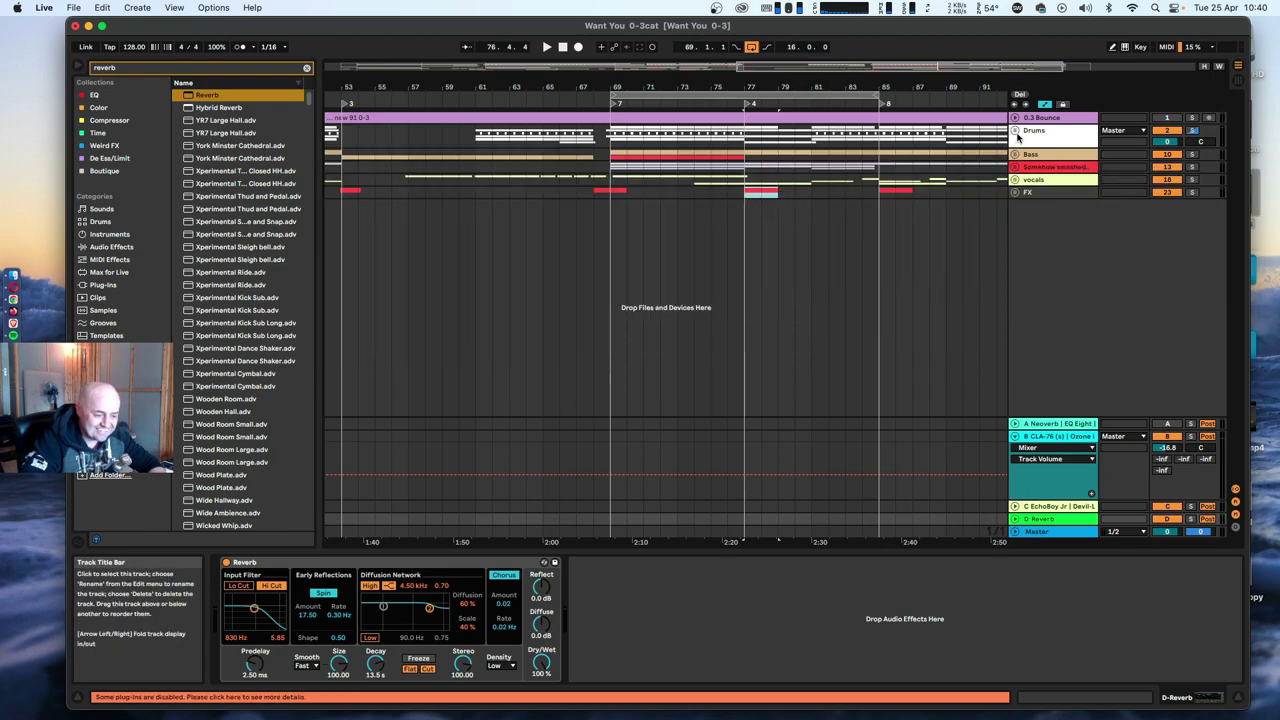
left_click(1015, 131)
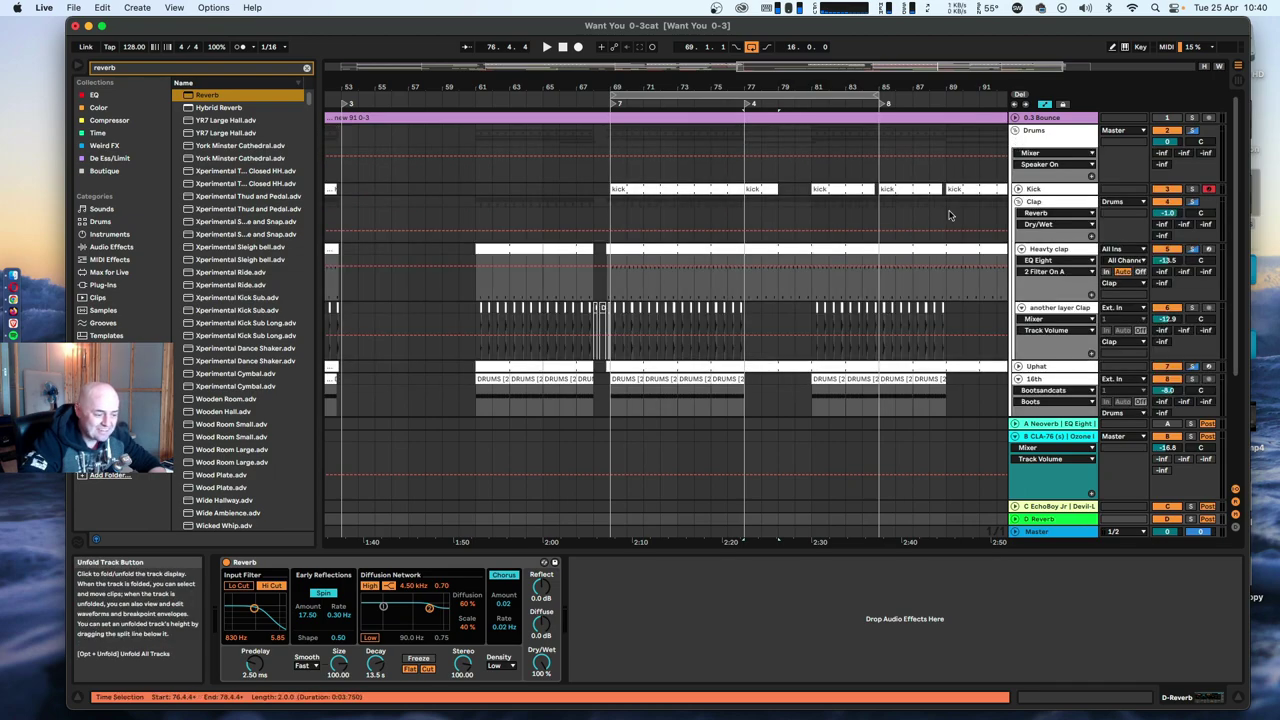
left_click(1040, 248)
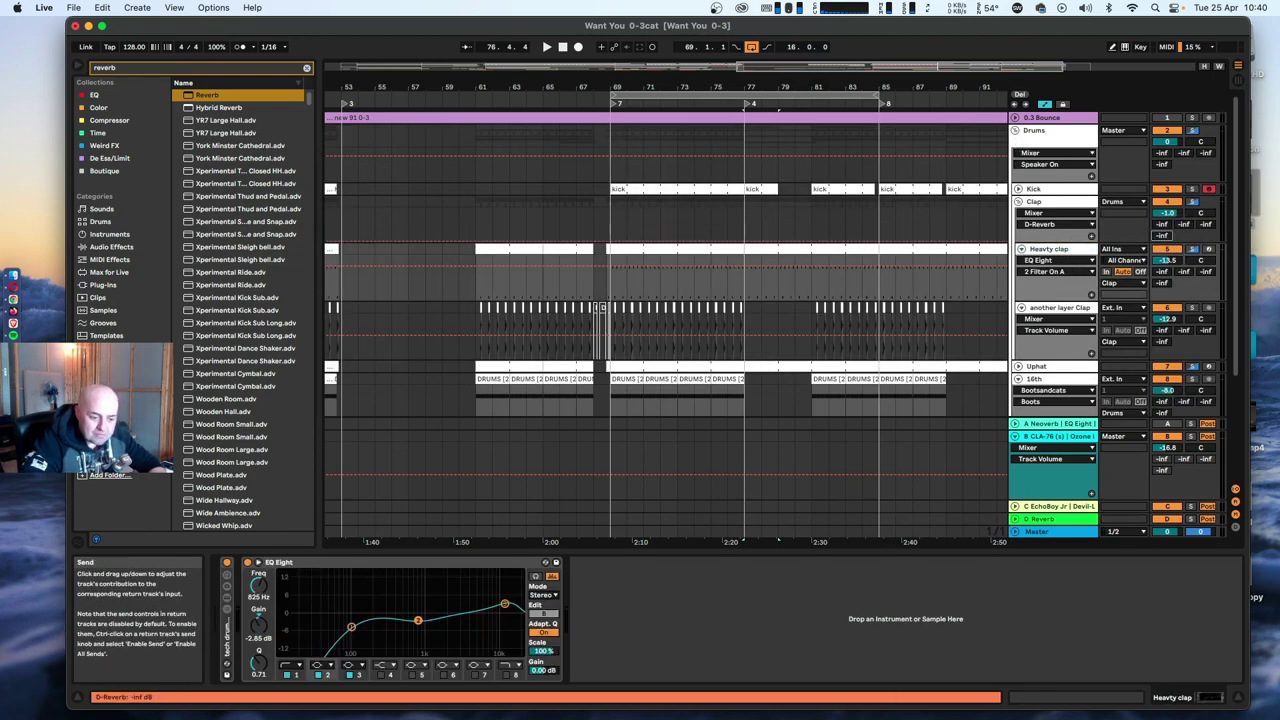
Colour return track D grey and rename it FX Verb.
right_click(1046, 518)
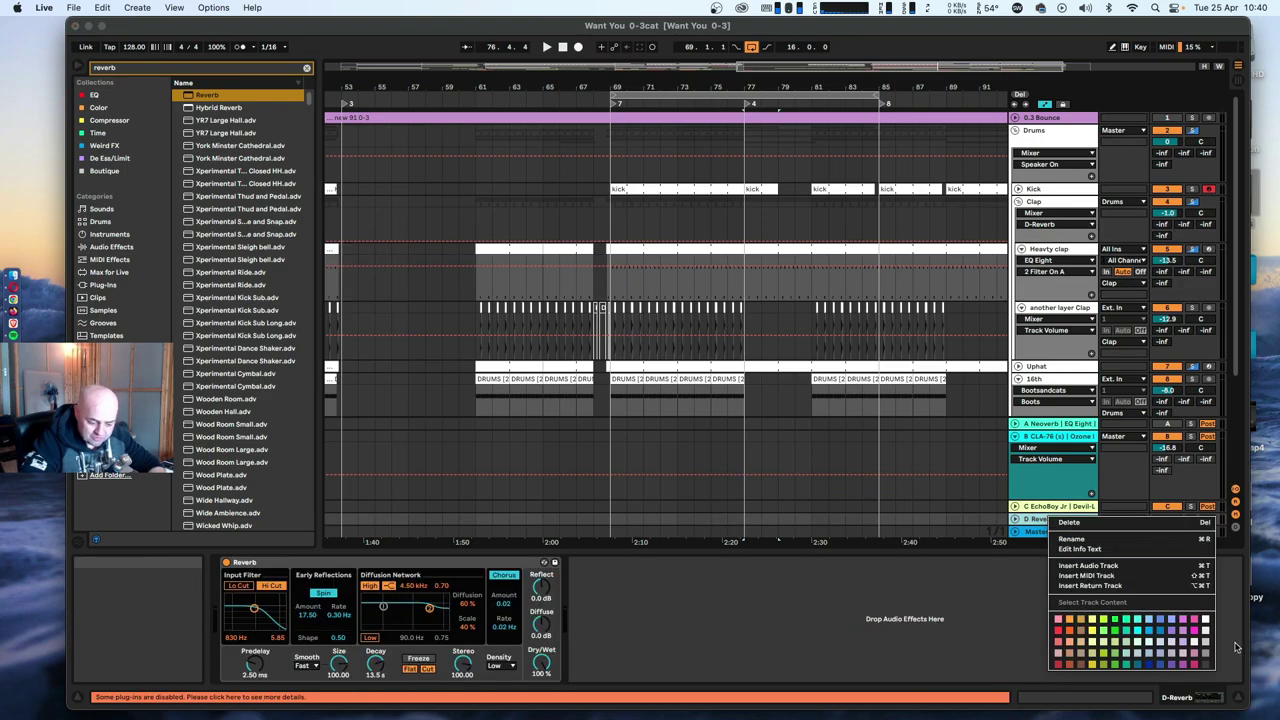
left_click(1206, 655)
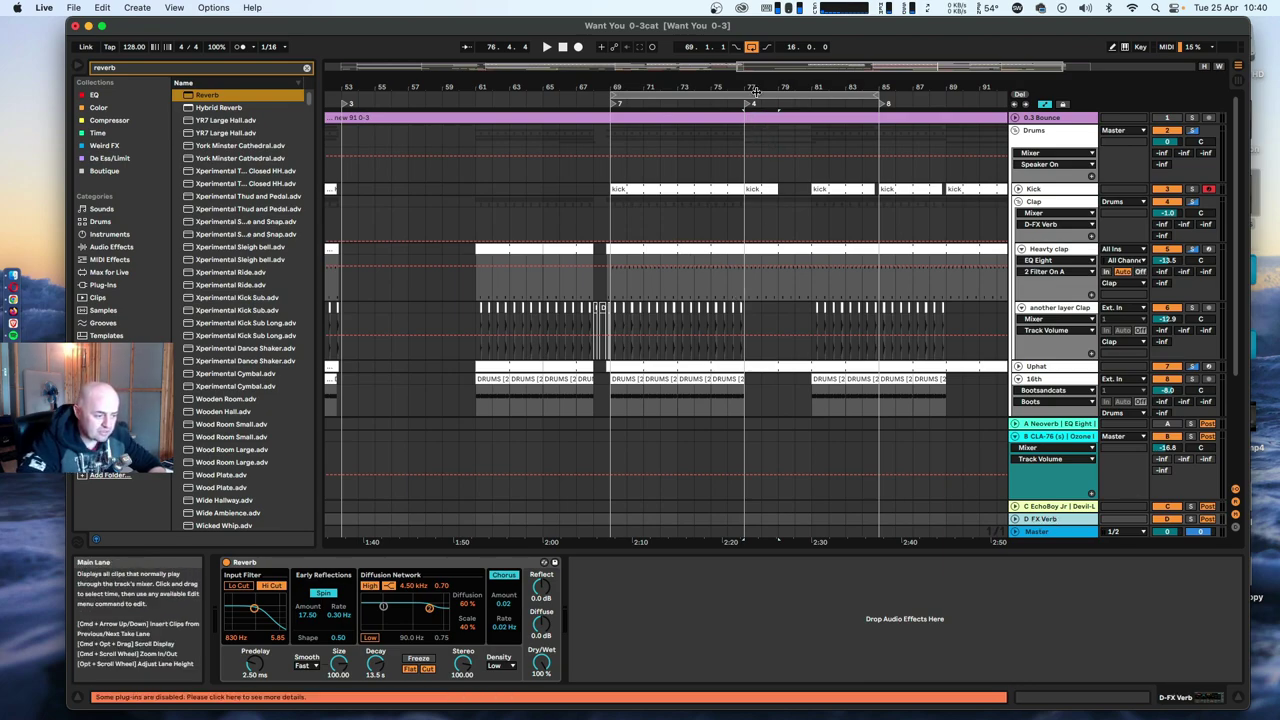
Play the drums from bar 76.3 into bar 77 to locate the clap for the reverb throw.
left_click_drag(748, 87, 706, 286)
left_click(668, 300)
key("space")
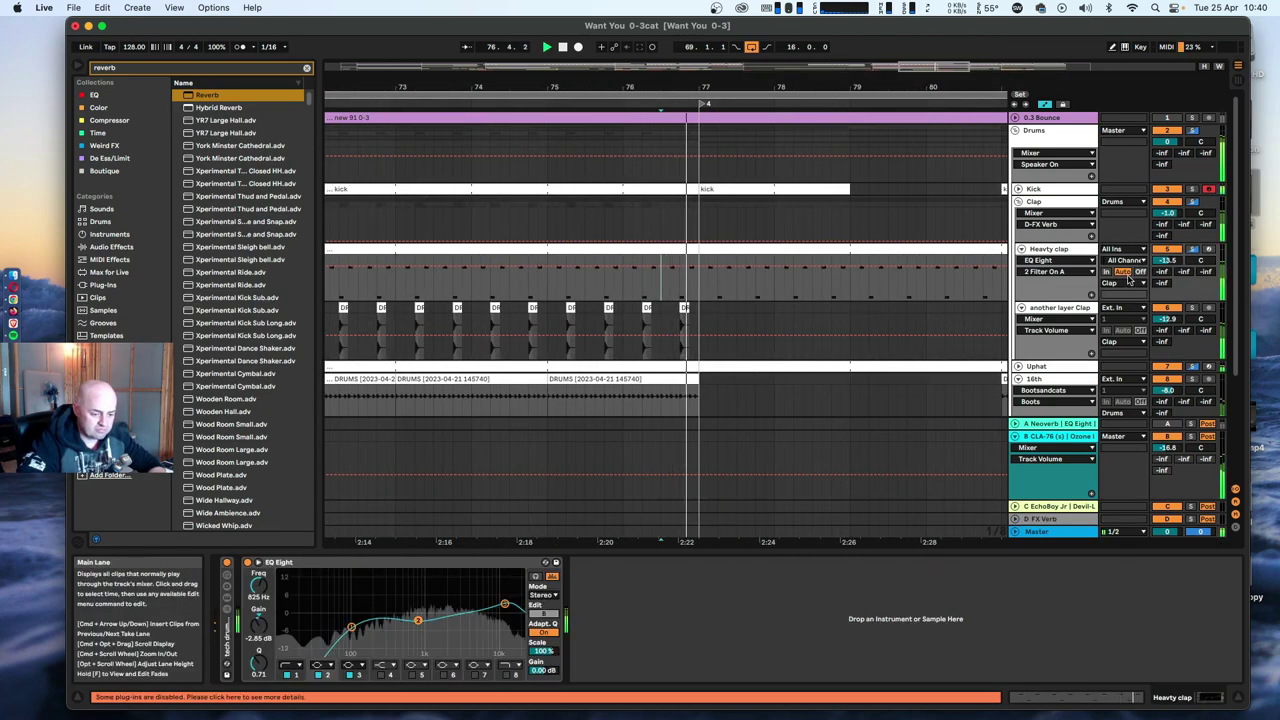
key("space")
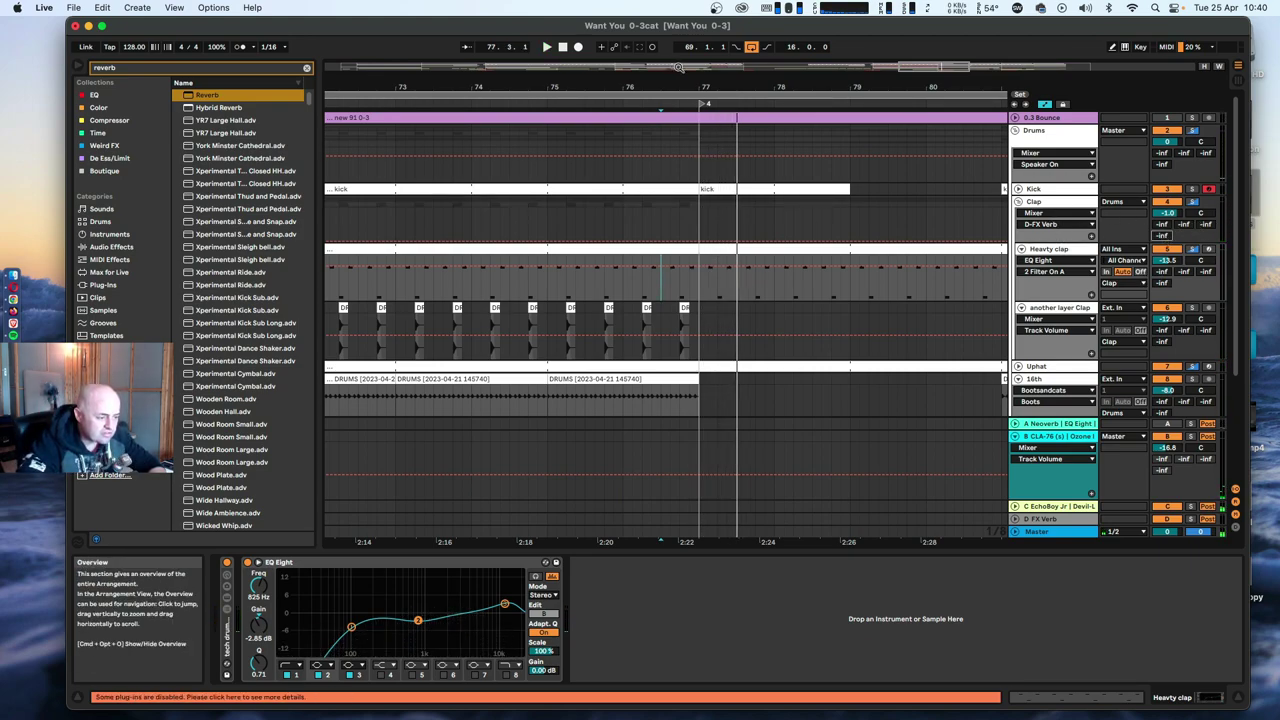
Draw a sixteenth-note spike to 0.0 dB in the Clap group's D-FX Verb send automation on beat 2 of bar 77, erasing the misplaced earlier spike.
left_click_drag(716, 86, 717, 114)
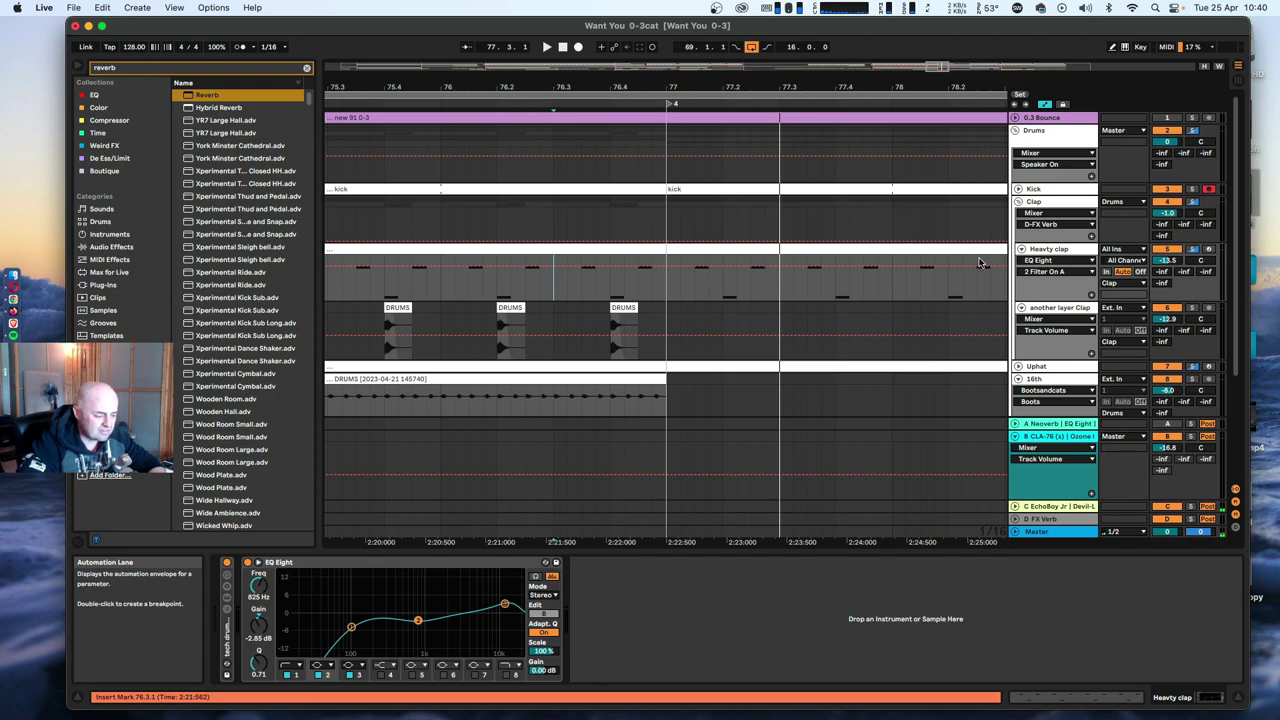
key("b")
left_click_drag(700, 229, 706, 182)
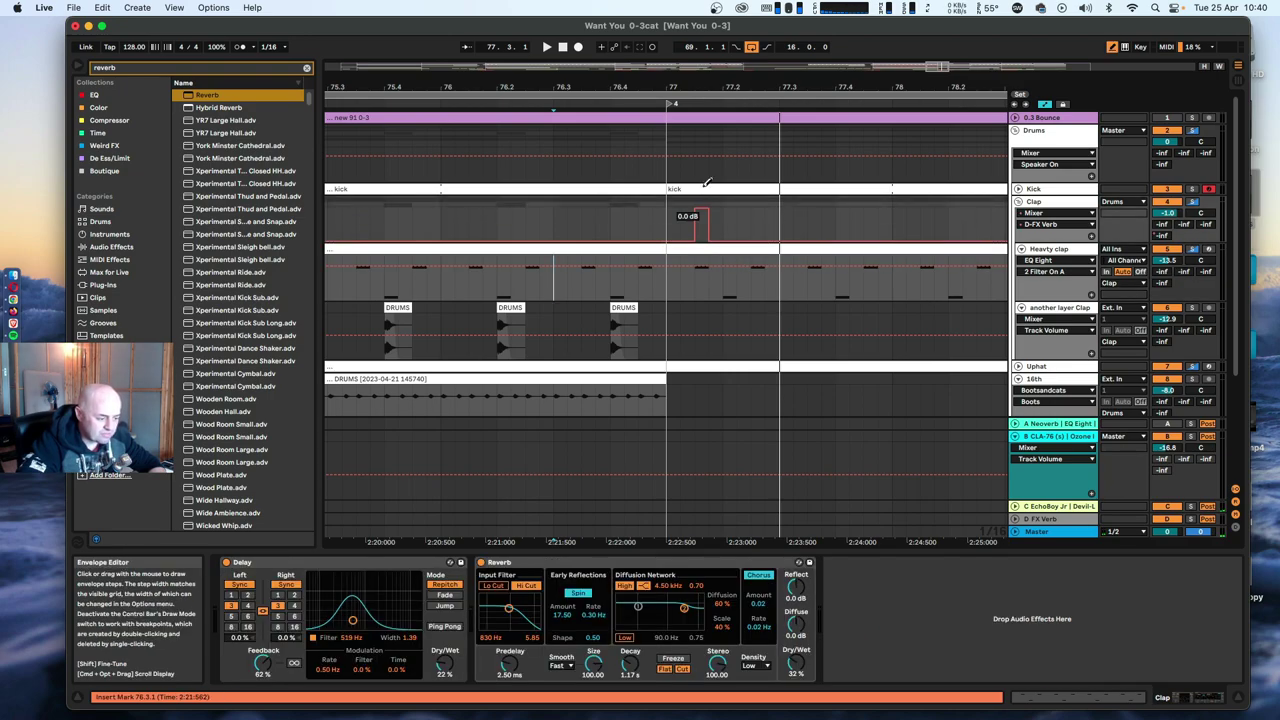
key("b")
left_click_drag(729, 229, 731, 180)
key("b")
key("b")
left_click_drag(702, 222, 704, 270)
Undo the stray send automation block at bar 76 and play from there to hear the clap's reverb throw.
left_click_drag(690, 86, 688, 68)
left_click(662, 222)
key("space")
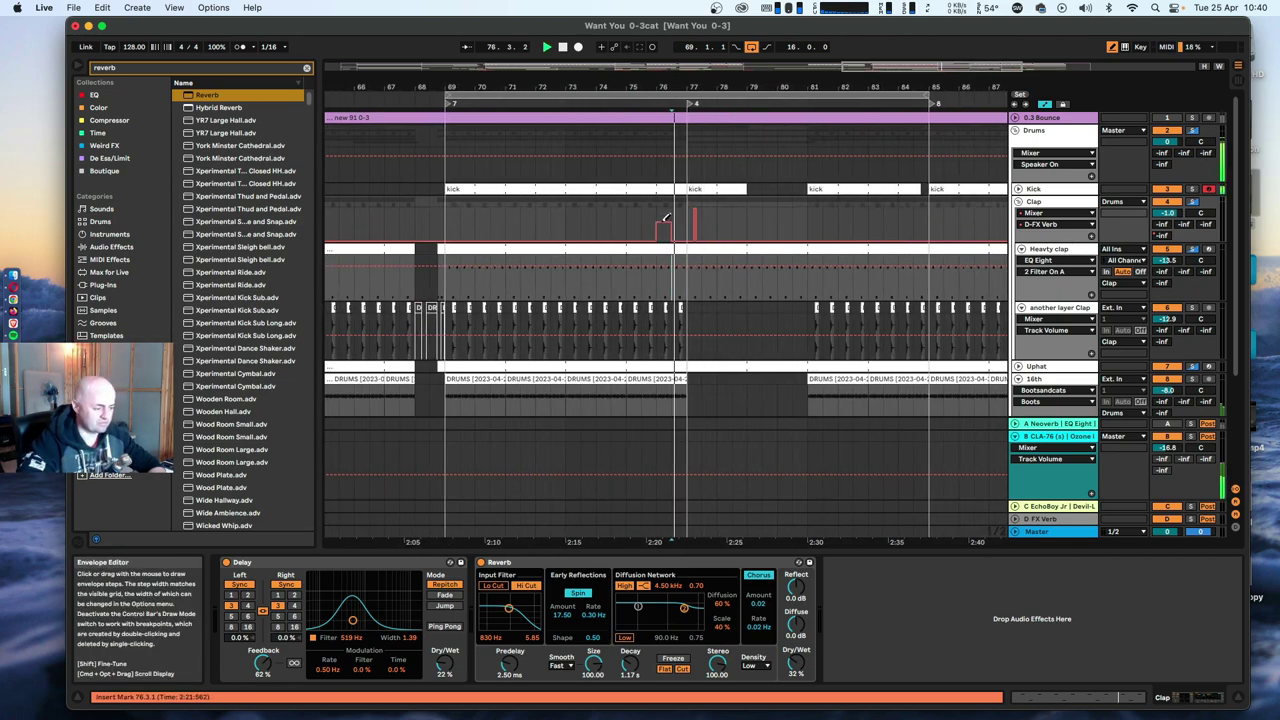
key("space")
left_click(656, 222)
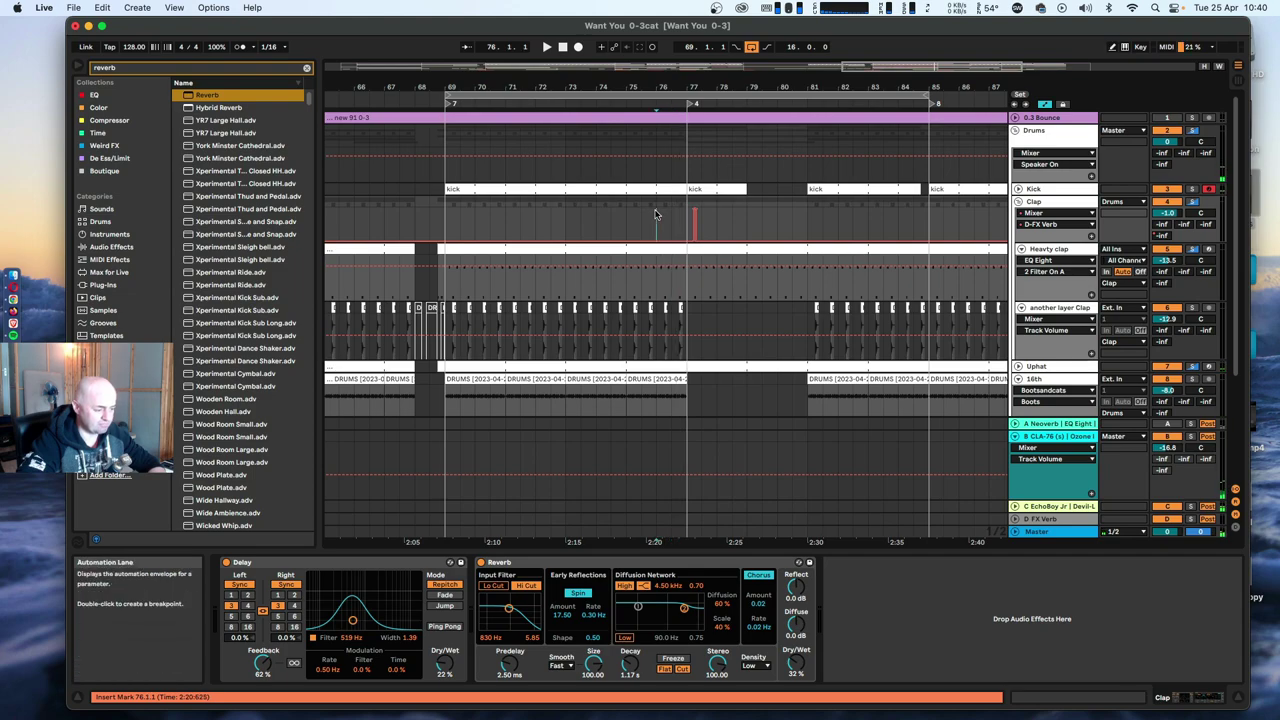
key("space")
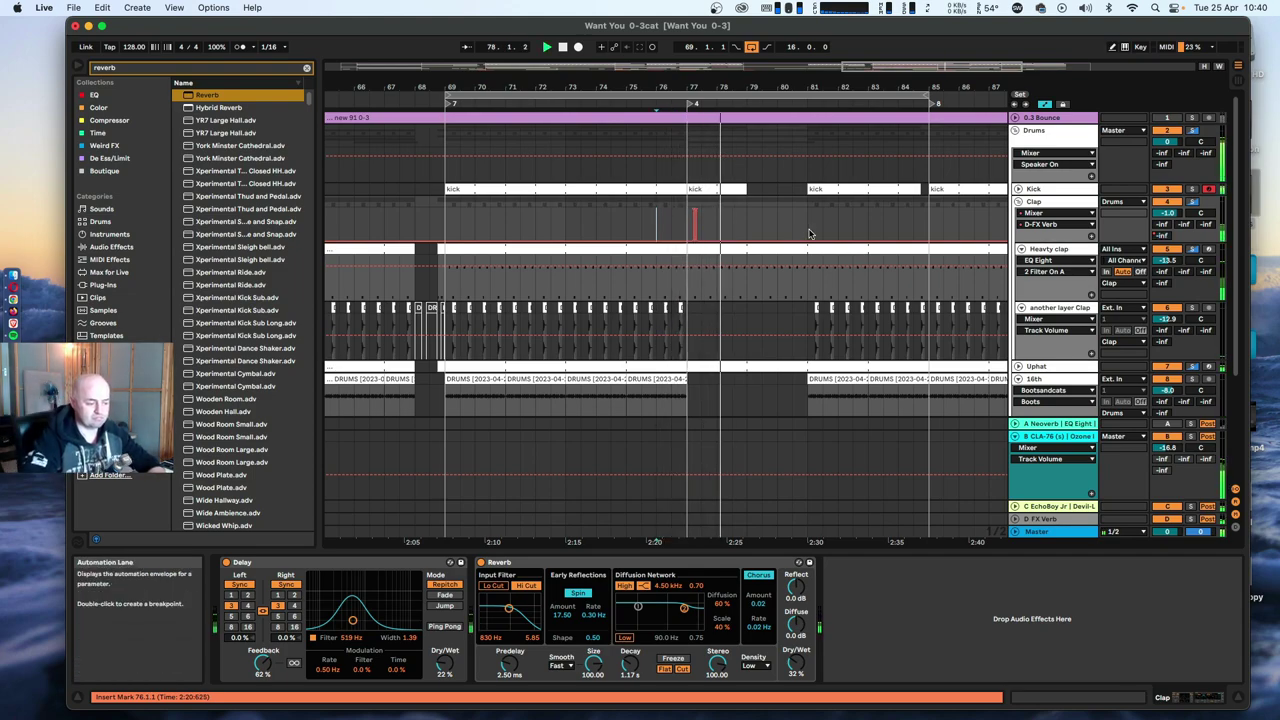
key("space")
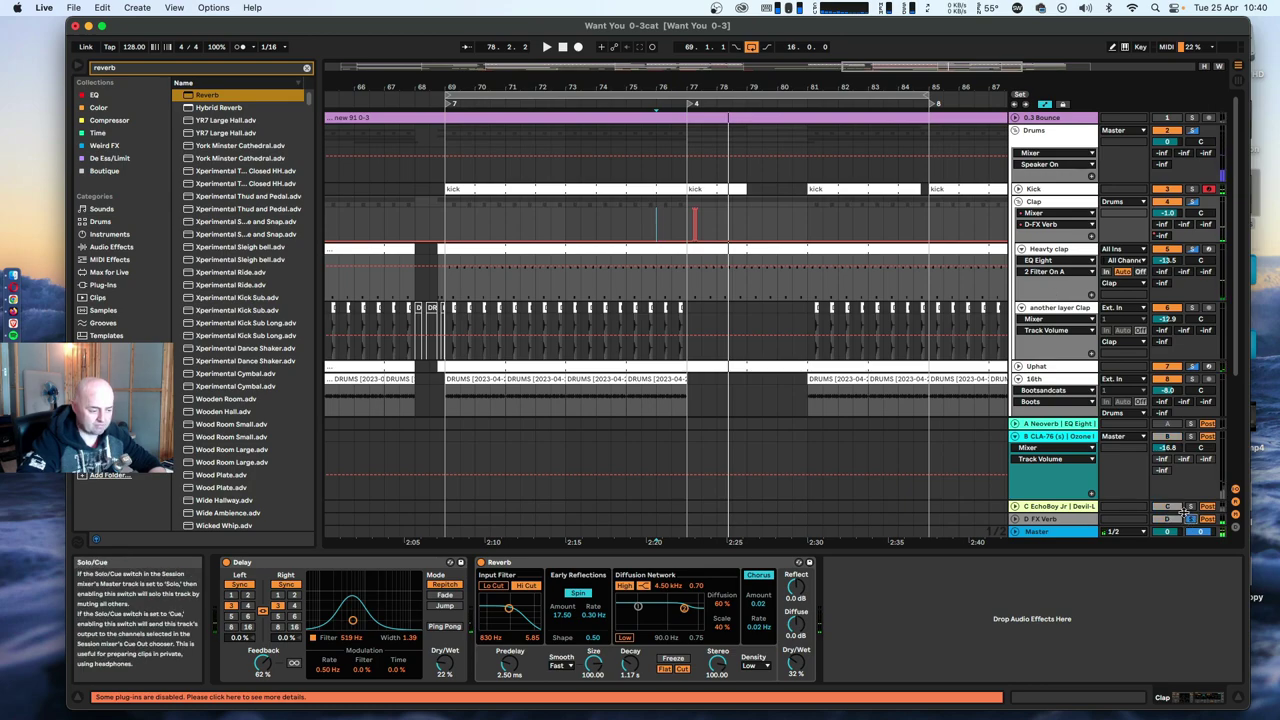
Play from bar 77 with the FX Verb return soloed to hear the reverb tail, and end the solo.
left_click(690, 225)
key("space")
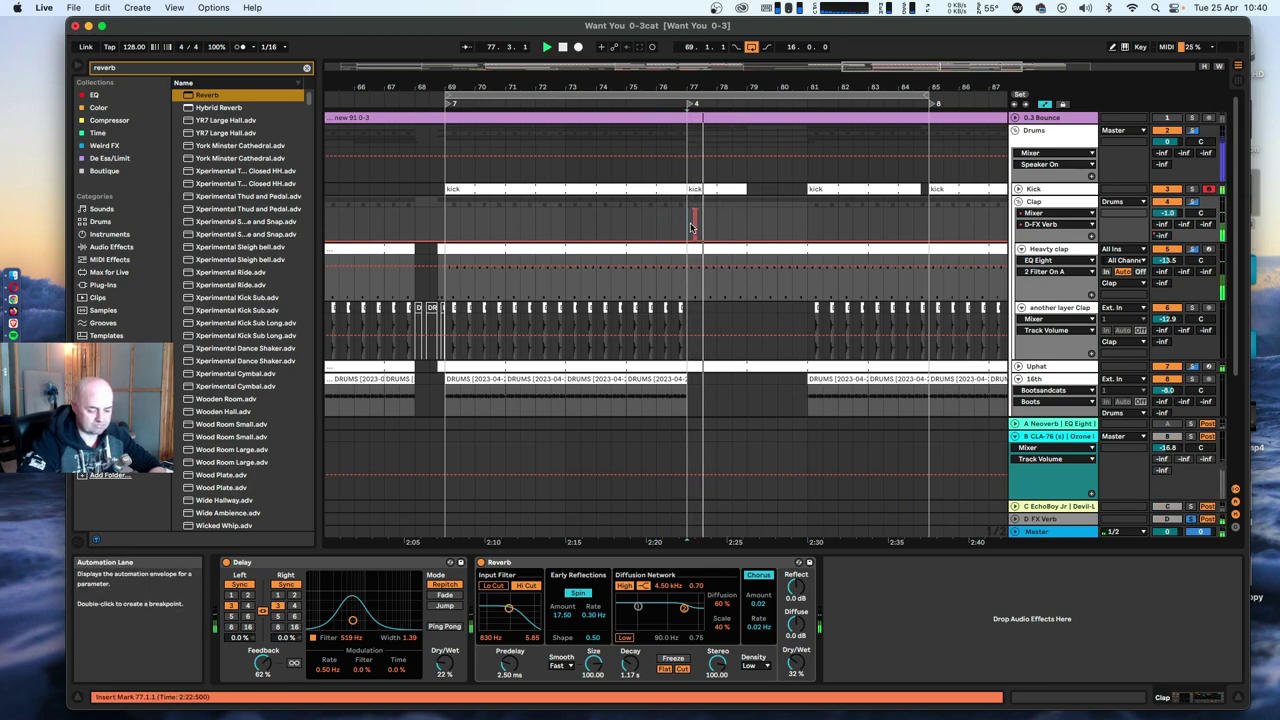
key("space")
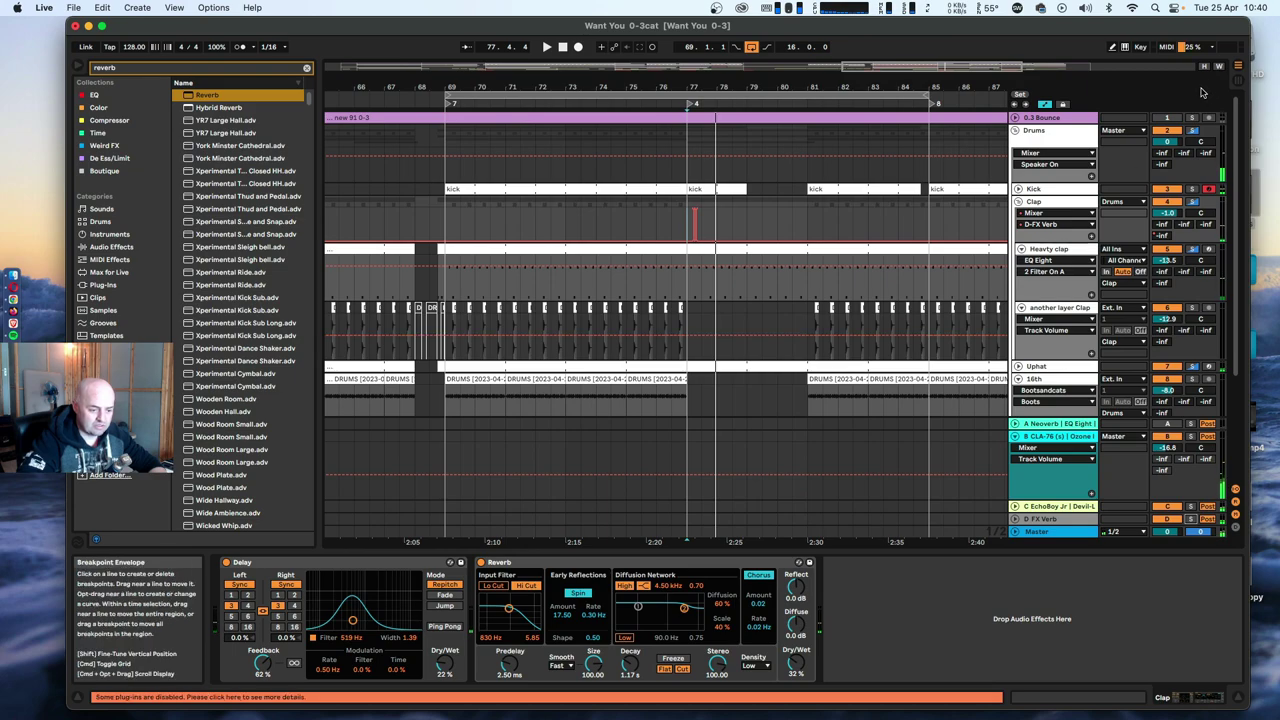
Raise the D FX Verb return's track volume and play the clap throw from bar 77 before and after the change.
key("space")
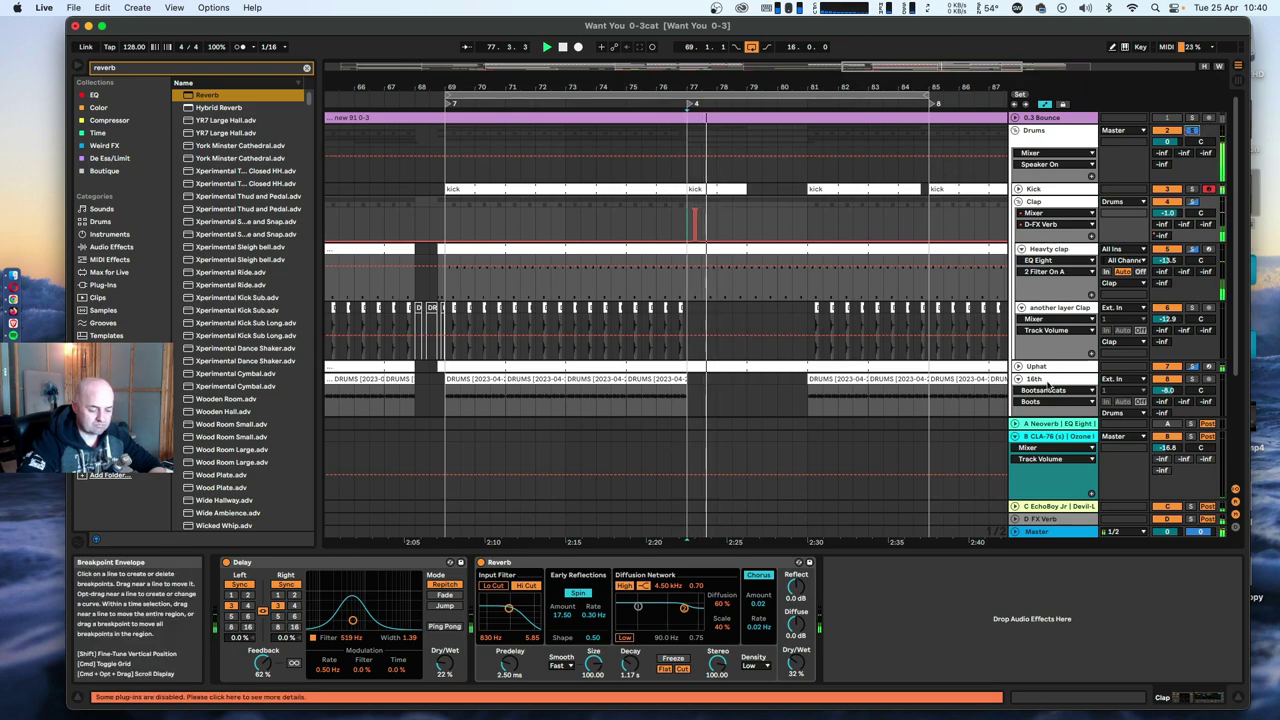
key("space")
left_click(1041, 520)
left_click(1016, 519)
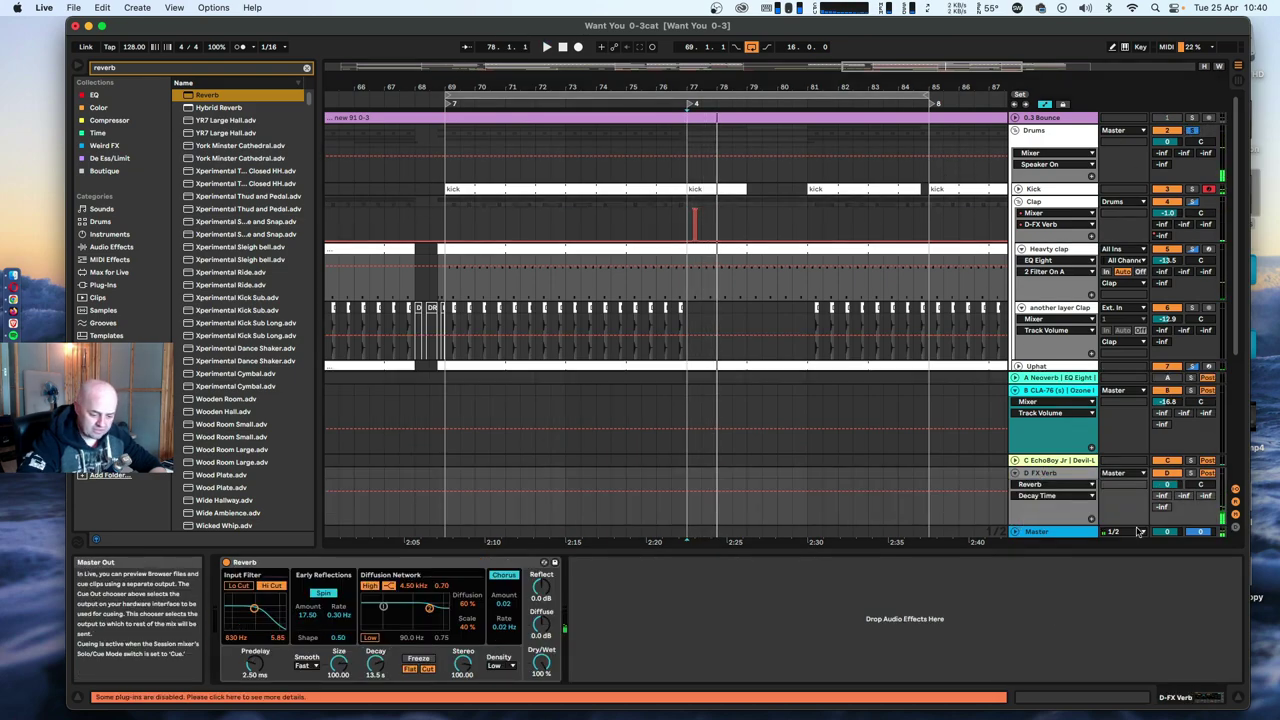
left_click_drag(1166, 484, 1166, 460)
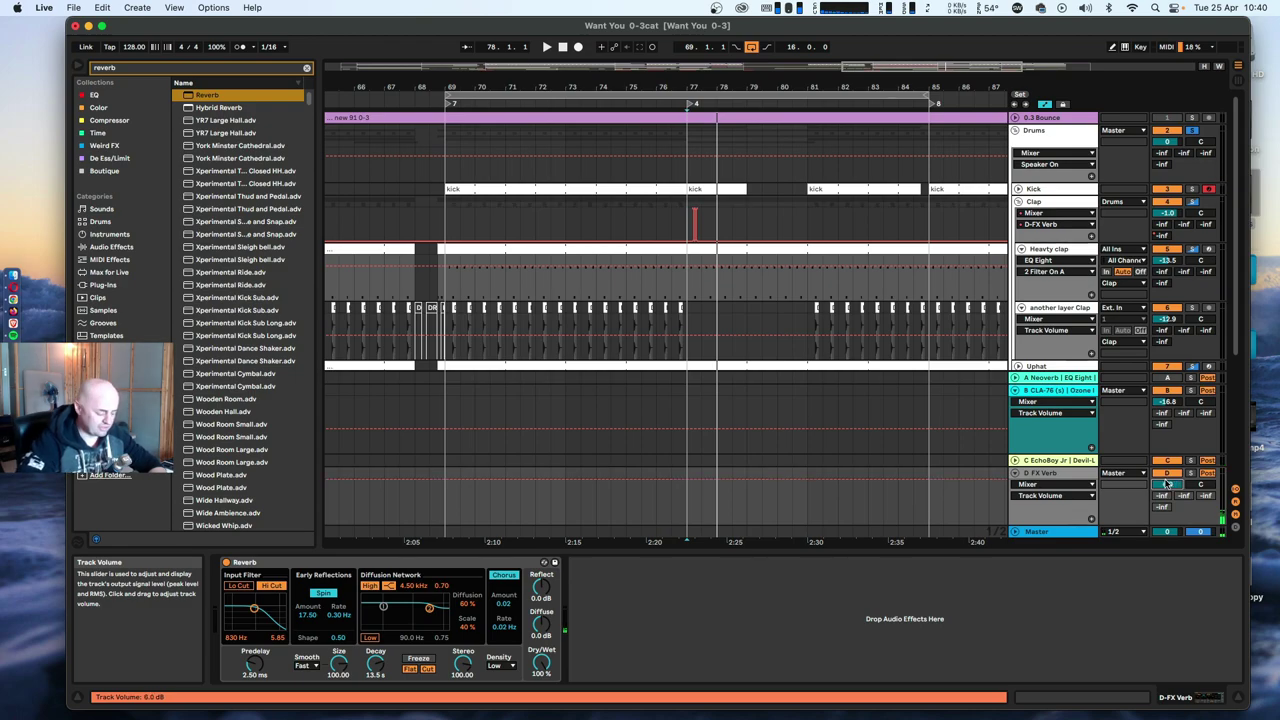
key("space")
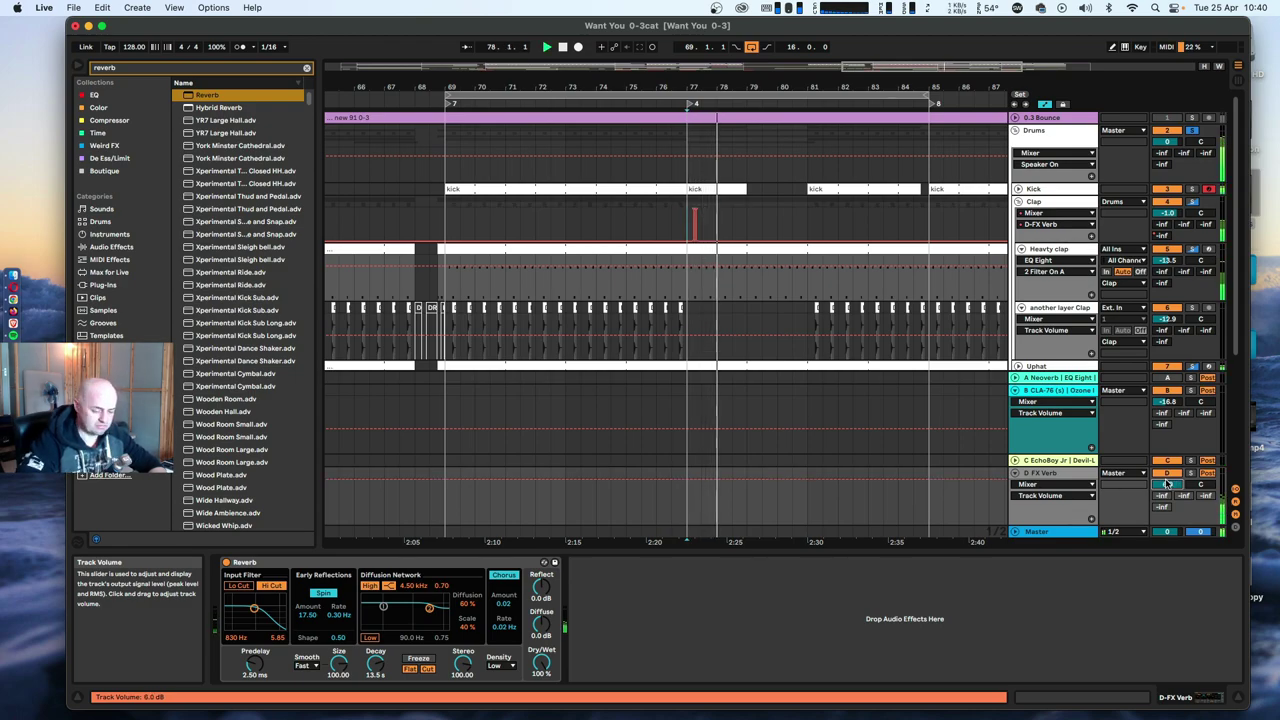
left_click(1015, 473)
key("space")
Unfold the FX group and deactivate the impact clip at bar 77 on the Rethink impact track.
left_click(1015, 437)
scroll(755, 300, "down", 3)
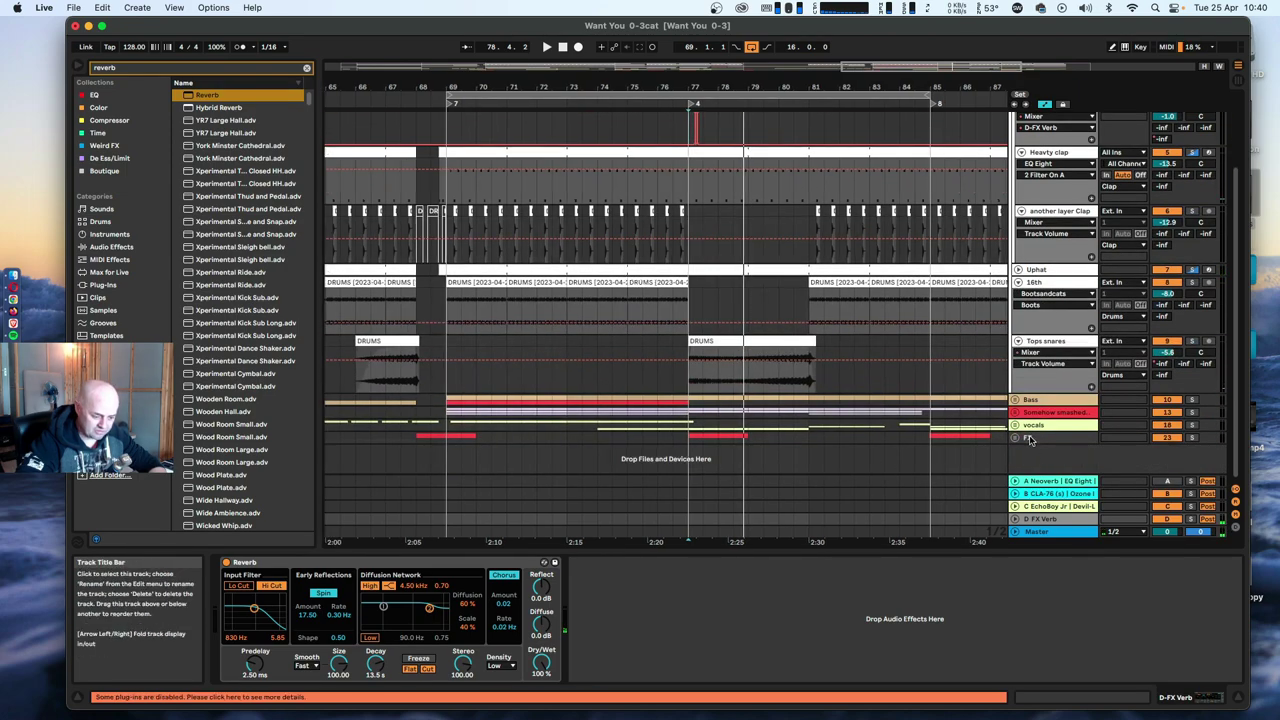
left_click(1073, 438)
left_click(1015, 437)
scroll(727, 342, "down", 3)
left_click(729, 338)
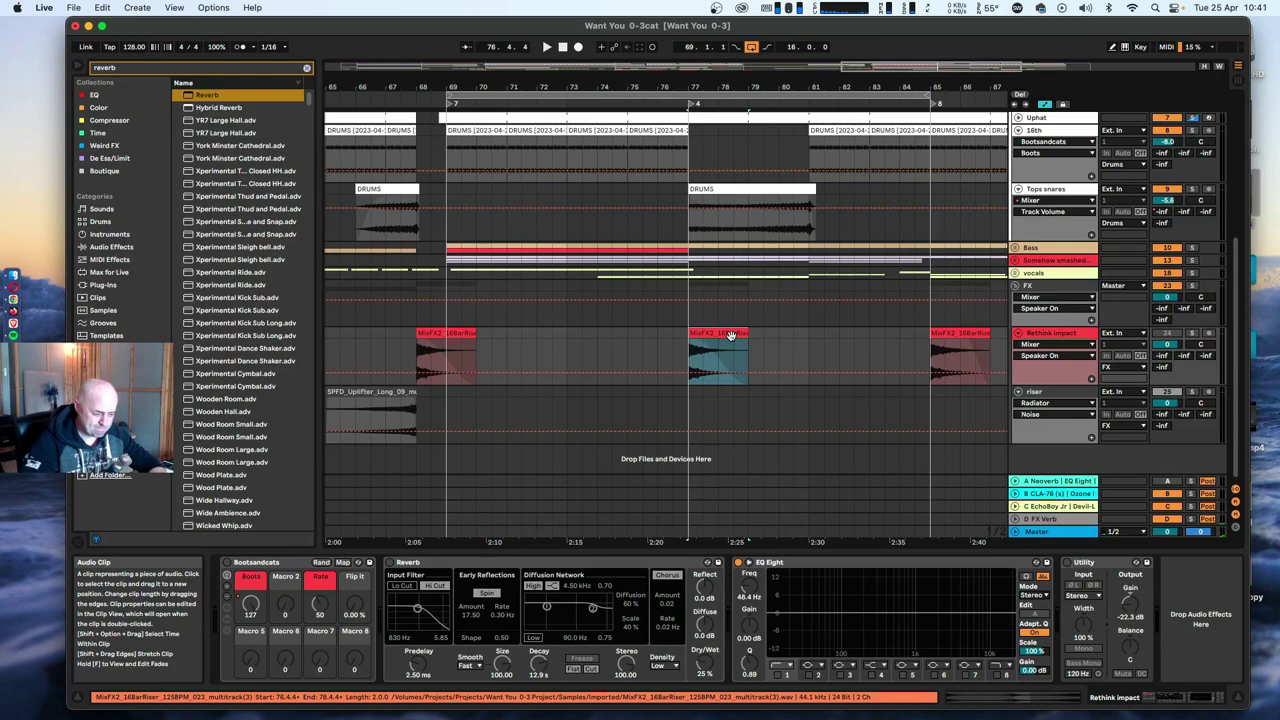
key("0")
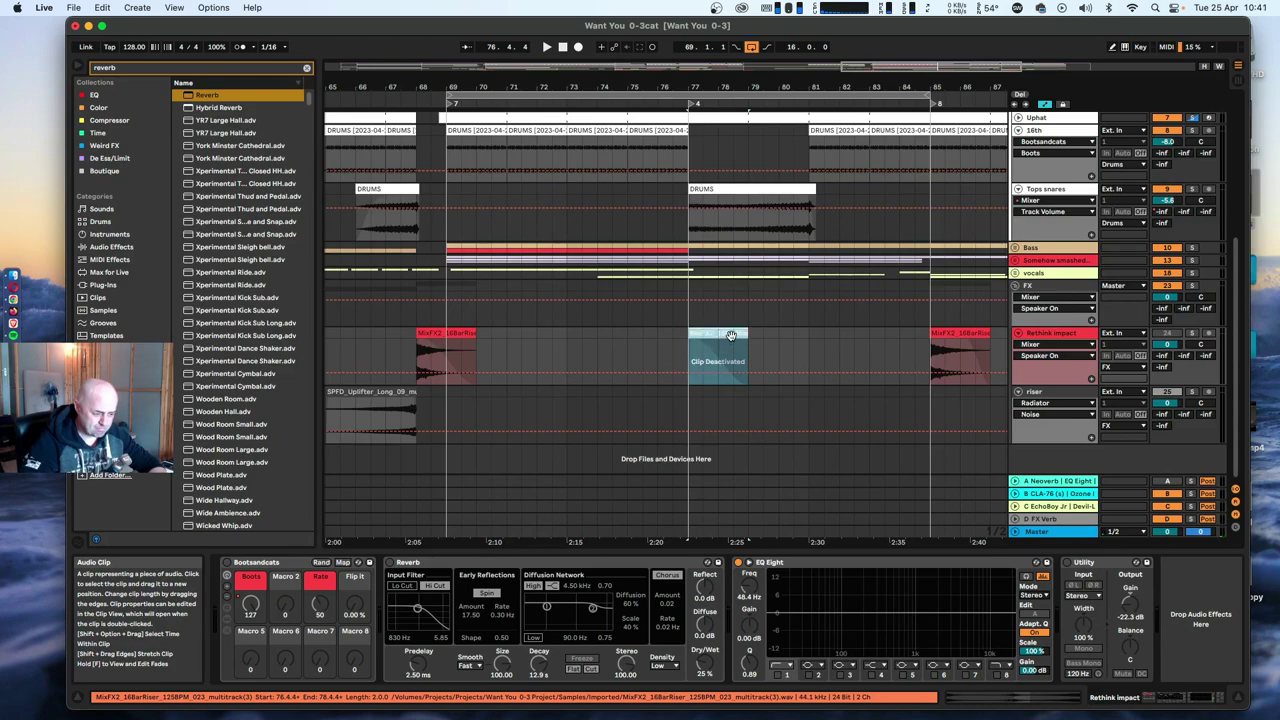
Copy the one-bar D-FX Verb send automation on the Clap group from bar 77 to bar 85.
left_click(460, 336)
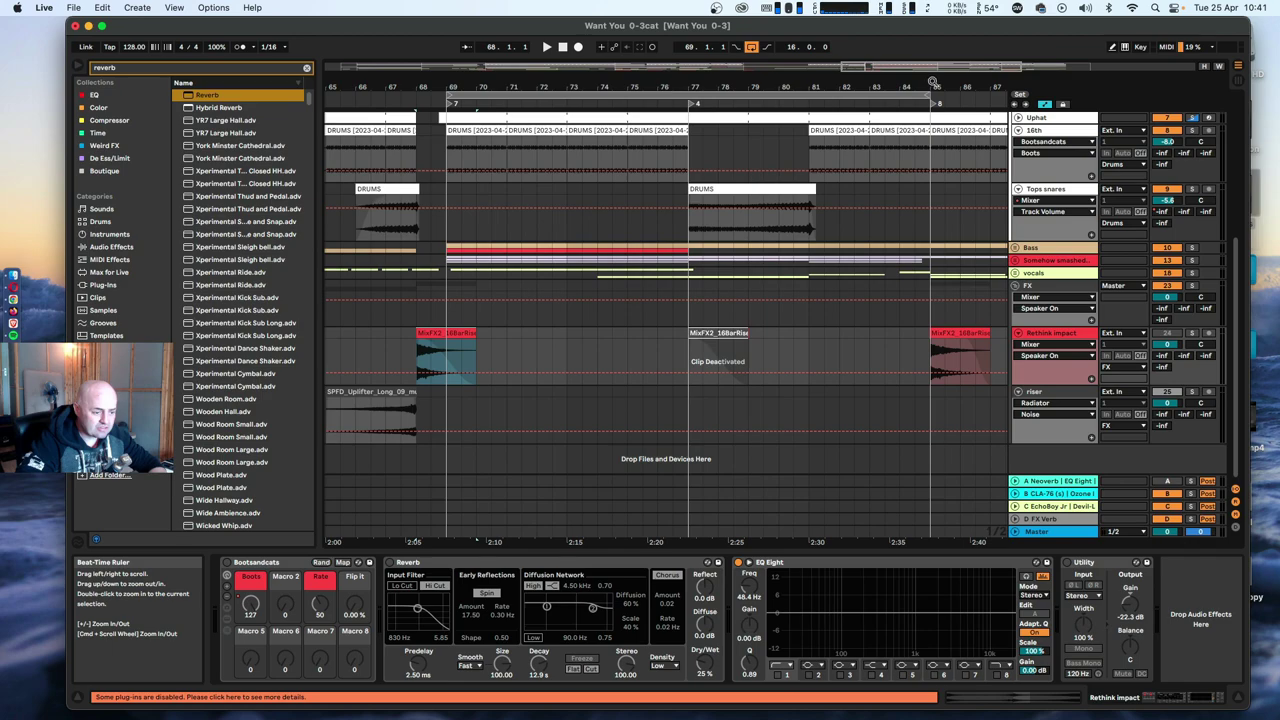
left_click_drag(932, 85, 932, 25)
scroll(894, 348, "up", 5)
scroll(892, 346, "down", 2)
scroll(891, 345, "up", 1)
left_click(705, 200)
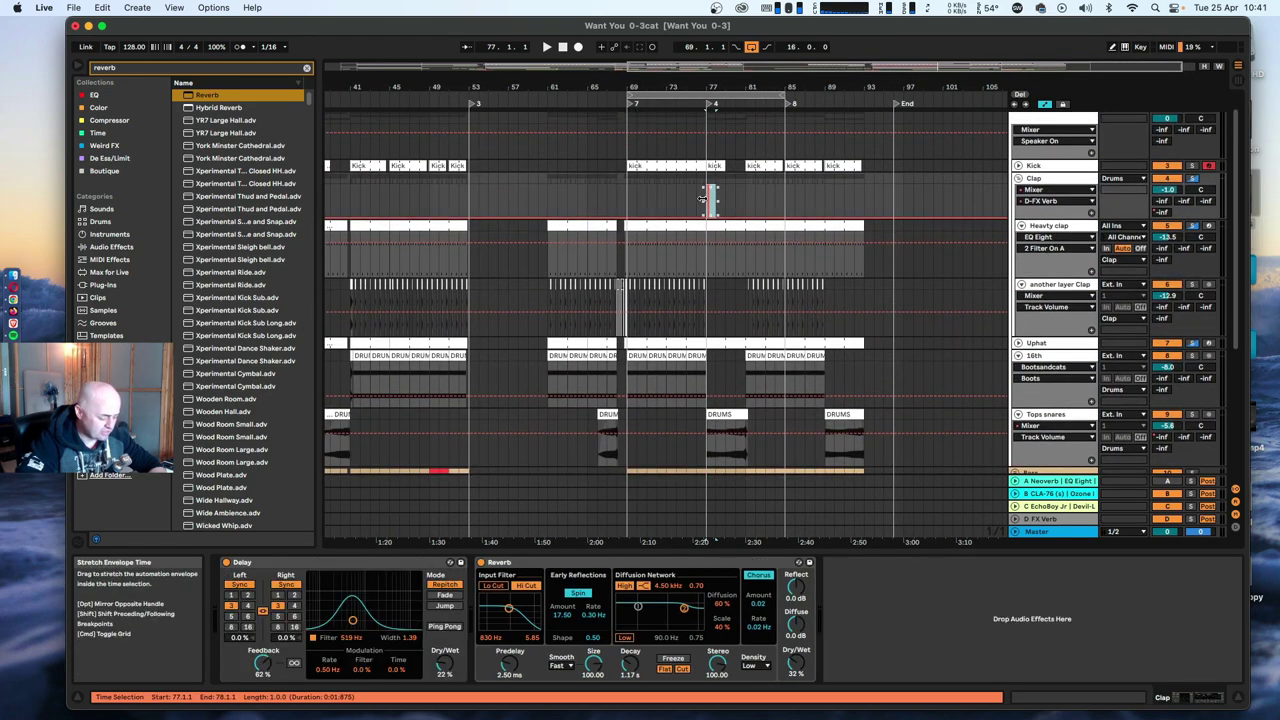
left_click(787, 200)
Deactivate the impact clip at bar 85 on the Rethink impact track and look over the earlier impacts against the drums.
scroll(813, 204, "down", 5)
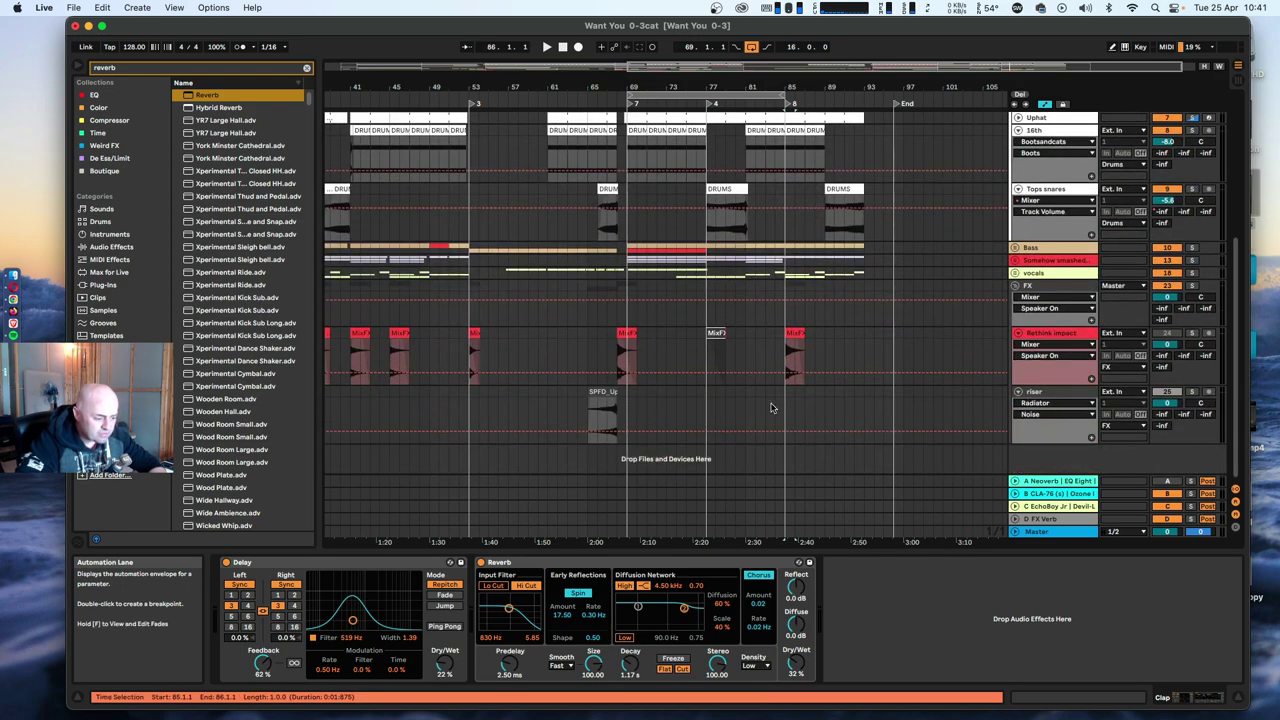
left_click(794, 345)
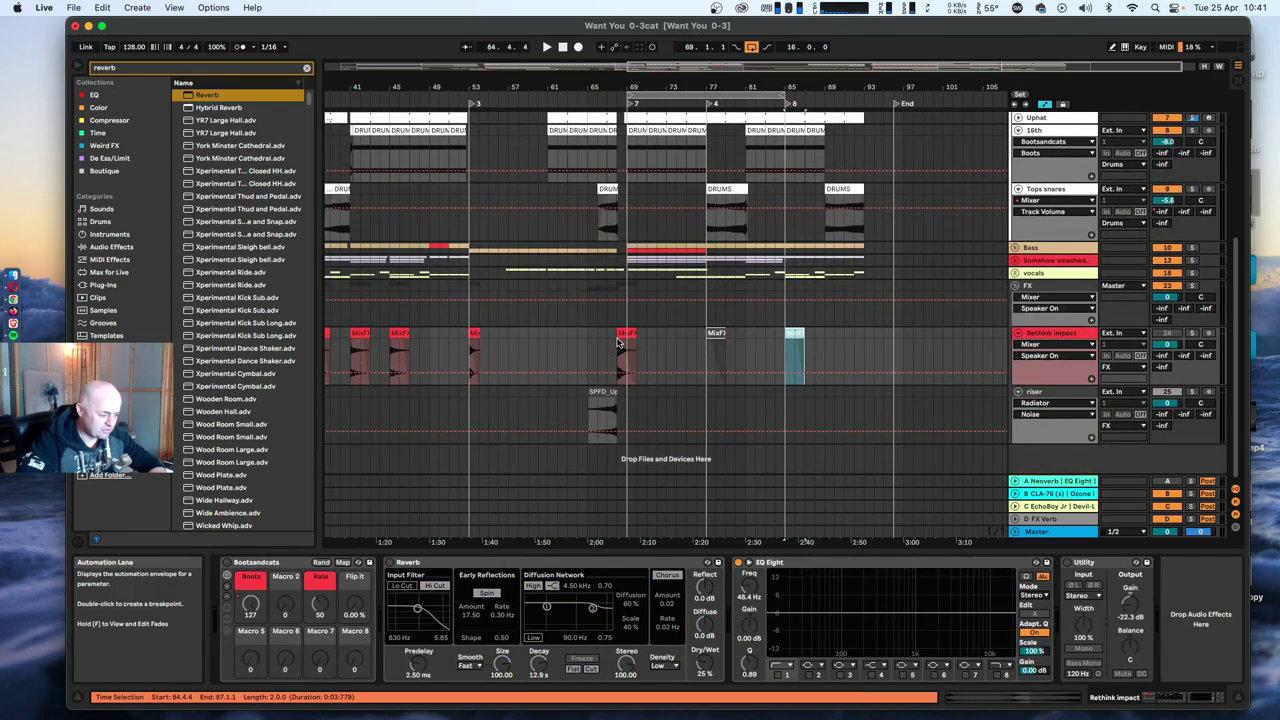
scroll(618, 343, "up", 4)
scroll(570, 347, "down", 4)
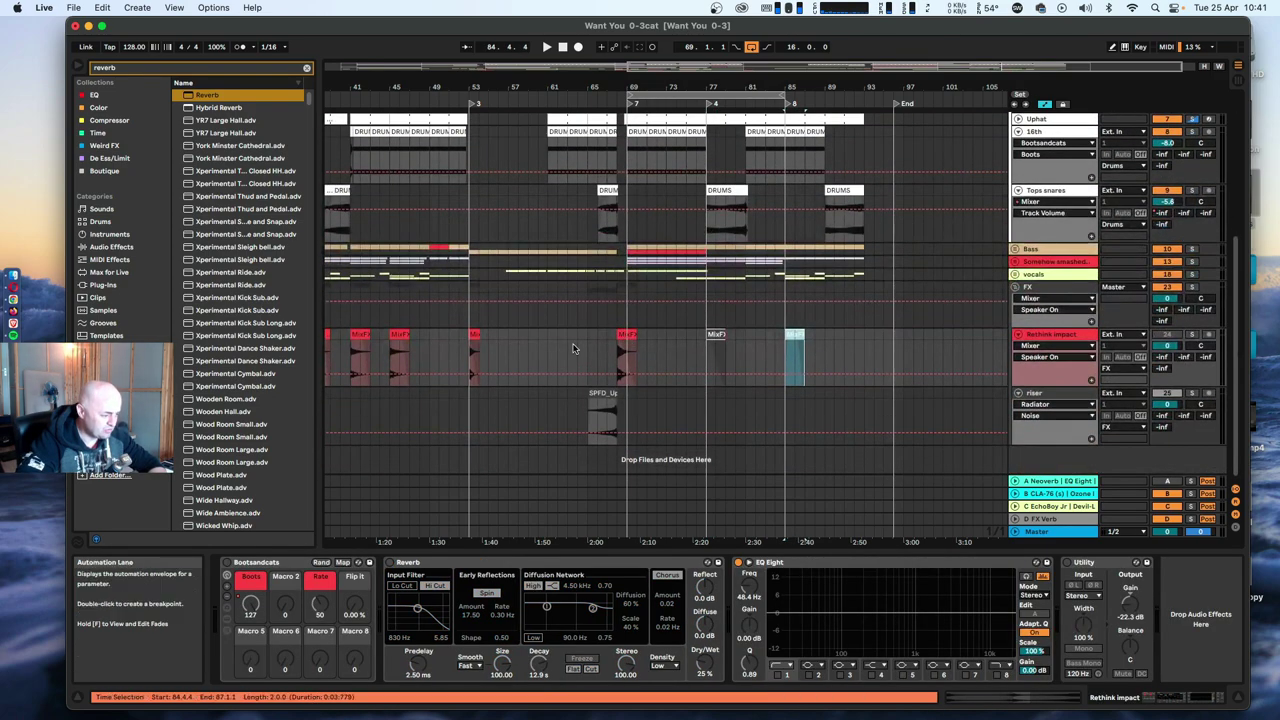
scroll(563, 348, "up", 4)
scroll(565, 348, "down", 4)
scroll(580, 348, "left", 5)
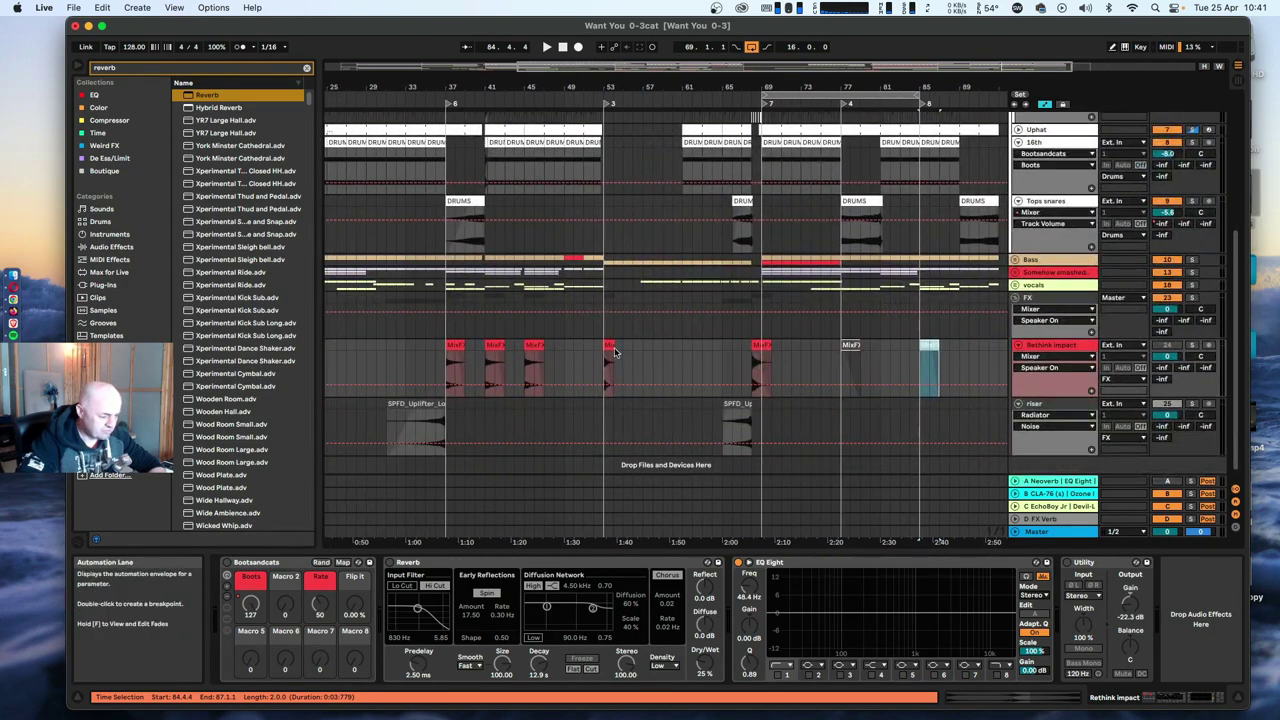
scroll(557, 360, "up", 5)
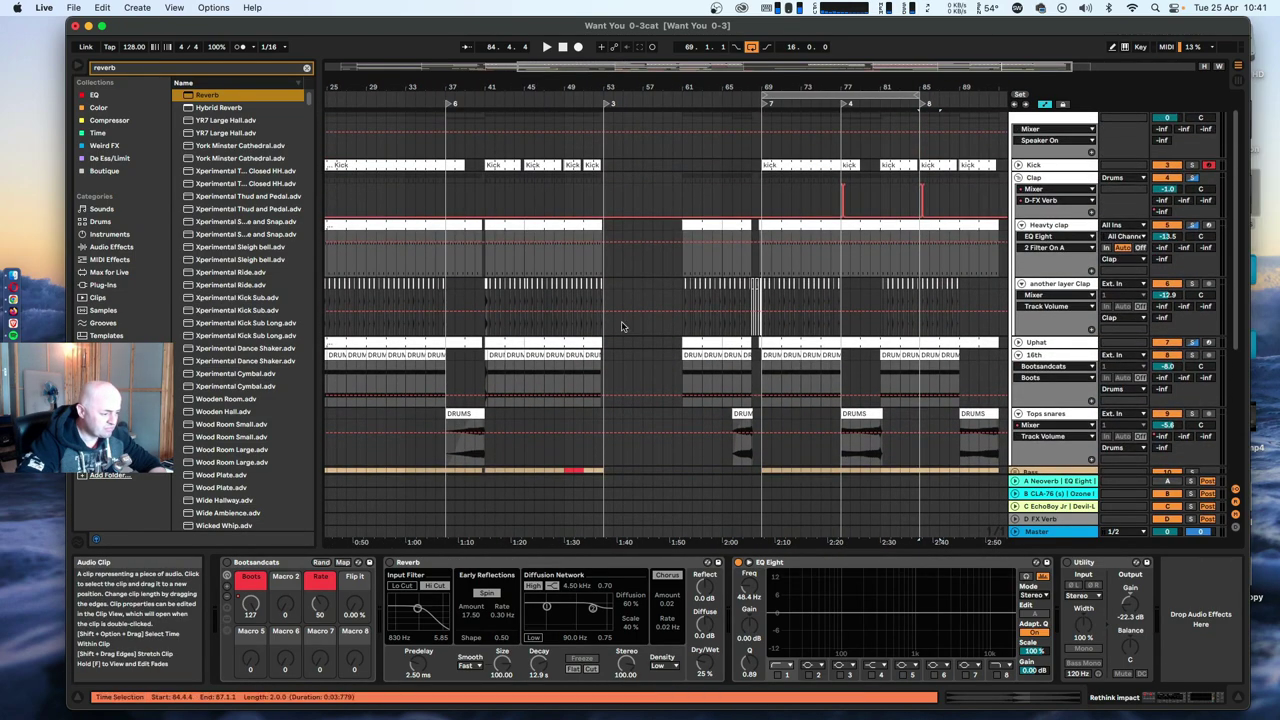
Select the Clap send automation in bar 77 and fold the Heavty clap, another layer Clap, 16th and Tops snares tracks.
left_click(847, 202)
scroll(614, 177, "down", 5)
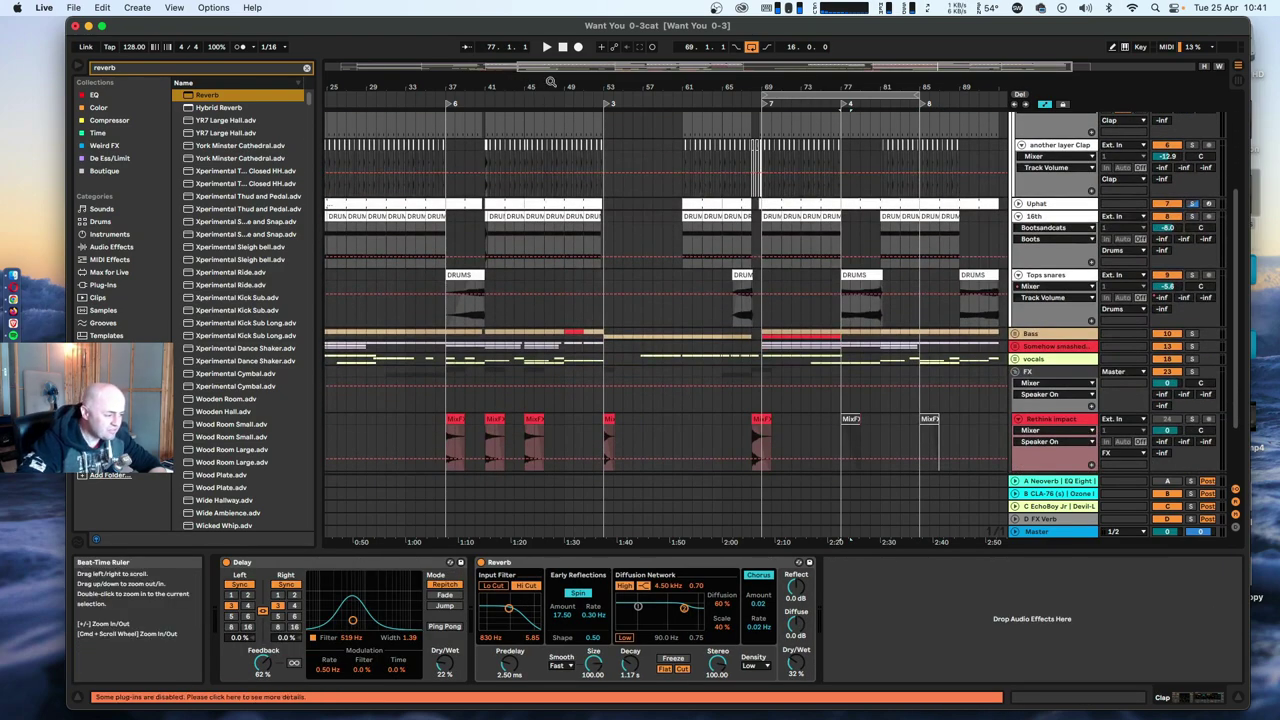
left_click_drag(538, 80, 545, 150)
scroll(1000, 235, "up", 3)
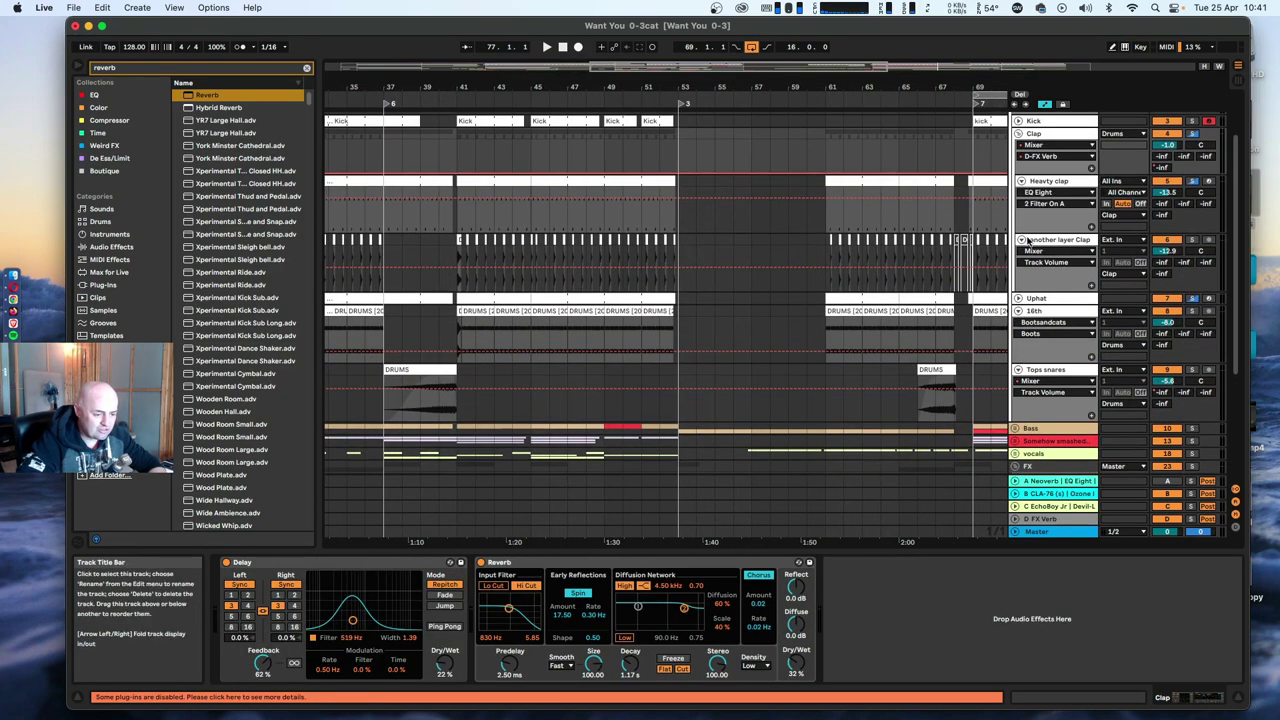
left_click(1021, 182)
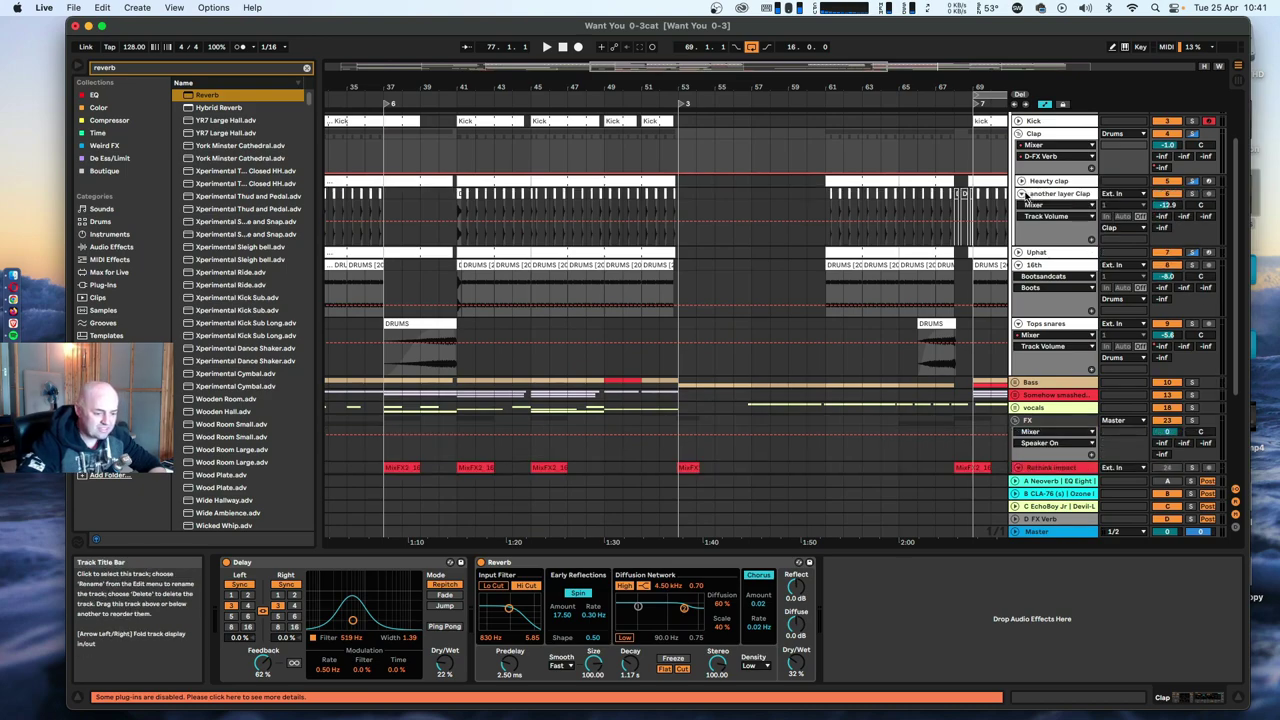
left_click(1021, 194)
left_click(1019, 218)
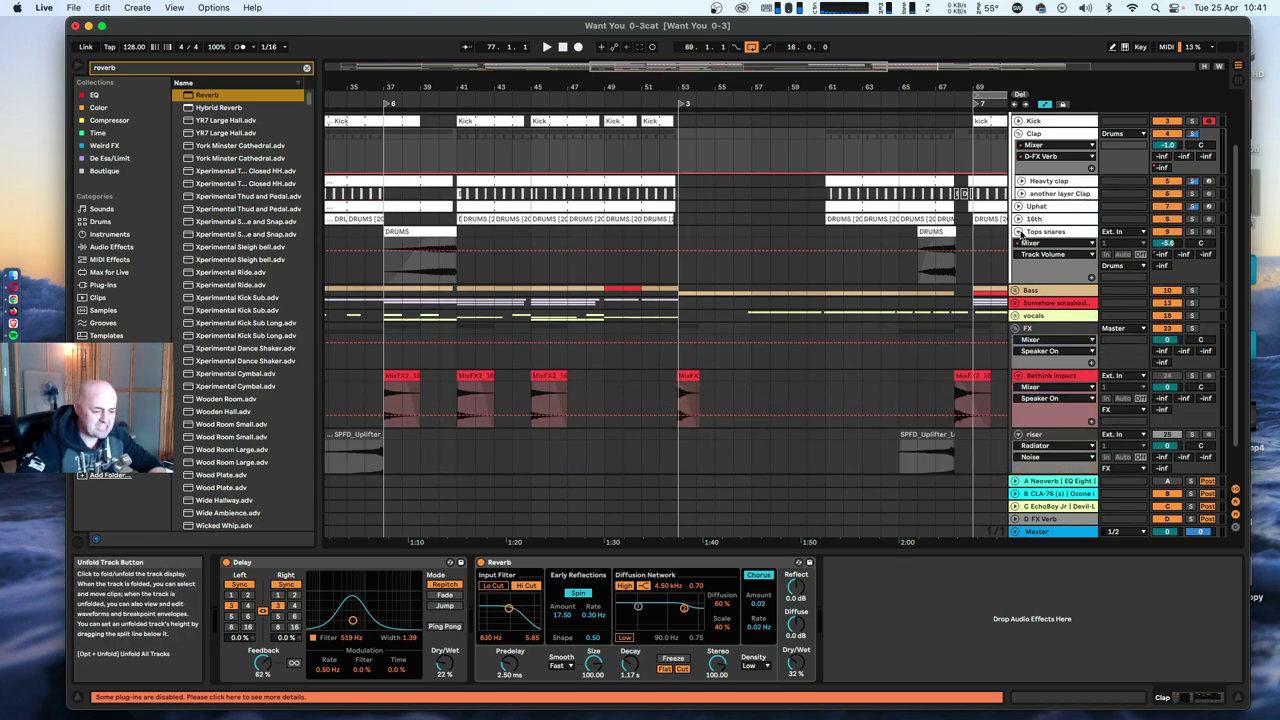
left_click(1019, 231)
Deactivate the impact clip at bar 45 on the Rethink impact track.
left_click_drag(541, 88, 637, 147)
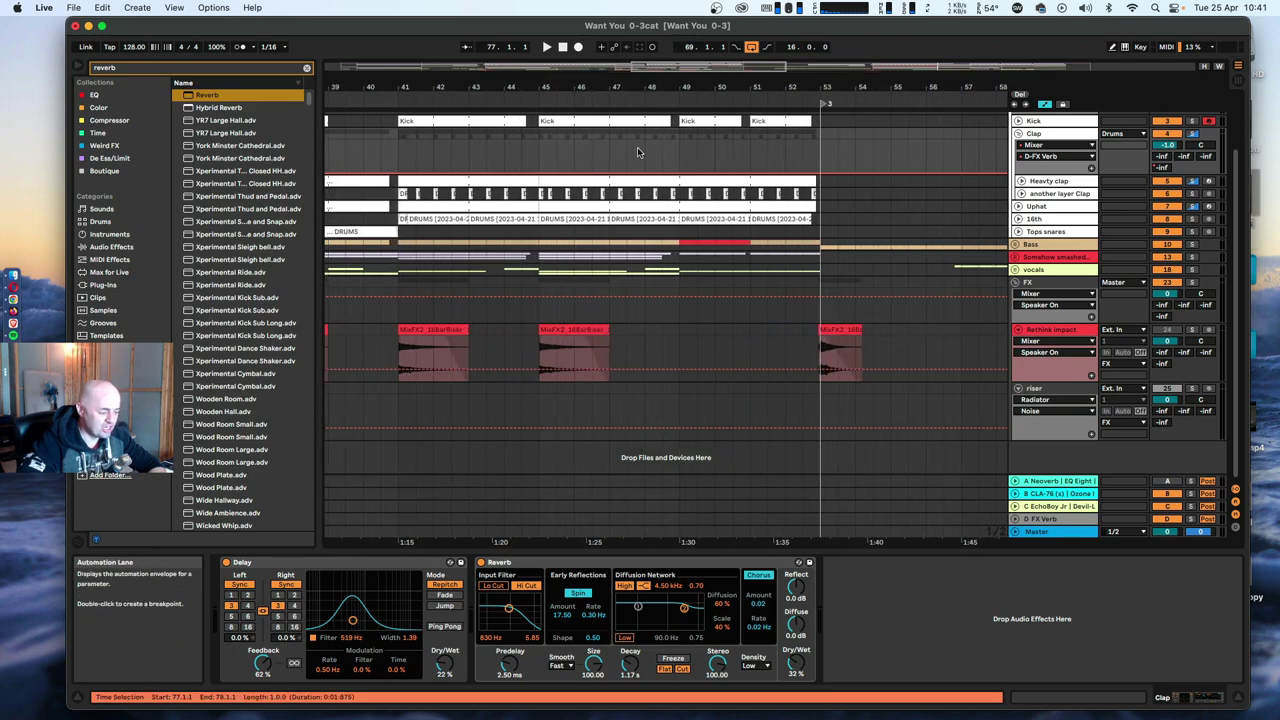
left_click(566, 331)
key("0")
Play the bar 41 impact with the Rethink impact track soloed, end the solo, and reactivate the Rethink impact and riser tracks.
left_click(430, 360)
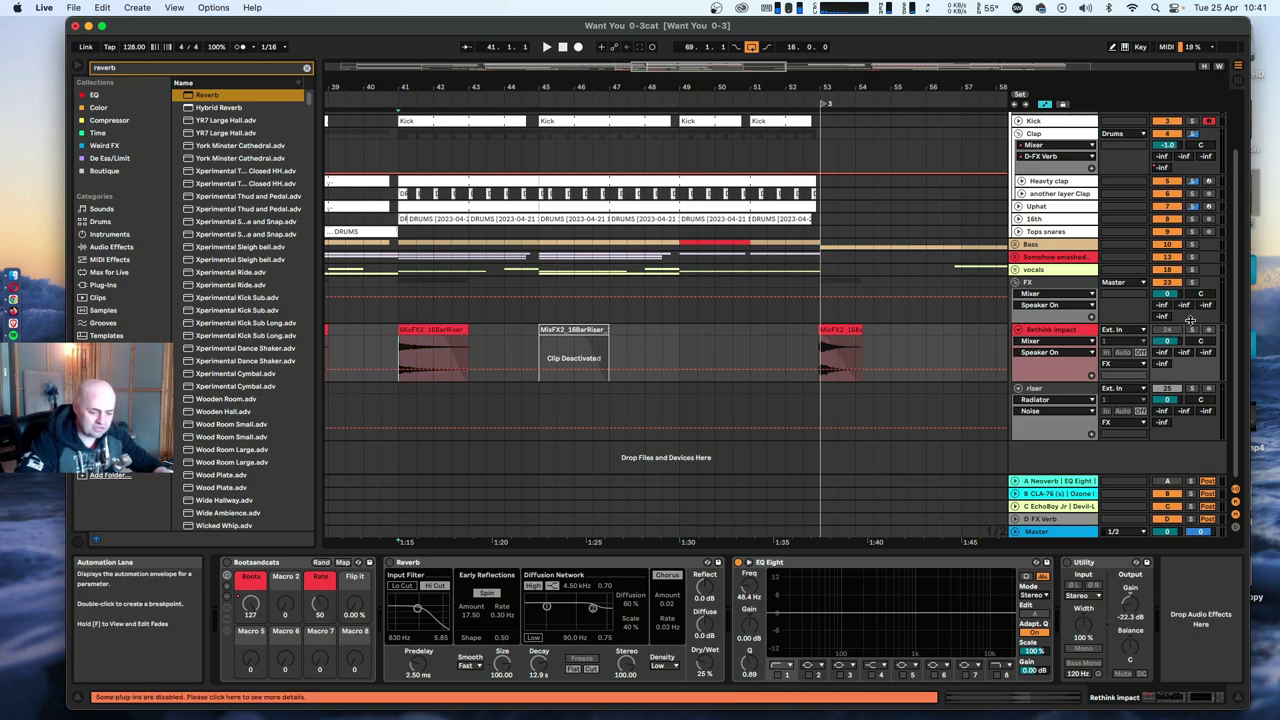
key("space")
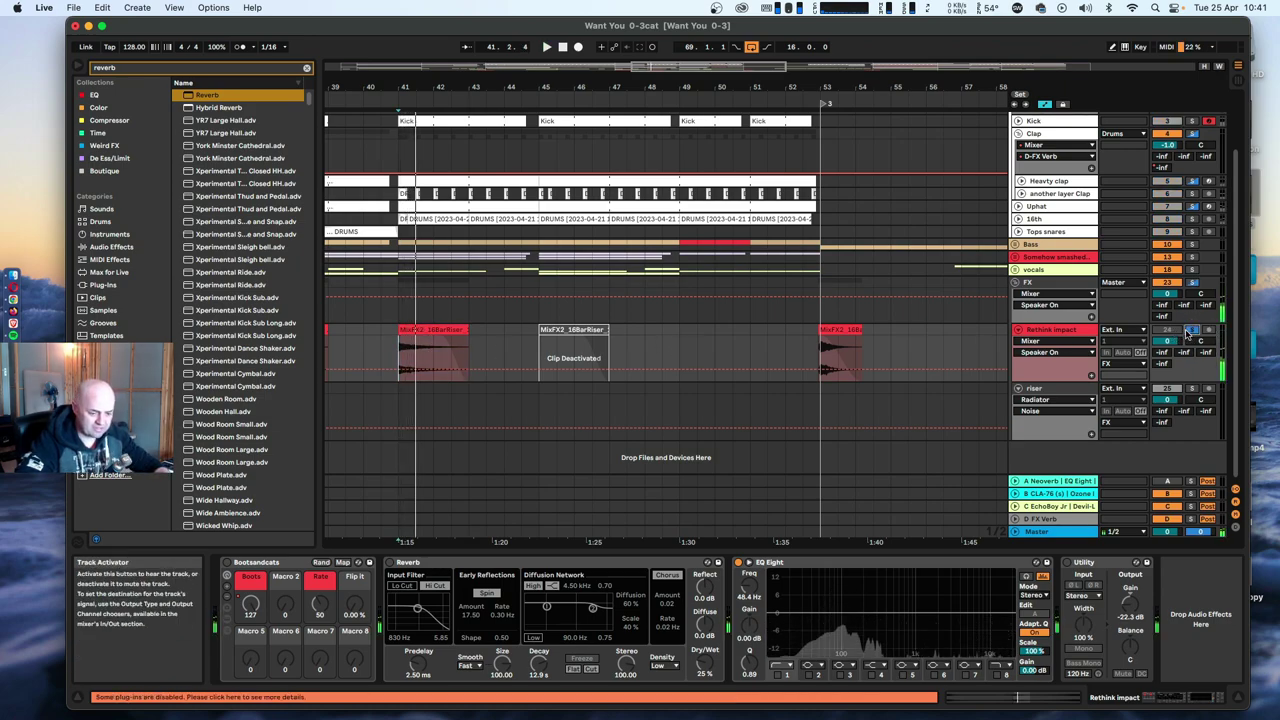
left_click(1190, 331)
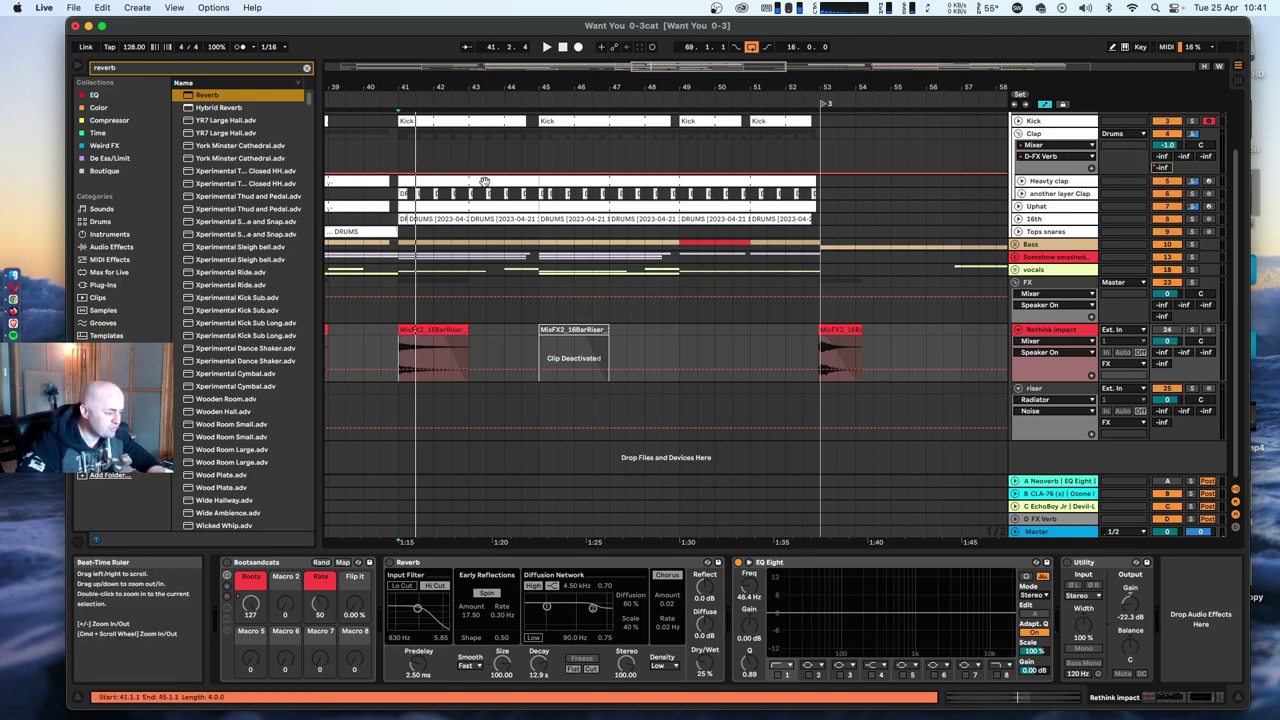
Draw eighth-note spikes in the Clap group's D-FX Verb send automation on beat 2 of bars 41 and 45.
left_click(1020, 181)
left_click_drag(405, 87, 405, 140)
left_click_drag(447, 87, 450, 87)
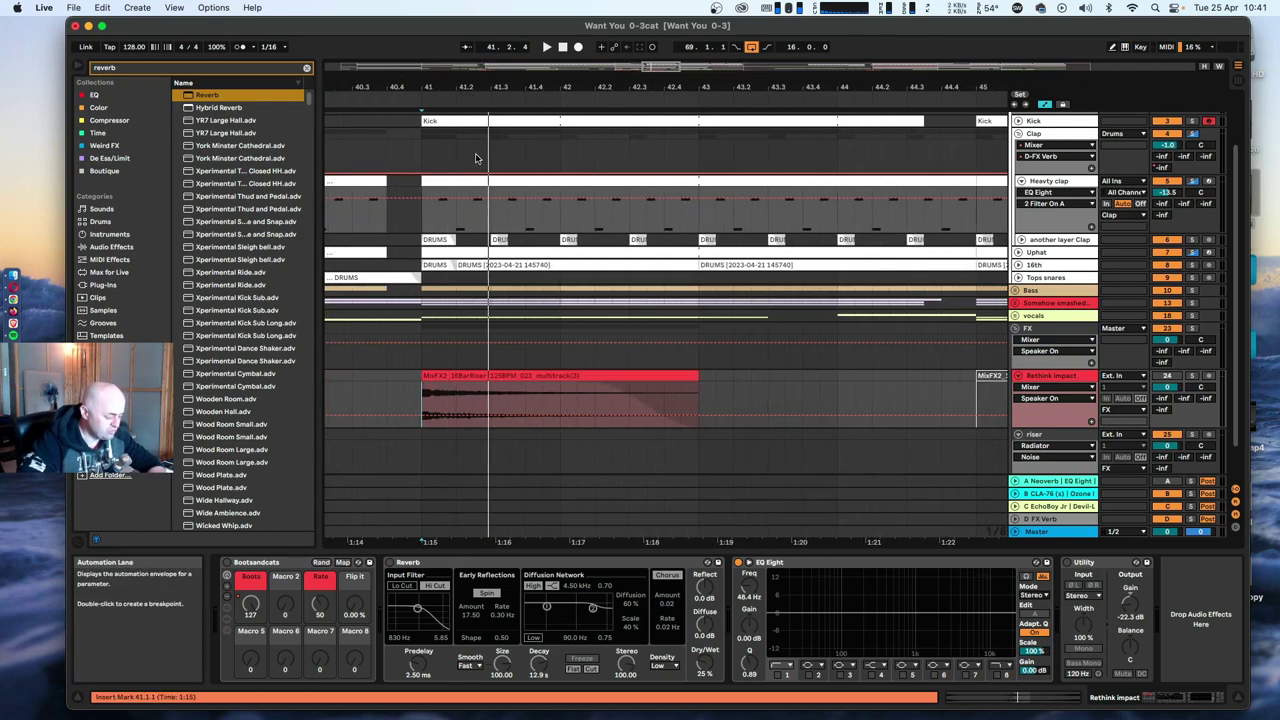
left_click(476, 156)
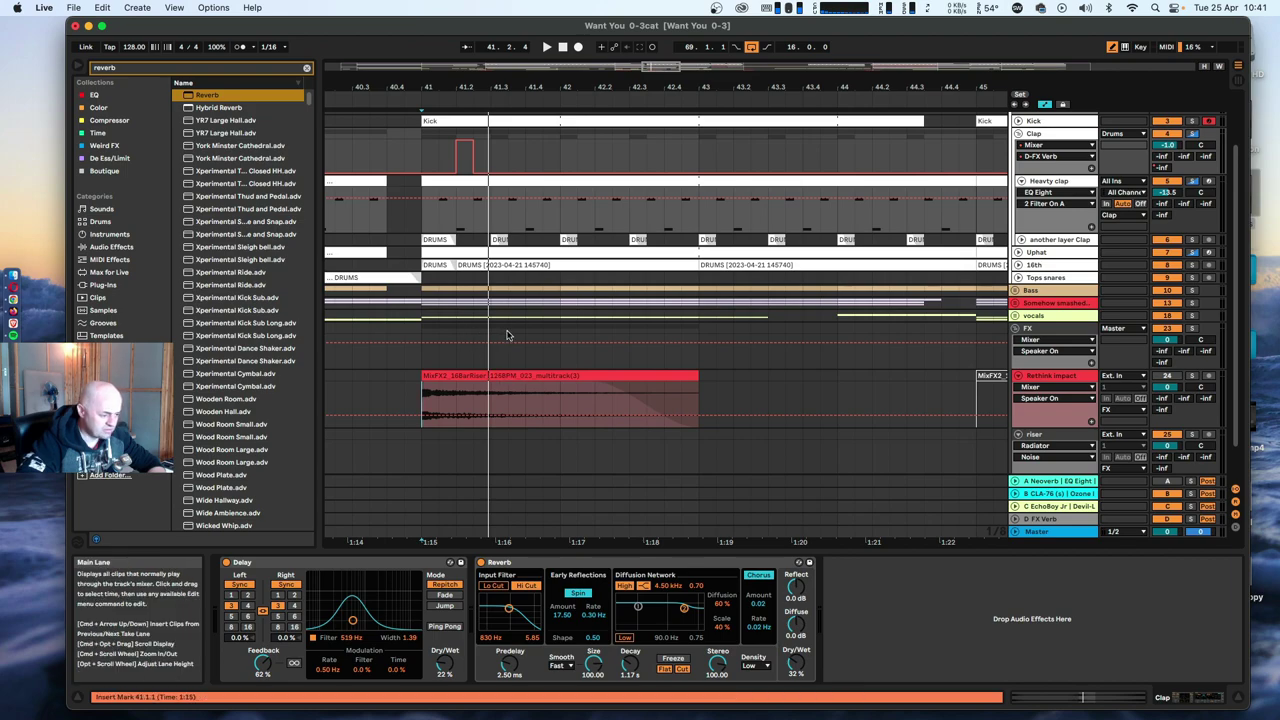
scroll(540, 331, "right", 7)
scroll(560, 333, "left", 2)
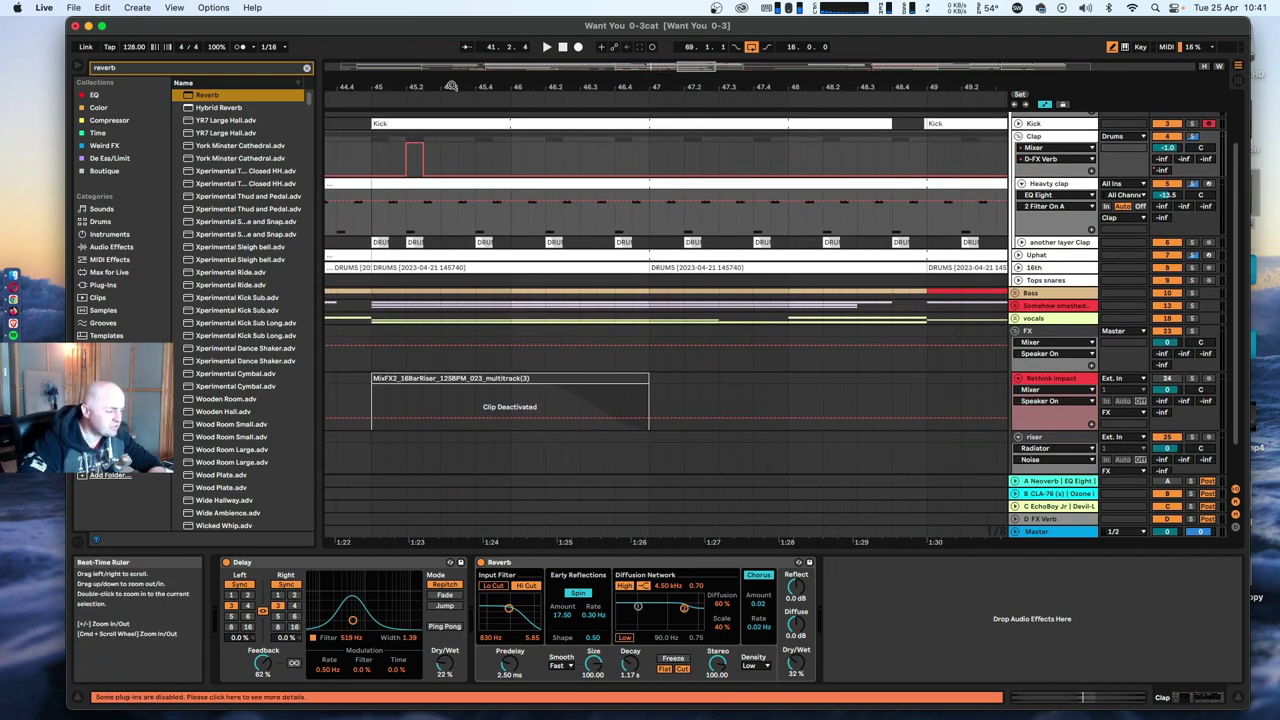
Check the impacts across the arrangement and deactivate the impact clip at bar 41.
left_click_drag(451, 86, 628, 30)
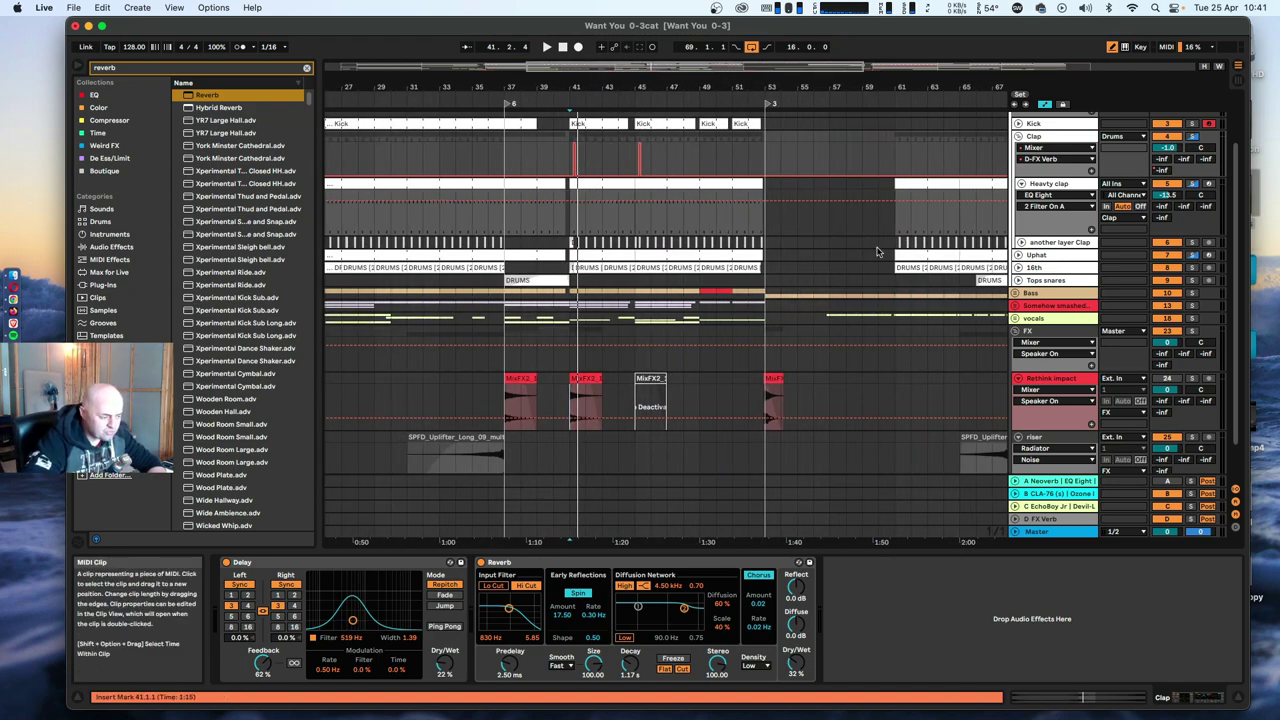
scroll(532, 347, "down", 2)
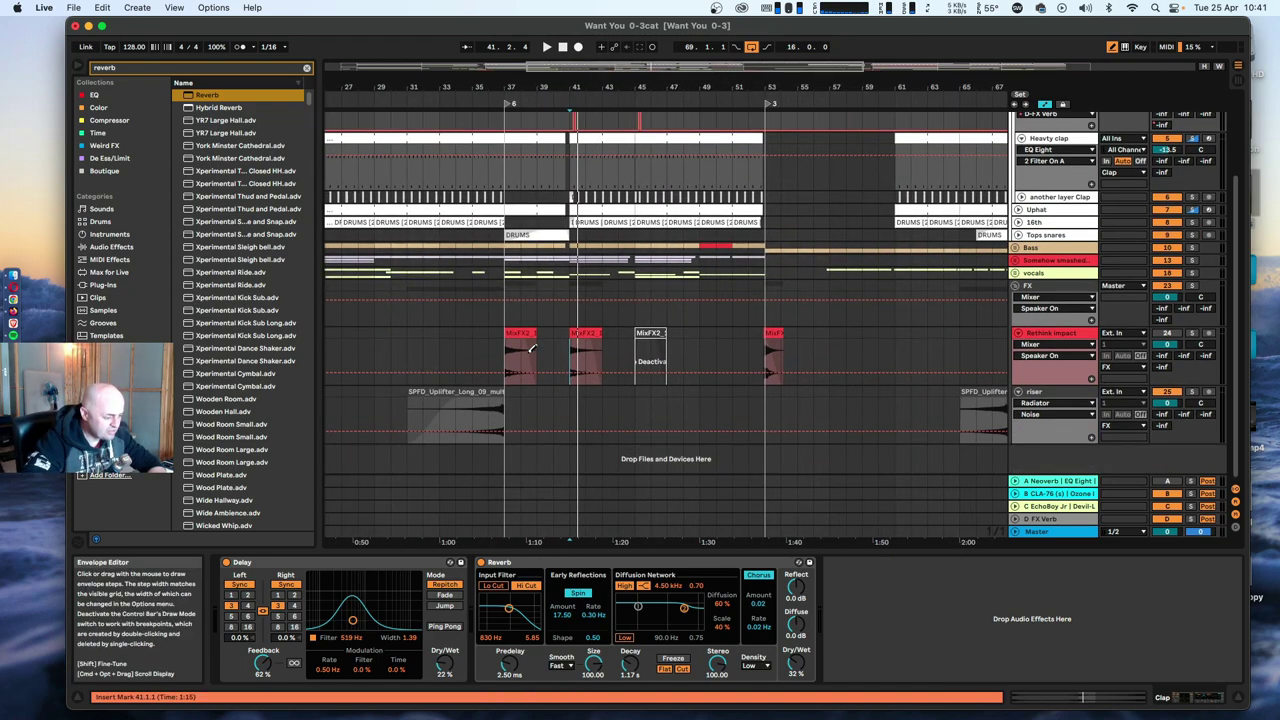
scroll(398, 355, "left", 10)
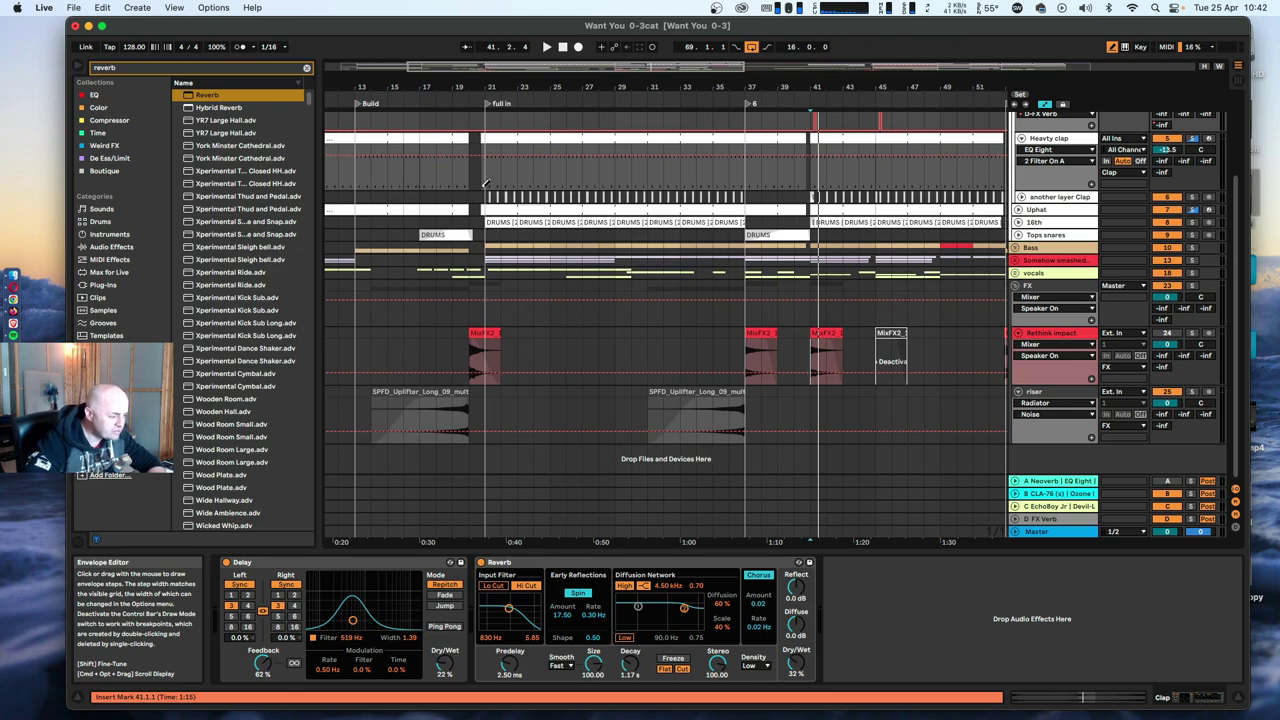
left_click_drag(484, 87, 505, 54)
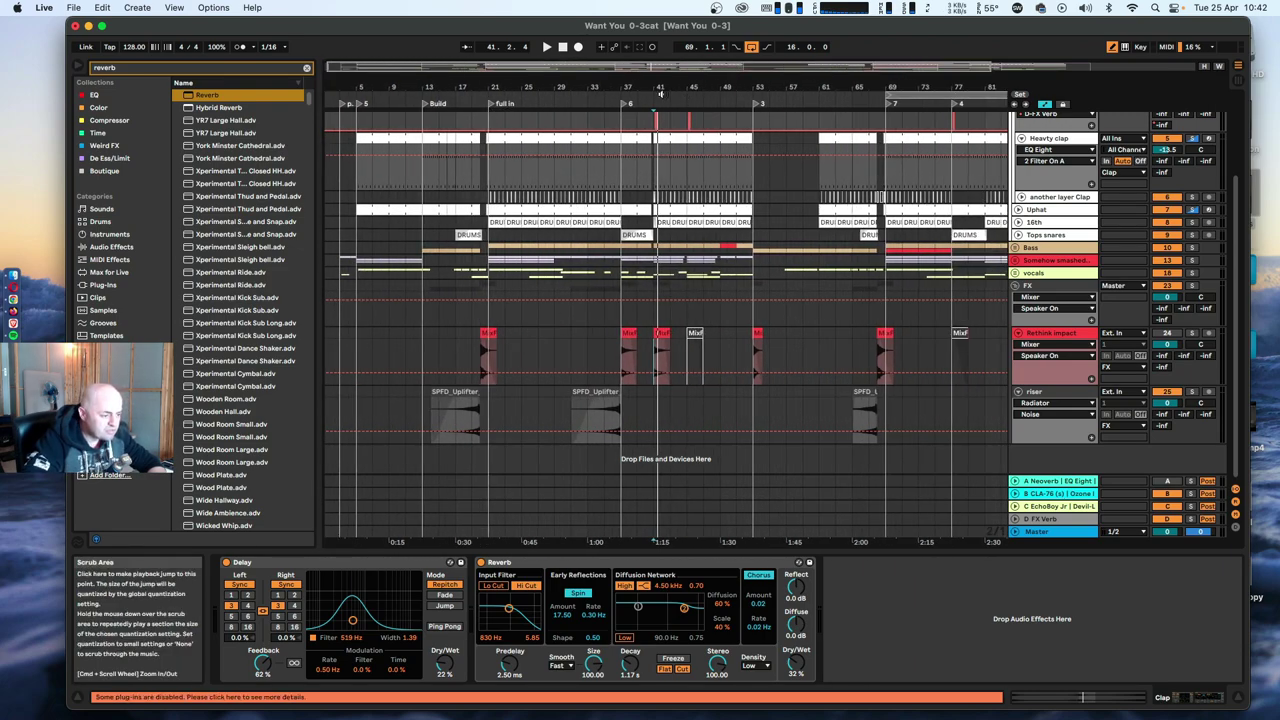
left_click_drag(660, 90, 658, 135)
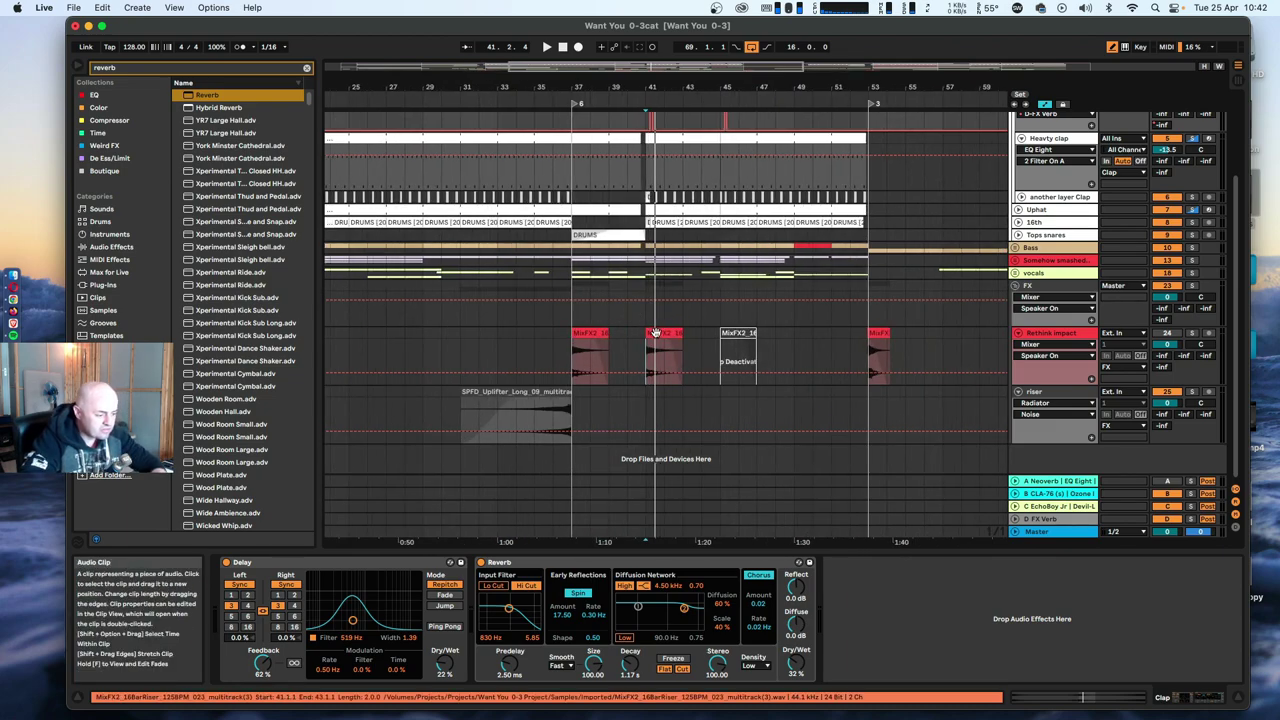
left_click(655, 332)
Assign the FX group's track color to its grouped tracks and clips.
scroll(665, 330, "right", 10)
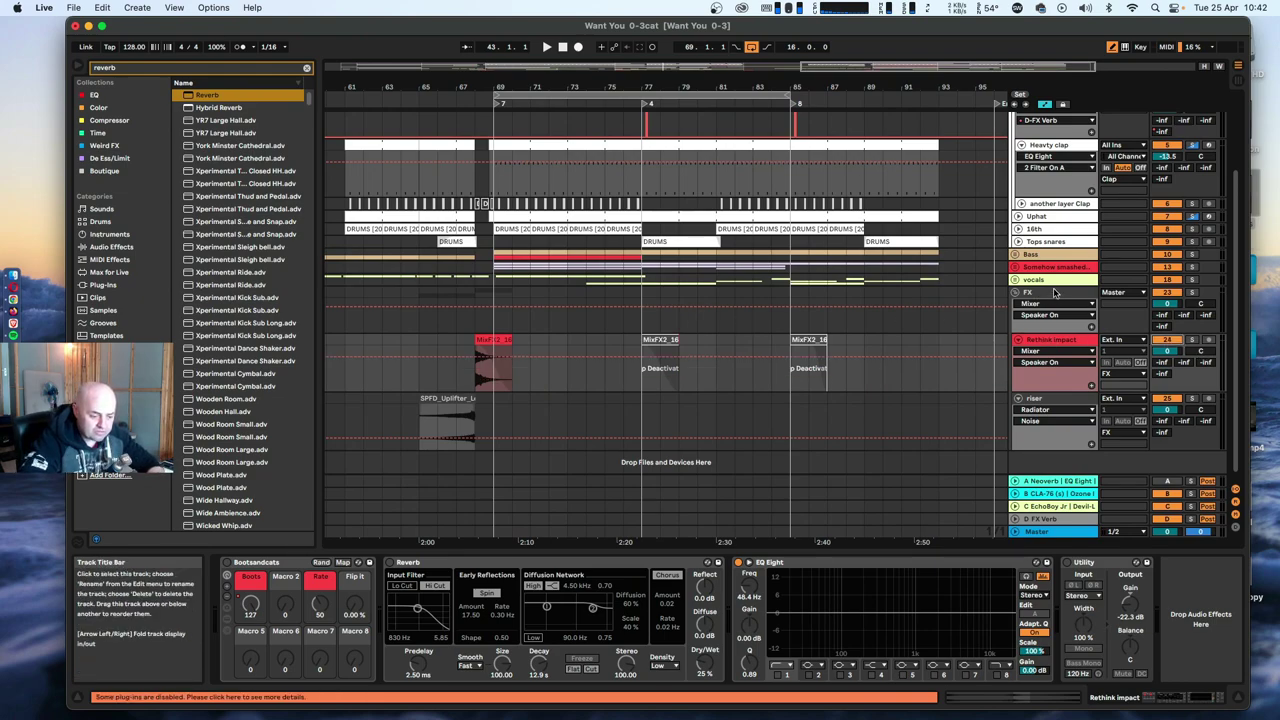
right_click(1054, 292)
right_click(1077, 297)
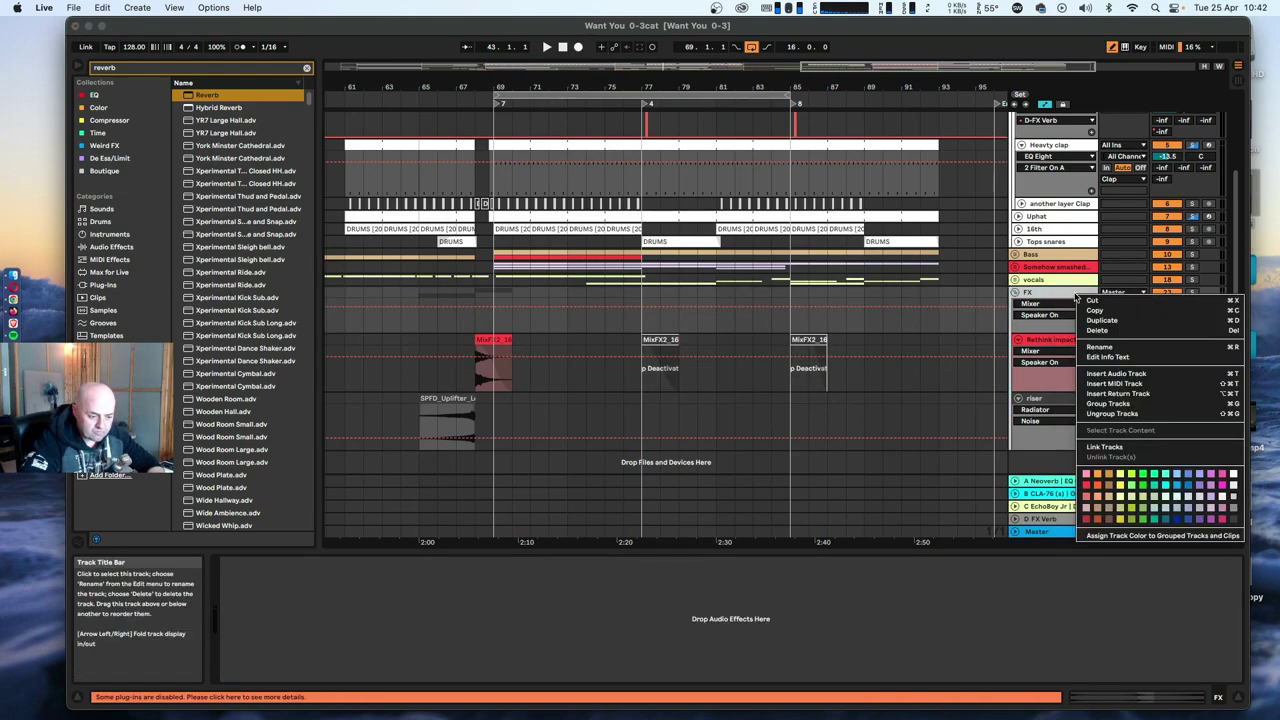
left_click(1126, 535)
Delete the deactivated impact clips at bars 77, 85, 41 and 45, and select the D FX Verb return.
left_click_drag(781, 87, 781, 60)
left_click_drag(893, 346, 815, 343)
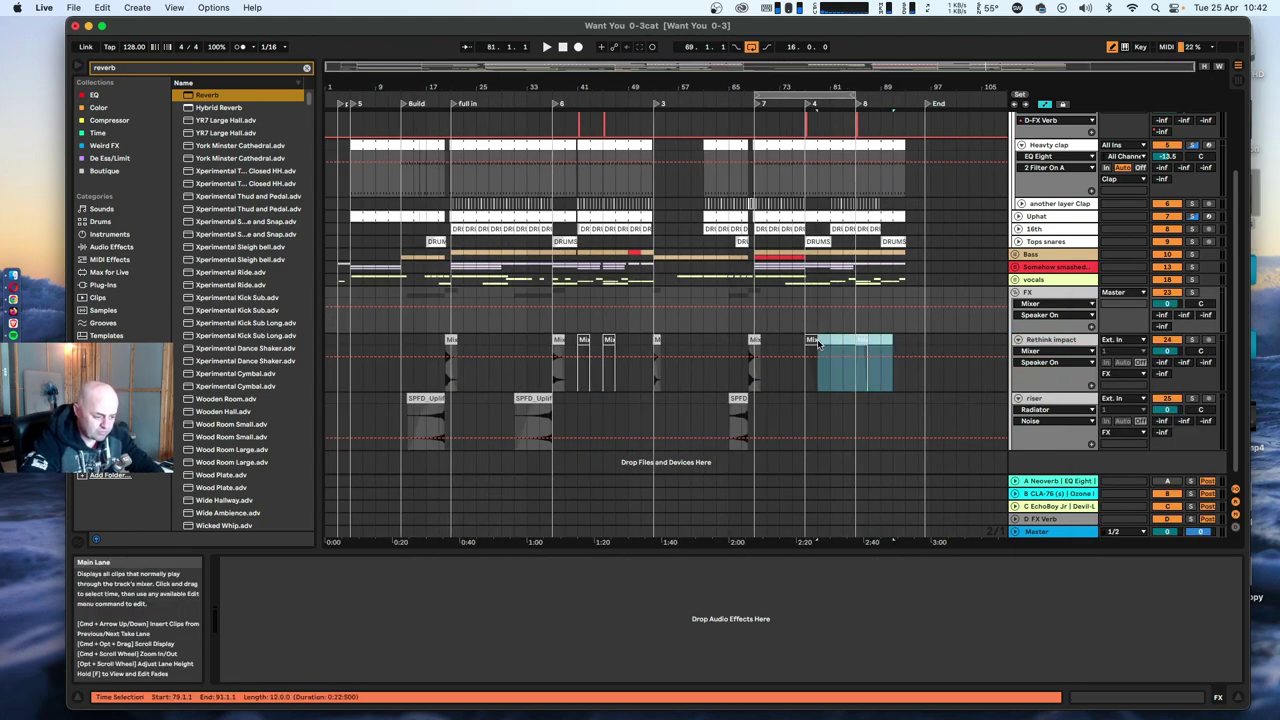
left_click_drag(620, 346, 567, 347)
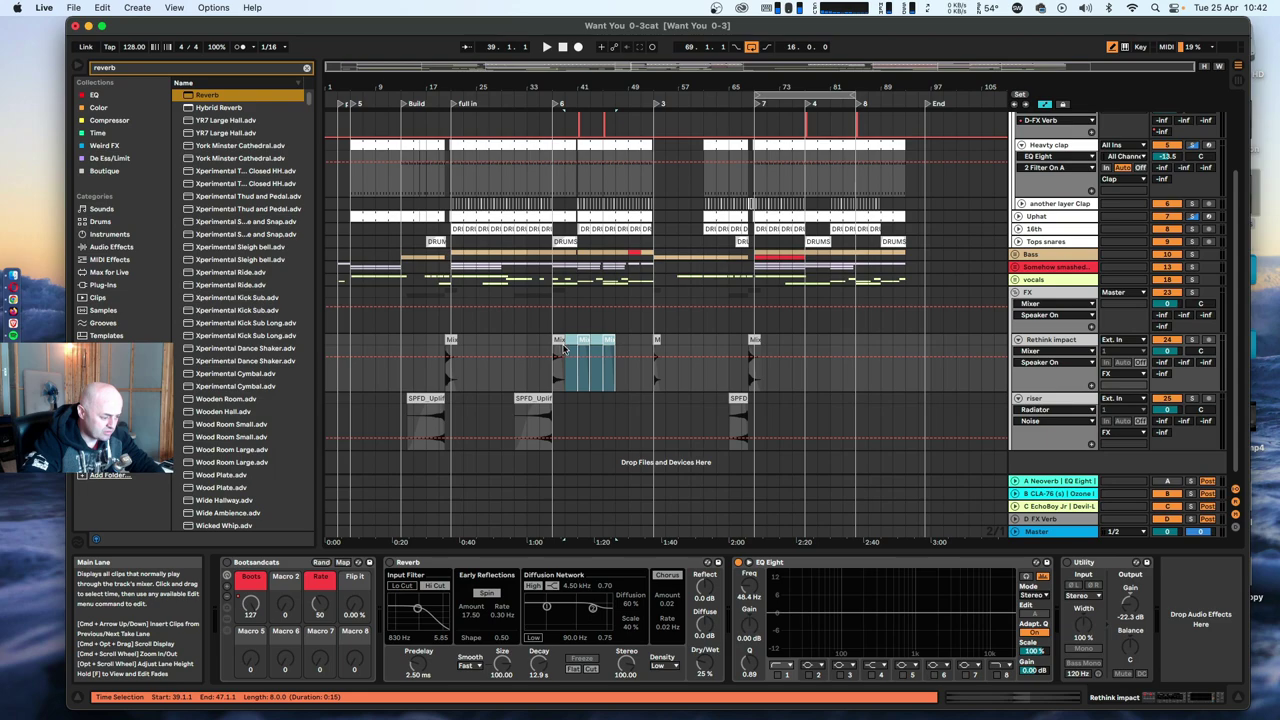
left_click(1045, 519)
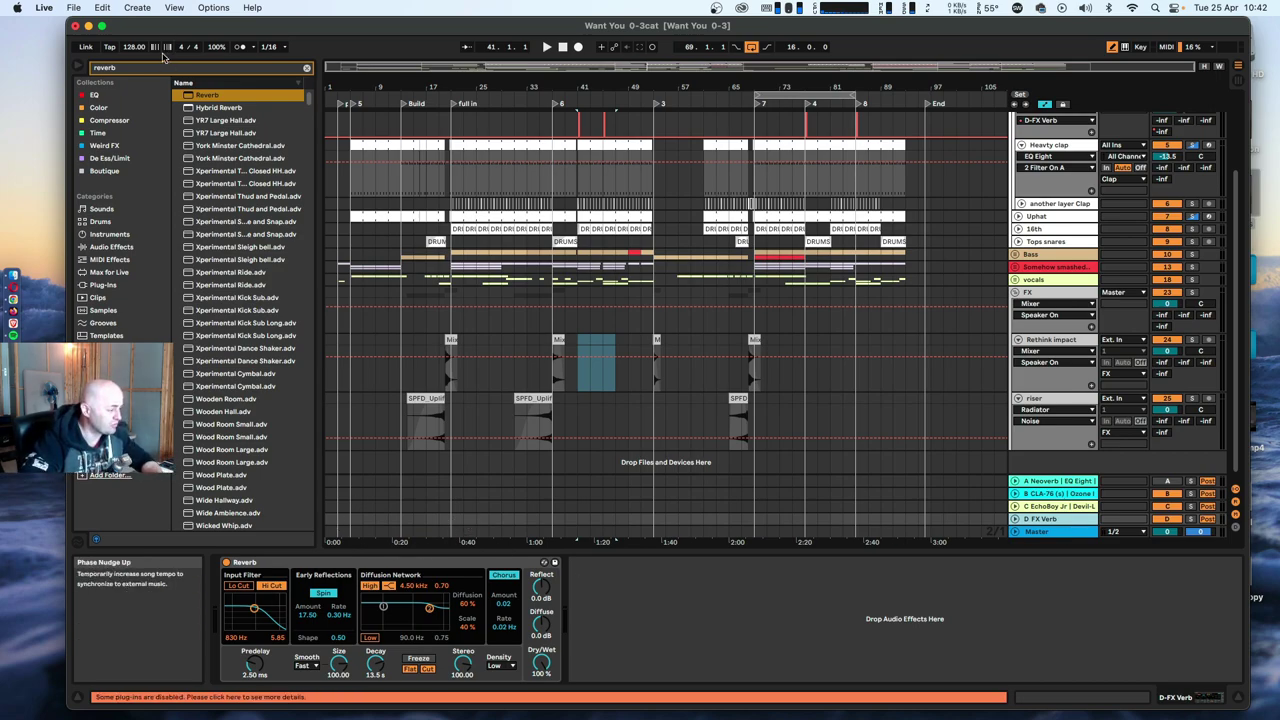
Find the LFO modulator in the browser and add it after the Reverb on the D FX Verb return.
type("r")
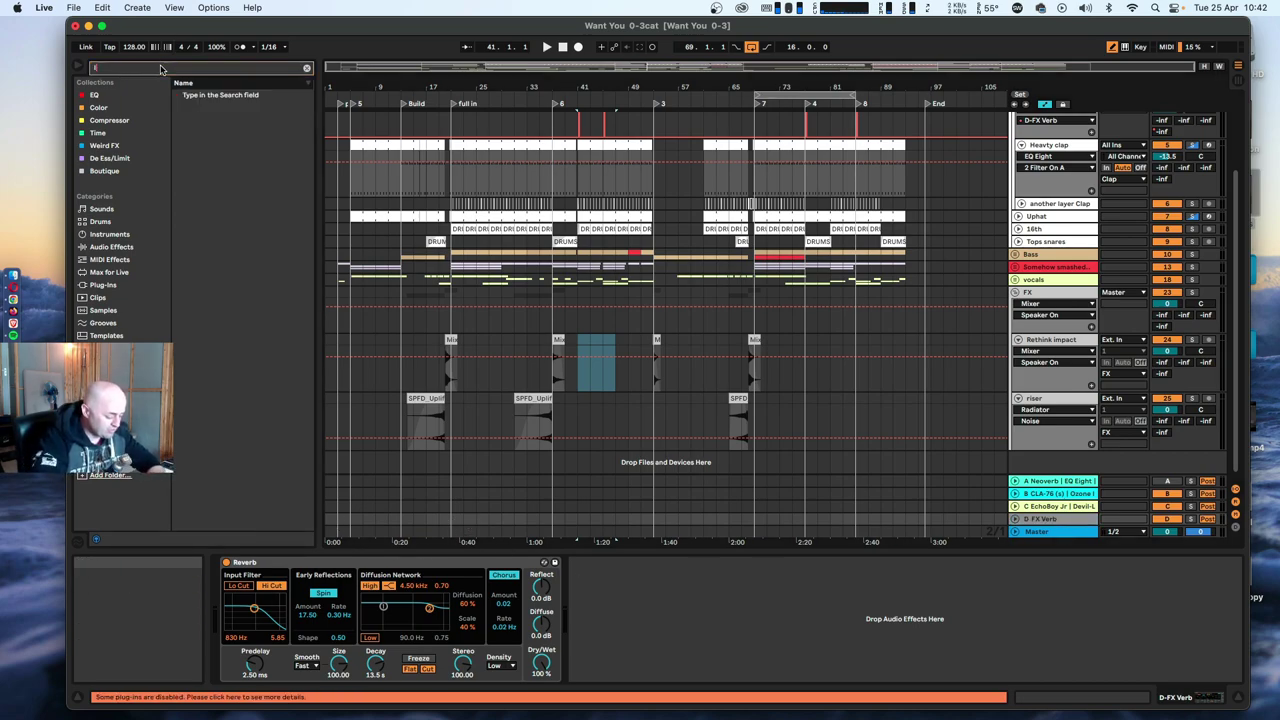
type("fo tool")
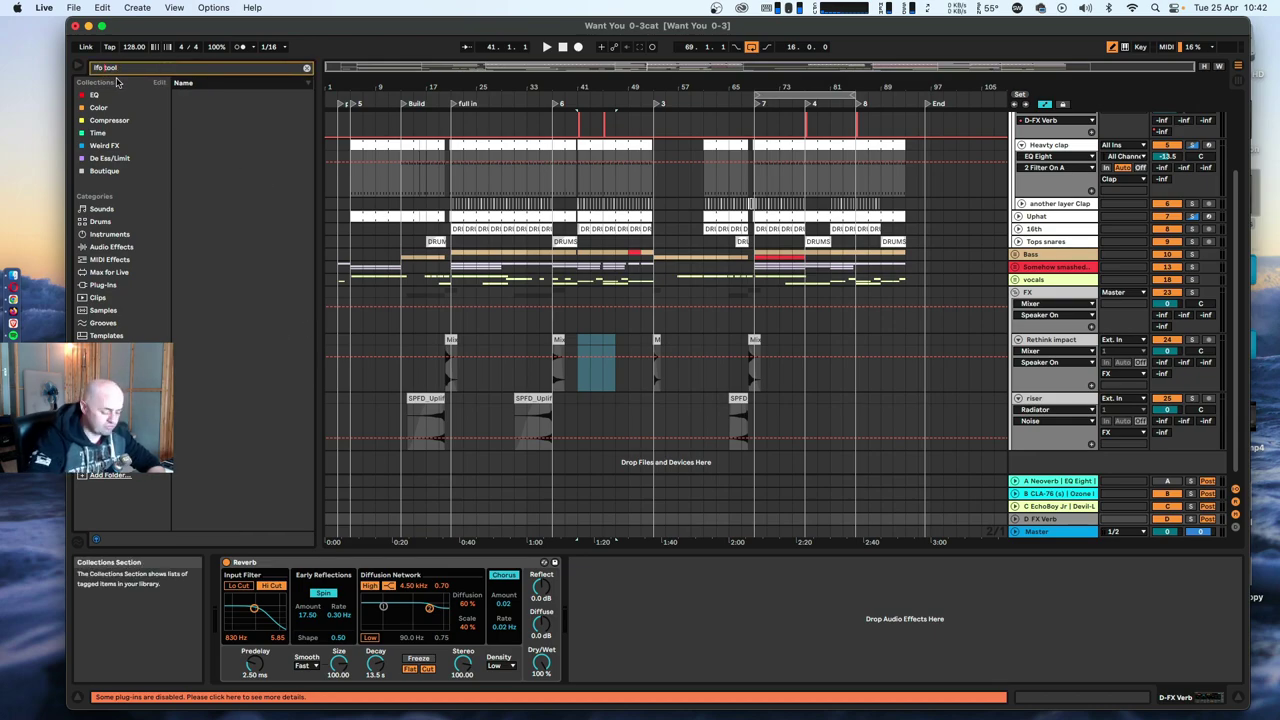
left_click(82, 68)
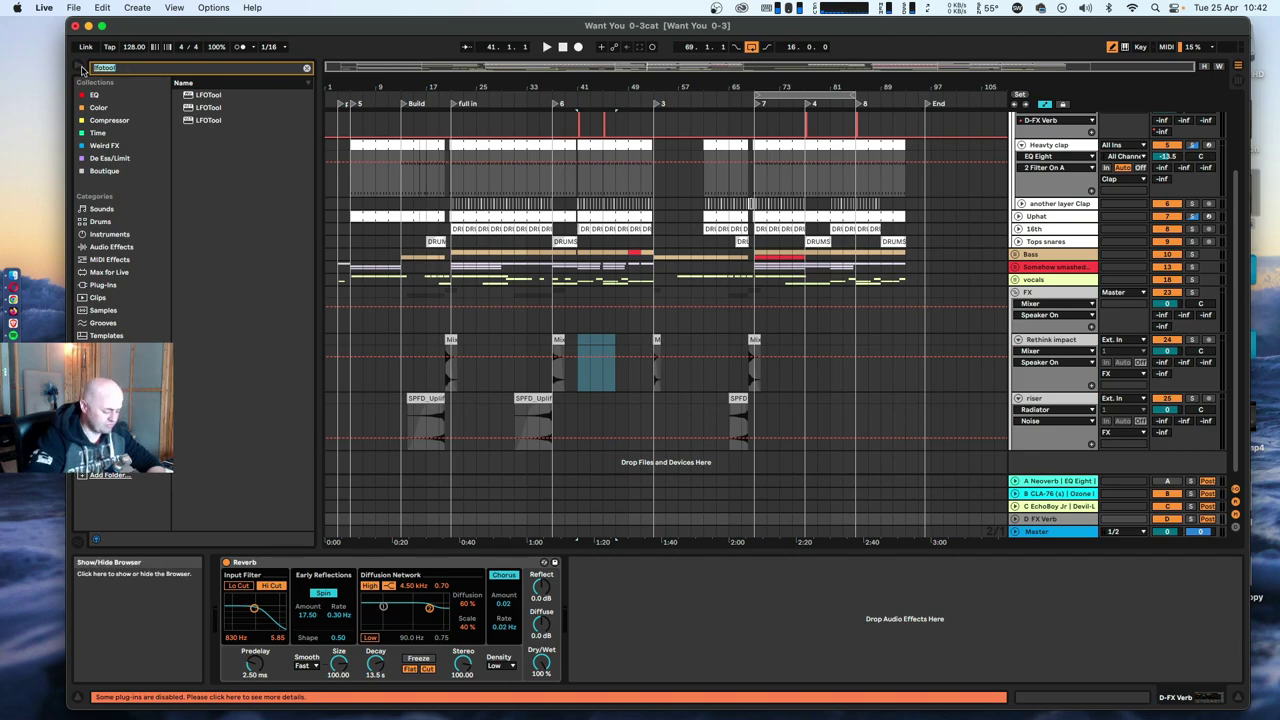
type("lfo")
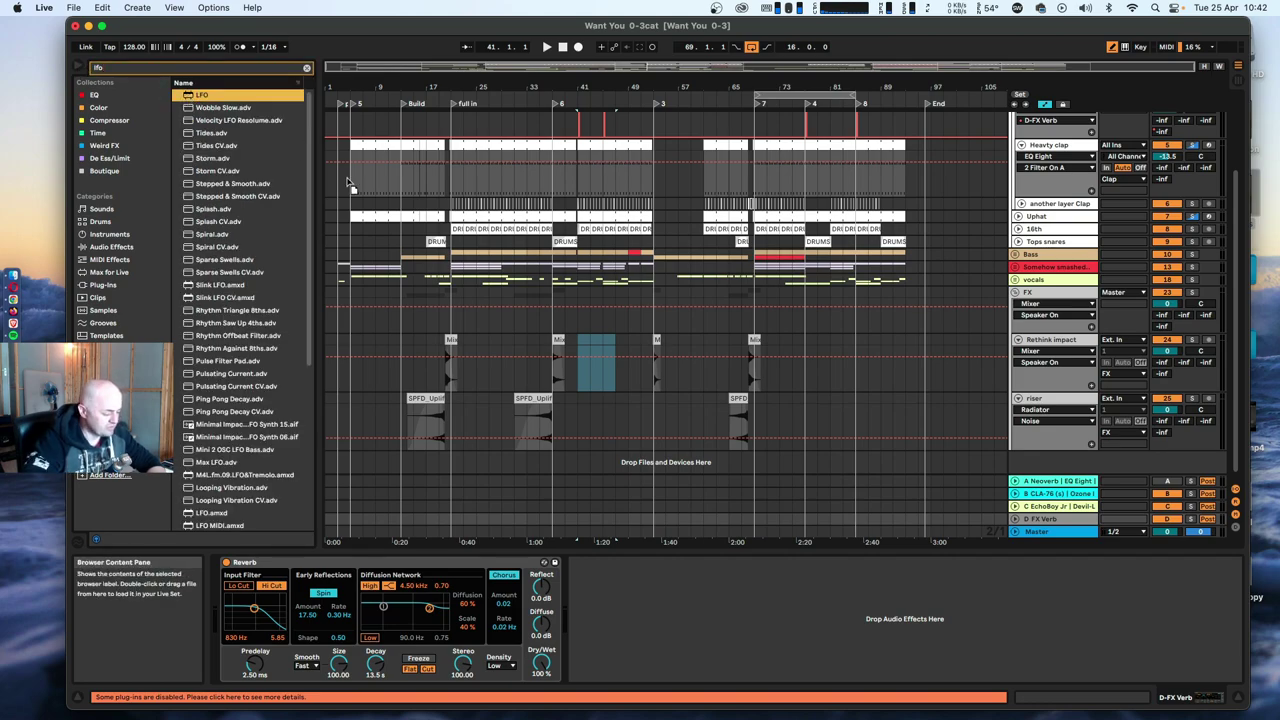
key("Return")
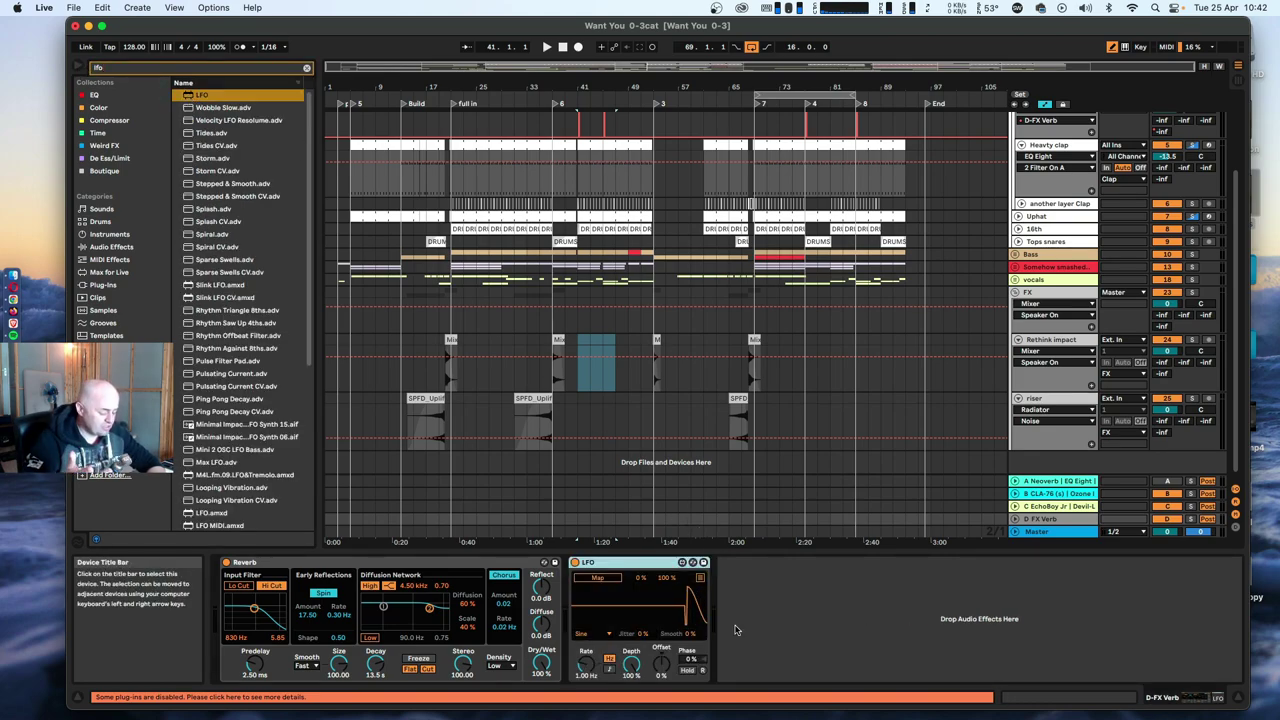
Map the LFO to the Reverb's Room Size and set its rate to 0.06 Hz, depth to 66.1% and offset to -8%.
left_click(600, 580)
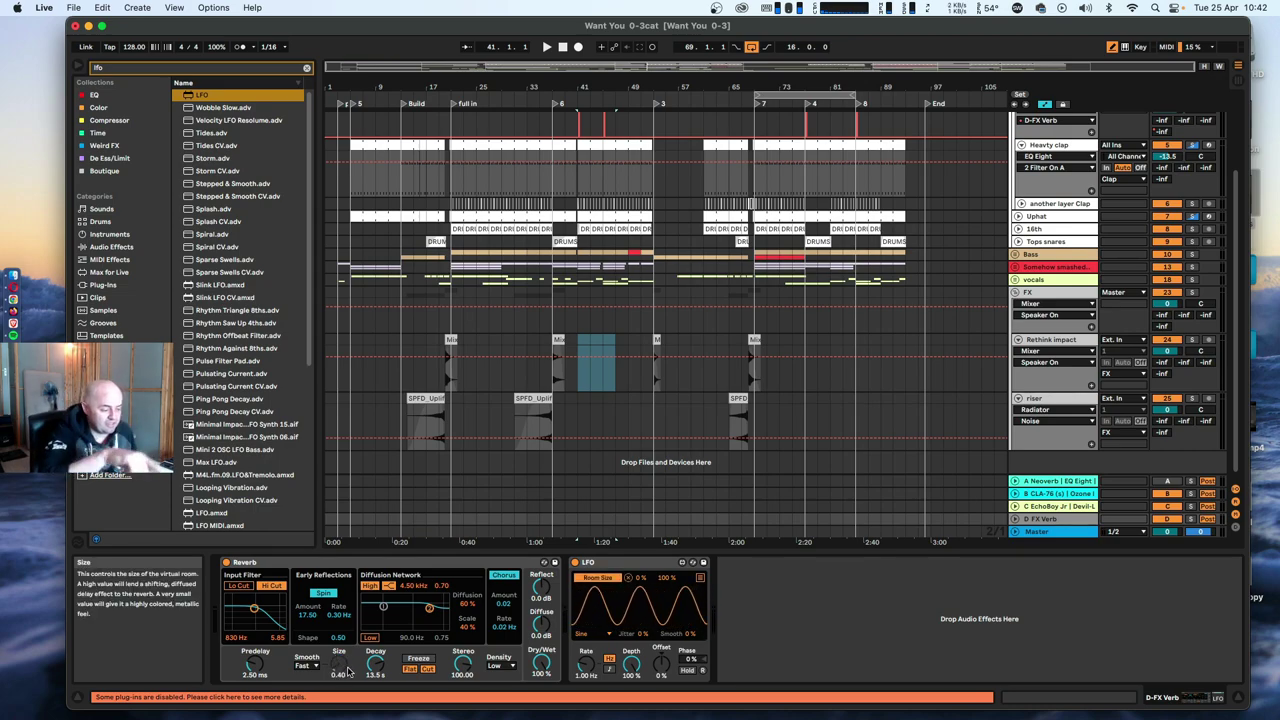
scroll(528, 262, "up", 4)
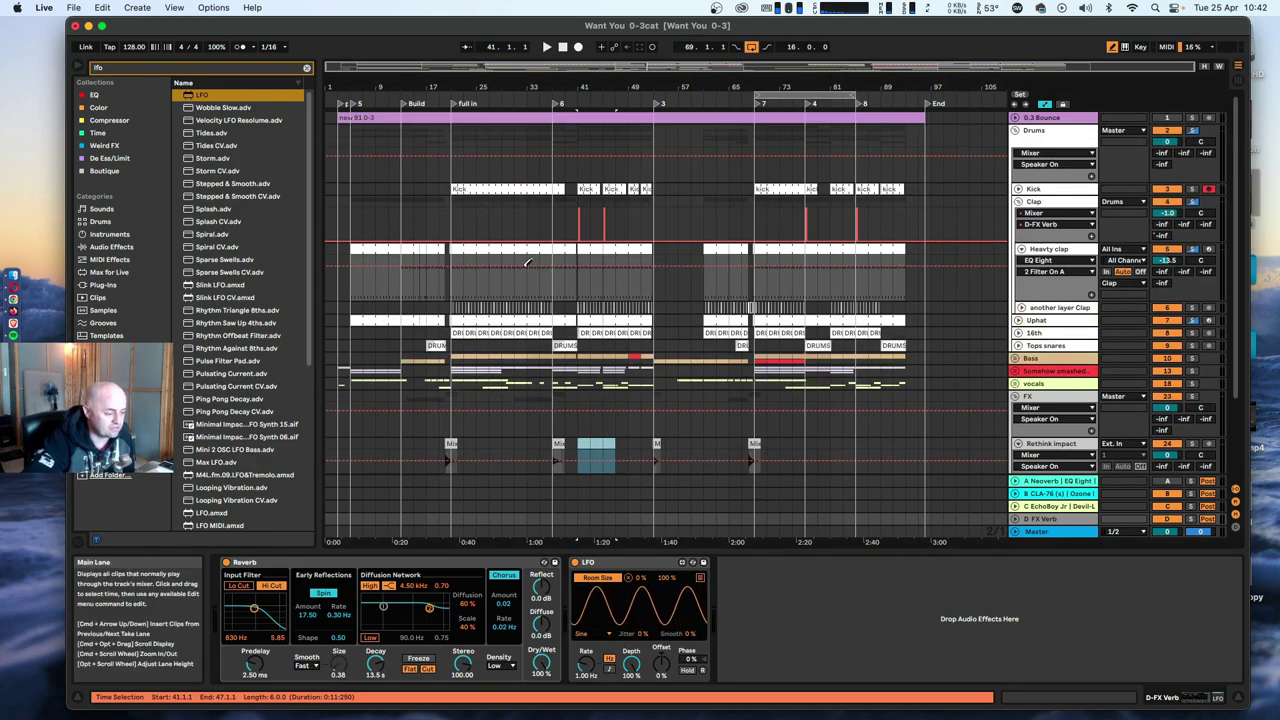
scroll(662, 235, "down", 2)
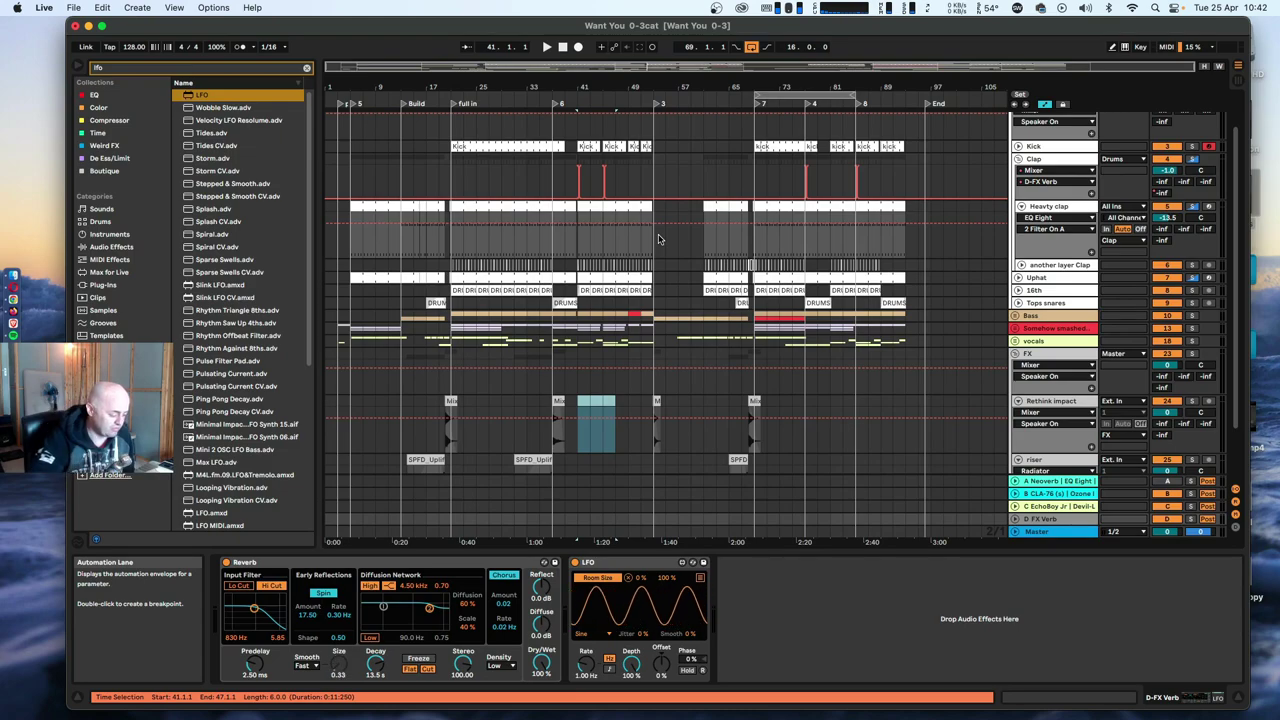
left_click_drag(631, 663, 631, 690)
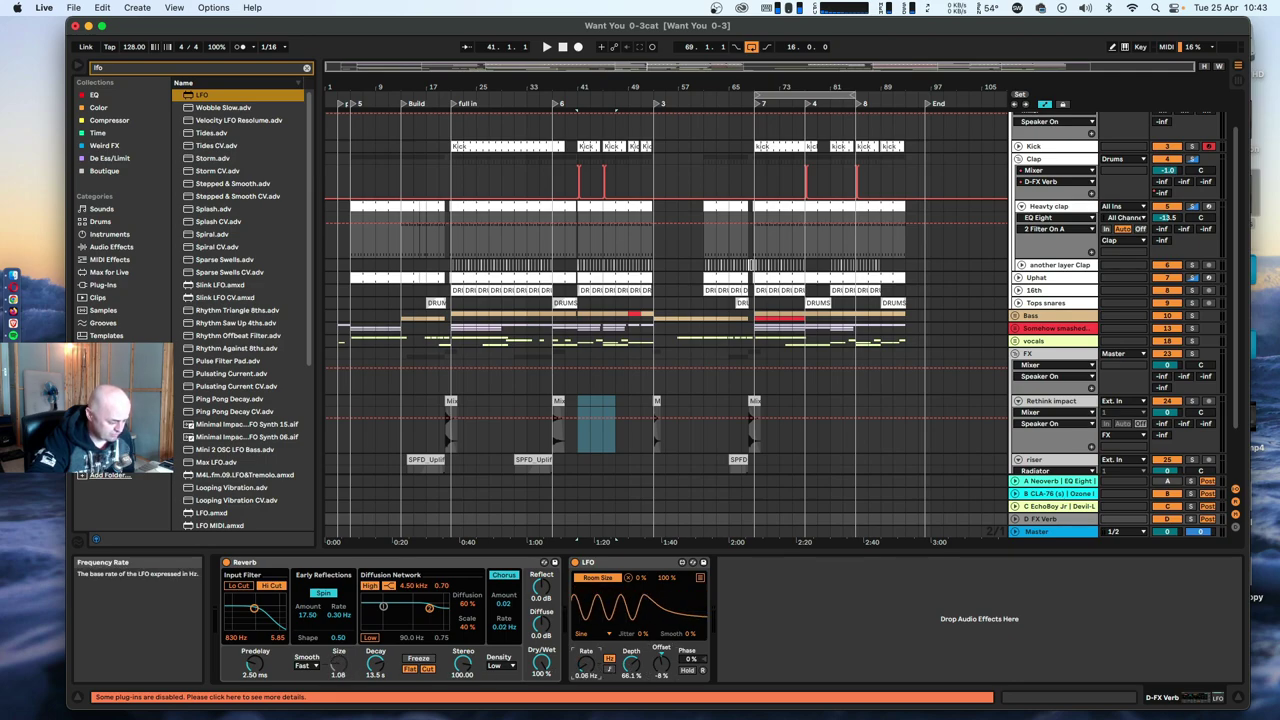
Play the arrangement from bar 41 to listen to the clap's reverb throws with the modulated room size.
scroll(595, 285, "up", 2)
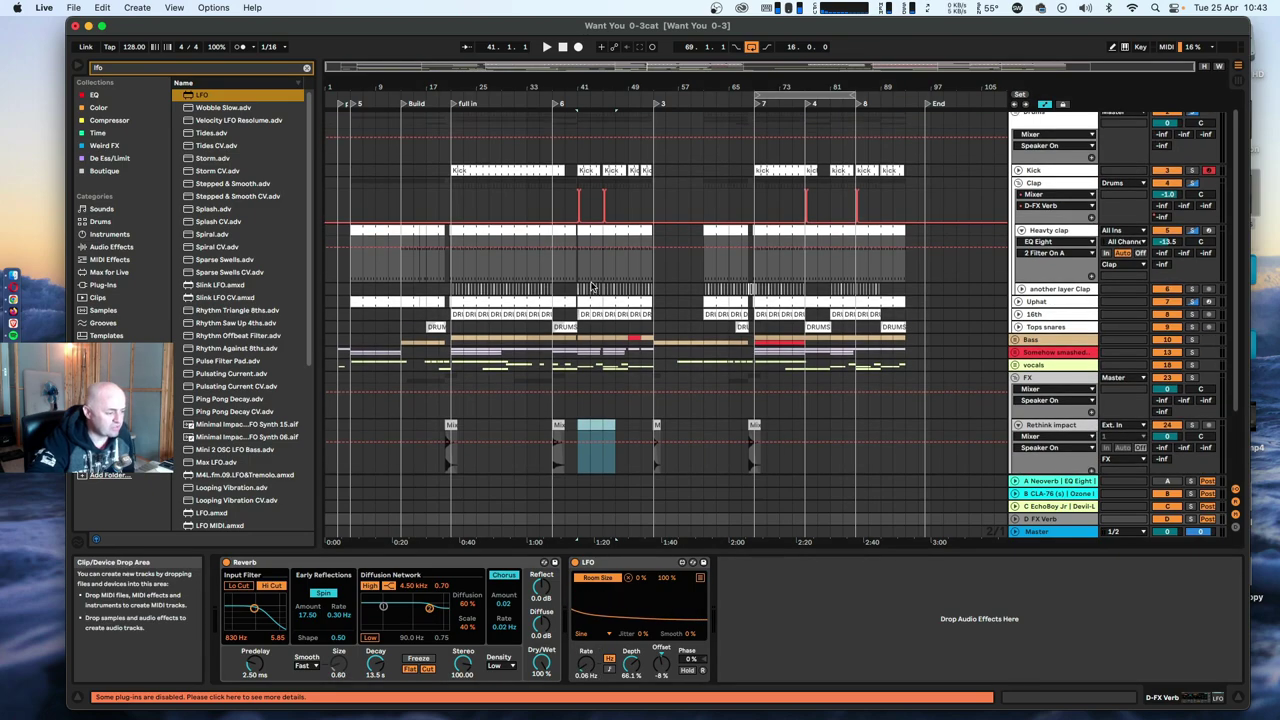
scroll(575, 215, "up", 5)
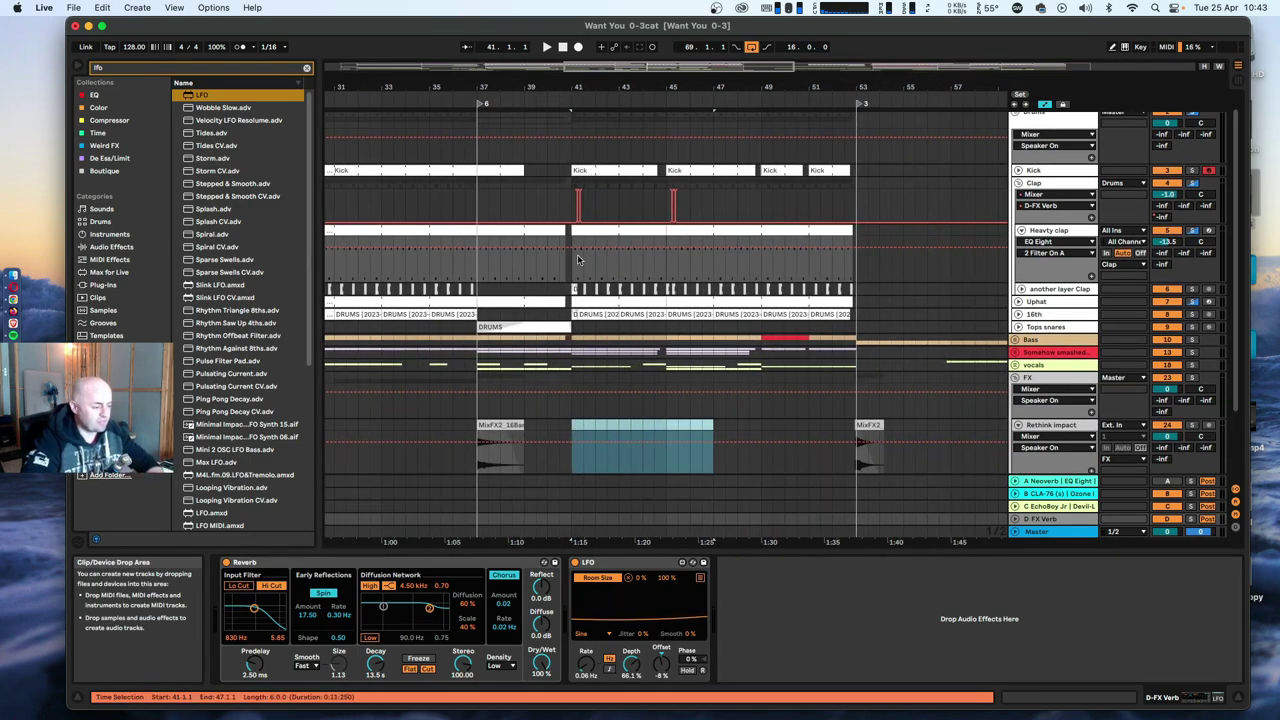
left_click(570, 211)
key("space")
key("space")
scroll(1180, 155, "up", 2)
key("space")
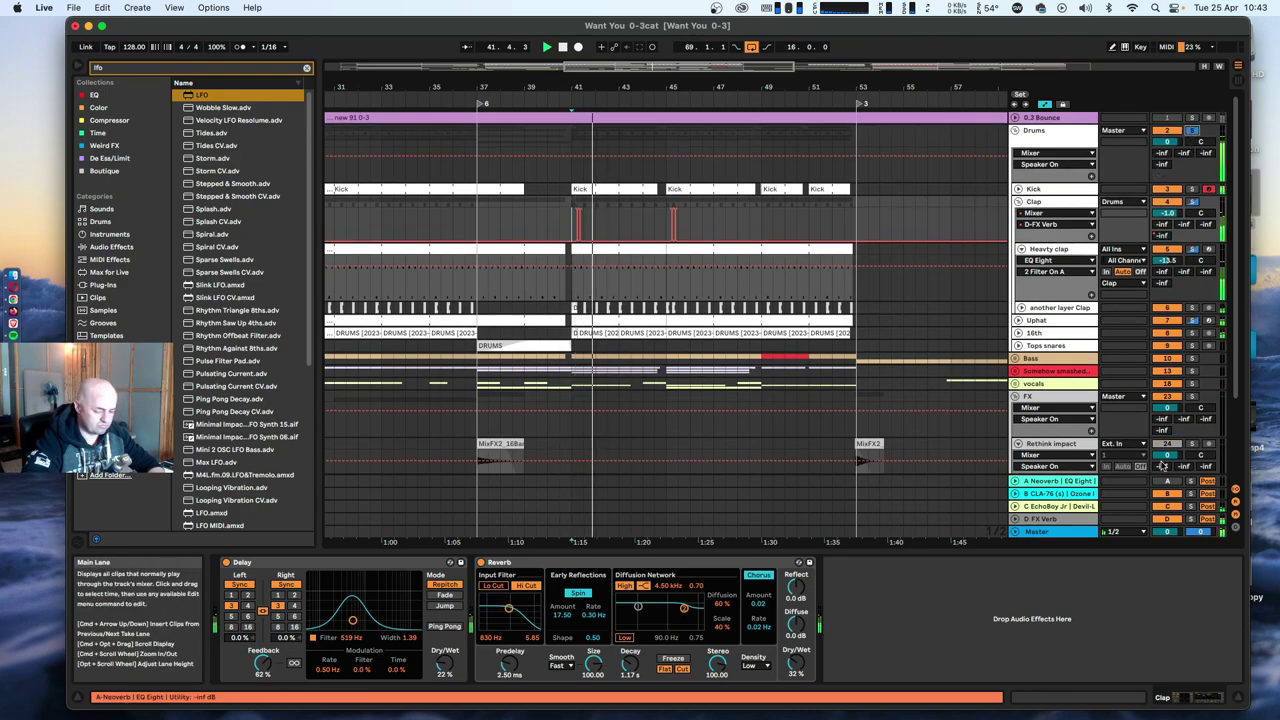
Switch the D FX Verb return's LFO to beat sync with a rate of 1, keeping the Sine waveform.
left_click(1050, 521)
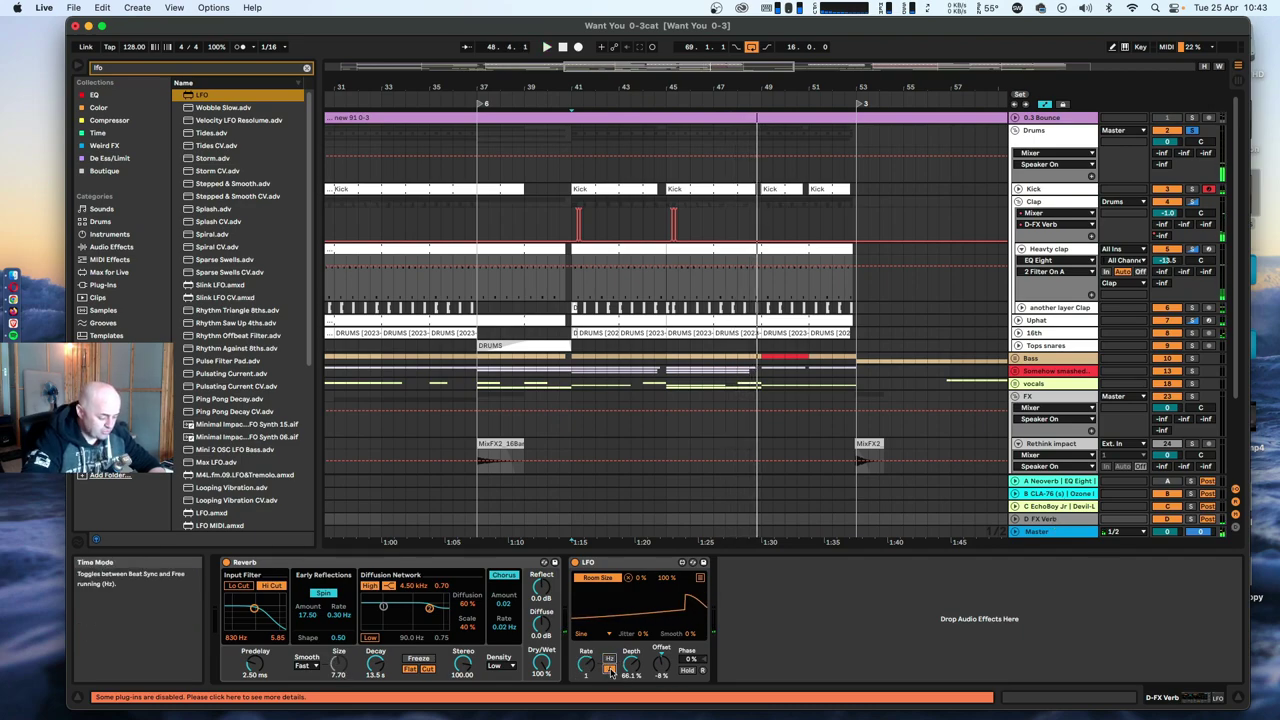
left_click_drag(770, 87, 770, 30)
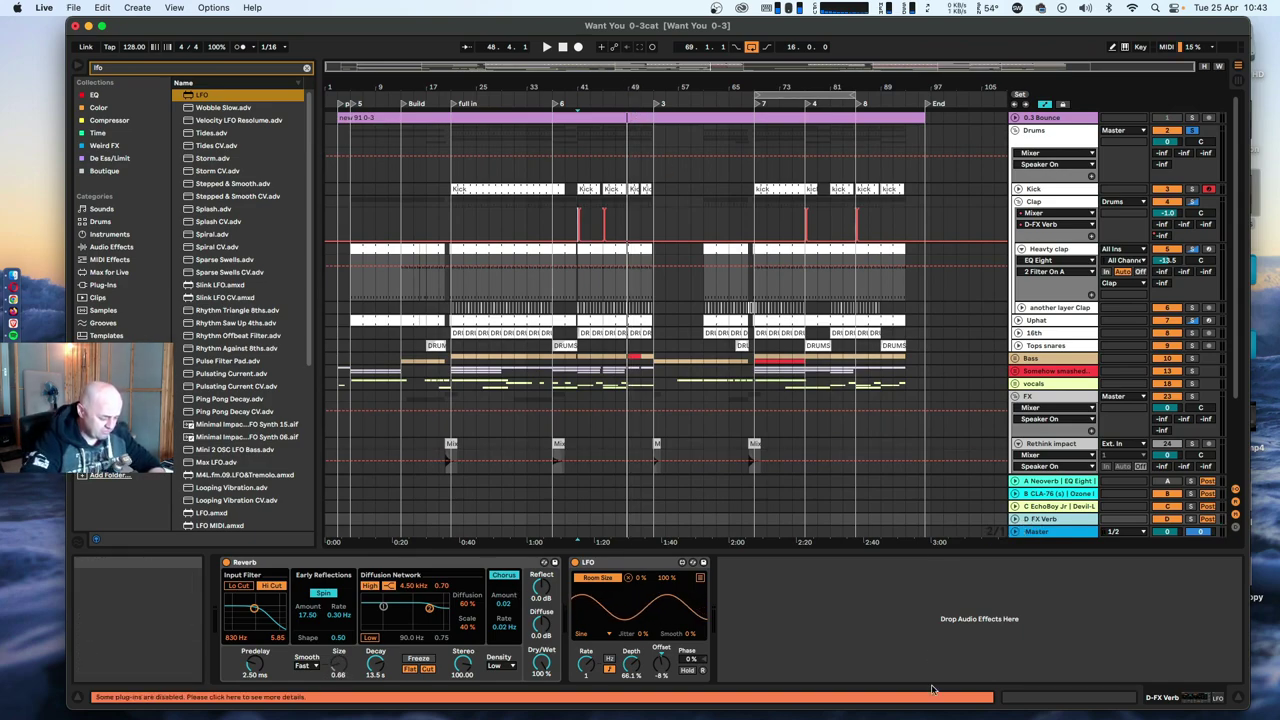
left_click(592, 634)
left_click(590, 645)
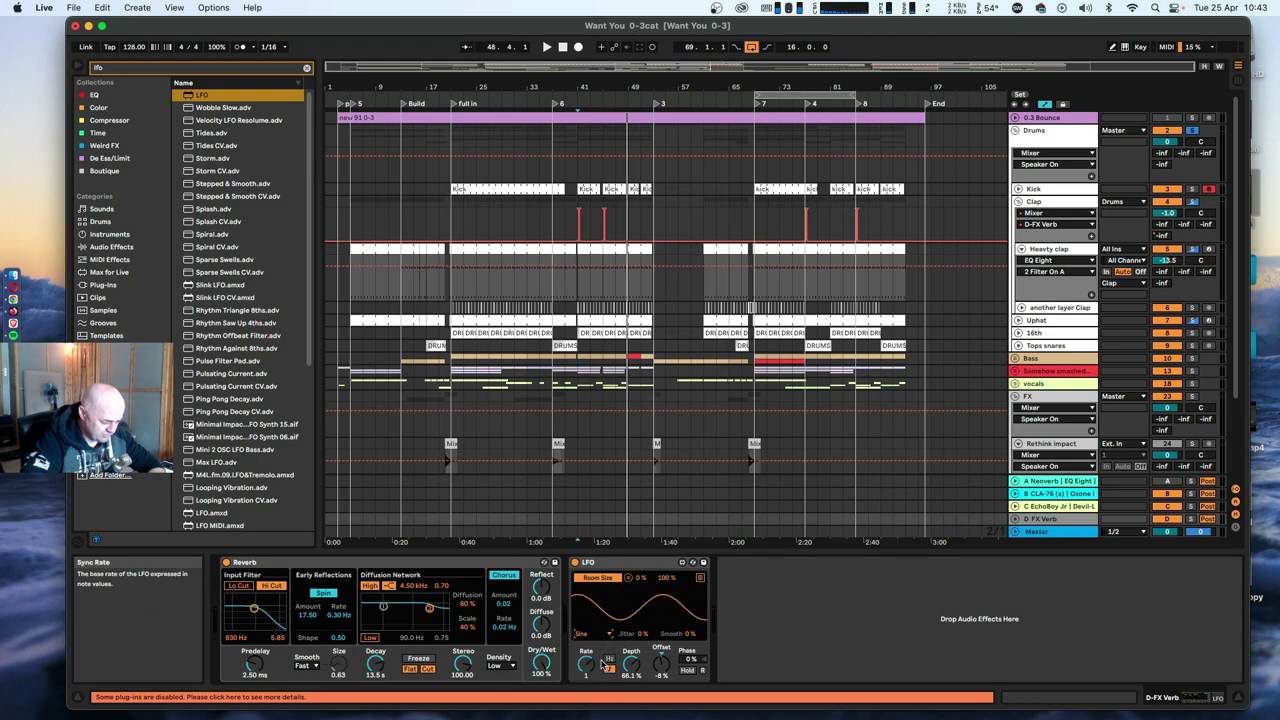
Play the reverb throws from bar 77 and extend the loop starting at bar 69 to 26 bars.
left_click(805, 228)
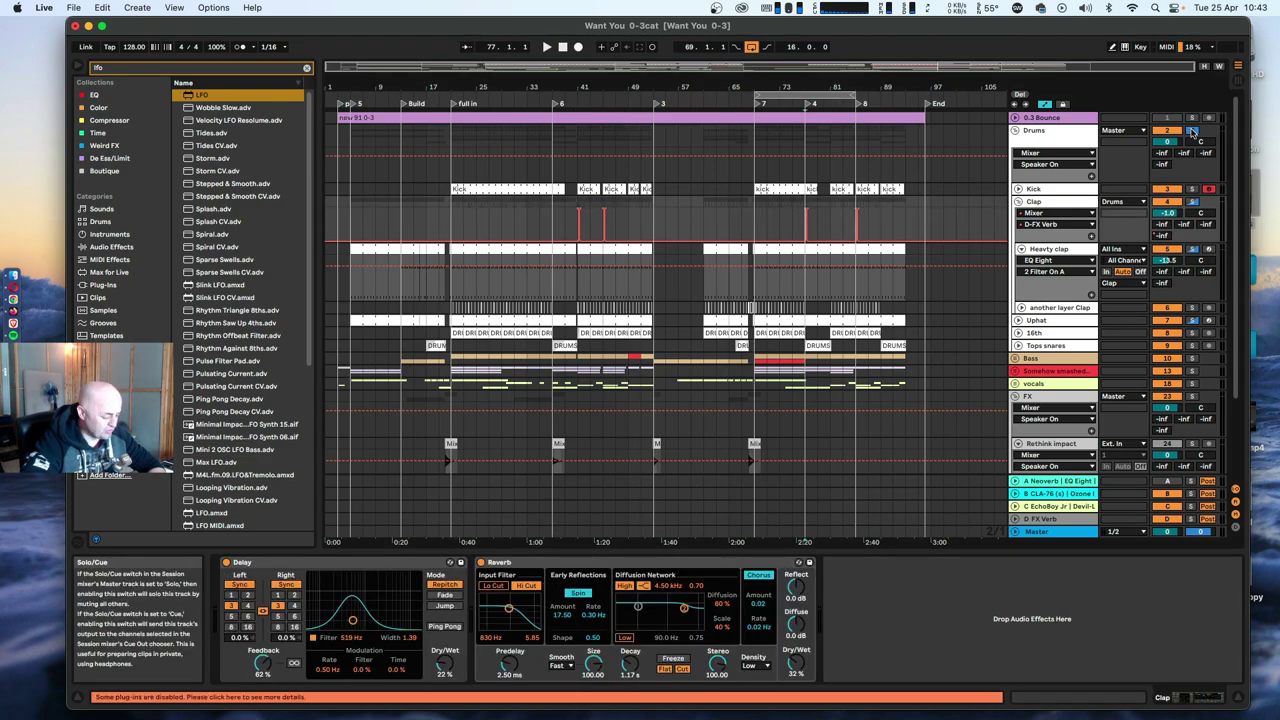
key("space")
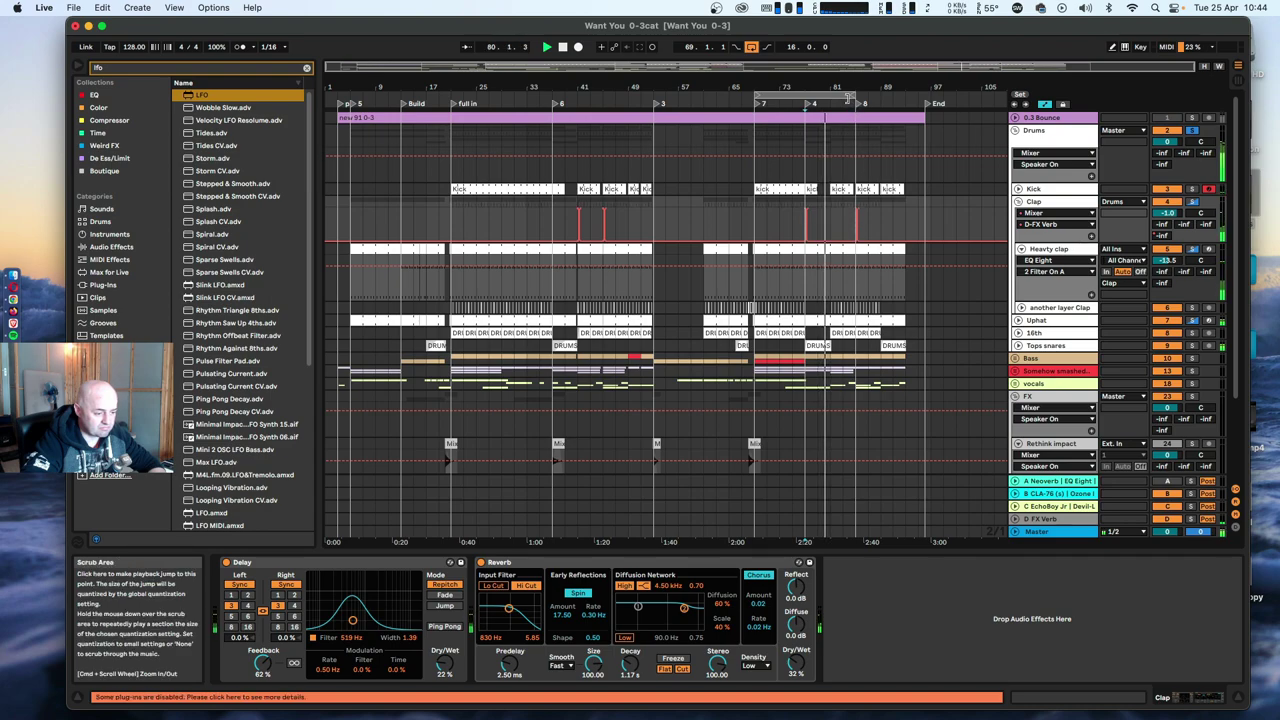
left_click_drag(848, 96, 915, 97)
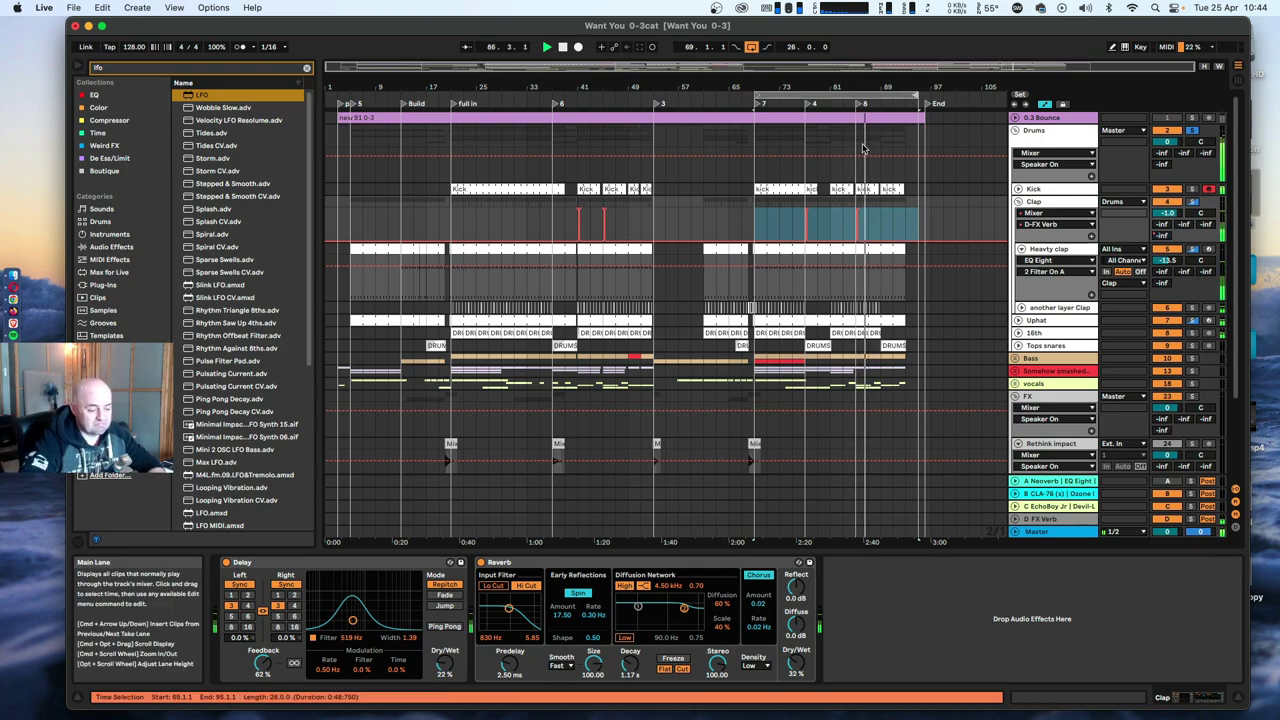
key("space")
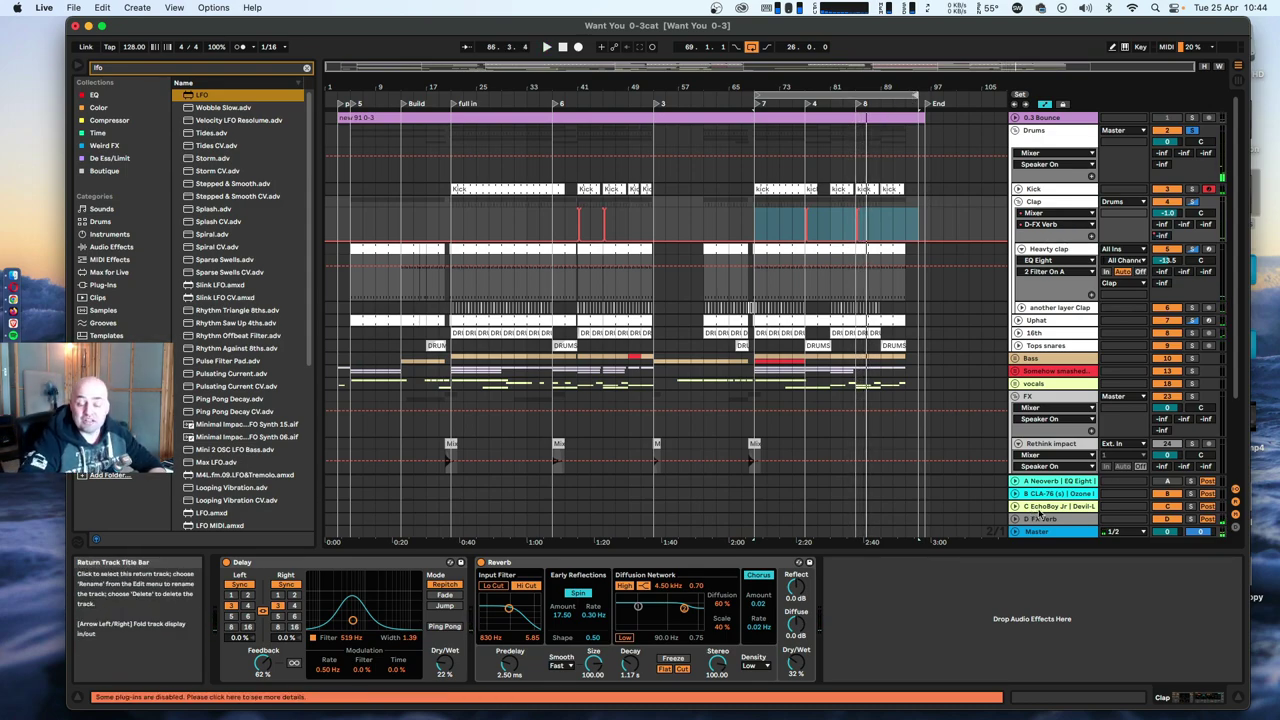
Select the Neoverb return and unfold the groups and drum tracks to inspect their sends.
left_click(1015, 130)
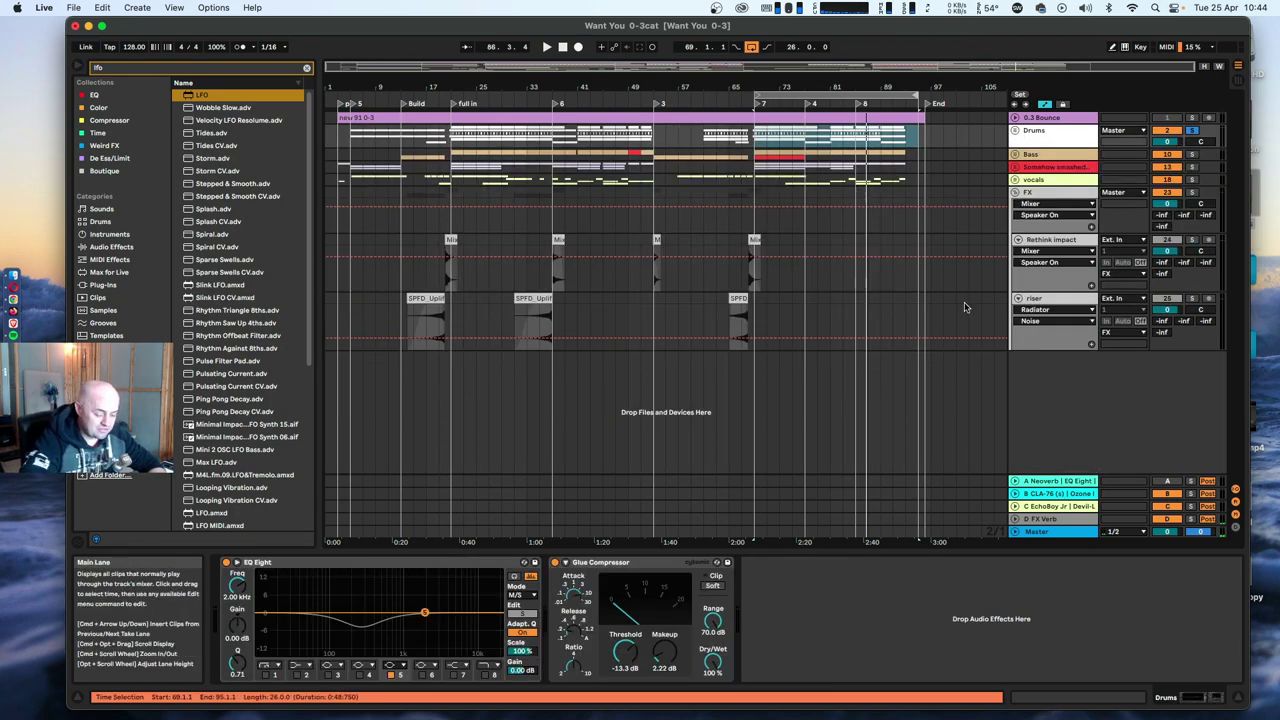
left_click(1074, 482)
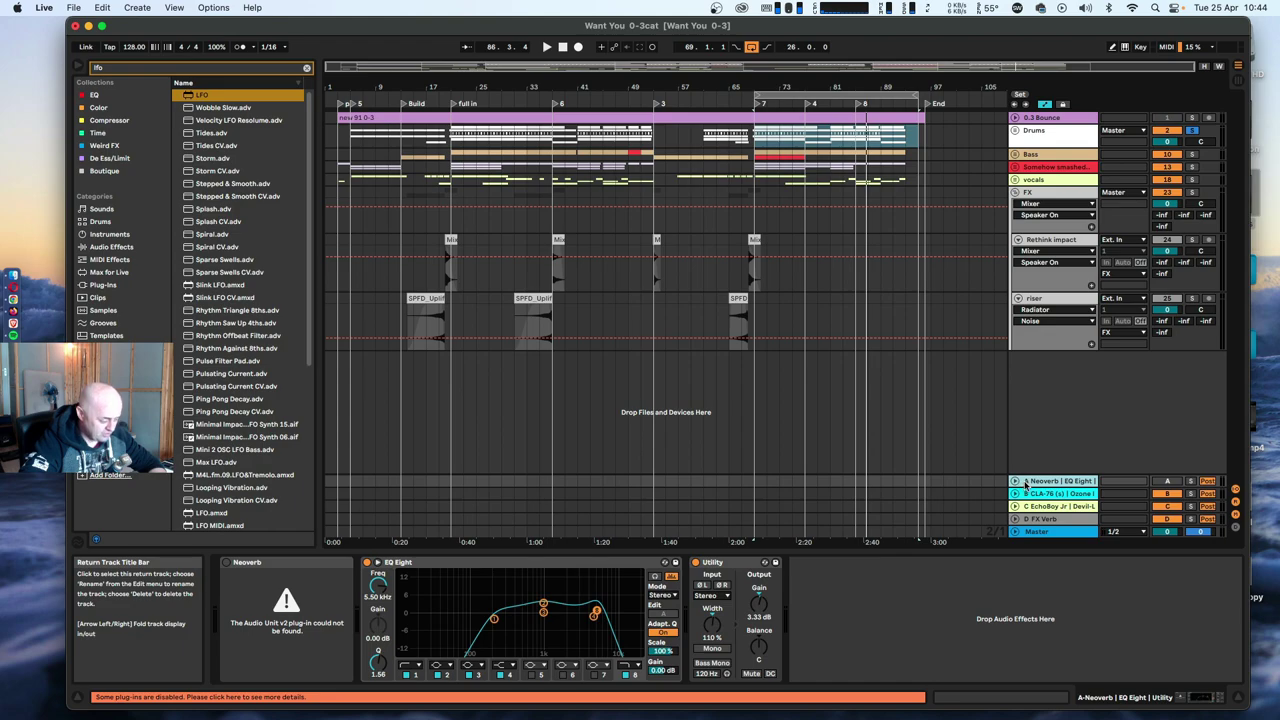
left_click(1014, 179, "alt")
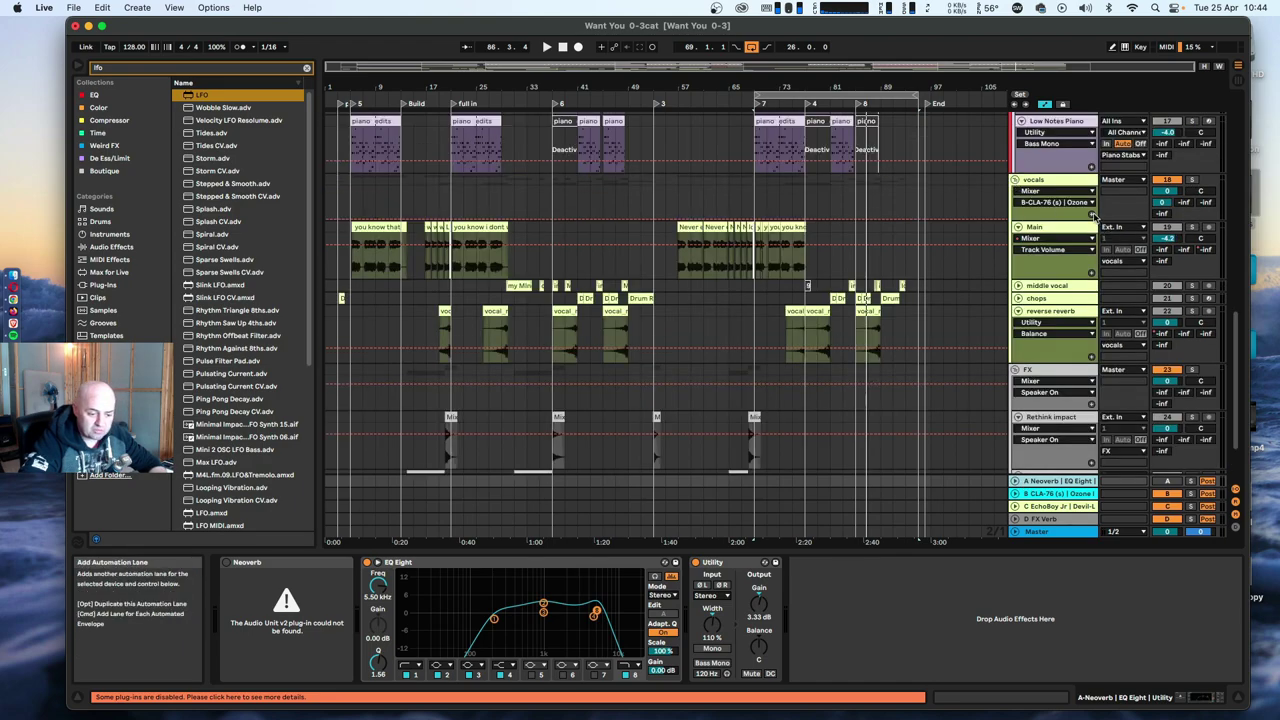
scroll(1075, 205, "up", 5)
scroll(1060, 193, "up", 10)
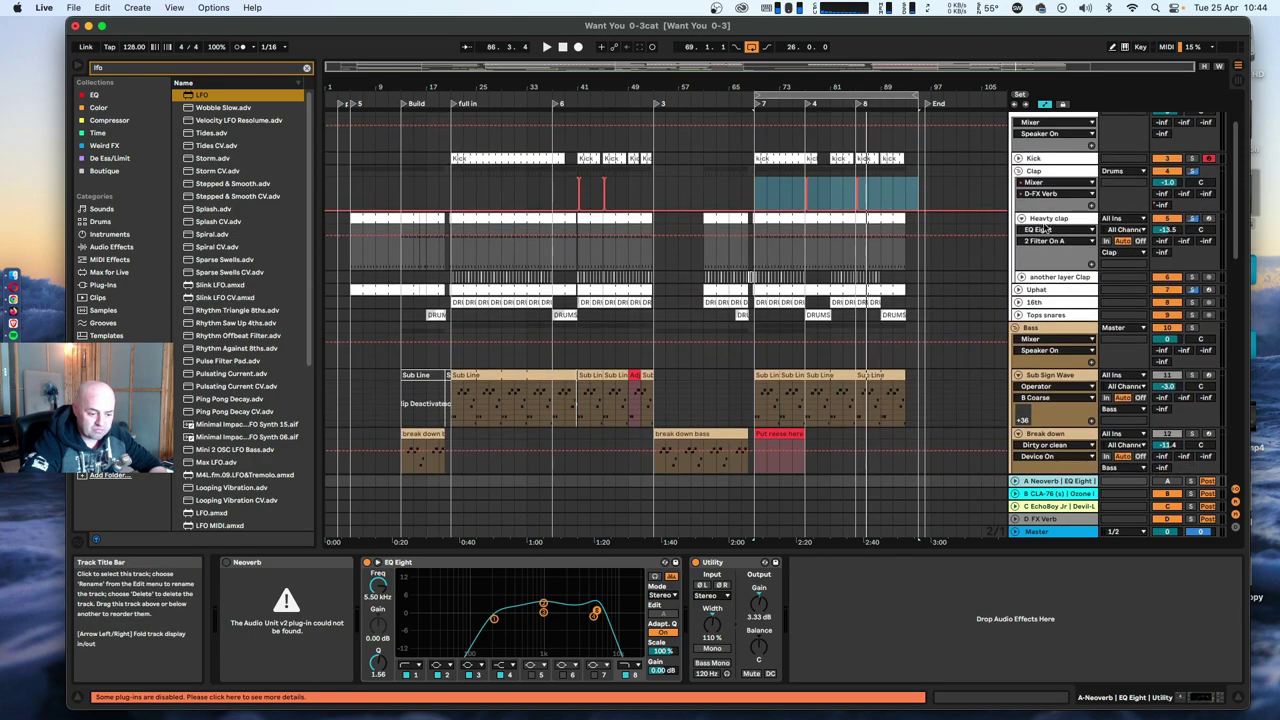
left_click(1018, 320, "alt")
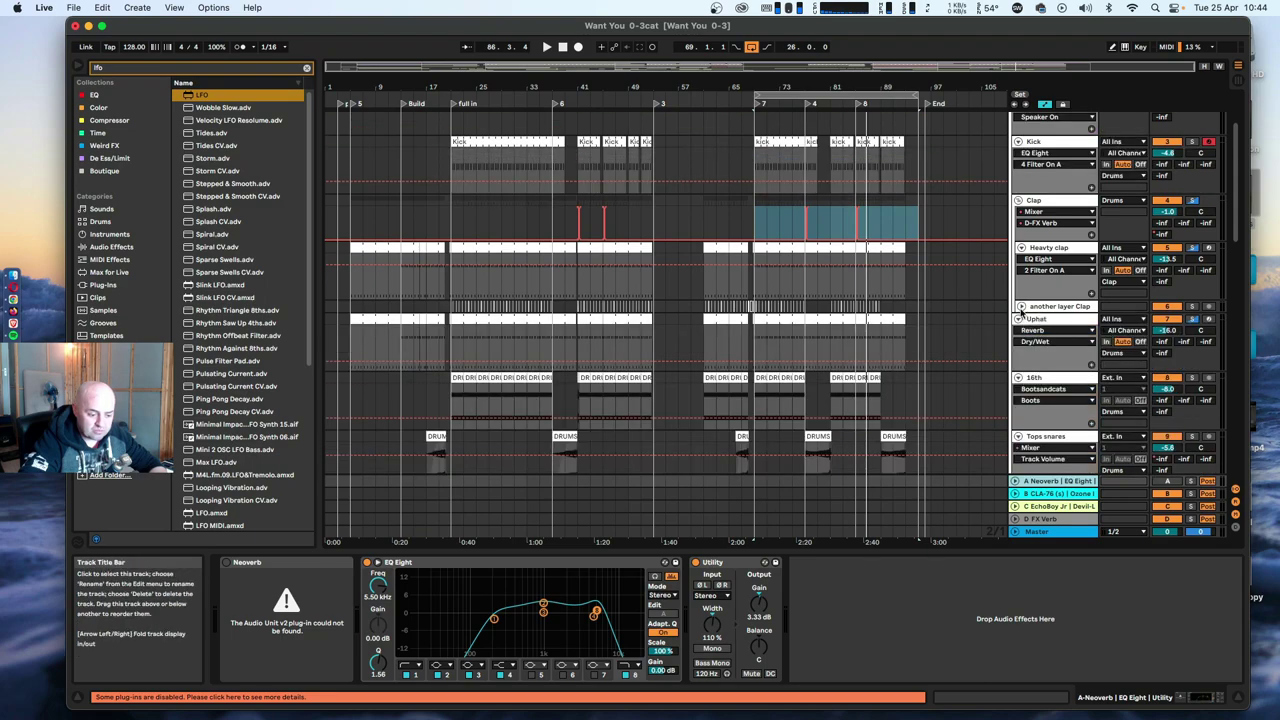
Delete the A-Neoverb send automation on the Tops snares track.
scroll(1070, 310, "up", 3)
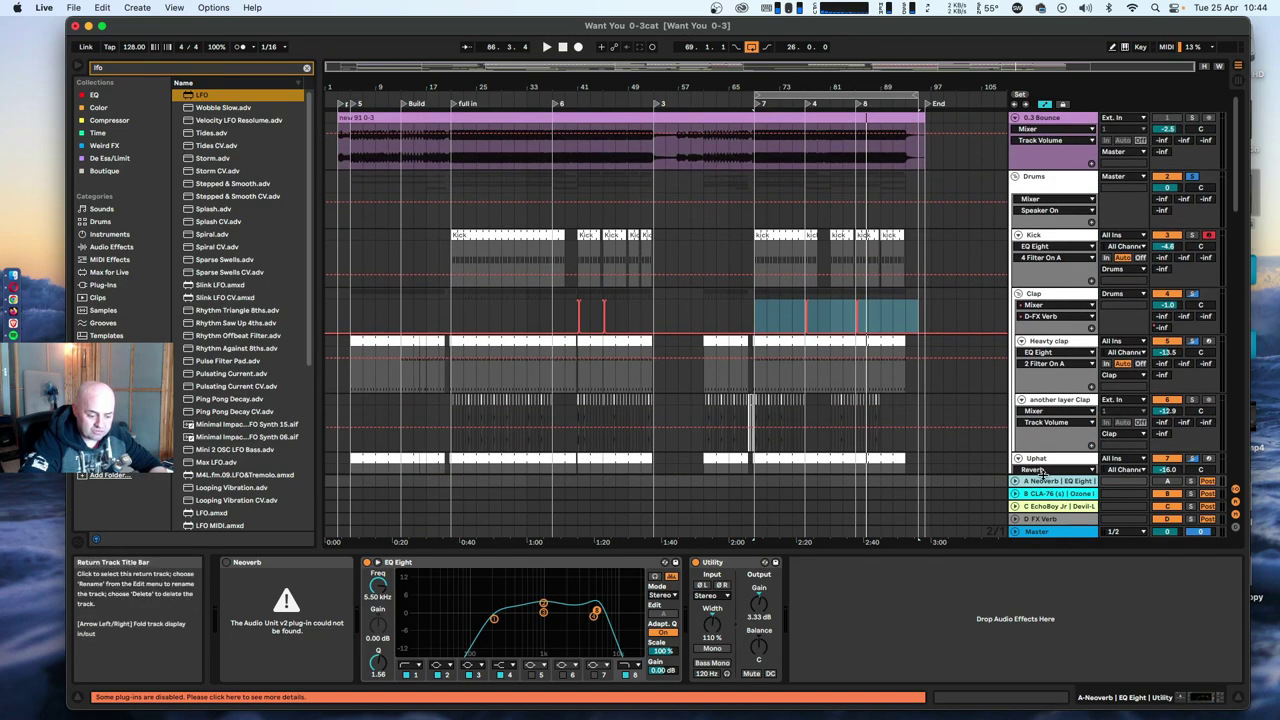
scroll(1050, 278, "down", 8)
scroll(1050, 278, "down", 4)
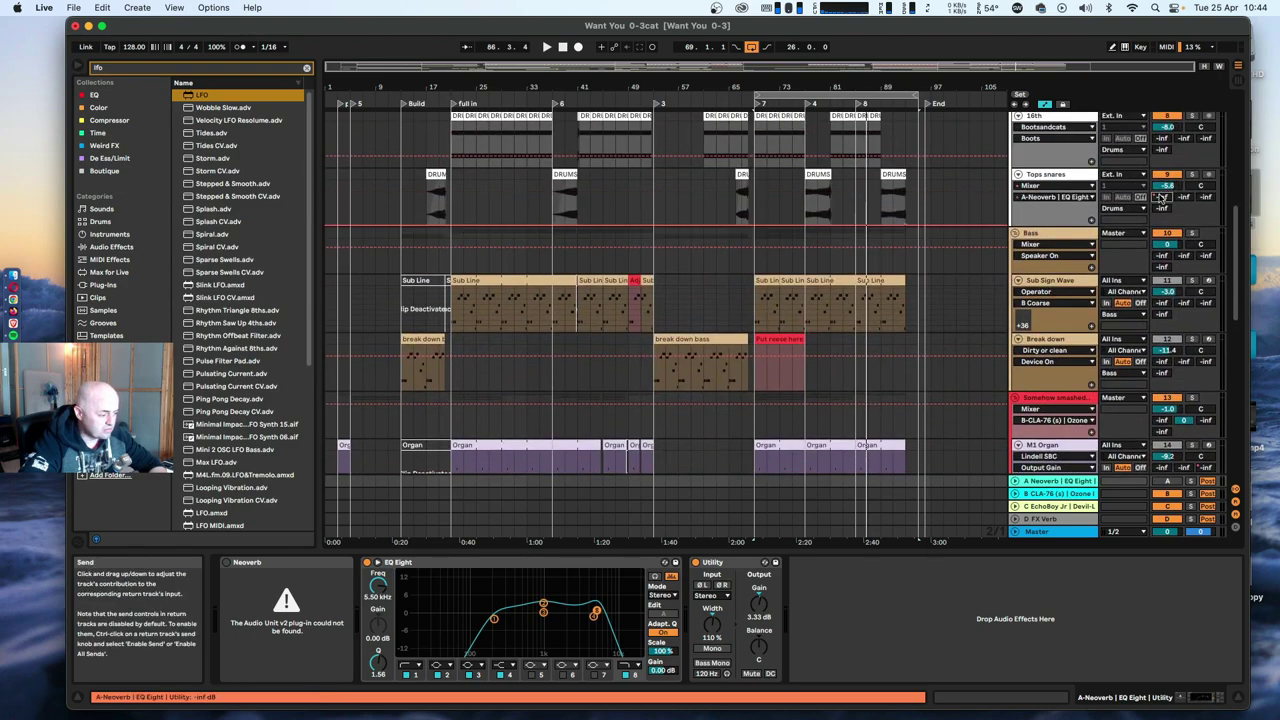
right_click(1160, 197)
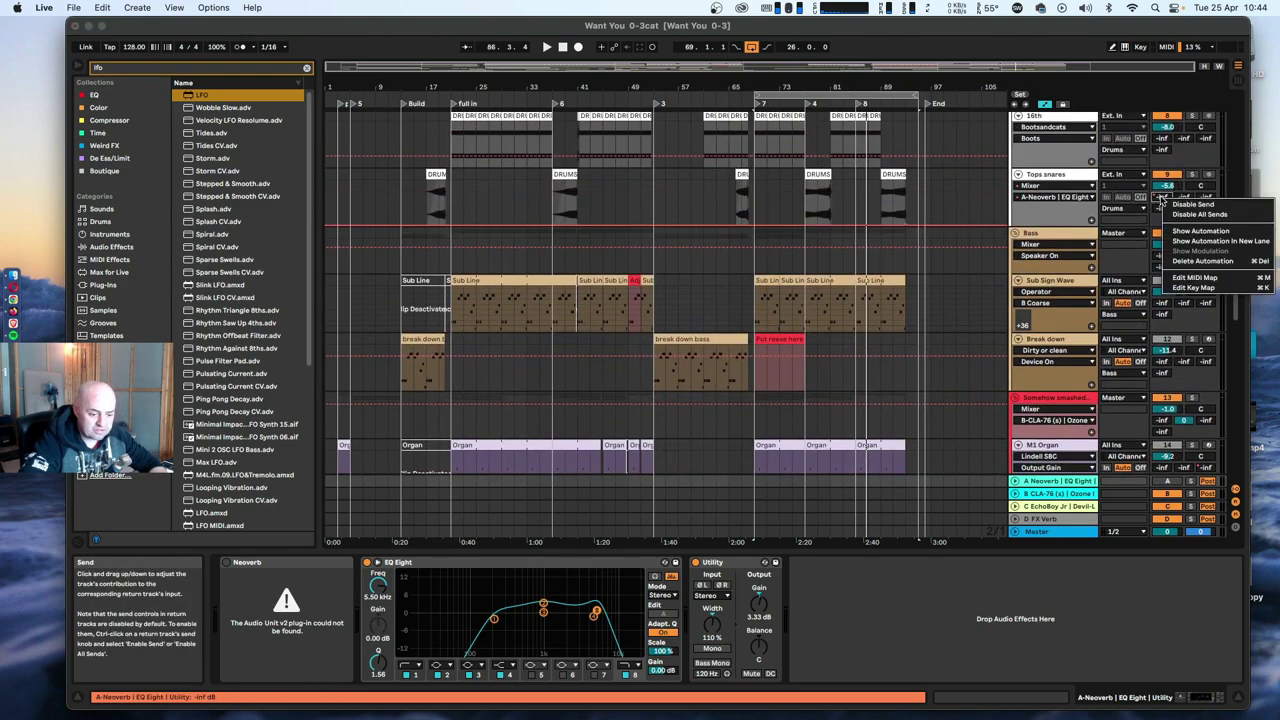
left_click(1185, 261)
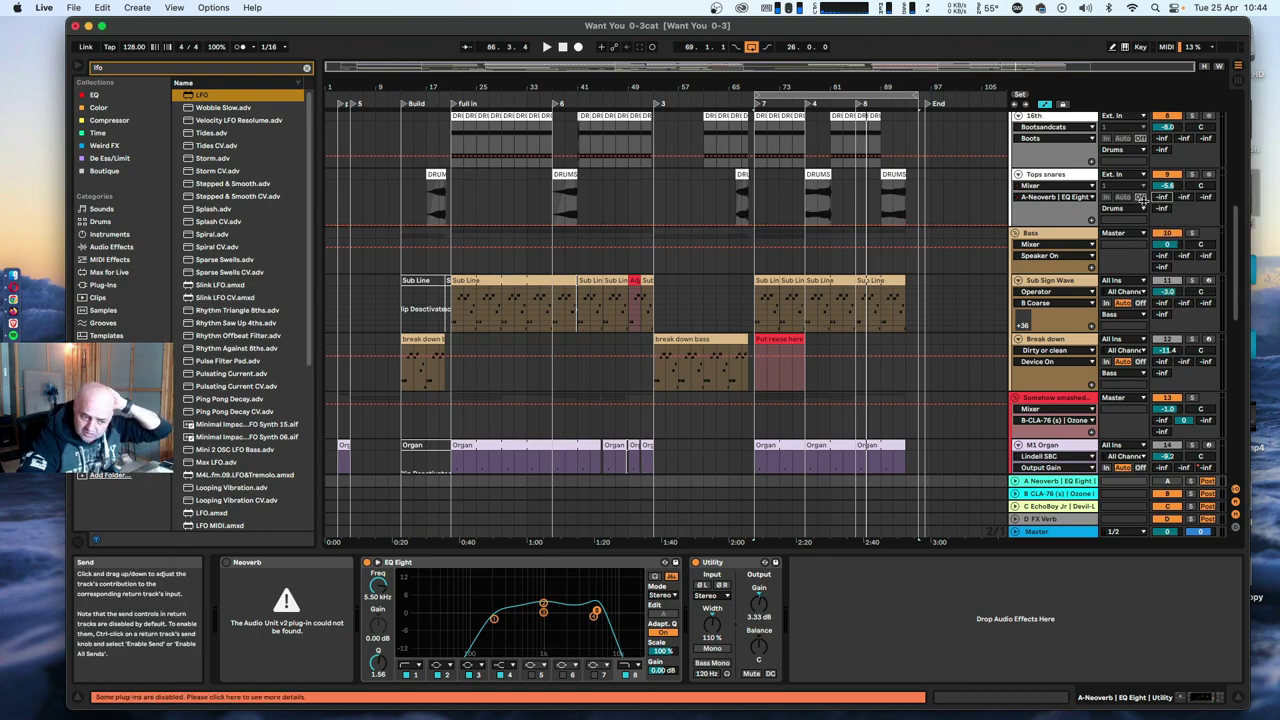
Check the remaining tracks for sends to the Neoverb return, unfolding the middle vocal and chops tracks.
scroll(1078, 228, "down", 10)
scroll(1078, 228, "up", 6)
scroll(1085, 233, "down", 5)
scroll(1085, 233, "down", 4)
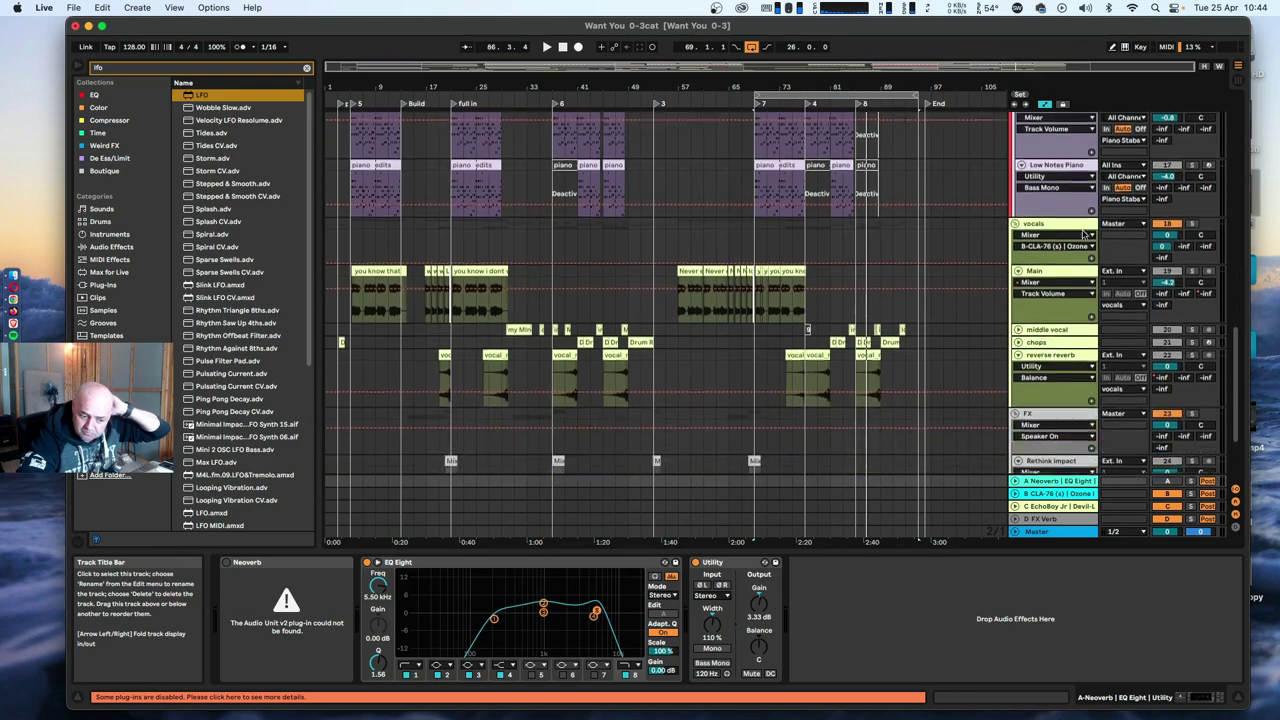
scroll(1052, 245, "down", 1)
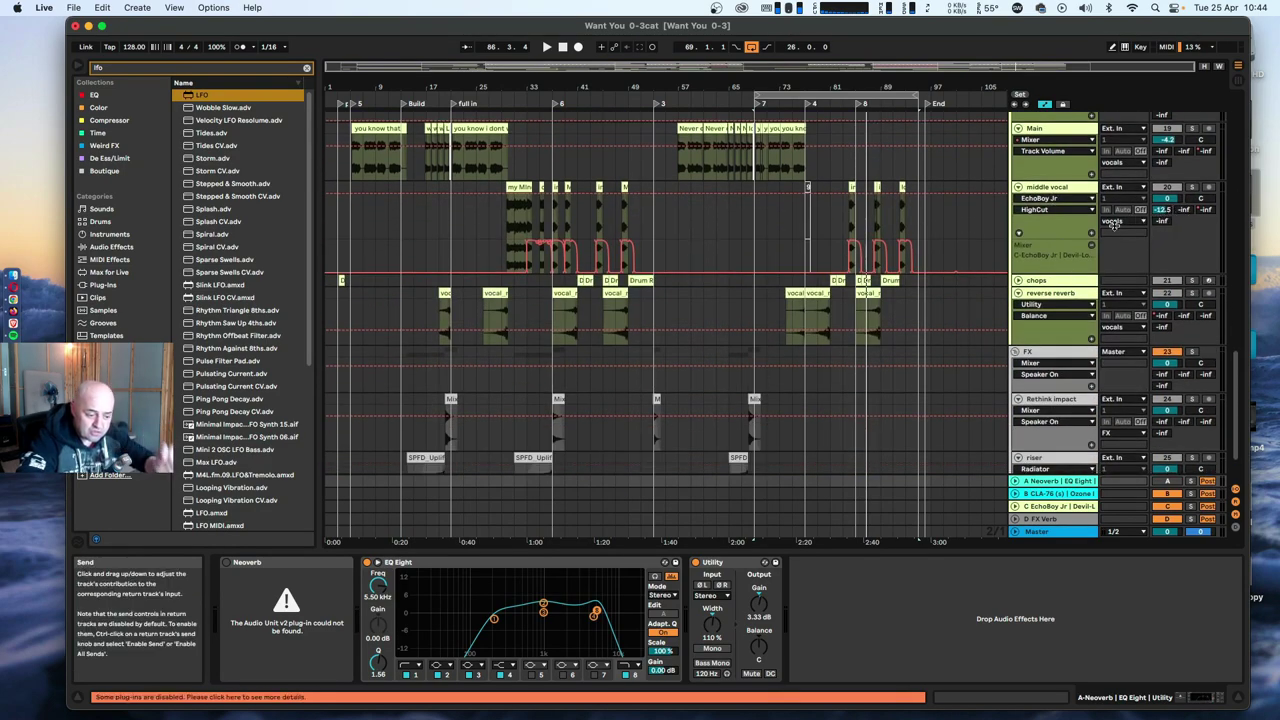
left_click(1018, 281)
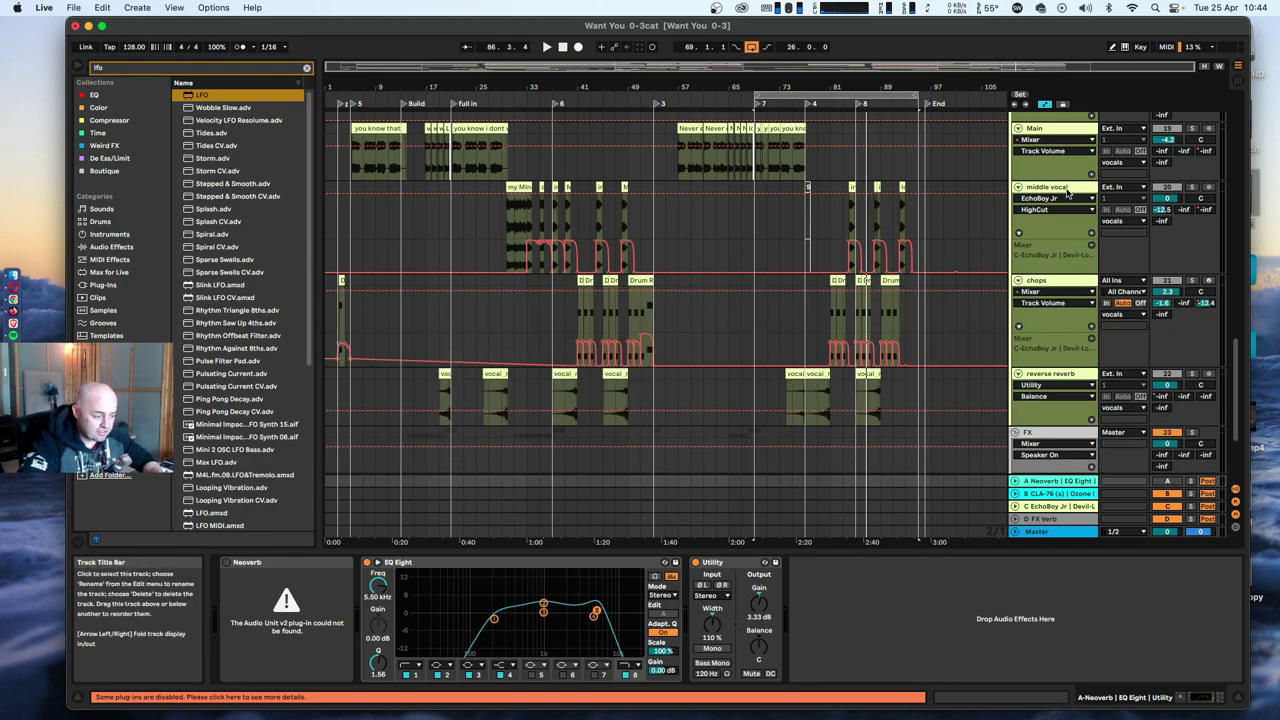
scroll(1067, 195, "down", 3)
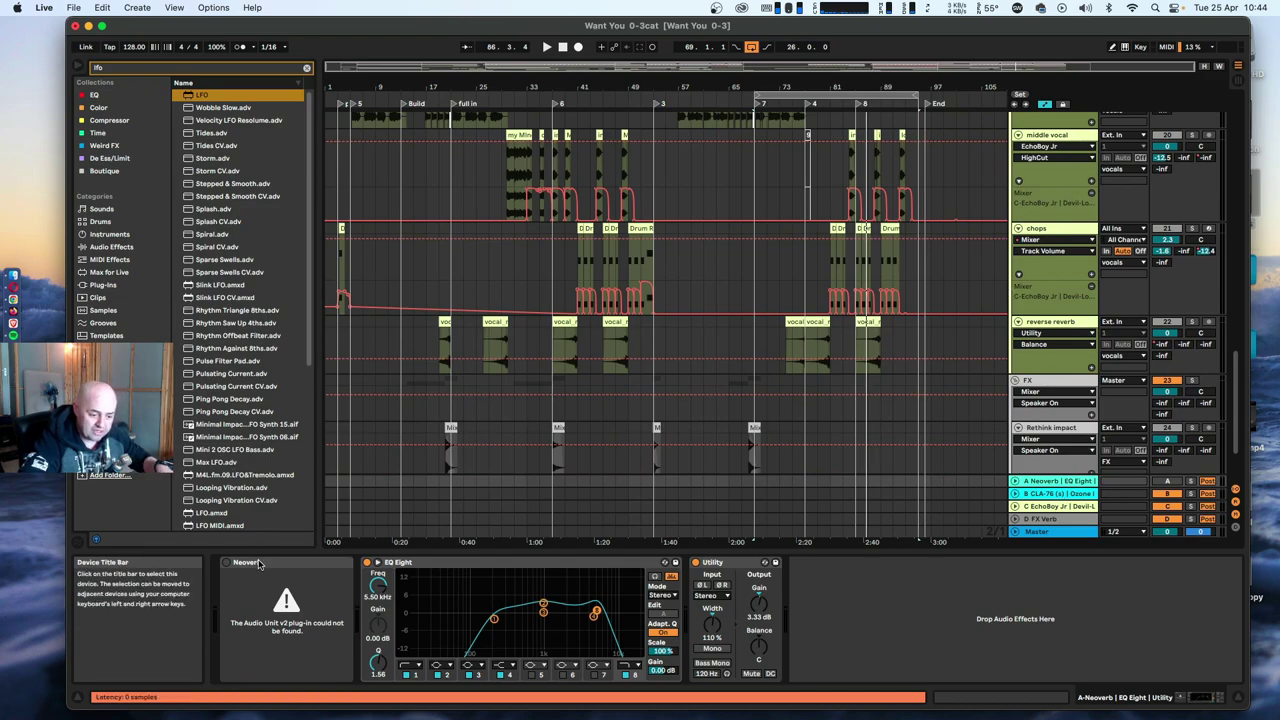
Delete the Neoverb return track and check the Ozone Imager 2 plug-in on the CLA-76 return.
scroll(1022, 366, "up", 3)
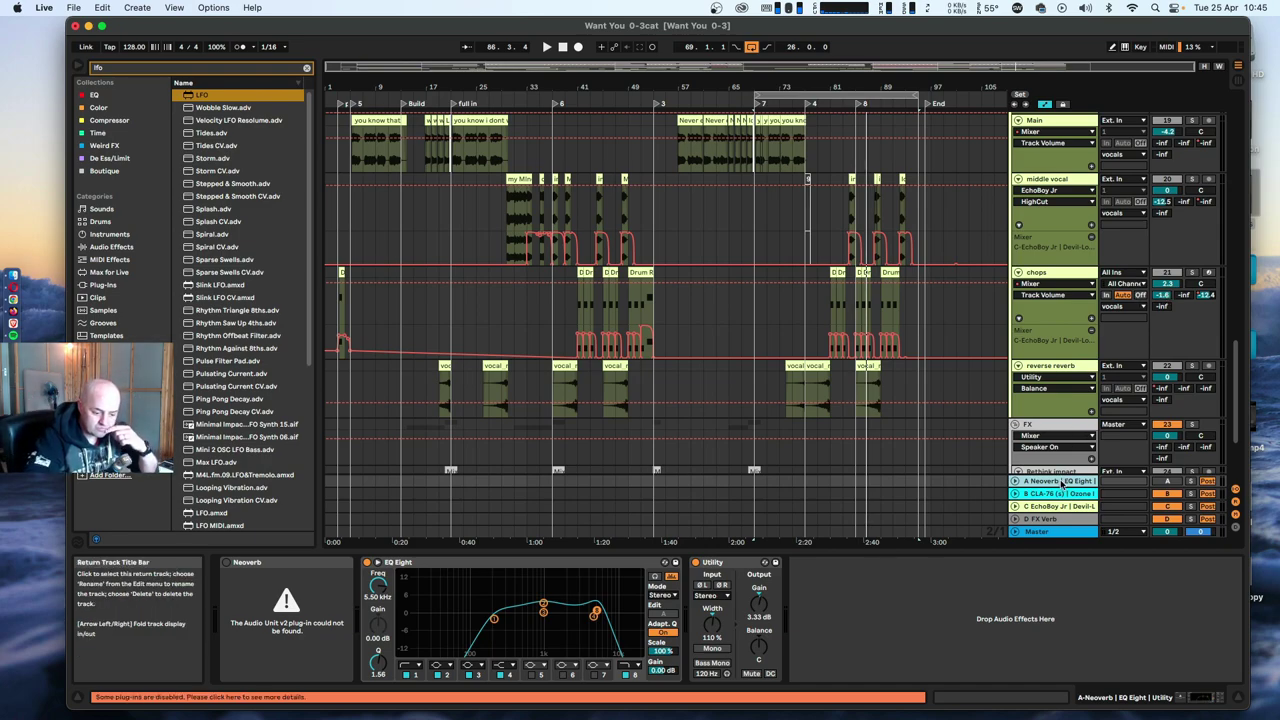
key("Delete")
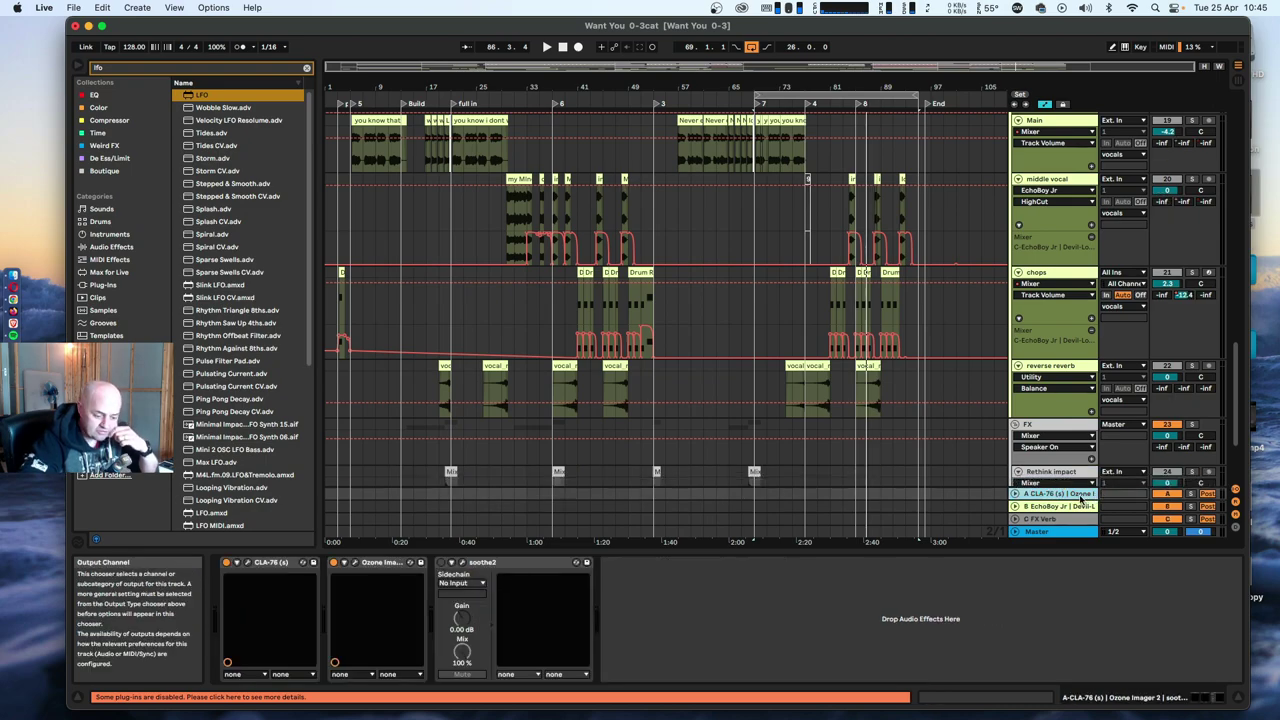
left_click(355, 563)
left_click(355, 565)
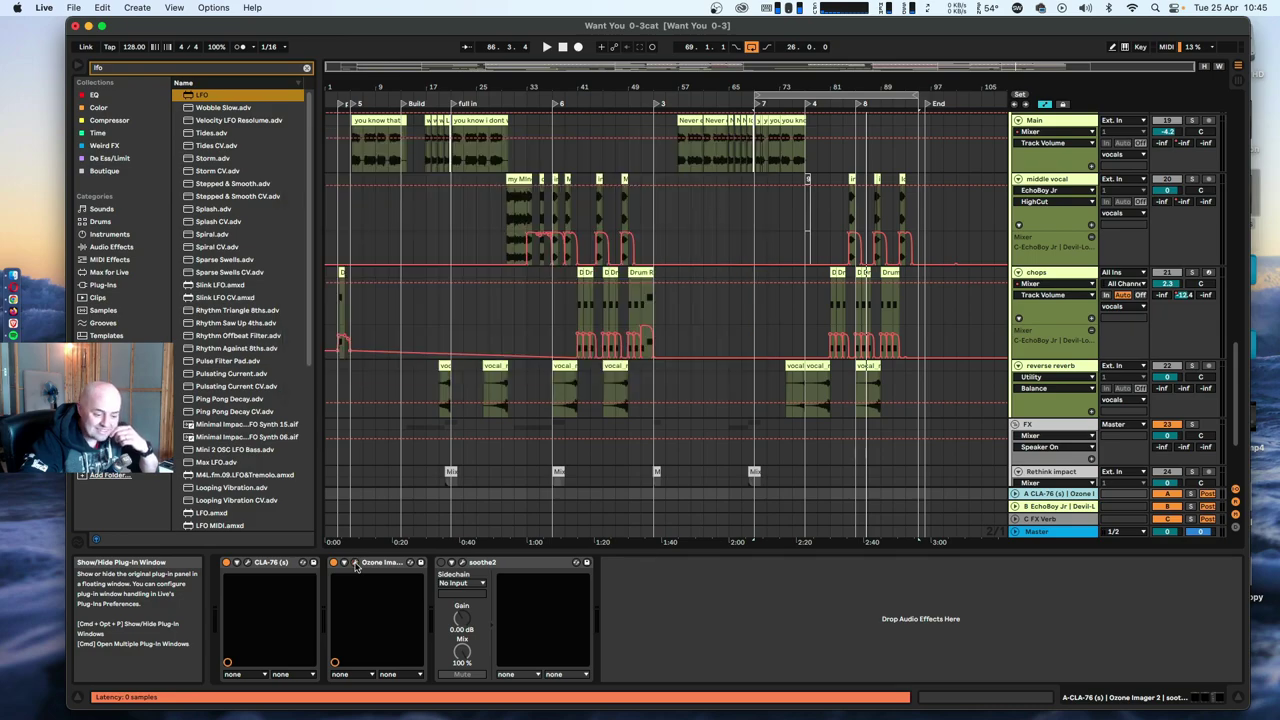
Show the B-EchoBoy Jr send automation on the chops, middle vocal and Main vocal tracks.
left_click(1189, 296)
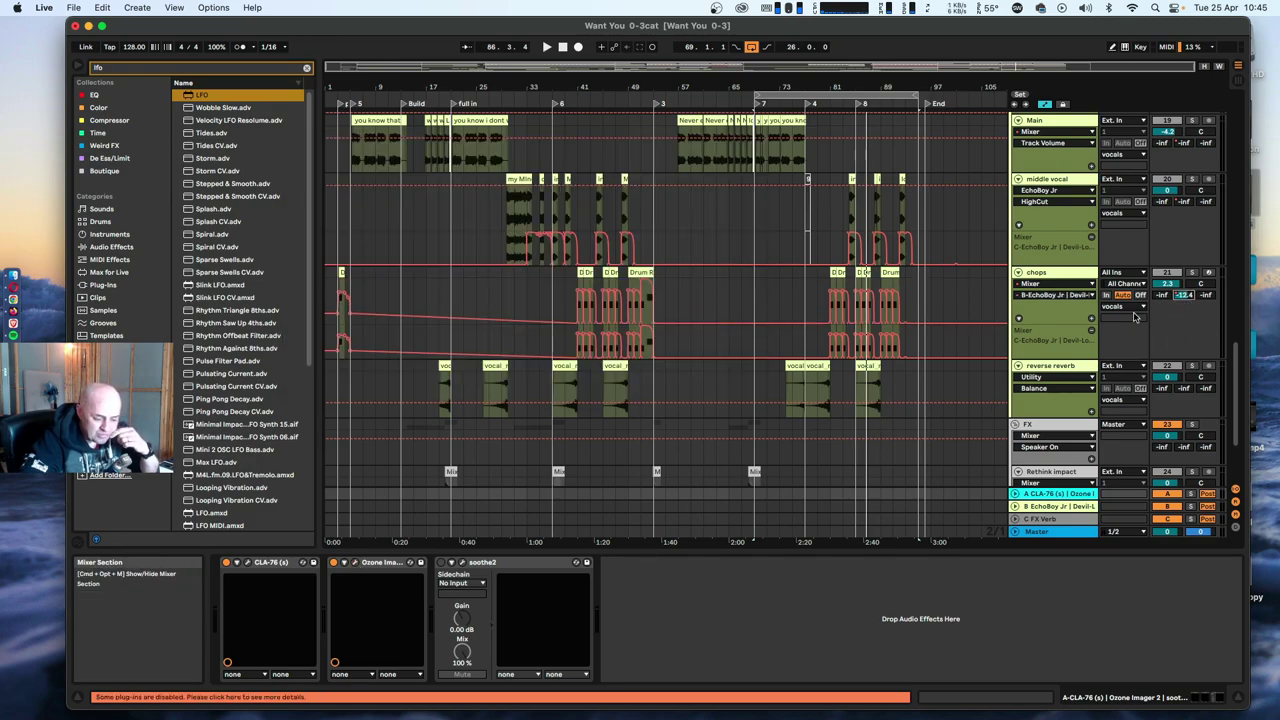
scroll(1135, 316, "up", 3)
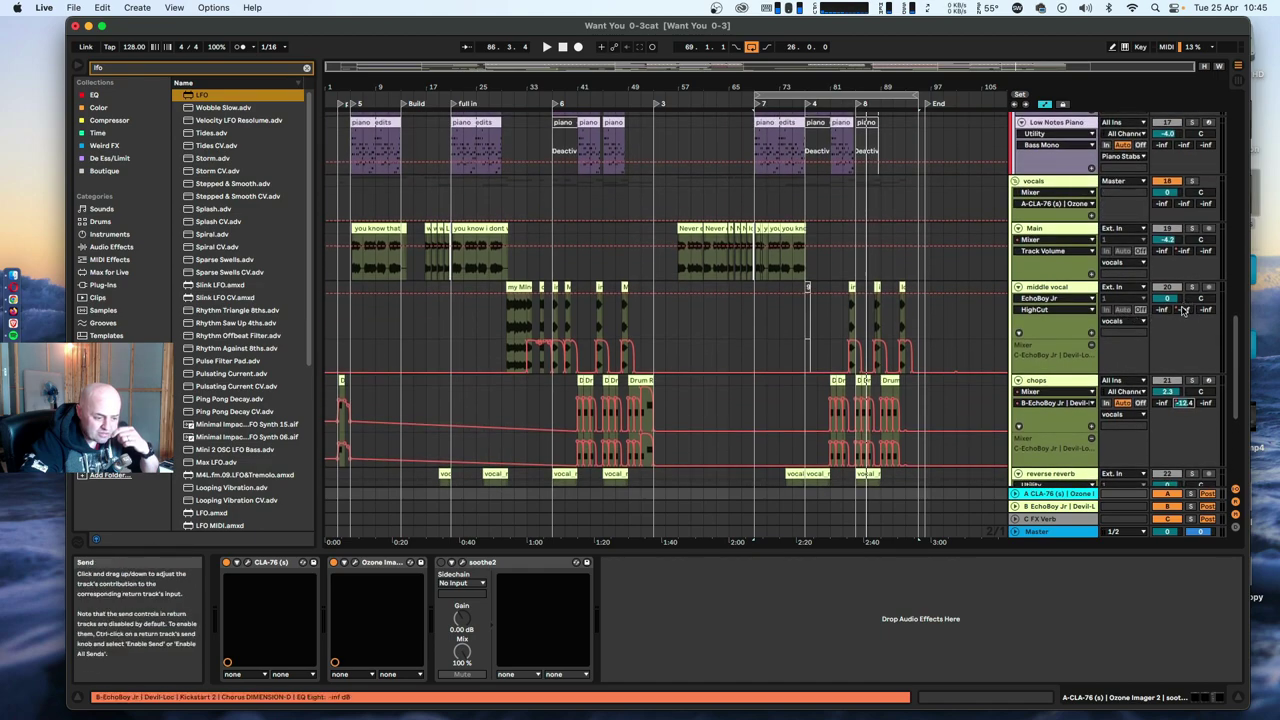
scroll(1190, 290, "up", 1)
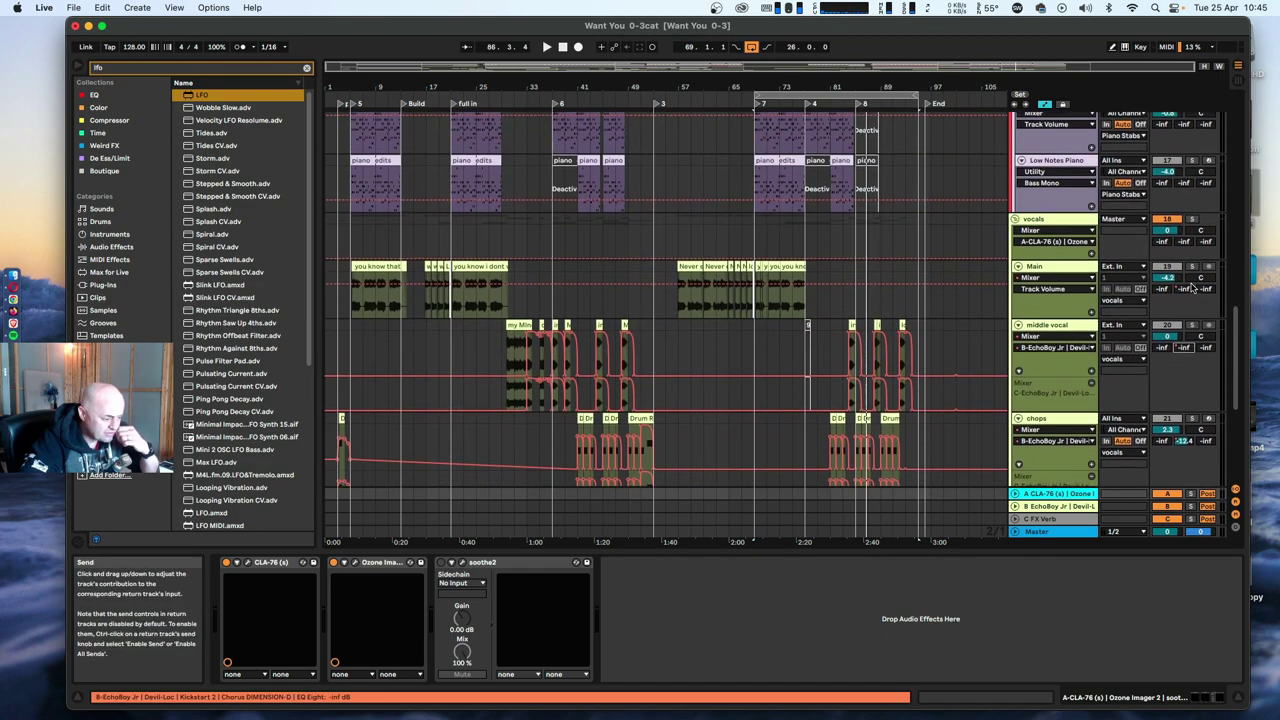
left_click(1184, 289)
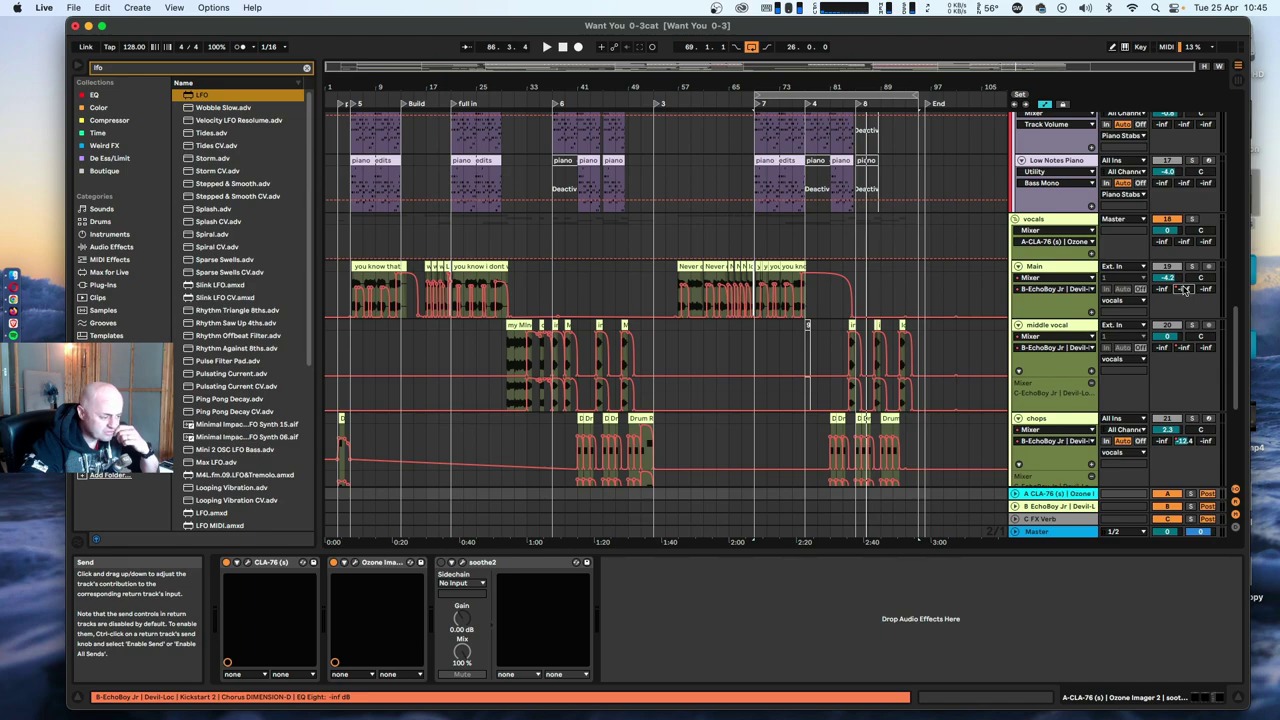
scroll(1184, 289, "up", 1)
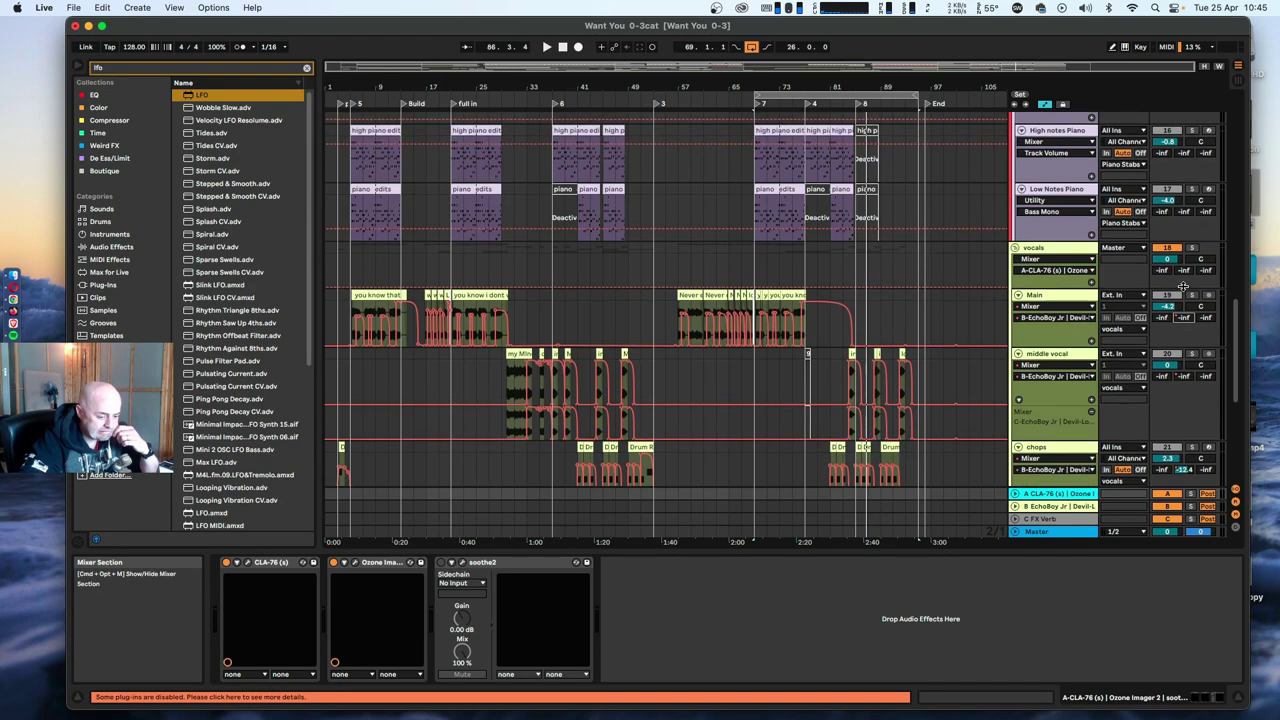
Check the sends on the remaining tracks, from the FX group up to the drums and back to the Somehow smashed group.
scroll(1175, 335, "down", 6)
scroll(1175, 335, "down", 3)
scroll(1157, 398, "up", 12)
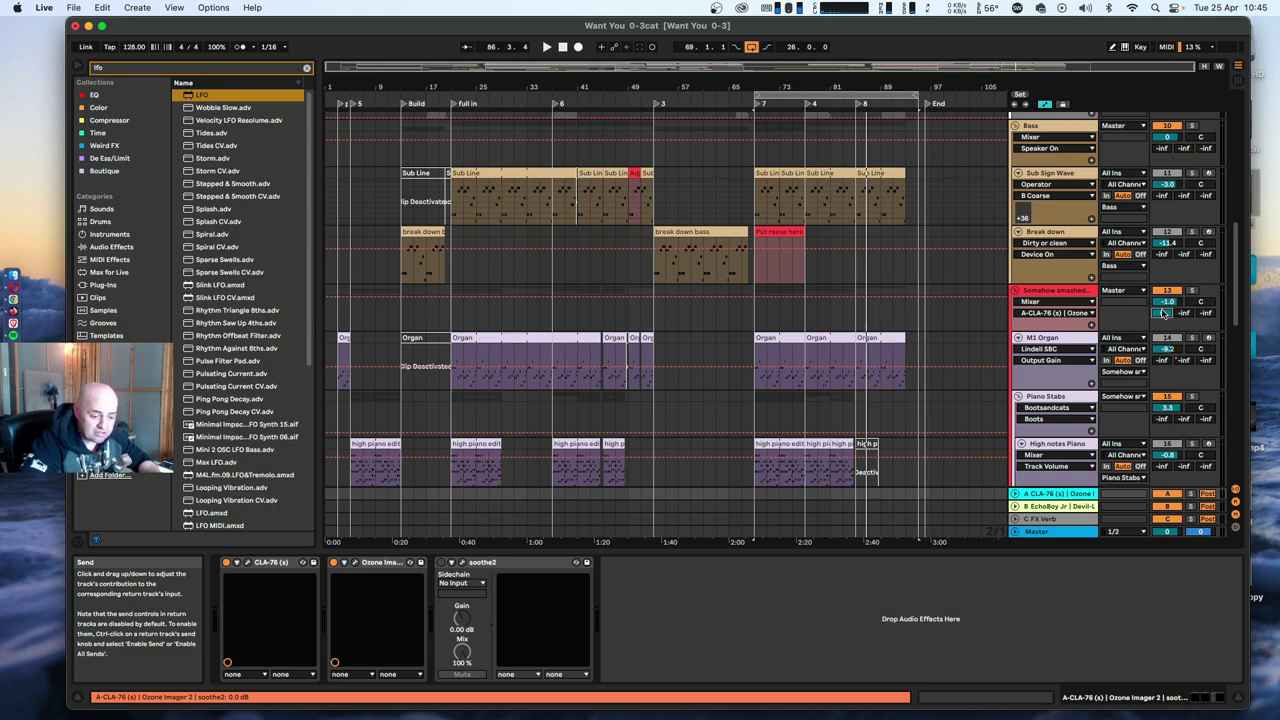
scroll(1163, 313, "up", 10)
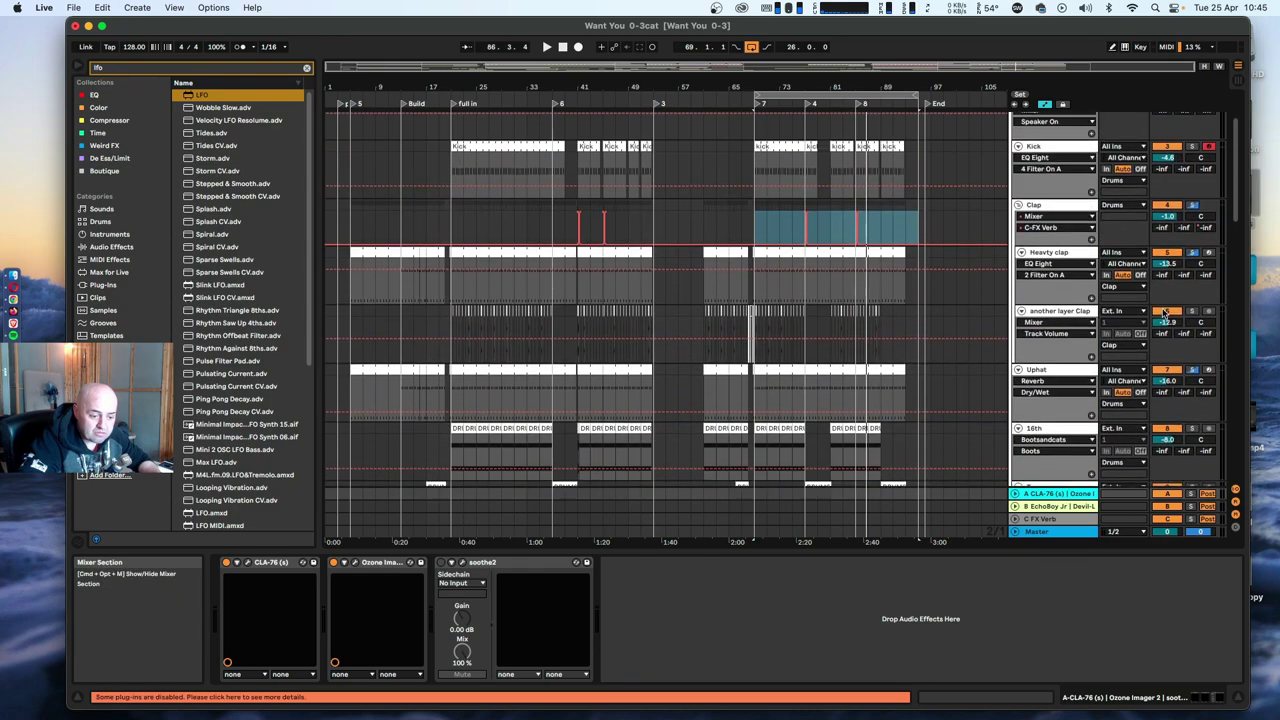
scroll(1150, 312, "down", 10)
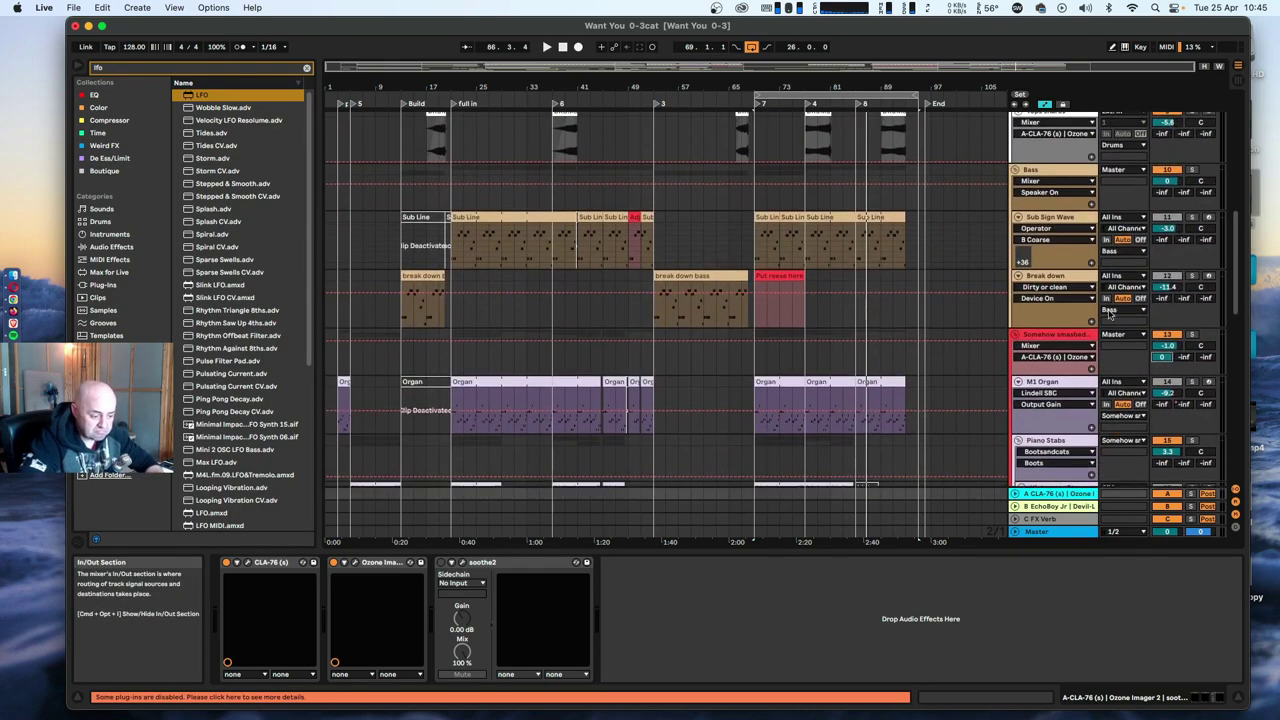
scroll(1104, 308, "down", 5)
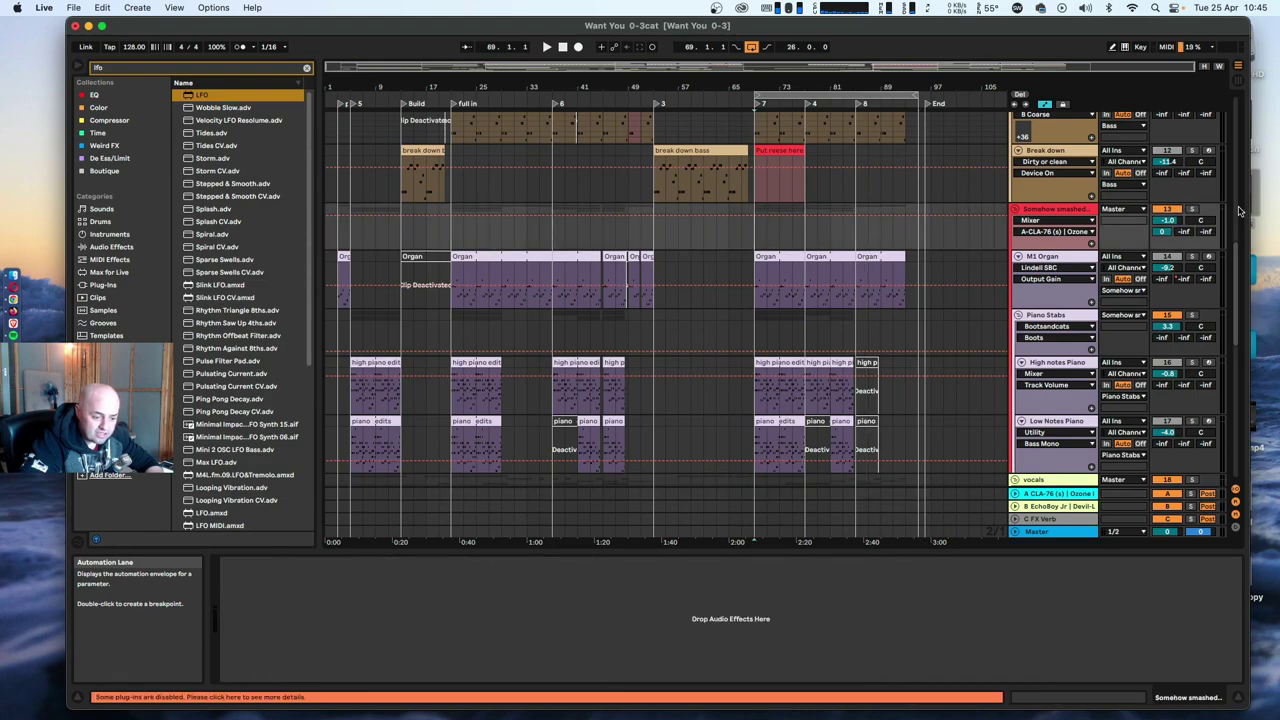
Solo the Somehow smashed group, play it from bar 69 to compare it with the CLA-76 return, and select that return.
left_click(1192, 209)
key("space")
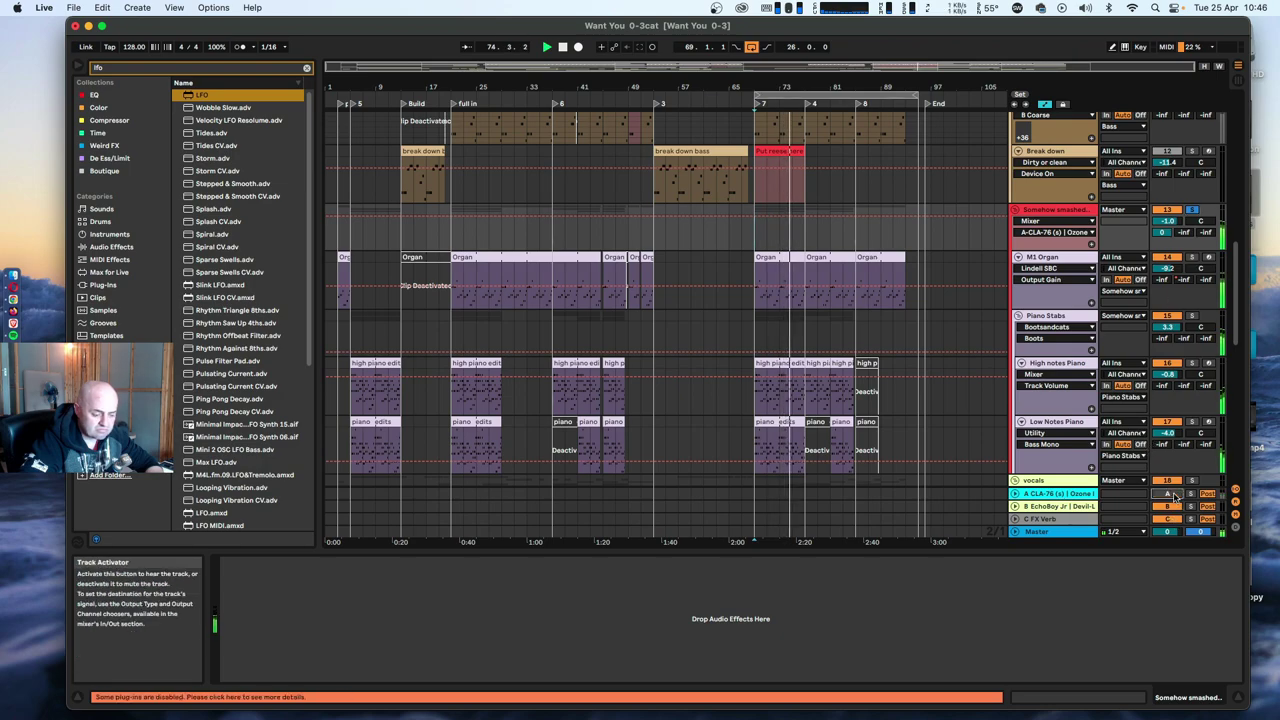
left_click(1070, 494)
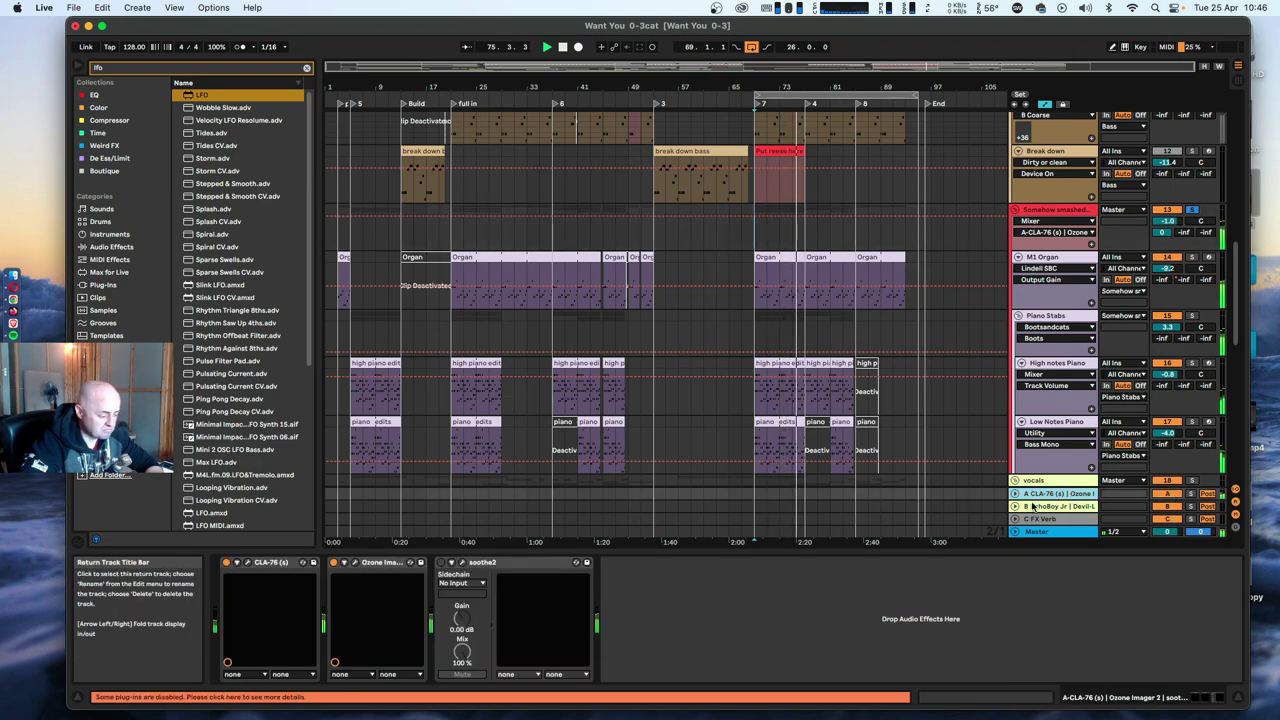
key("space")
Inspect the Ozone Imager 2 and CLA-76 plug-in windows on the return during playback, close both, and select the soothe2 device.
left_click(353, 564)
key("space")
left_click(247, 564)
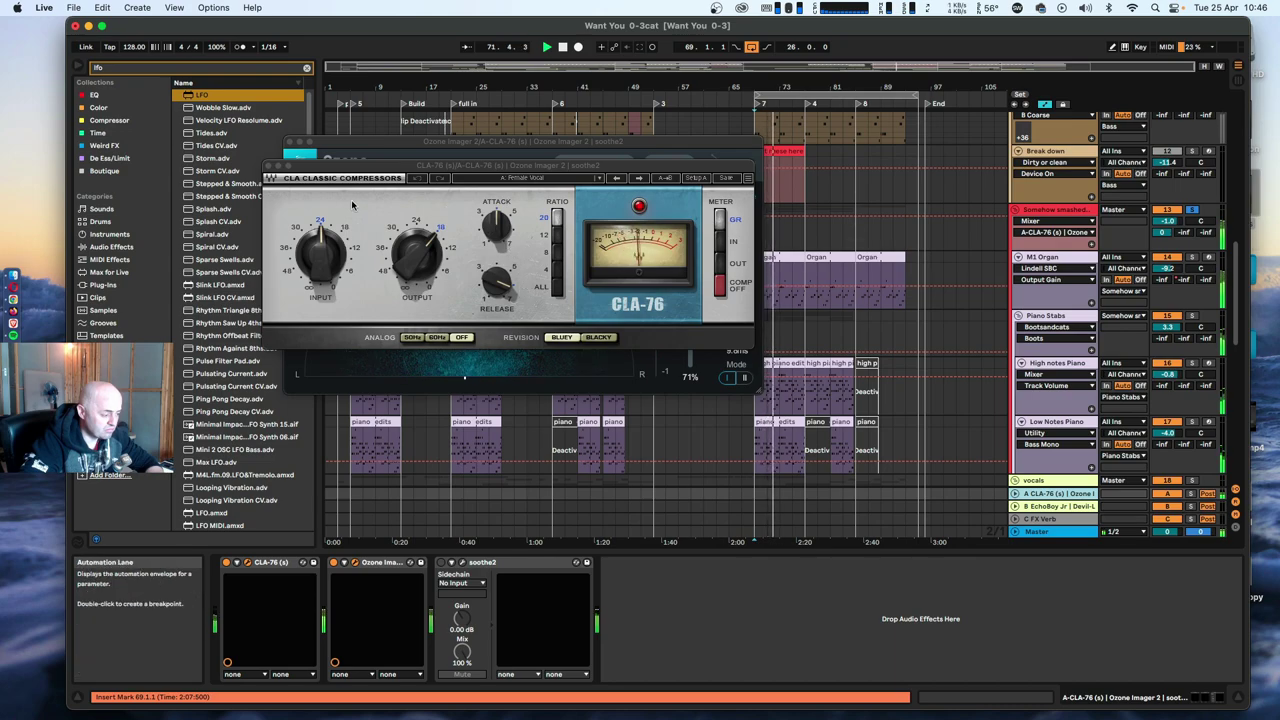
left_click(268, 167)
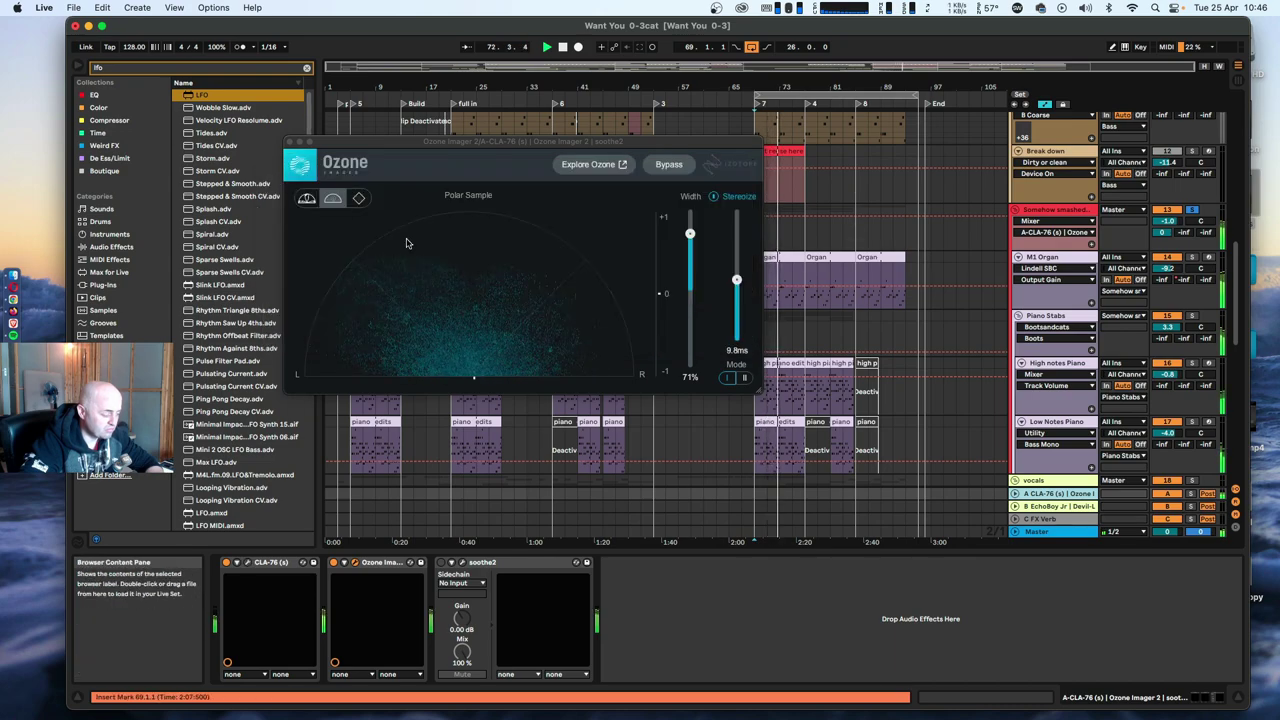
left_click(288, 143)
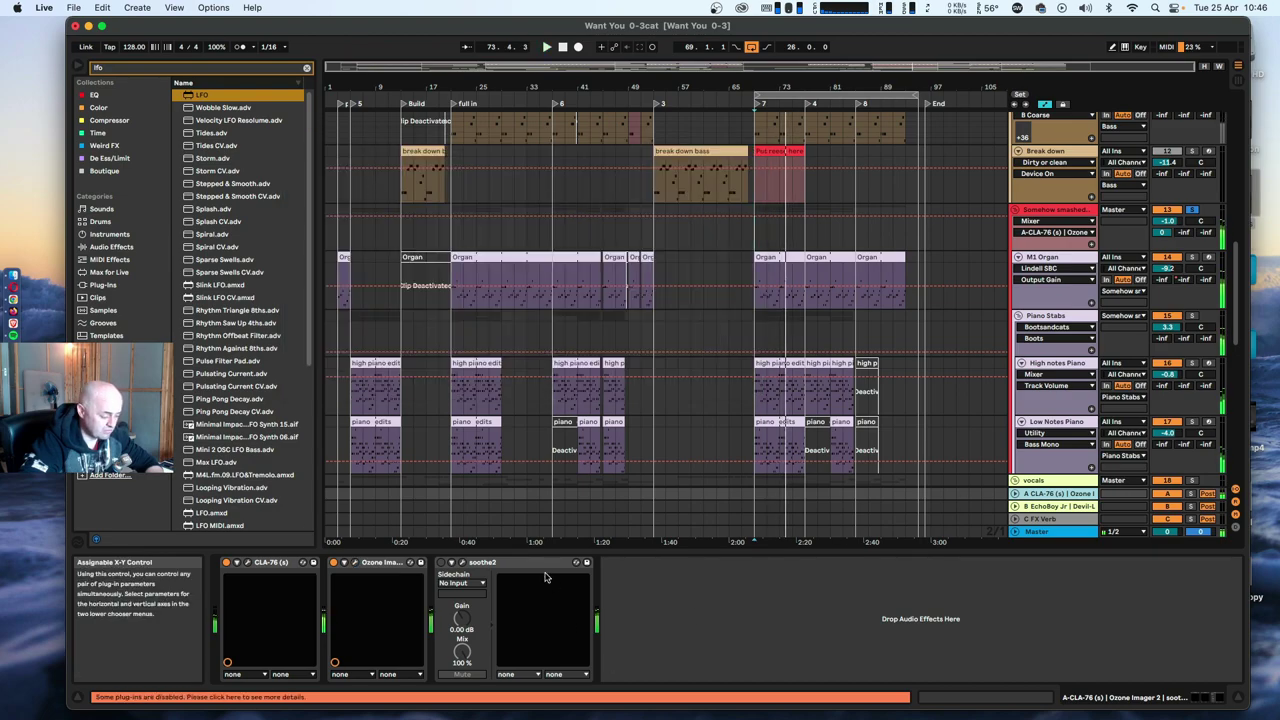
left_click(546, 564)
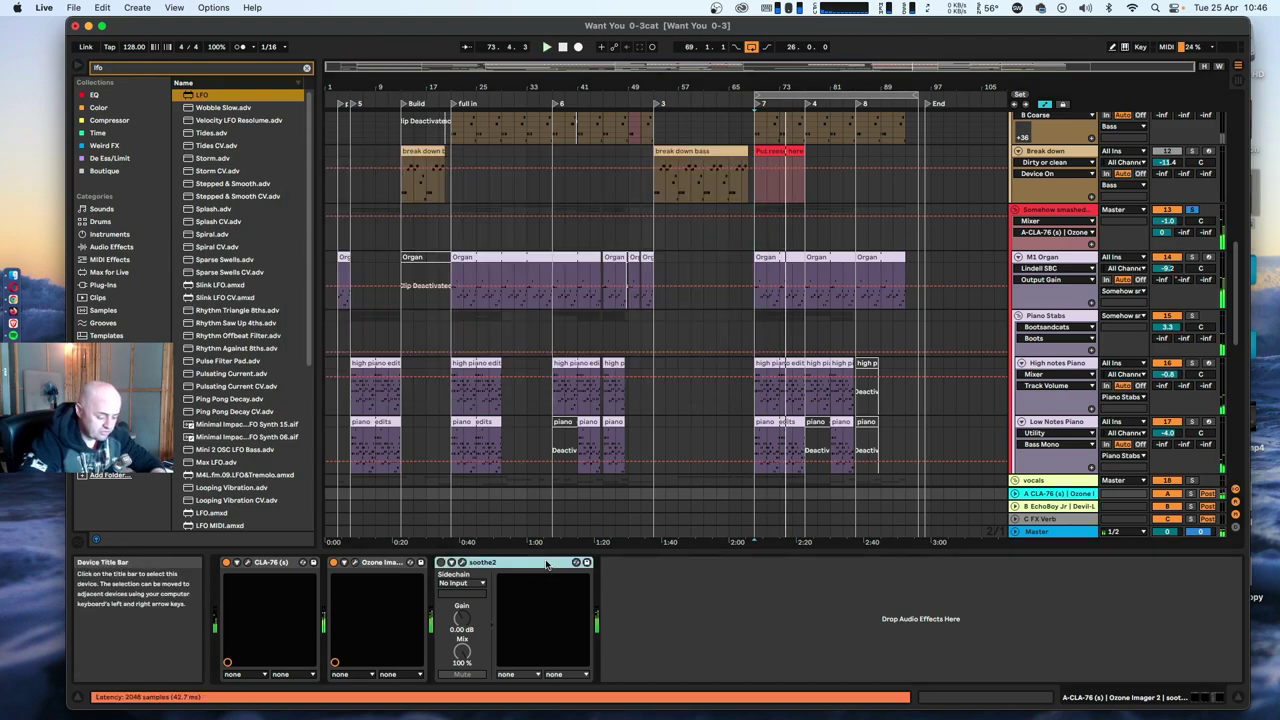
Examine the M1 Organ track's device chain from M1 to Lindell SBC while the loop plays.
left_click(1048, 260)
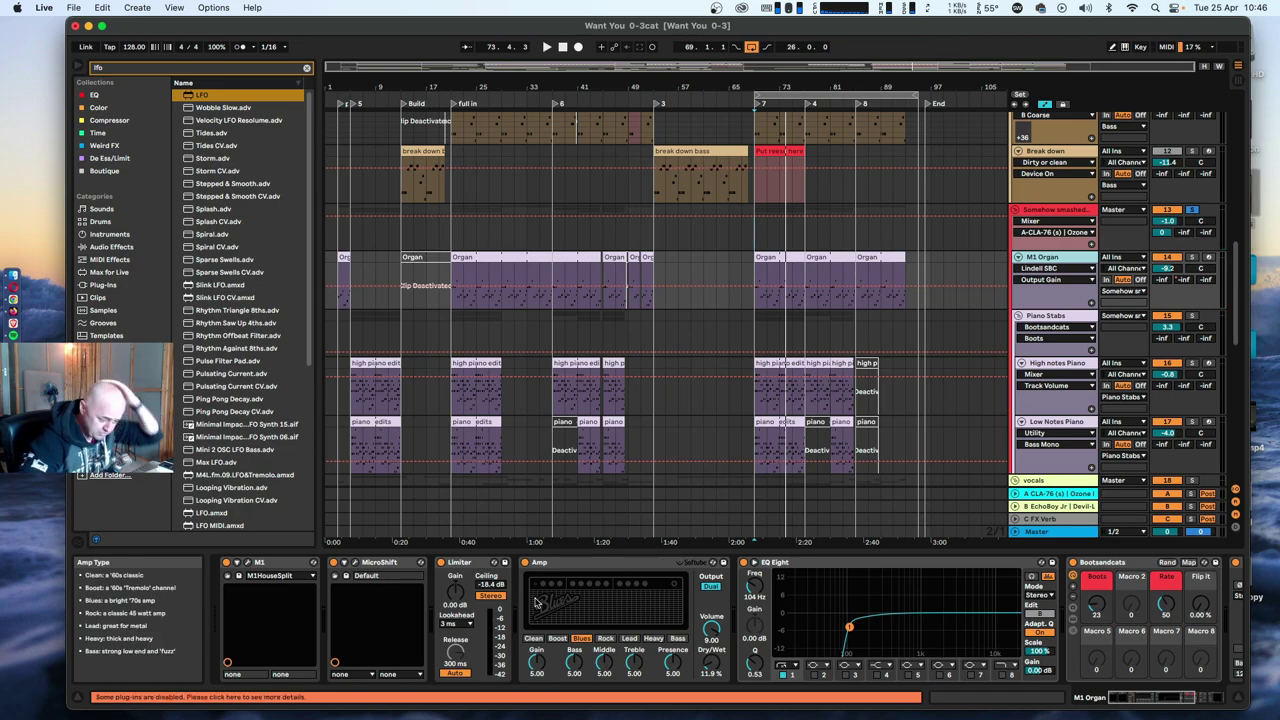
scroll(541, 607, "right", 5)
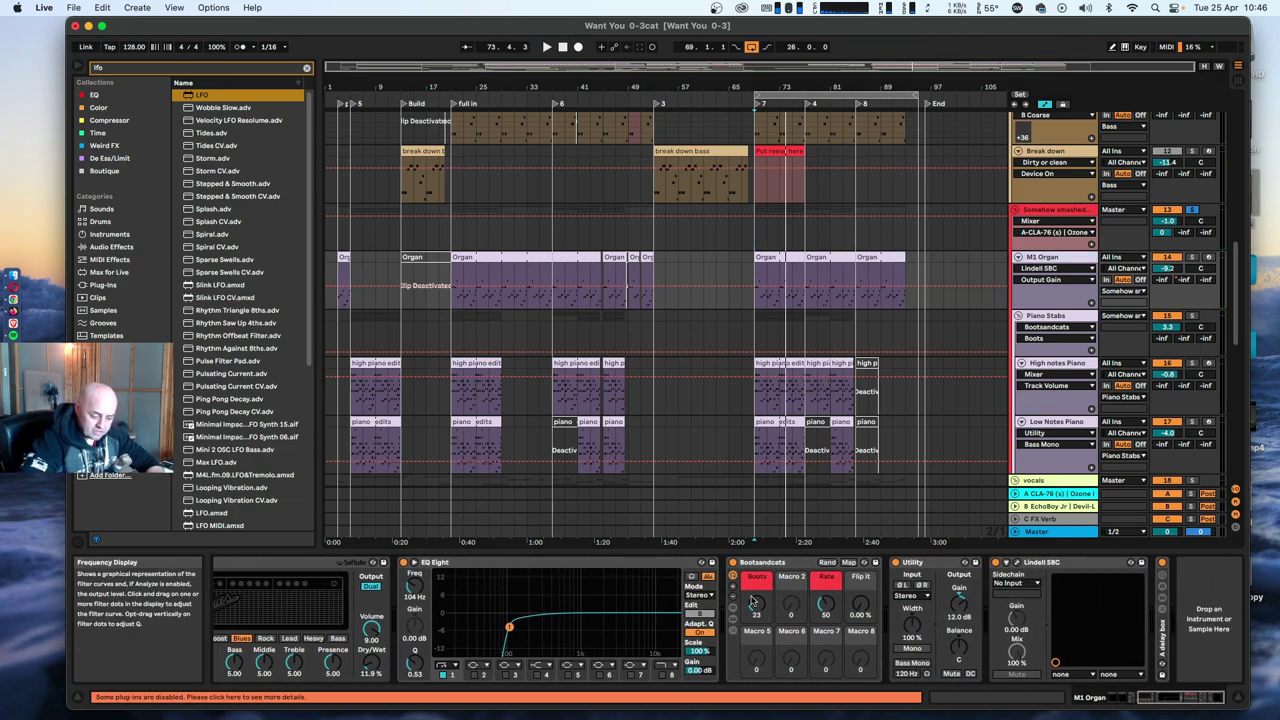
scroll(1022, 636, "left", 5)
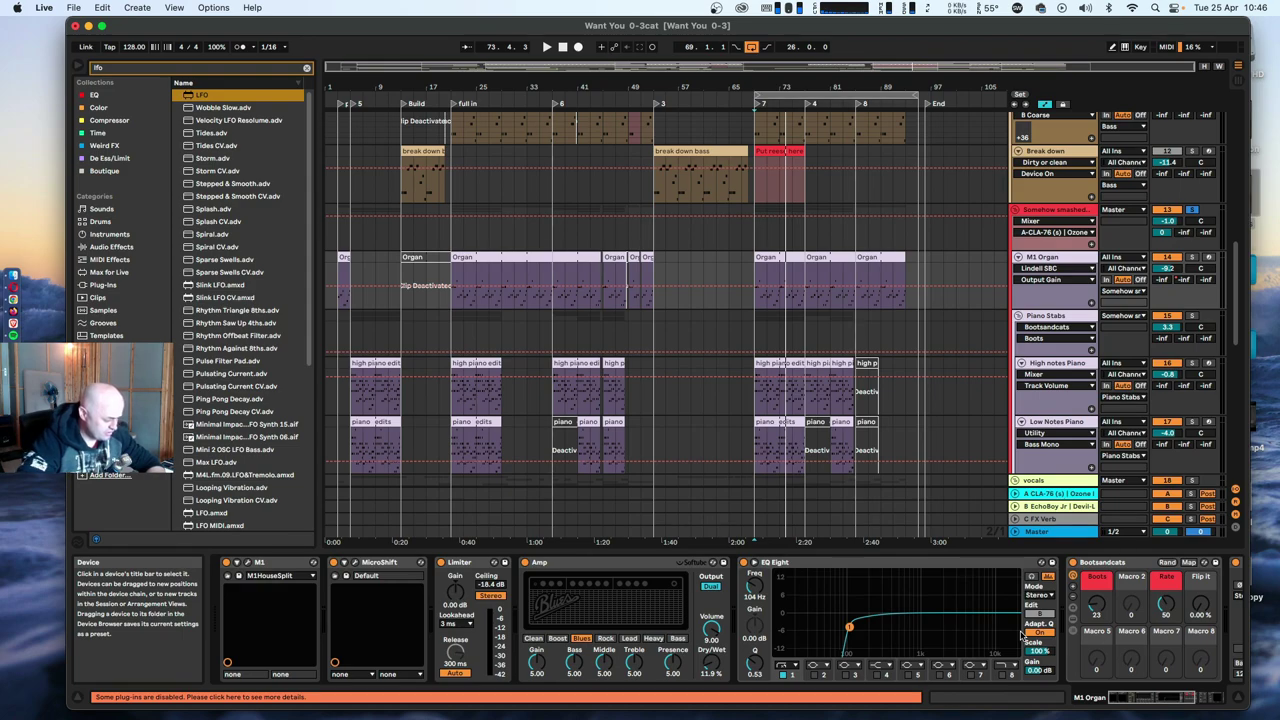
scroll(1021, 636, "right", 1)
key("space")
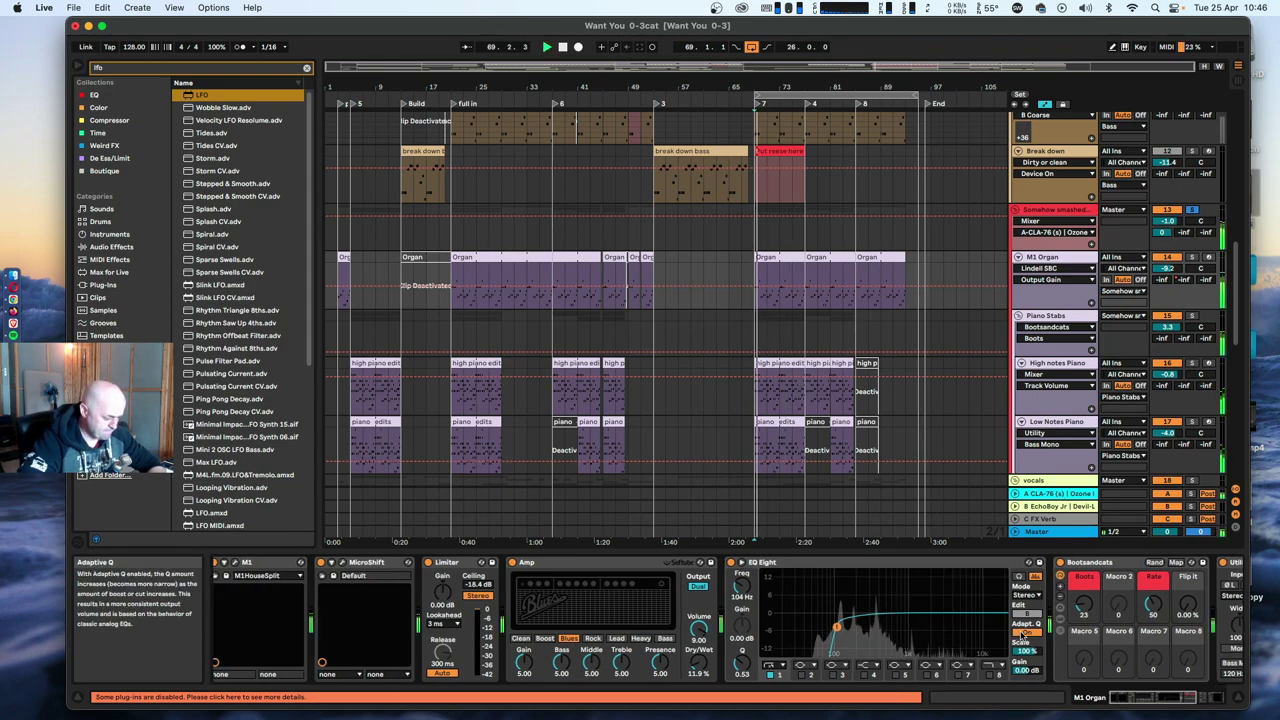
scroll(1022, 636, "right", 3)
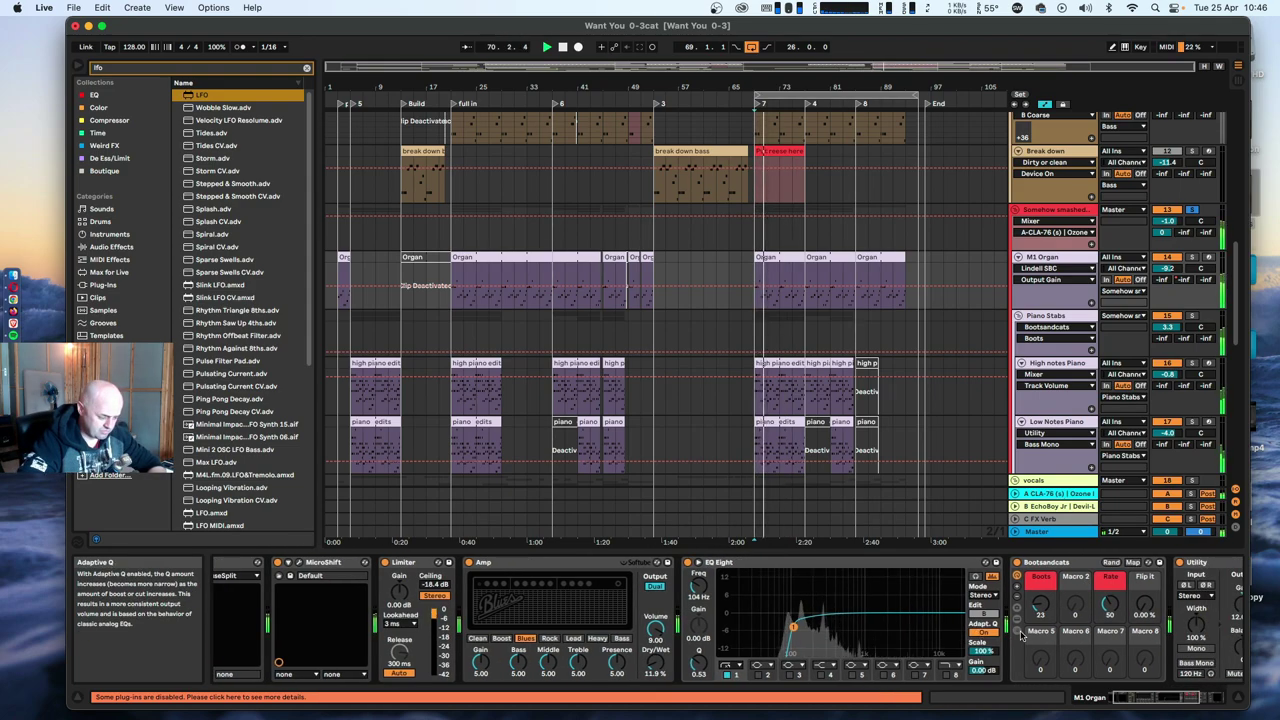
scroll(1022, 636, "right", 3)
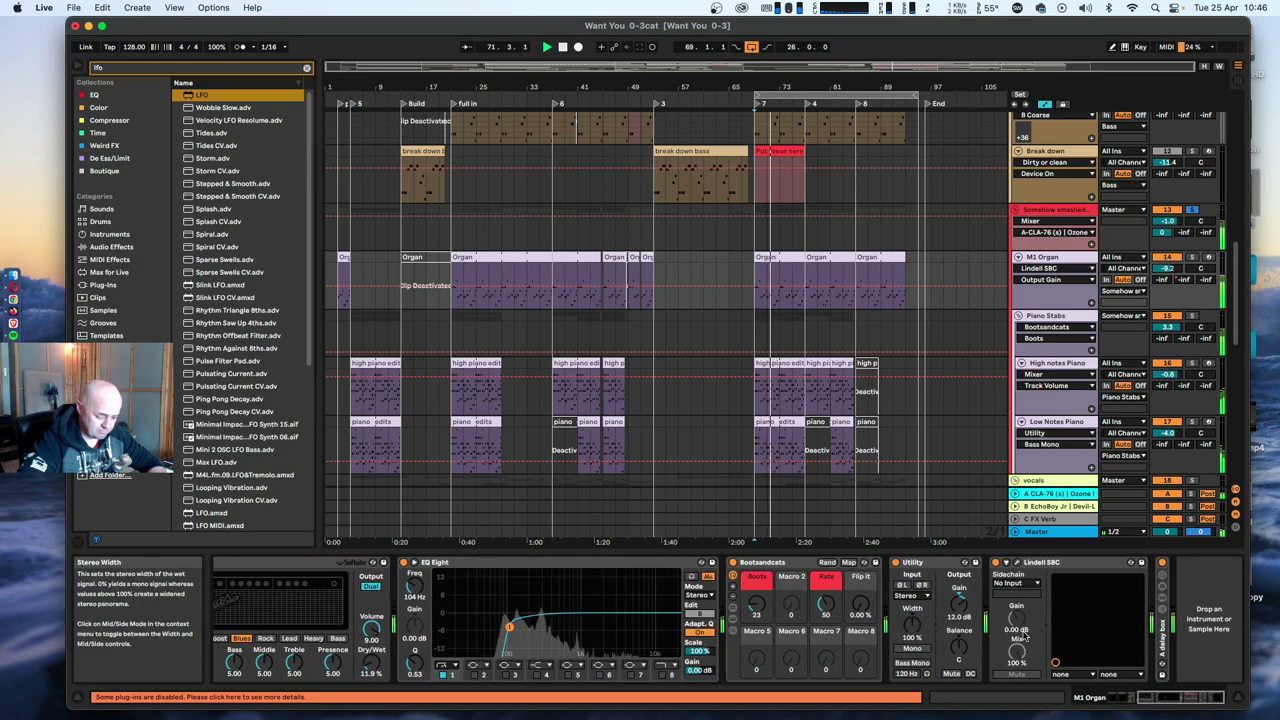
Add an EQ Eight after Lindell SBC on the M1 Organ track and switch off its band 8.
left_click(163, 70)
type("eq")
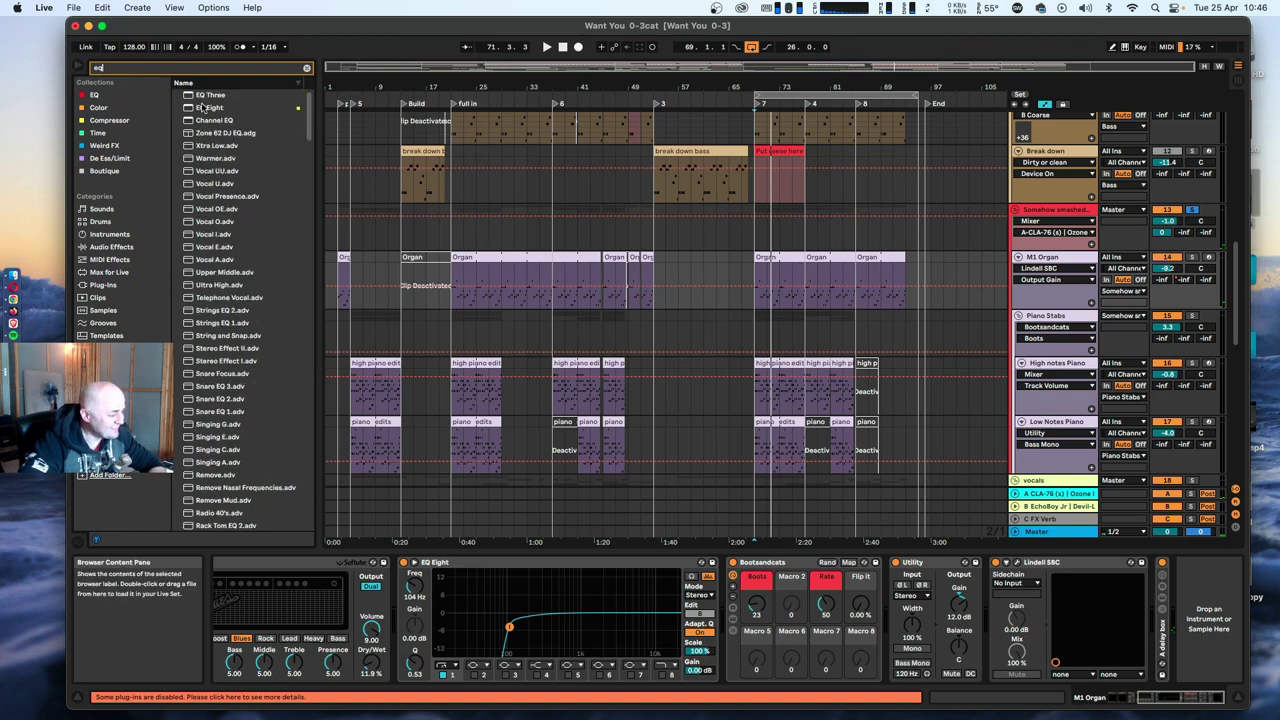
left_click_drag(1105, 636, 1106, 638)
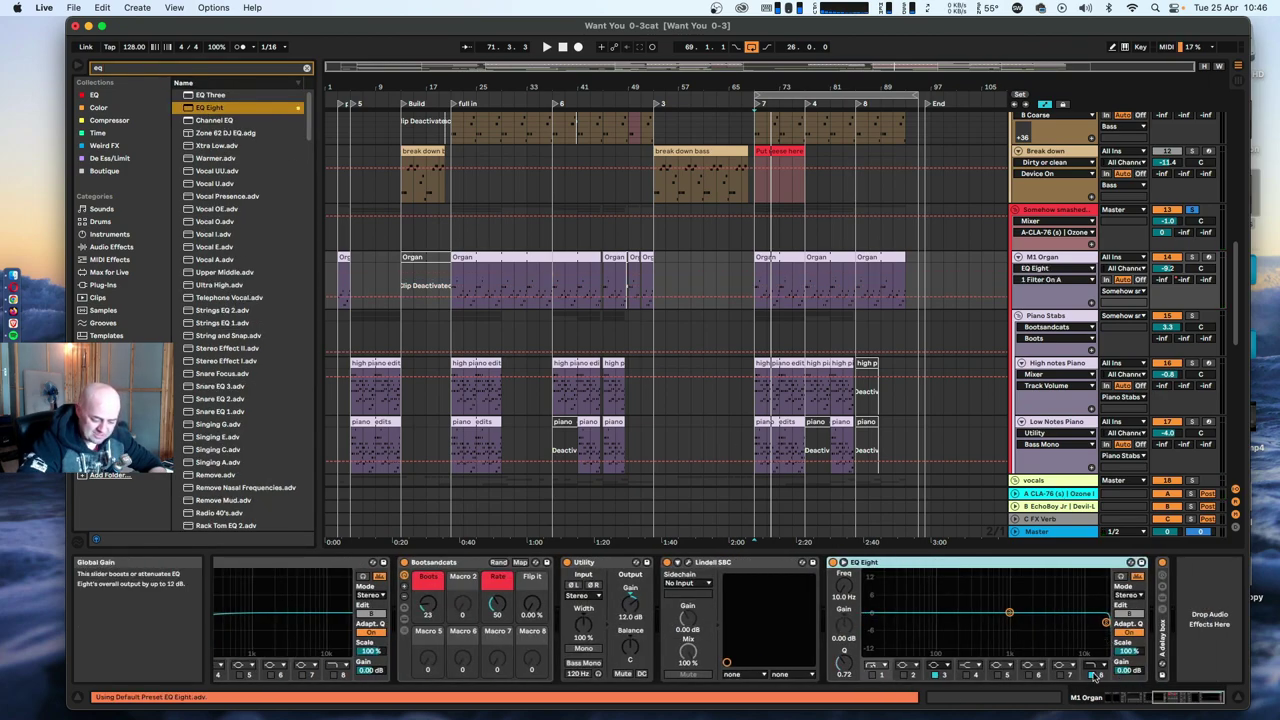
left_click(1093, 671)
Try a 7.31 dB boost at 4.95 kHz on band 3 of the new EQ Eight, disable the band, and delete the device.
key("space")
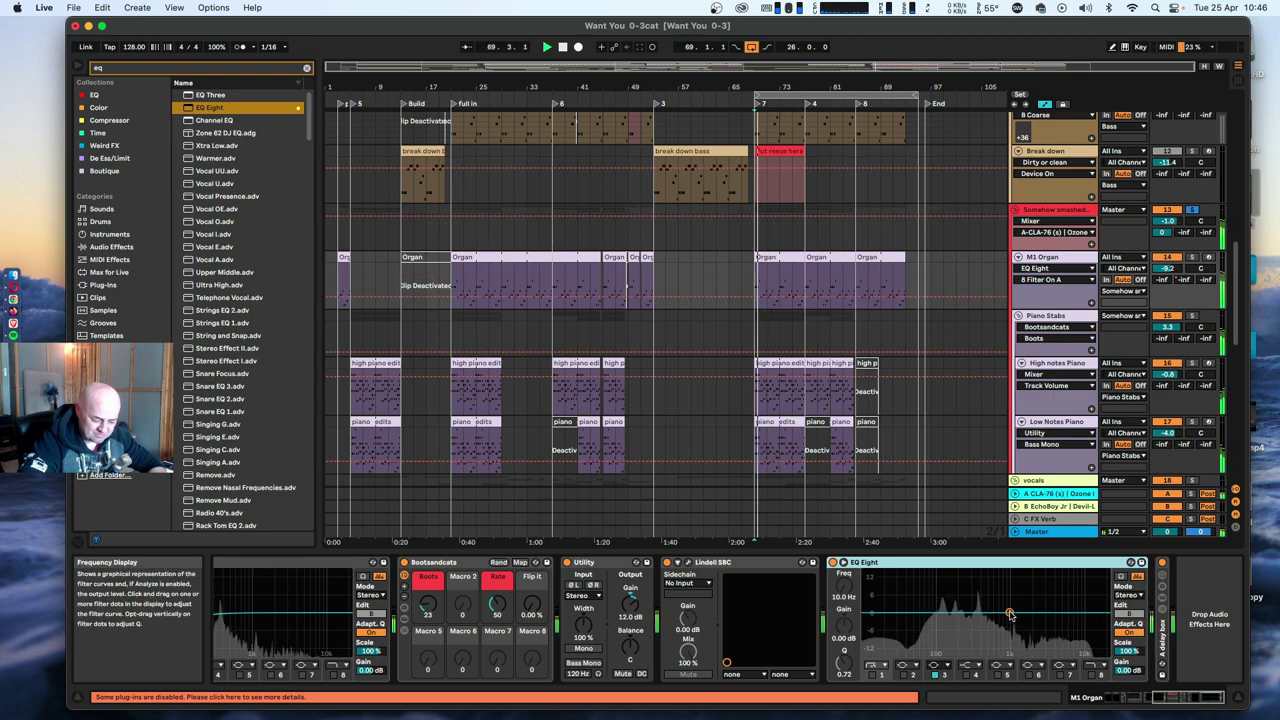
left_click_drag(1010, 614, 1059, 594)
key("space")
left_click(940, 675)
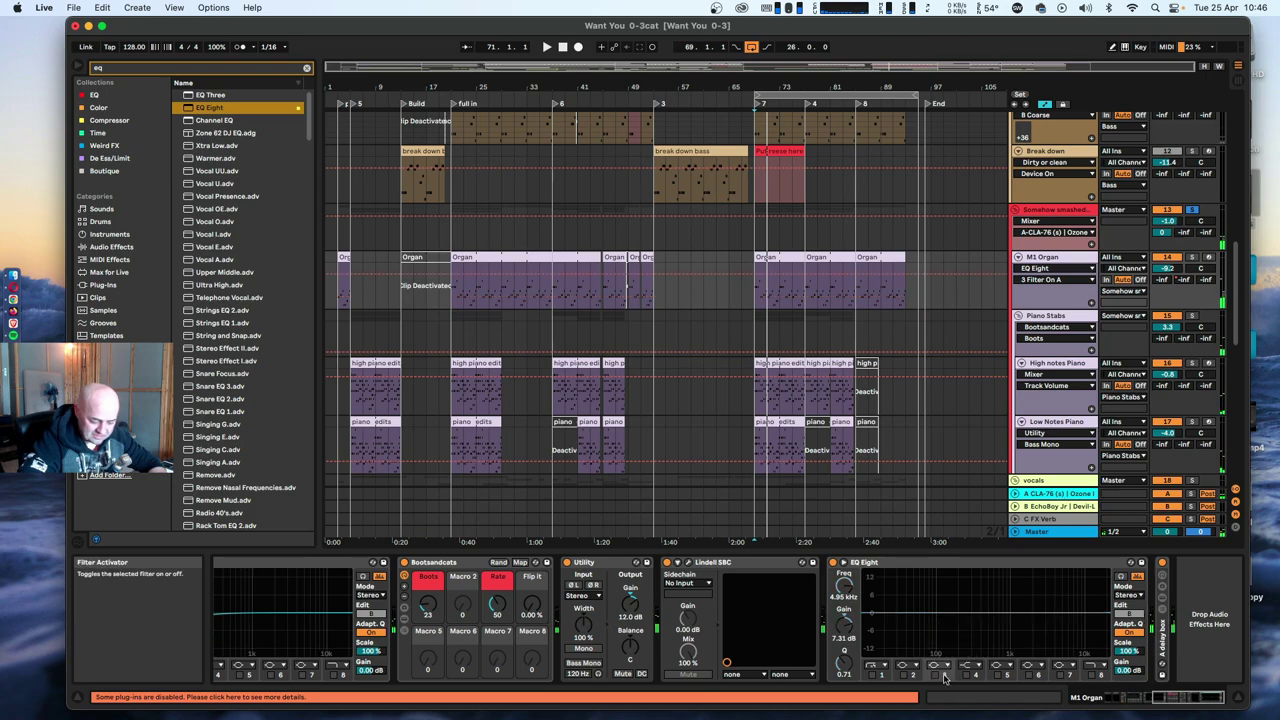
left_click(921, 565)
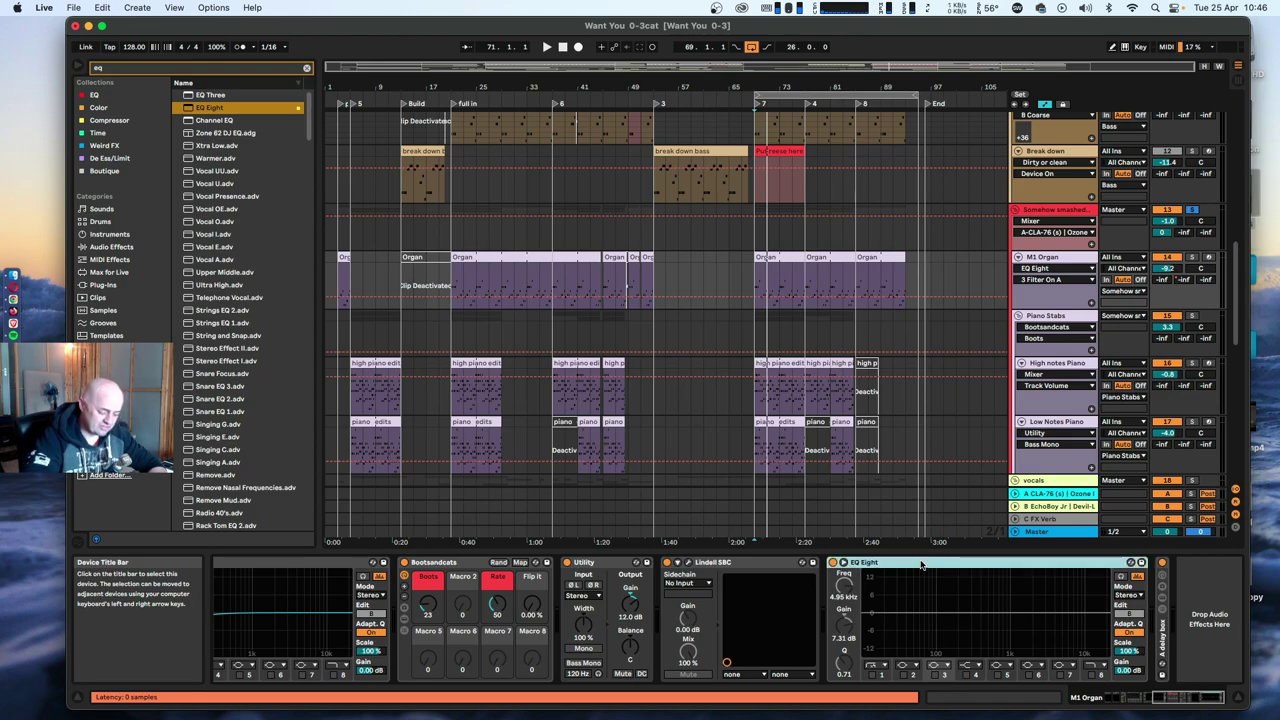
key("Delete")
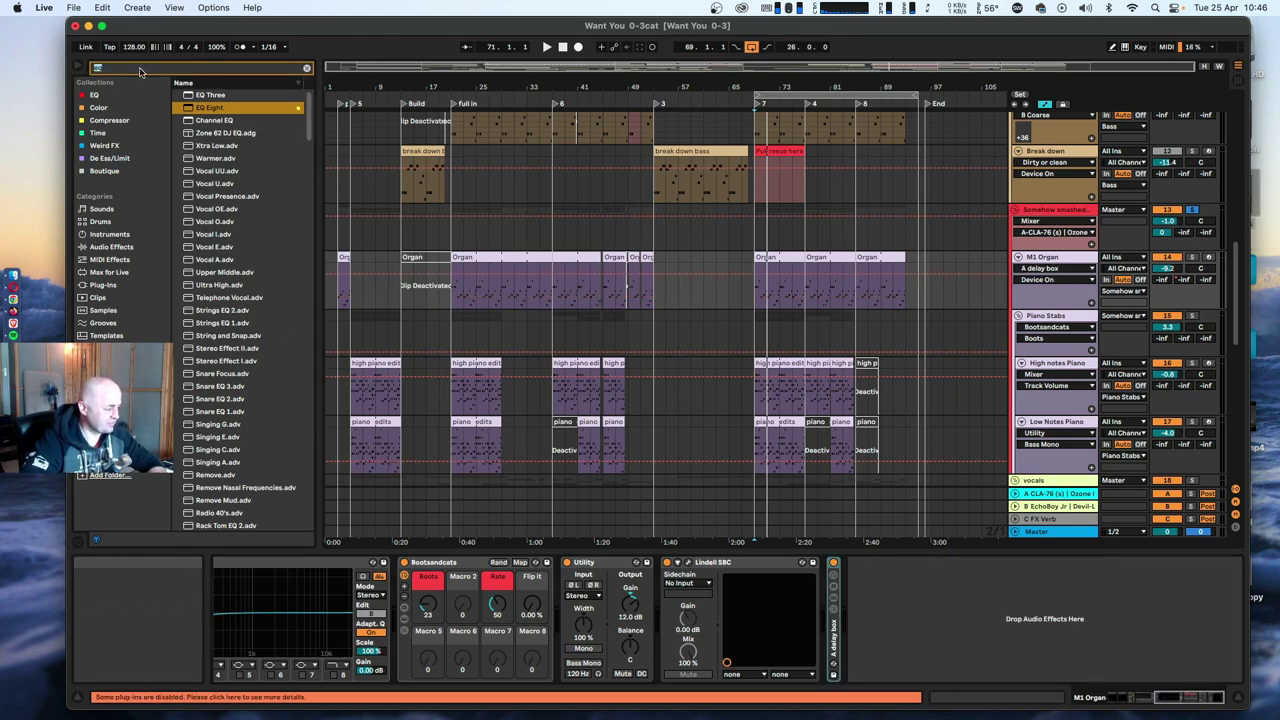
Search the browser for "rx de cl" and add RX 10 De-click after Lindell SBC on the M1 Organ track.
type("rx de")
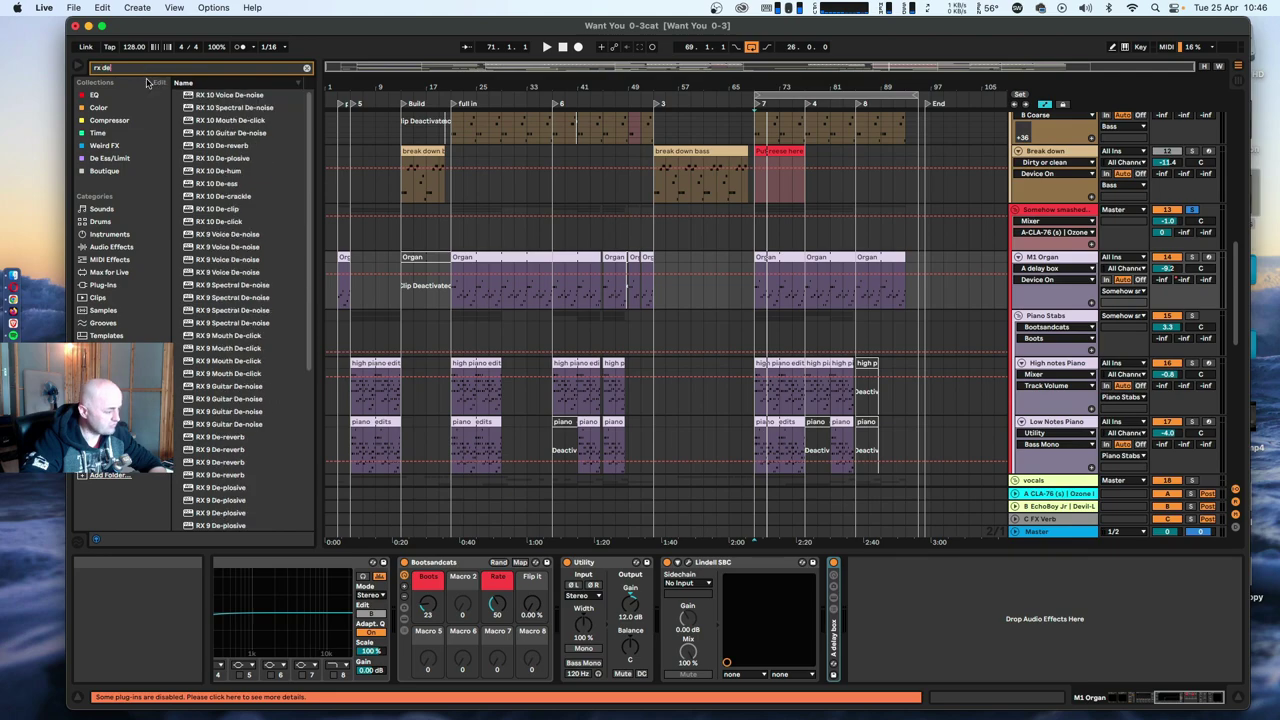
type("c")
key("BackSpace")
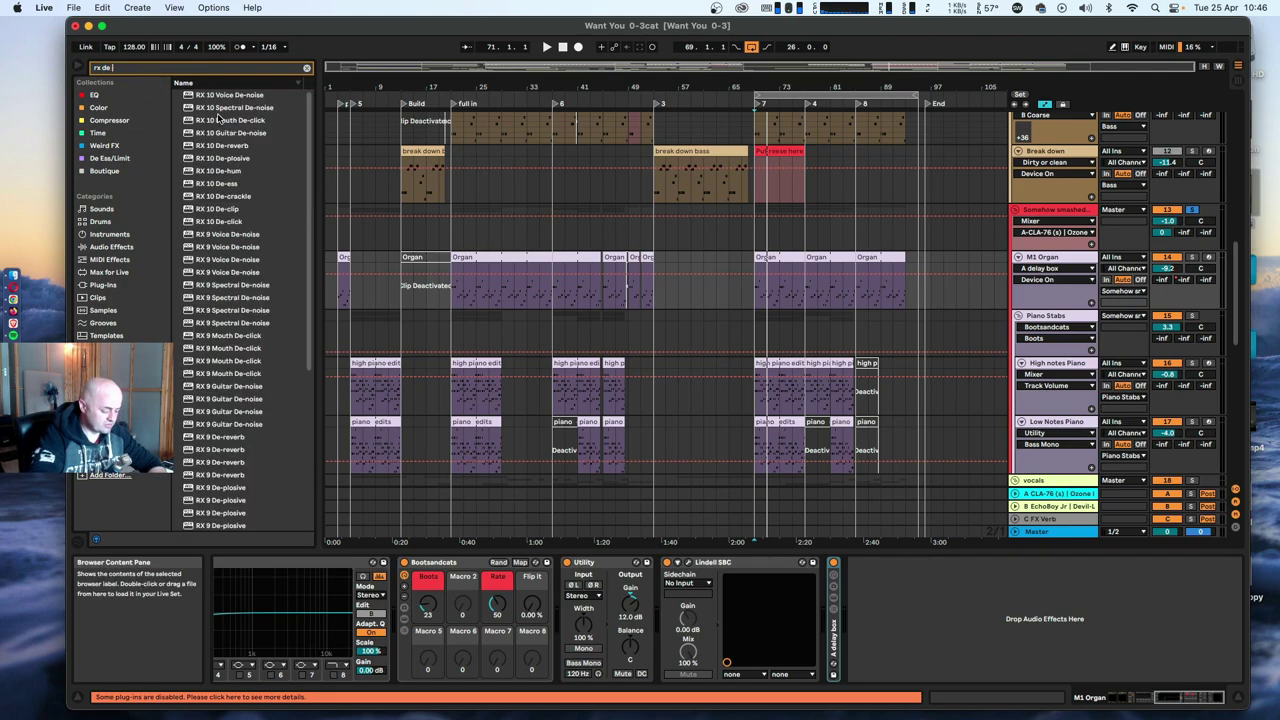
type("cl")
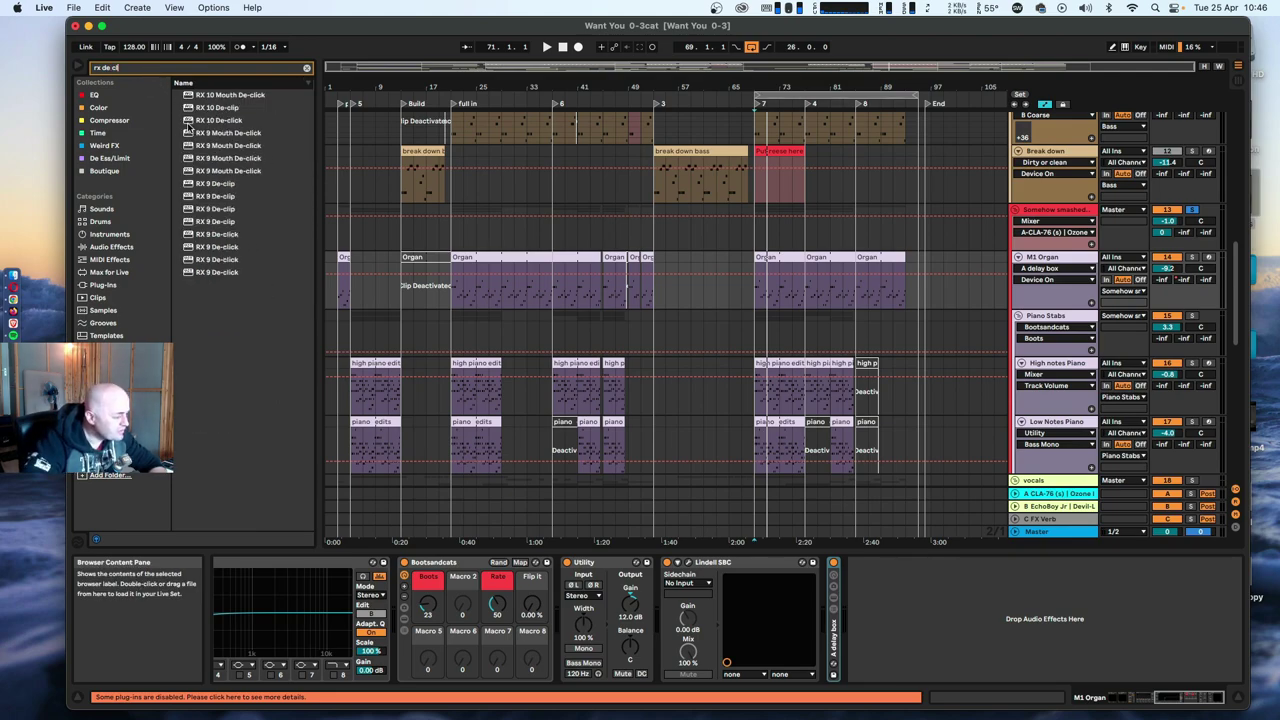
left_click(187, 124)
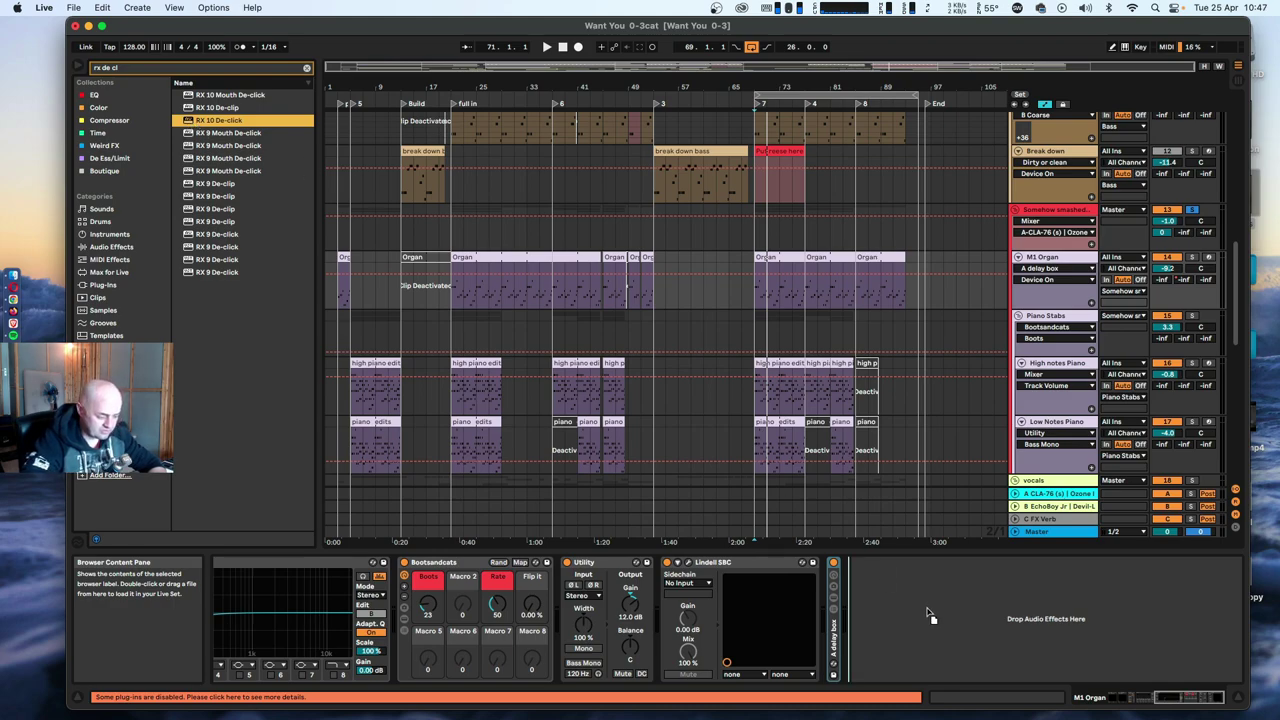
left_click_drag(930, 620, 830, 630)
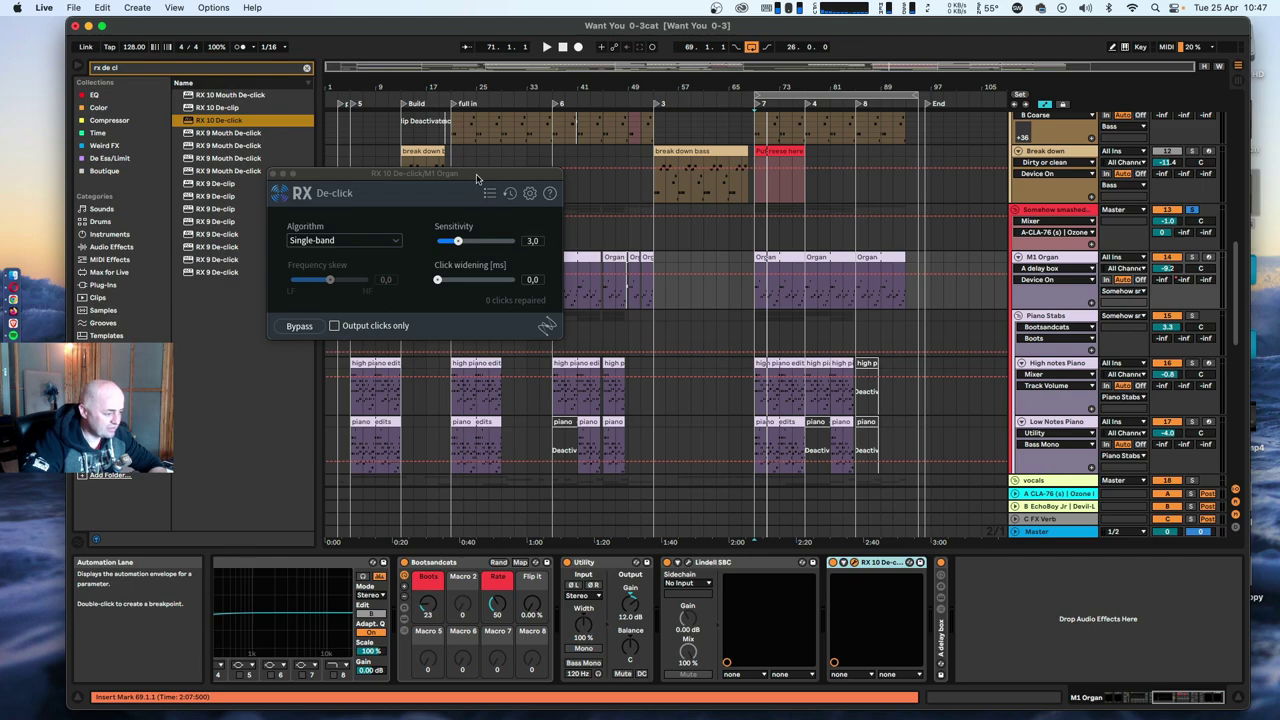
Solo the M1 Organ track during playback and set De-click to output clicks only, with its window moved clear of the devices.
left_click_drag(476, 178, 798, 225)
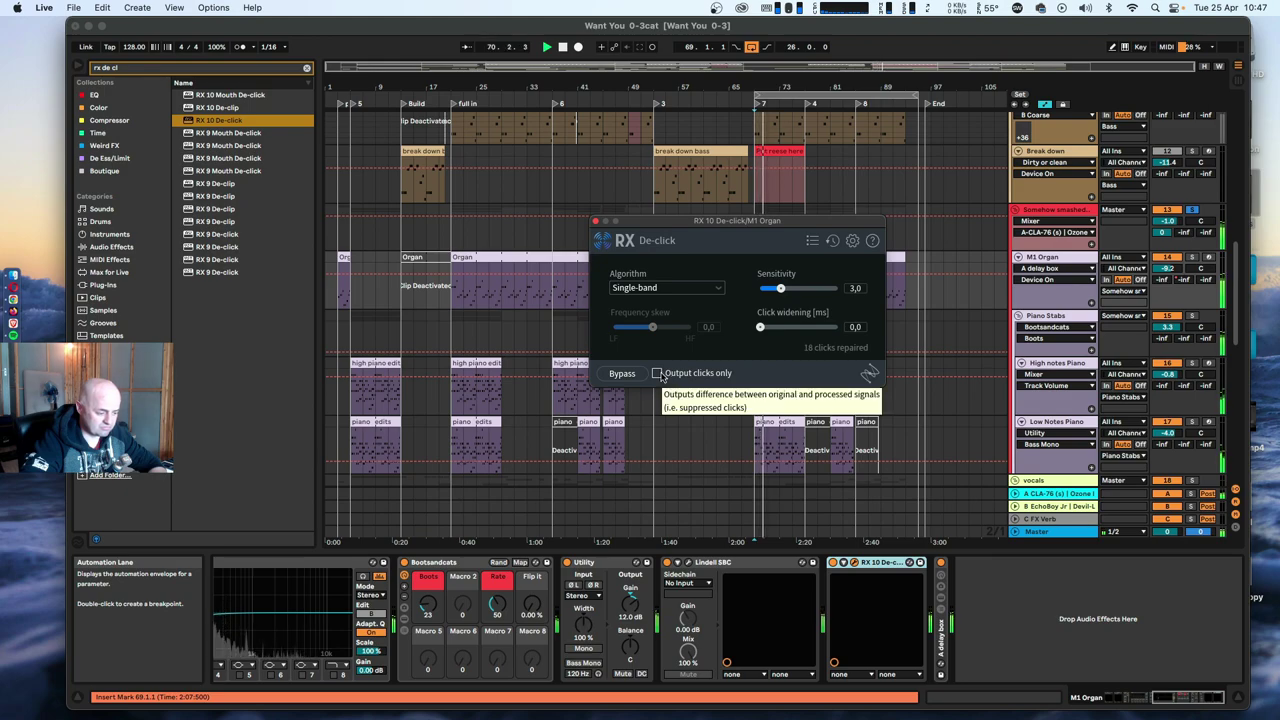
left_click(1192, 257)
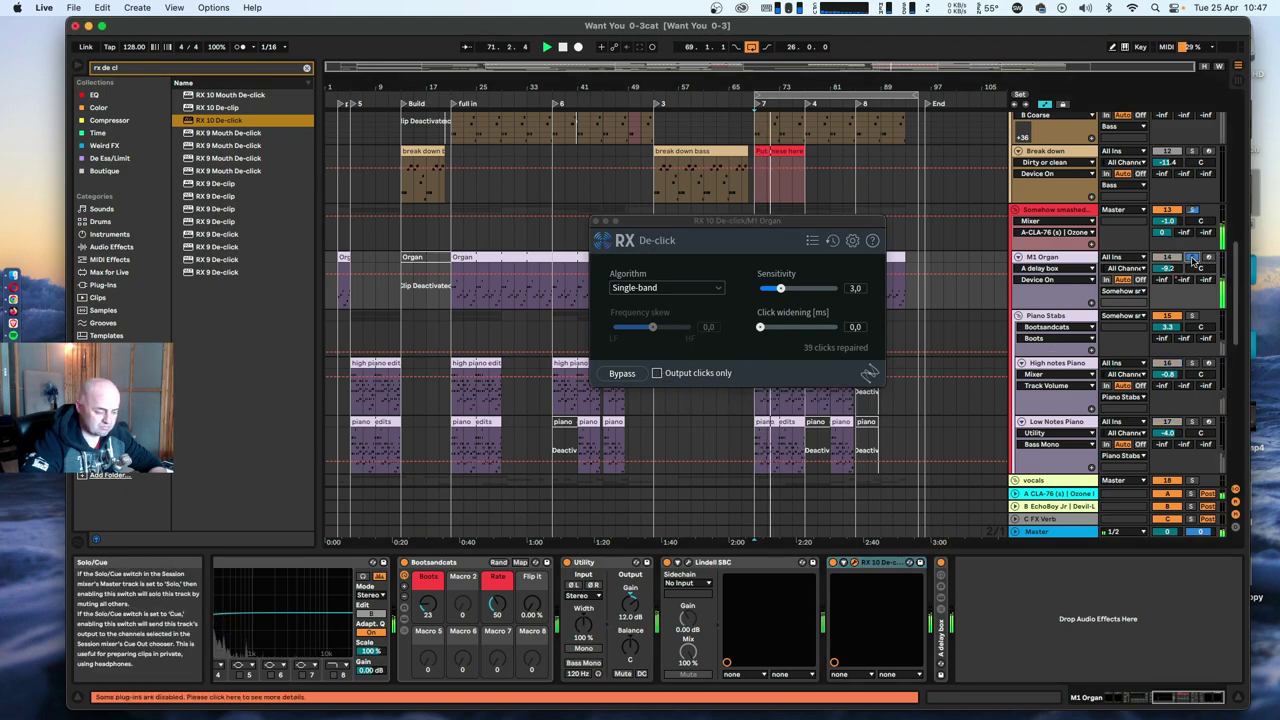
left_click(657, 373)
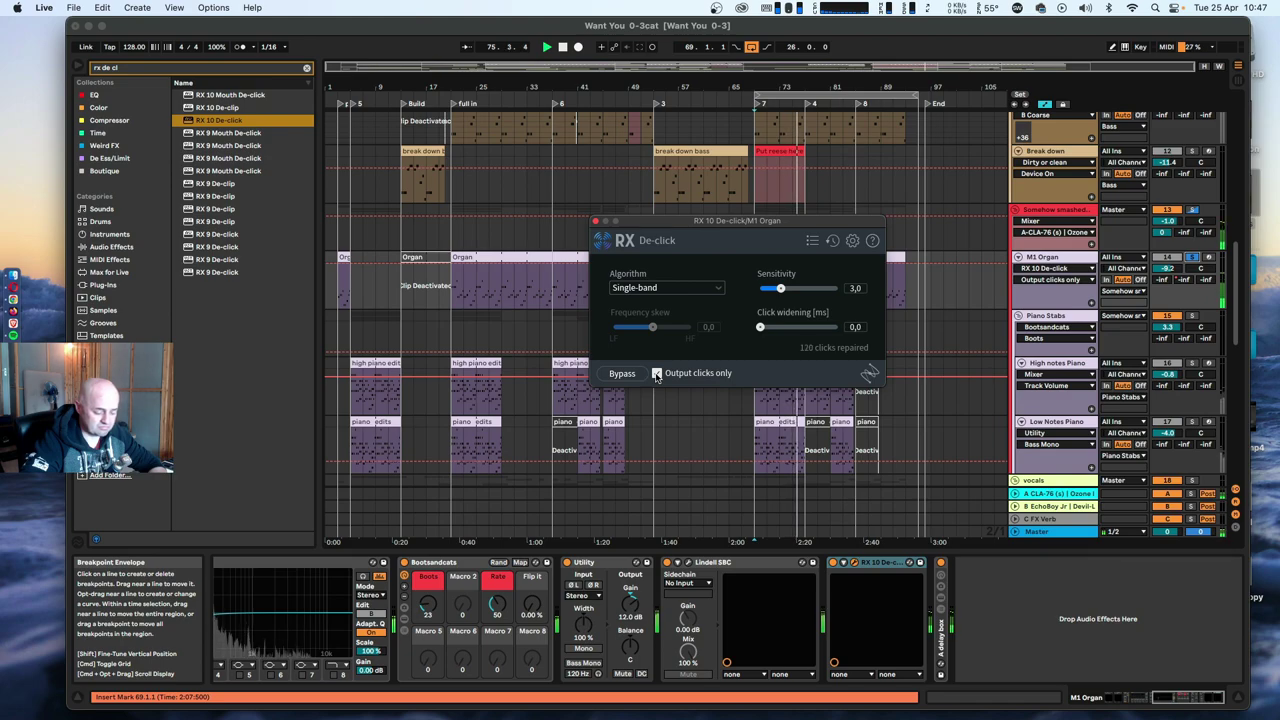
Turn off De-click's clicks-only output, close its window and delete the device from the M1 Organ track.
left_click(657, 373)
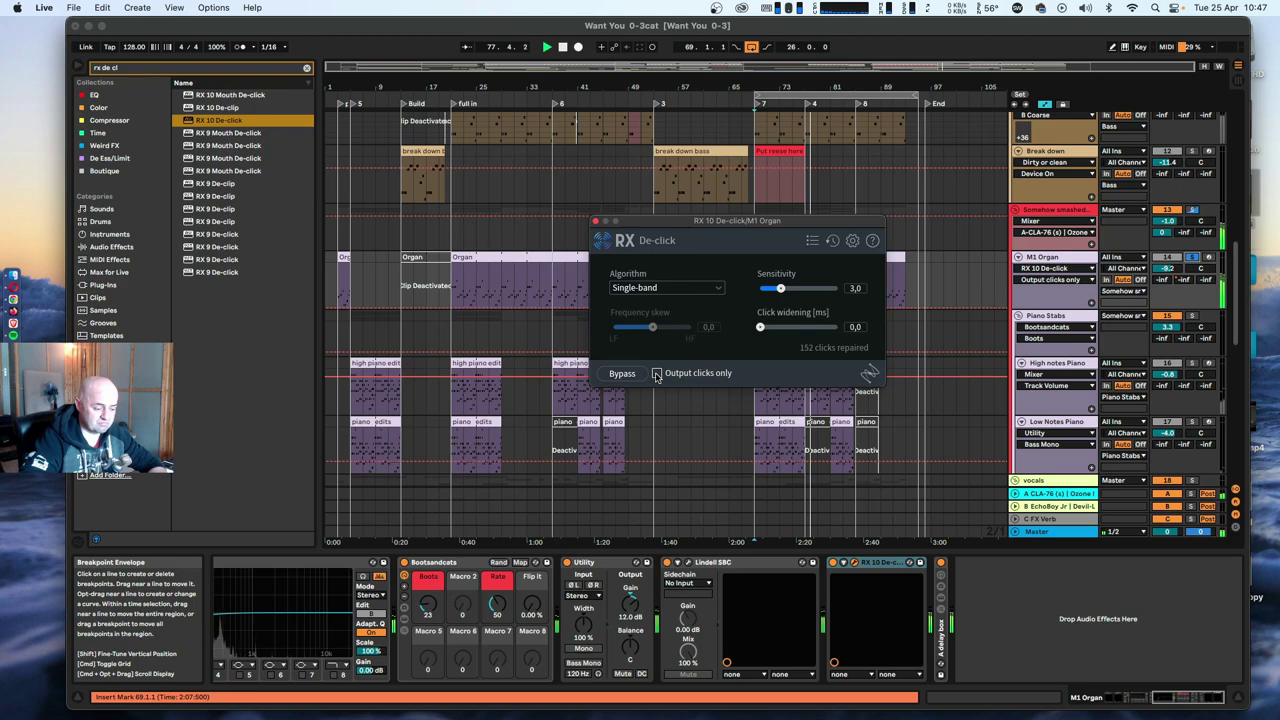
left_click(597, 222)
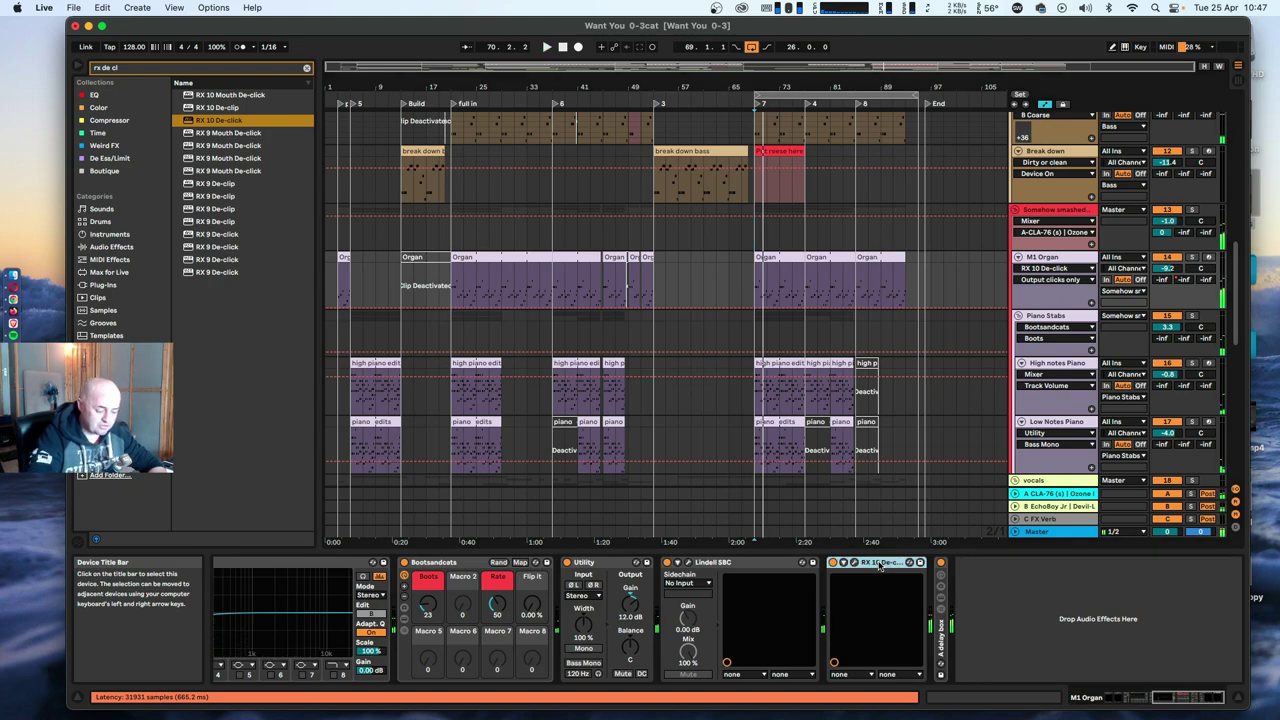
key("Delete")
Rename the group containing M1 Organ as Harmony, colour it lilac and assign that colour to its grouped tracks and clips.
left_click(1055, 212)
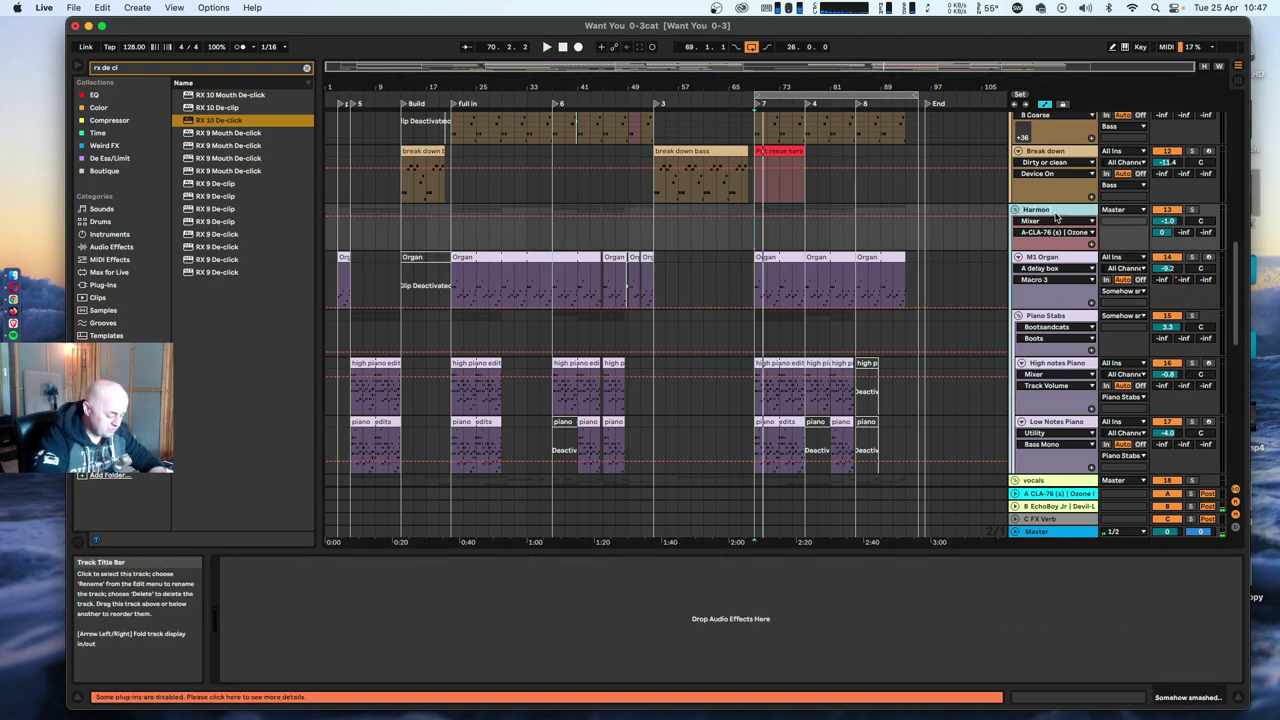
right_click(1055, 212)
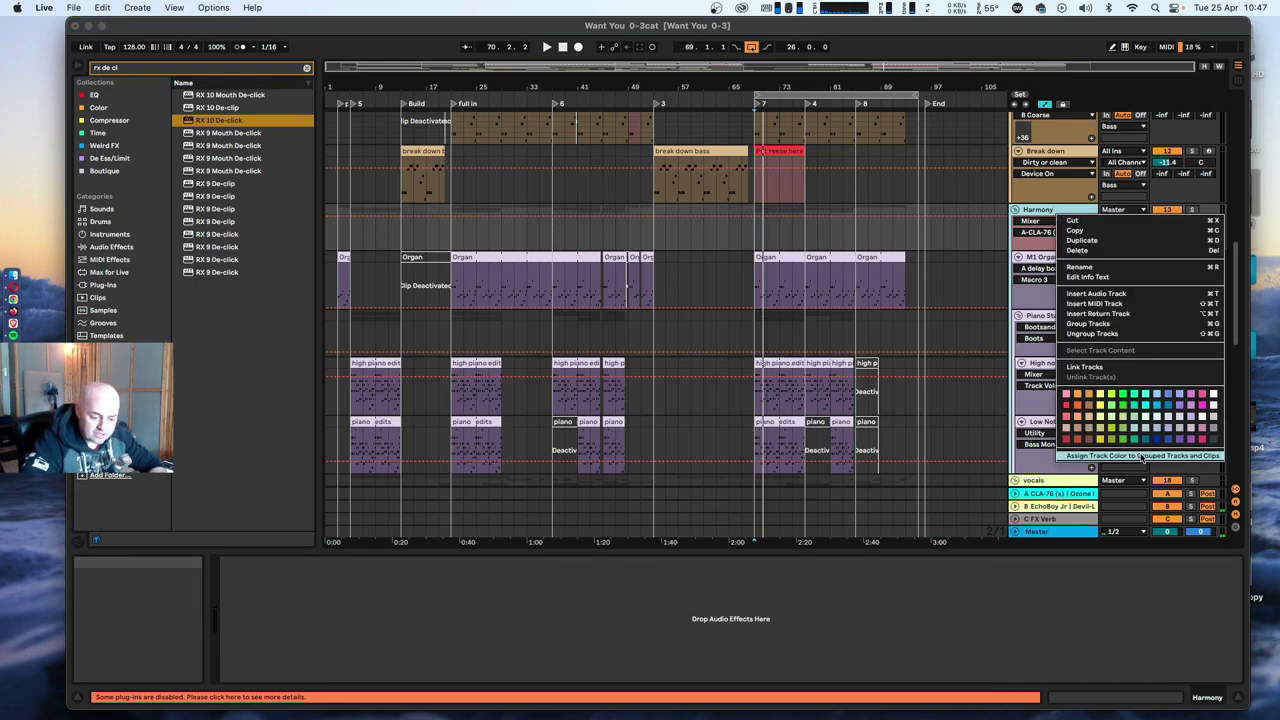
left_click(1179, 418)
right_click(1060, 211)
left_click(1101, 453)
Rename the M1 Organ track as "PUT DE CLick on export" and colour the track and its clips red.
left_click(1045, 258)
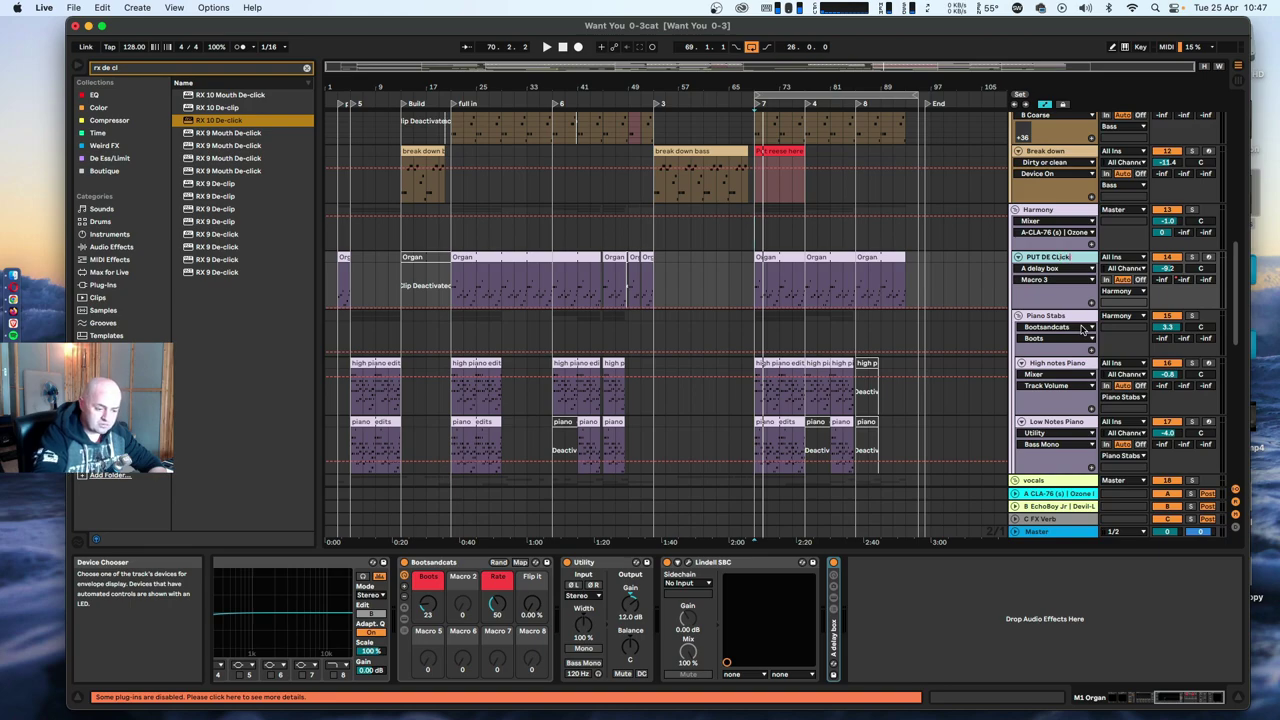
type("ort")
key("Return")
right_click(1081, 280)
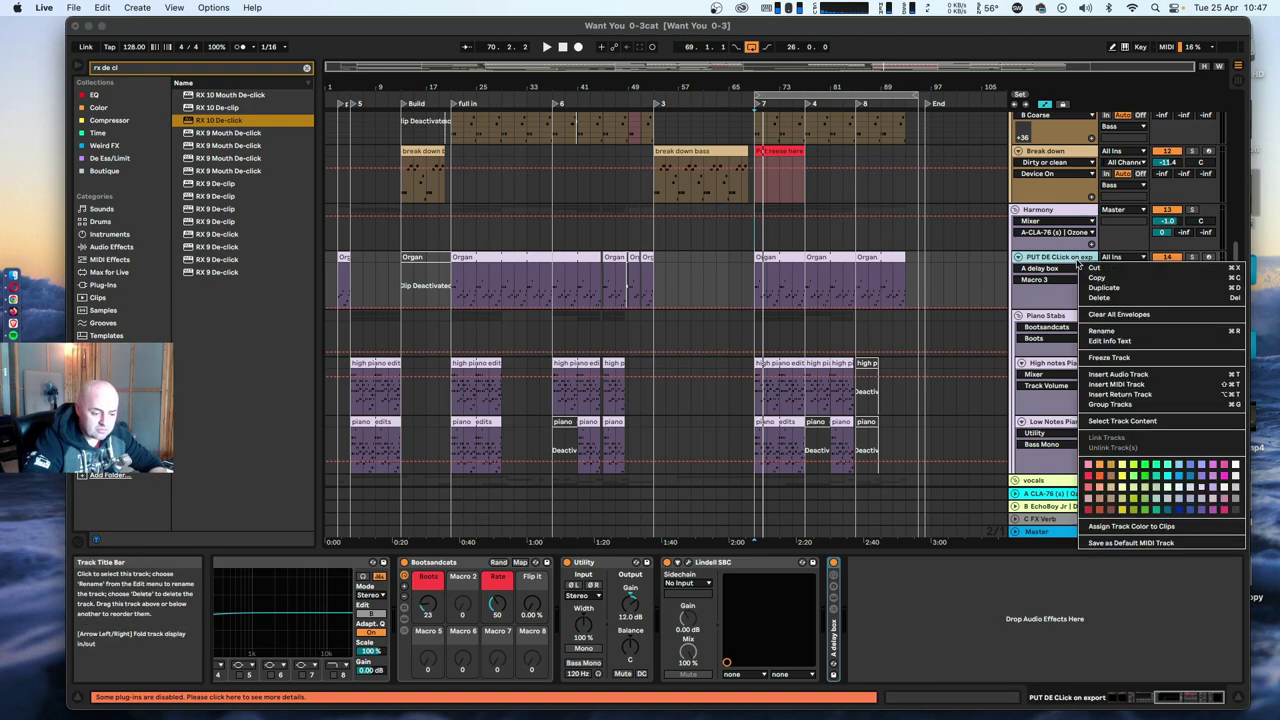
left_click(1088, 476)
right_click(1043, 262)
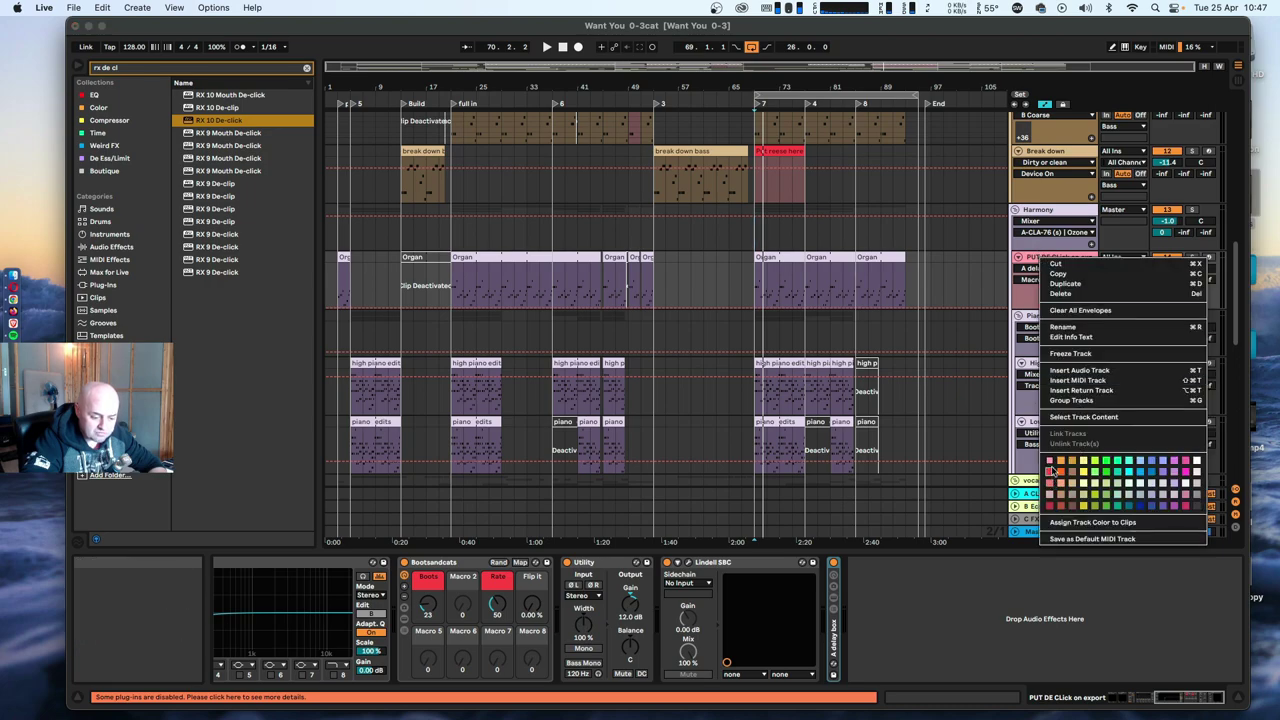
left_click(1053, 470)
right_click(1043, 262)
left_click(1093, 521)
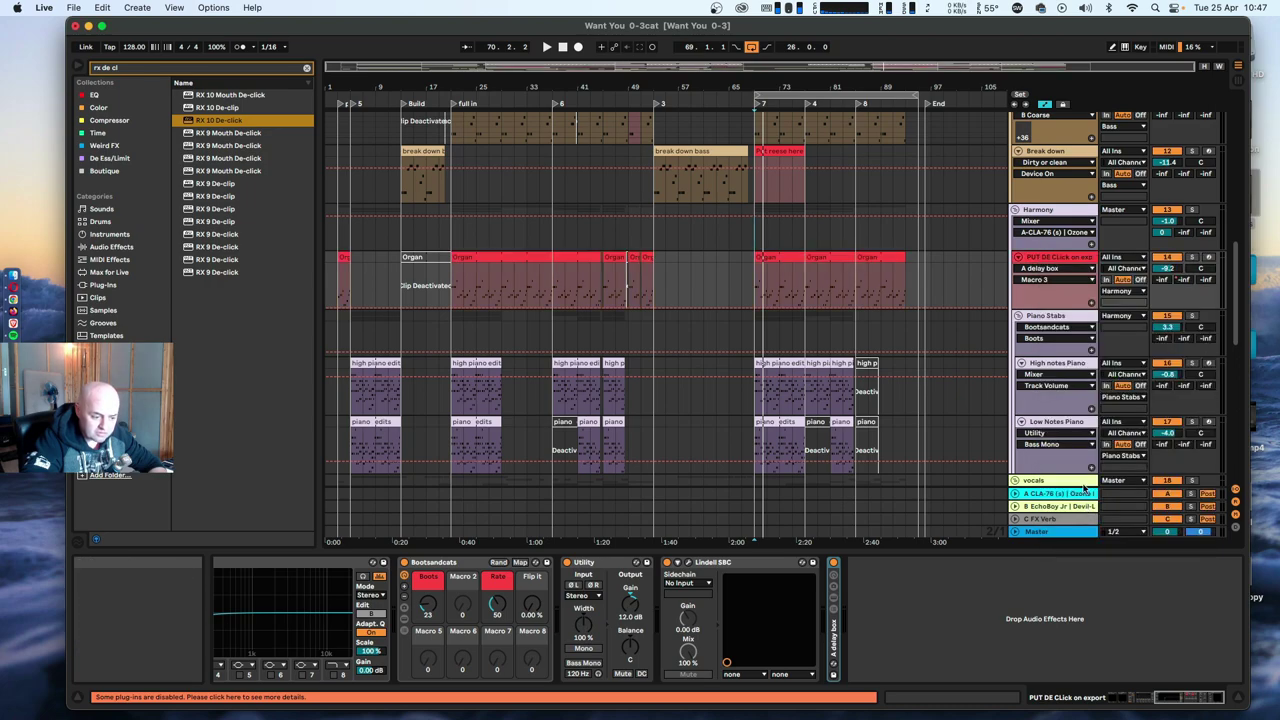
Copy the four-bar Sub Line clip at bar 69 from Sub Sign Wave onto the Break down track, over the red reminder clip.
scroll(786, 316, "up", 5)
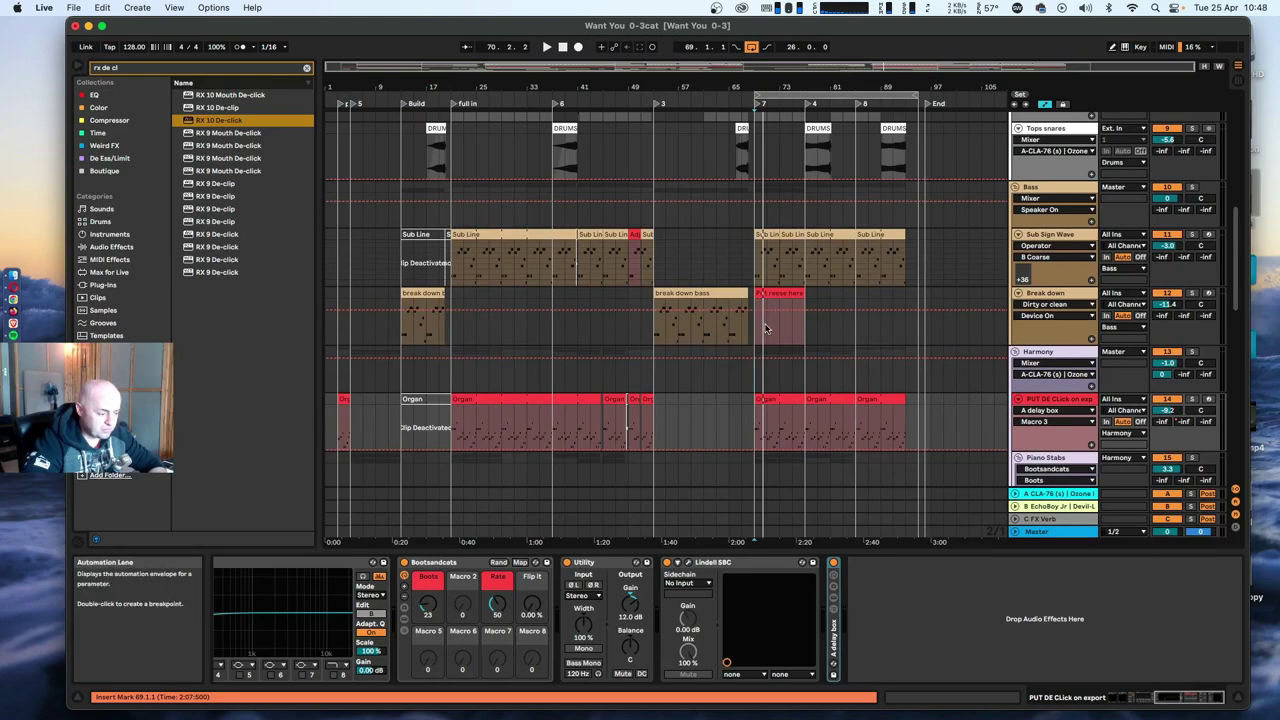
left_click_drag(604, 104, 770, 35)
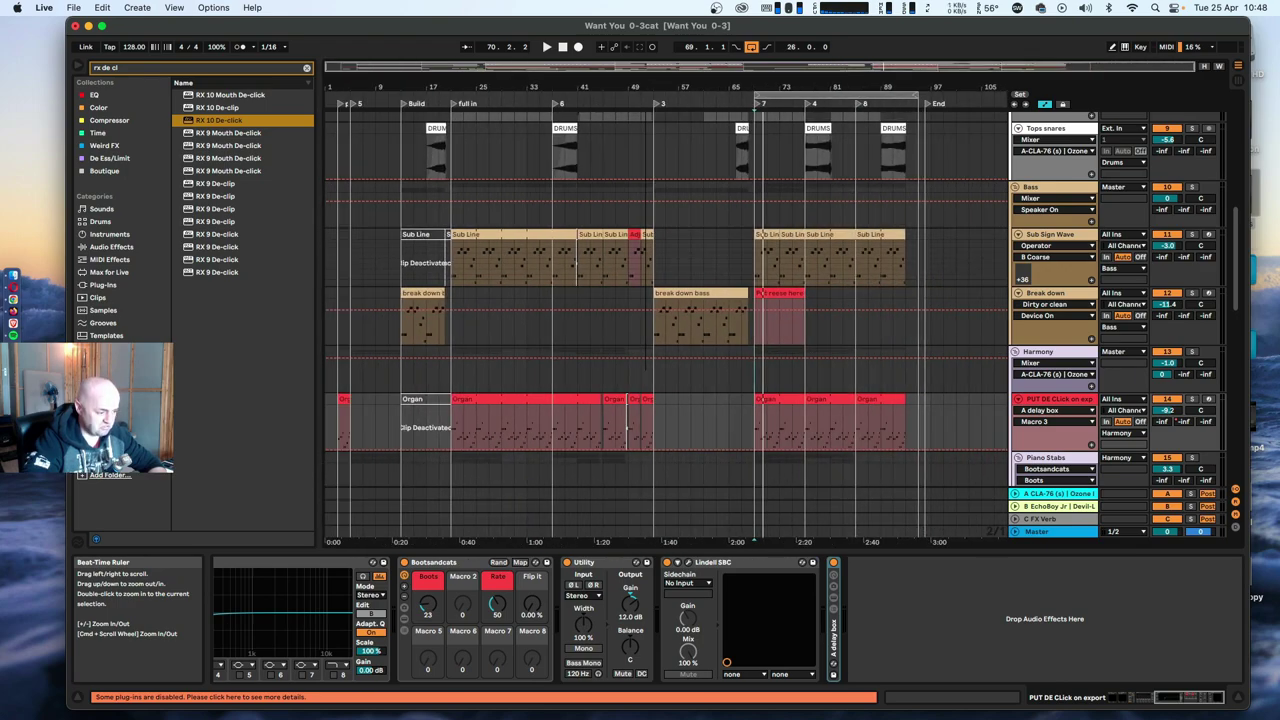
left_click(786, 305)
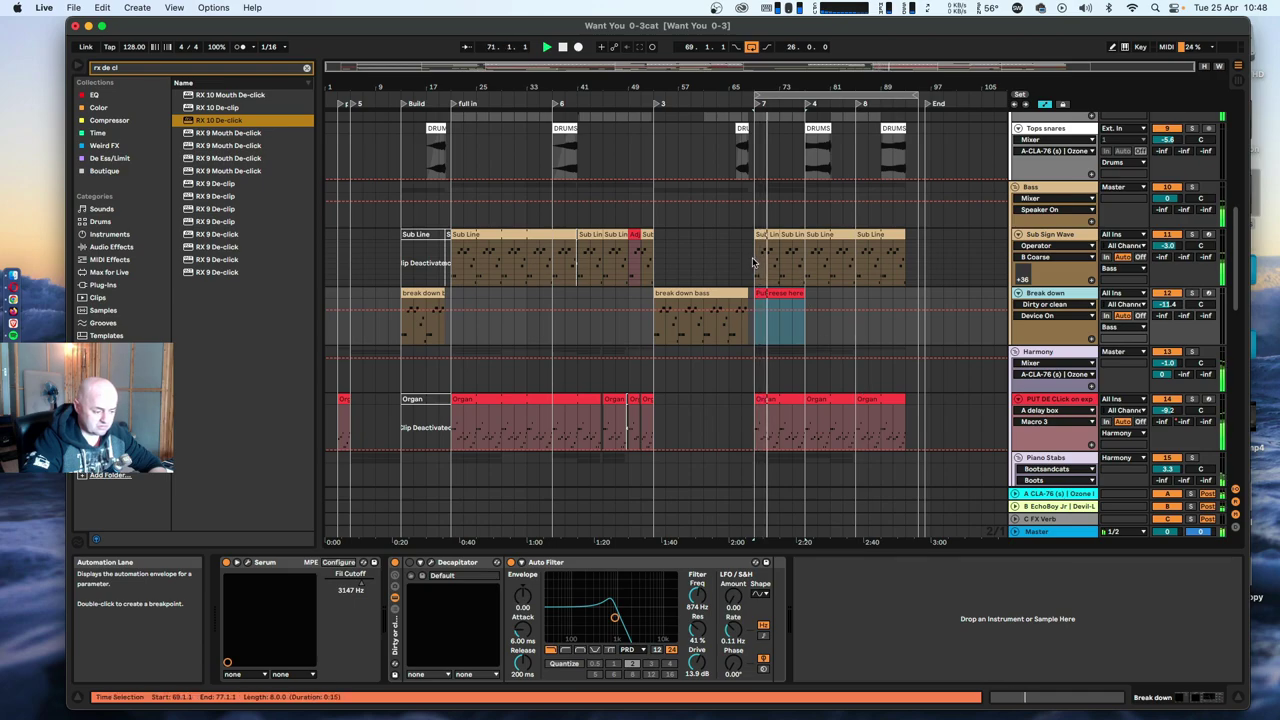
left_click_drag(756, 262, 785, 314)
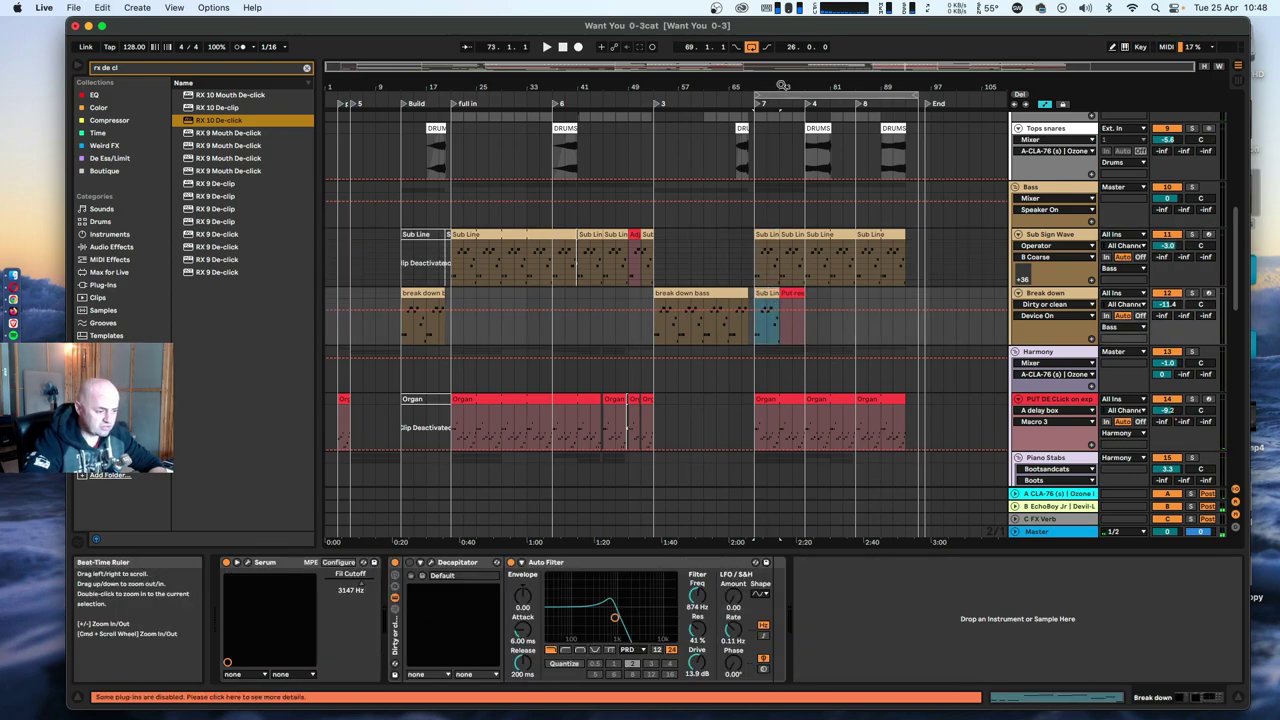
Open the copied Sub Line clip with folded notes, extend the first B0 note to a full bar and delete both A1 notes.
double_click(782, 89)
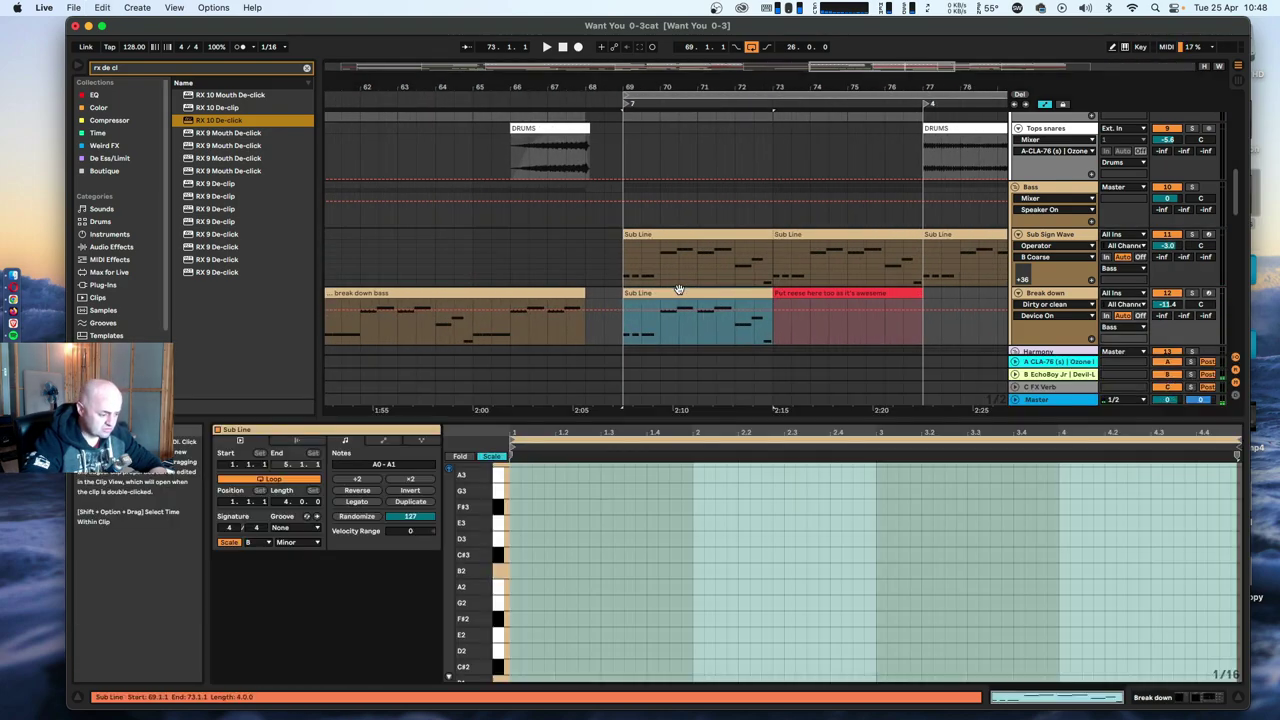
key("shift+Tab")
key("f")
left_click(524, 552)
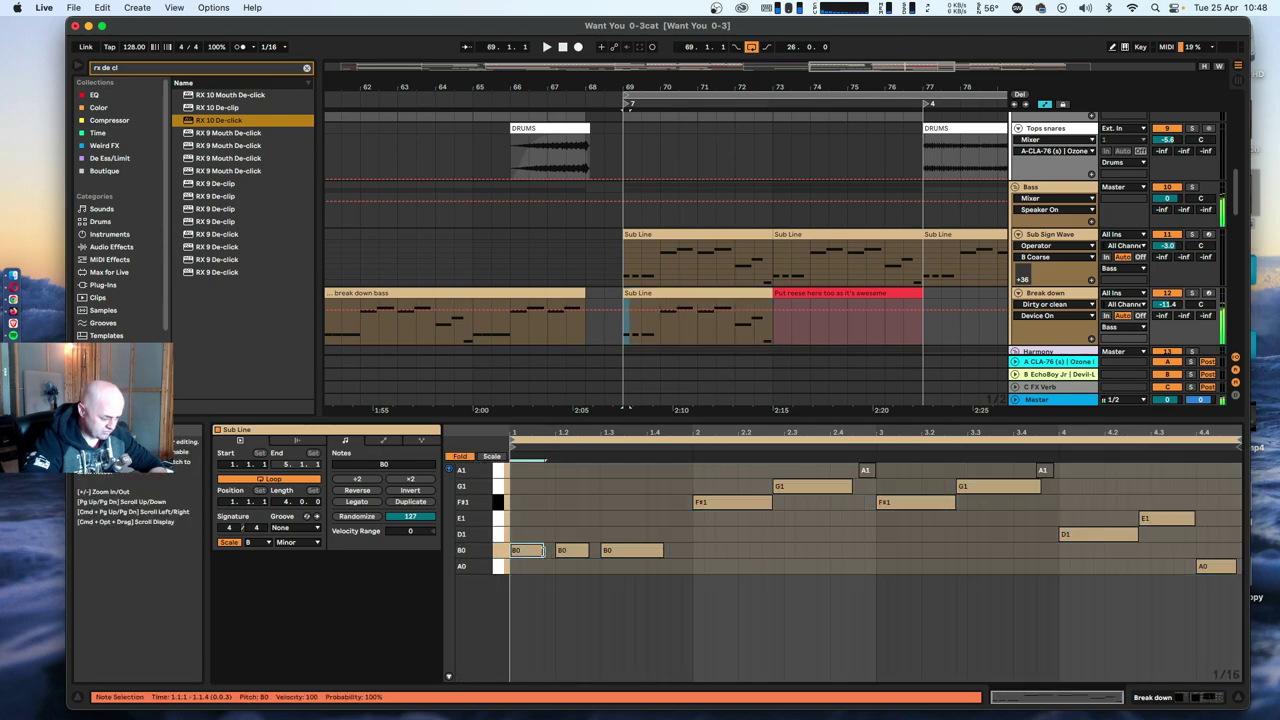
left_click_drag(542, 551, 640, 555)
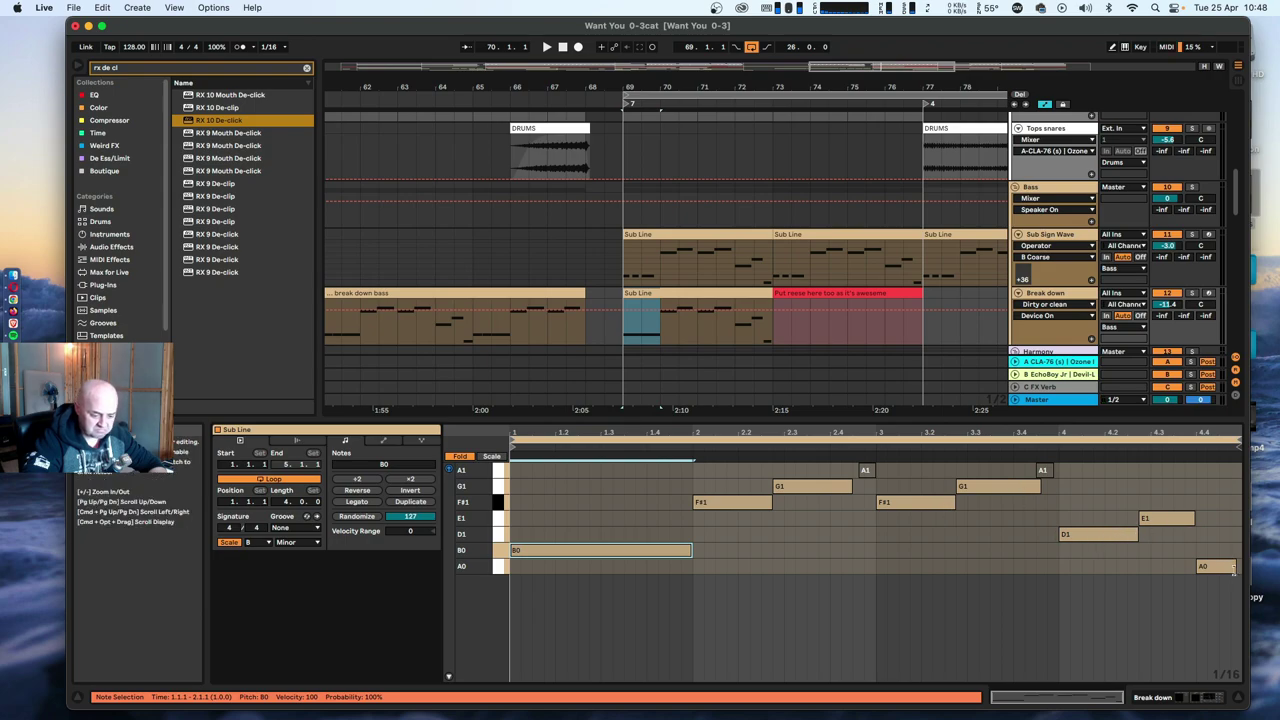
left_click_drag(828, 470, 1062, 476)
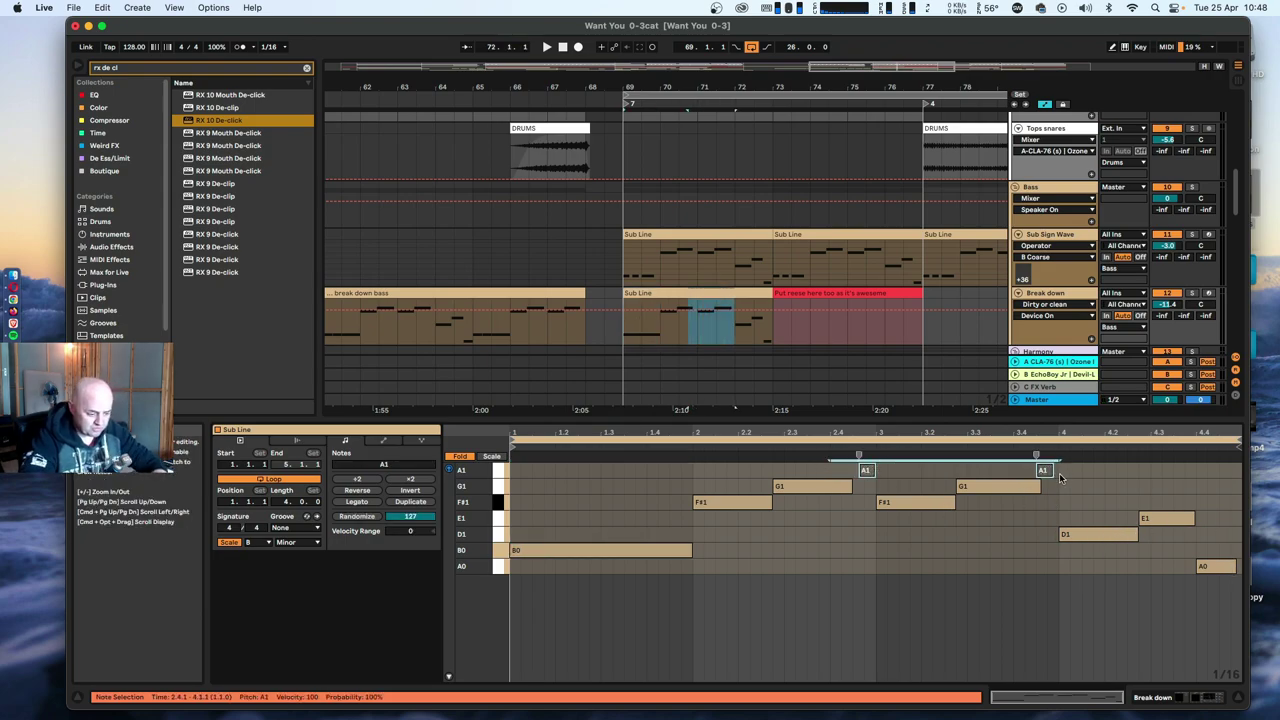
key("Delete")
Extend the two G1 notes to the following bar lines and apply Legato to all notes in the clip.
left_click(850, 488)
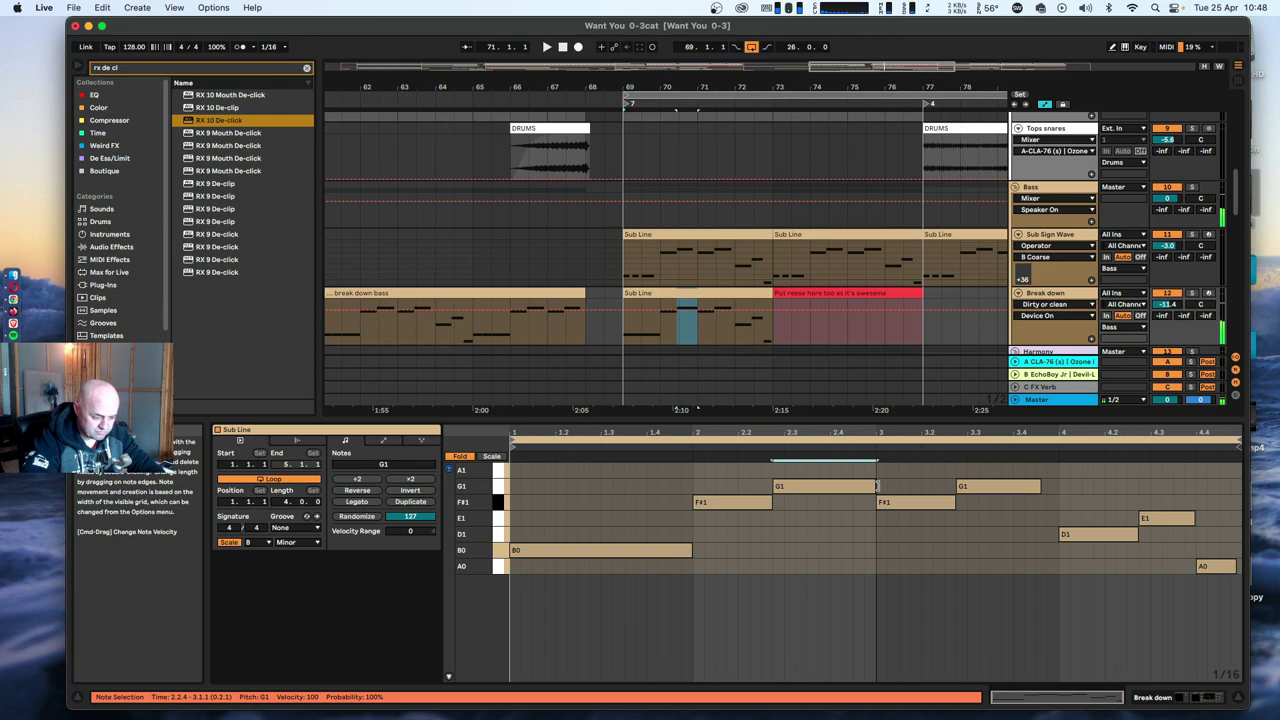
left_click_drag(876, 486, 880, 488)
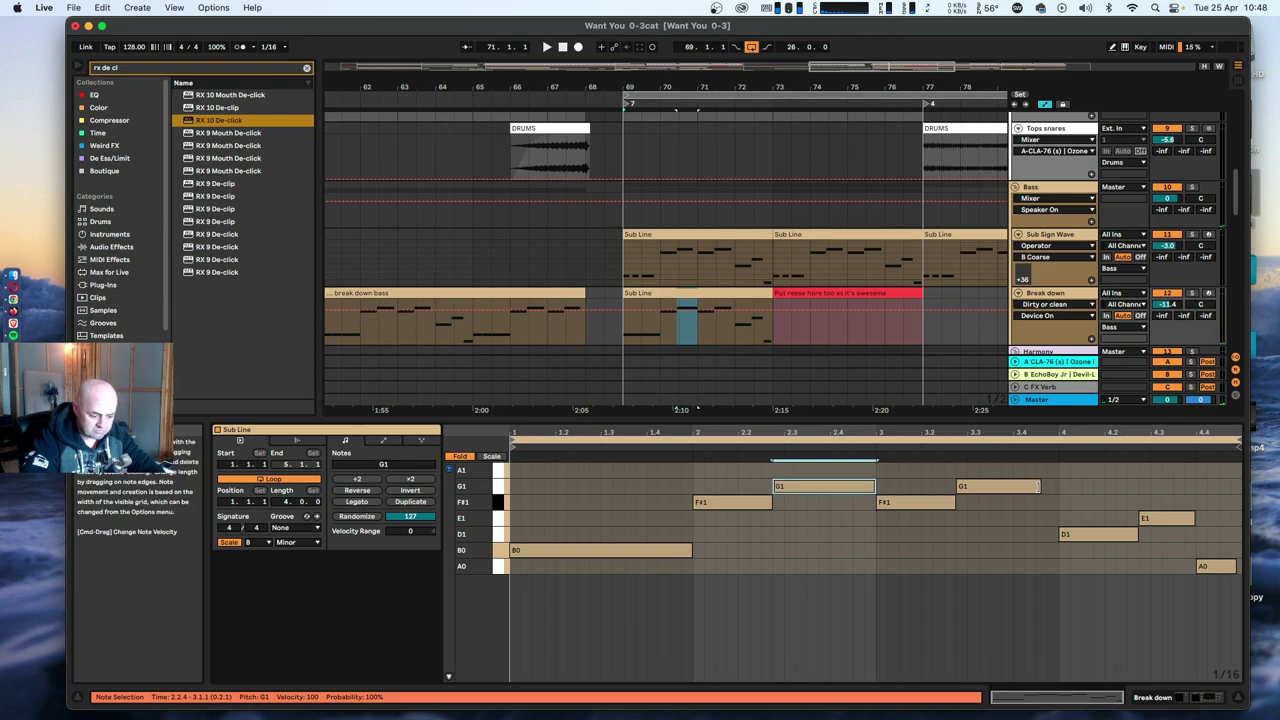
left_click_drag(1041, 487, 1063, 487)
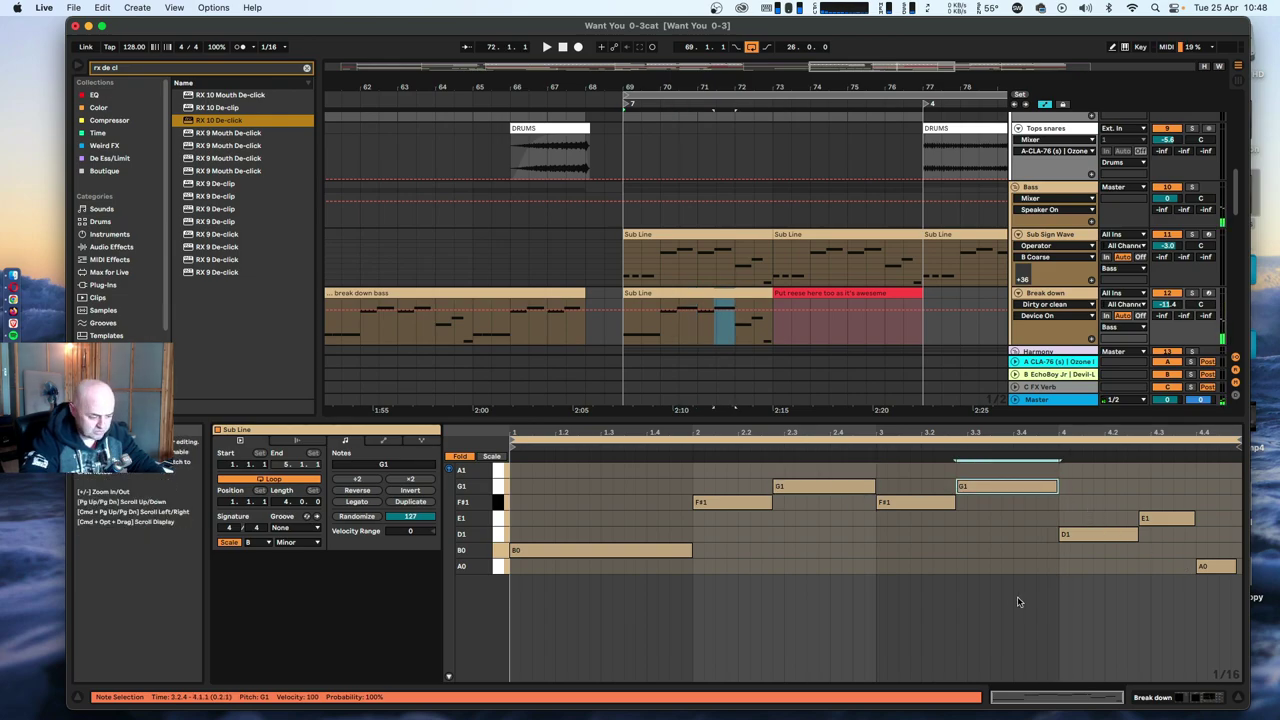
key("super+a")
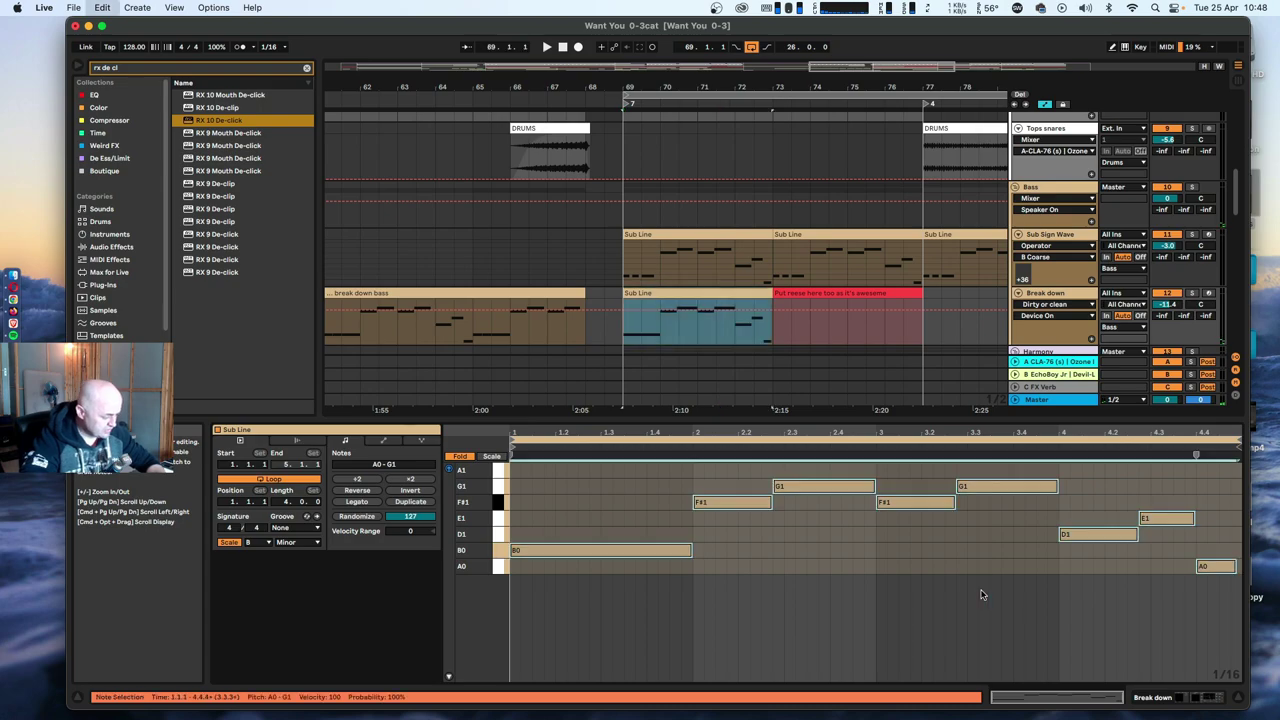
left_click(353, 502)
Set the soloed Break down track's Auto Filter to 906 Hz and 36% resonance, and duplicate its Sub Line clip to bar 73.
left_click(1042, 295)
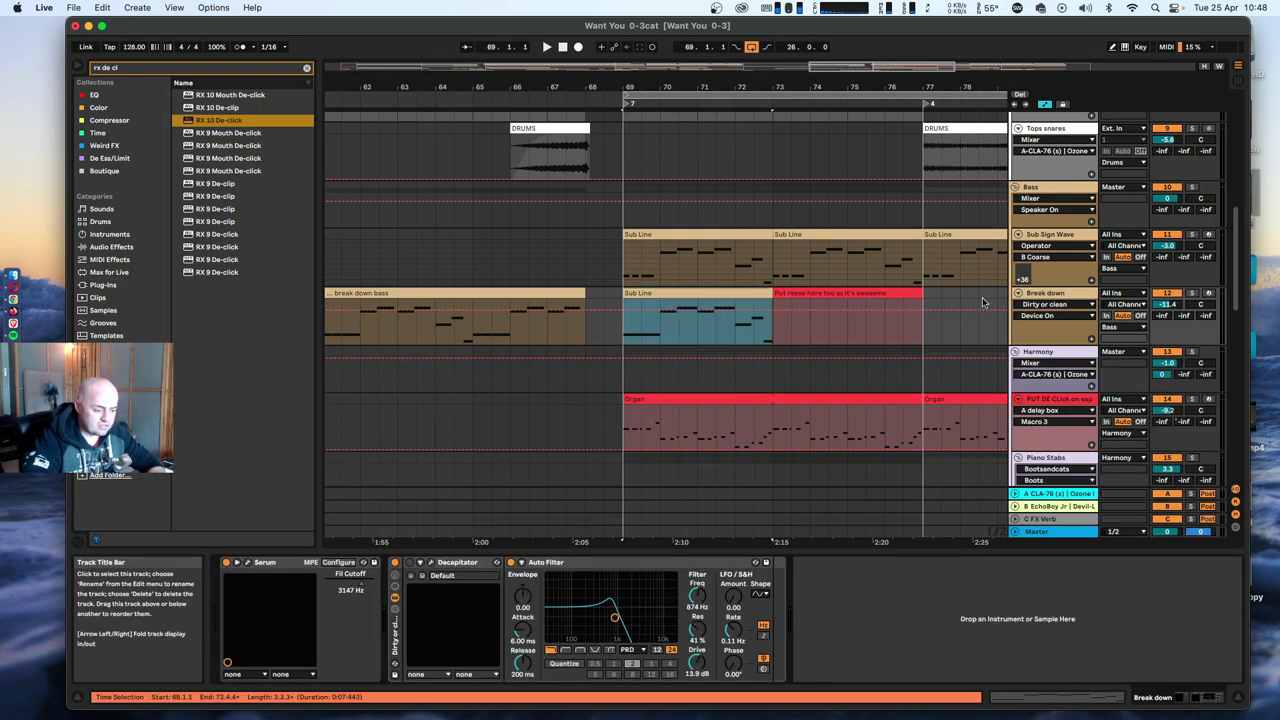
key("space")
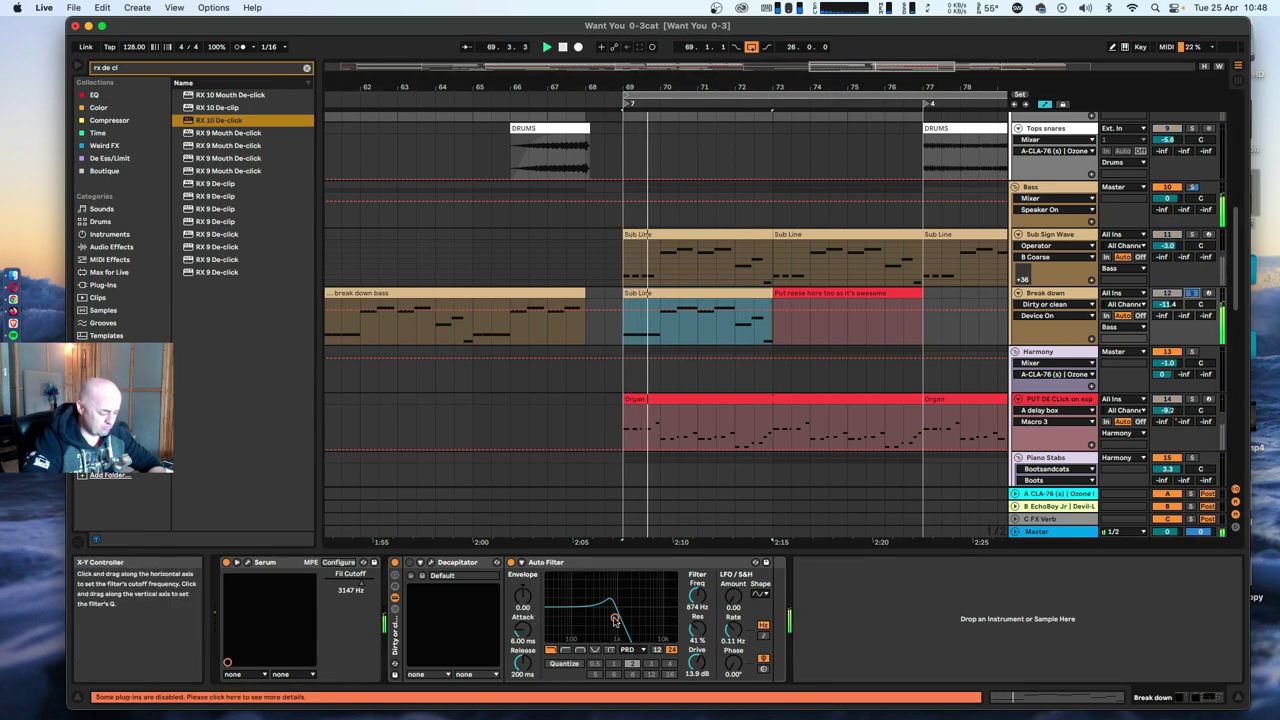
mouse_move(615, 618)
left_mouse_down()
mouse_move(586, 614)
mouse_move(615, 620)
left_mouse_up()
key("space")
key("super+d")
Deactivate the vocals group and fold the vocals, Piano Stabs and Harmony groups.
scroll(1038, 352, "down", 10)
scroll(1203, 268, "up", 5)
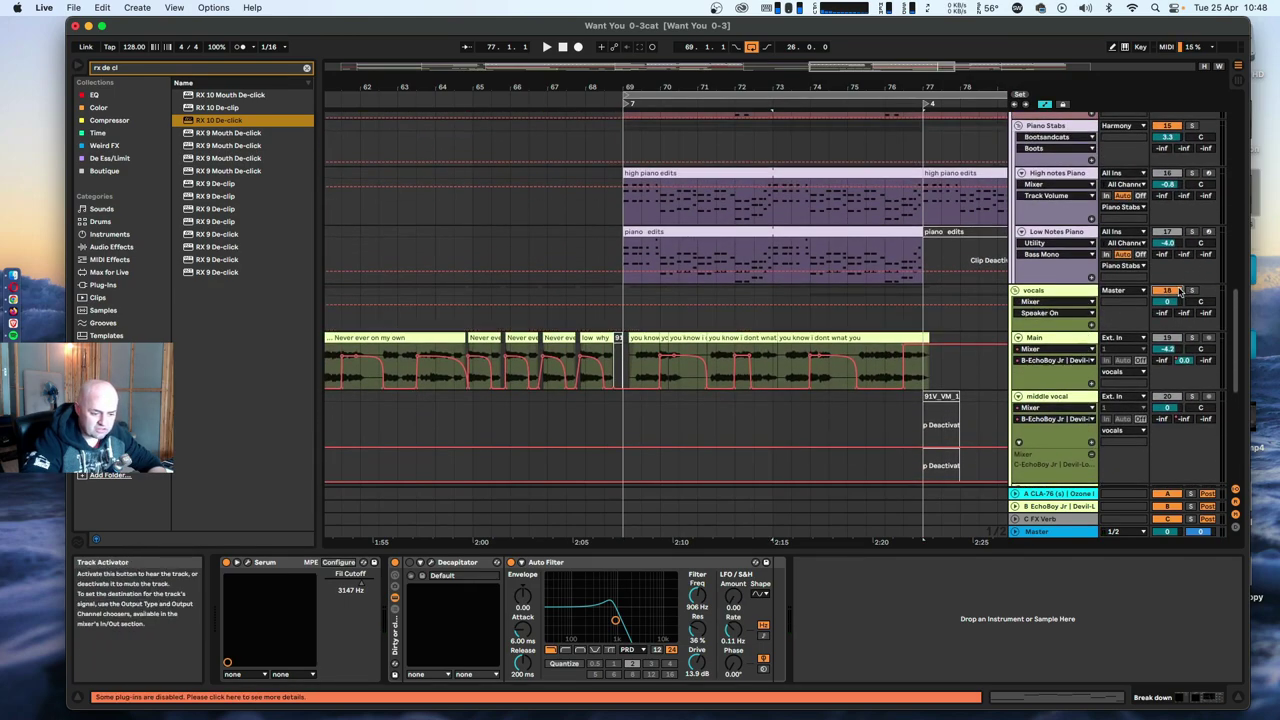
left_click(1015, 290)
scroll(1062, 330, "up", 3)
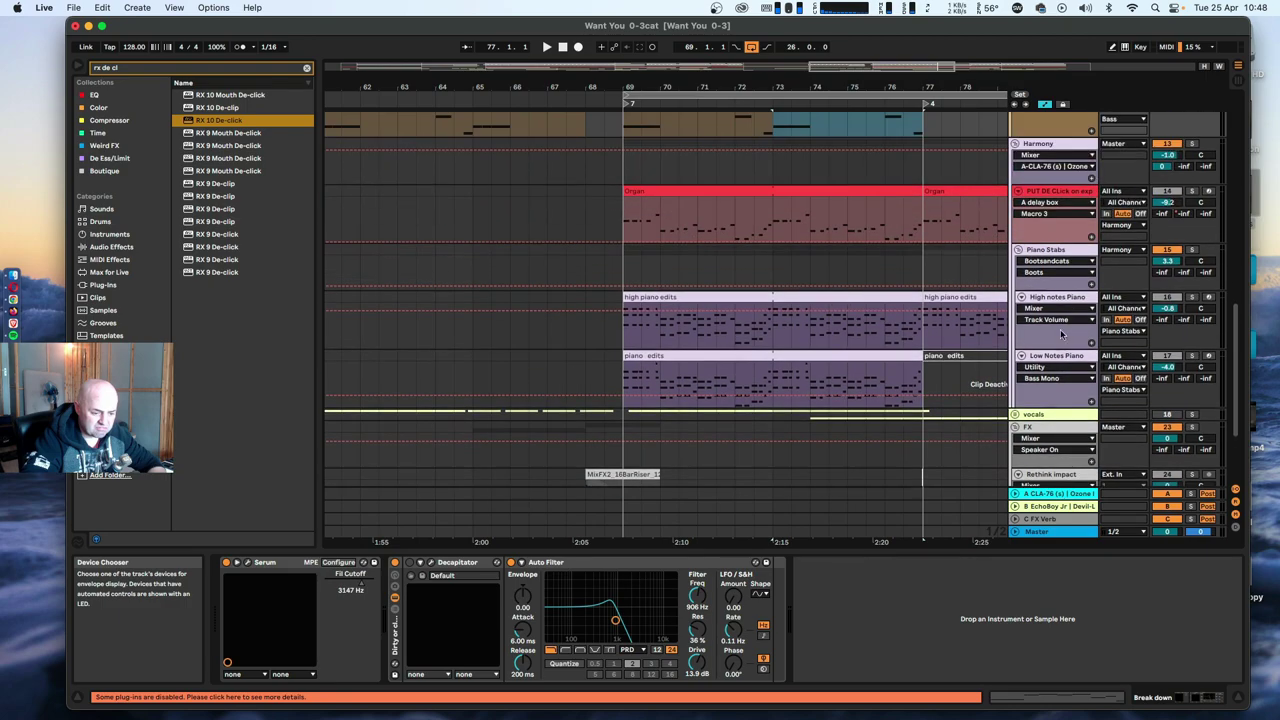
left_click(1018, 249)
left_click(1015, 143)
Switch off band 3 of the Master track's EQ Eight and fold the FX group.
left_click(1041, 534)
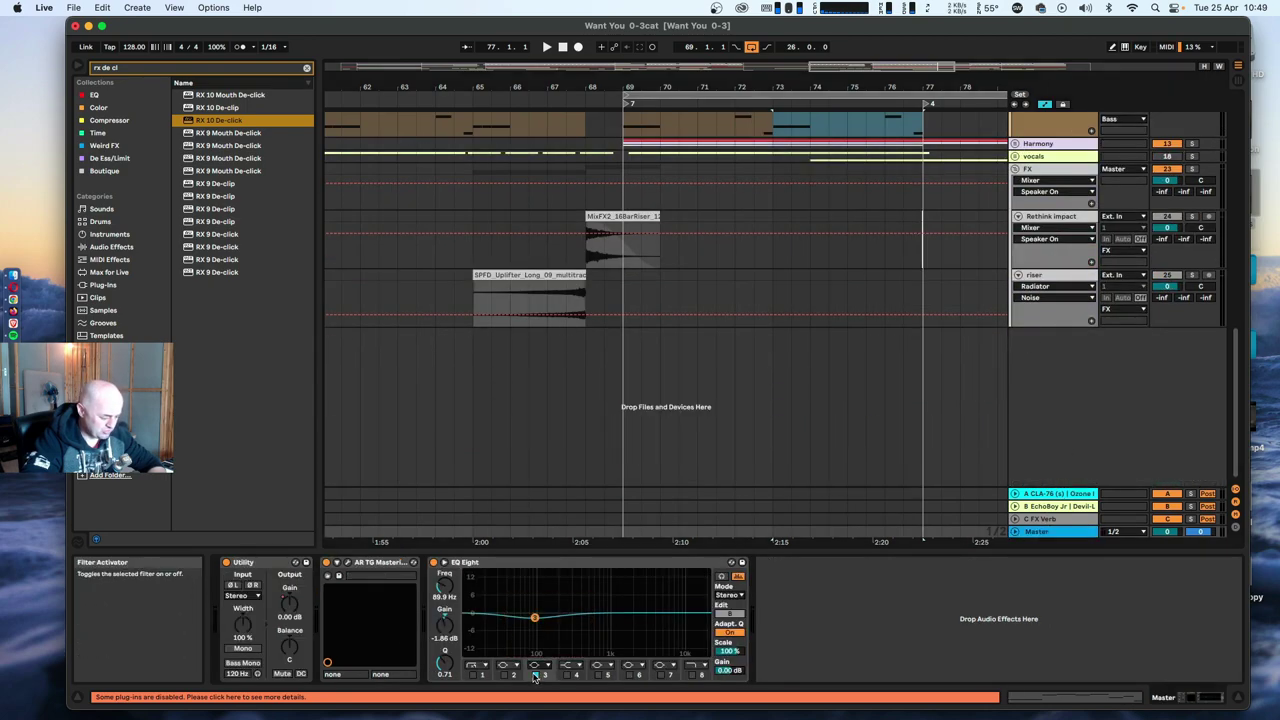
scroll(800, 470, "up", 5)
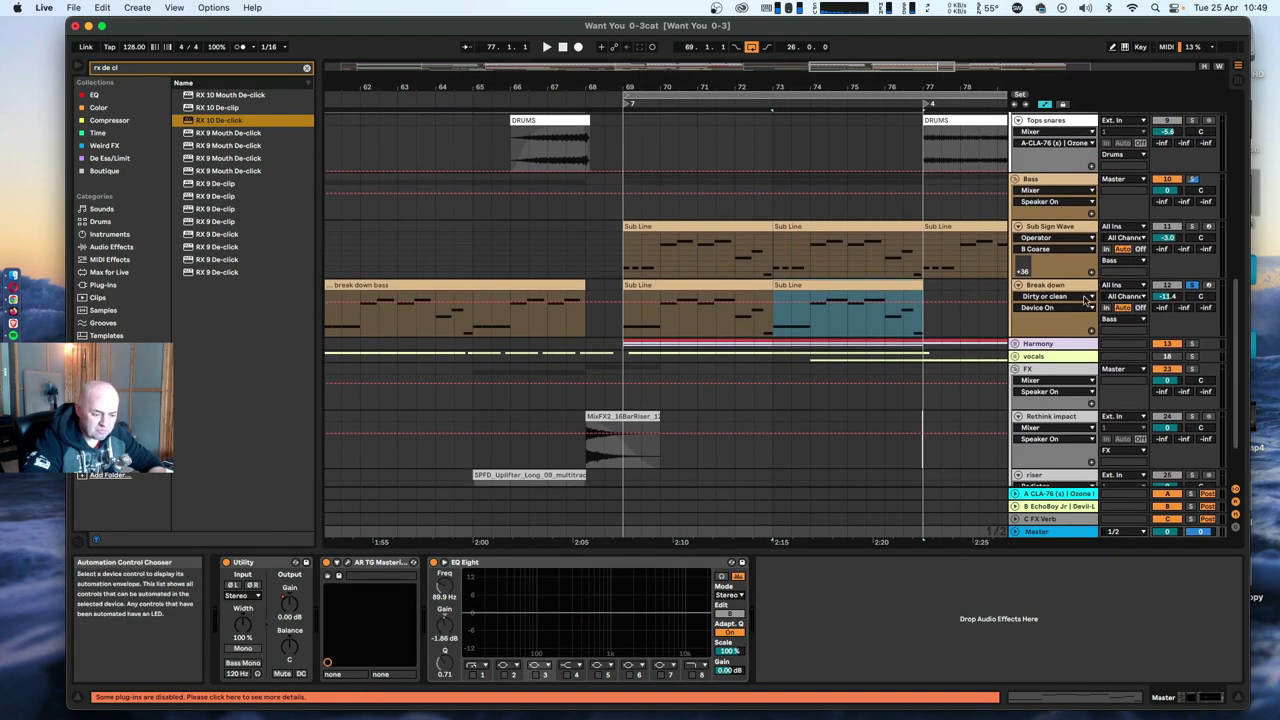
left_click(1045, 285)
left_click(1017, 369)
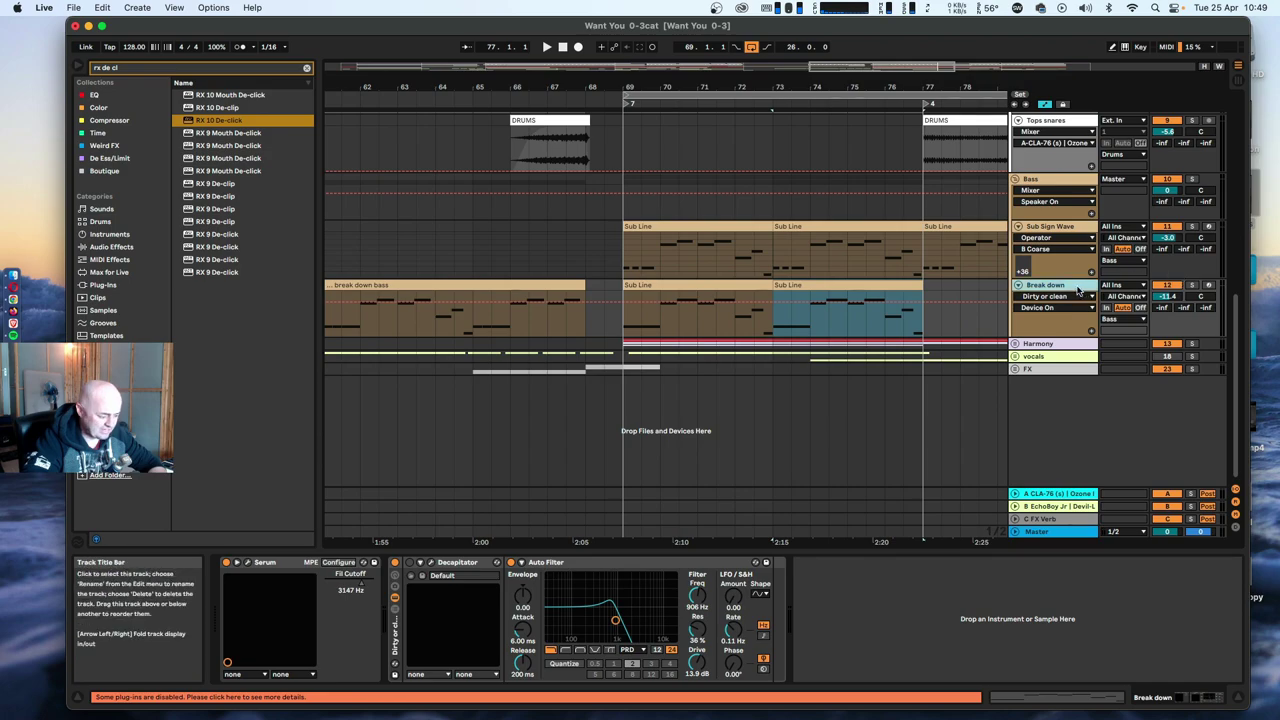
Copy the Bootsandcats rack from Sub Sign Wave to the end of Break down's device chain and set Boots to 64.
left_click(1050, 226)
left_click(754, 563)
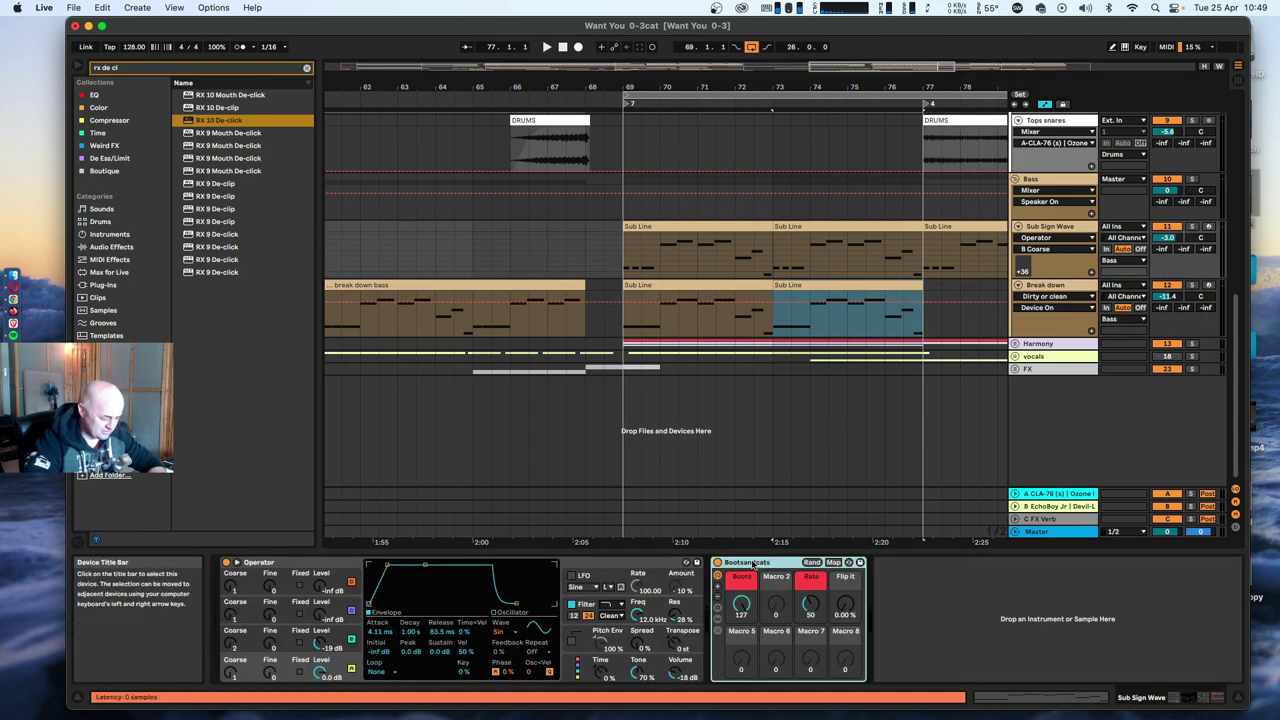
key("super+z")
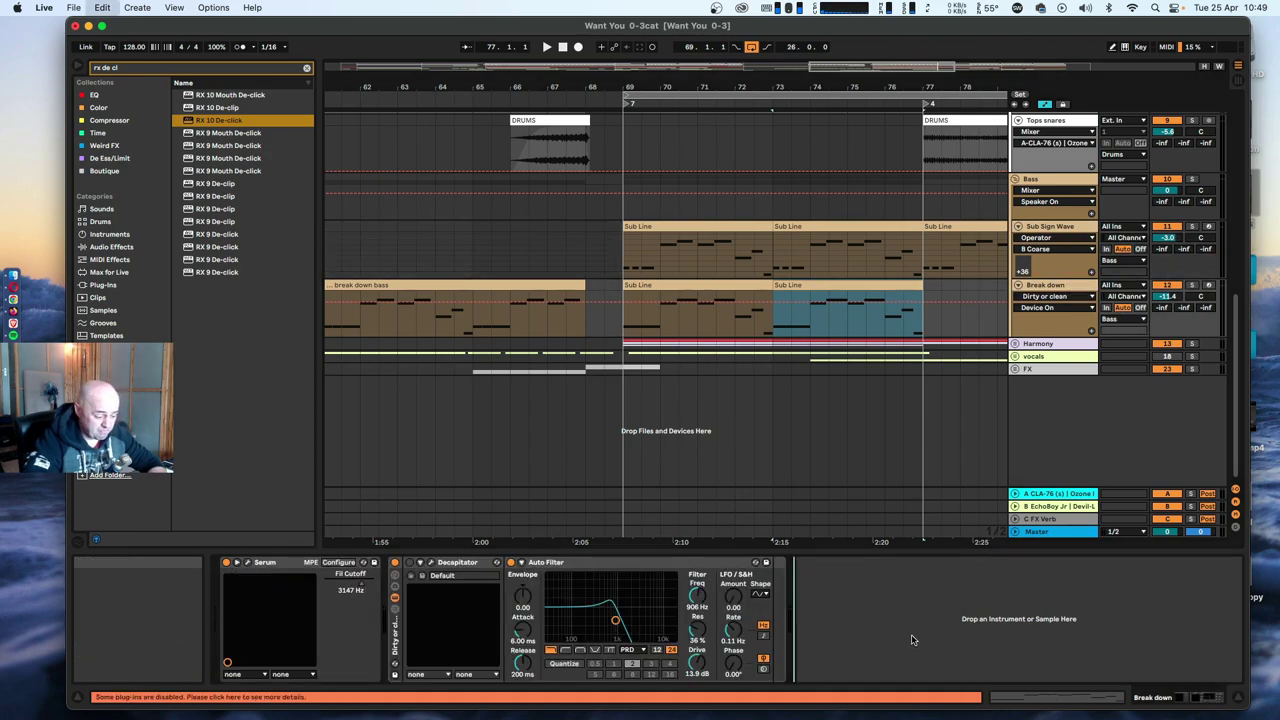
key("super+v")
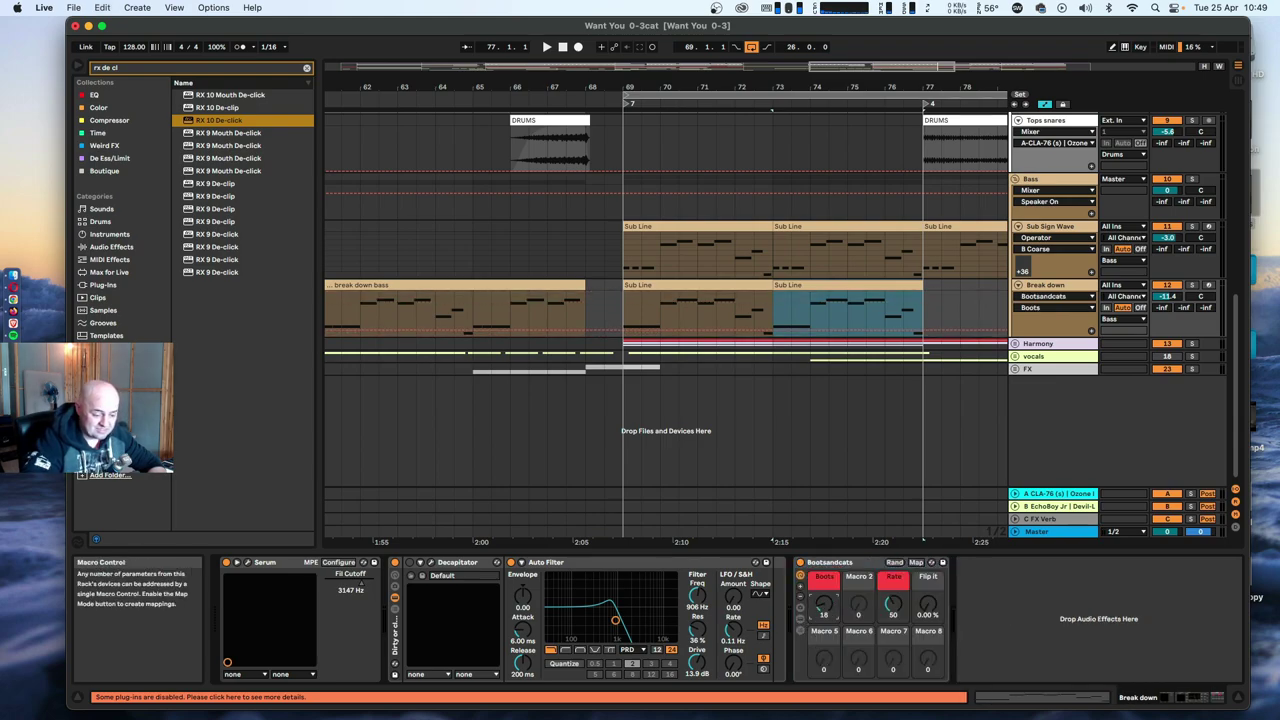
key("space")
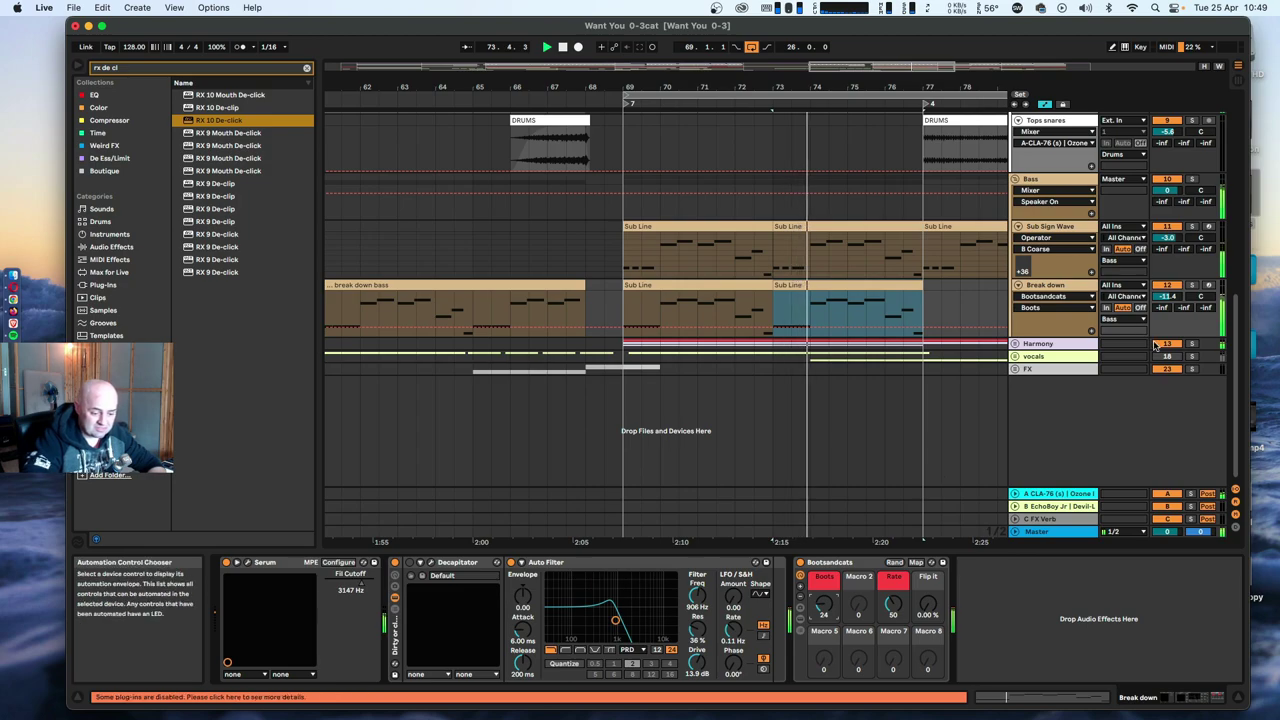
left_click_drag(831, 608, 831, 566)
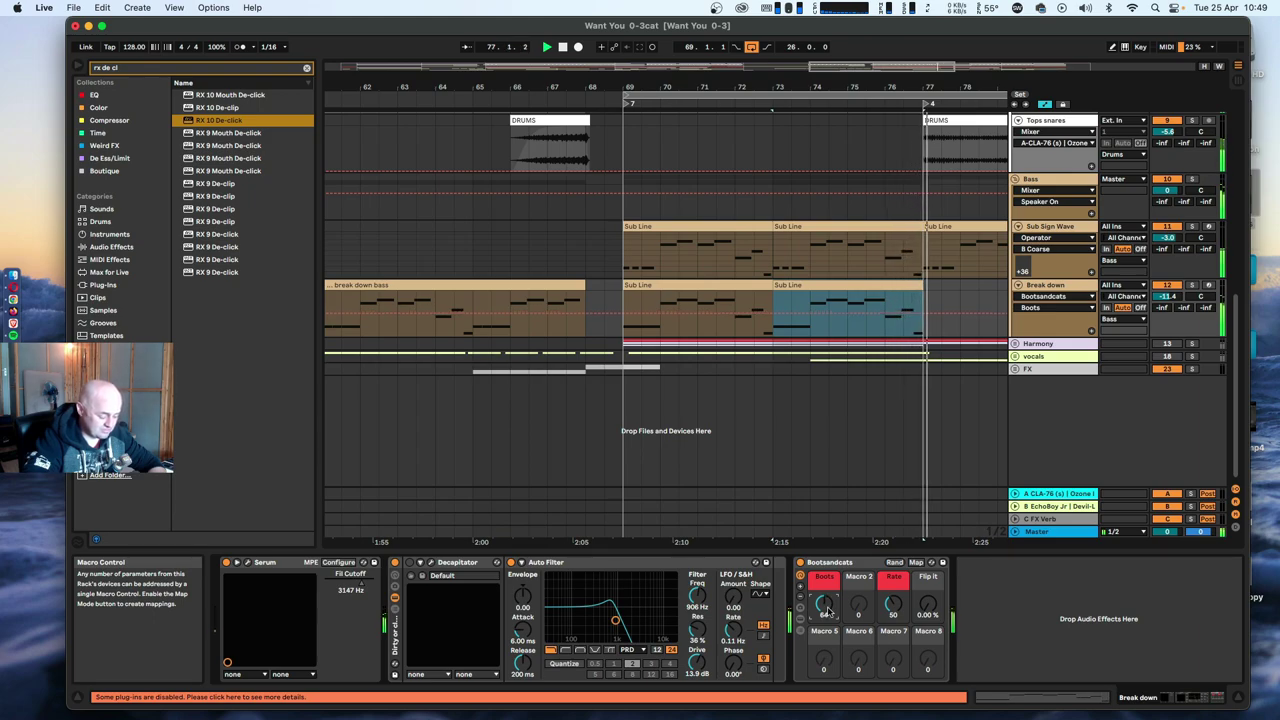
Loop bars 69 to 77 around the Break down clips and set its Auto Filter to 786 Hz with 37% resonance.
left_click(626, 300)
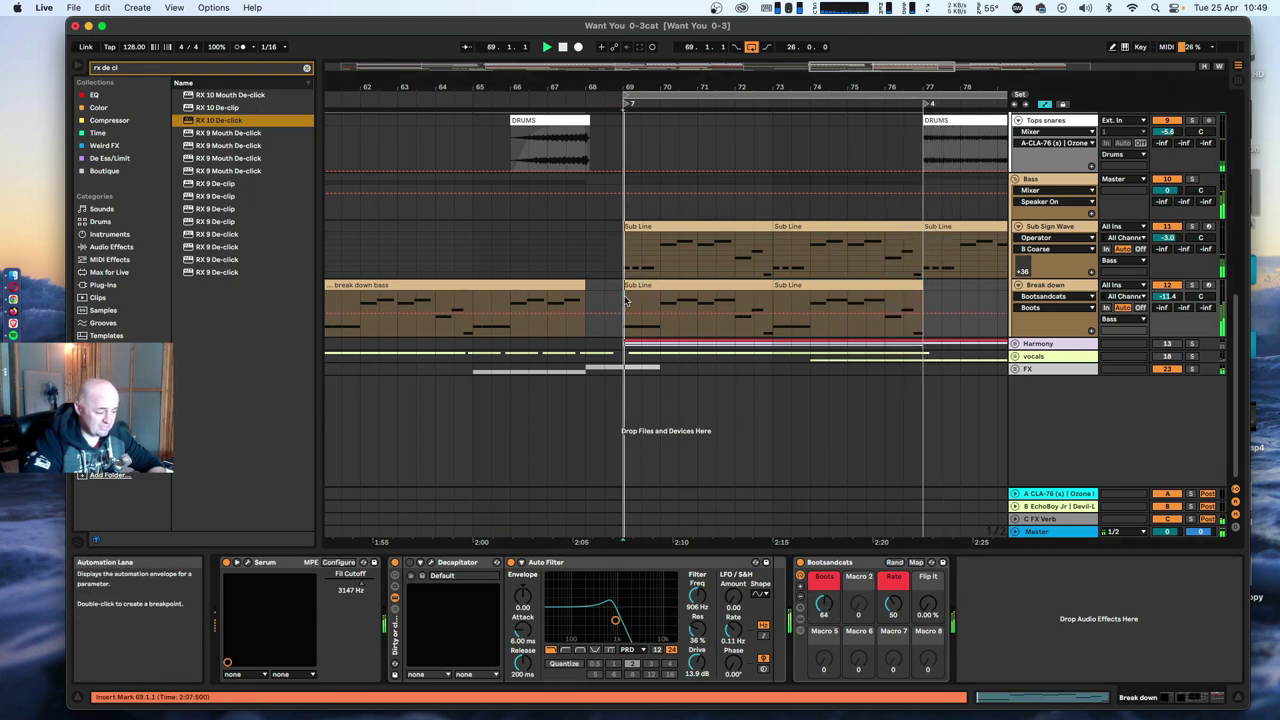
left_click_drag(626, 300, 924, 312)
mouse_move(614, 620)
left_mouse_down()
mouse_move(601, 620)
mouse_move(613, 622)
left_mouse_up()
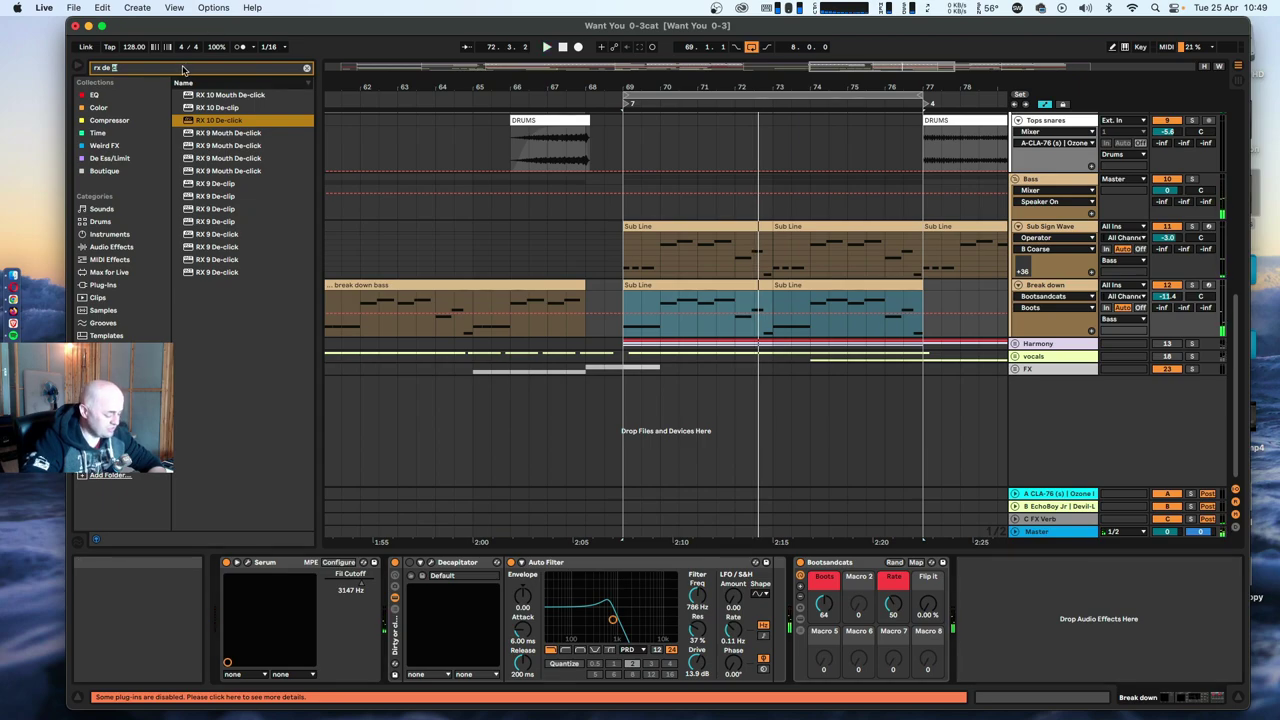
Add an EQ Eight after Break down's Auto Filter, set band 1 to 111 Hz and switch off bands 3 and 8.
type("eq")
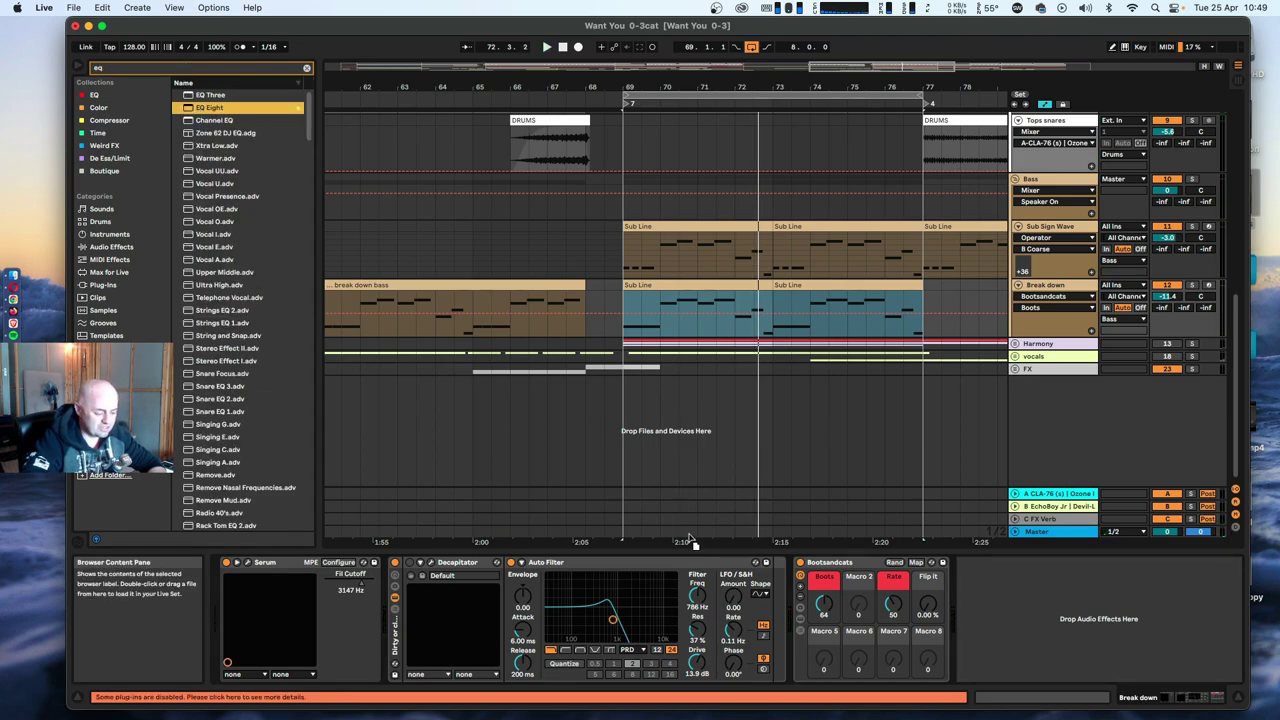
left_click_drag(697, 549, 786, 604)
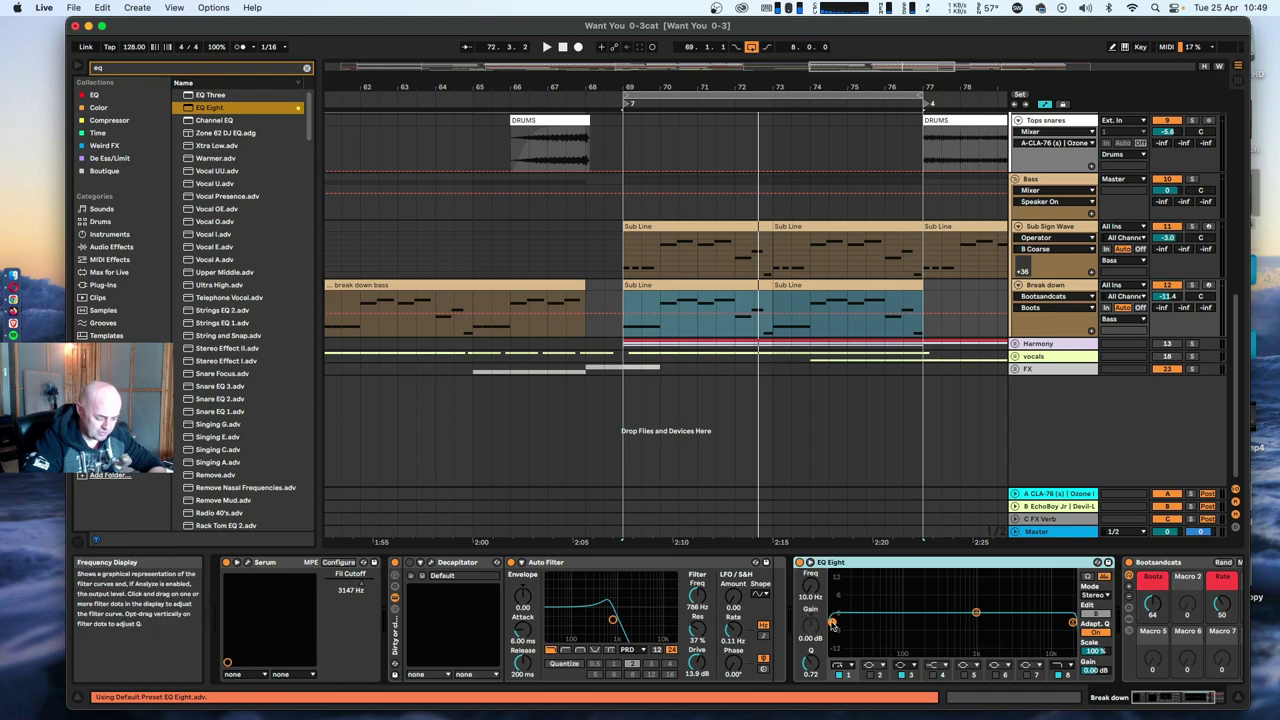
key("space")
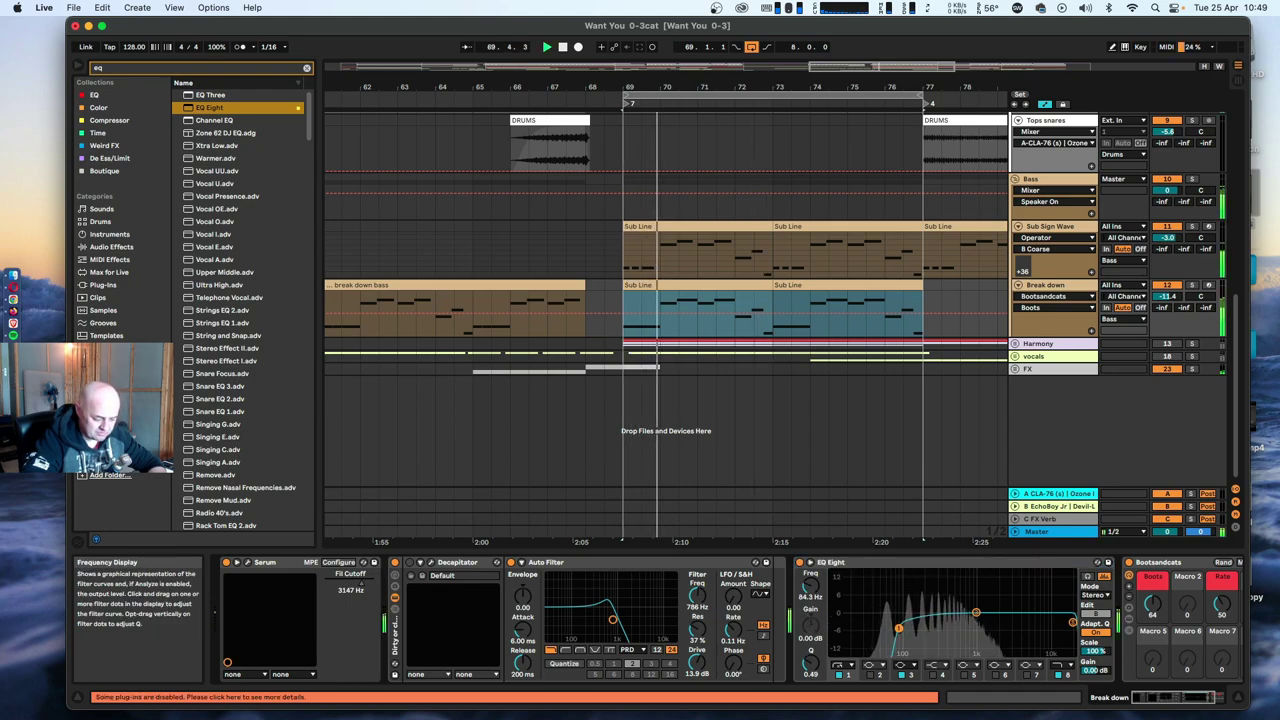
left_click_drag(894, 628, 906, 627)
left_click(1057, 675)
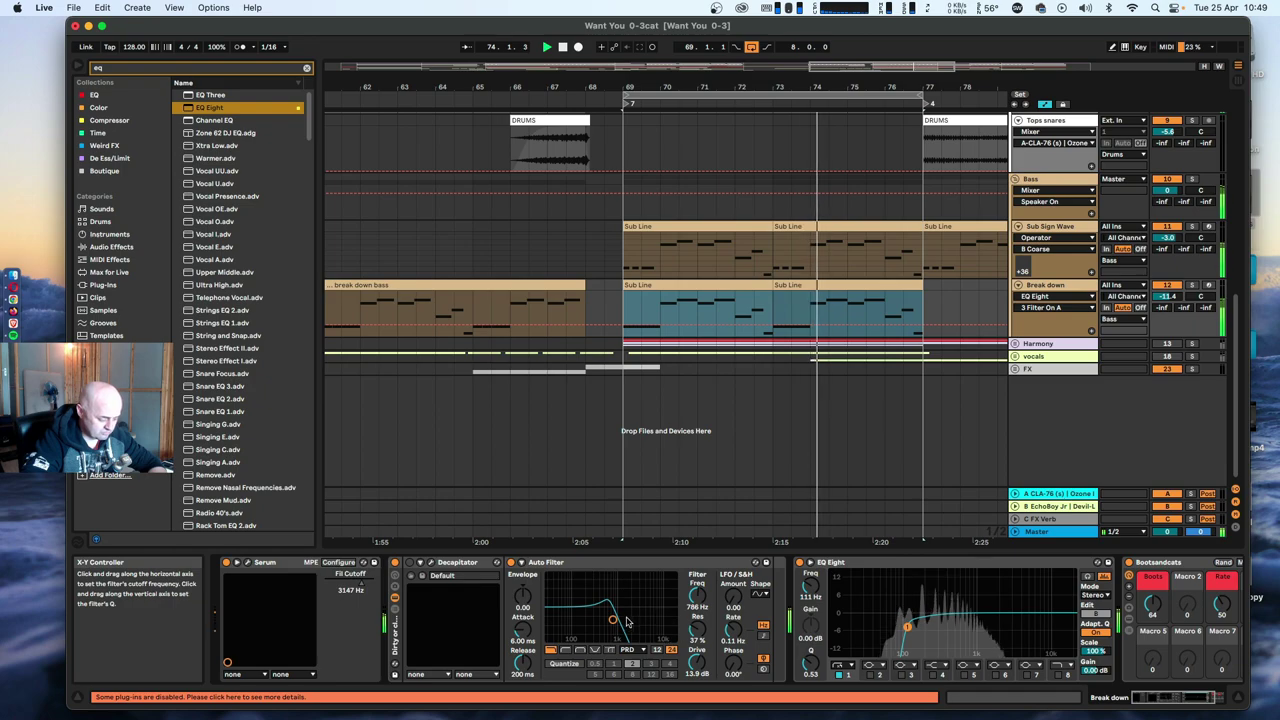
Lower the Break down track's Auto Filter to 706 Hz with 25% resonance.
mouse_move(613, 620)
left_mouse_down()
mouse_move(599, 616)
mouse_move(670, 612)
mouse_move(596, 627)
mouse_move(611, 626)
left_mouse_up()
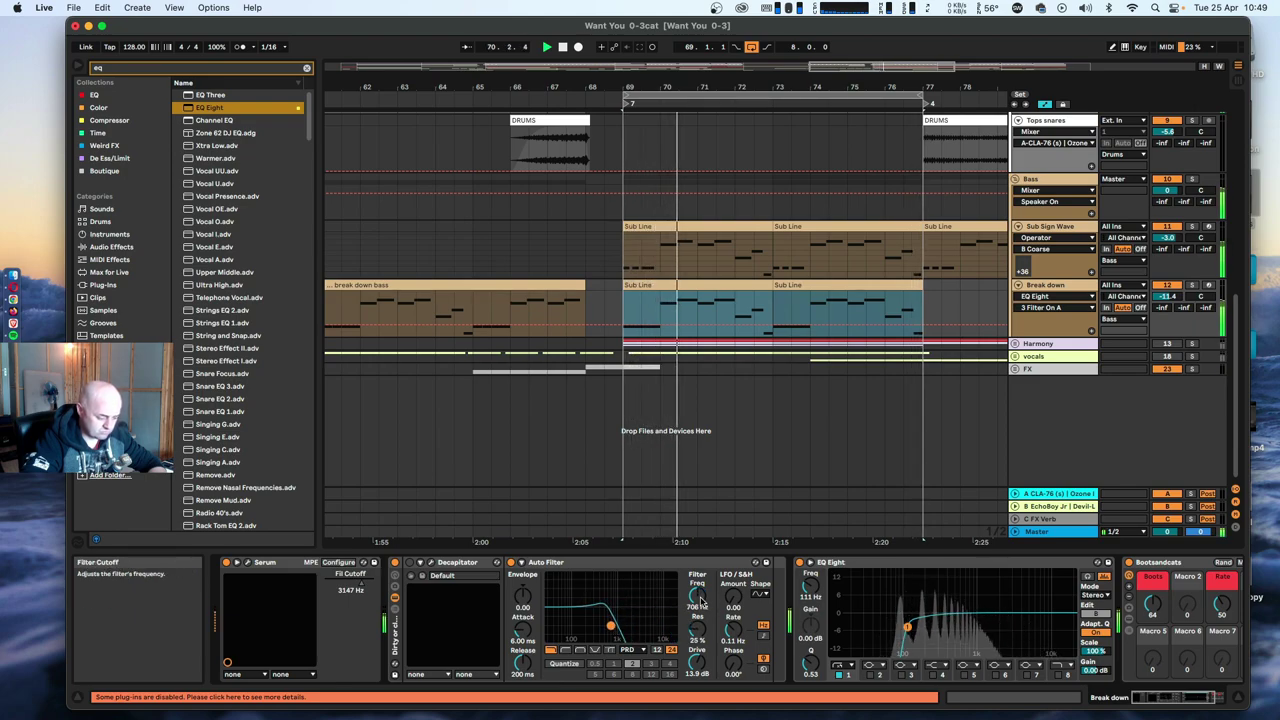
scroll(484, 606, "right", 5)
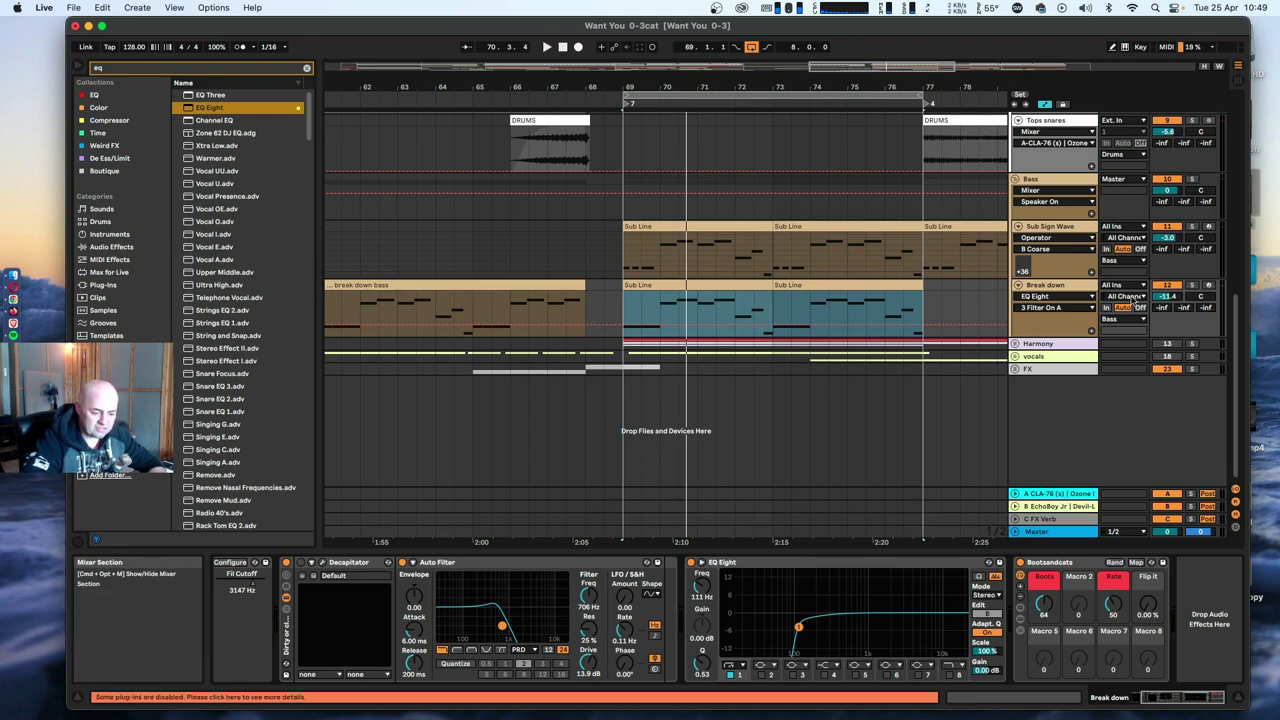
Duplicate the Break down track and delete the break down bass clip from the copy.
left_click(1063, 288)
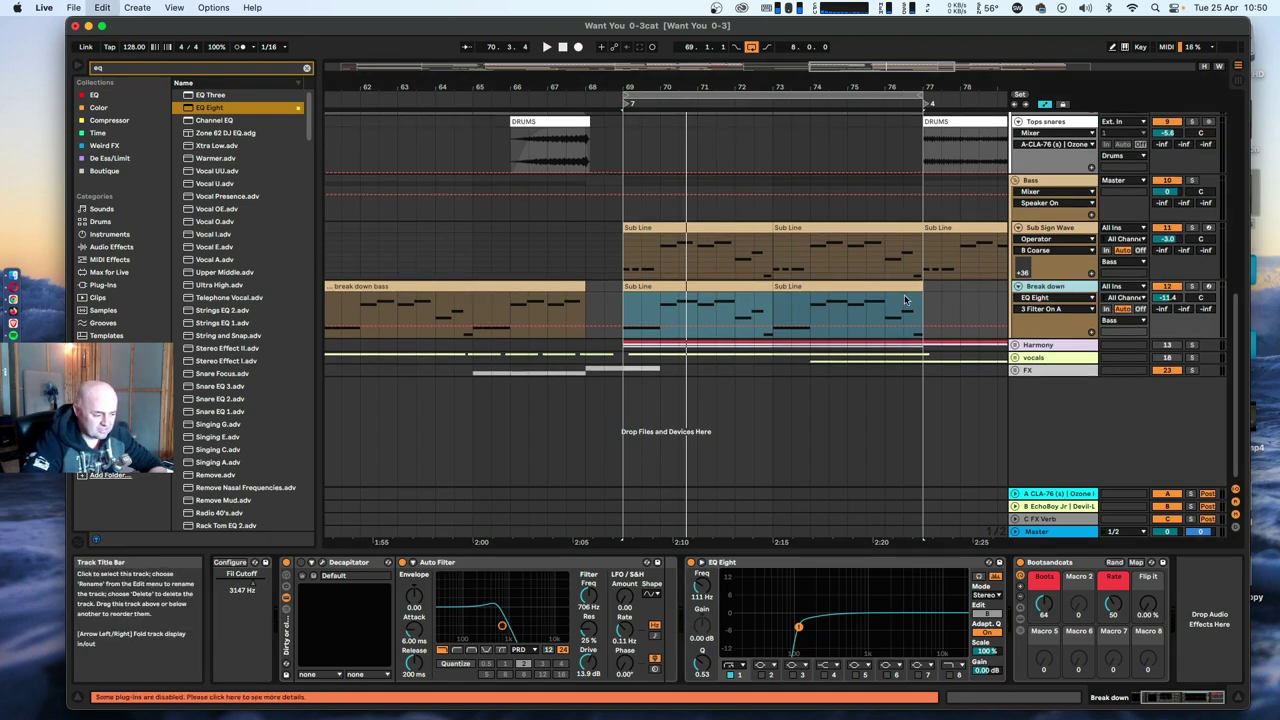
key("super+d")
left_click_drag(819, 87, 795, 40)
left_click(637, 347)
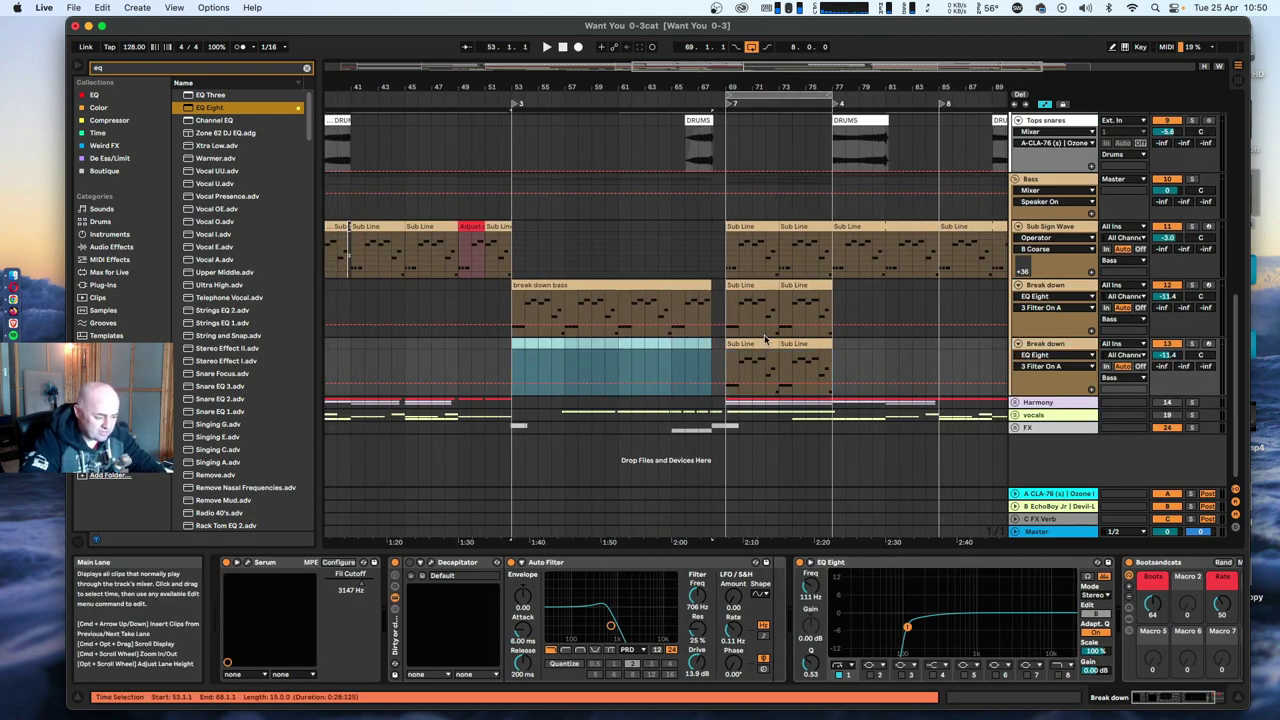
key("Delete")
Delete the two Sub Line clips from the original Break down track.
left_click(755, 285)
key("Delete")
left_click(795, 287)
key("Delete")
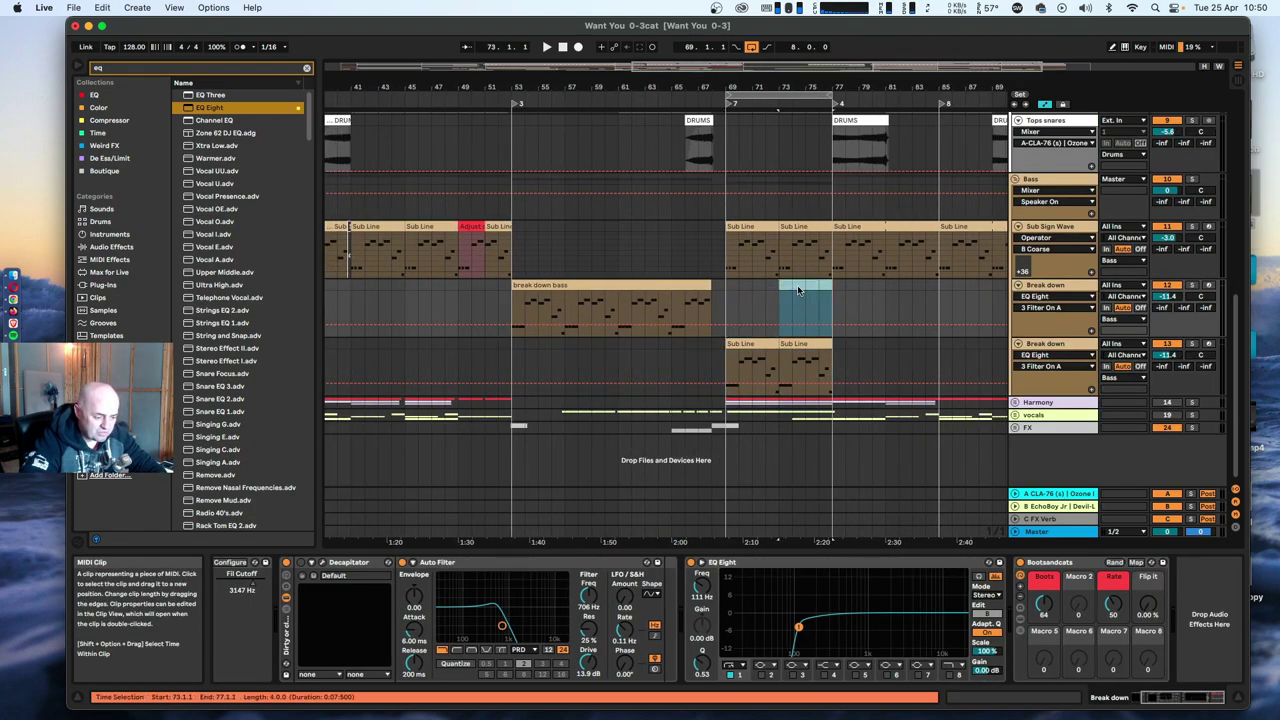
Rename the duplicated track "optional....", colour it red and assign that track colour to its clips.
left_click(1040, 345)
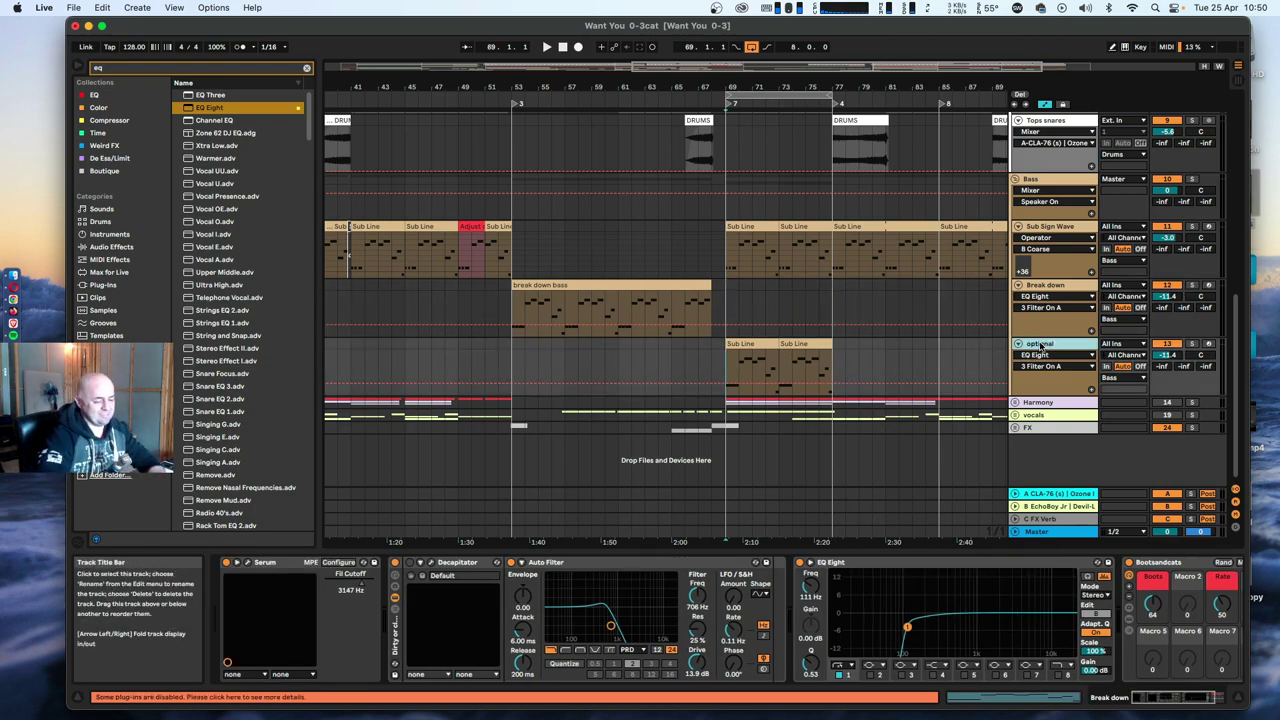
right_click(1040, 345)
left_click(1052, 540)
right_click(1058, 345)
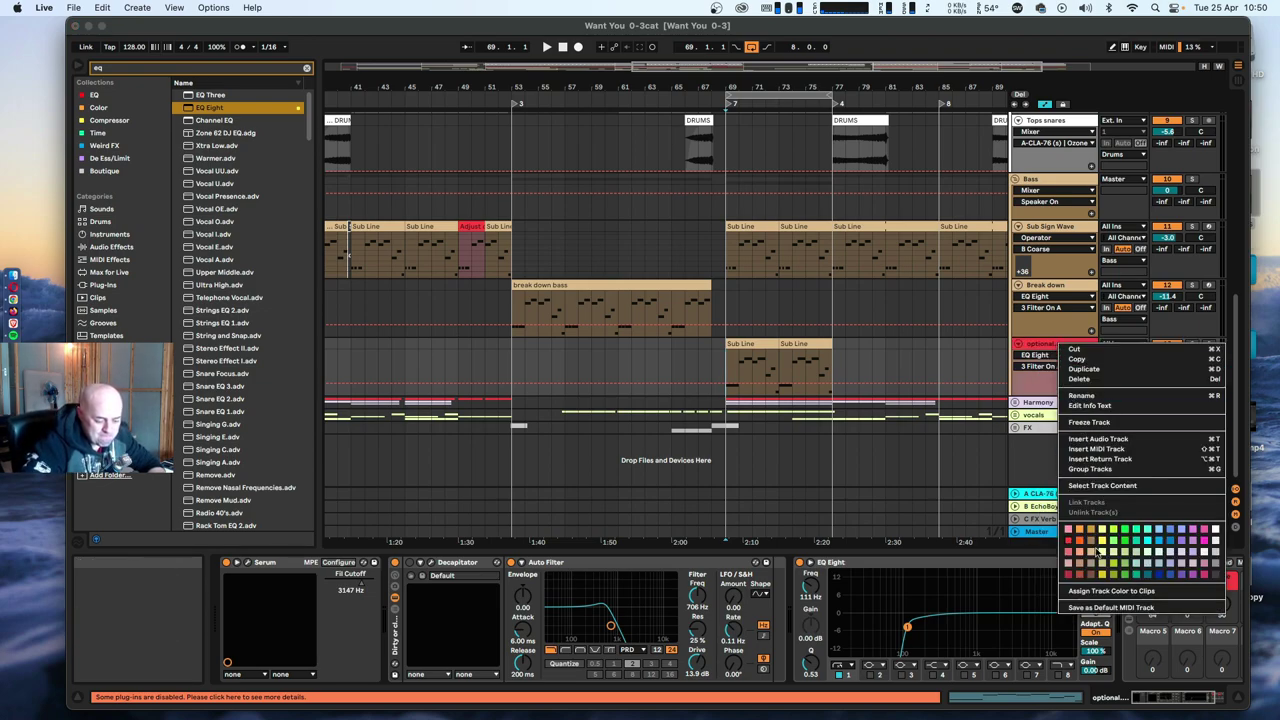
left_click(1091, 589)
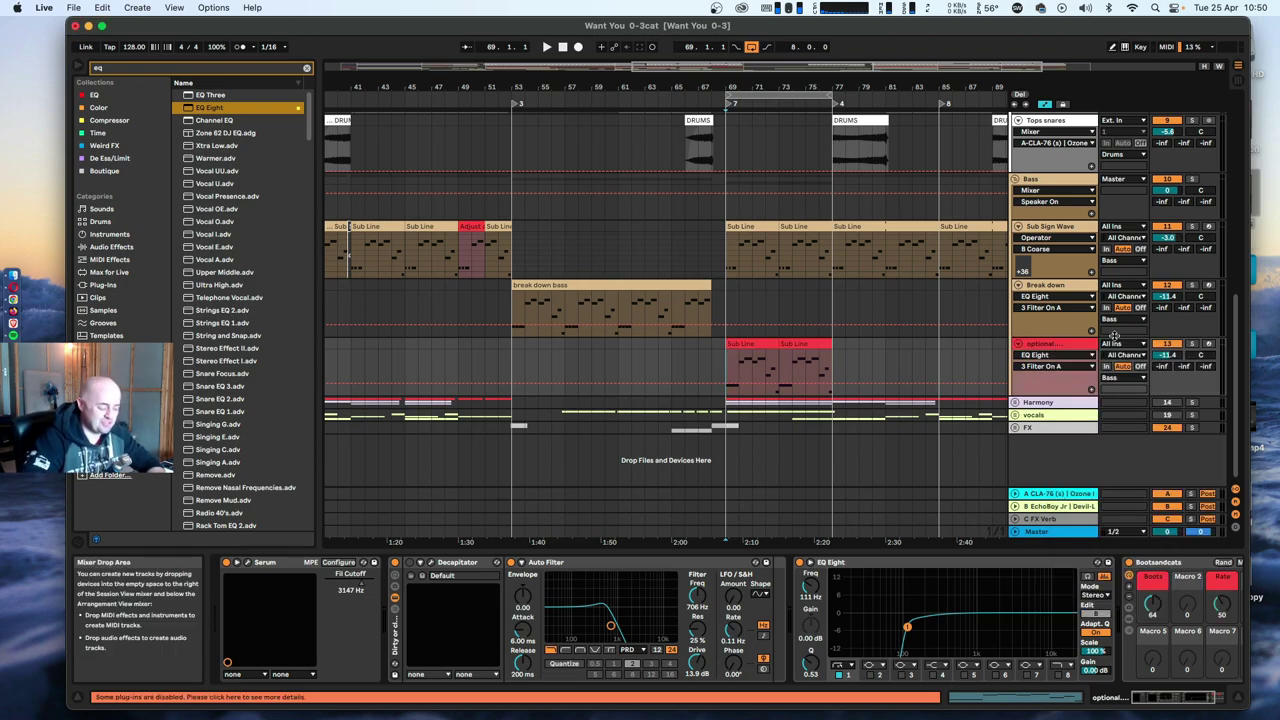
Lower the optional track's volume to -15.3 dB and draw dipping and rising Auto Filter frequency automation across its two Sub Line clips.
key("space")
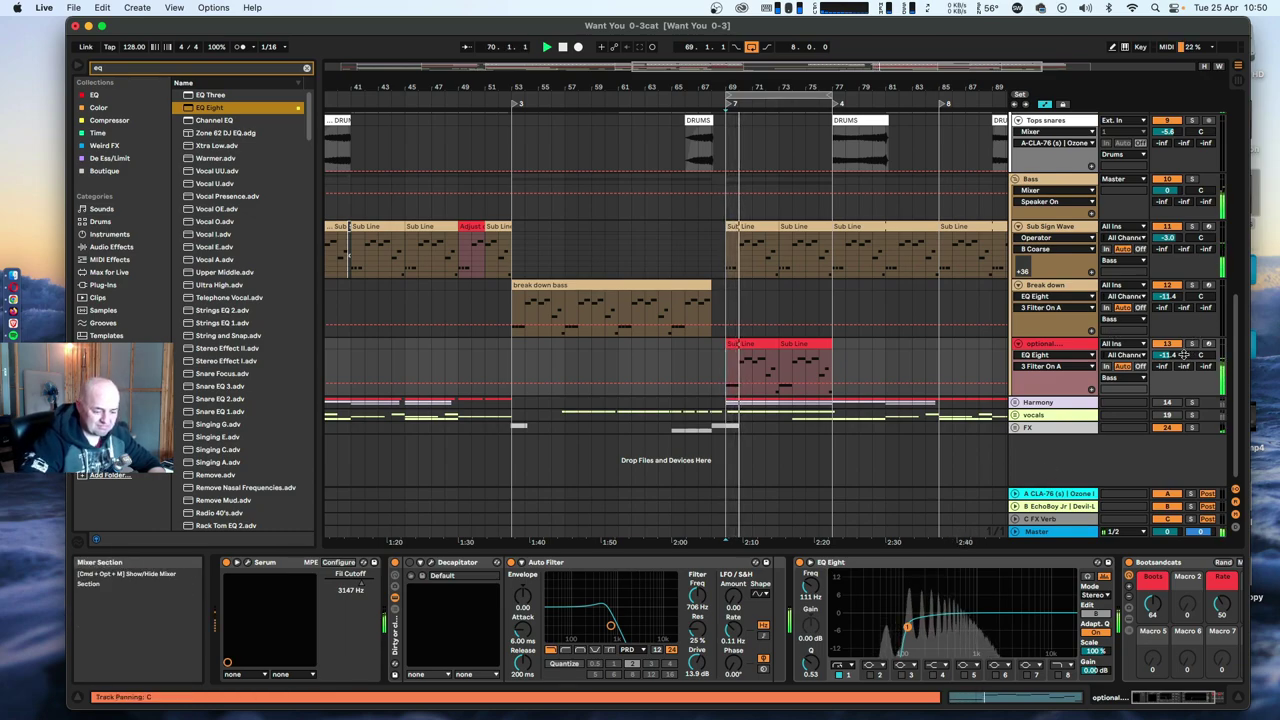
left_click_drag(1183, 354, 1183, 358)
left_click(697, 596)
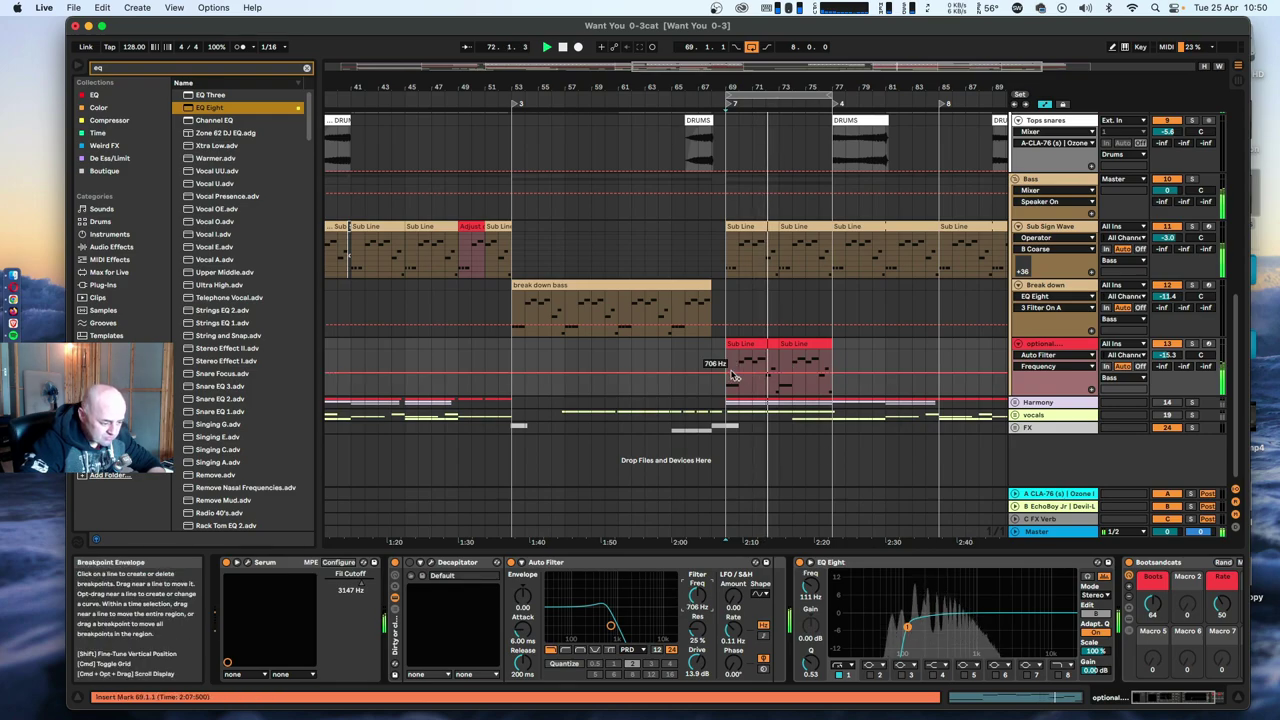
left_click_drag(768, 376, 833, 363)
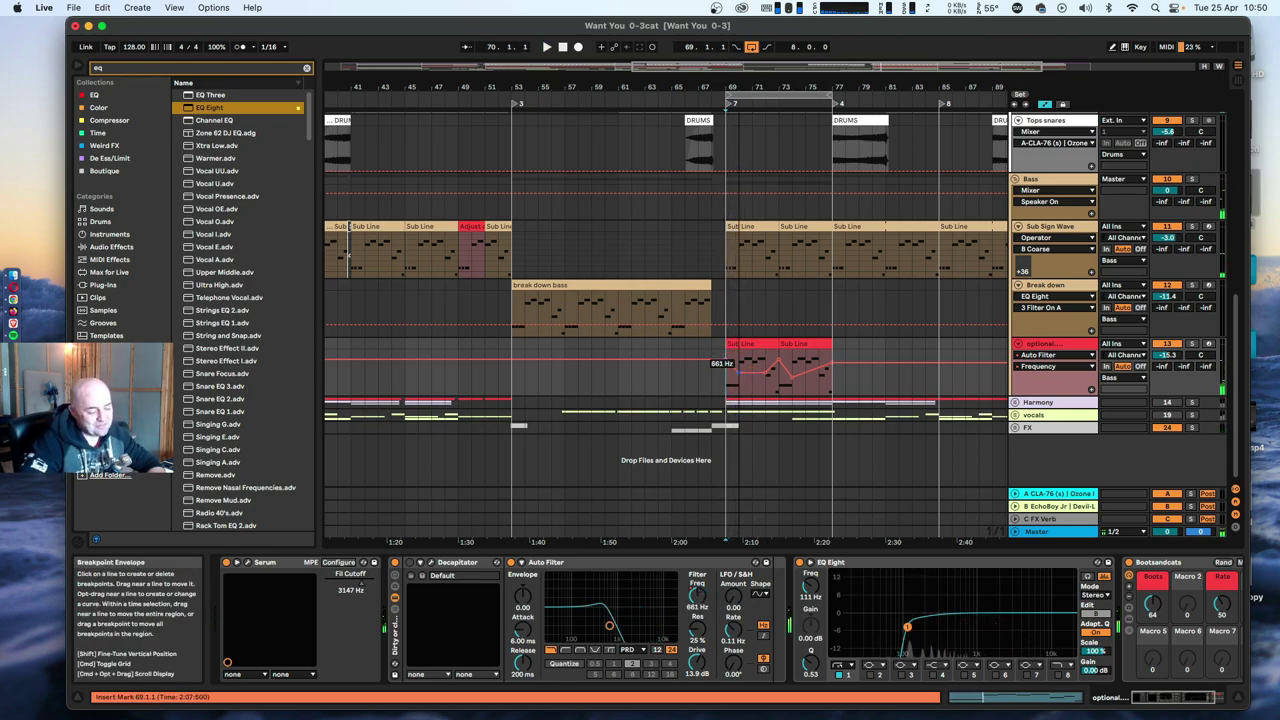
key("space")
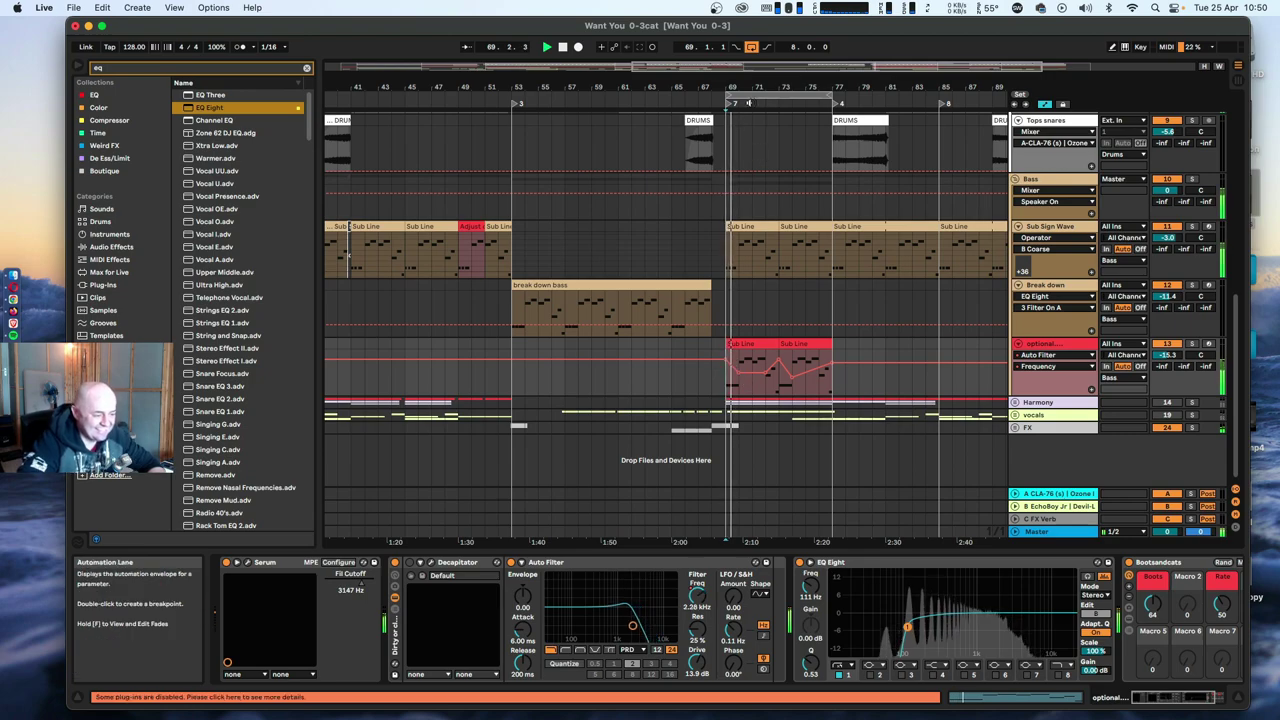
Curve the filter frequency automation segments over both Sub Line clips and raise the final point near bar 77 to about 19.9 kHz.
mouse_move(752, 88)
left_mouse_down()
mouse_move(752, 150)
mouse_move(751, 100)
left_mouse_up()
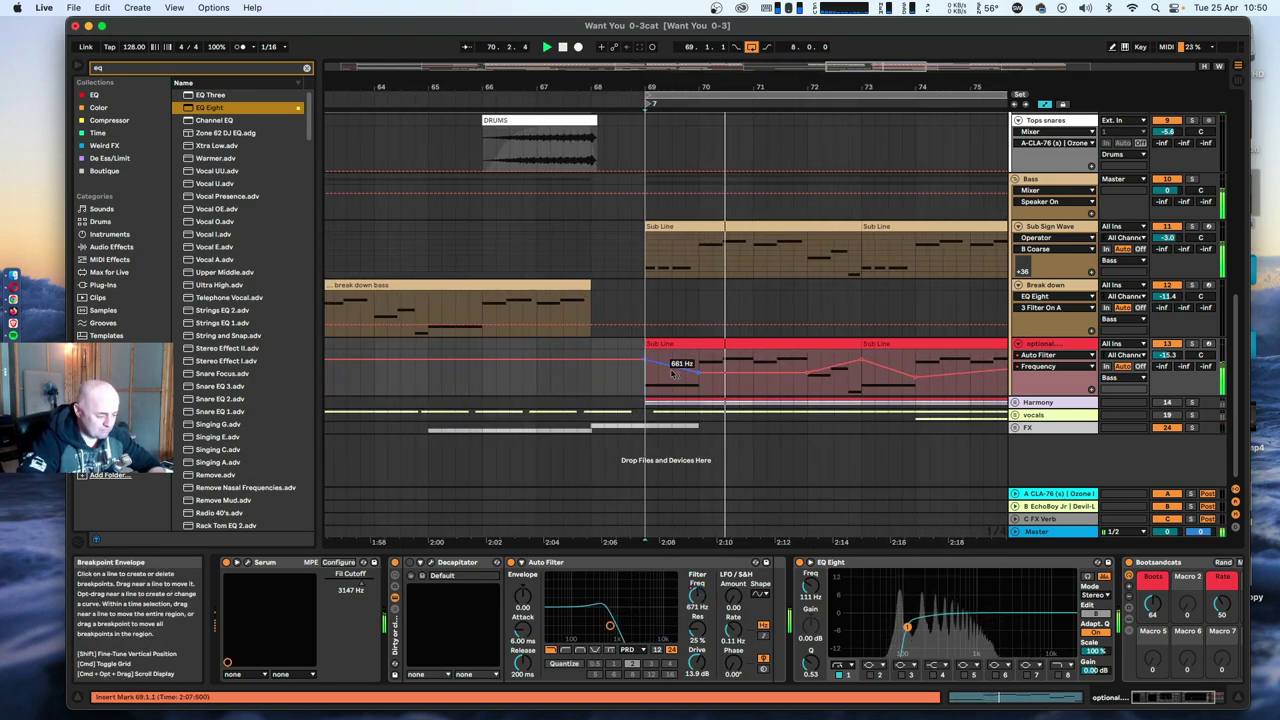
left_click_drag(676, 366, 676, 352, "alt")
key("space")
key("space")
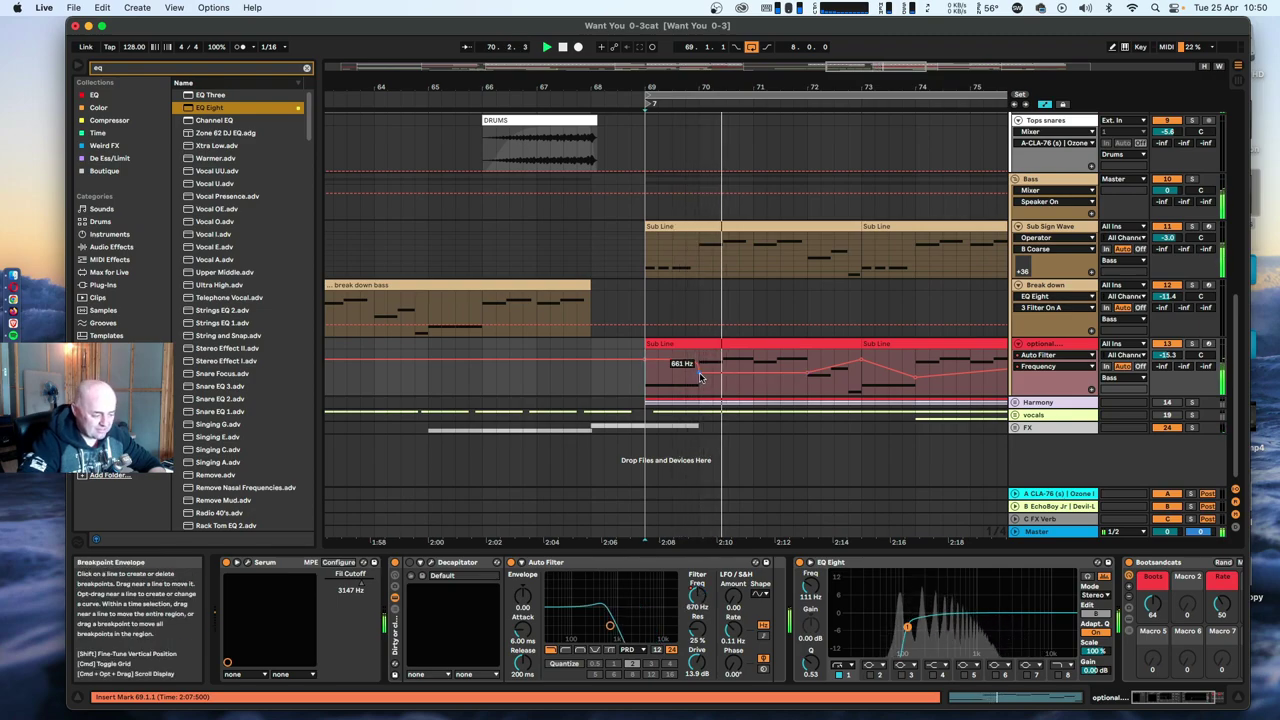
left_click(656, 380)
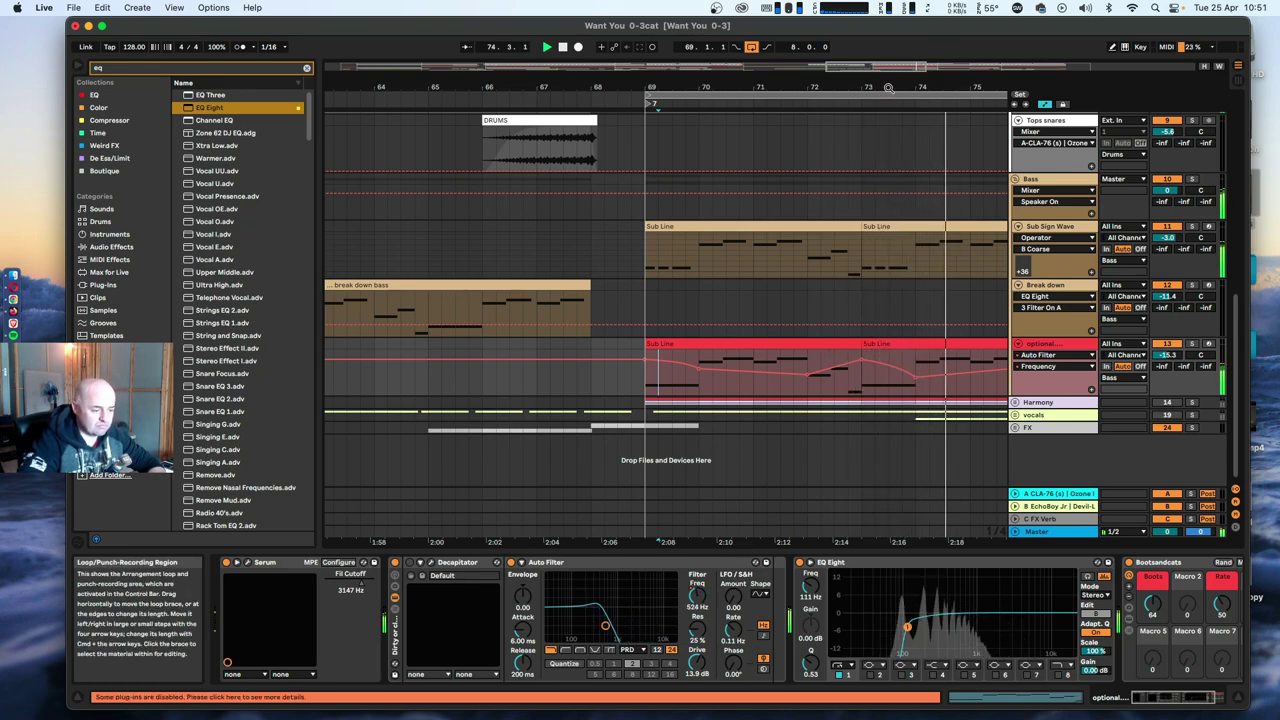
left_click_drag(890, 87, 677, 56)
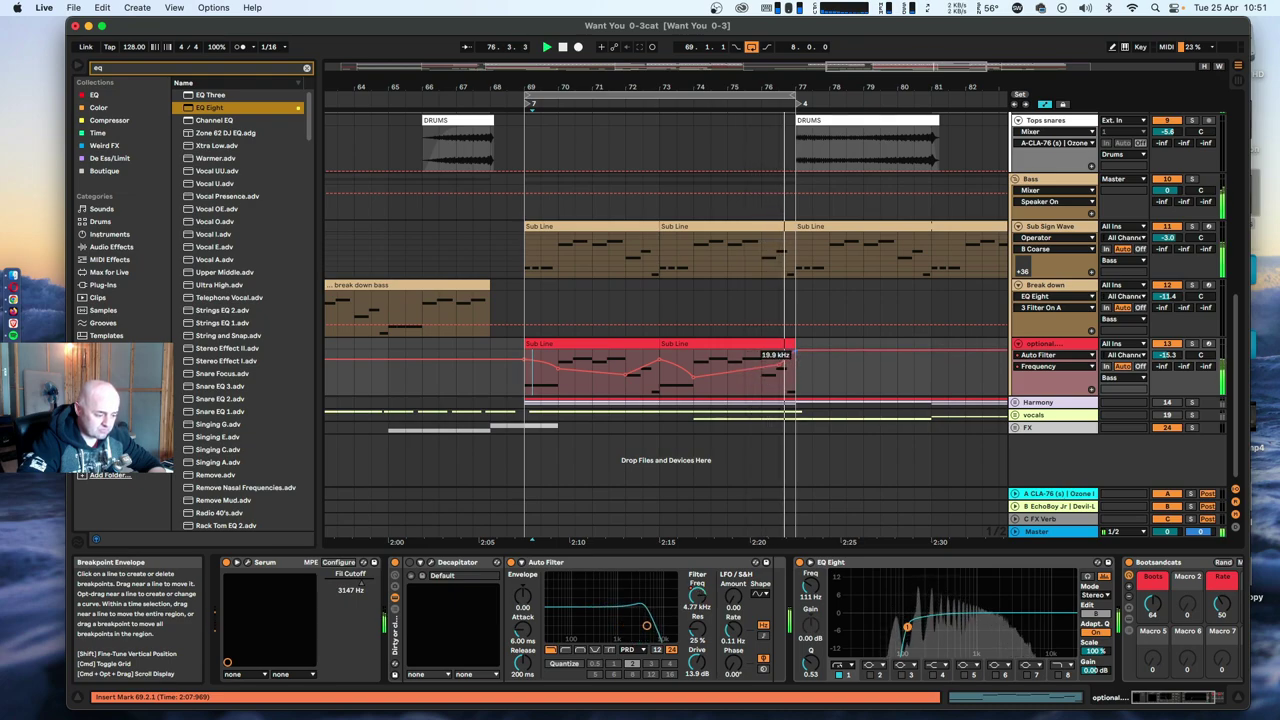
key("space")
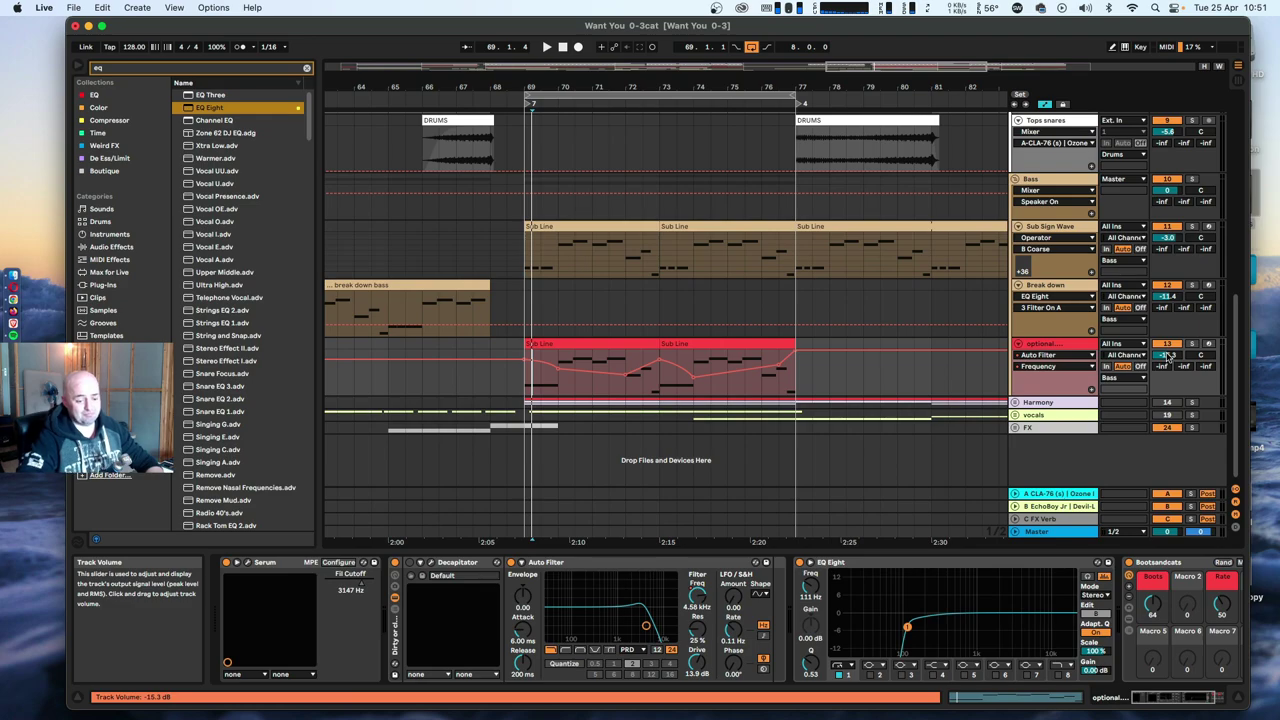
Compare playback with the optional track silenced and audible, and set its volume to -16.6 dB.
left_click_drag(1168, 358, 1168, 430)
key("space")
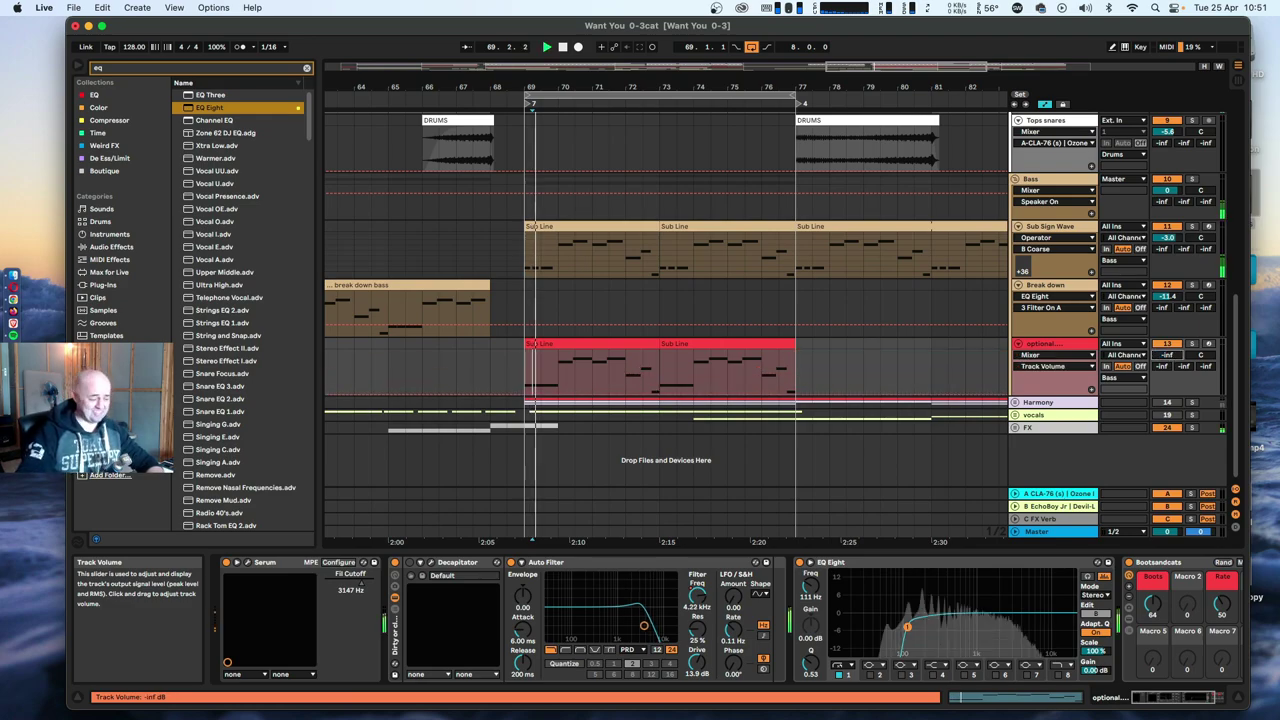
mouse_move(1167, 355)
left_mouse_down()
mouse_move(1167, 315)
mouse_move(1167, 350)
left_mouse_up()
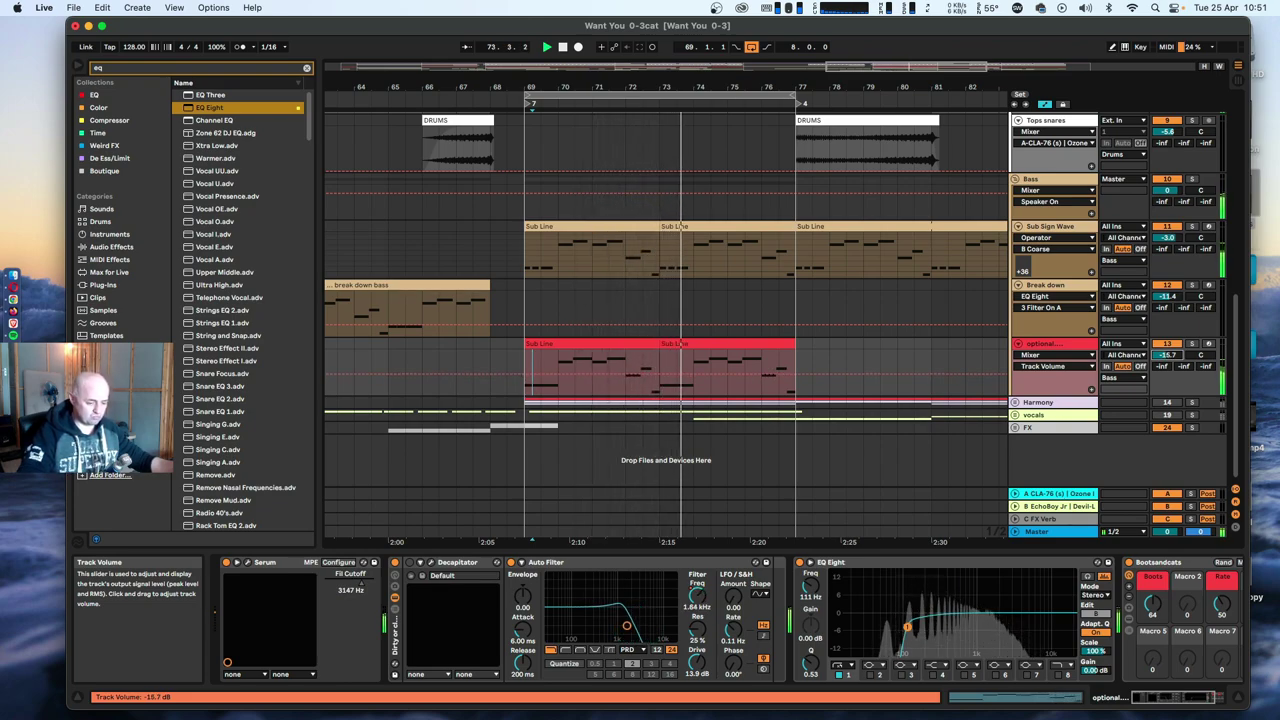
left_click_drag(1167, 355, 1167, 359)
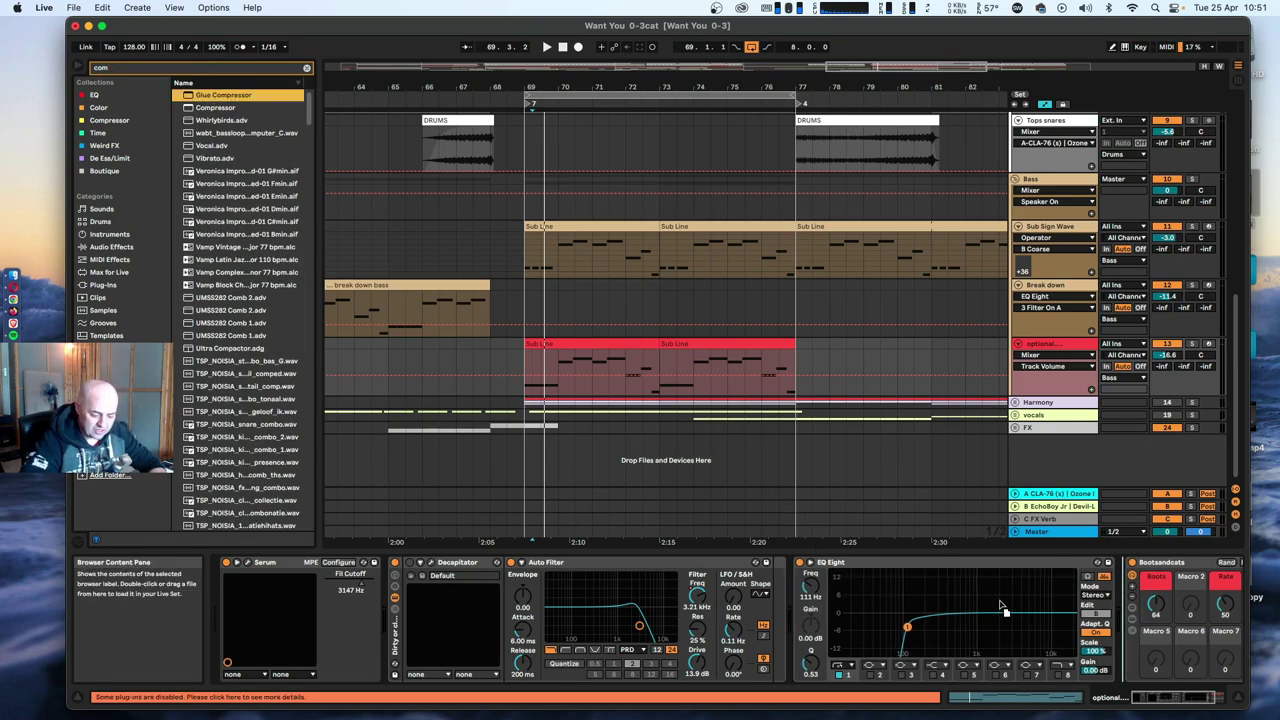
Insert a Glue Compressor between EQ Eight and the Bootsandcats rack, reveal its sidechain section and enable only the sidechain EQ.
key("Return")
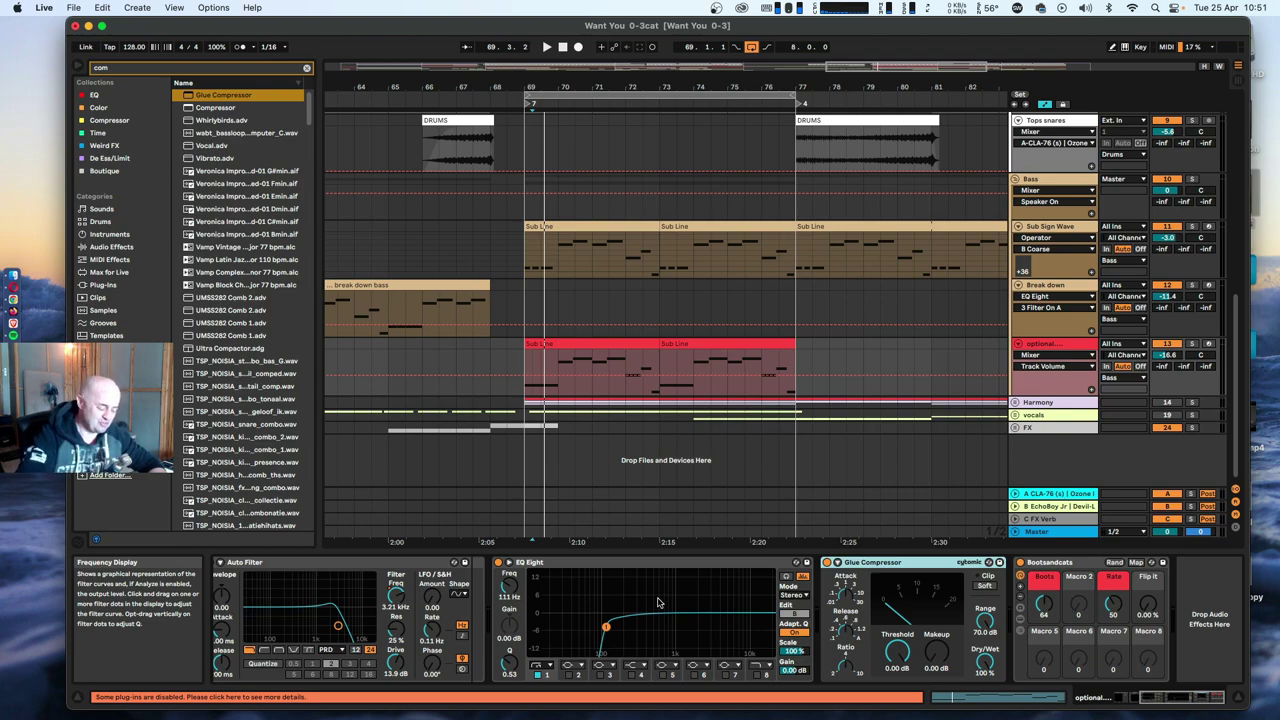
left_click(838, 563)
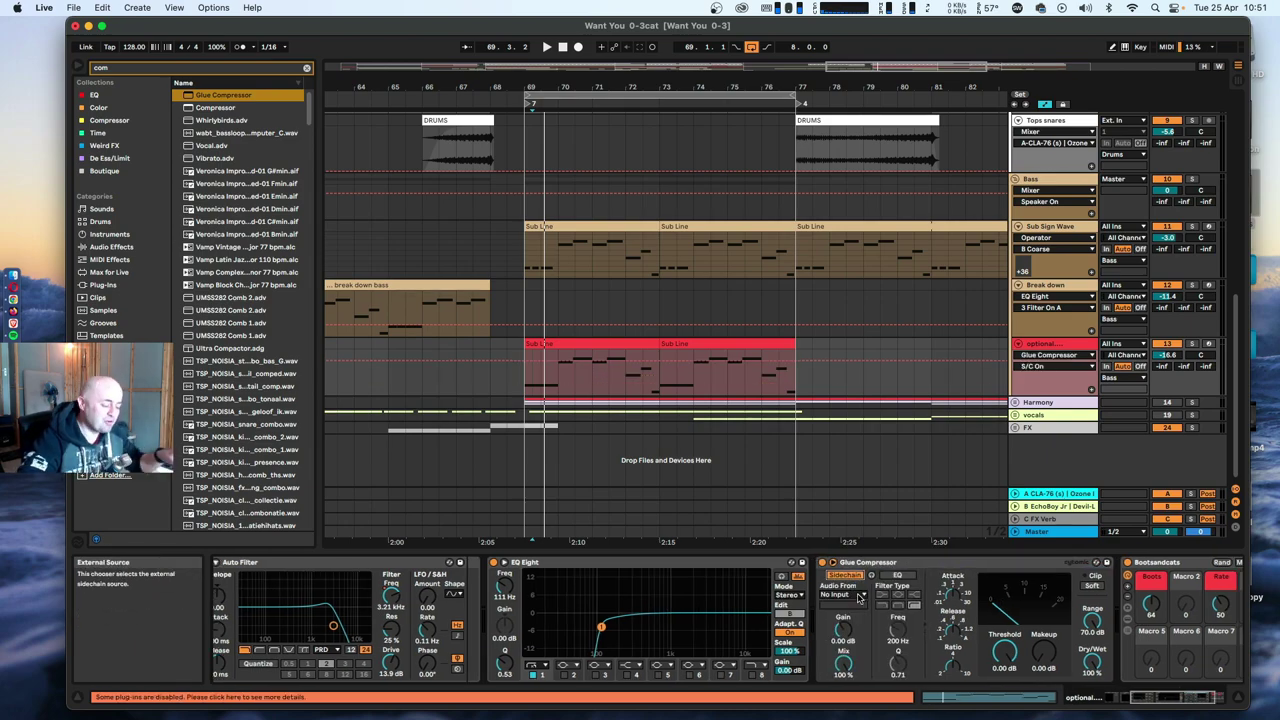
left_click(857, 596)
left_click(846, 584)
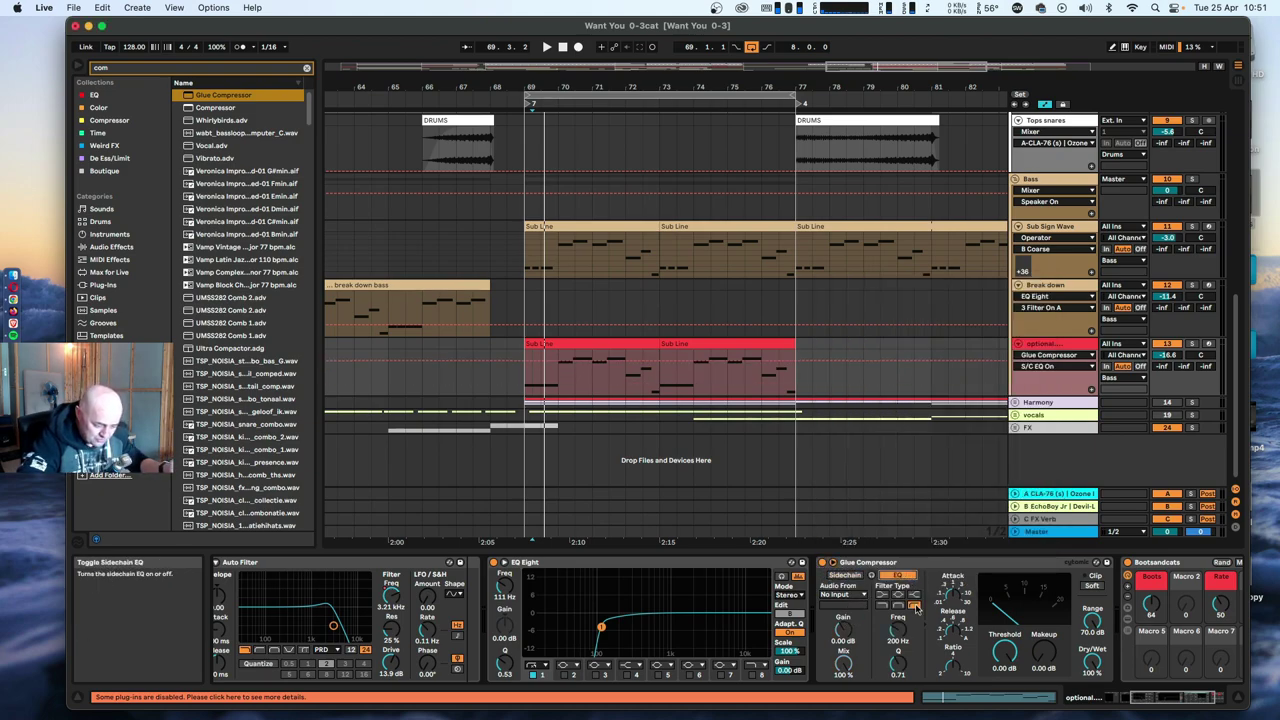
left_click(630, 676)
left_click(598, 676)
left_click(634, 675)
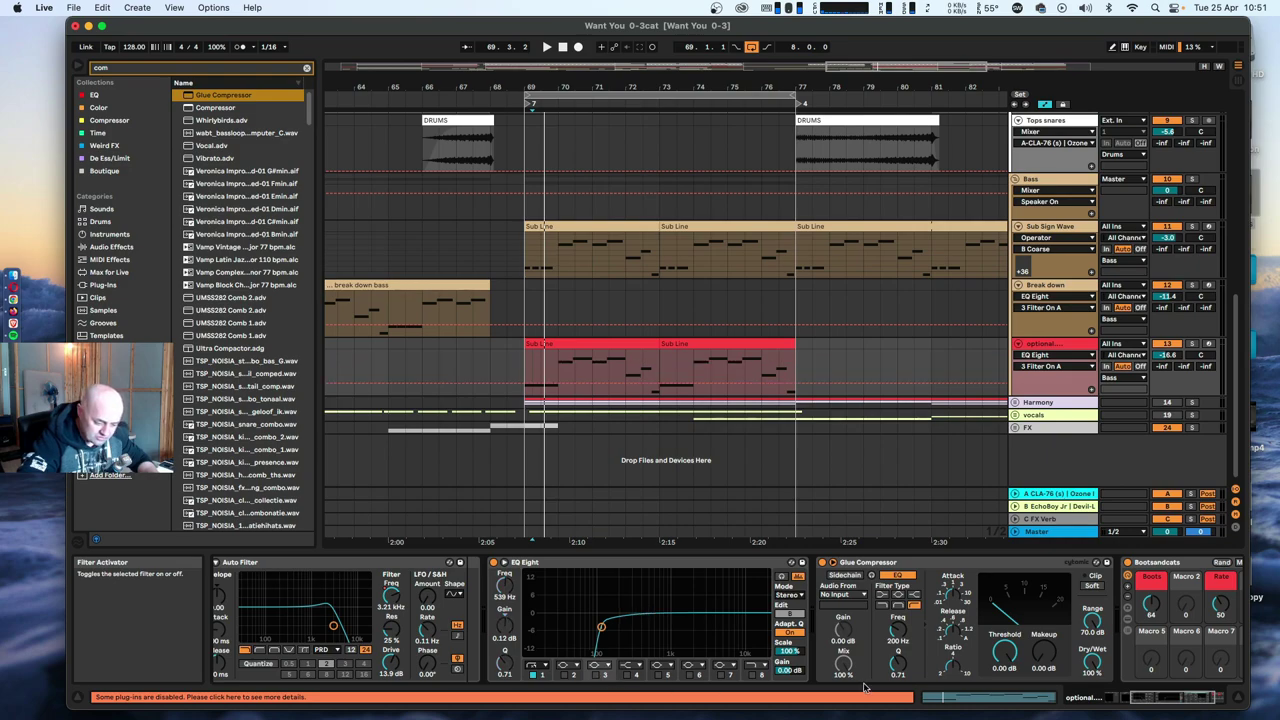
Set the Glue Compressor's sidechain EQ frequency to 500 Hz and lower its threshold to -15.2 dB during playback.
left_click(898, 628)
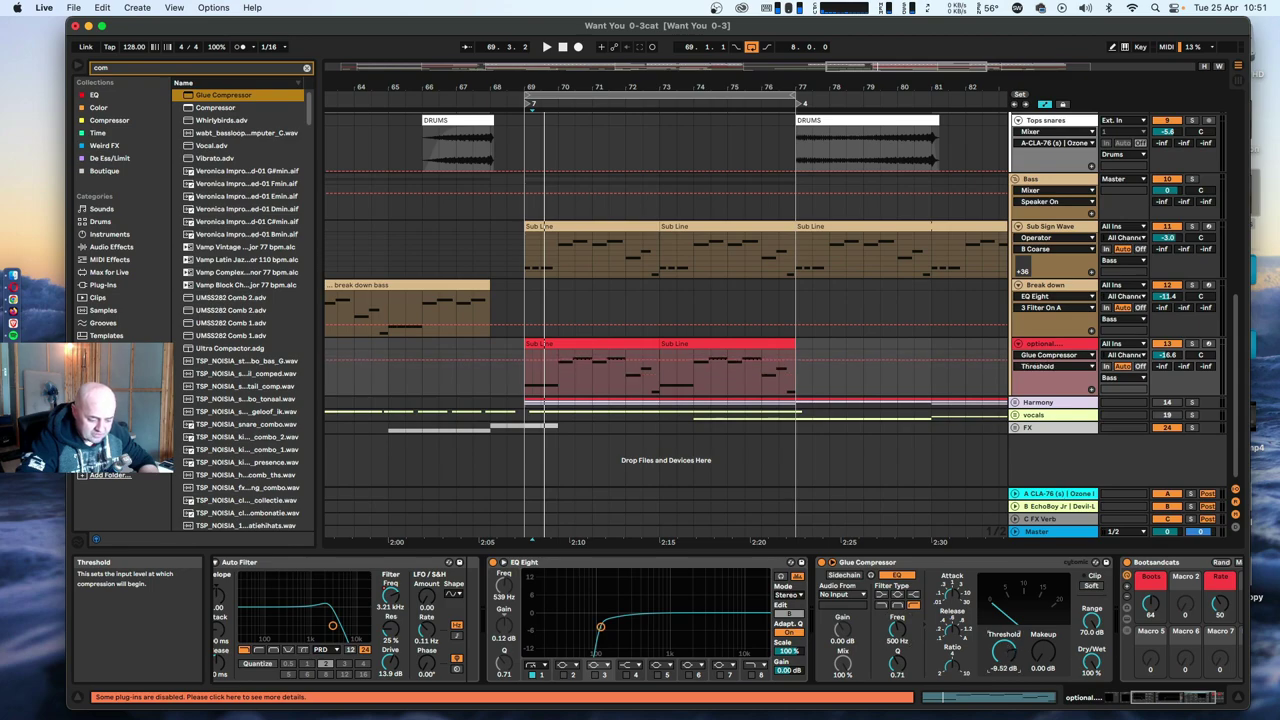
left_click_drag(1003, 651, 1005, 654)
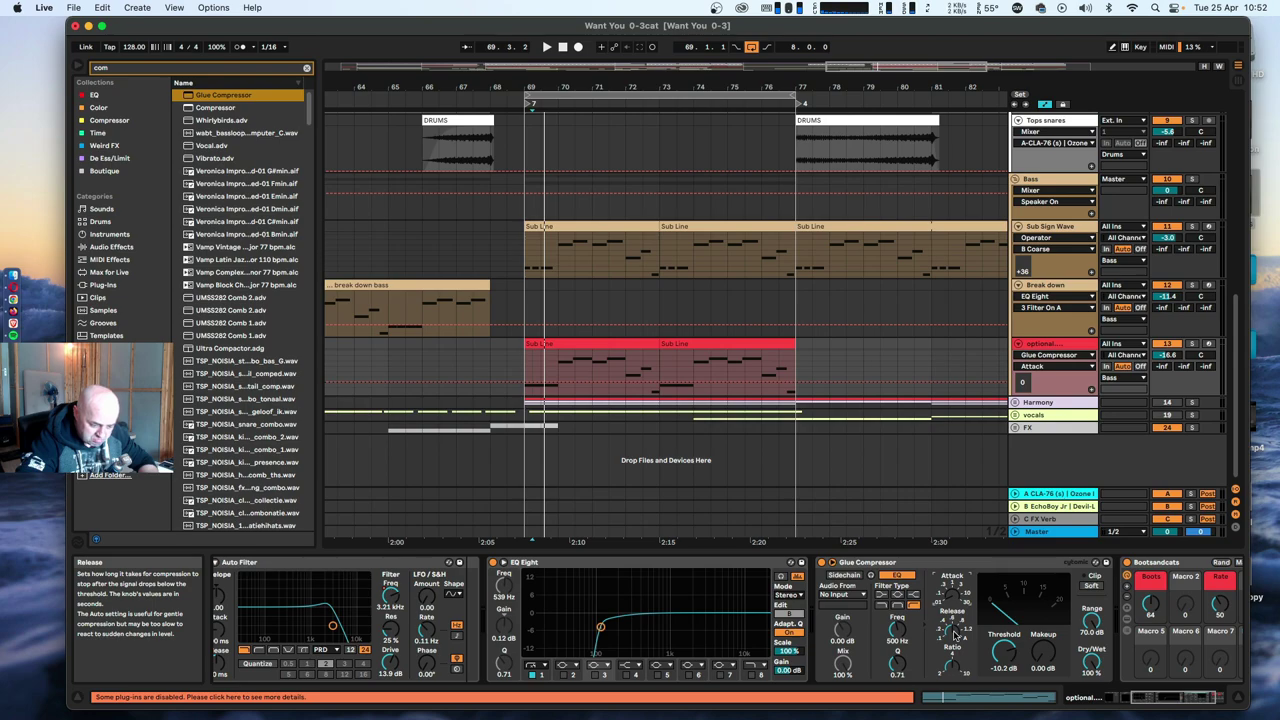
key("space")
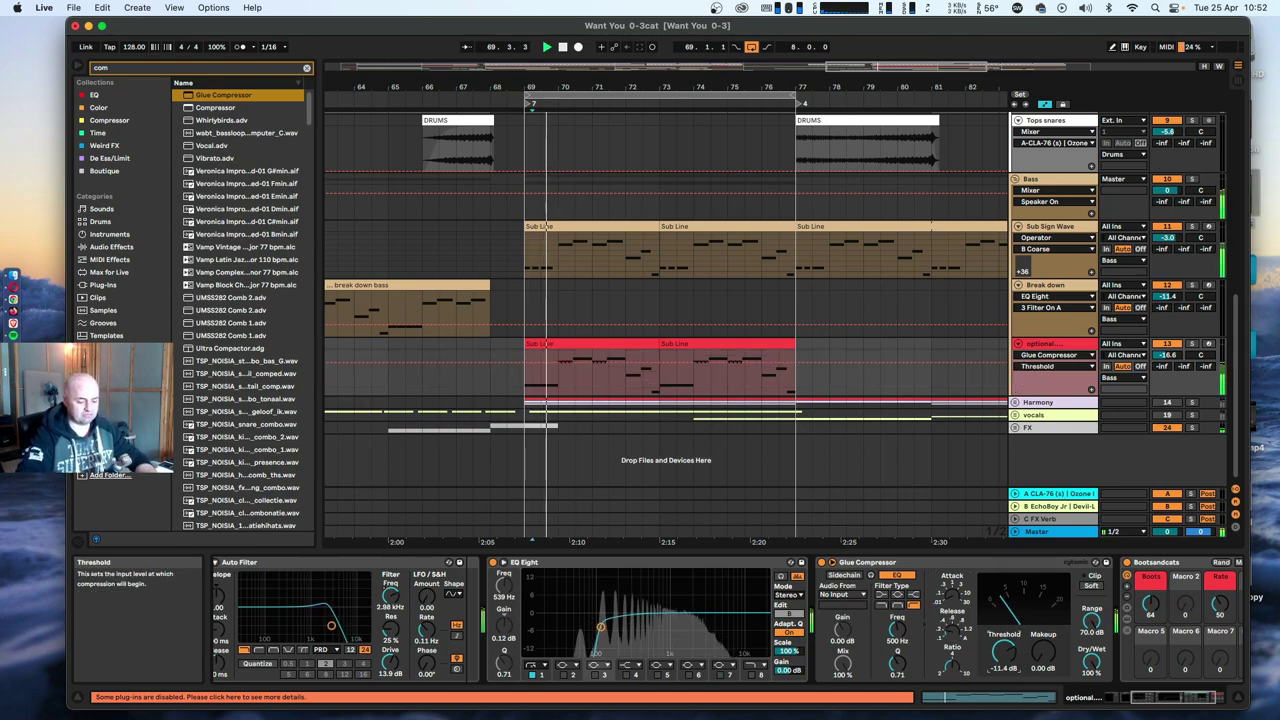
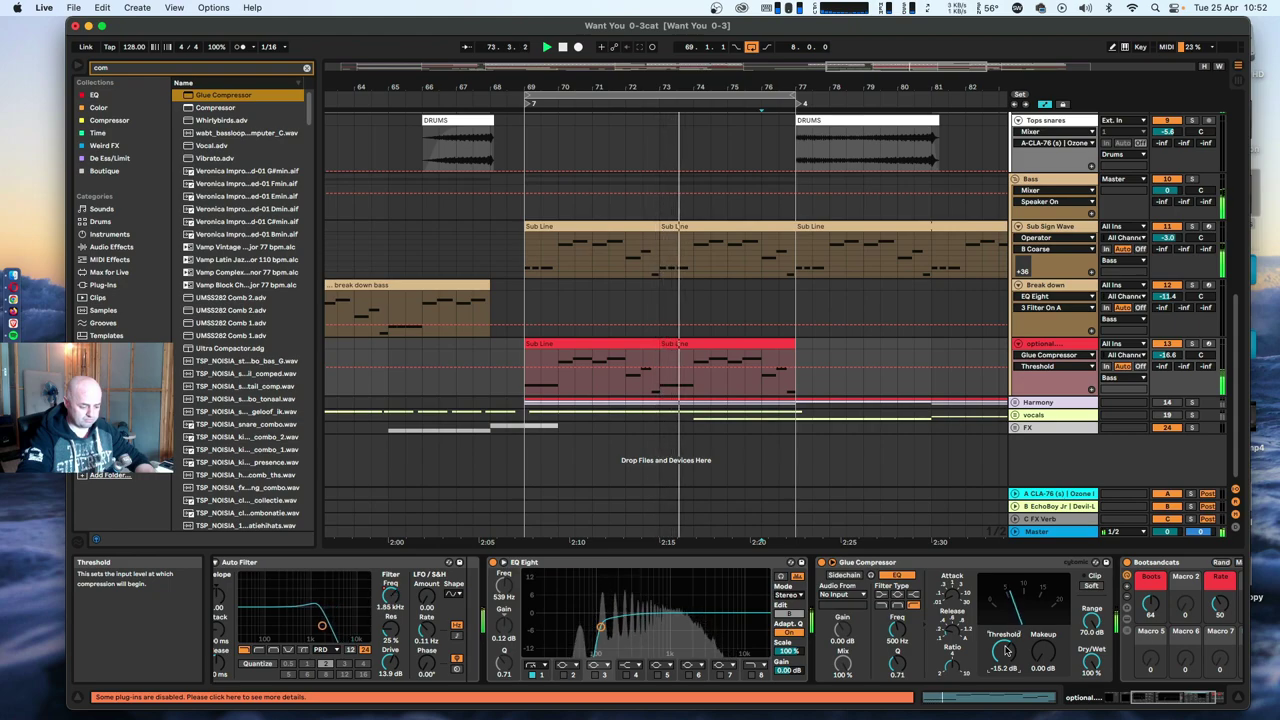
Compare the Glue Compressor with its sidechain EQ off and on, and set the threshold to -16.5 dB while auditioning the loop.
left_click(900, 577)
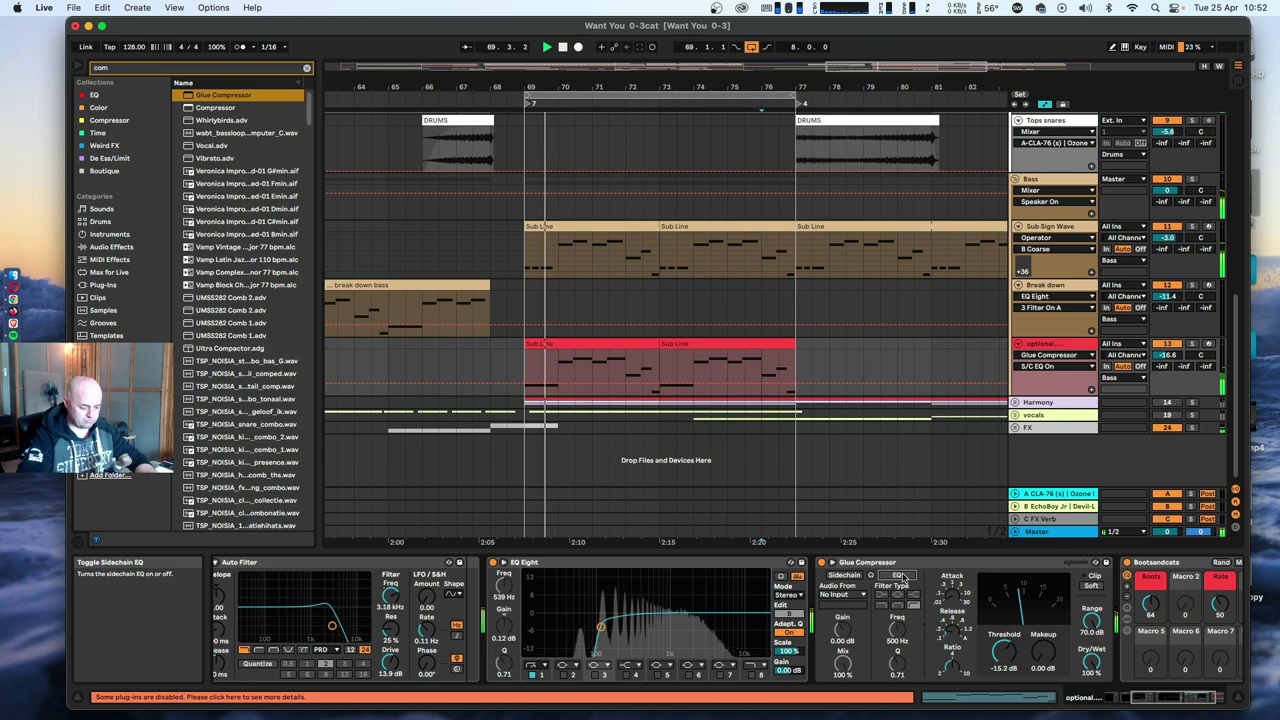
left_click(900, 577)
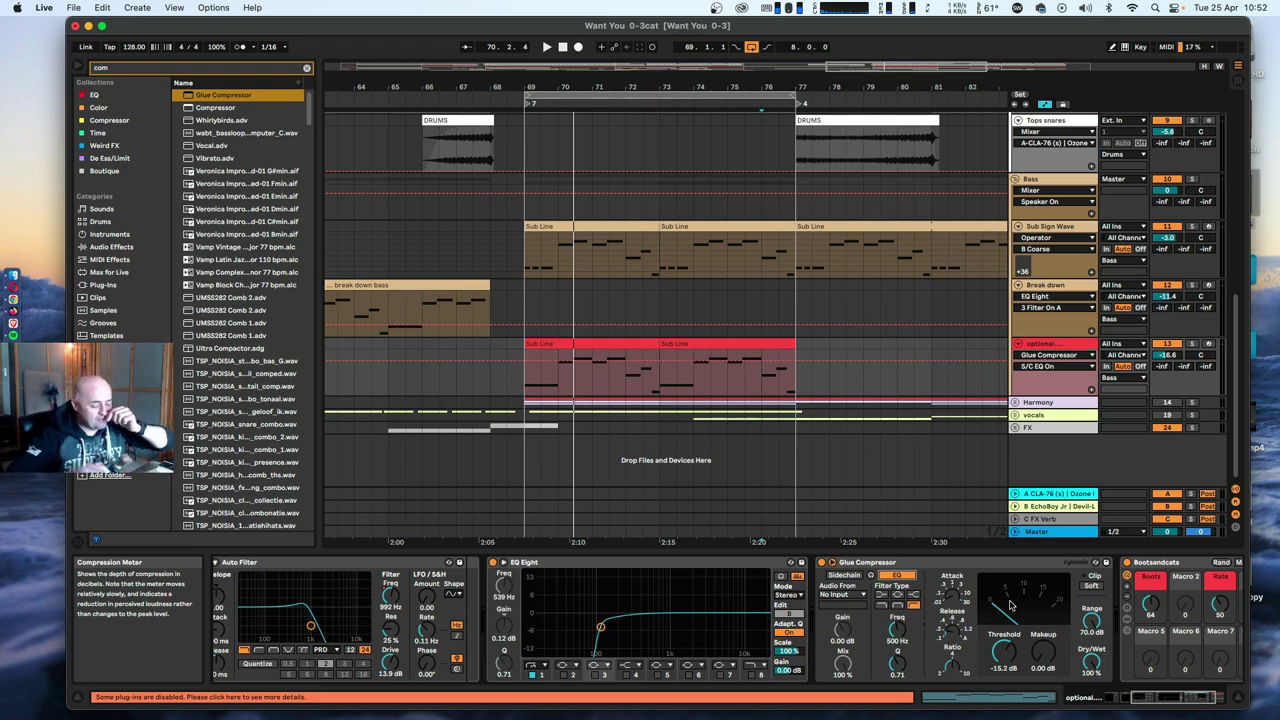
key("b")
key("space")
left_click_drag(1007, 657, 1007, 645)
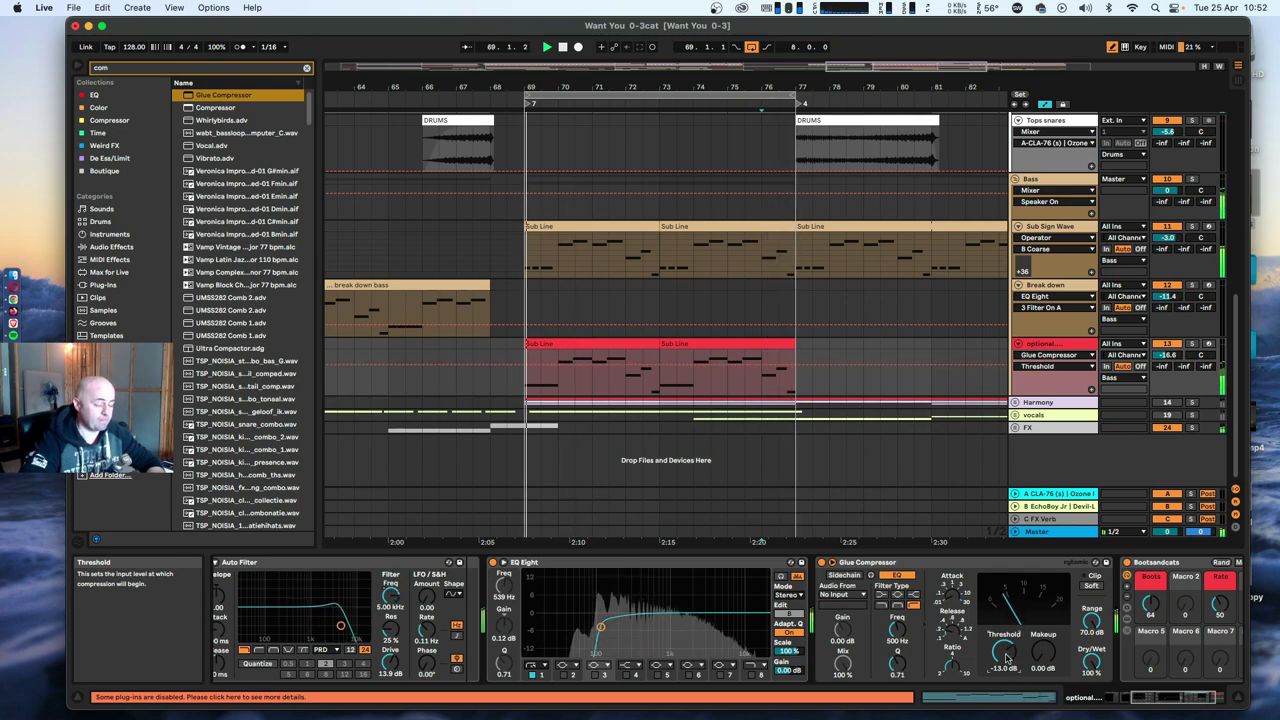
left_click_drag(1007, 657, 1007, 667)
key("space")
key("space")
key("space")
Collapse the EQ Eight, Glue Compressor and preceding rack on the optional track, closing EQ Eight's expanded view.
left_click(1054, 345)
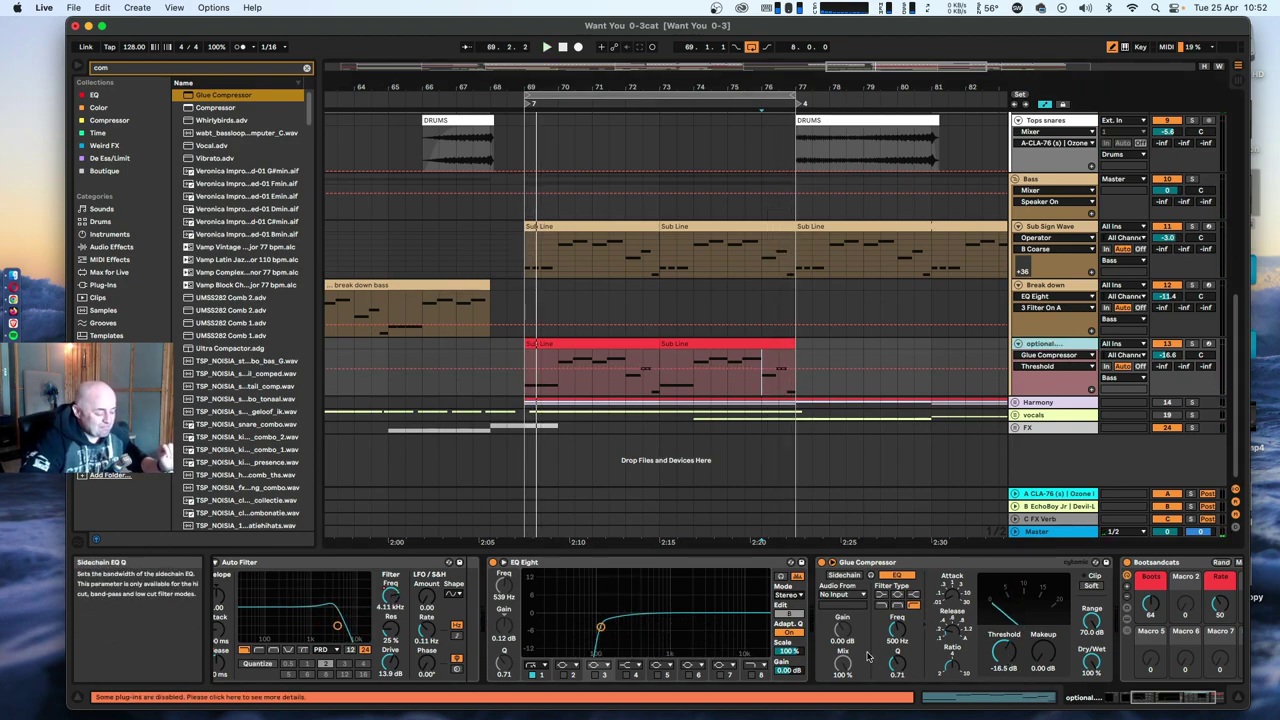
scroll(868, 655, "left", 5)
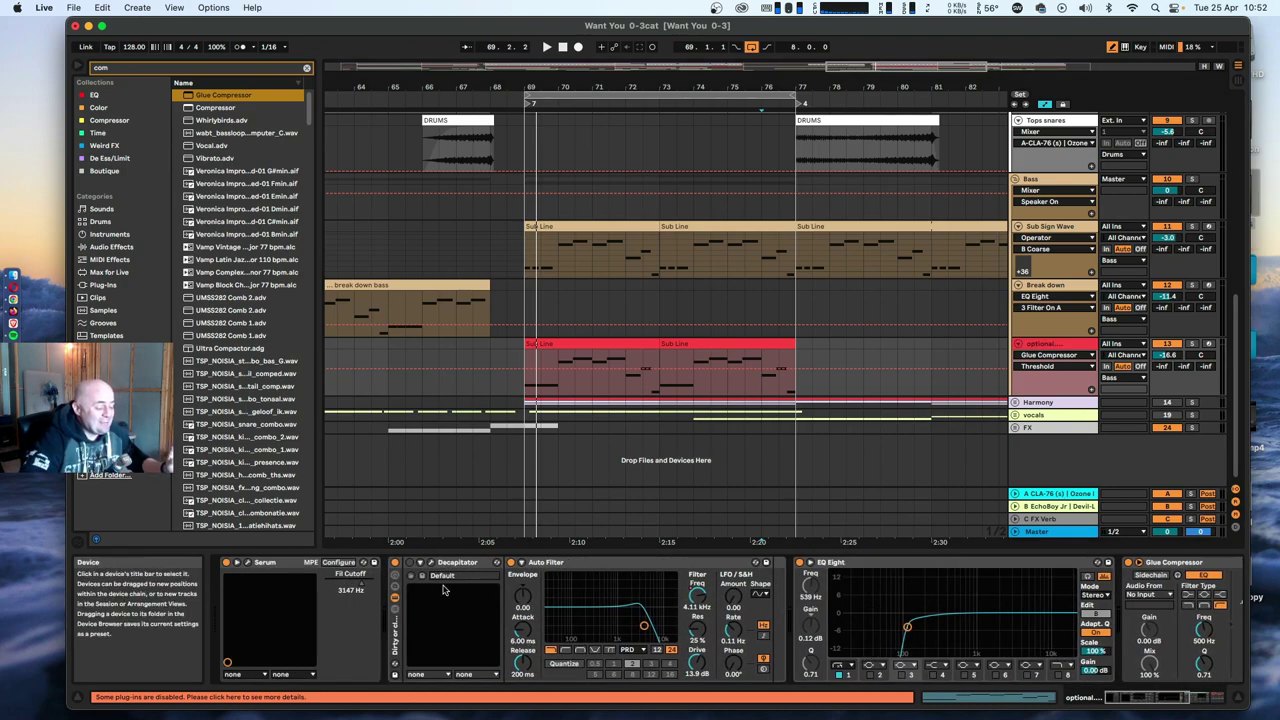
scroll(470, 636, "right", 5)
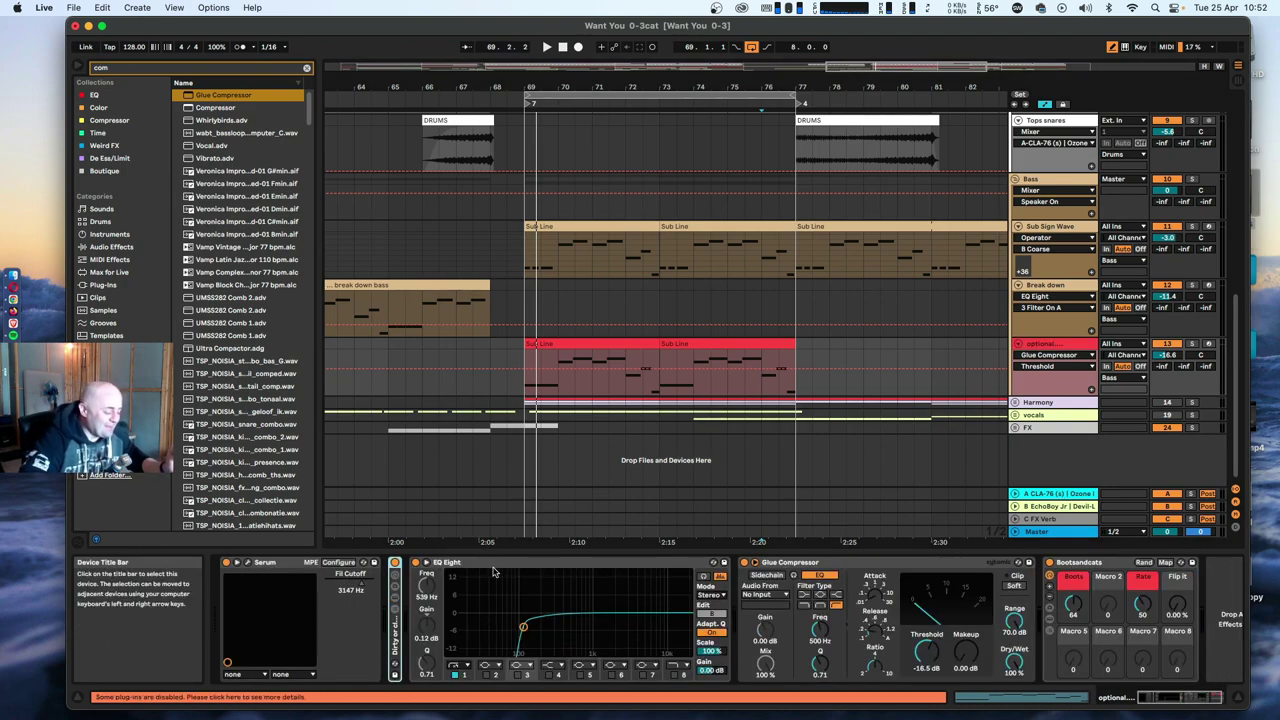
left_click(704, 577)
double_click(493, 567)
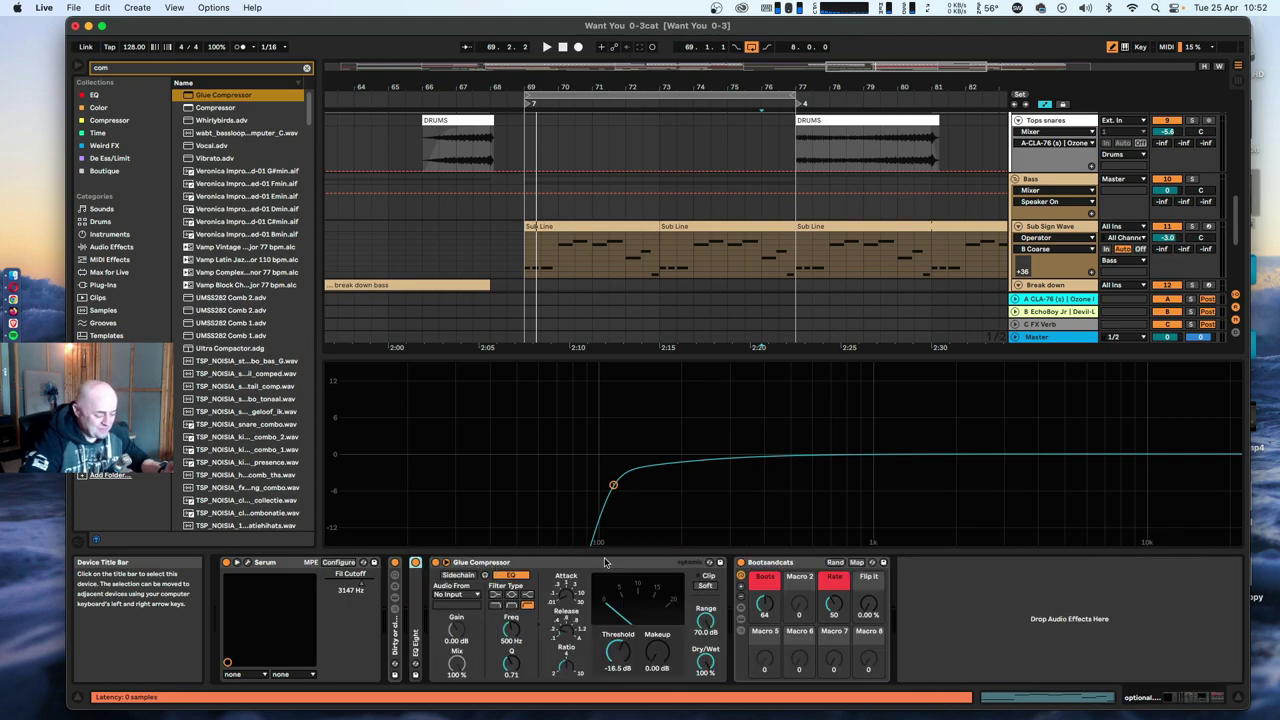
double_click(493, 567)
left_click_drag(641, 356, 631, 524)
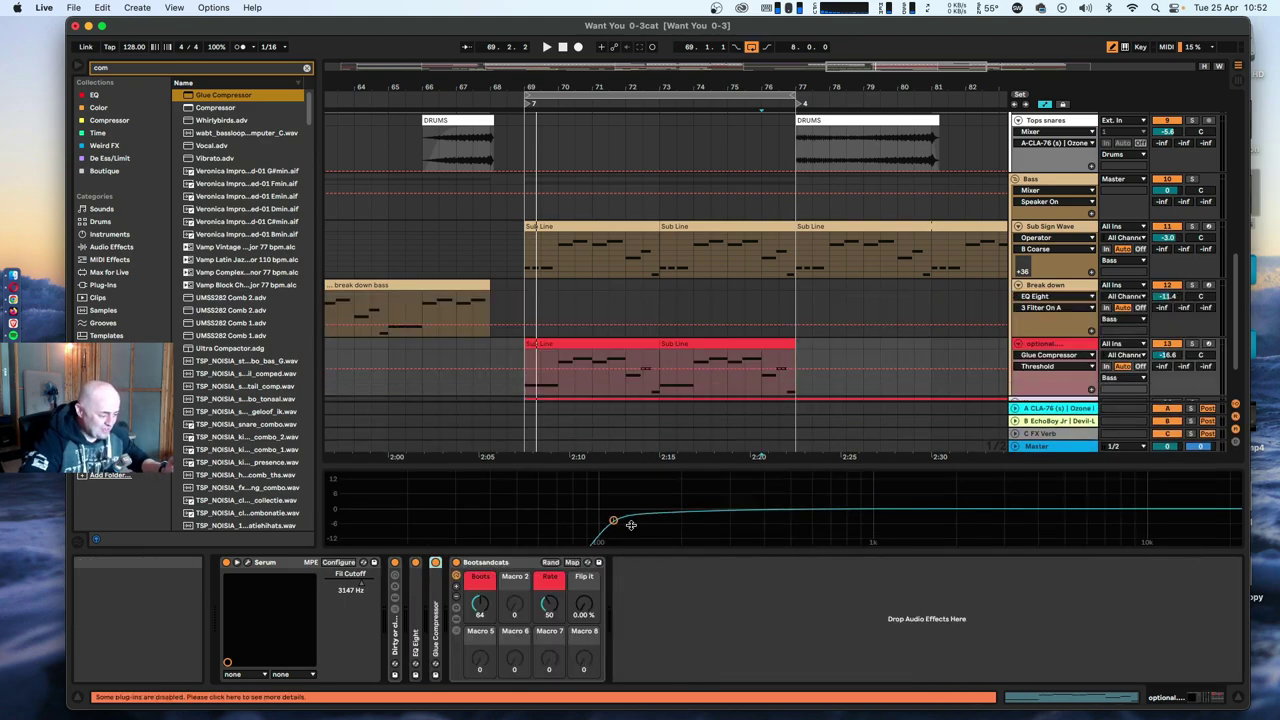
double_click(415, 600)
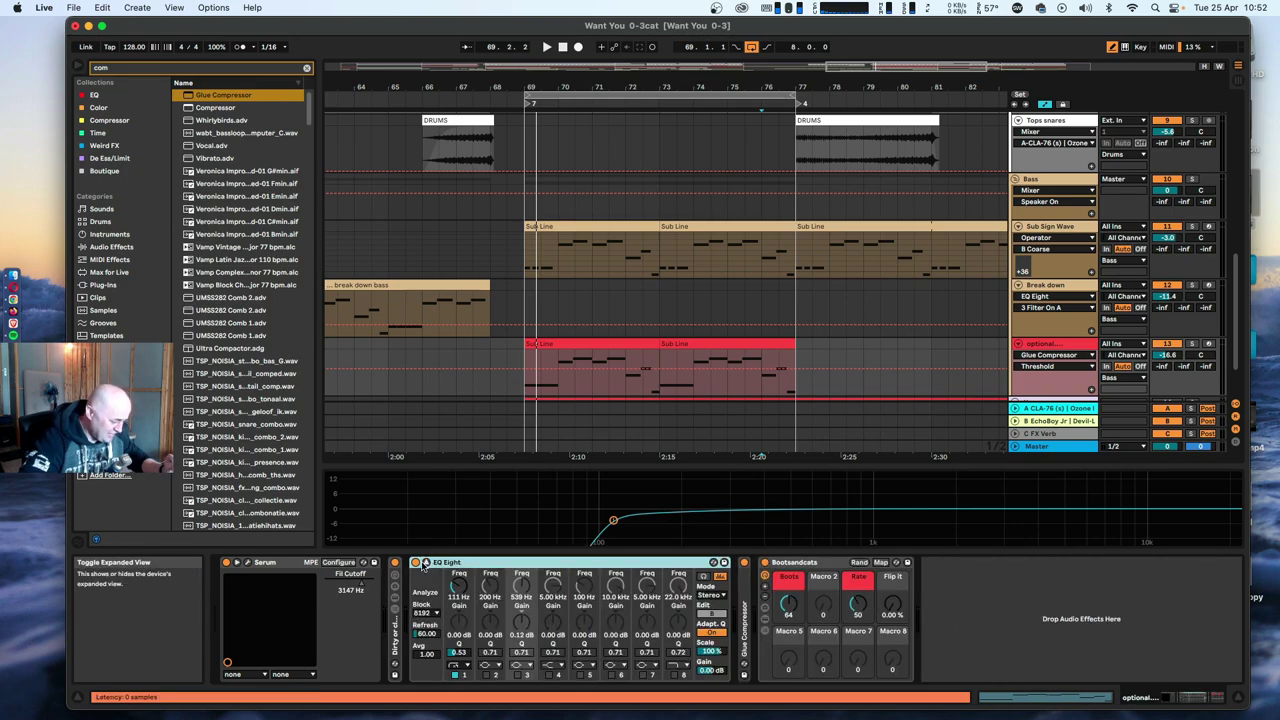
left_click(425, 563)
double_click(520, 563)
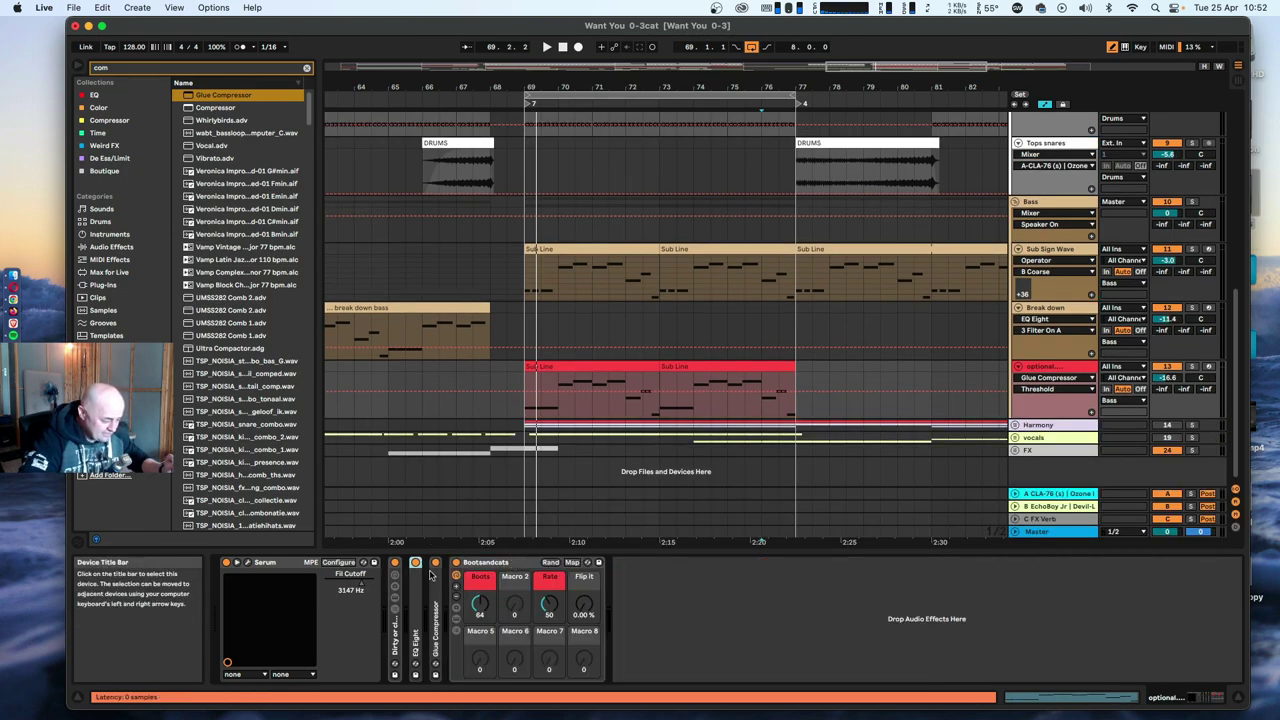
Add a Reverb after the Bootsandcats rack and set its decay to 3.46 s and dry/wet to 13% during playback.
type("rever")
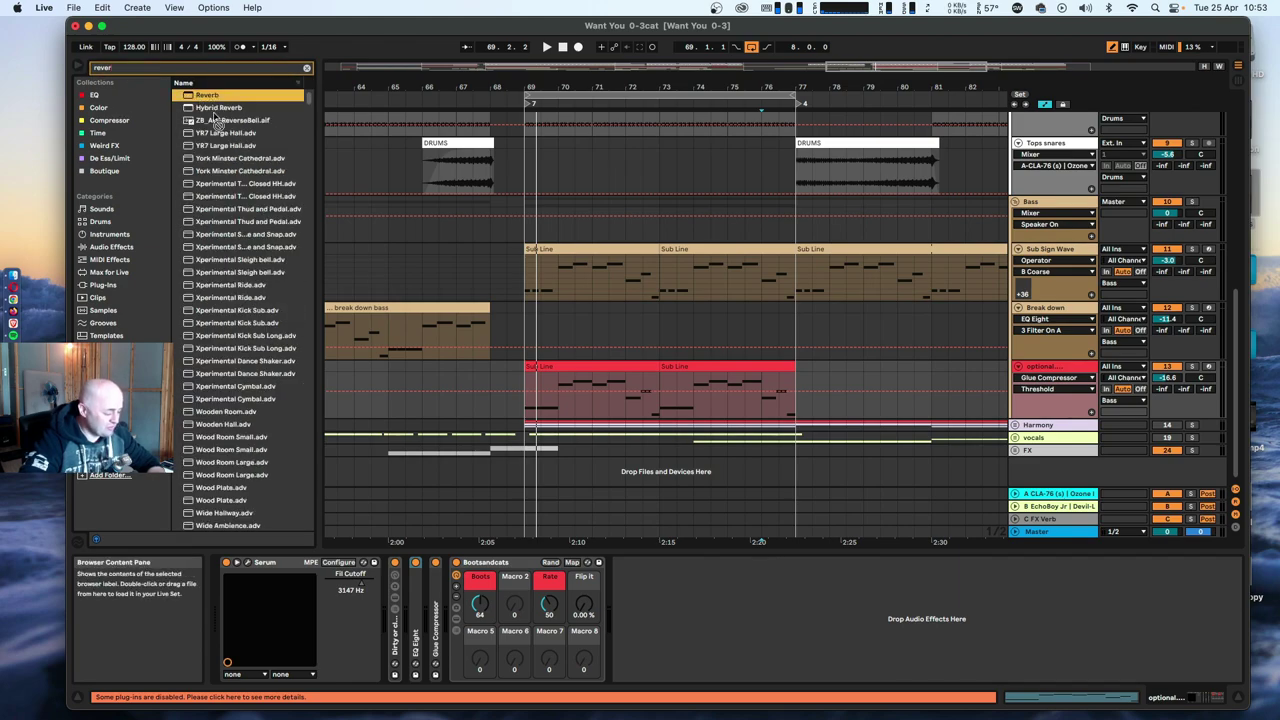
mouse_move(213, 114)
left_mouse_down()
mouse_move(480, 605)
mouse_move(652, 635)
mouse_move(655, 622)
left_mouse_up()
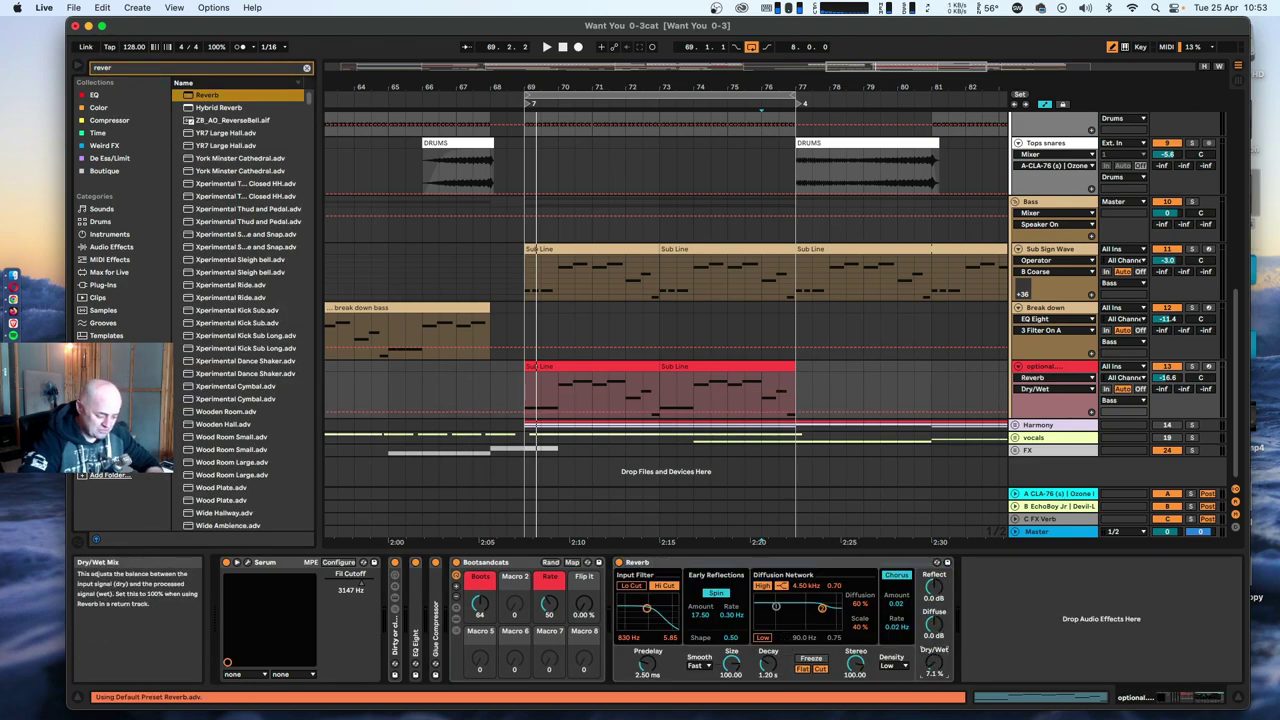
left_click_drag(775, 666, 775, 645)
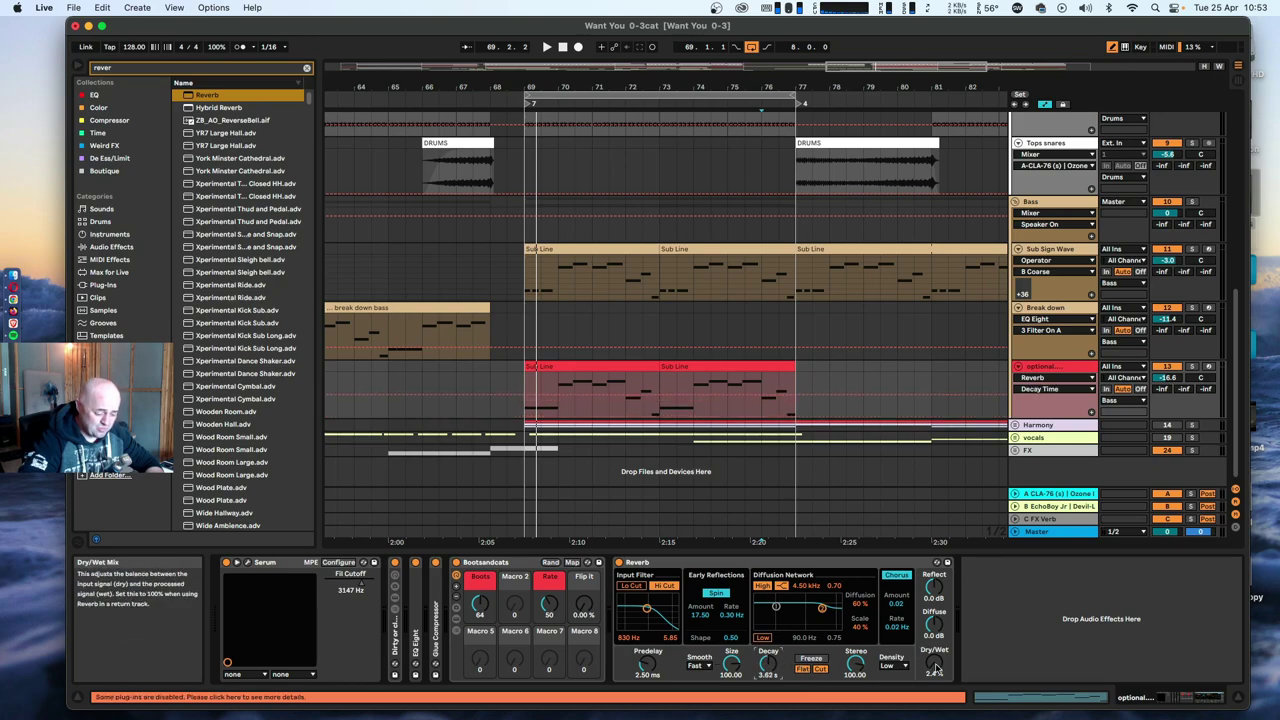
key("space")
mouse_move(934, 663)
left_mouse_down()
mouse_move(934, 638)
mouse_move(934, 650)
left_mouse_up()
left_click_drag(768, 663, 770, 674)
left_click_drag(930, 662, 934, 673)
key("space")
Unfold the Harmony group, activate it and play the loop.
double_click(1023, 425)
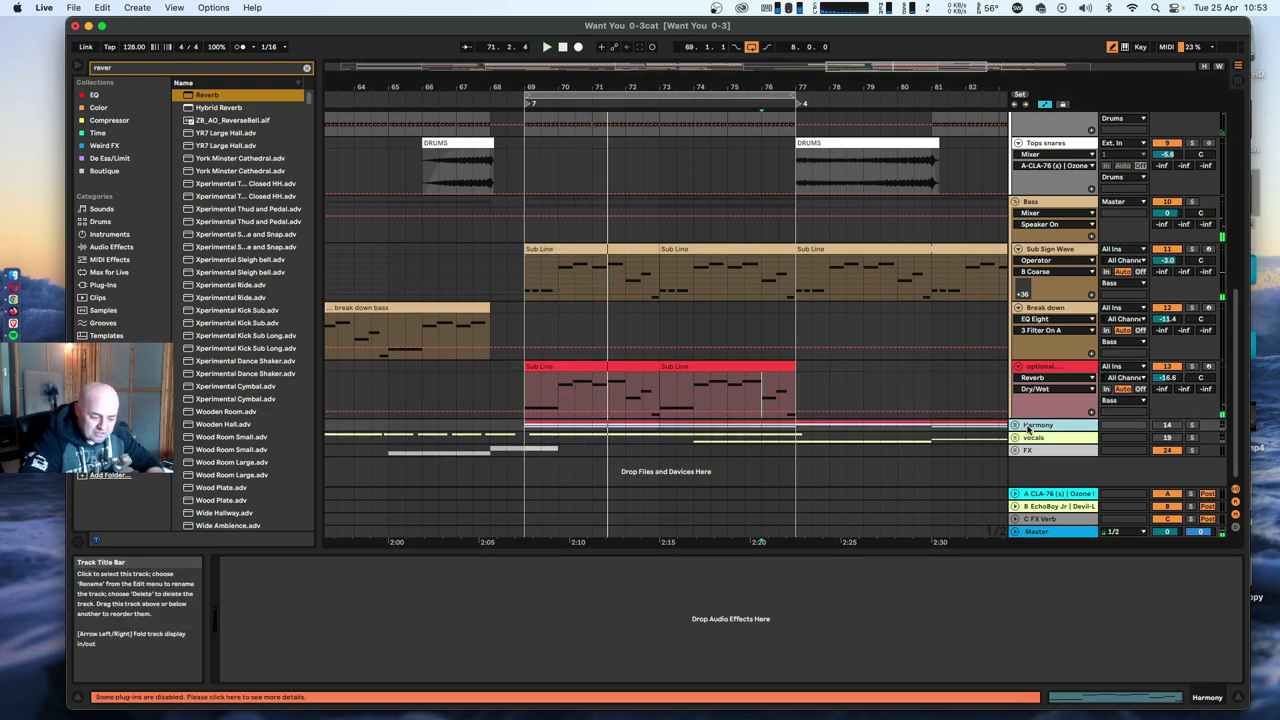
left_click(1176, 425)
key("space")
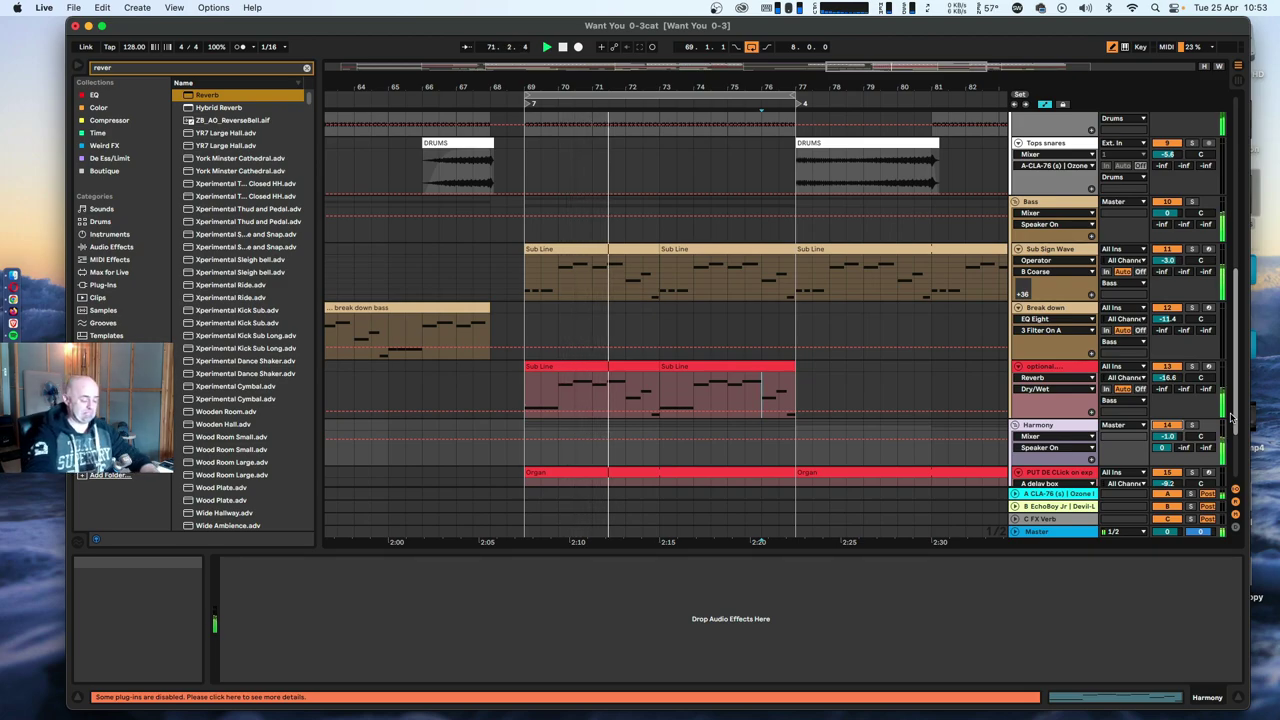
Map computer key 3 to the optional track's activator and audition the loop with that track on and off.
key("super+k")
left_click(1168, 367)
key("3")
key("super+k")
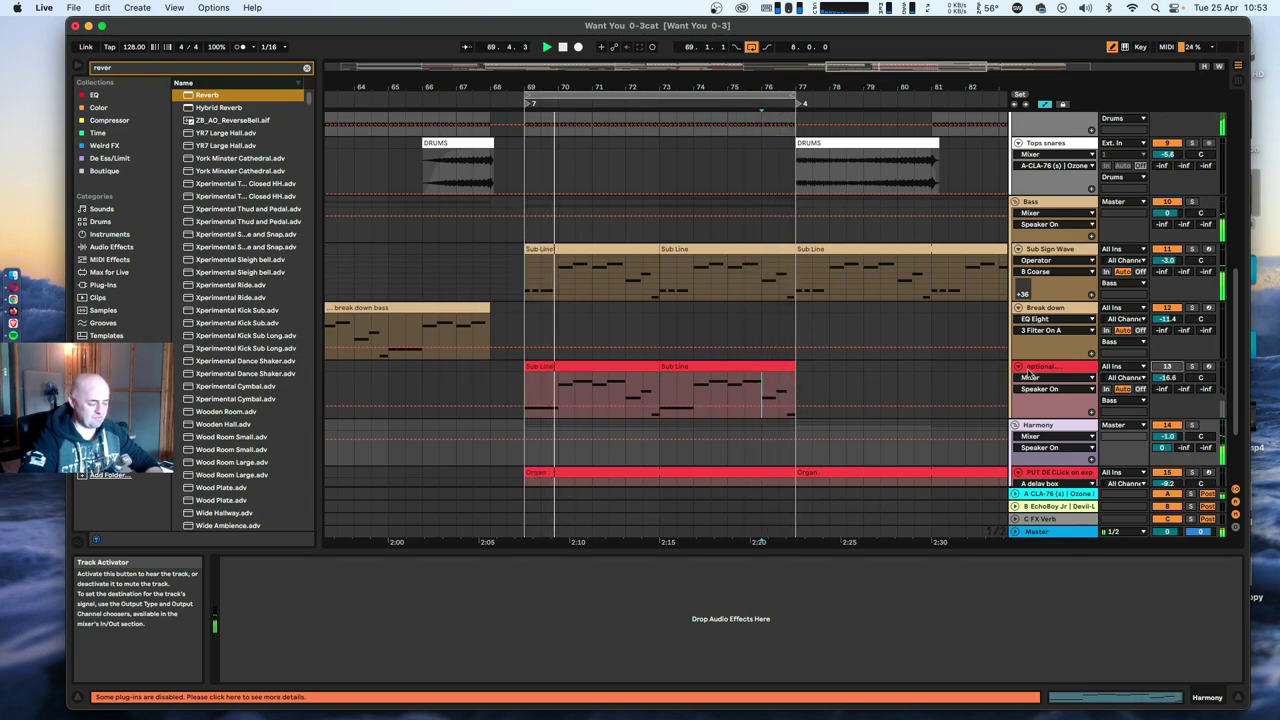
key("space")
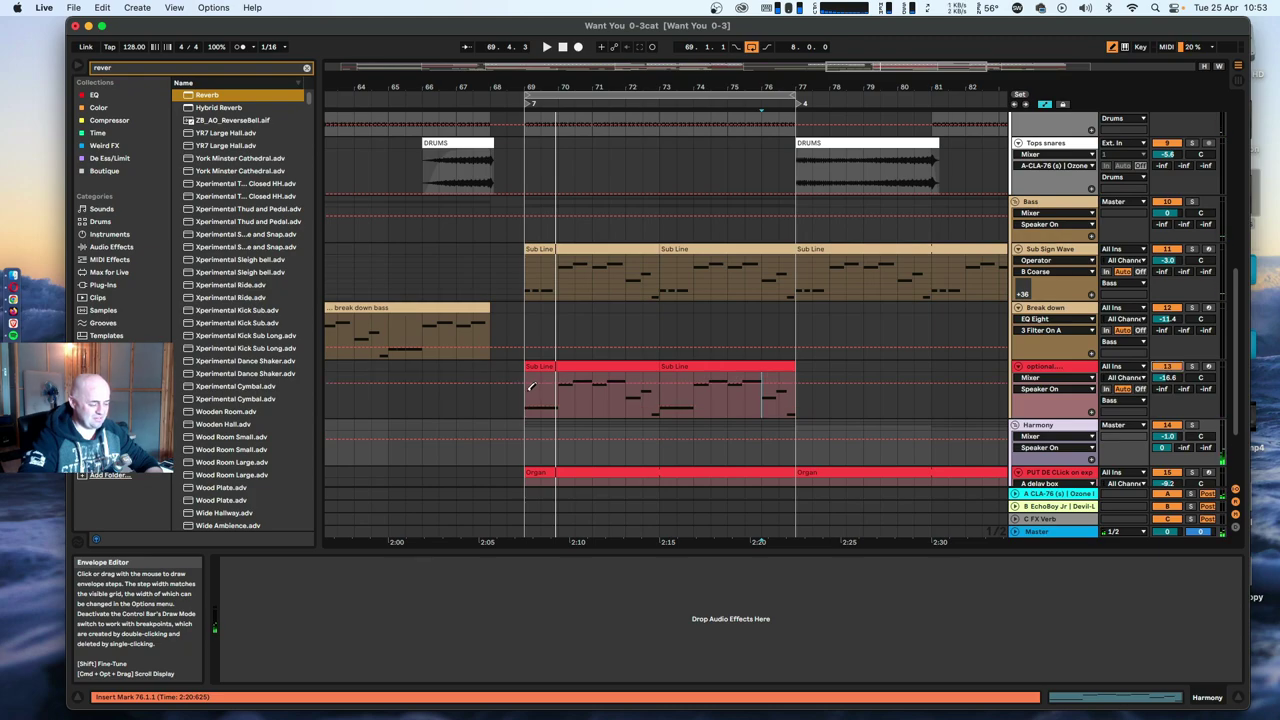
key("space")
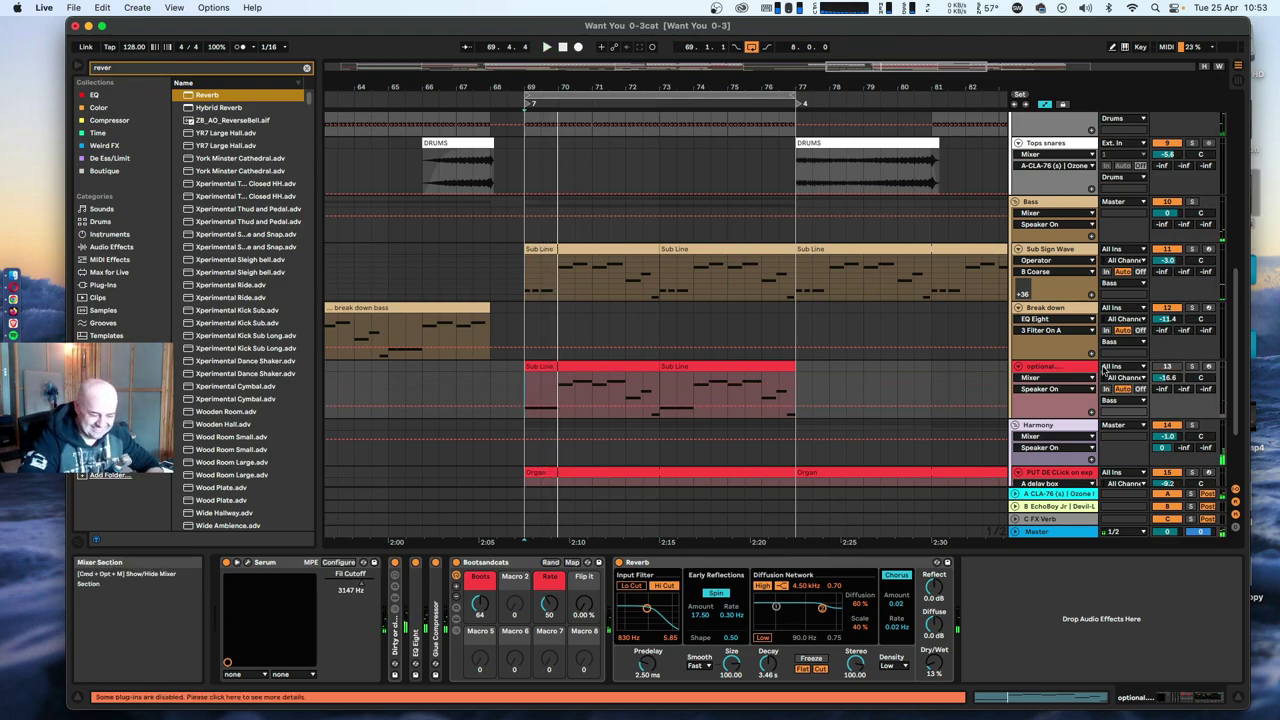
Fold the Bass group and the organ track, and unfold the vocals group.
left_click(1015, 202)
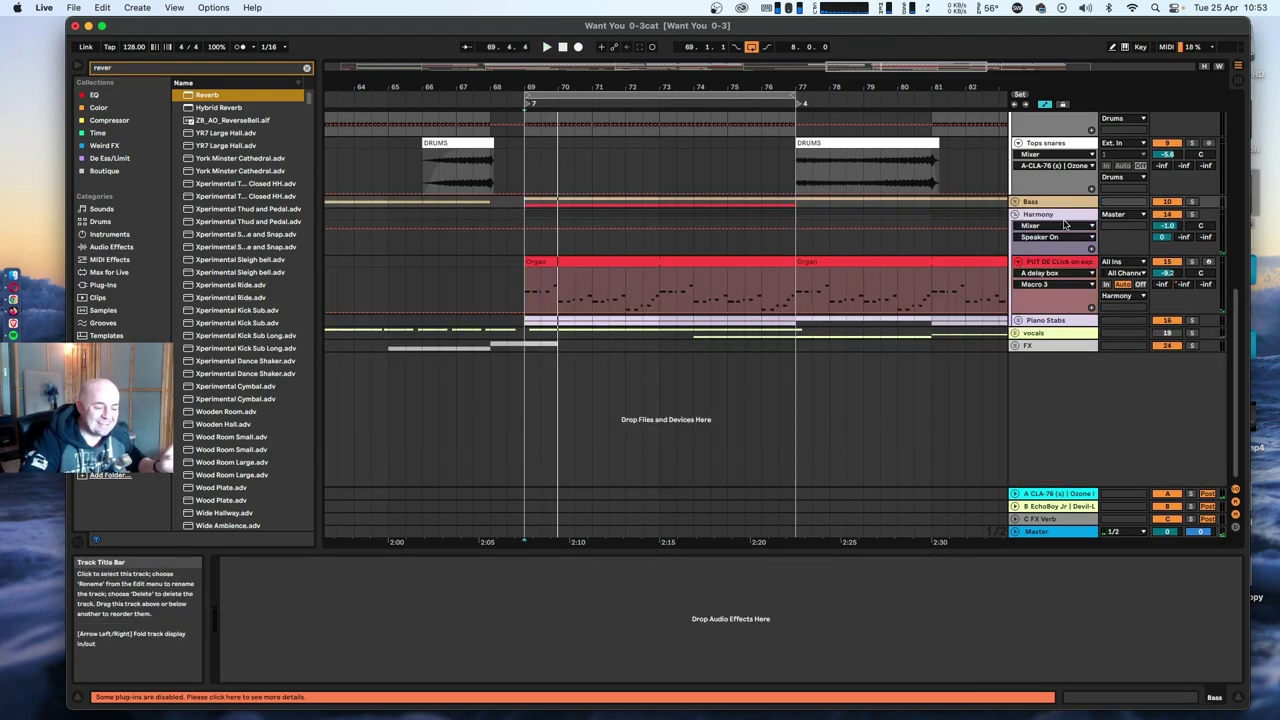
left_click(1018, 262)
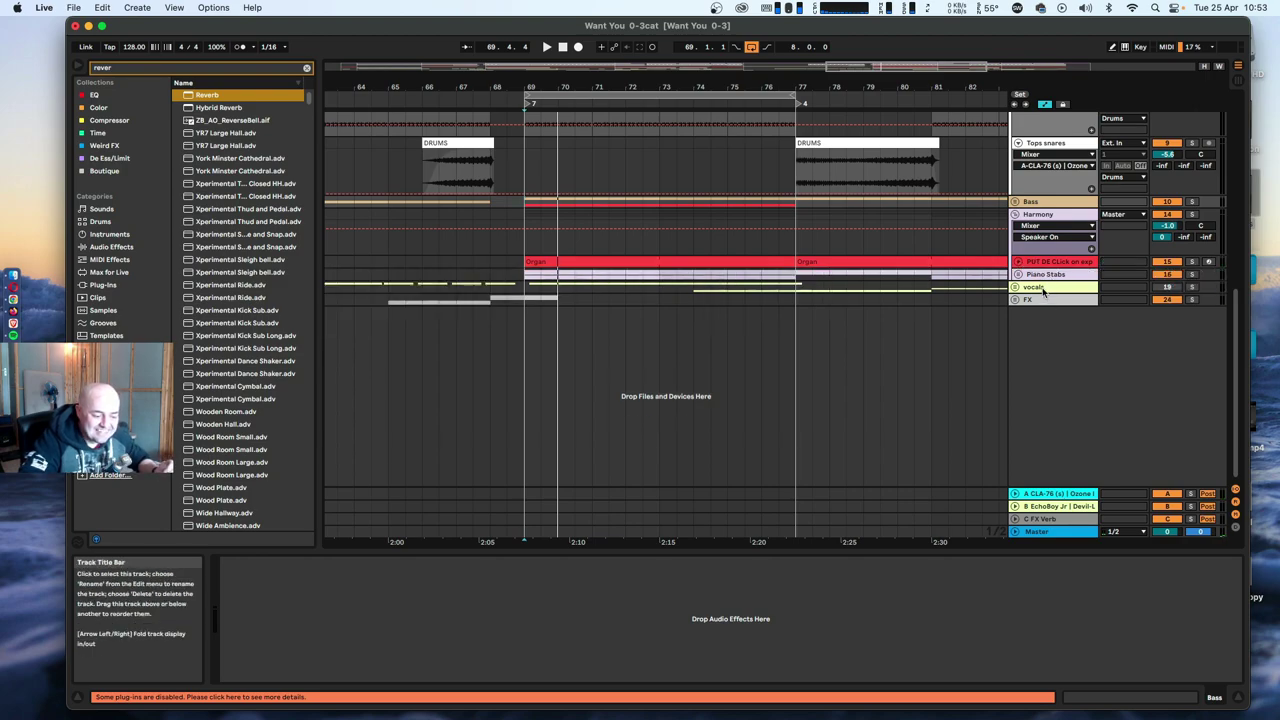
left_click(1044, 287)
left_click(1016, 287)
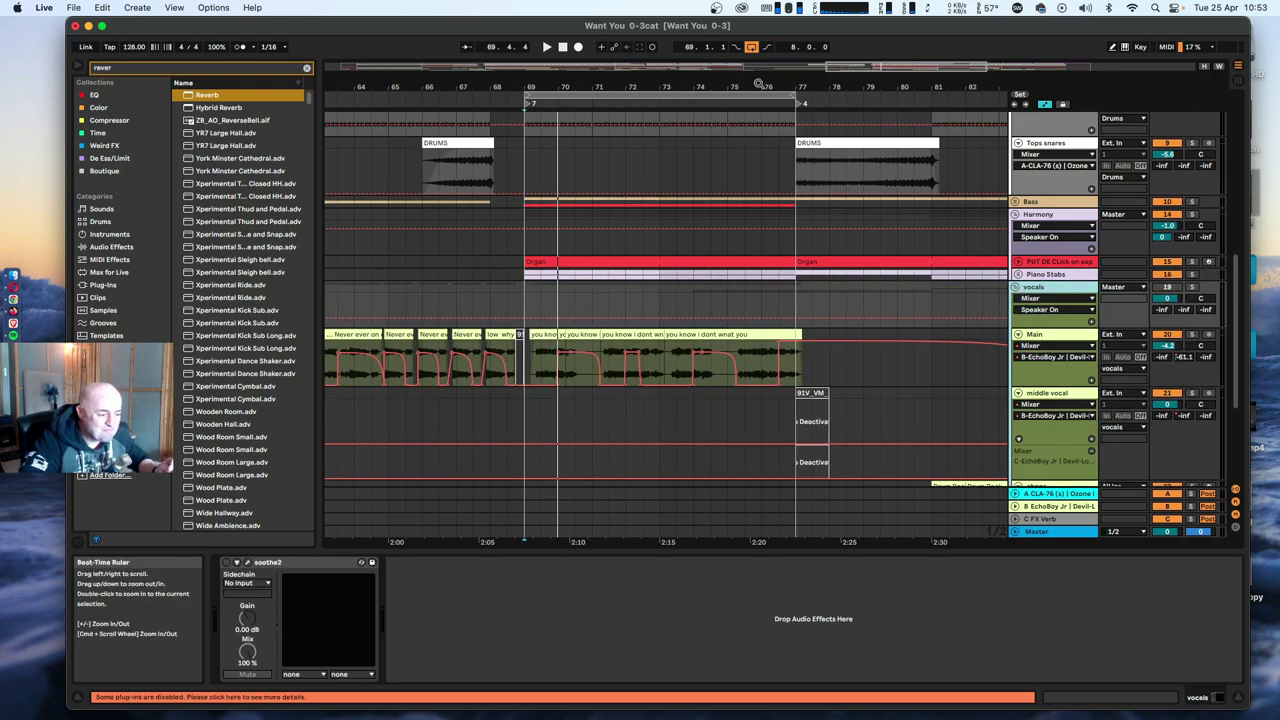
Activate the vocals group and listen to it in the loop from bar 69.
left_click_drag(760, 86, 676, 40)
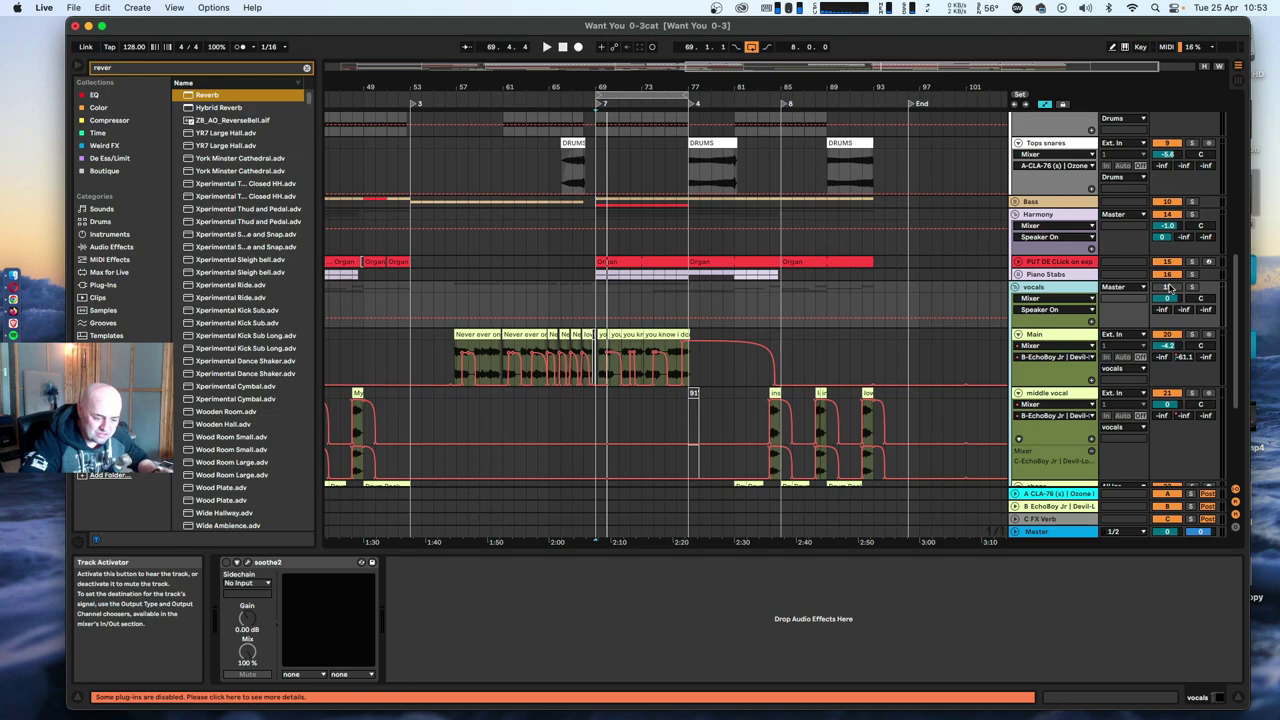
left_click(1166, 287)
key("space")
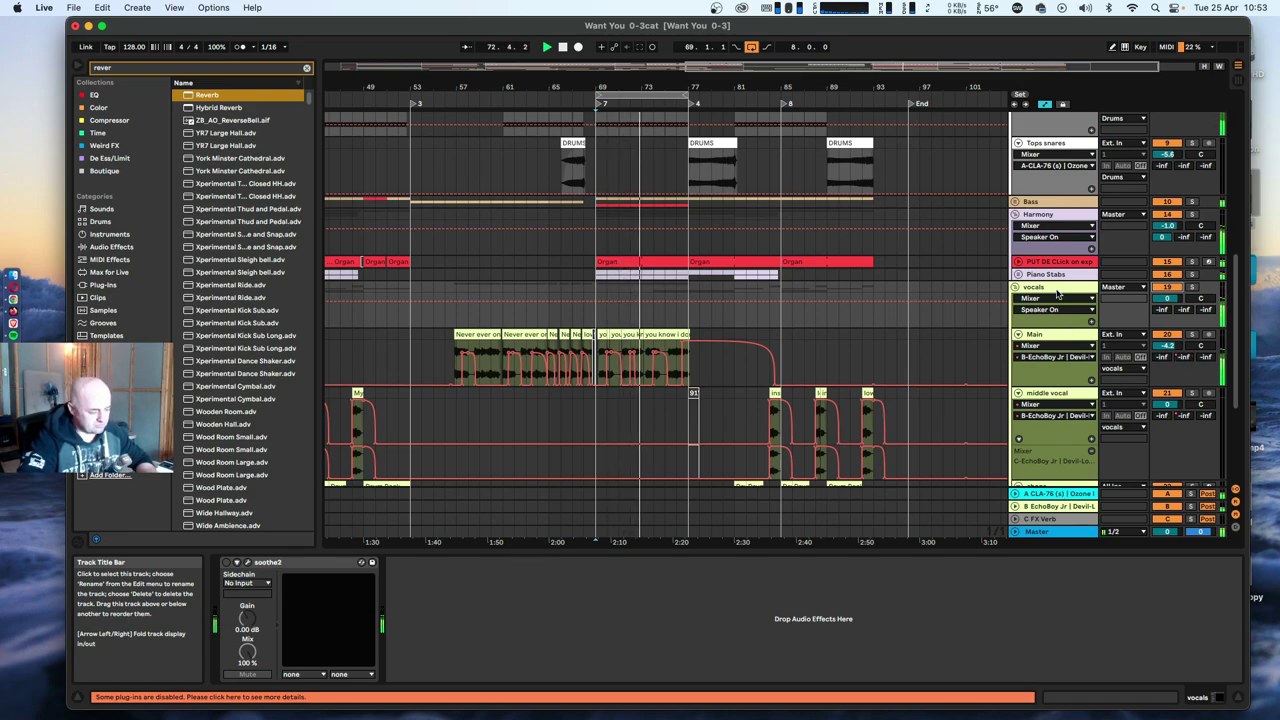
left_click(1057, 294)
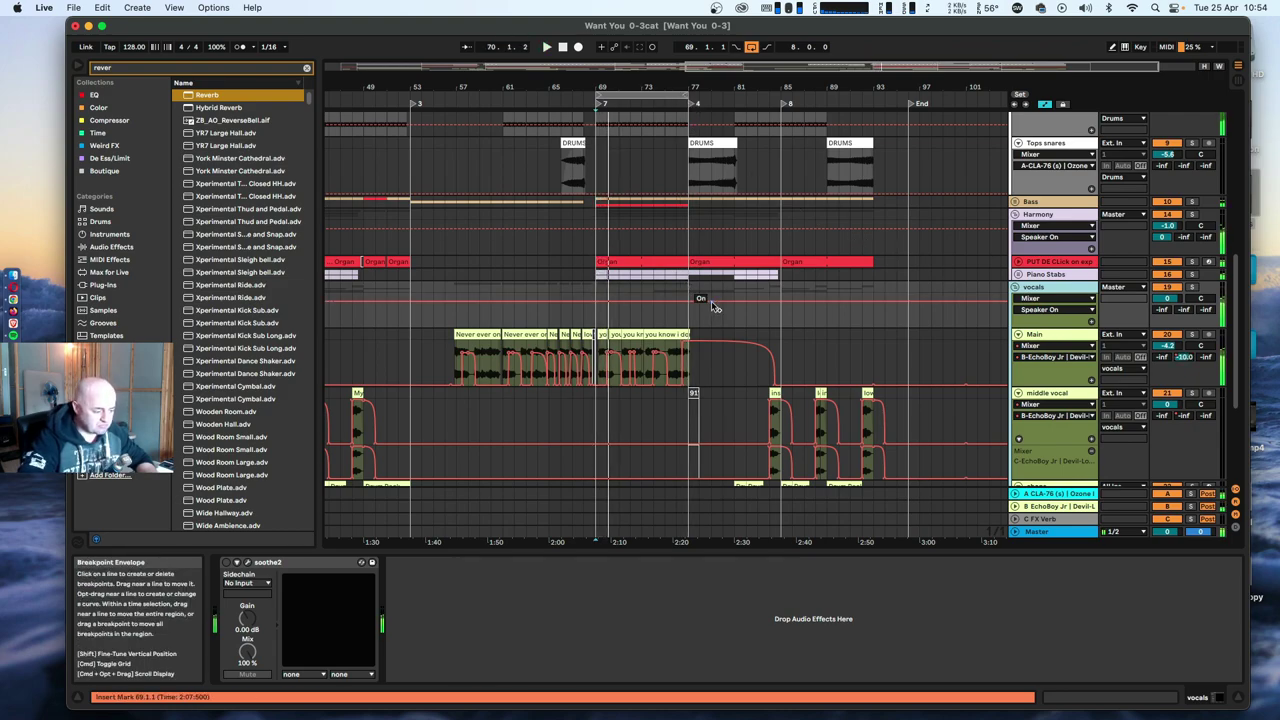
Change the Master track's colour to dark grey.
scroll(713, 307, "down", 5)
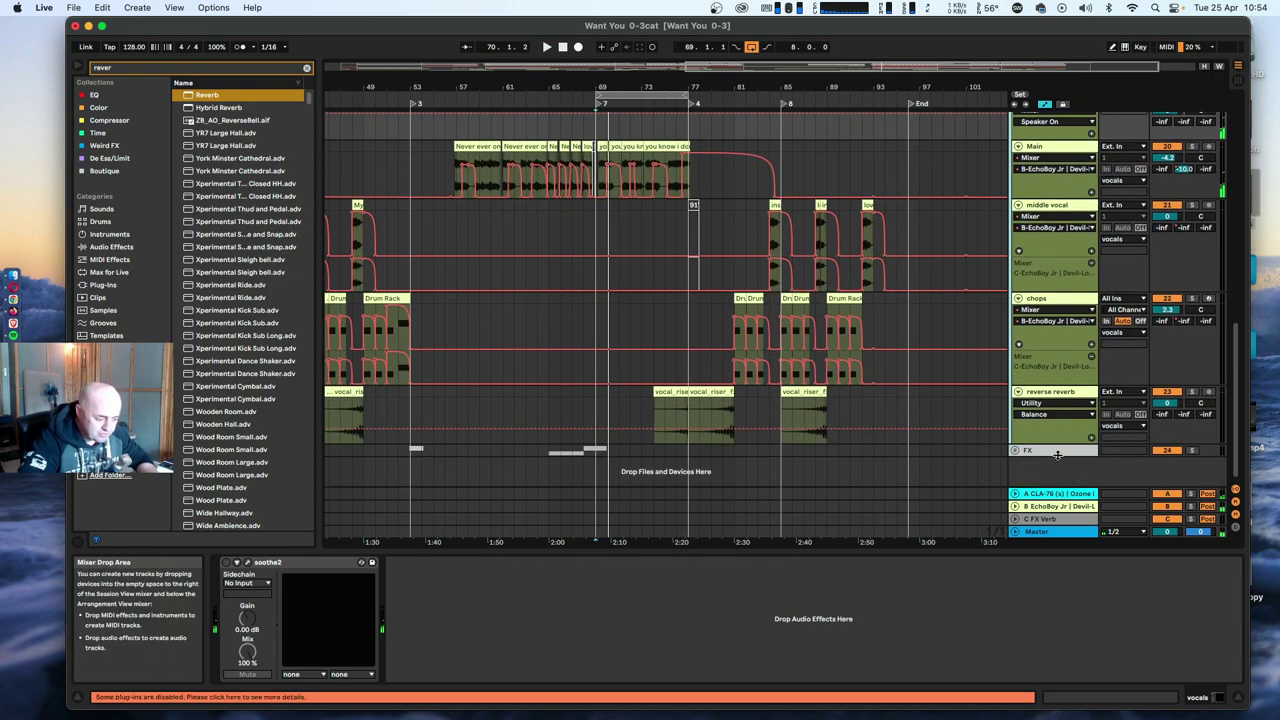
left_click(1045, 531)
right_click(1050, 532)
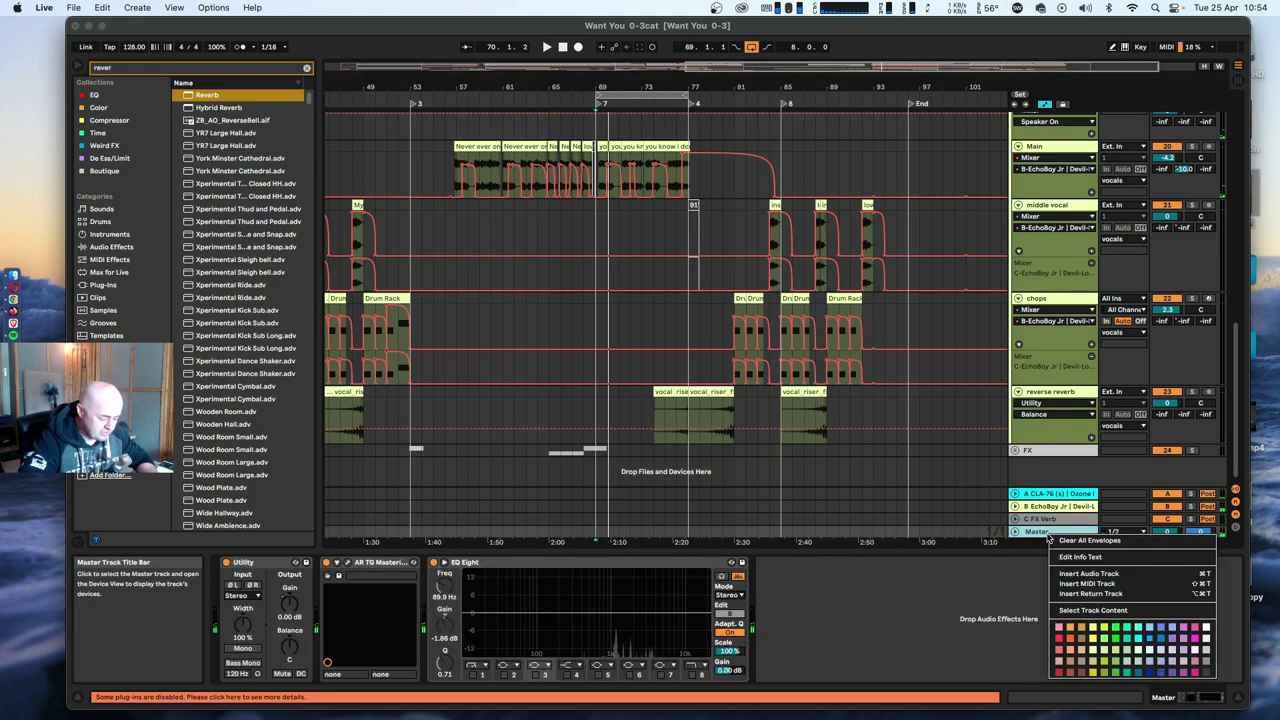
left_click(1206, 674)
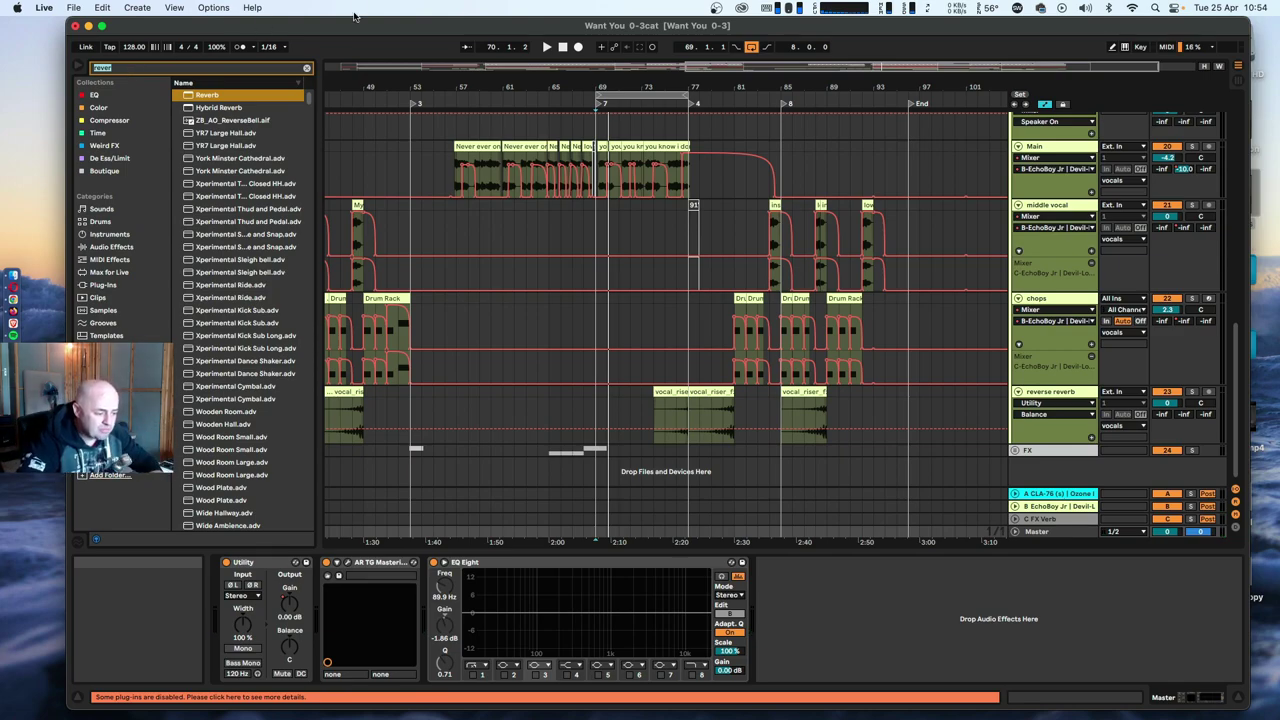
Play the reverse reverb clip from bar 76 and extend the loop to 22 bars from bar 69.
mouse_move(671, 97)
left_mouse_down()
mouse_move(763, 98)
mouse_move(669, 102)
left_mouse_up()
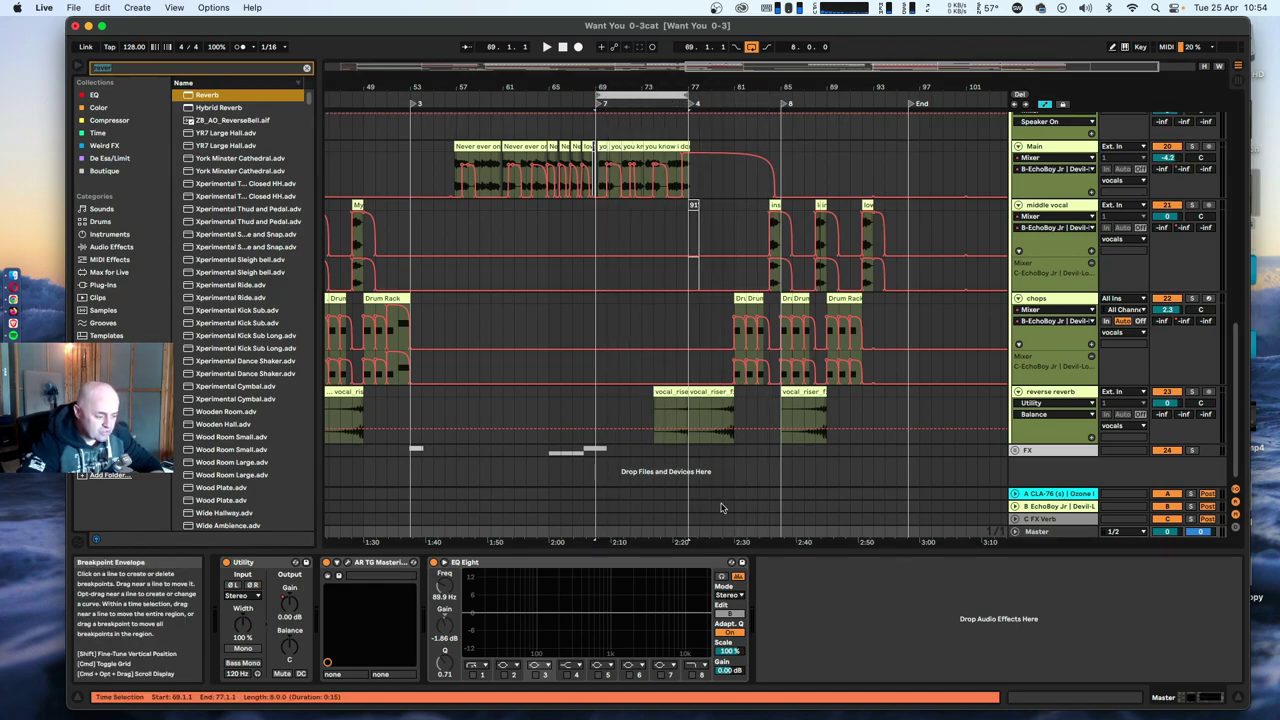
left_click(679, 414)
key("space")
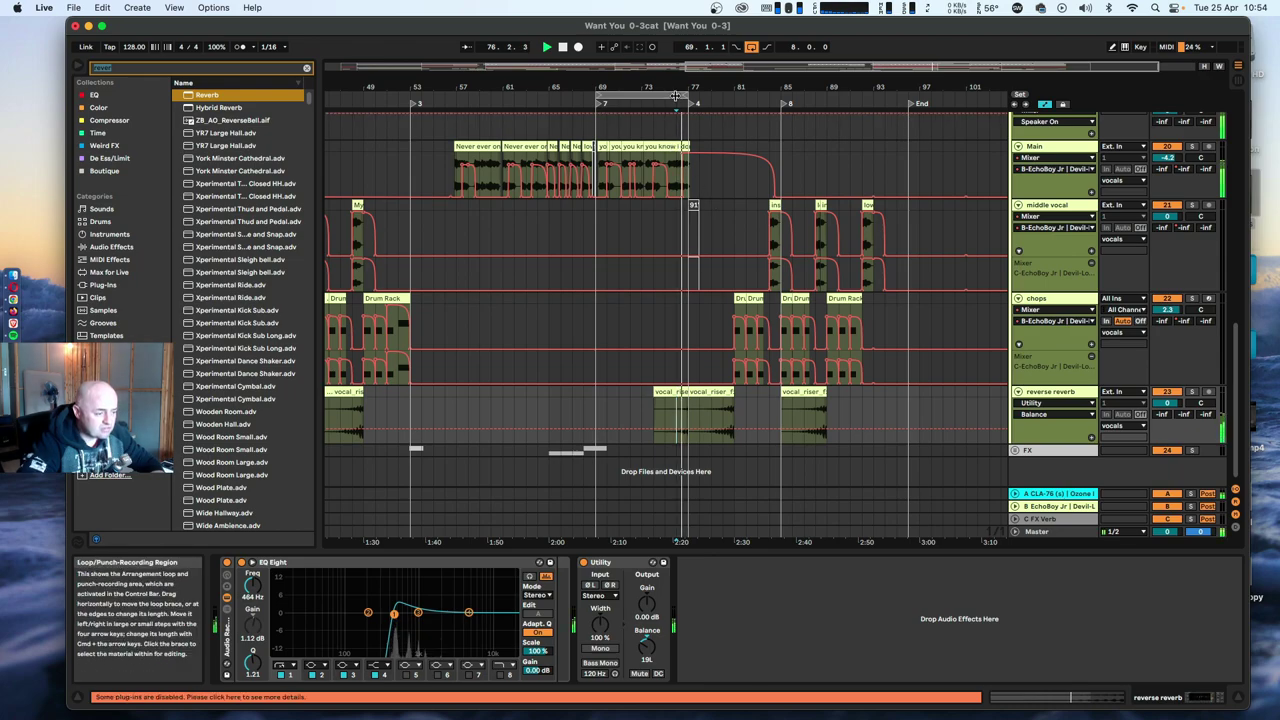
left_click_drag(692, 101, 850, 101)
left_click(678, 420)
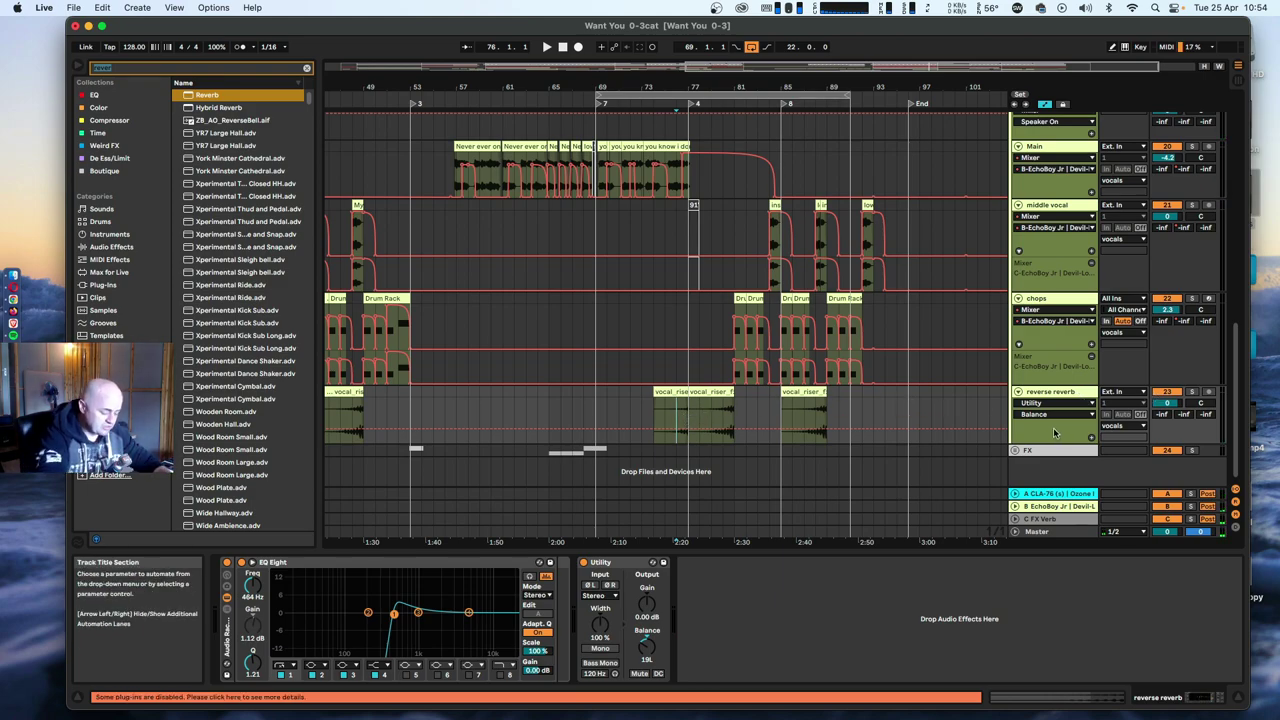
Insert a new return track with a Reverb, and set its dry/wet to 100% and decay to 17.7 s.
key("super+alt+t")
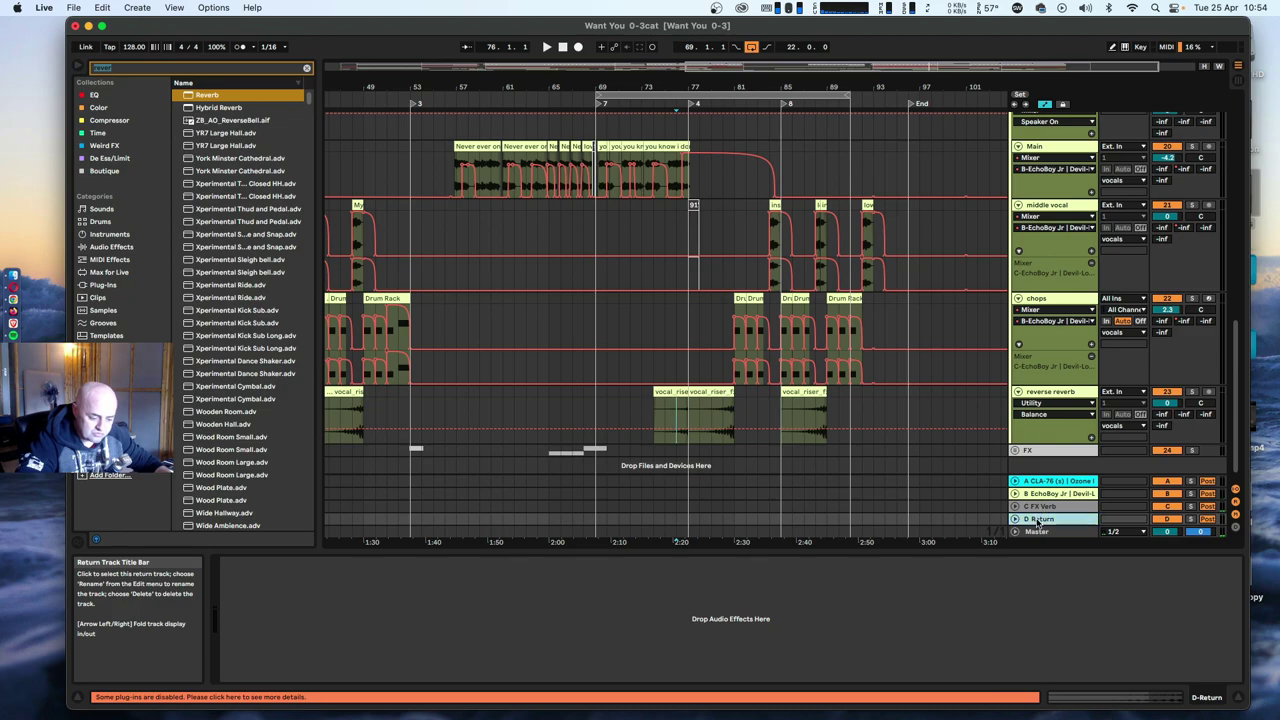
left_click_drag(190, 96, 1029, 532)
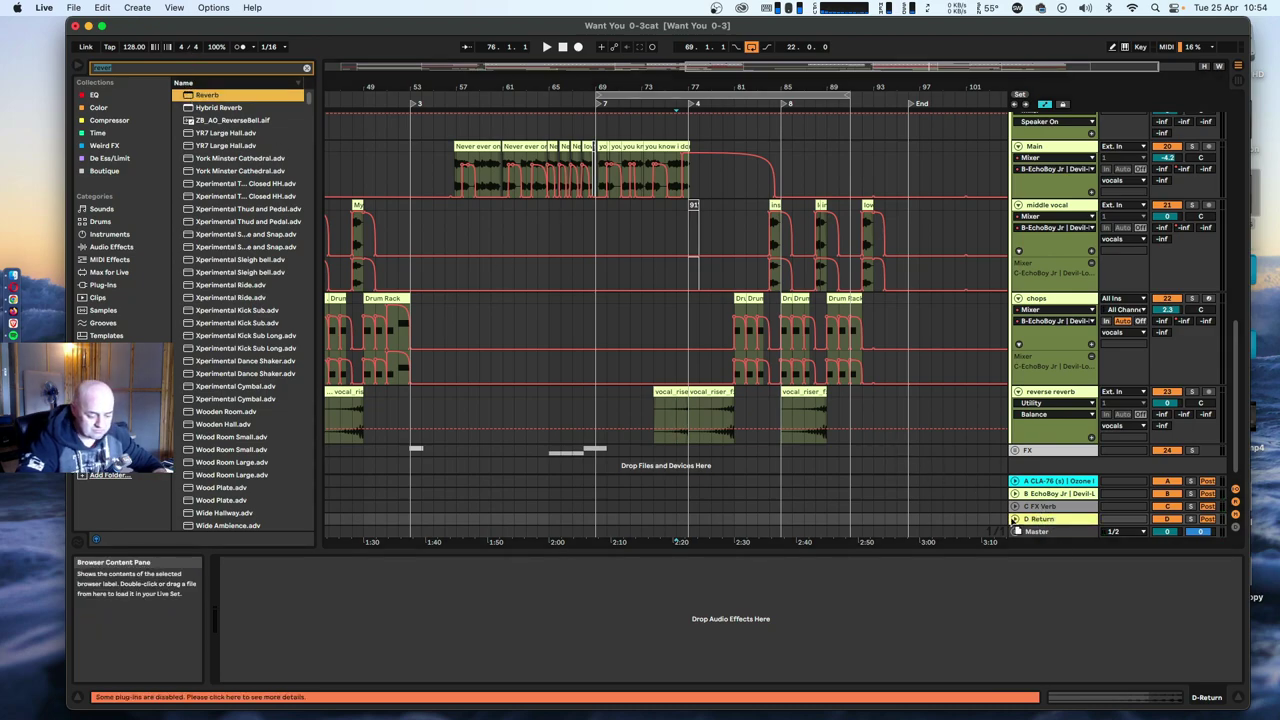
key("Return")
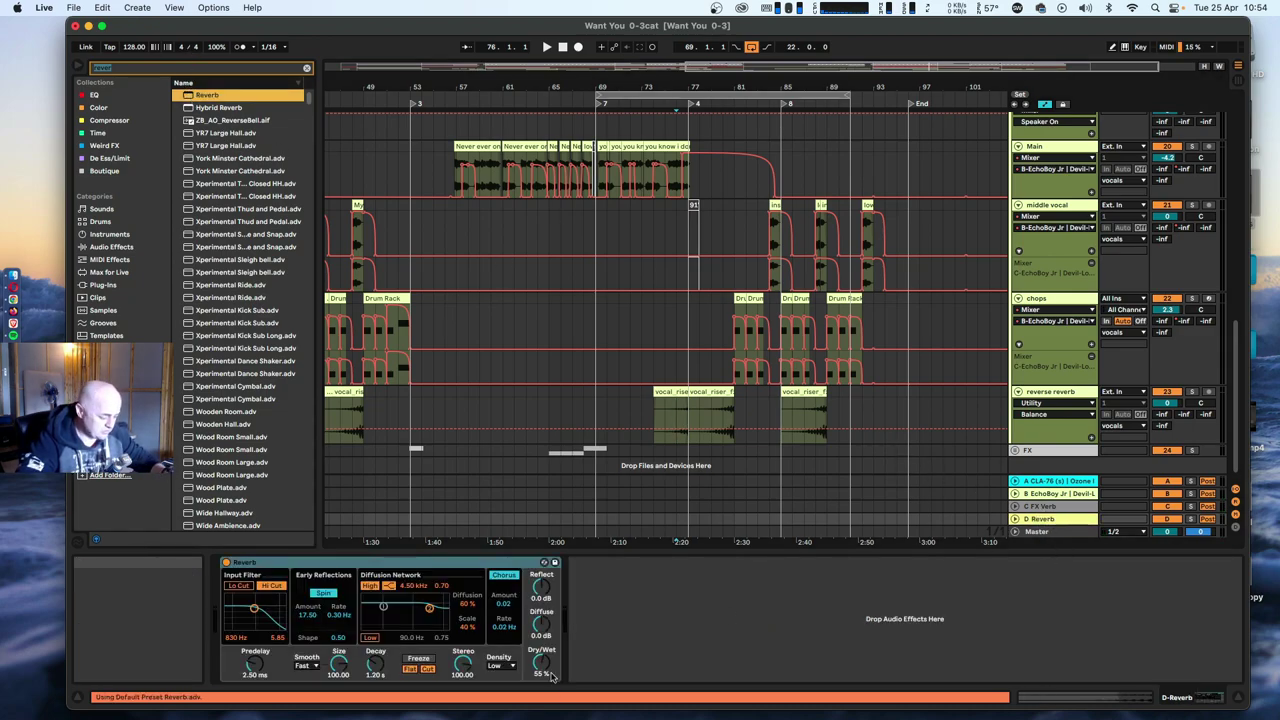
left_click_drag(547, 666, 547, 590)
left_click_drag(376, 663, 376, 590)
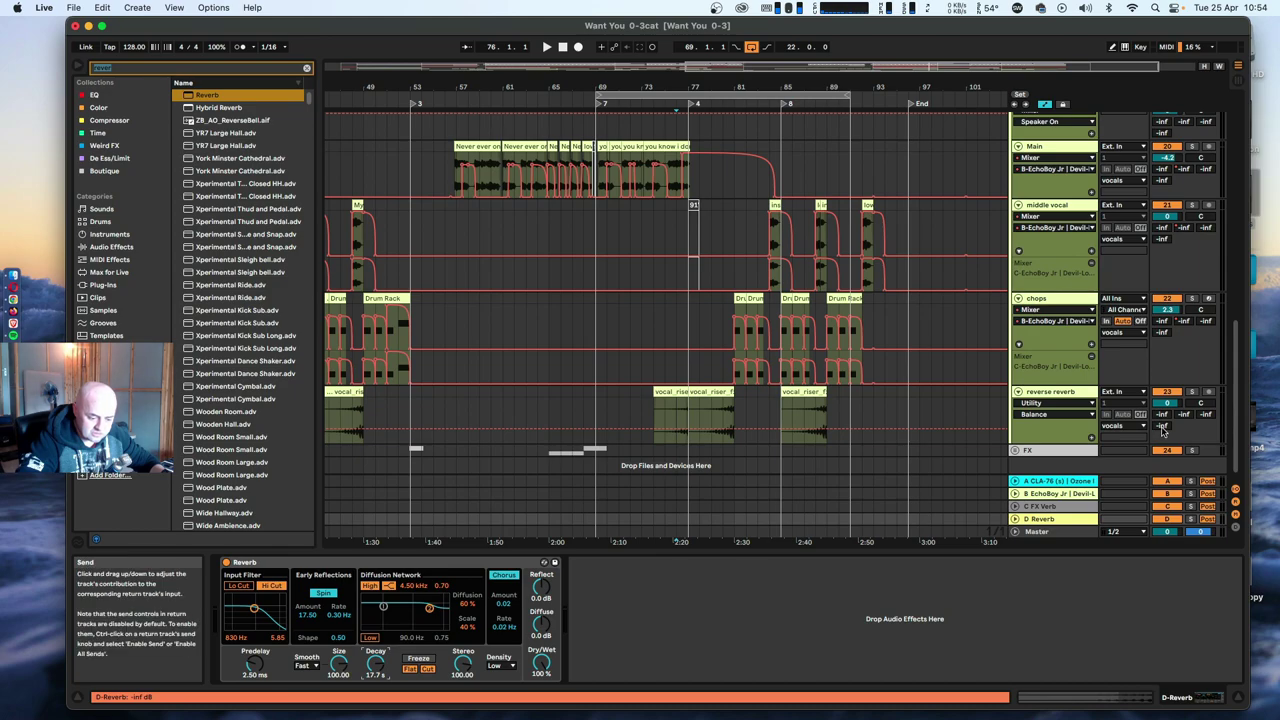
Set the reverse reverb track's send to the new return to -69.5 dB and rename the return fx long vox.
left_click(1162, 426)
right_click(1050, 520)
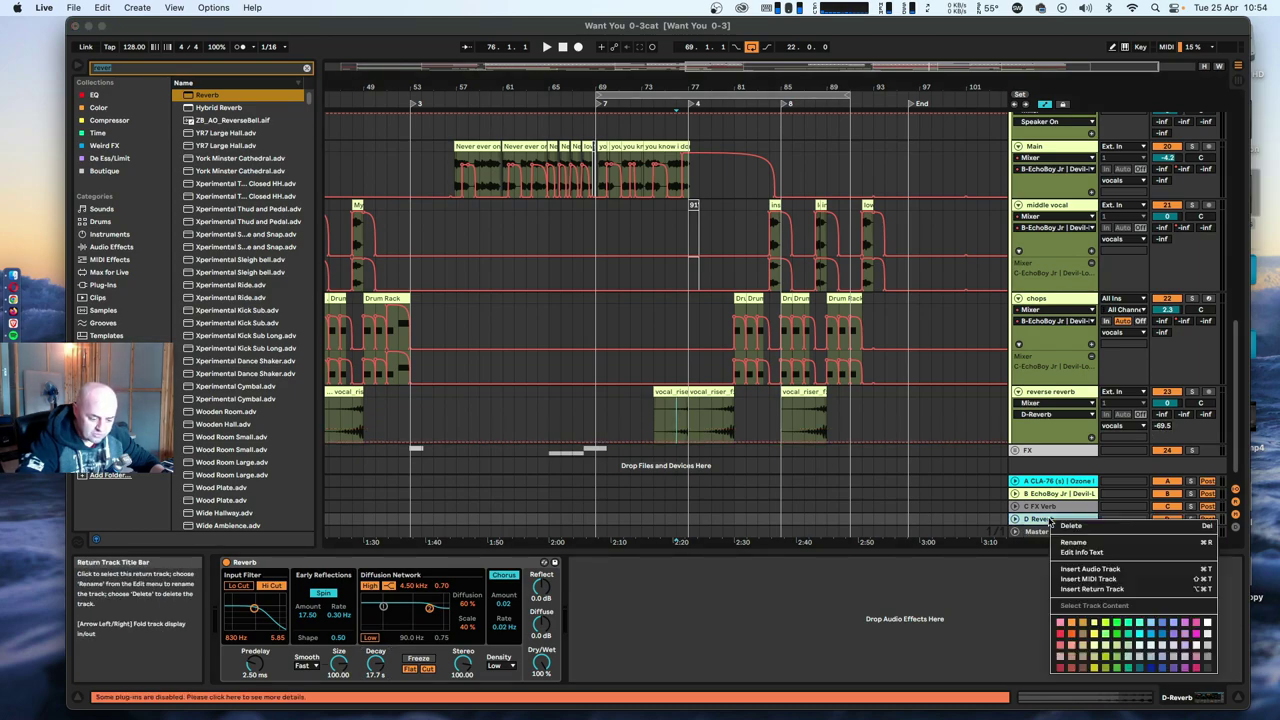
left_click(1110, 649)
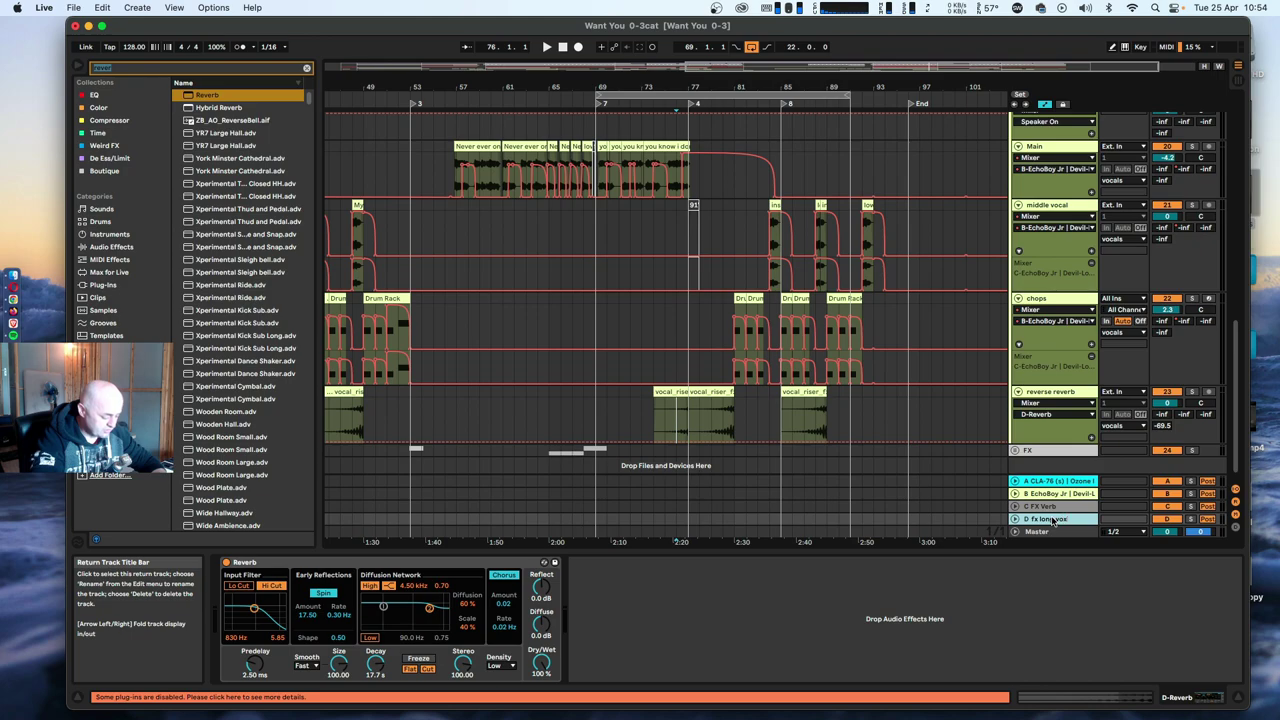
key("Return")
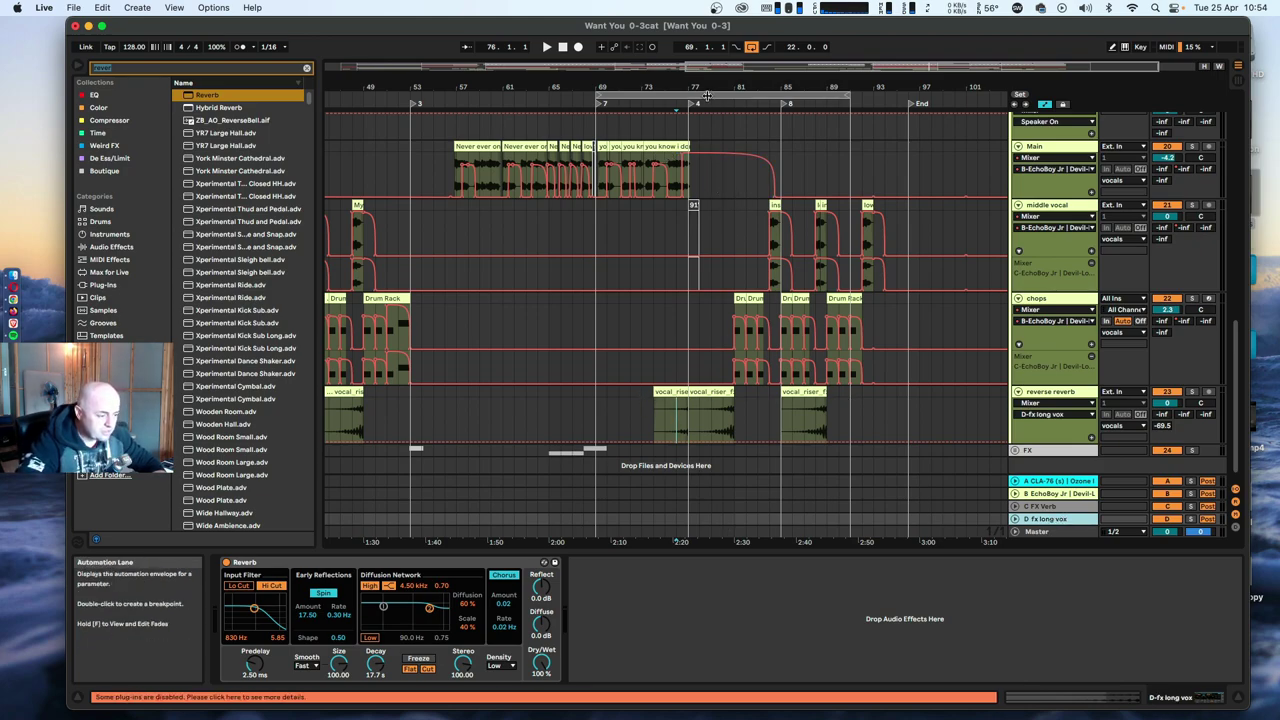
left_click_drag(692, 87, 700, 260)
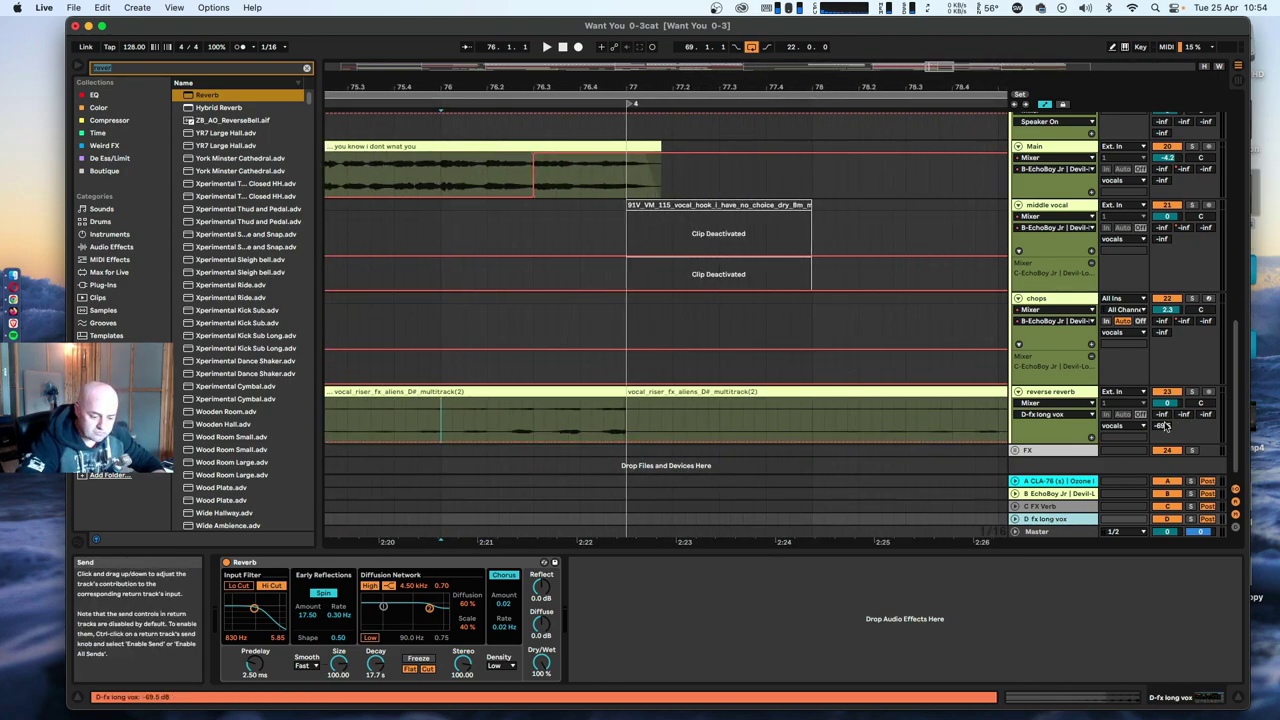
Draw a raised block of fx long vox send automation over the last beat before bar 77 on reverse reverb and play it.
key("b")
mouse_move(592, 430)
left_mouse_down()
mouse_move(606, 382)
mouse_move(627, 356)
left_mouse_up()
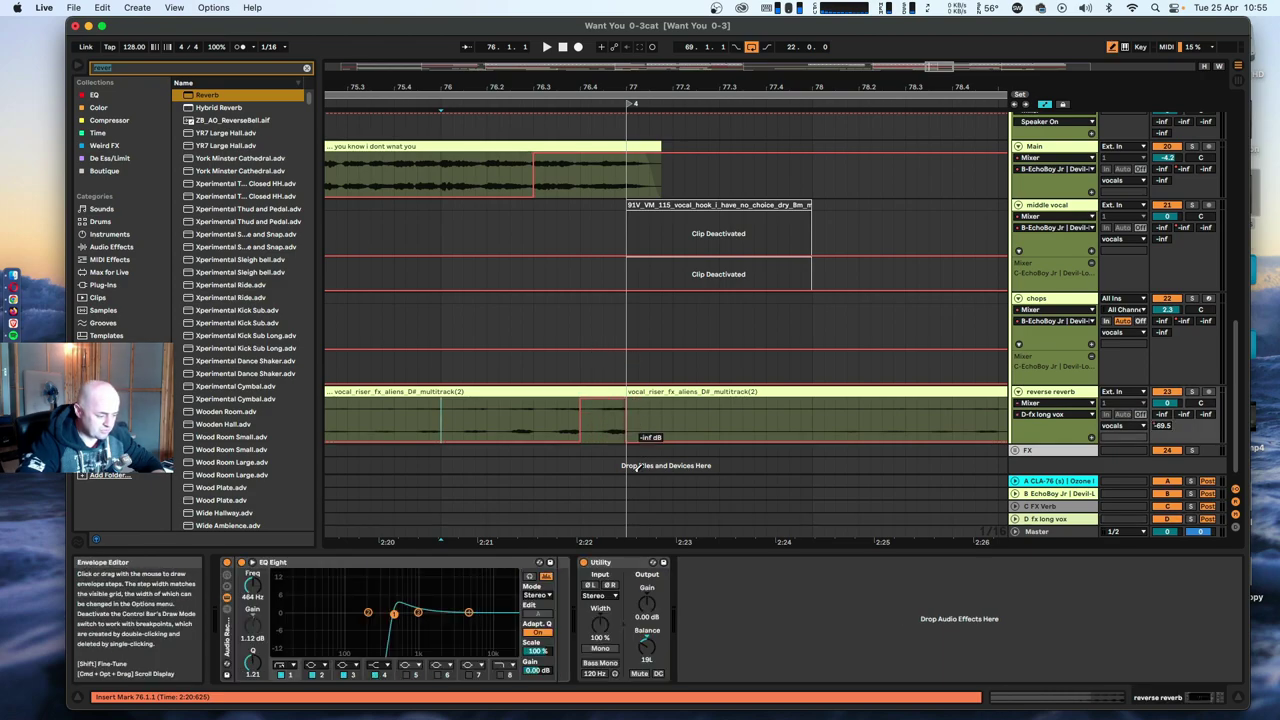
key("b")
key("space")
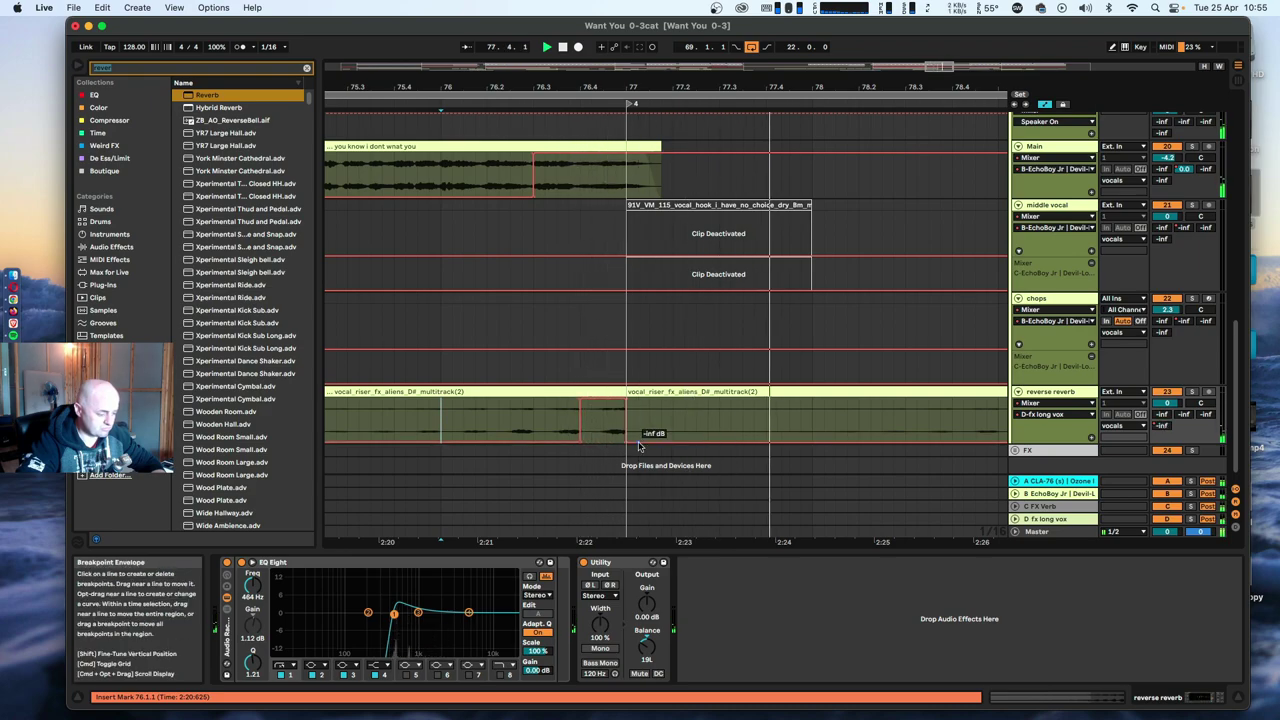
Draw a short fx long vox send boost at the end of the reverse reverb clip just before bar 81.
left_click_drag(718, 87, 486, 30)
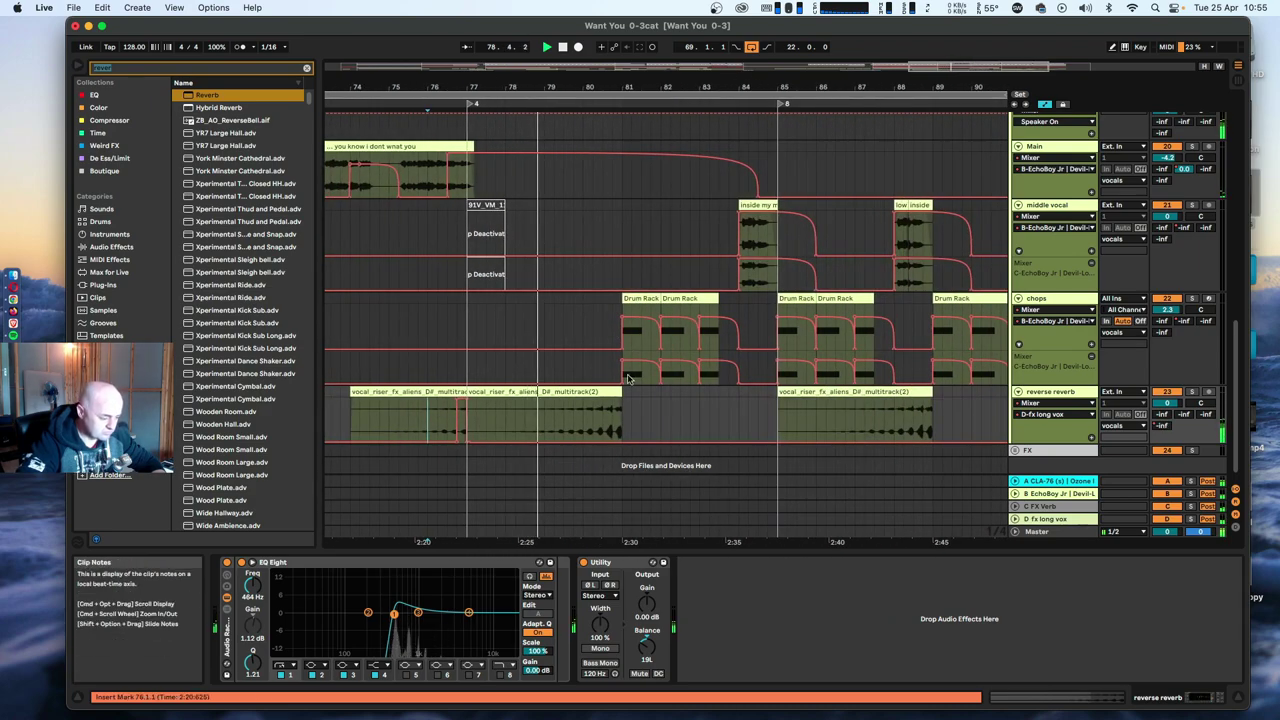
scroll(622, 410, "up", 3)
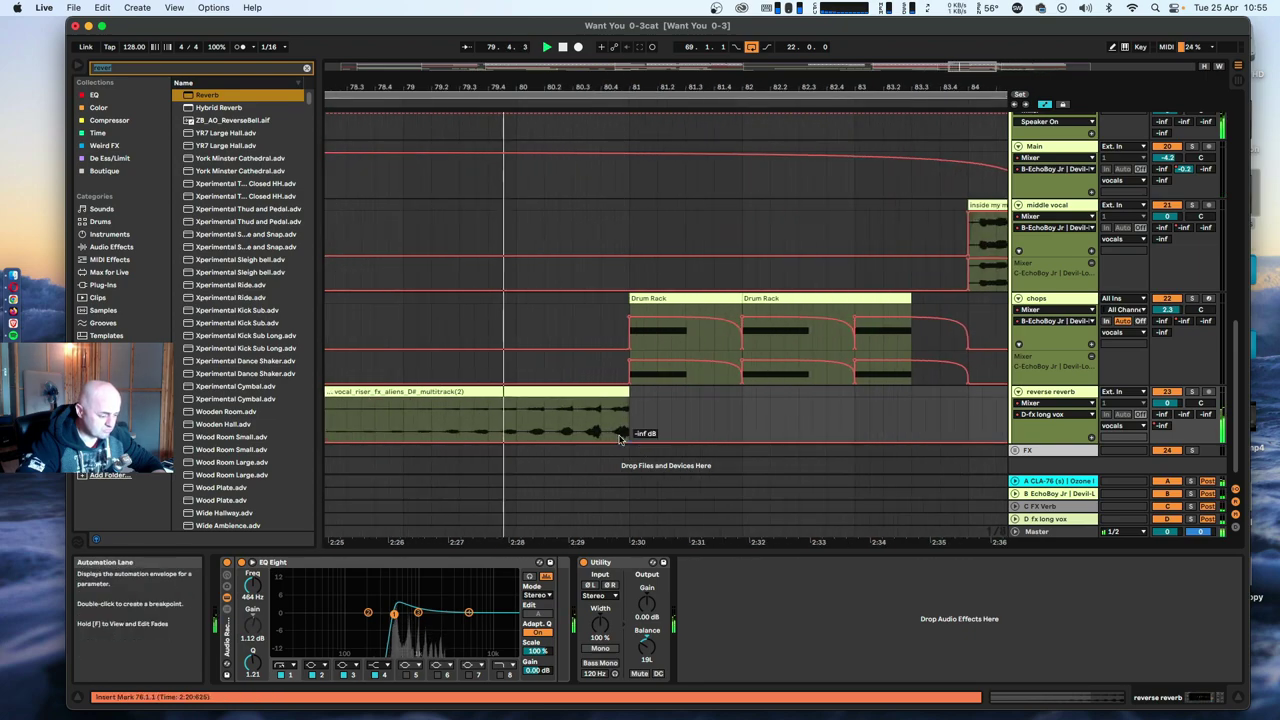
left_click(420, 415)
key("b")
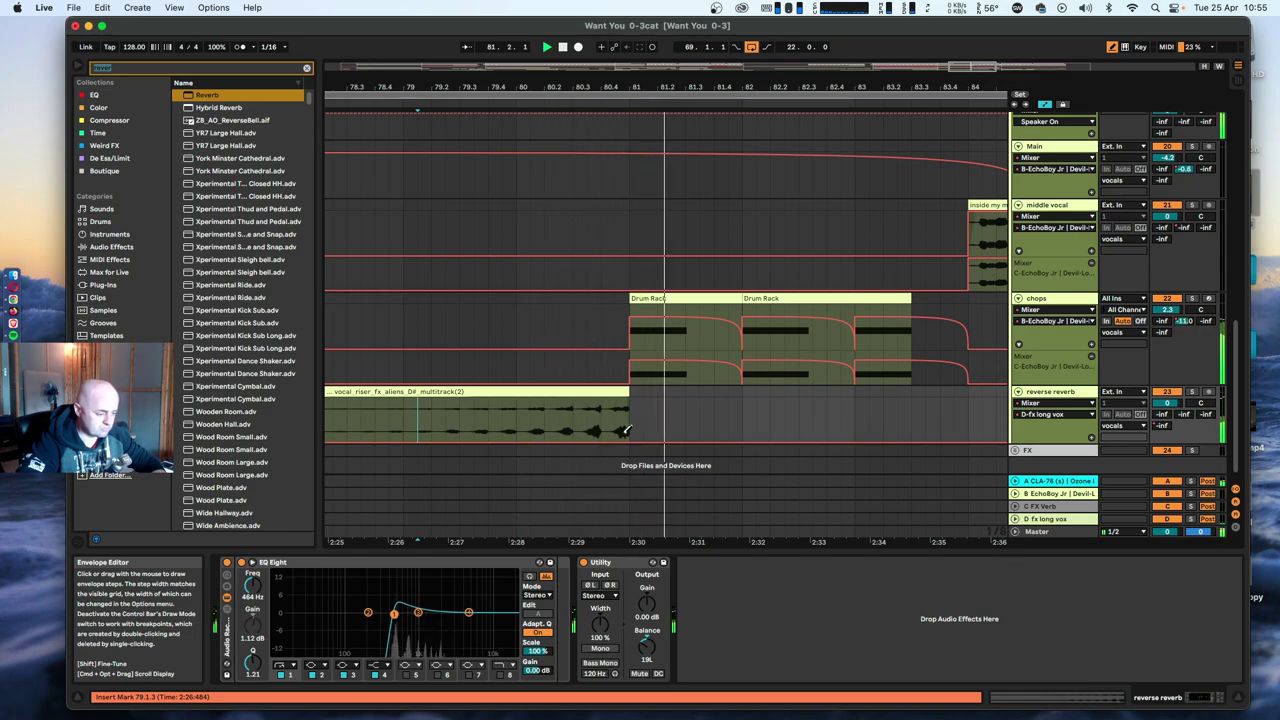
key("space")
left_click_drag(628, 430, 628, 378)
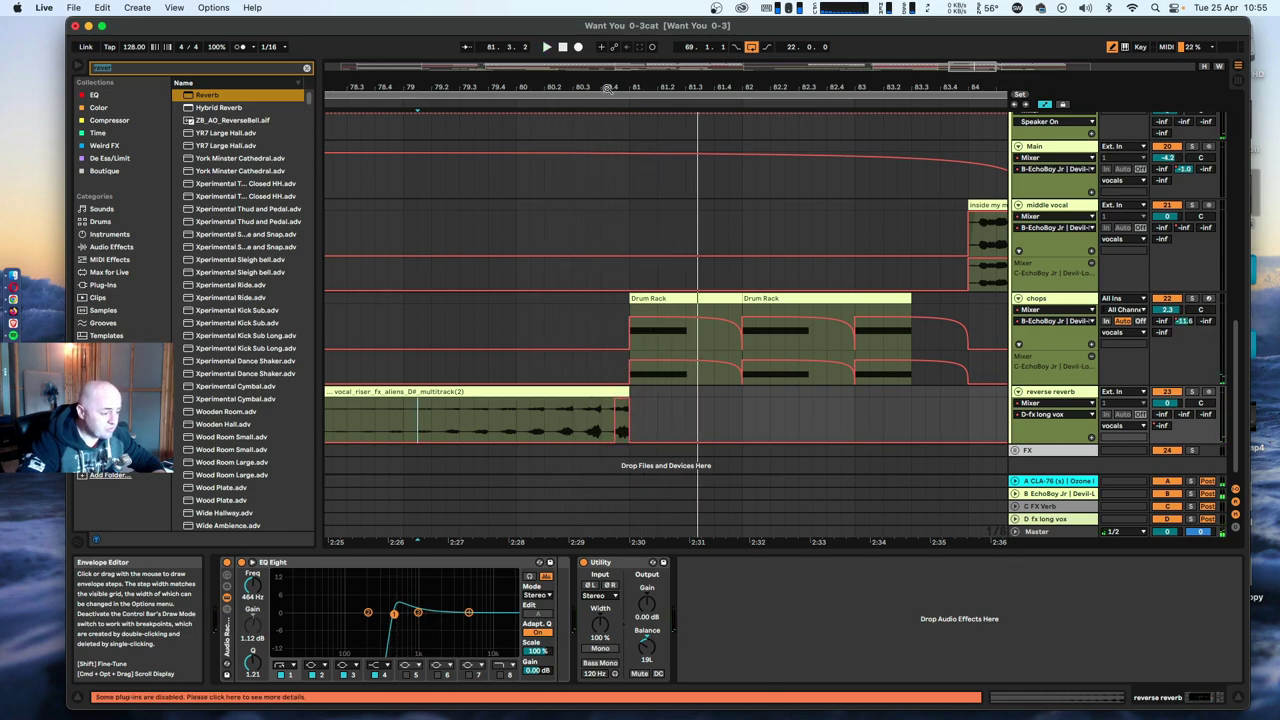
Copy the three-bar reverse reverb clip from bar 74 over the four-bar clip at bar 77.
left_click_drag(608, 89, 608, 25)
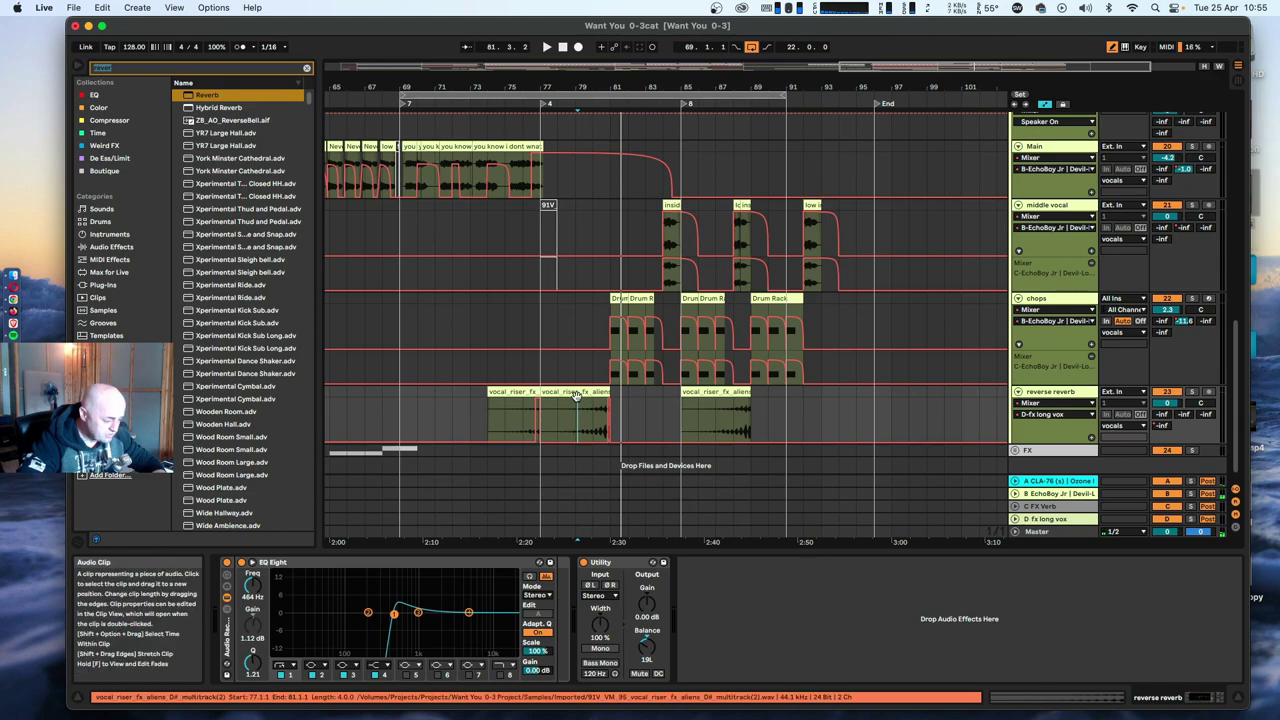
double_click(583, 392)
left_click(509, 291)
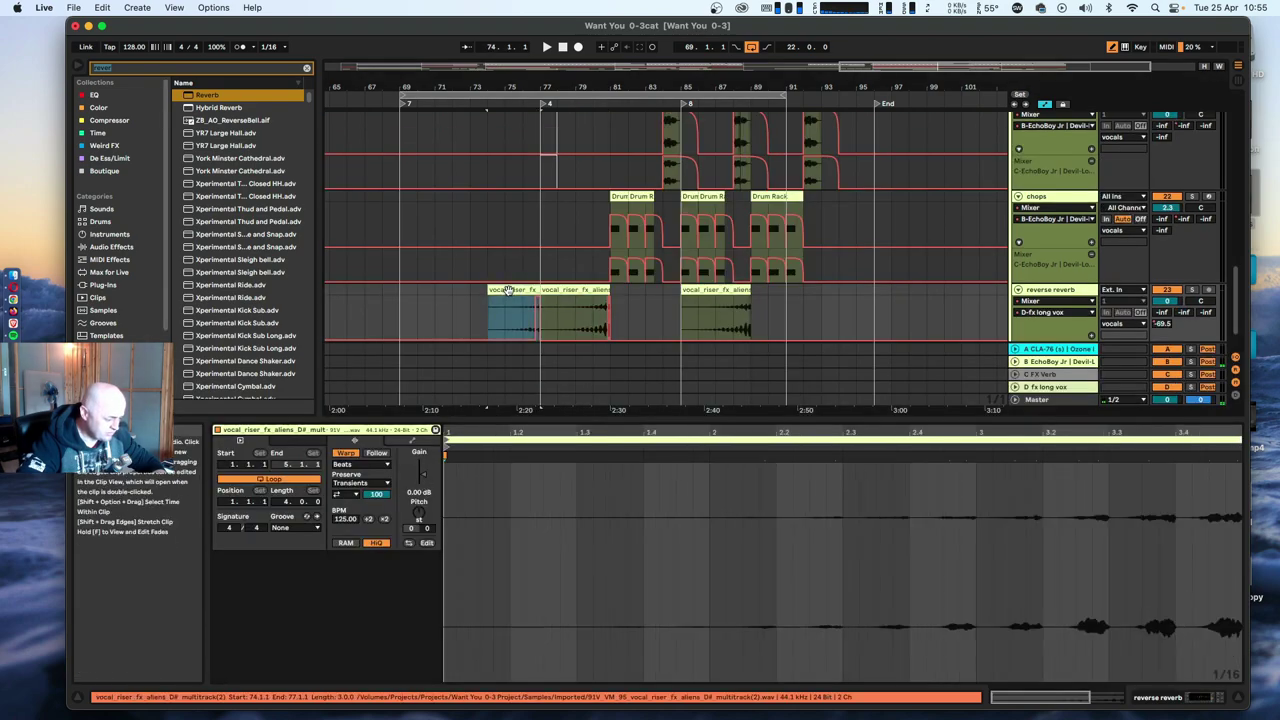
left_click(559, 291)
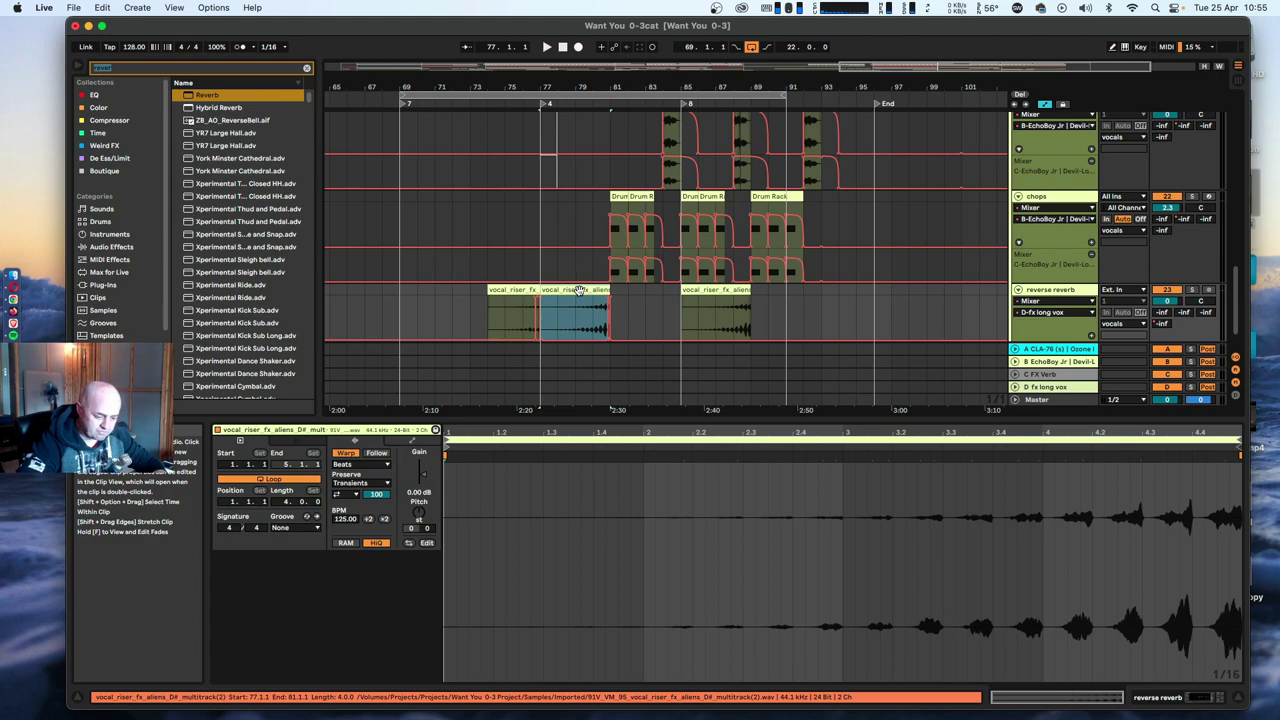
left_click(514, 290)
left_click(590, 292)
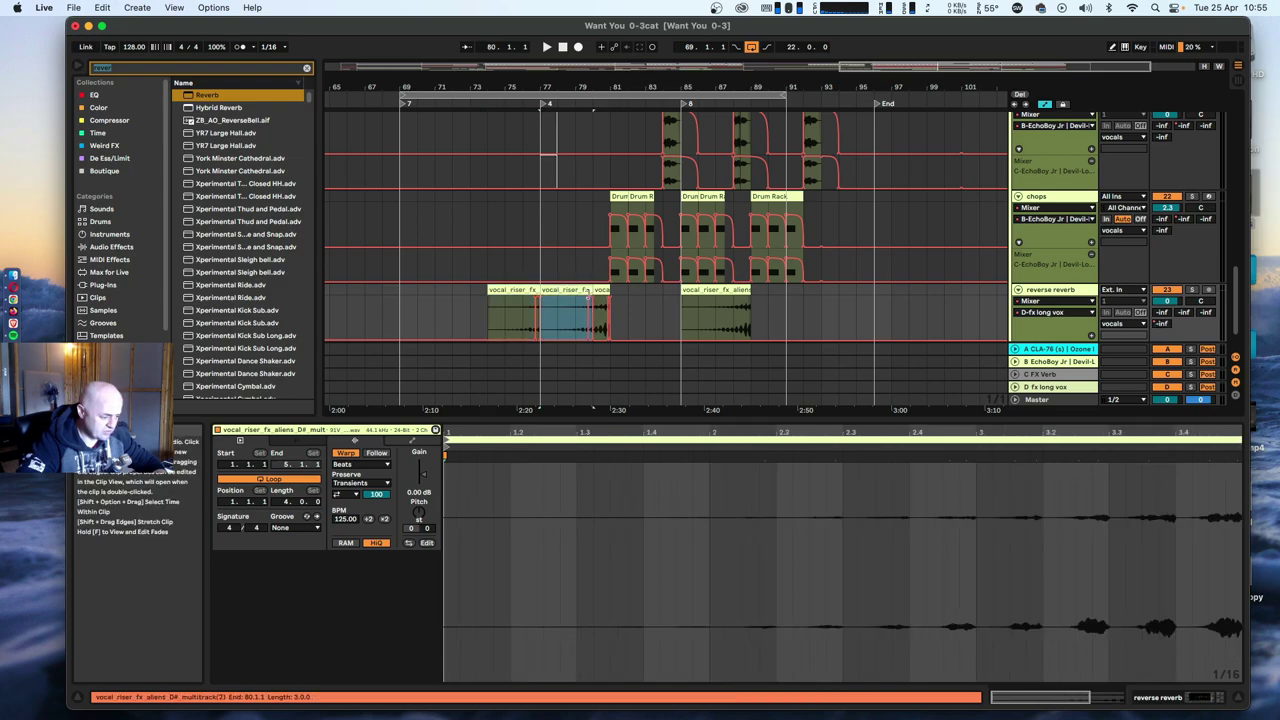
Delete the leftover riser piece at bar 80, move the copied clip to bars 78–81 and play from bar 80.
left_click(604, 293)
key("Delete")
left_click_drag(572, 290, 589, 290)
left_click(599, 318)
key("space")
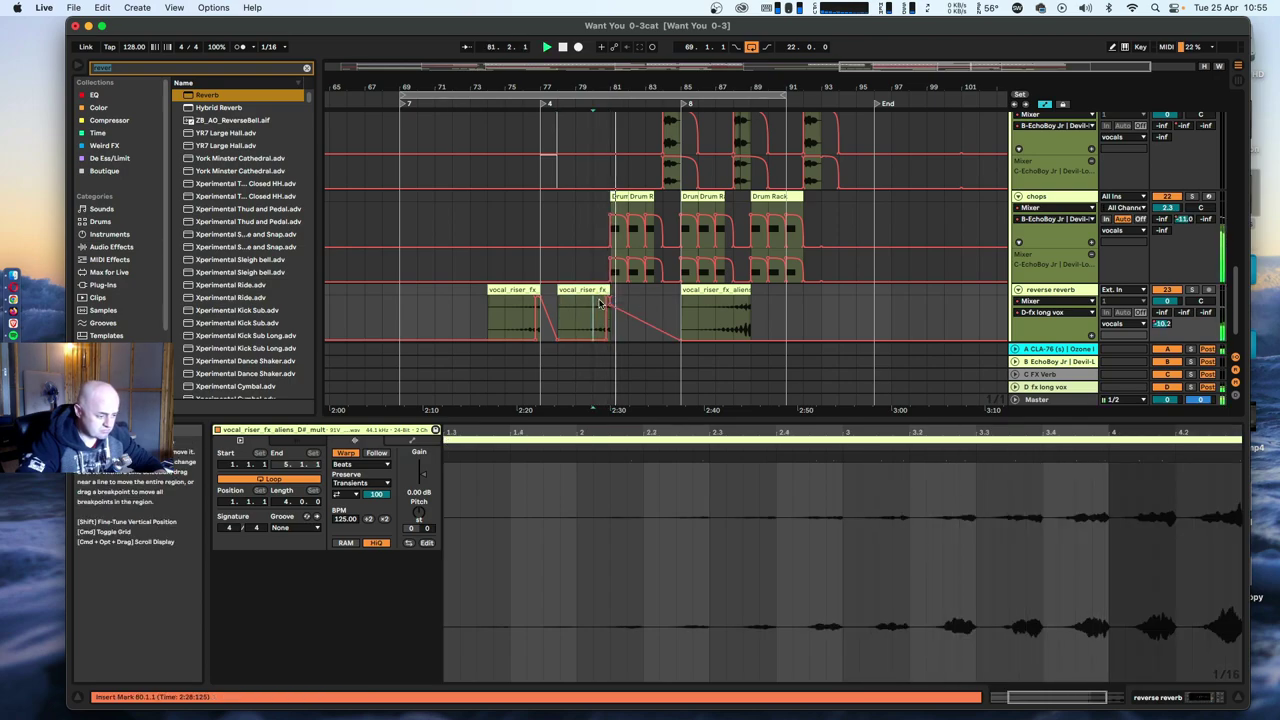
Replace the four-bar reverse reverb clip at bar 85 with the three-bar copy, placed at bars 86–89.
left_click(591, 290)
left_click(716, 290)
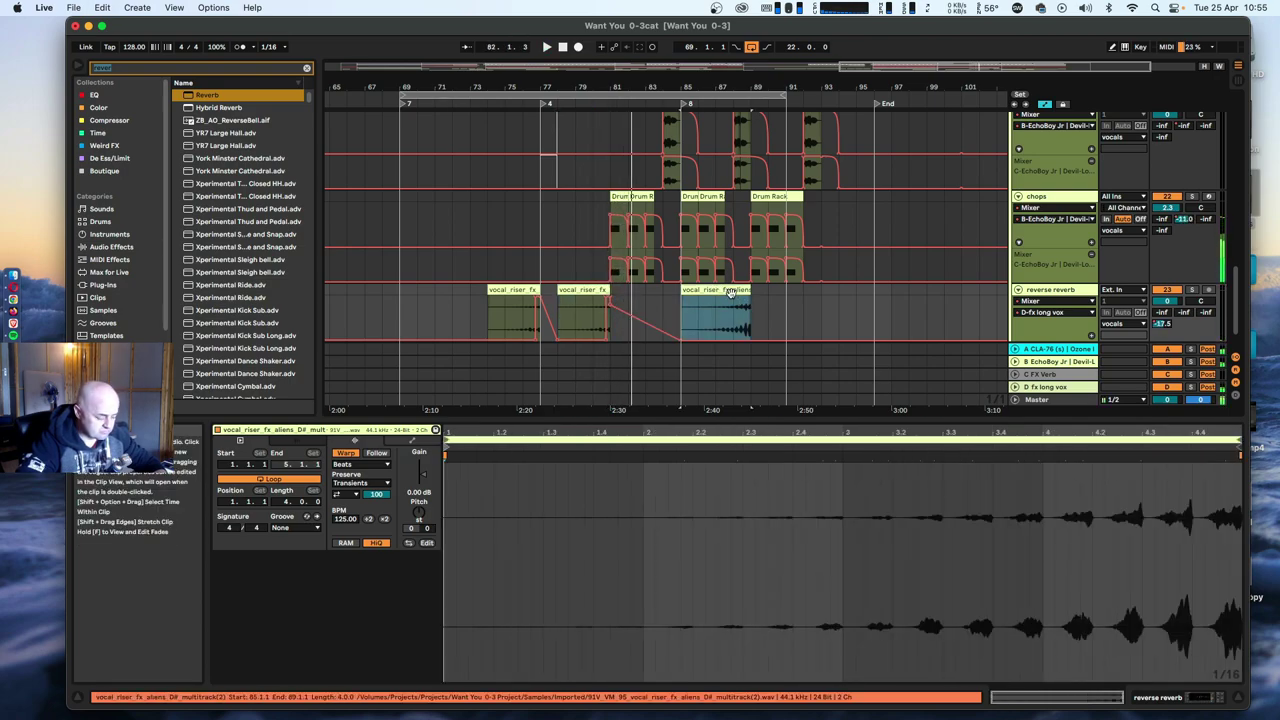
key("Delete")
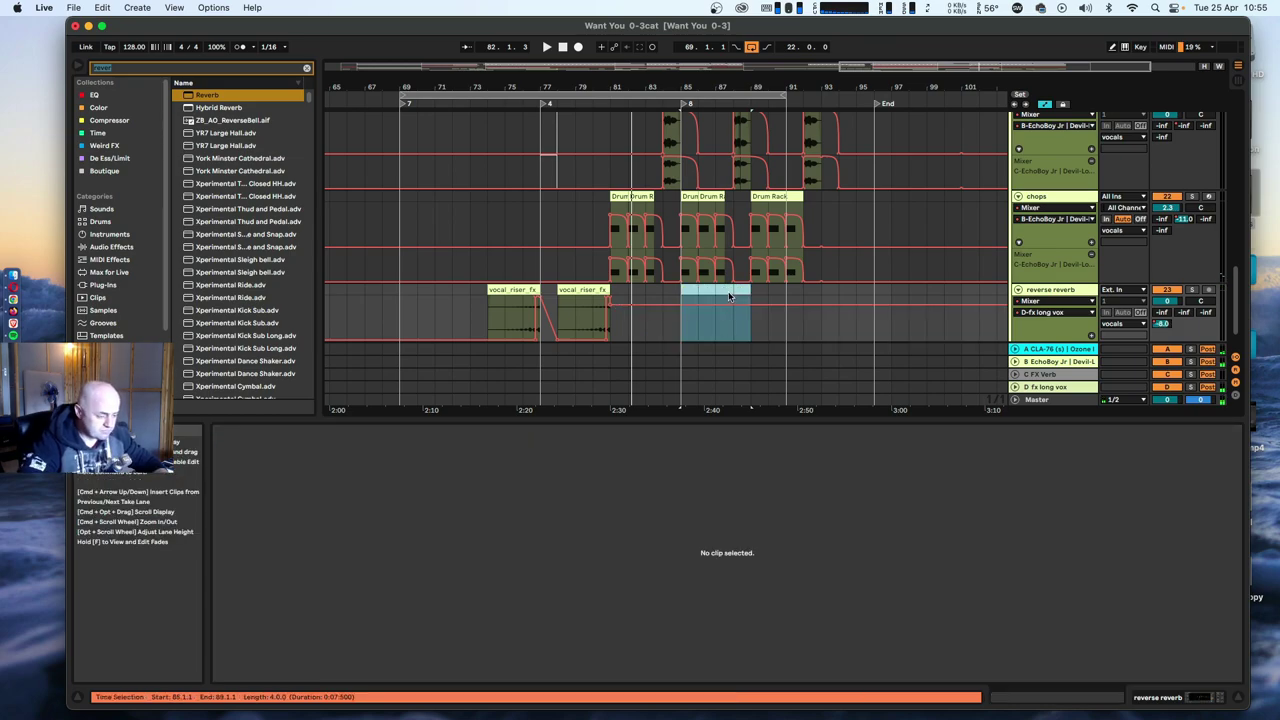
key("super+v")
left_click_drag(708, 290, 724, 290)
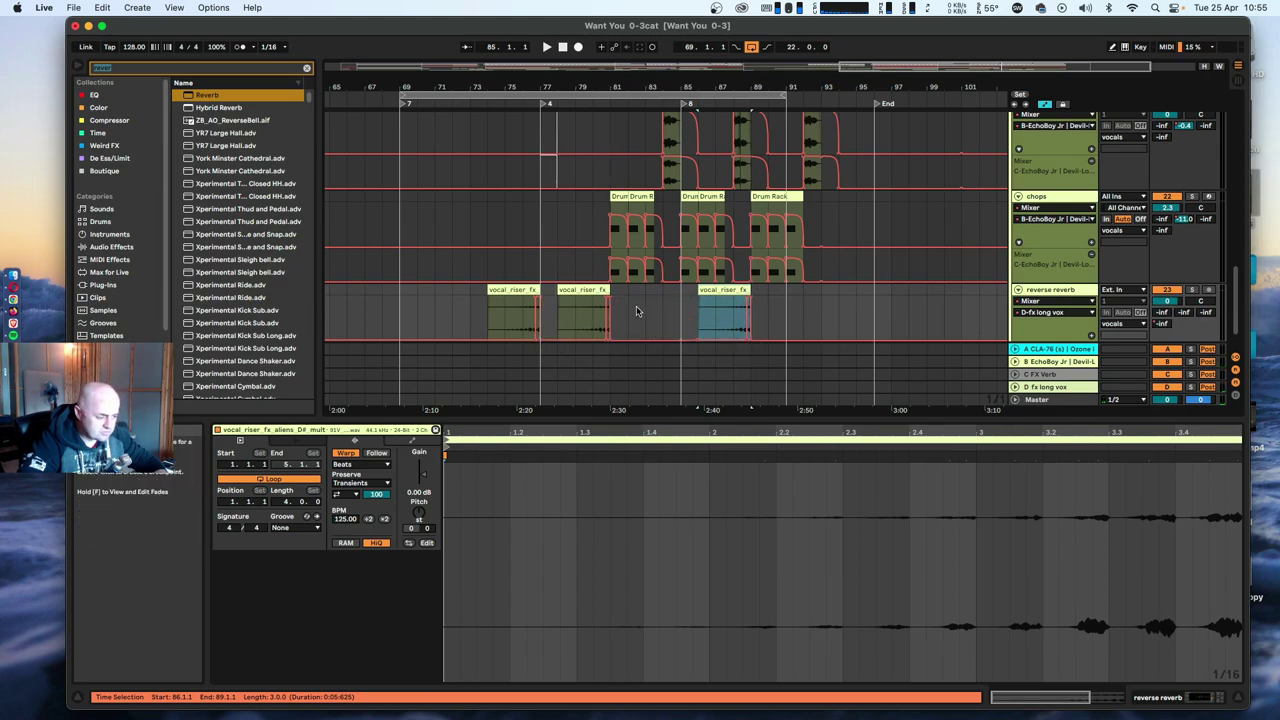
Open the chops track's device chain and adjust the high-cut band of its EQ Eight.
left_click(593, 262)
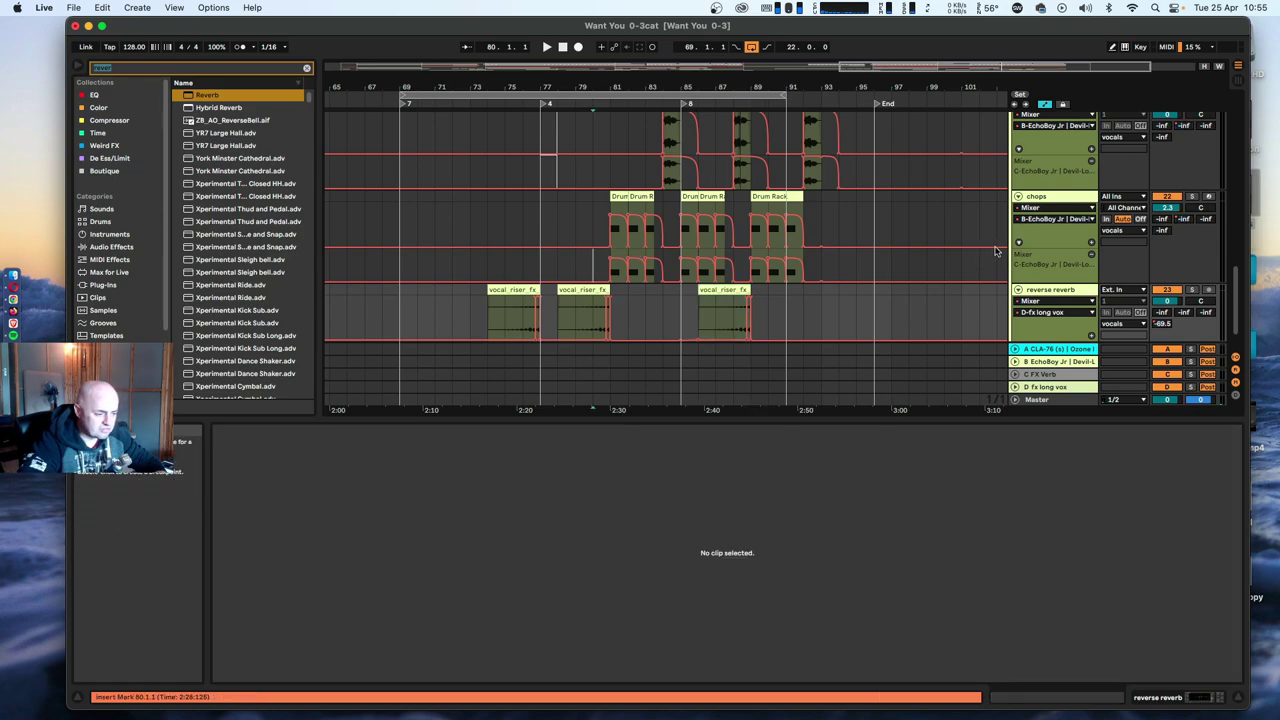
scroll(1097, 263, "up", 5)
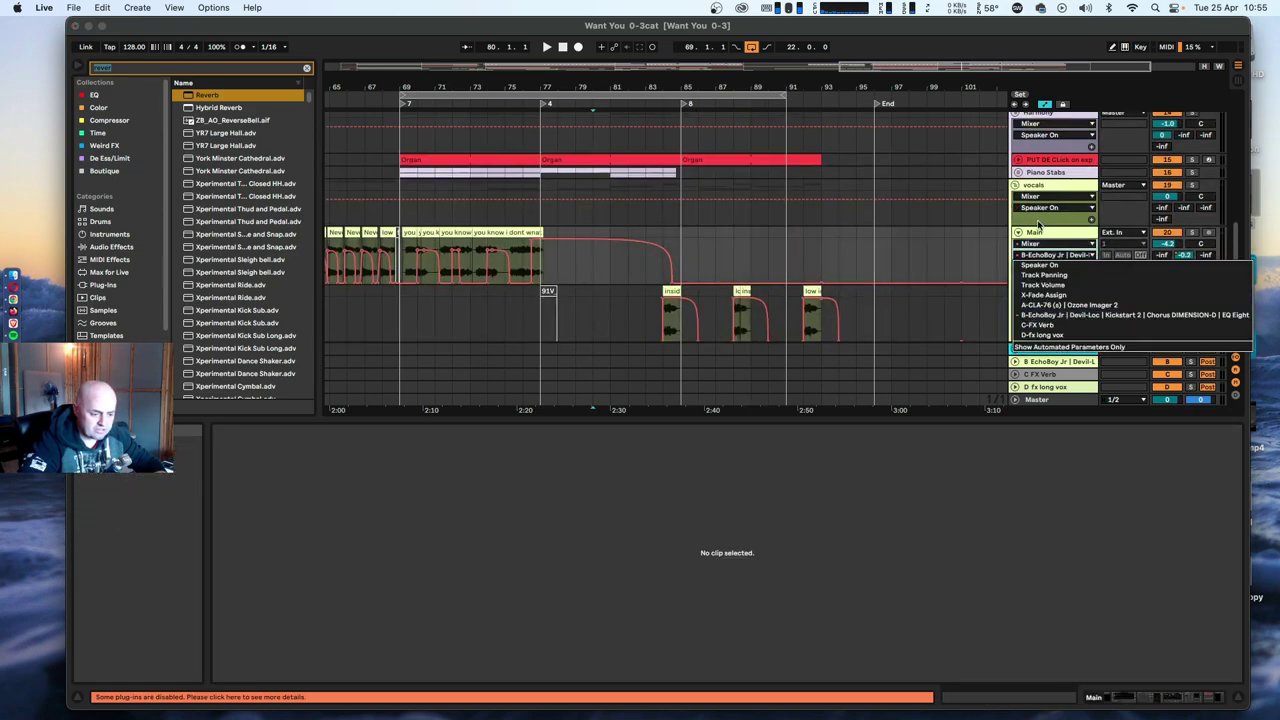
scroll(1034, 234, "down", 5)
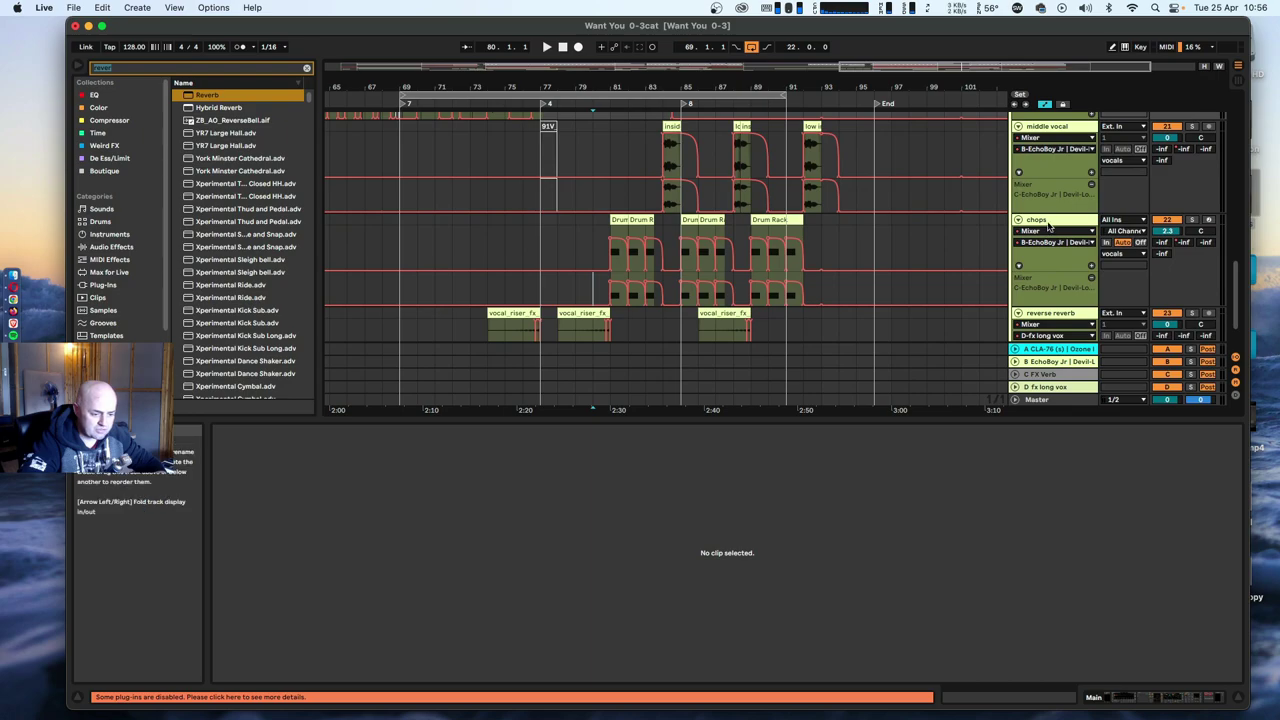
double_click(1046, 220)
scroll(672, 626, "right", 3)
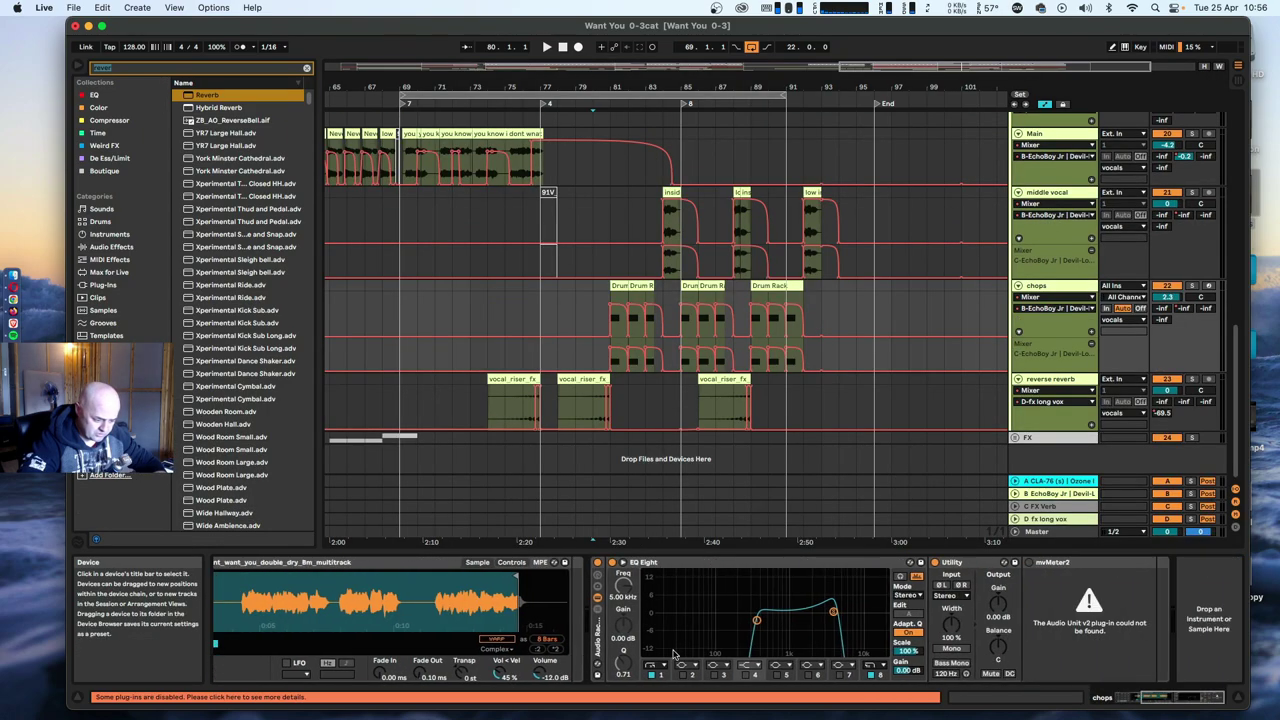
left_click(598, 642)
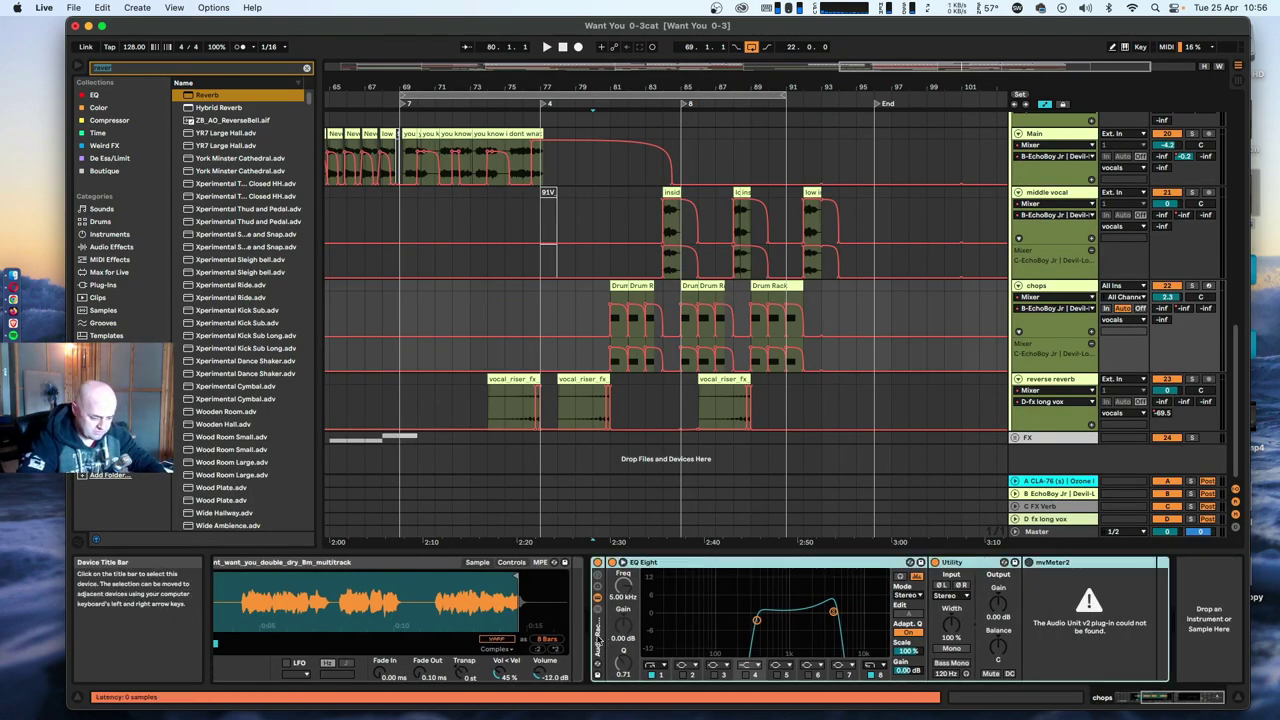
scroll(605, 630, "left", 5)
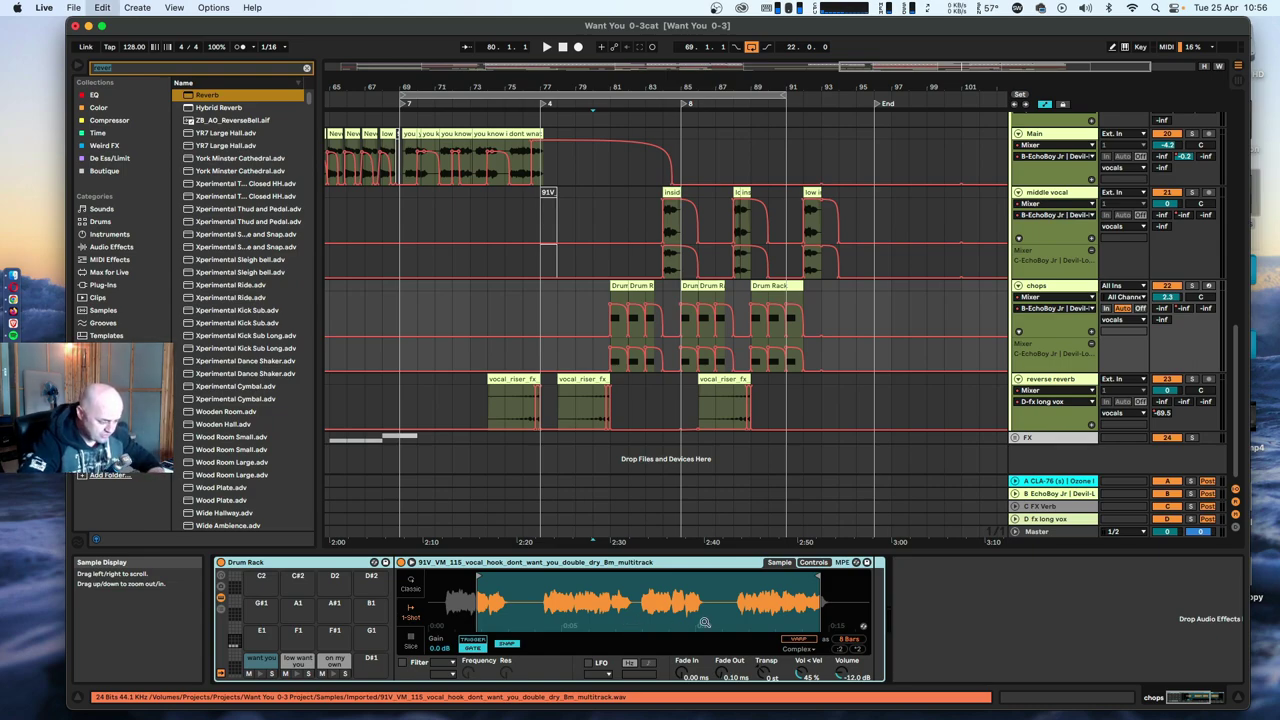
scroll(855, 592, "right", 5)
left_click_drag(903, 614, 899, 615)
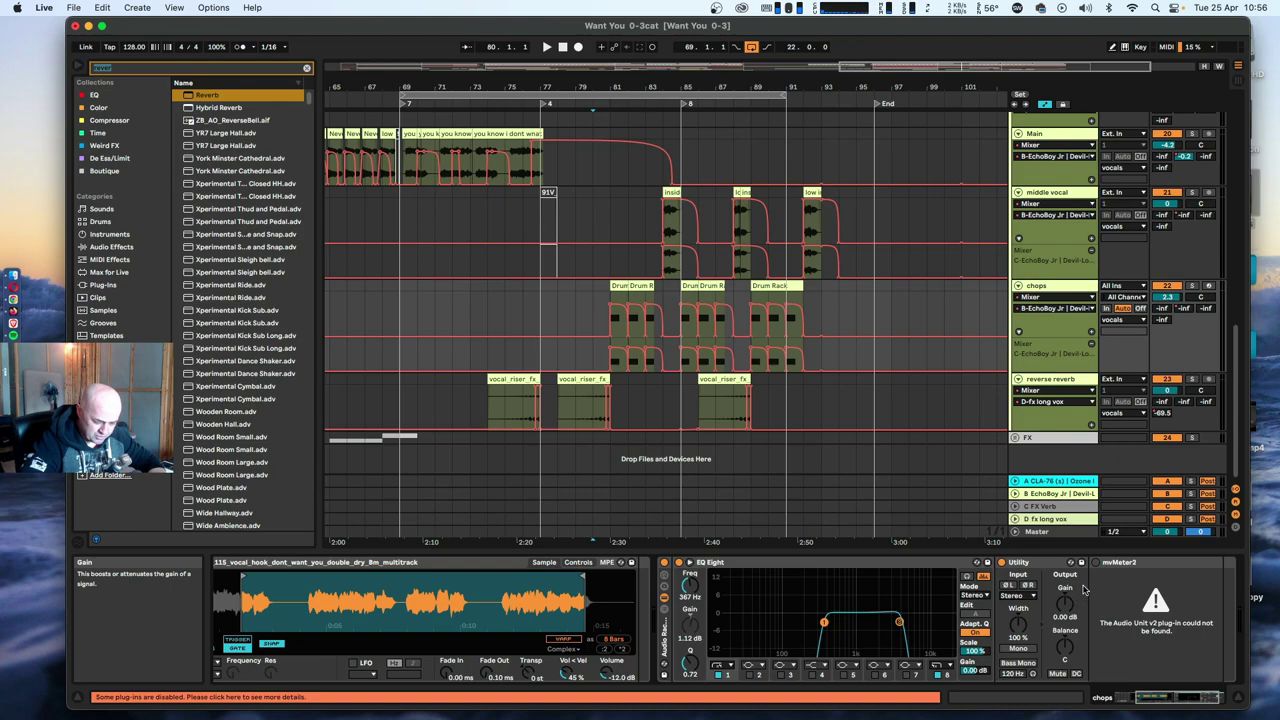
Remove the Utility and mvMeter2 from the chops track's audio rack and ungroup the rack.
left_click(1030, 566)
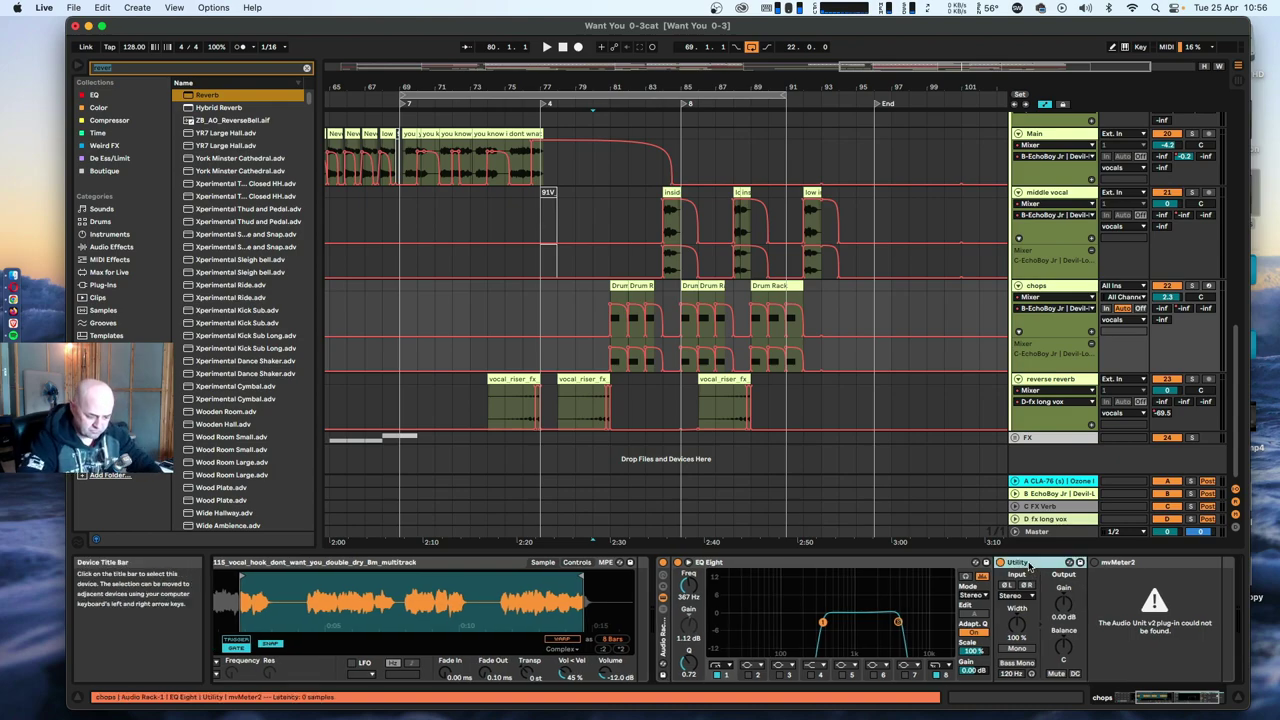
key("Delete")
left_click(665, 596)
right_click(665, 596)
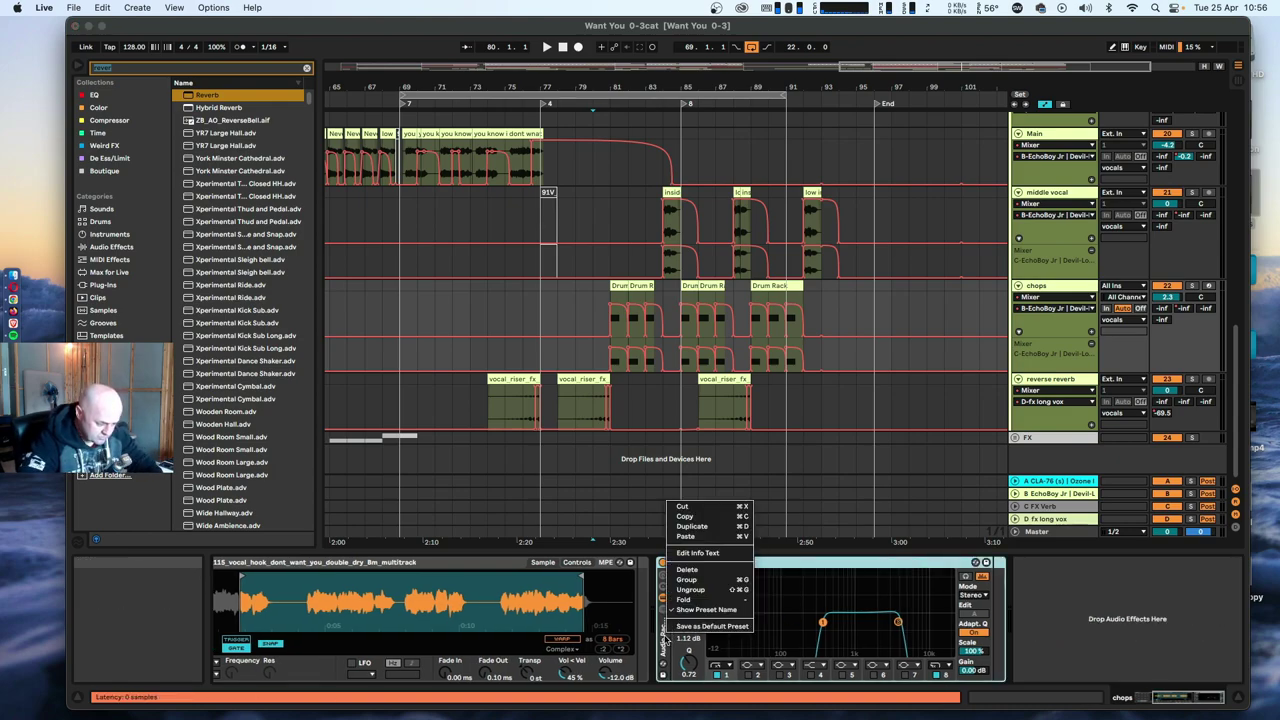
left_click(668, 590)
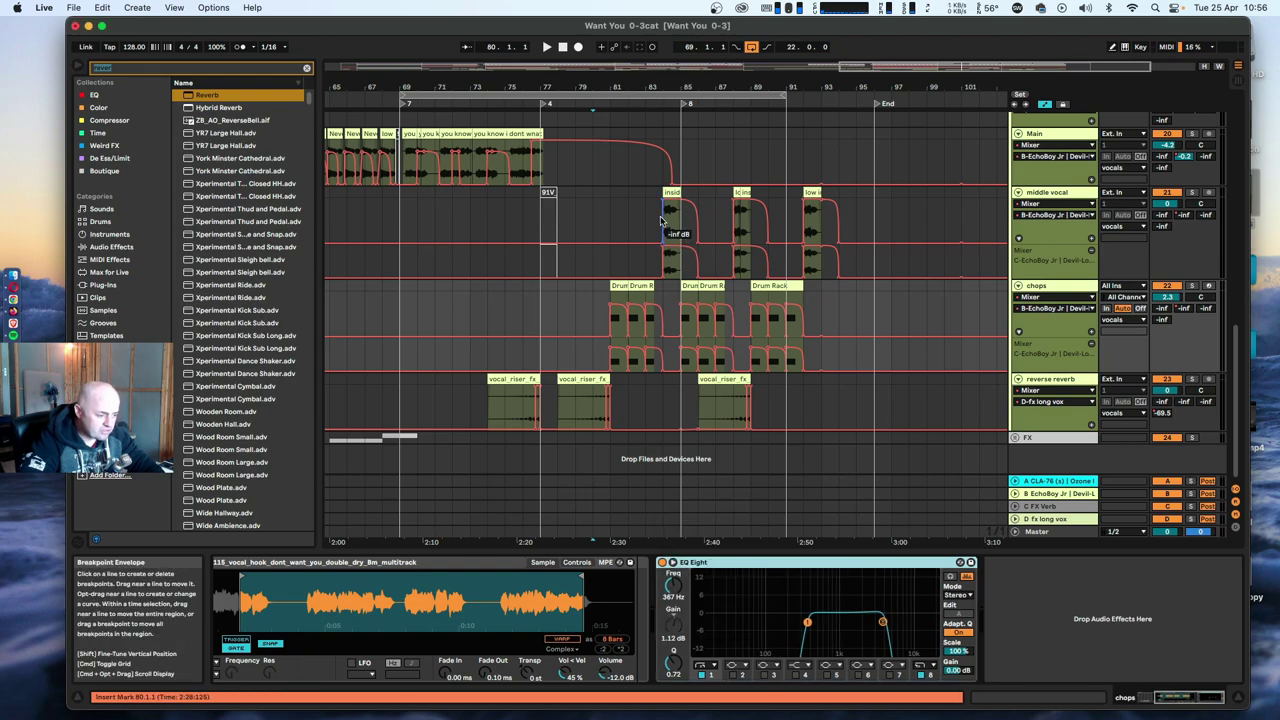
Open the Main vocal track's effect chain and group its MicroShift into a new rack.
left_click(1062, 199)
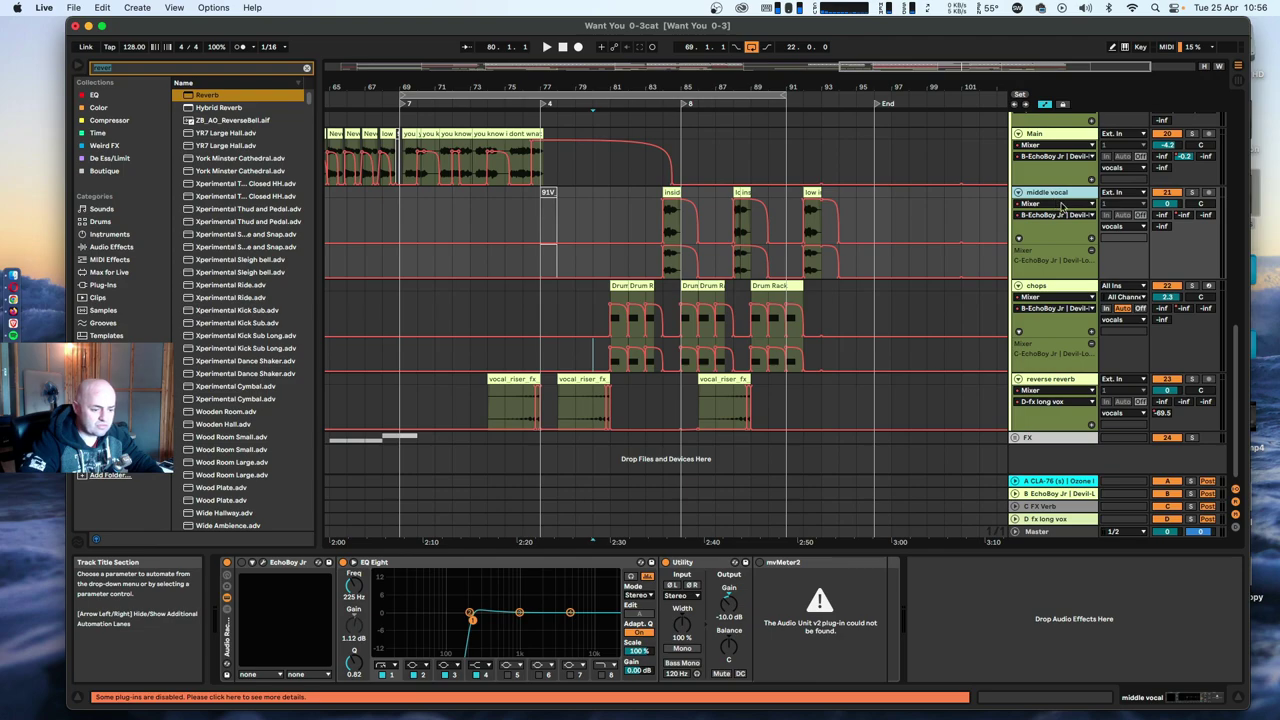
scroll(1037, 170, "up", 2)
left_click(1035, 167)
left_click_drag(662, 87, 780, 62)
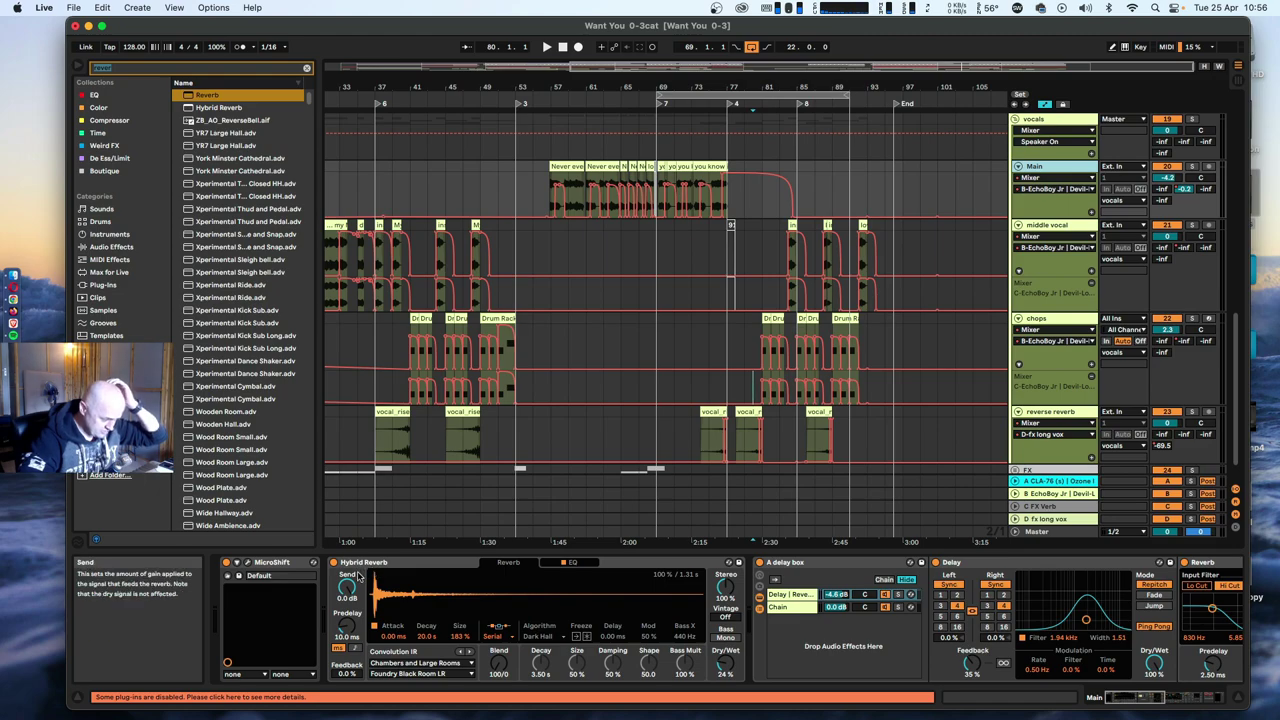
scroll(362, 576, "down", 8)
scroll(360, 576, "up", 8)
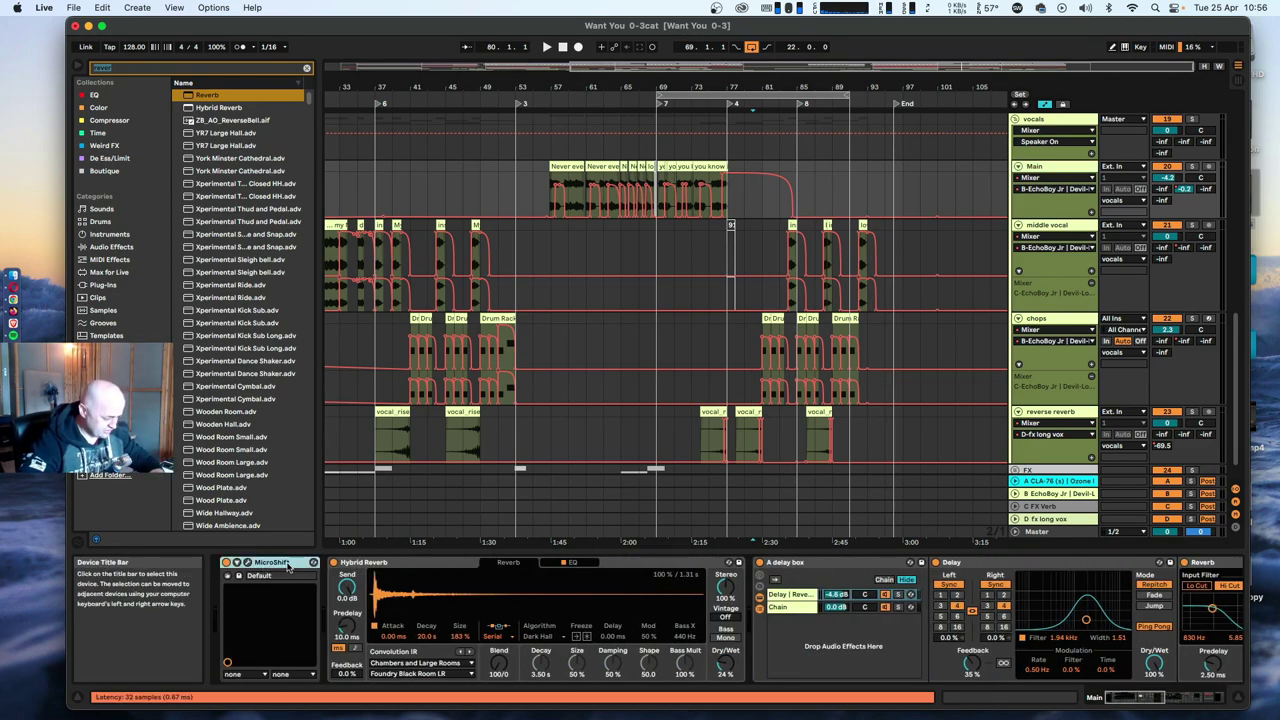
key("super+g")
Move Hybrid Reverb, A delay box and Bootsandcats into the new rack on the Main track.
left_click_drag(404, 563, 327, 570)
left_click_drag(808, 563, 737, 577)
key("Right")
key("Right")
key("Right")
key("Right")
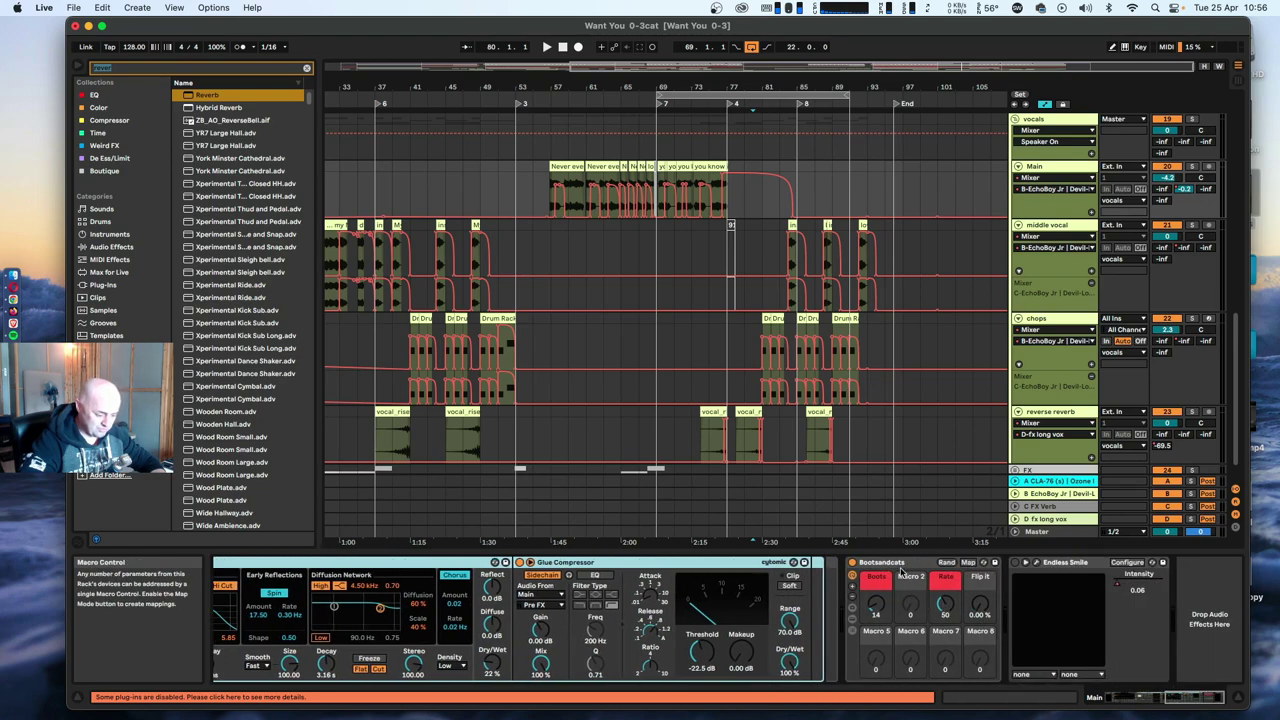
left_click_drag(833, 567, 818, 568)
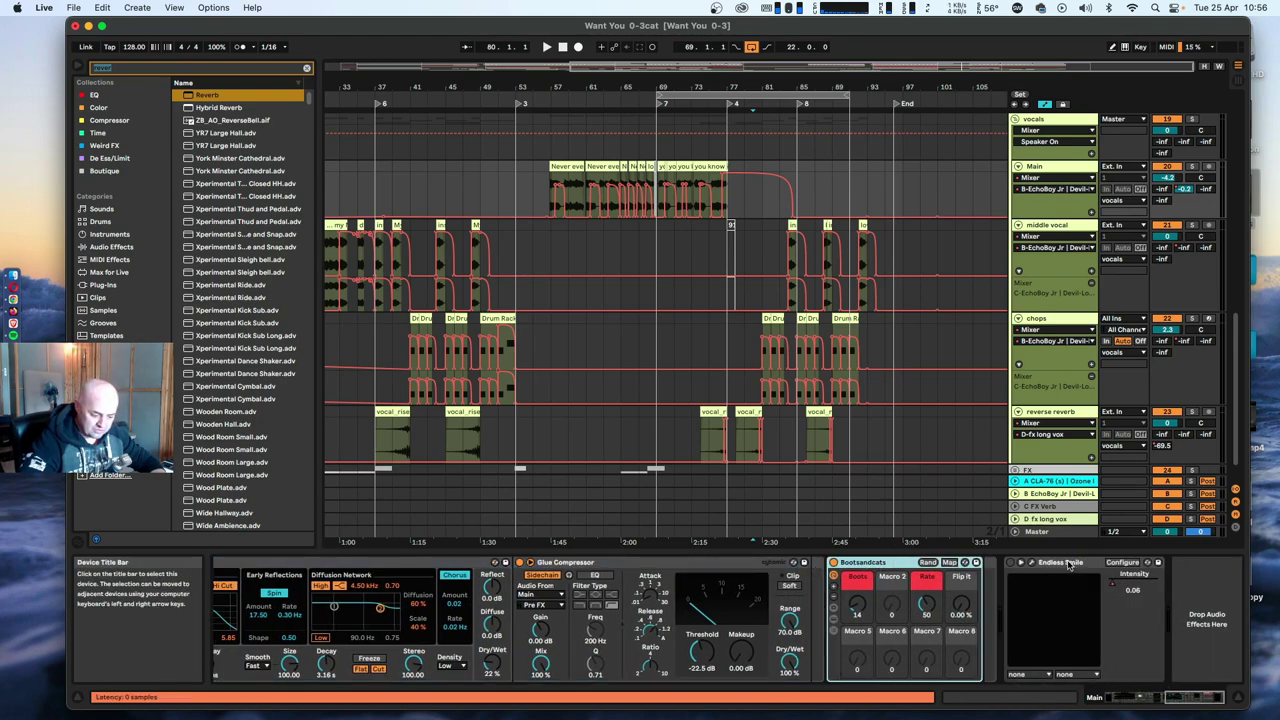
Copy the Main track's effect rack and use it to replace the audio rack on the middle vocal track.
scroll(714, 657, "left", 10)
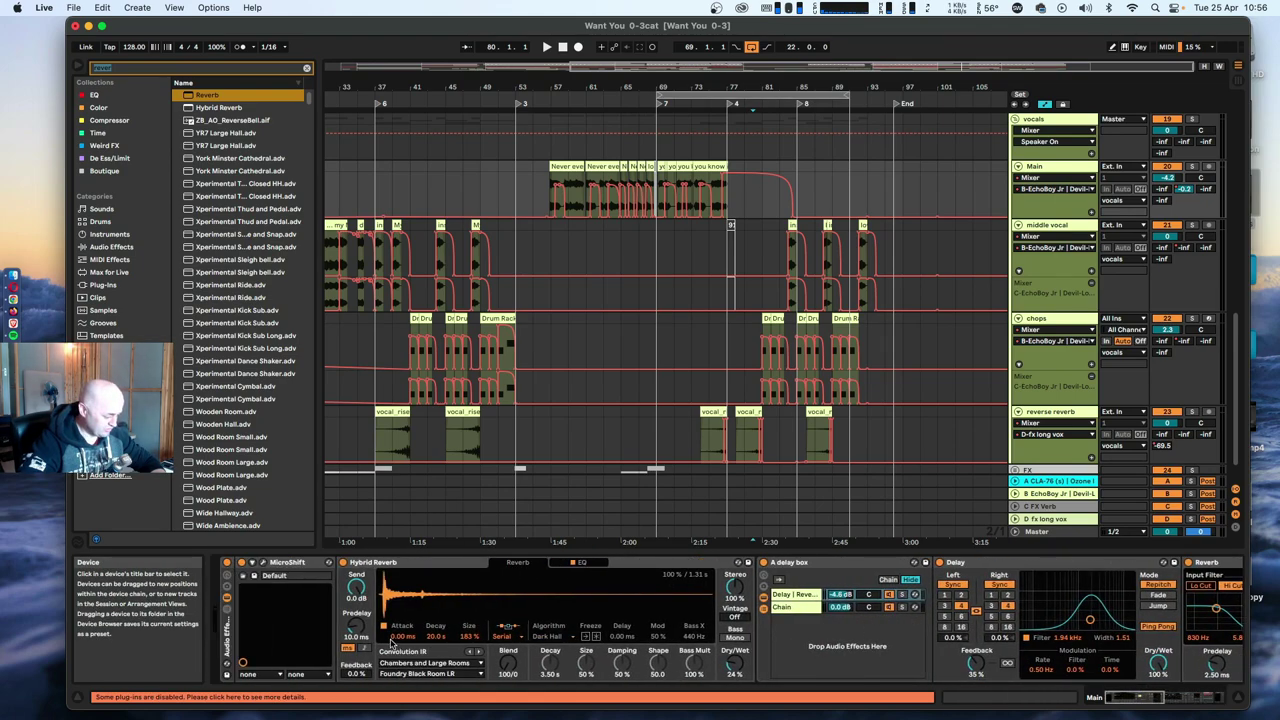
left_click(236, 638)
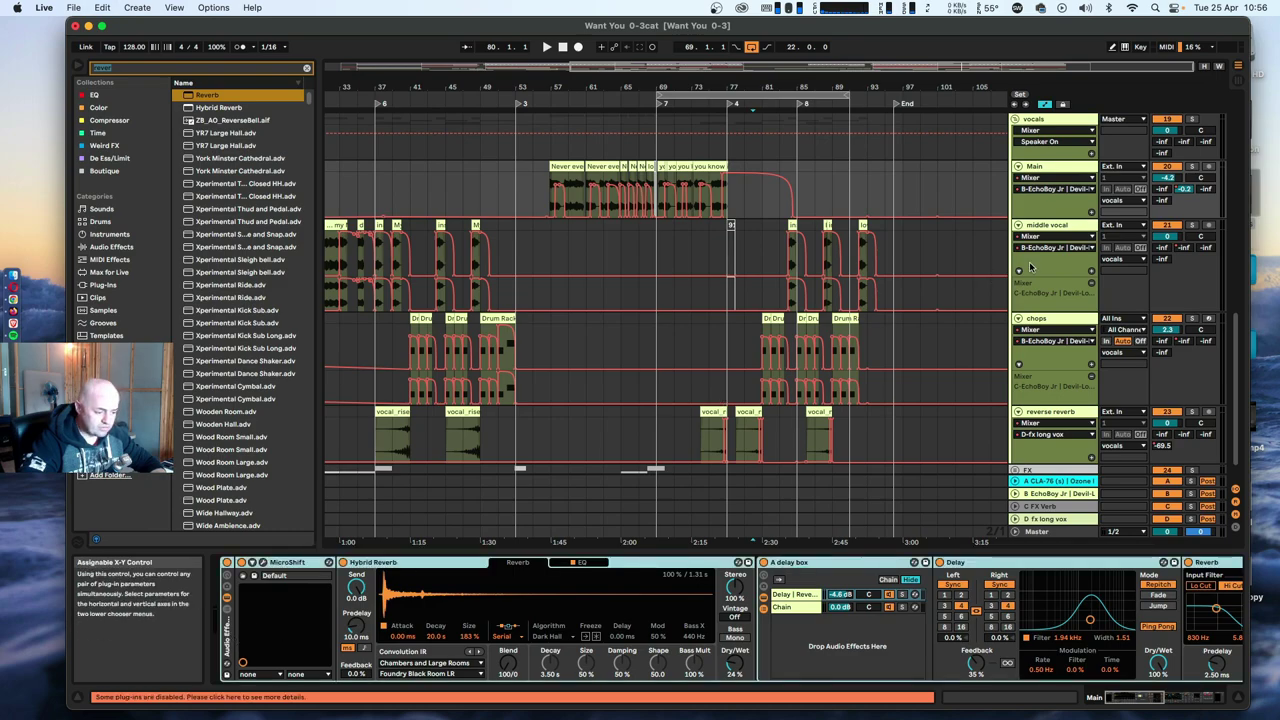
left_click(1055, 225)
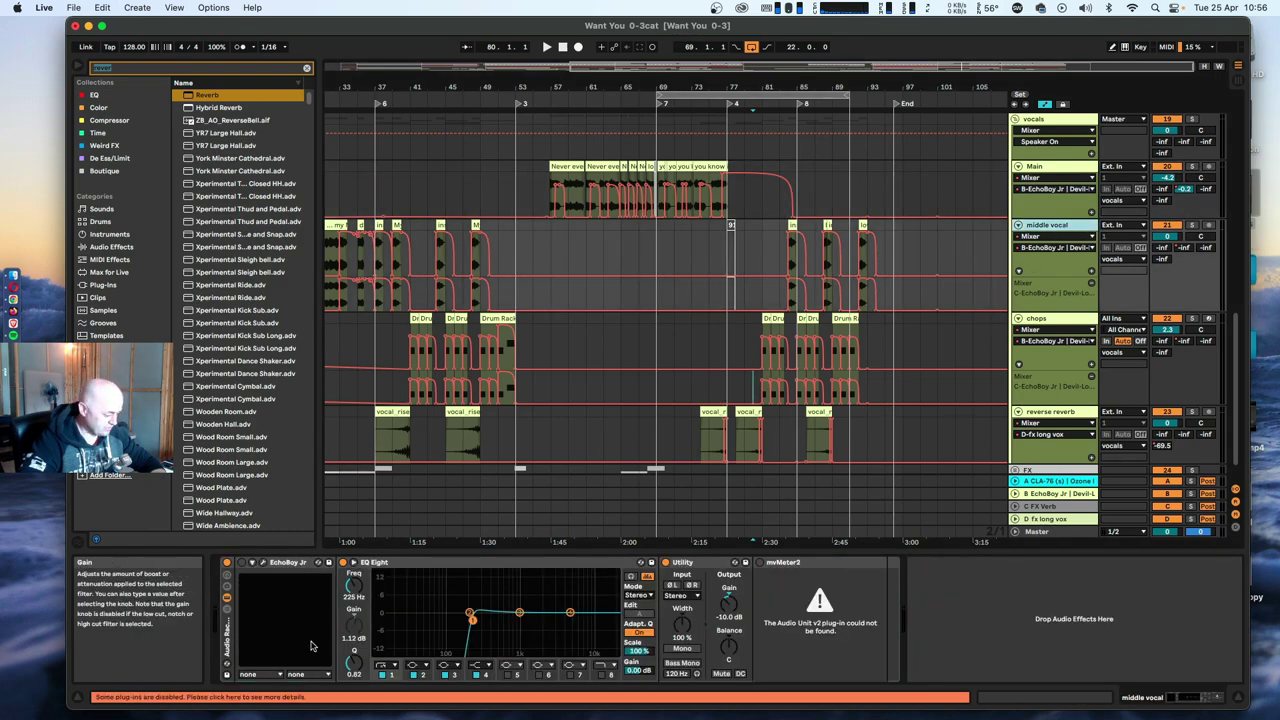
left_click(230, 638)
key("Delete")
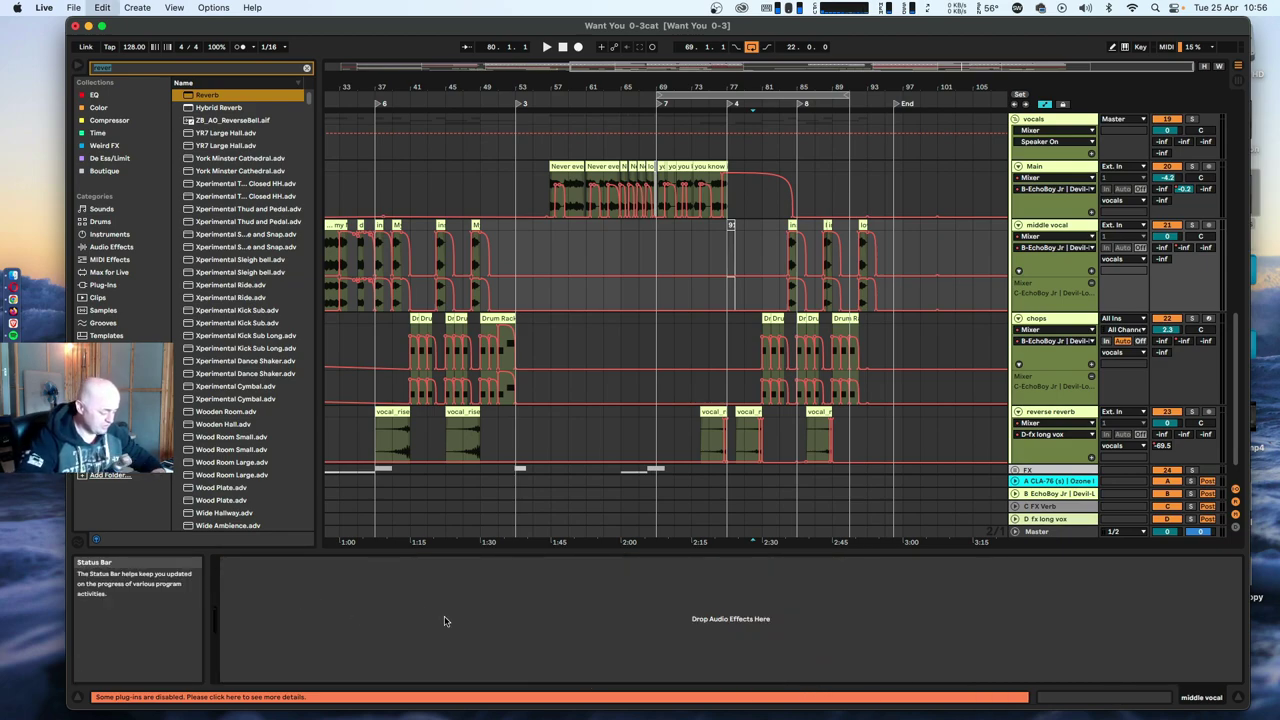
key("super+v")
scroll(531, 640, "right", 8)
scroll(525, 640, "left", 8)
scroll(803, 244, "left", 6)
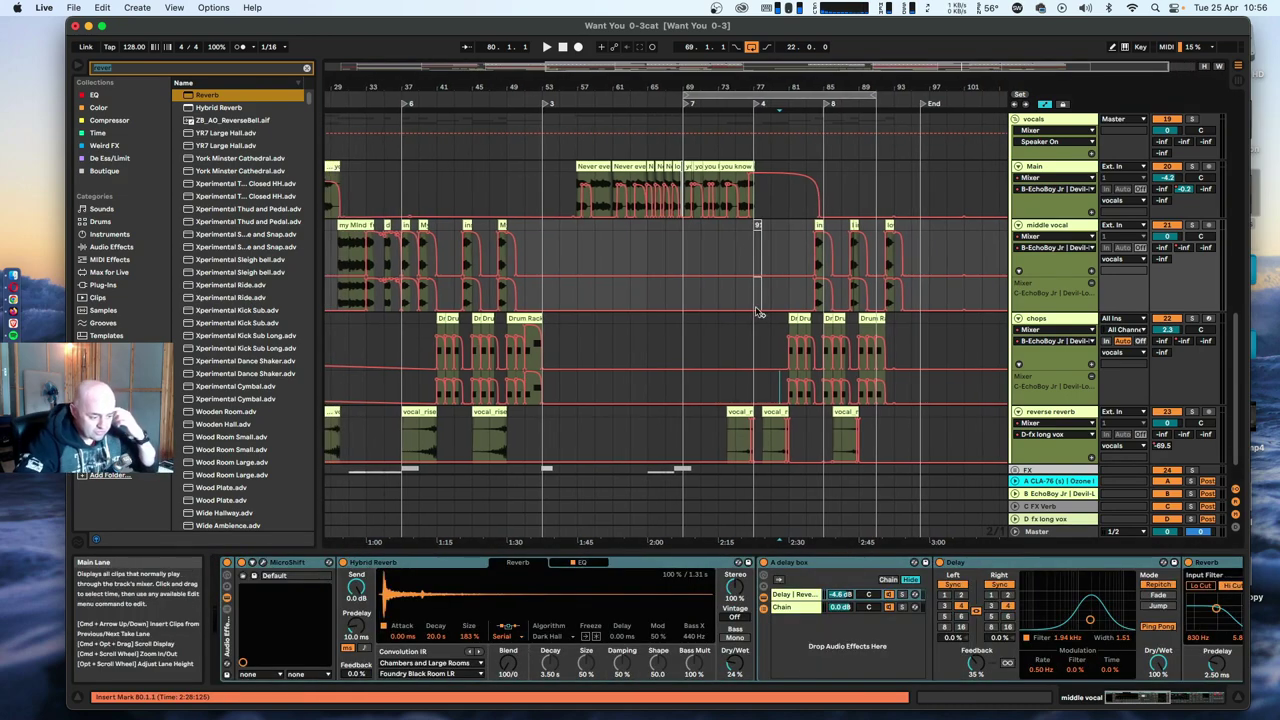
scroll(803, 244, "left", 2)
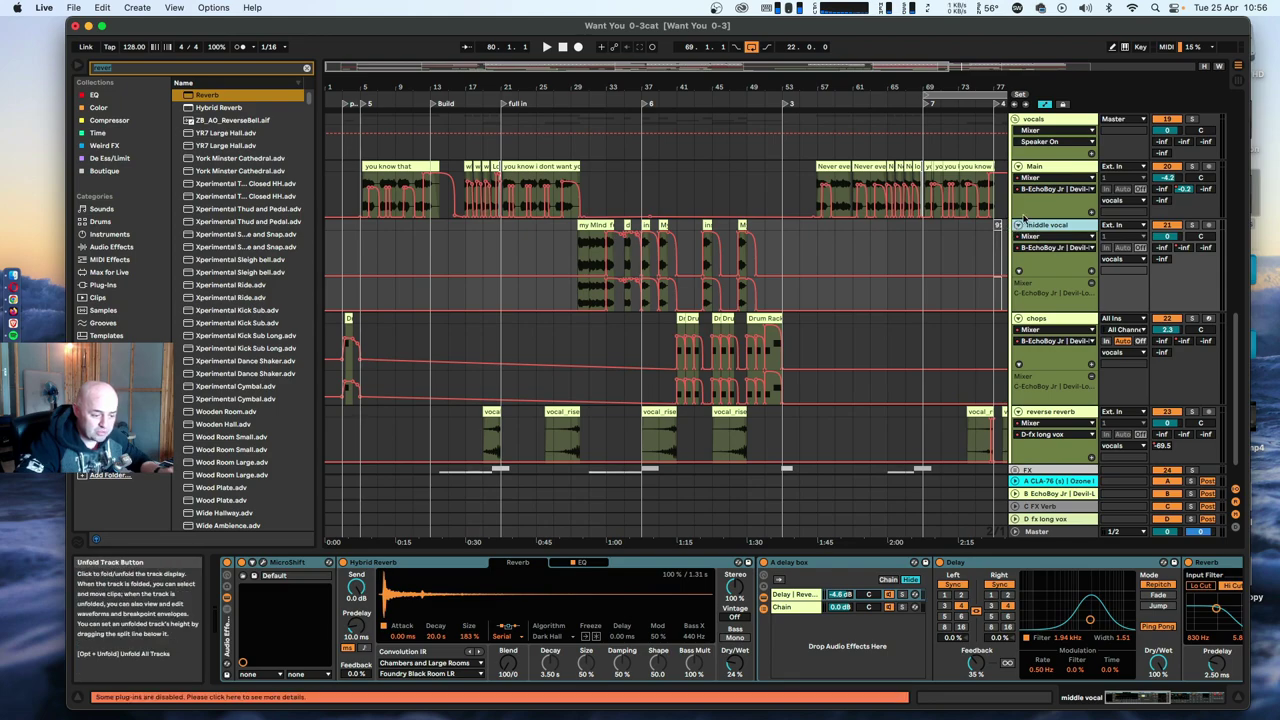
Fold the Main and middle vocal tracks and rename them Lead and Lead 2.
left_click(1019, 224)
left_click(1018, 166)
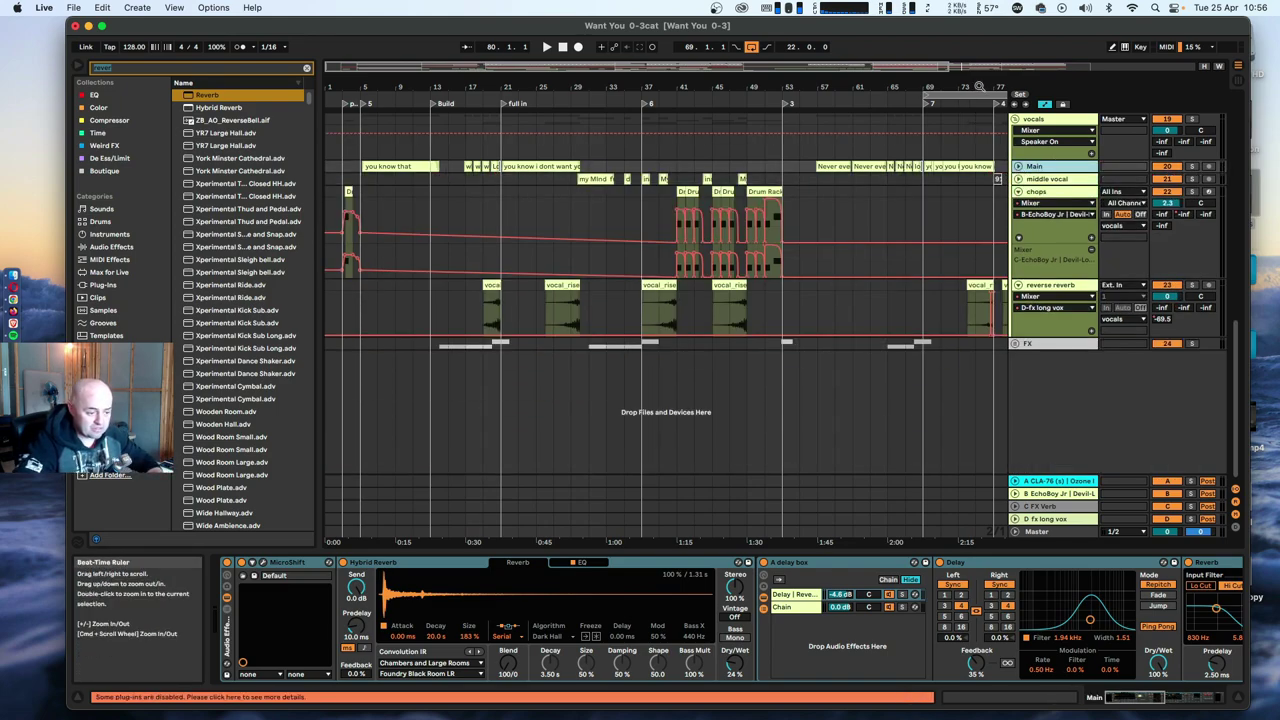
left_click_drag(970, 91, 753, 97)
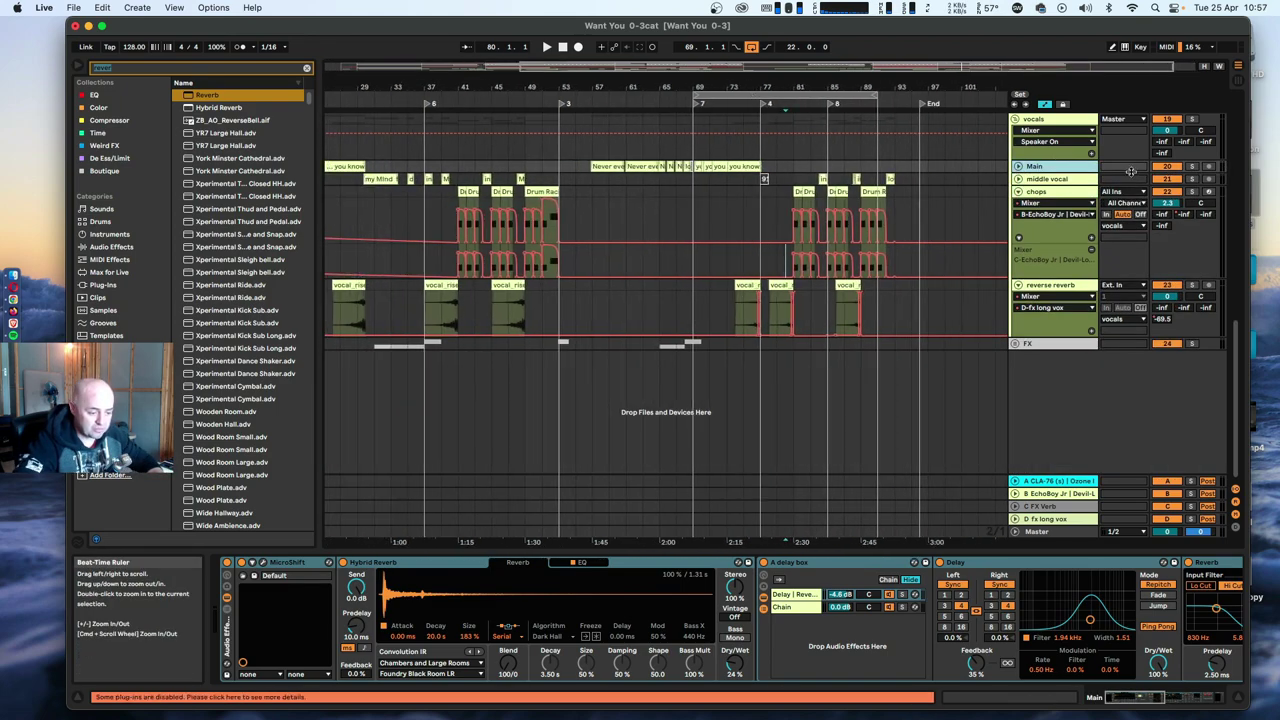
left_click(1045, 178)
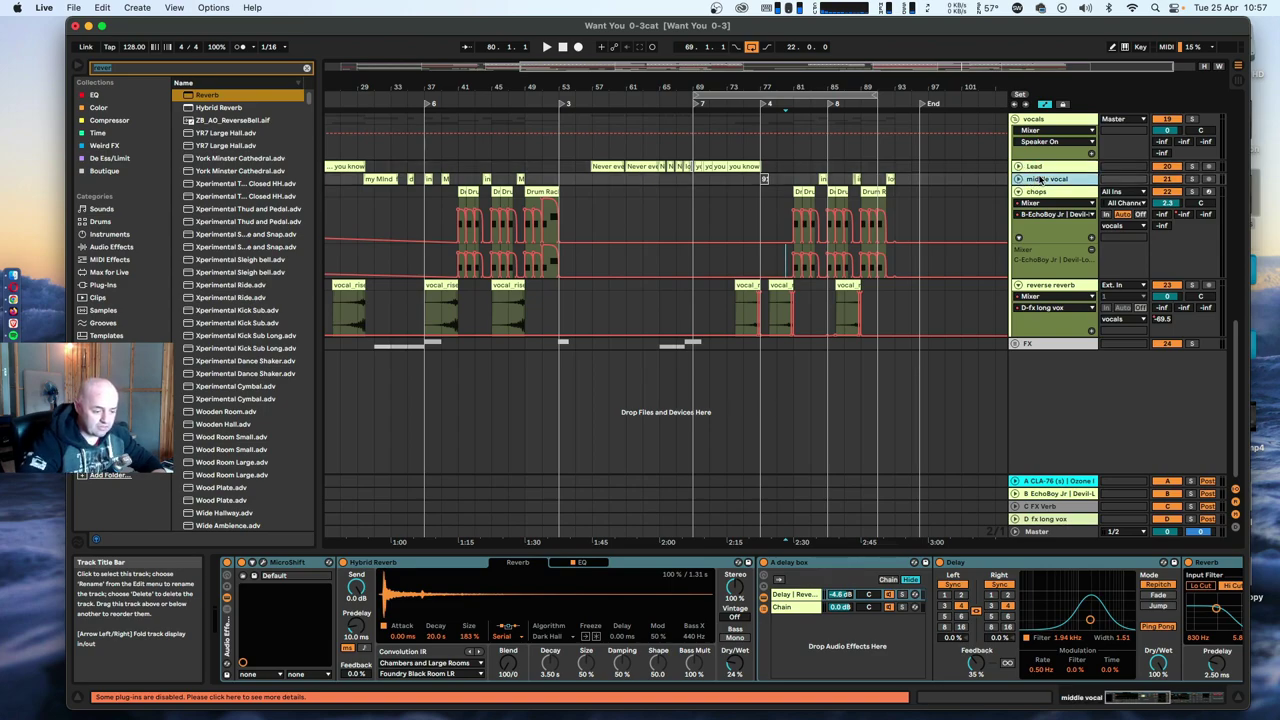
key("super+r")
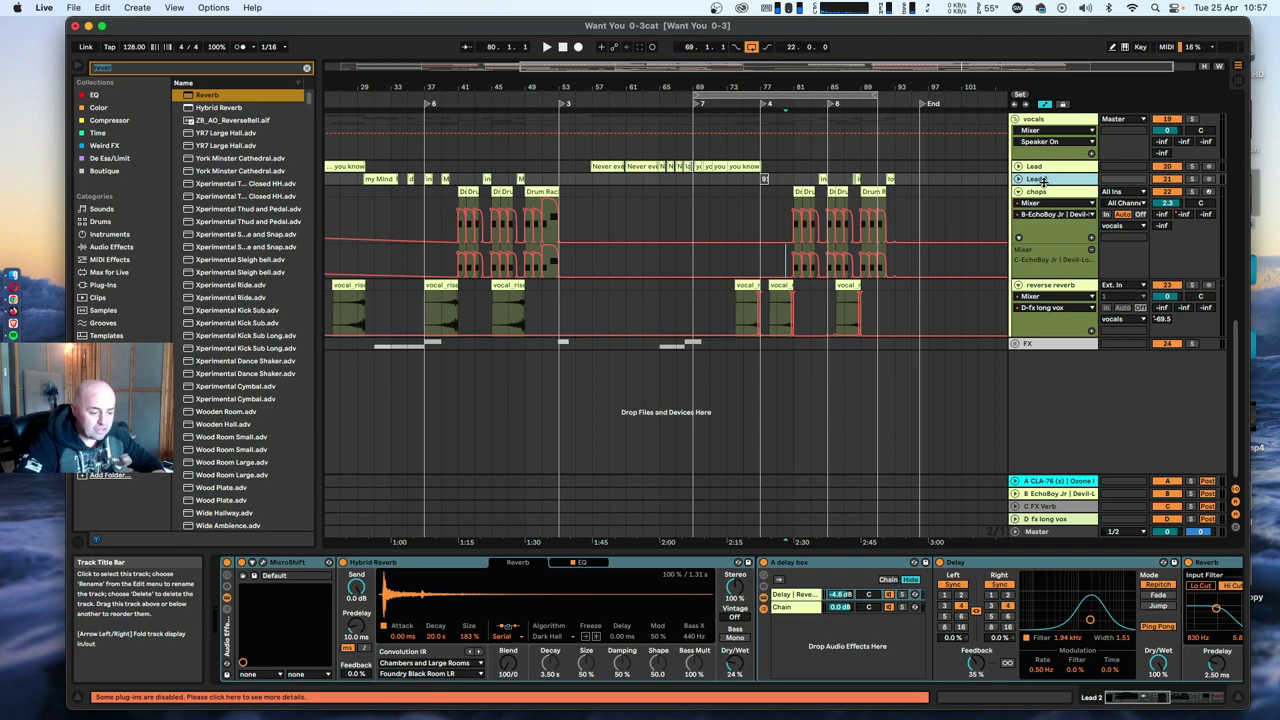
type("Lead 2")
left_click(1040, 191)
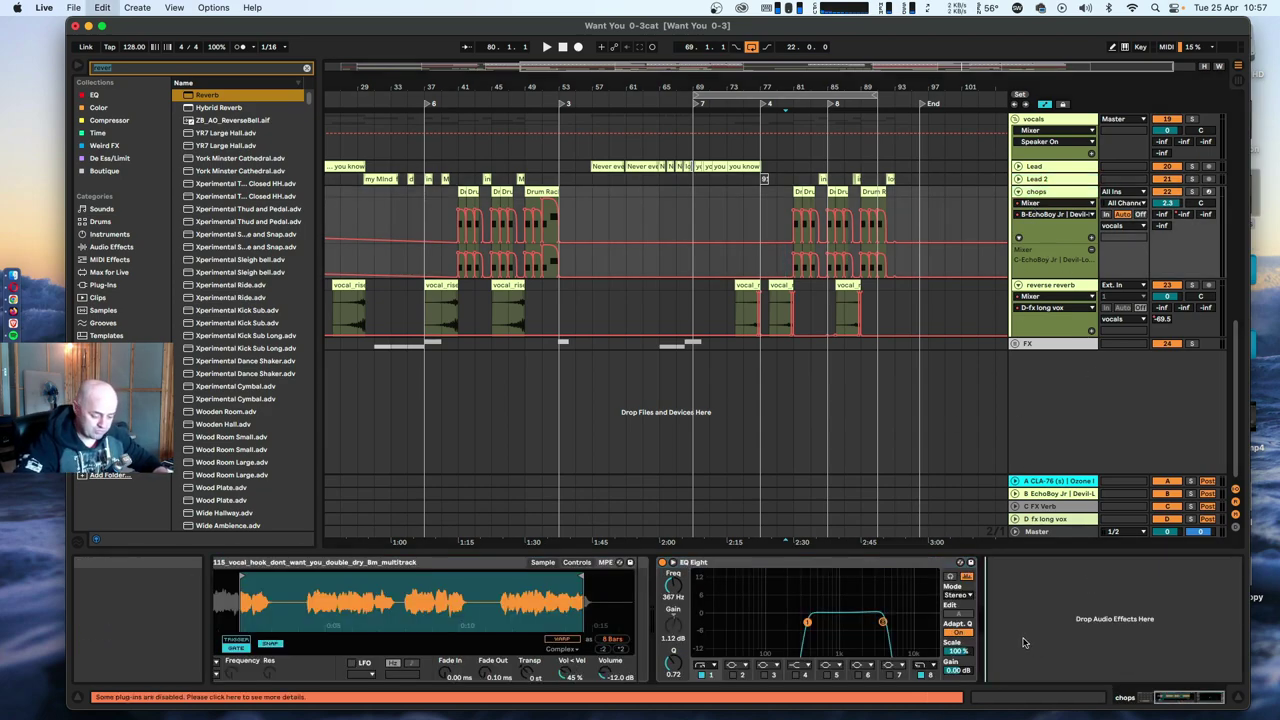
key("super+v")
scroll(770, 606, "left", 8)
left_click(992, 566)
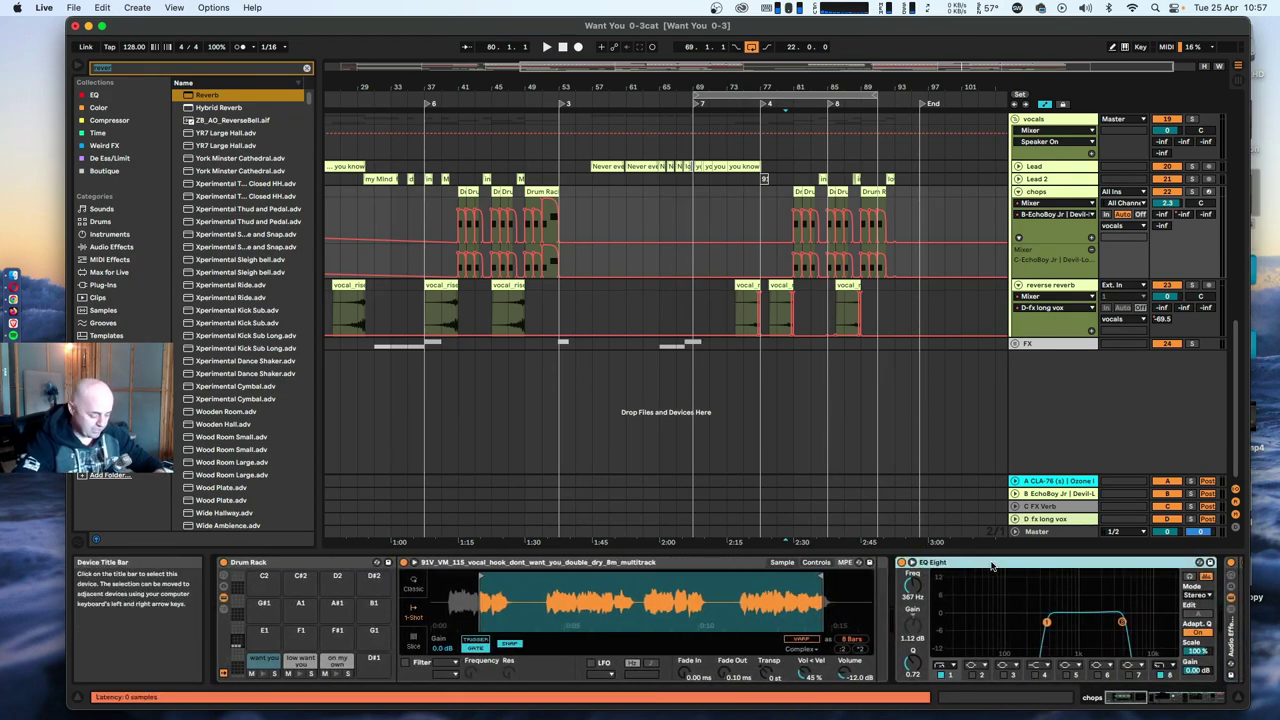
key("super+z")
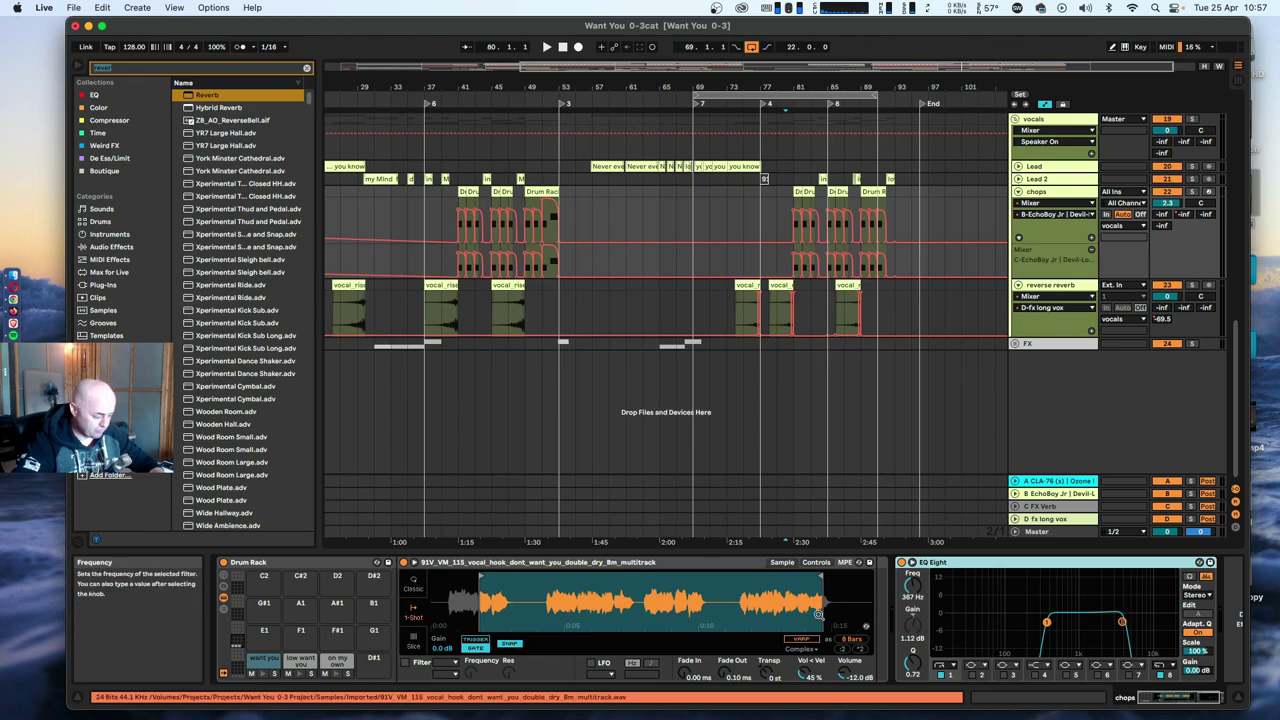
Paste the copied effect rack onto the chops track and move the EQ Eight to the end of the chain after it.
scroll(1014, 559, "left", 1)
left_click(1236, 604)
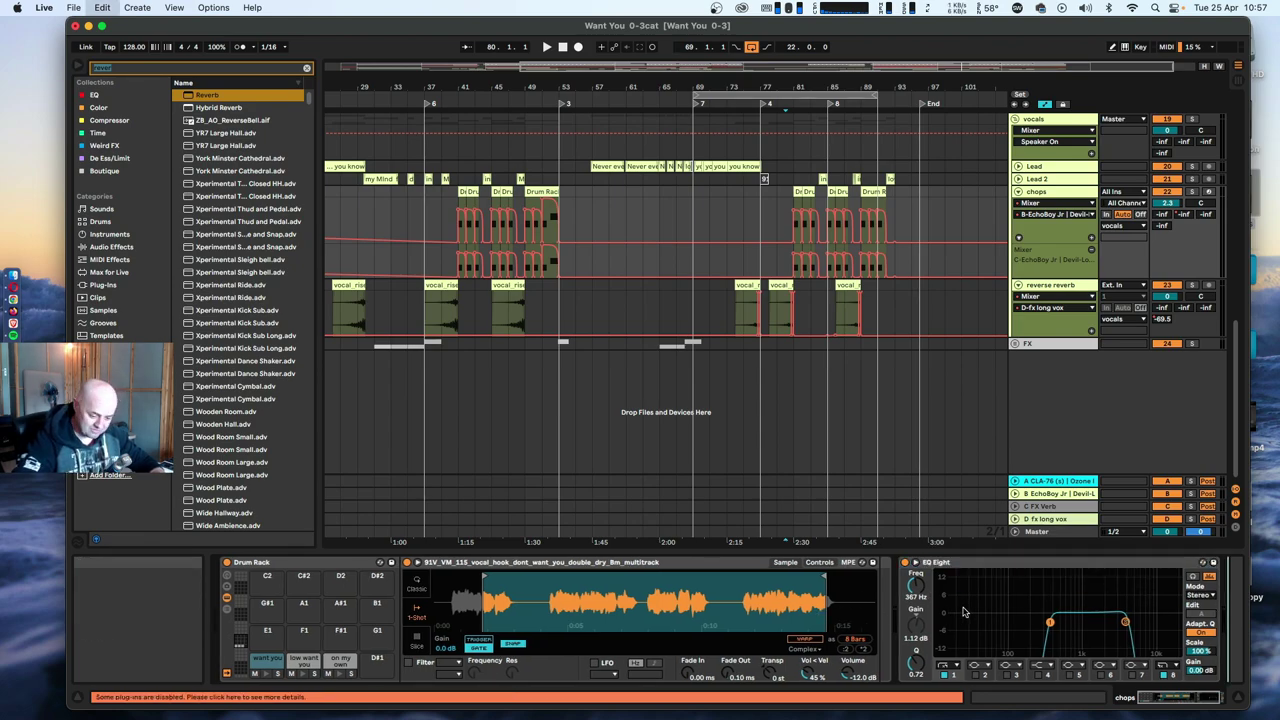
key("super+v")
scroll(955, 607, "left", 5)
left_click(955, 565)
key("Delete")
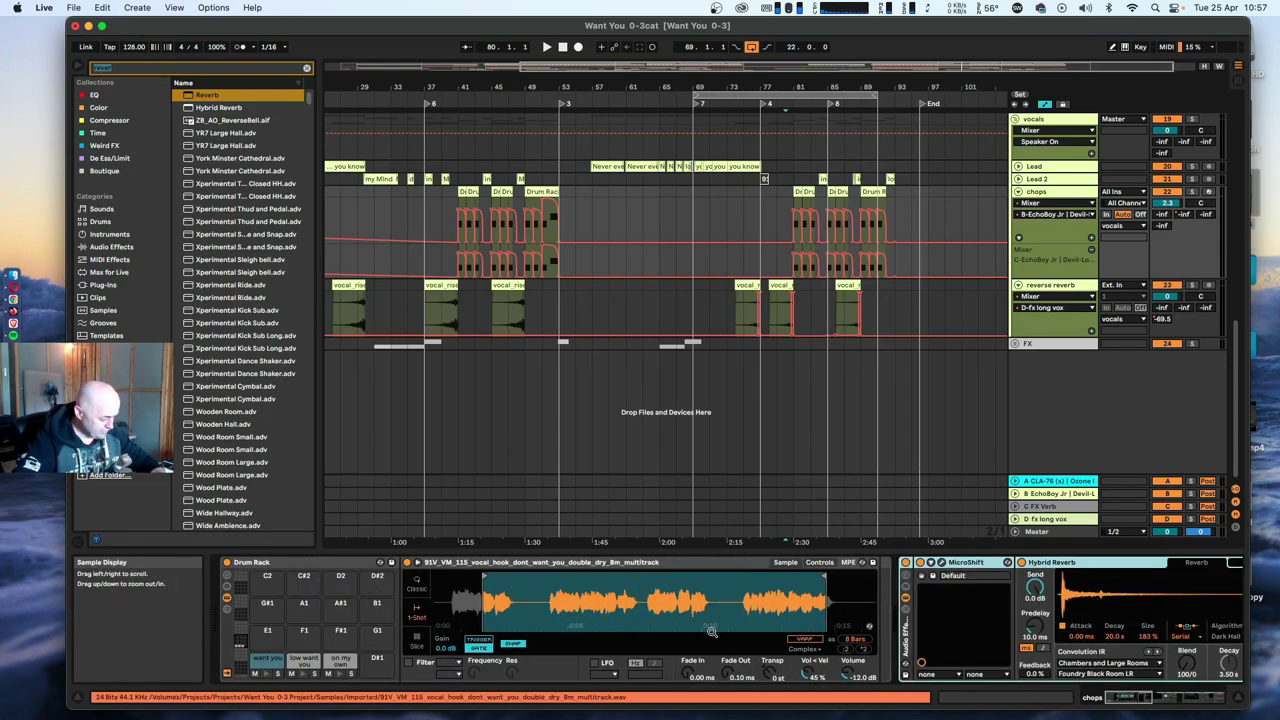
scroll(776, 530, "left", 3)
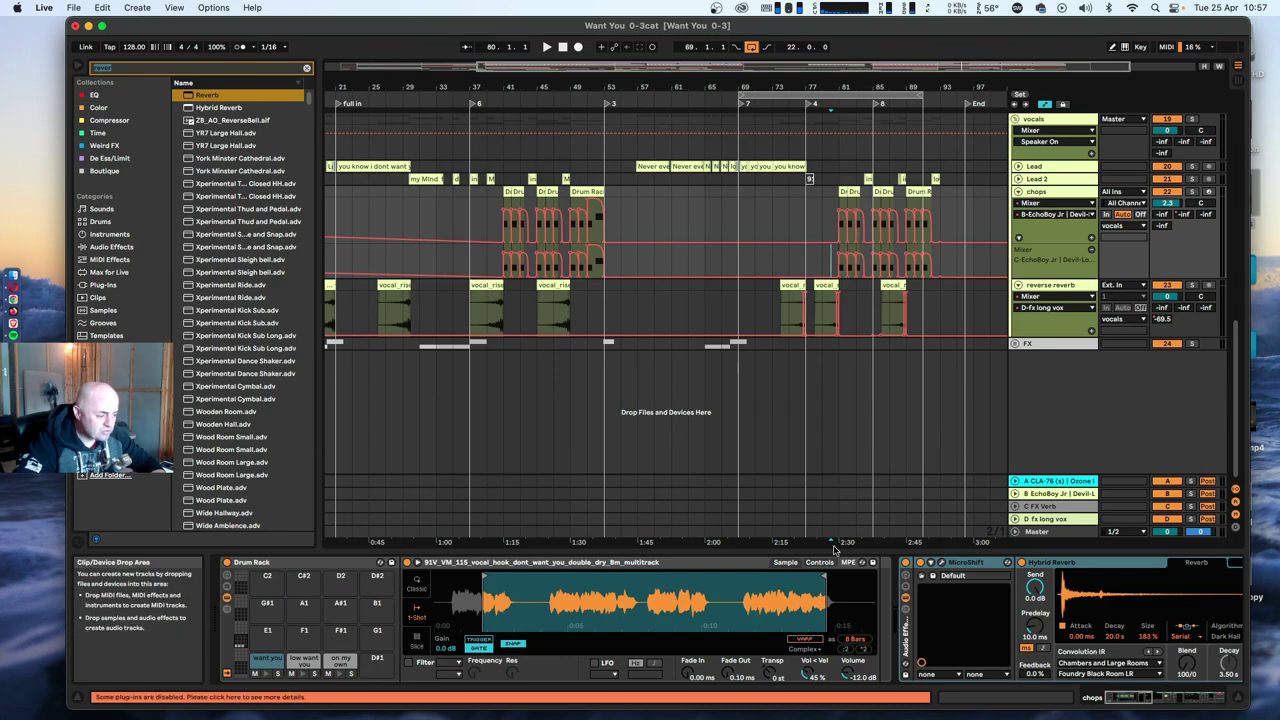
scroll(838, 573, "right", 10)
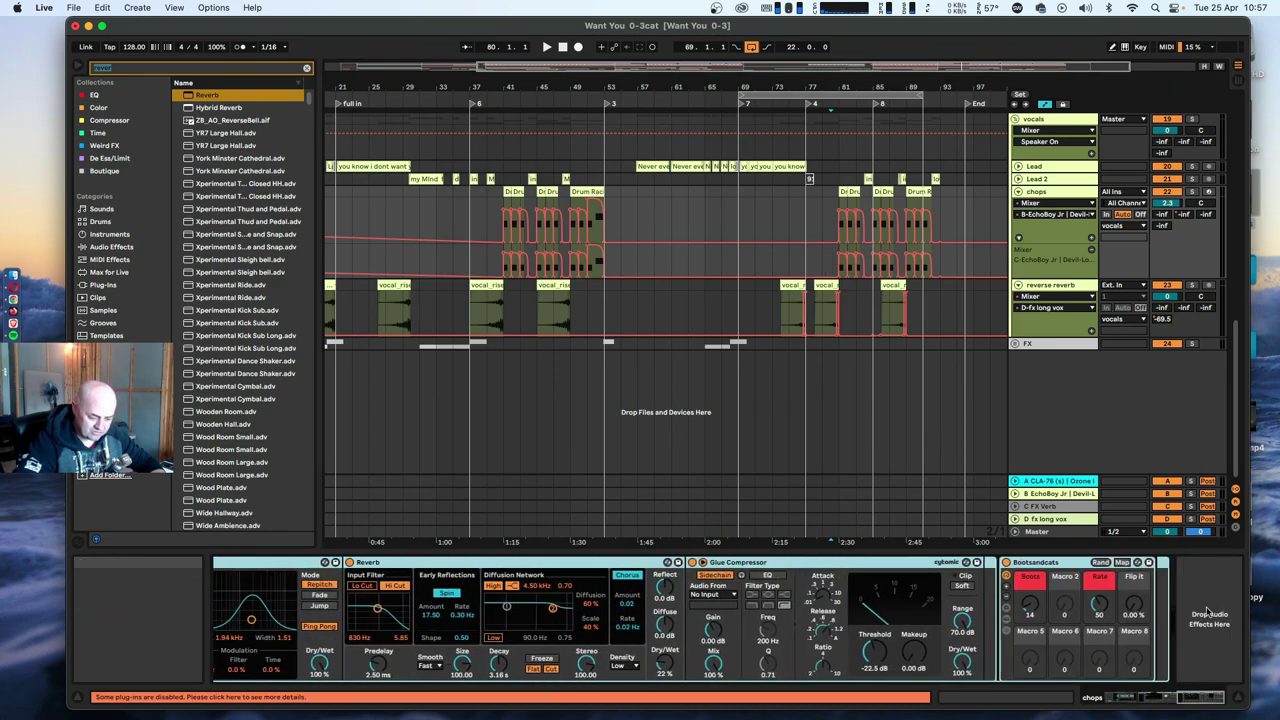
scroll(1075, 615, "right", 3)
key("super+v")
Narrow the chops EQ Eight's pass band by pulling in its low and high cutoffs, with the high cutoff at 2.61 kHz.
left_click(1036, 596)
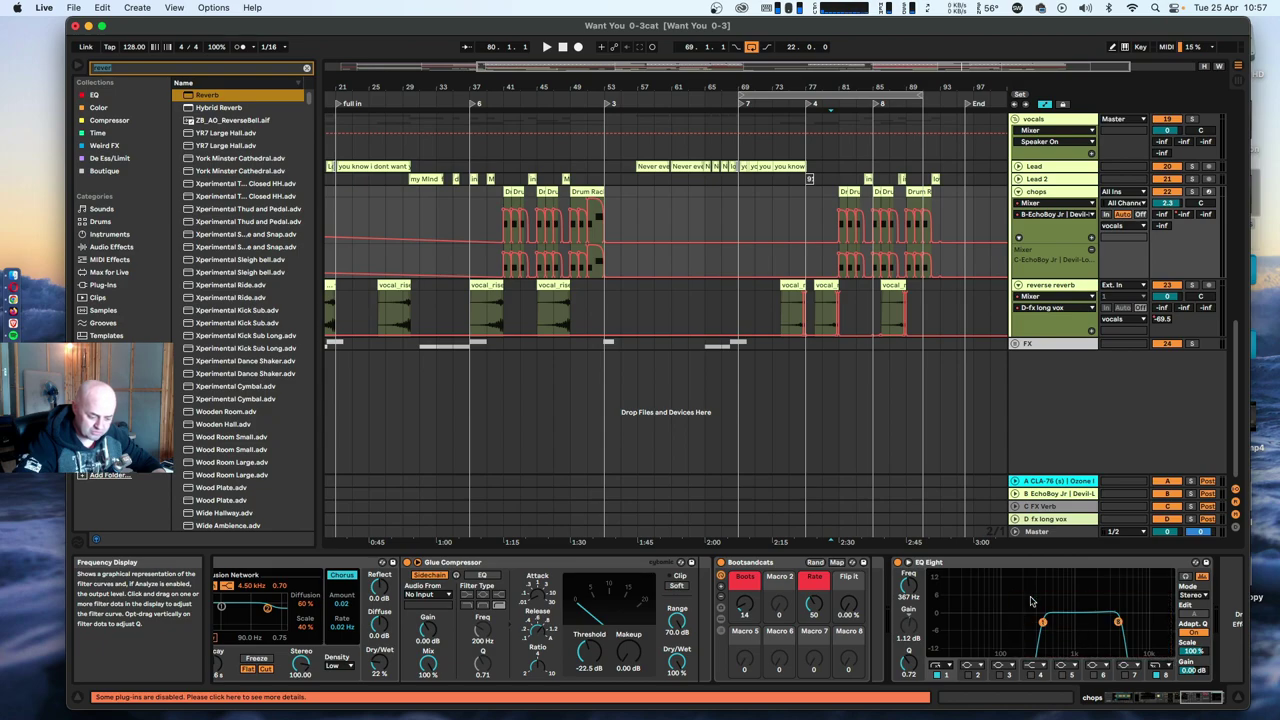
left_click_drag(1120, 624, 1106, 622)
left_click_drag(1009, 598, 1174, 646)
mouse_move(1109, 622)
left_mouse_down()
mouse_move(1127, 619)
mouse_move(1106, 624)
left_mouse_up()
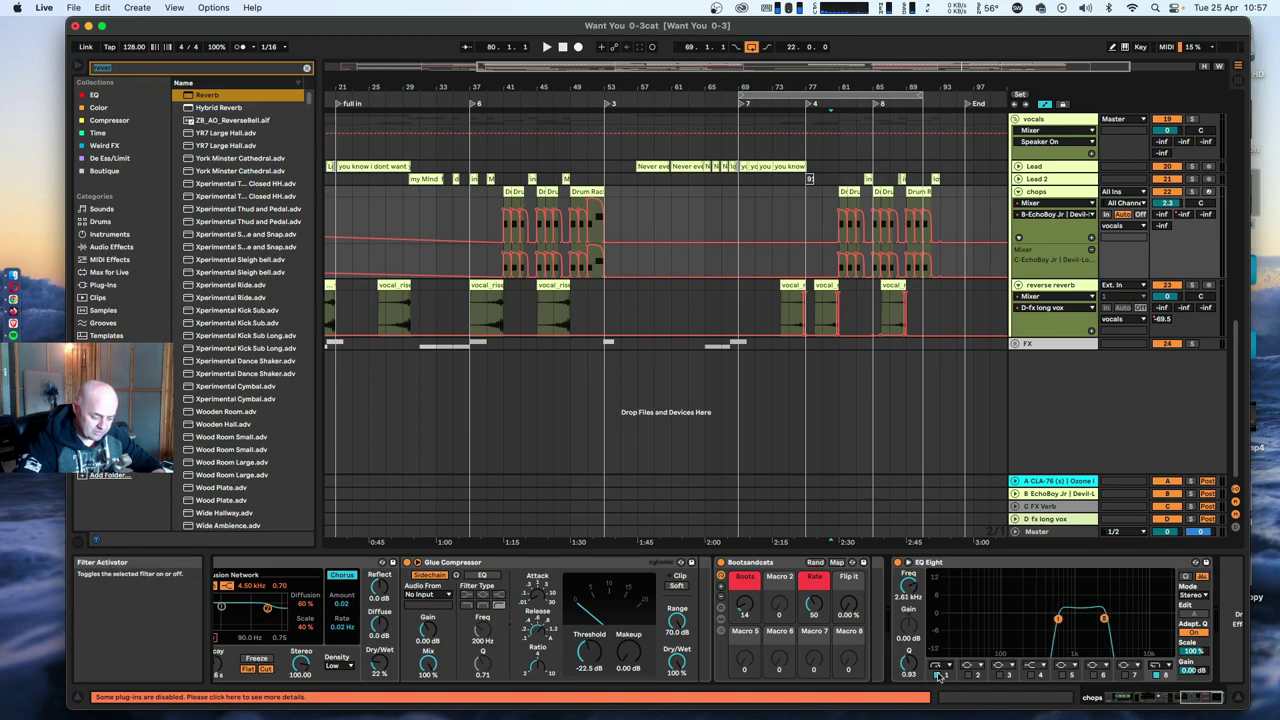
Switch off EQ Eight filters 1 and 8 on the chops track, and re-enable only filter 8 with its cutoff at 5.39 kHz.
left_click(1163, 676)
left_click(1156, 675)
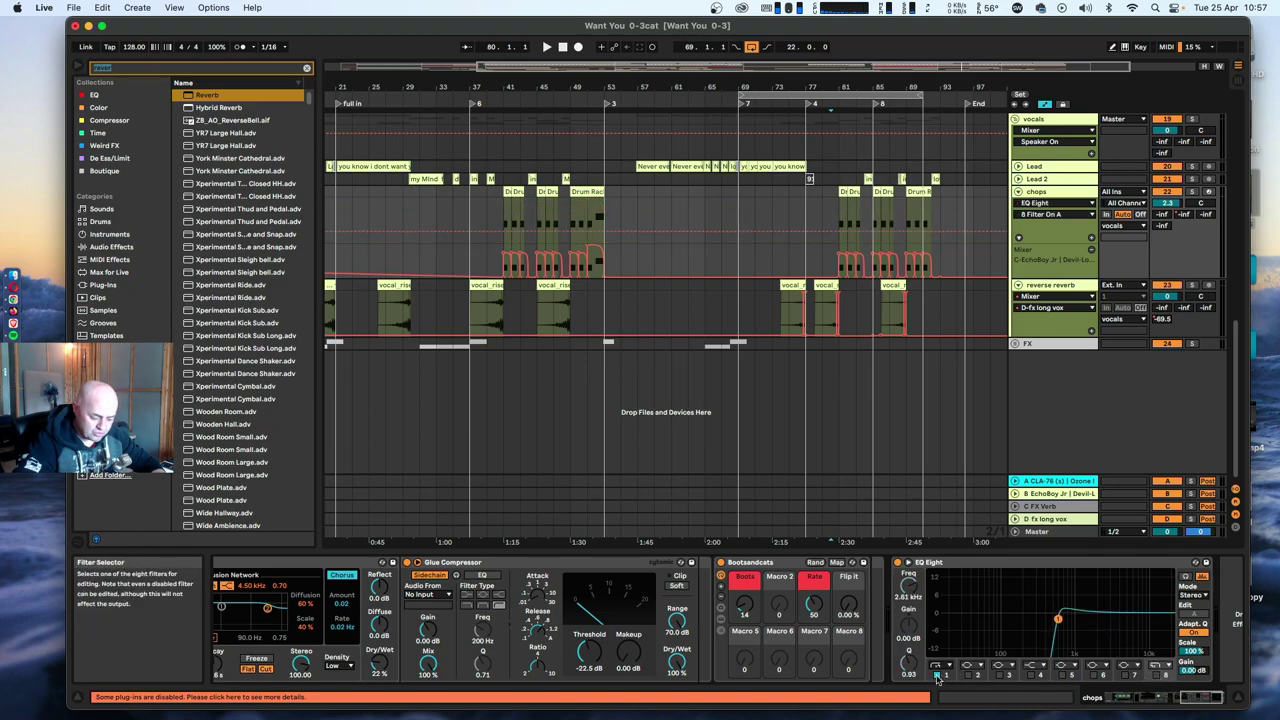
left_click(940, 675)
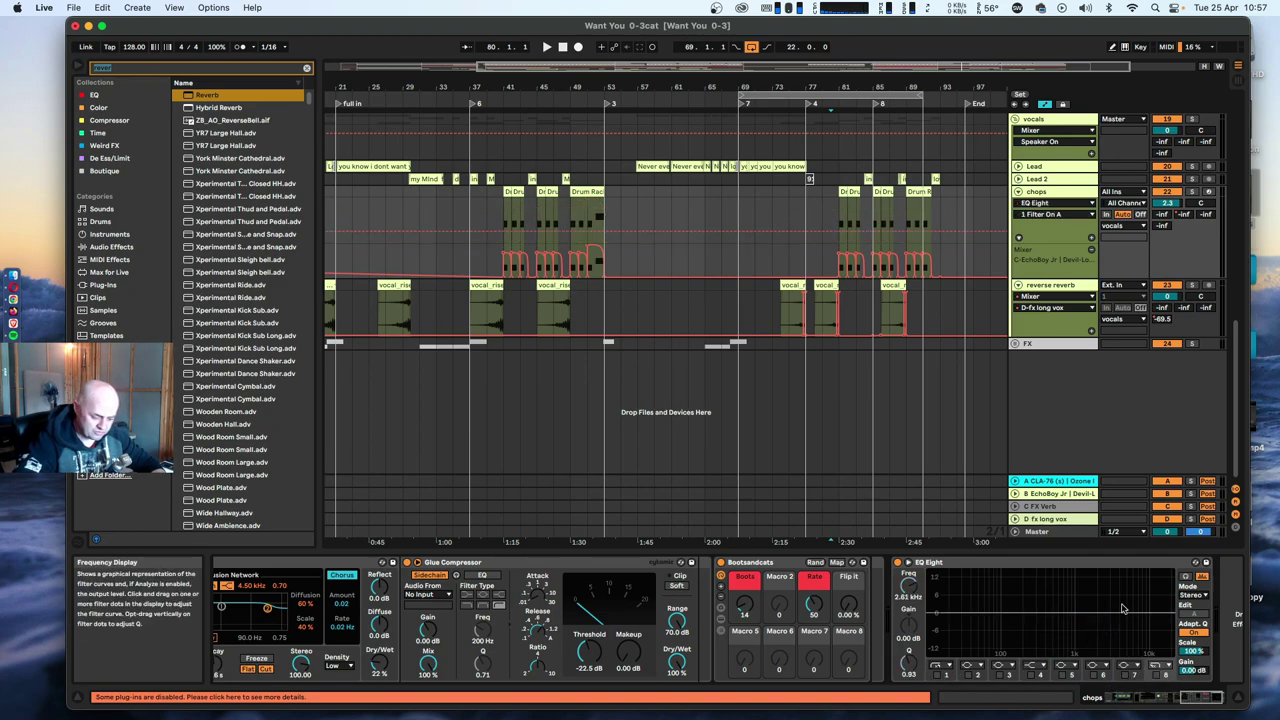
left_click_drag(1148, 652, 1116, 624)
left_click(1156, 675)
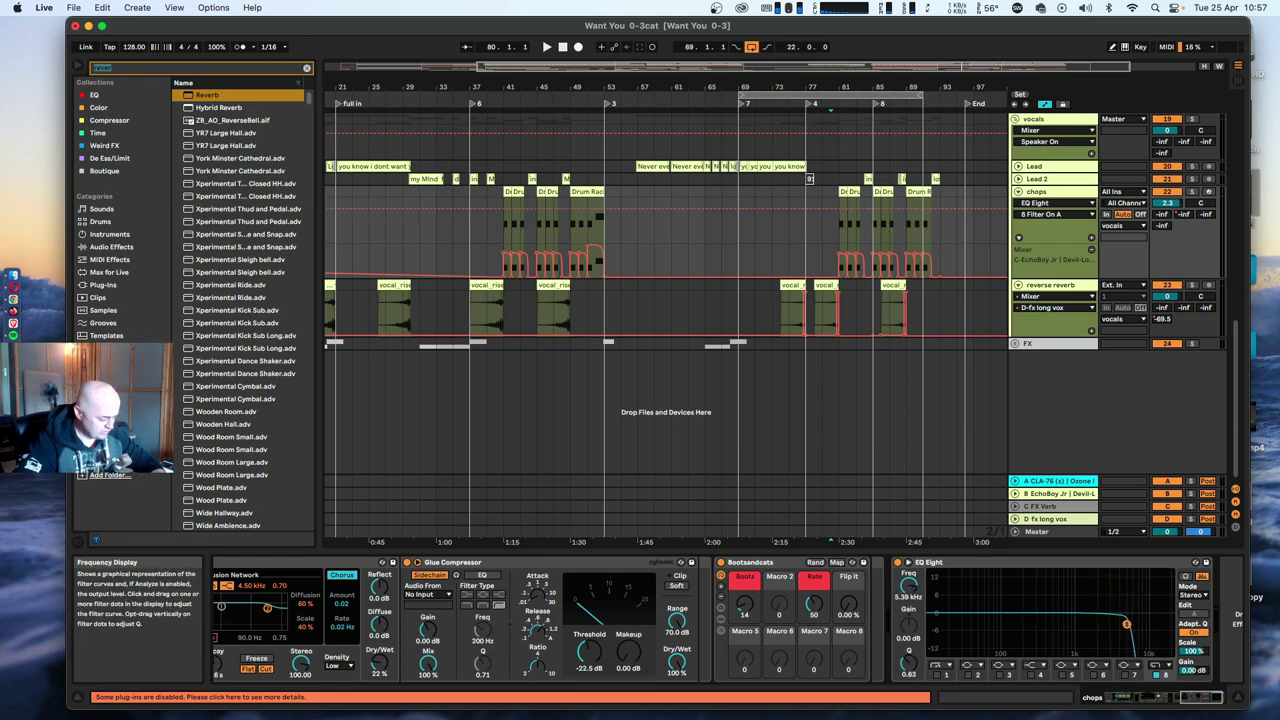
Play the chops from bar 81, re-enable EQ Eight filter 1 and narrow the band with filter 8's cutoff at 4.08 kHz.
scroll(1126, 625, "left", 15)
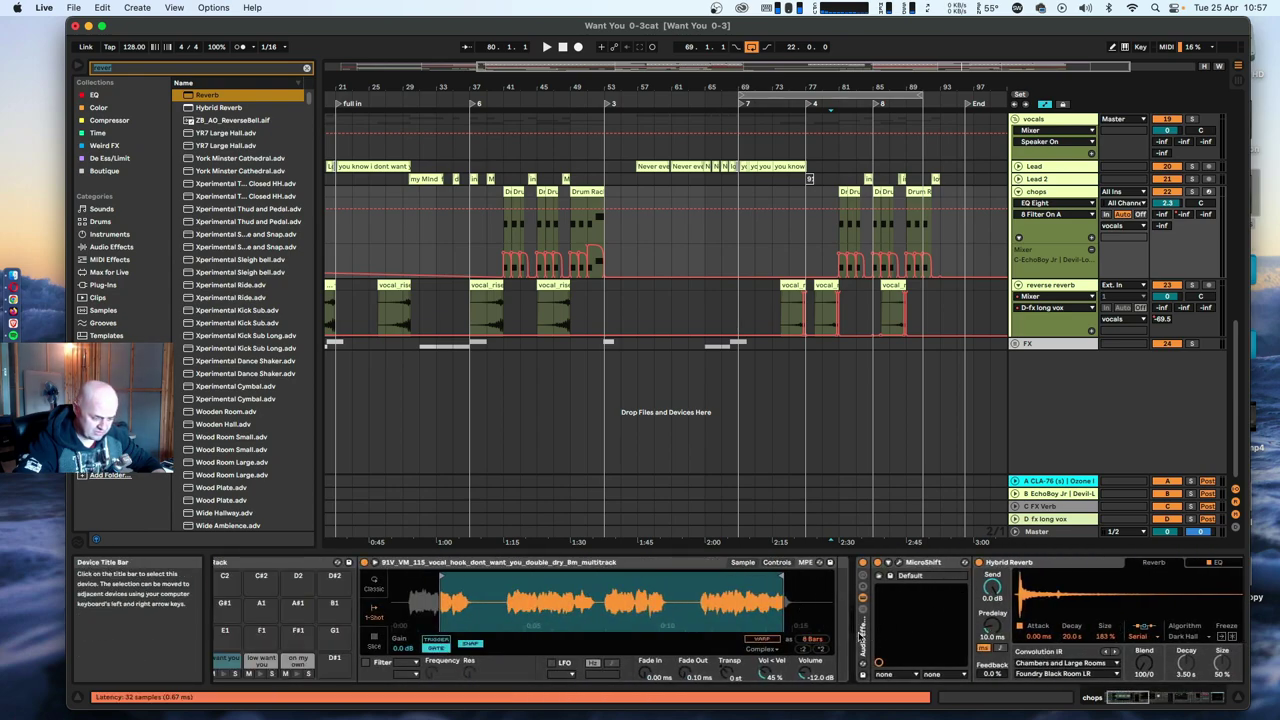
left_click(840, 233)
key("space")
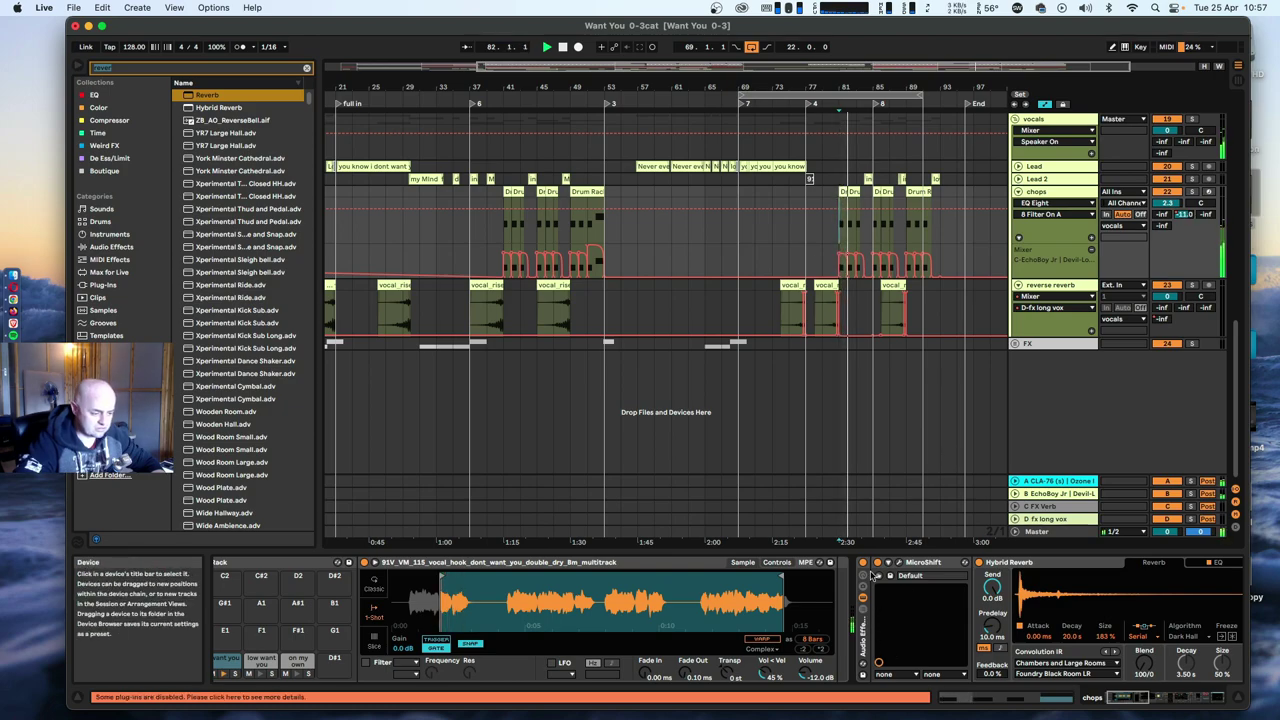
scroll(950, 610, "right", 10)
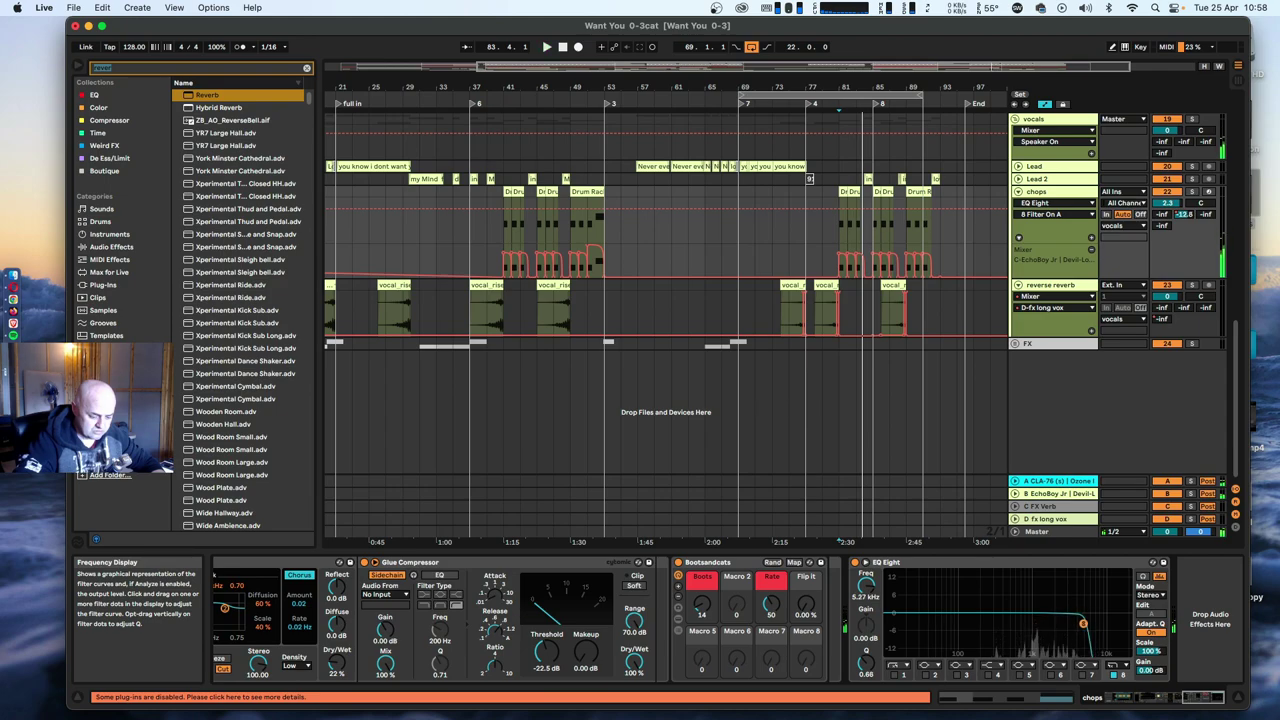
left_click(897, 675)
key("space")
key("space")
left_click_drag(1015, 619, 1076, 623)
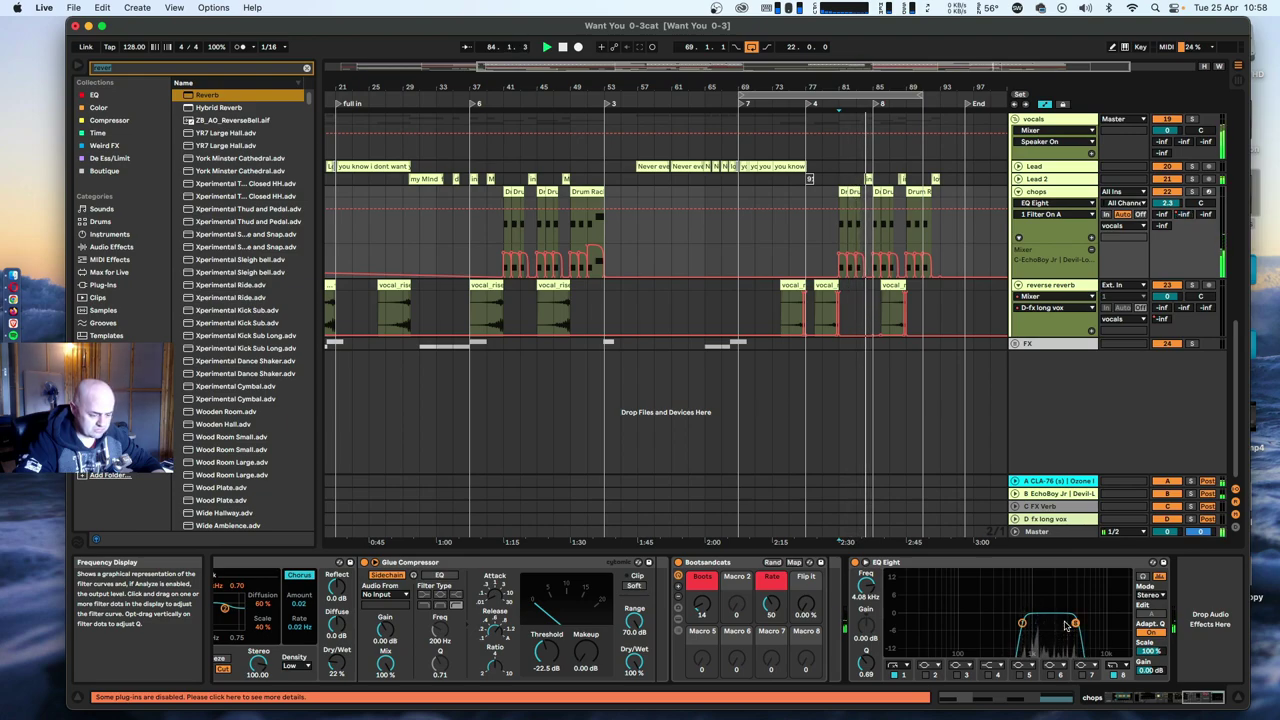
Unfold the Lead and Lead 2 tracks and set the Lead 2 track volume to -4.2 dB, checking it in playback.
scroll(1030, 350, "up", 3)
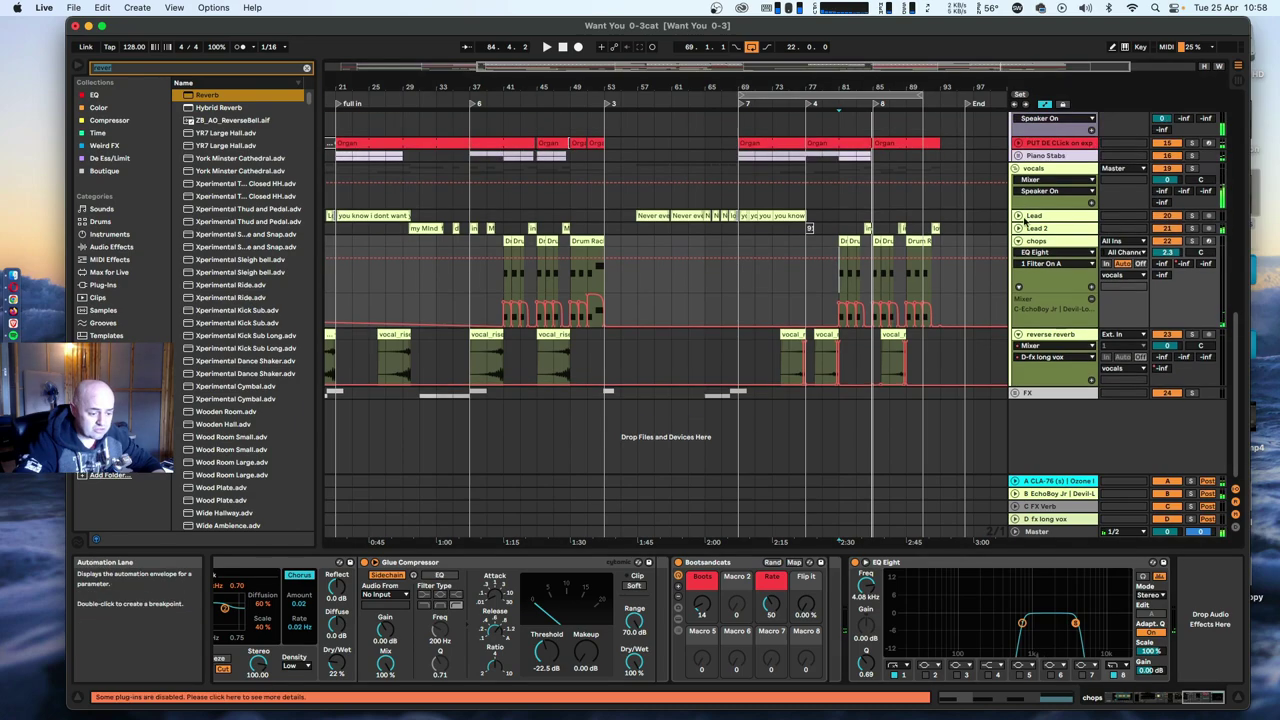
left_click(1018, 238)
left_click(1018, 238)
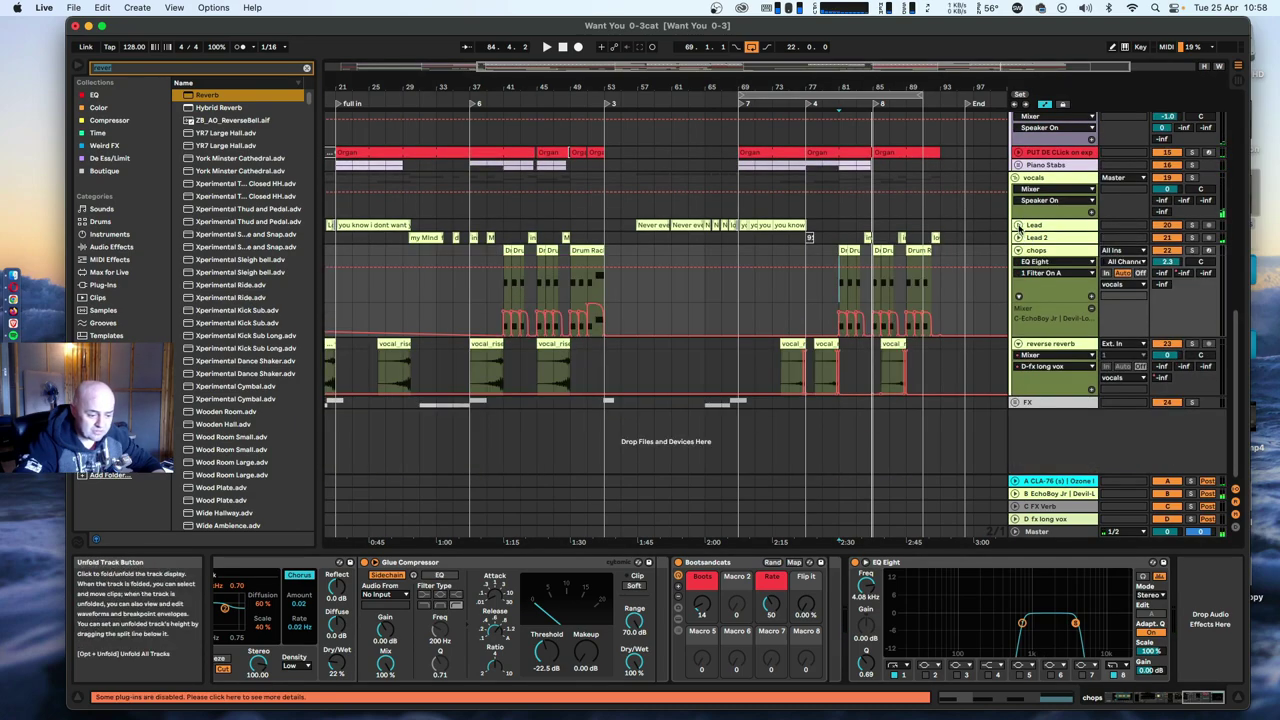
left_click(1018, 225)
left_click(1018, 284)
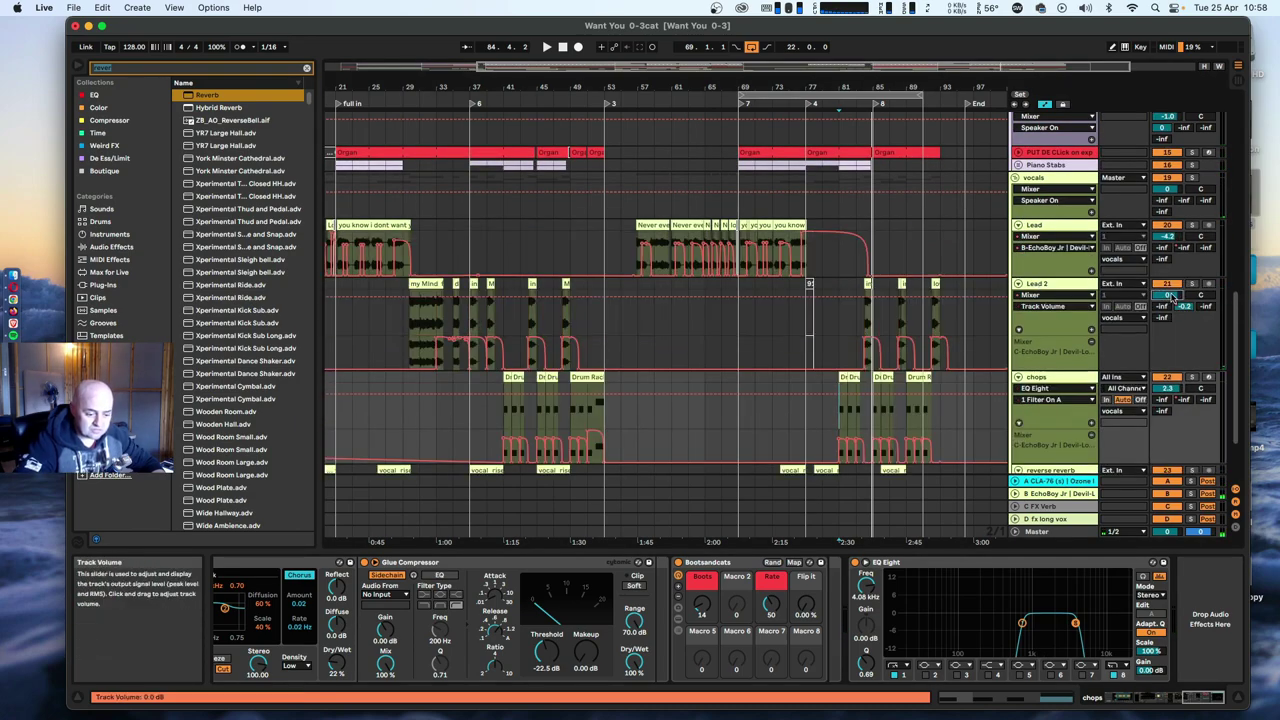
key("space")
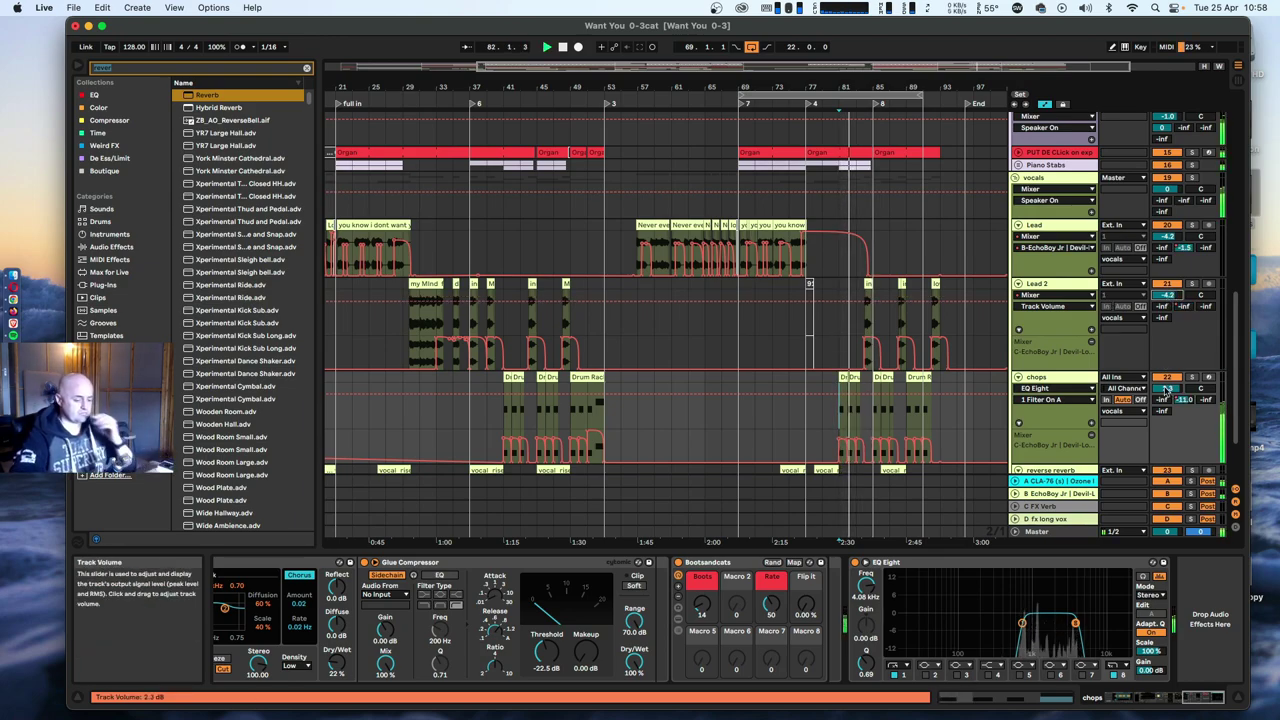
key("space")
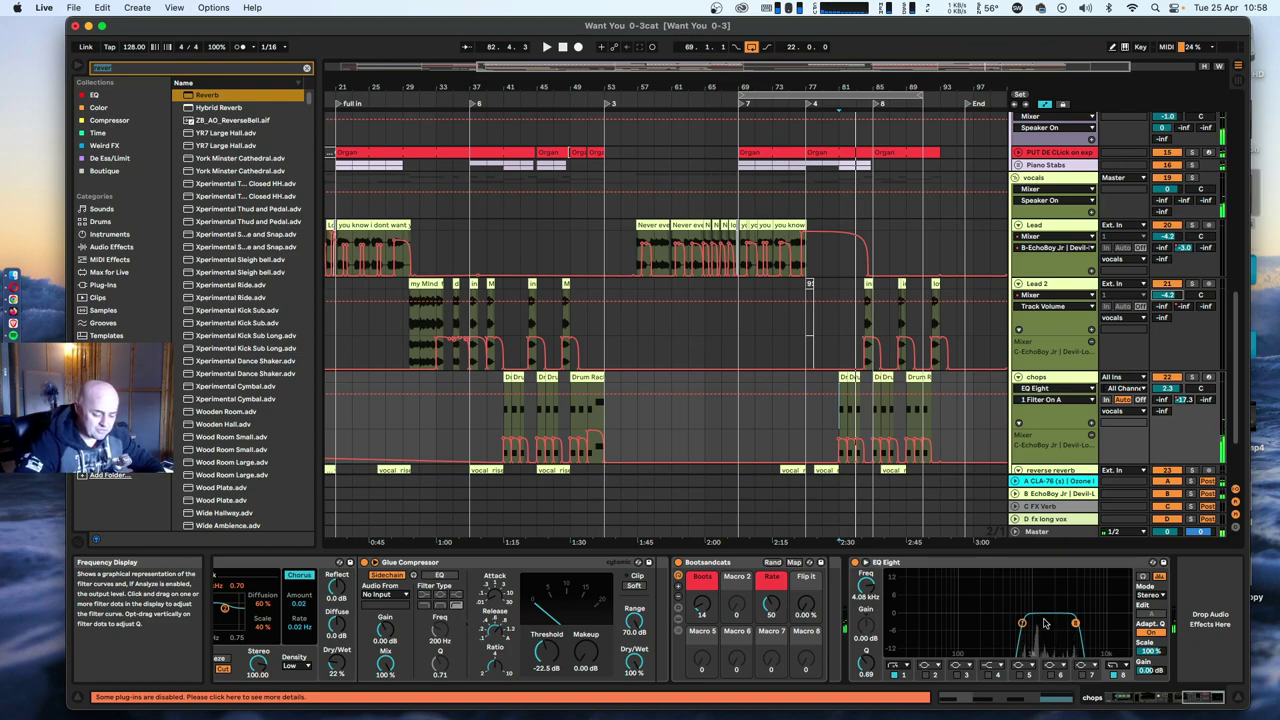
Collapse the chops track's audio effect rack and move the EQ Eight in front of it.
scroll(1022, 620, "left", 8)
key("Left")
key("Left")
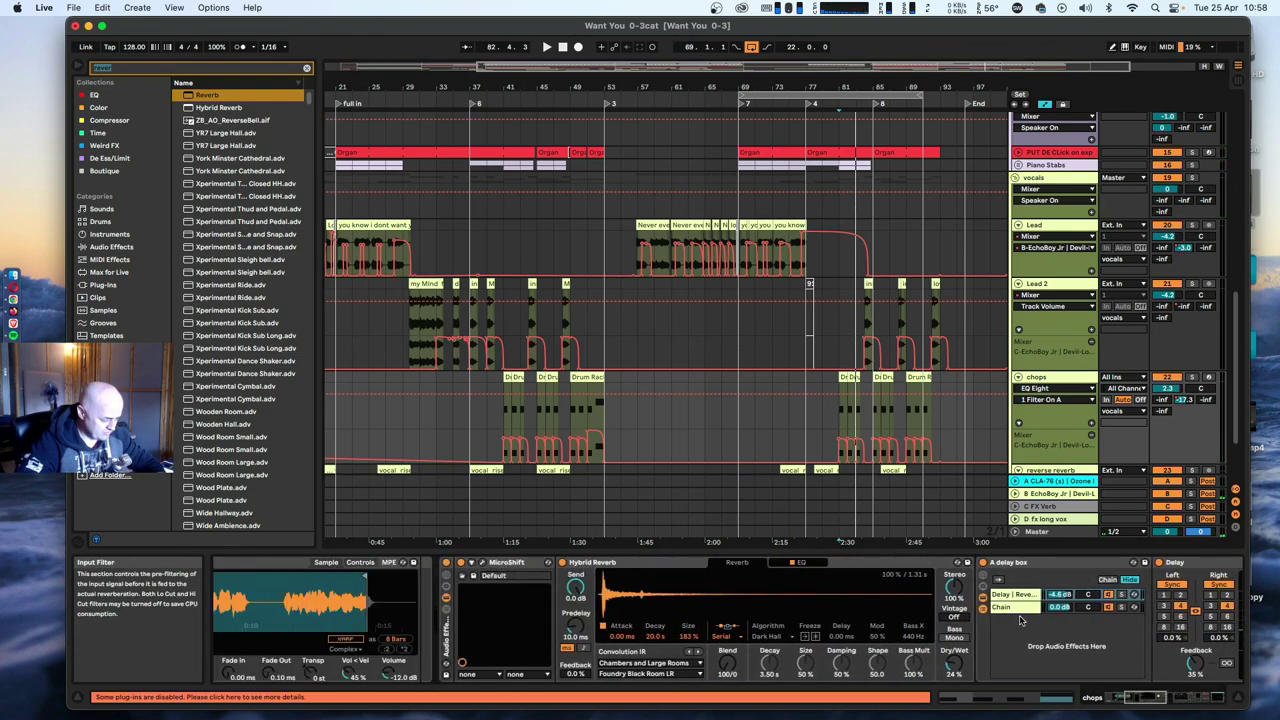
left_click(447, 597)
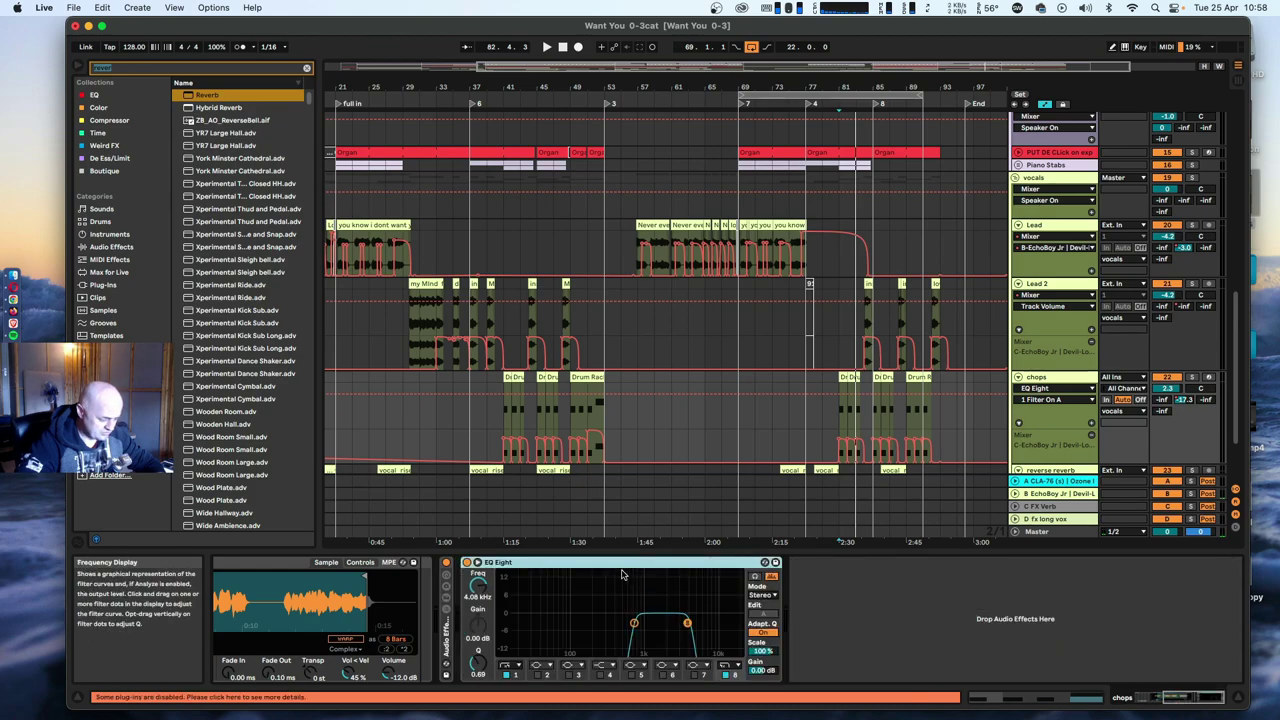
left_click_drag(620, 564, 424, 596)
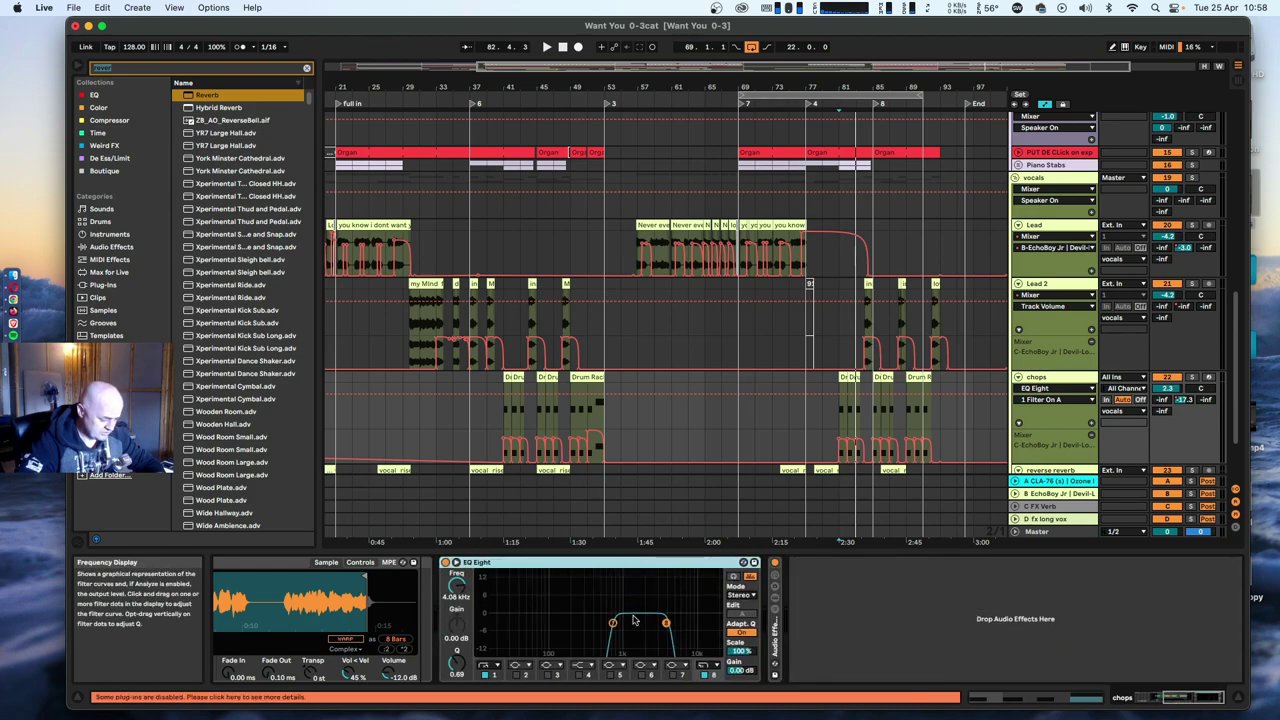
Fine-tune both cutoffs of the chops EQ Eight during playback, setting the high cutoff to 3.59 kHz with a Q of 0.72.
key("space")
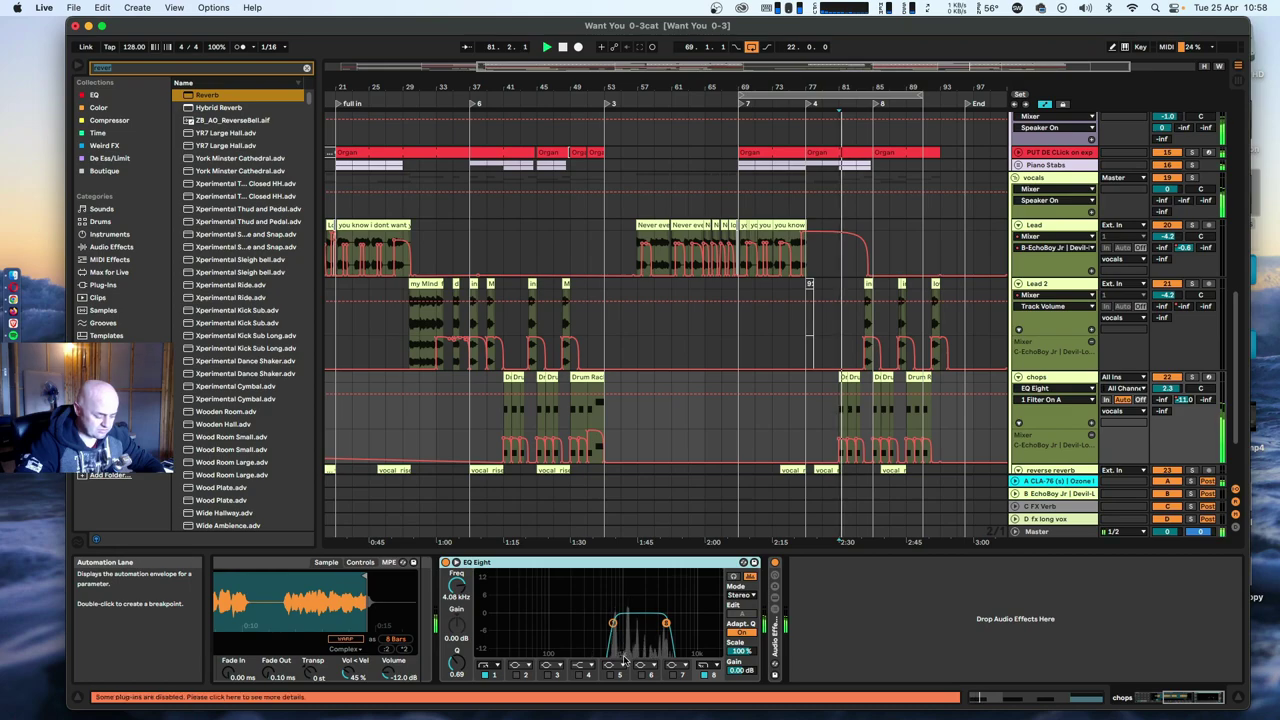
left_click_drag(690, 606, 600, 645)
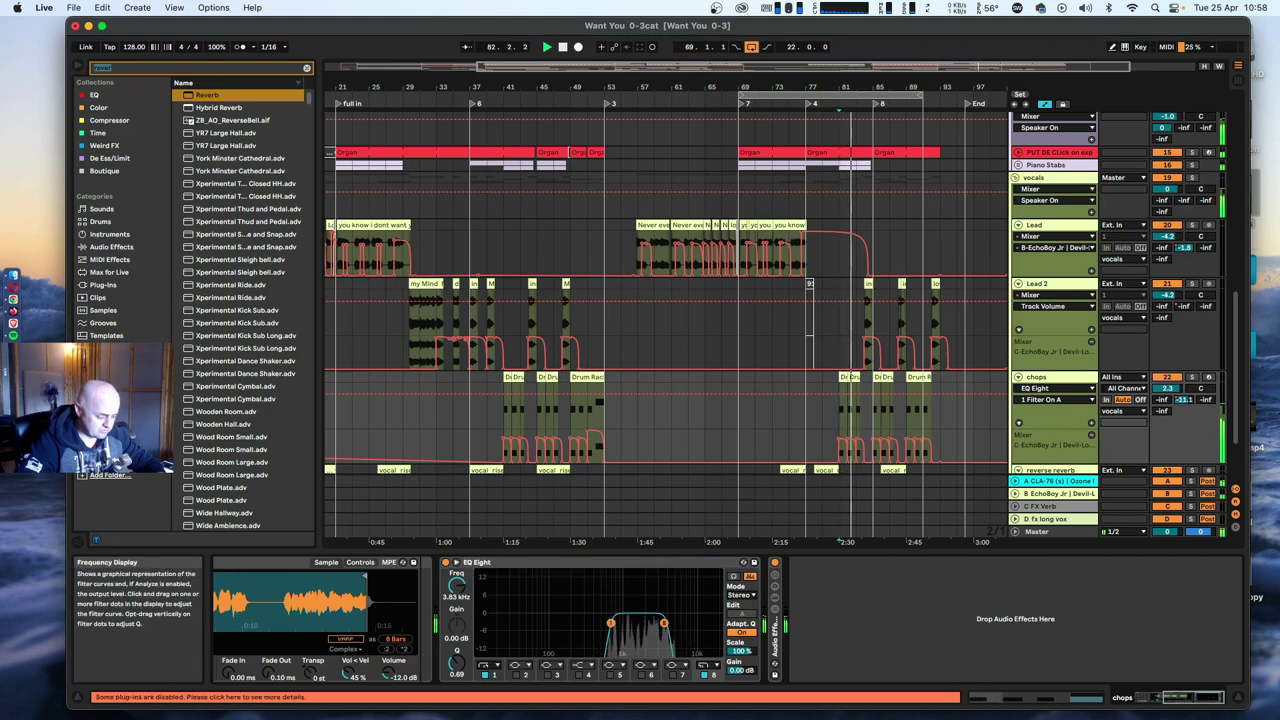
left_click_drag(670, 625, 666, 623)
key("space")
Expand the chops track's effect rack and raise the Mix in its MicroShift plug-in.
double_click(775, 623)
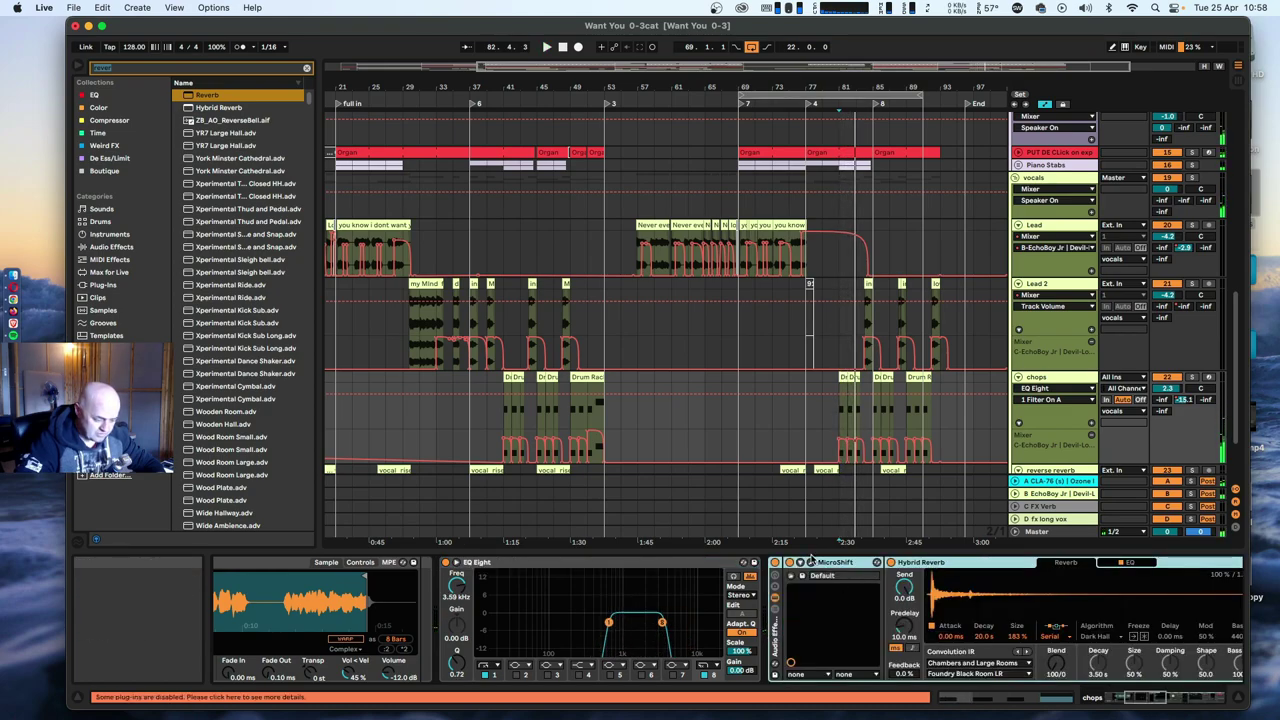
left_click(808, 564)
left_click_drag(585, 604, 585, 495)
left_click(502, 473)
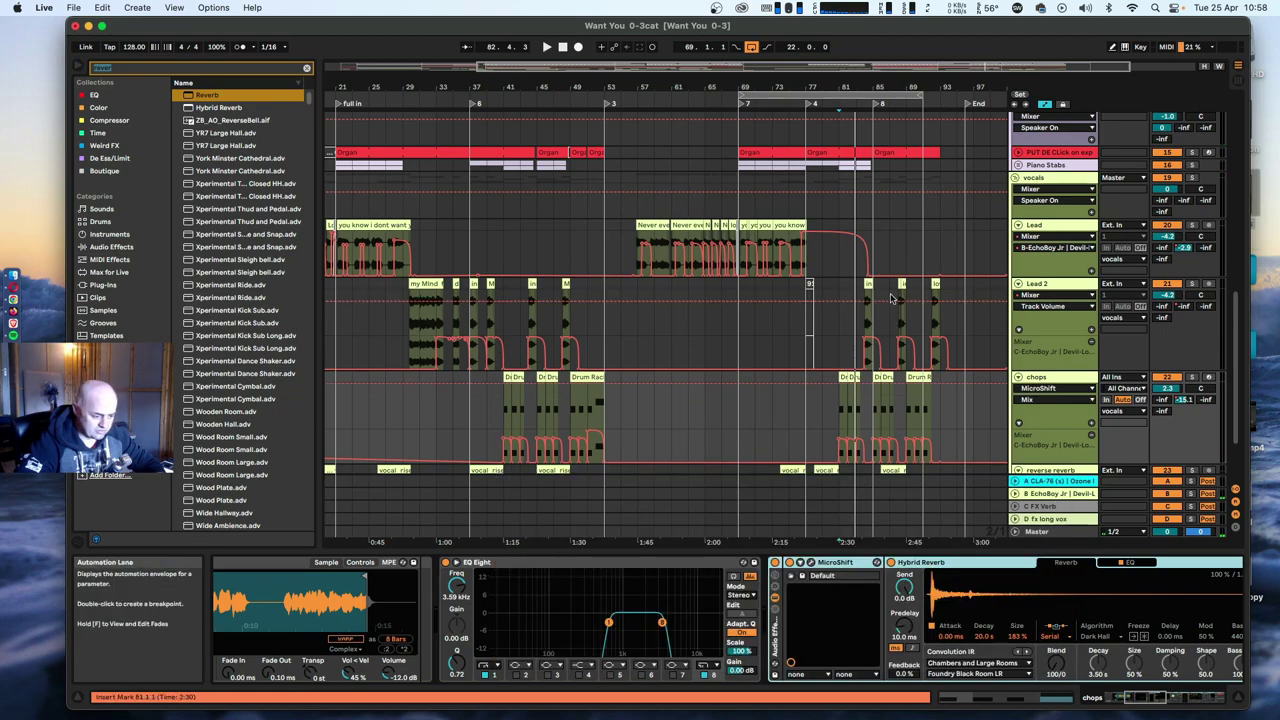
Play the chops from bar 81 and set their MicroShift to Style I with higher Detune and Delay.
left_click(841, 400)
key("space")
scroll(845, 400, "down", 2)
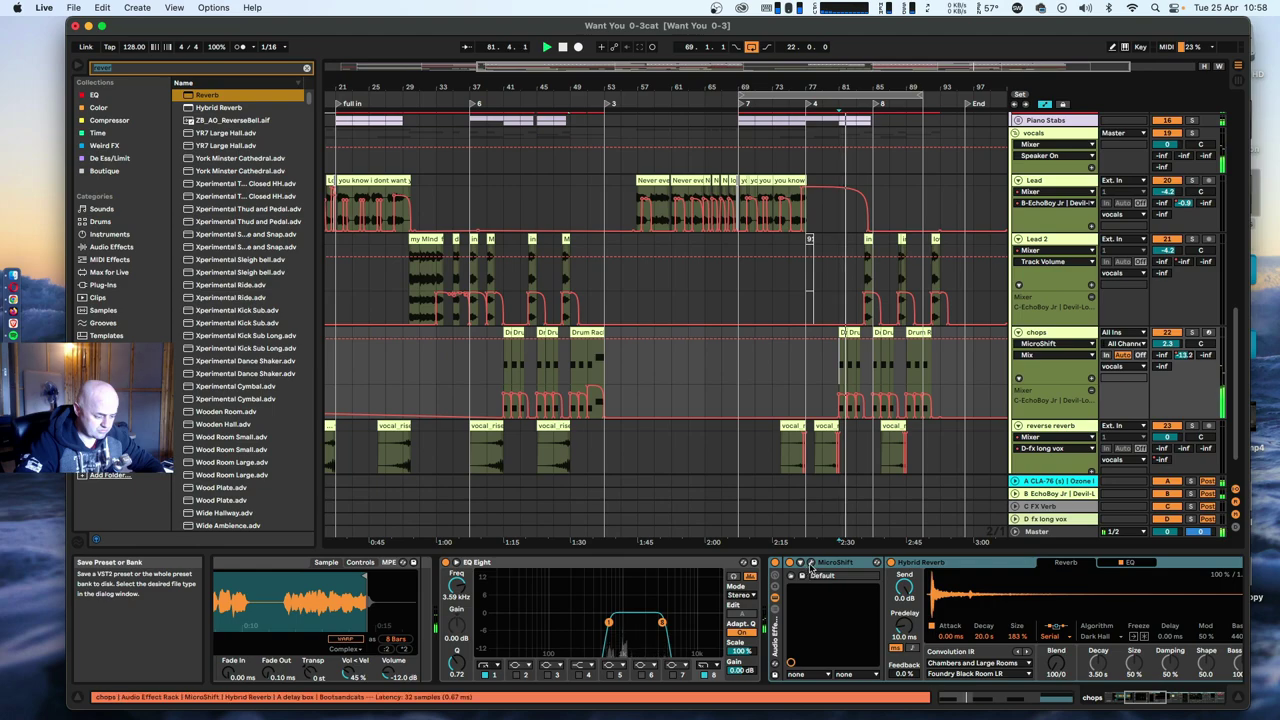
left_click(790, 576)
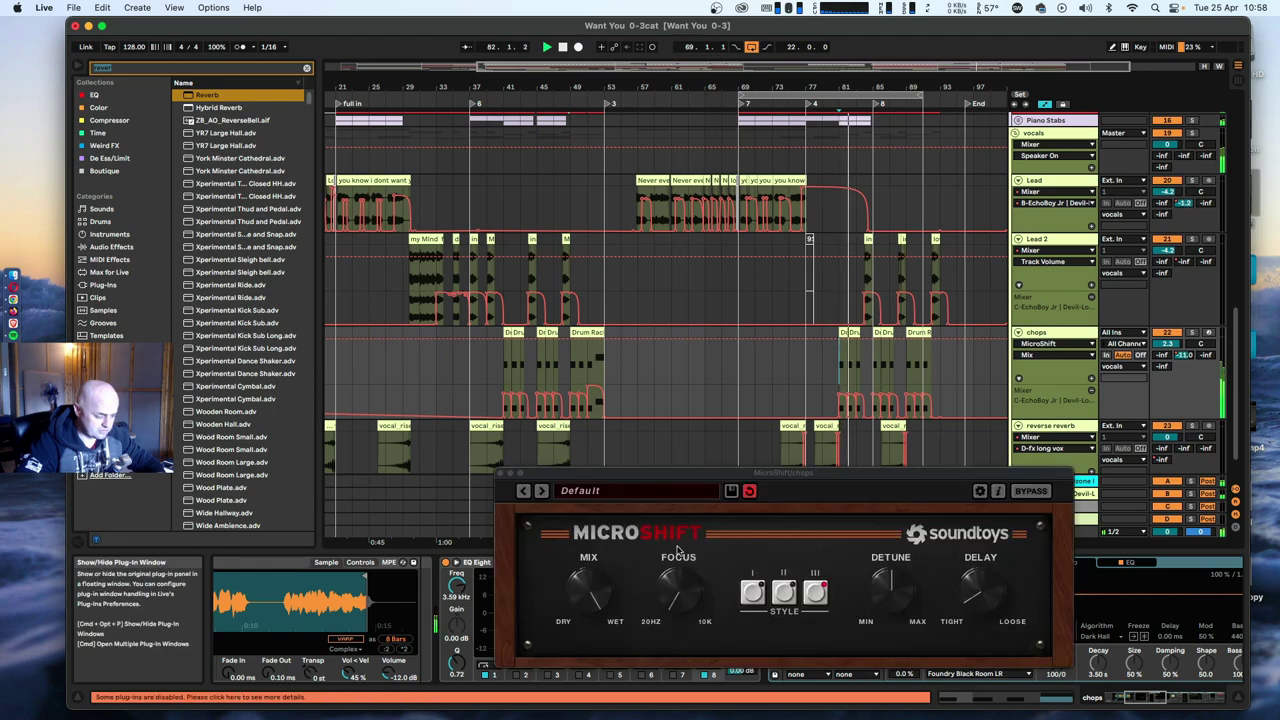
left_click(754, 594)
left_click_drag(882, 592, 863, 457)
left_click_drag(976, 594, 962, 480)
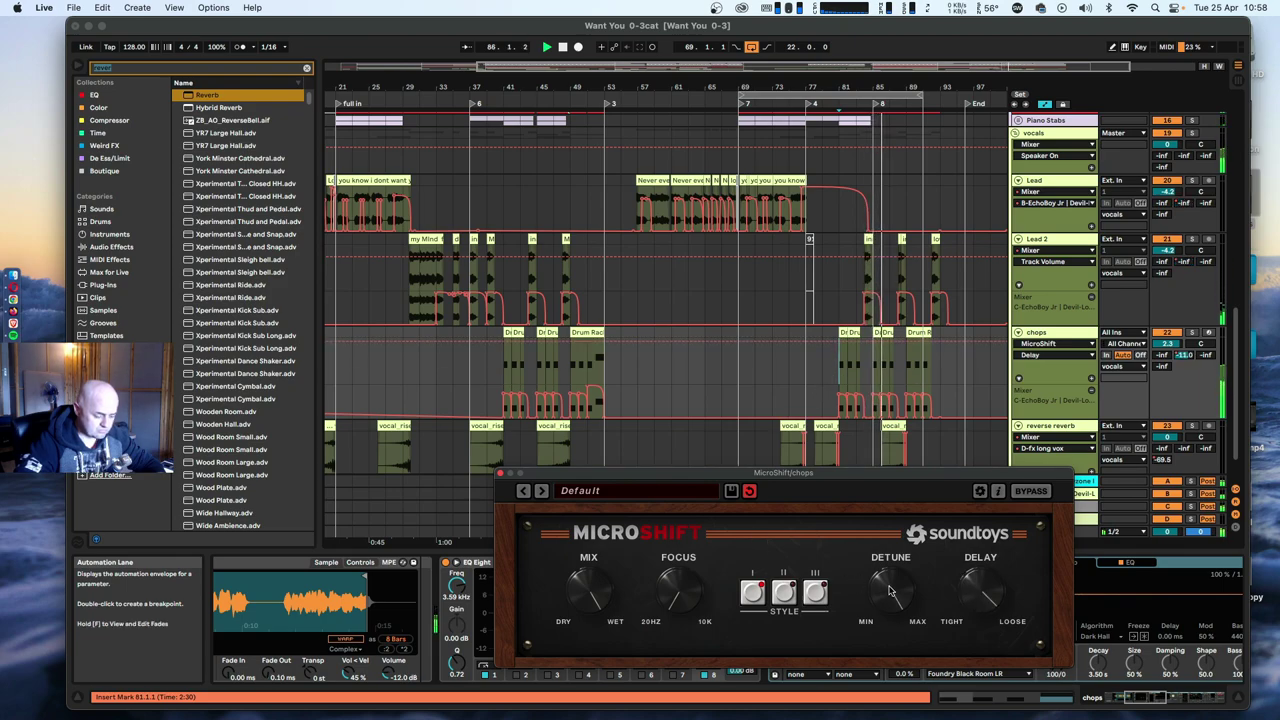
Lower the Detune and Delay in the chops track's MicroShift, bringing Delay to about mid-range, and close the plug-in window.
left_click_drag(890, 590, 910, 650)
left_click_drag(979, 592, 978, 655)
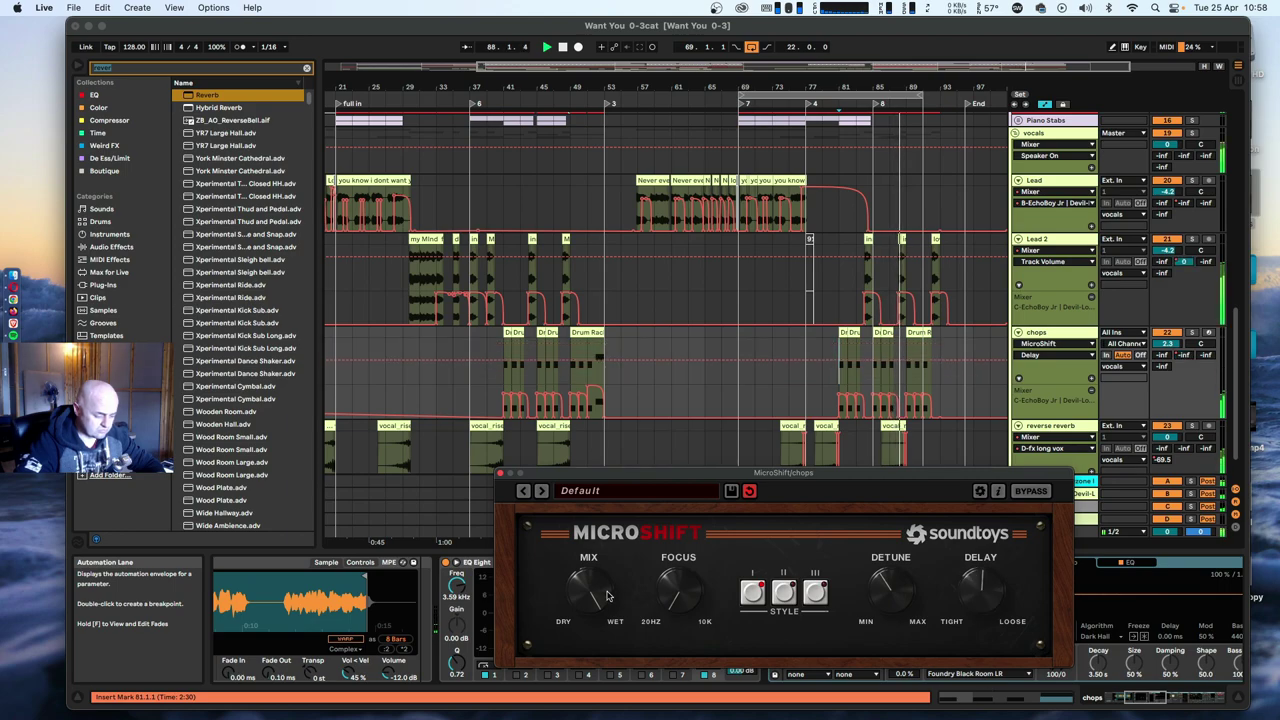
left_click(501, 473)
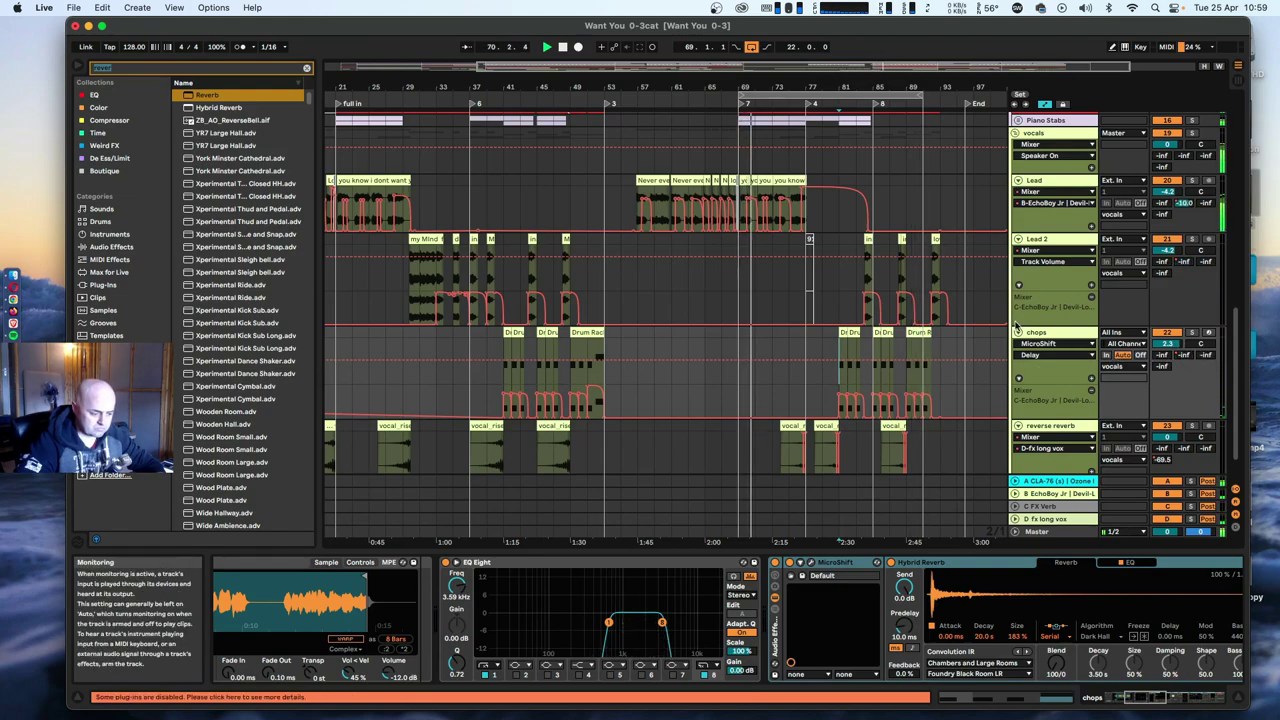
double_click(834, 82)
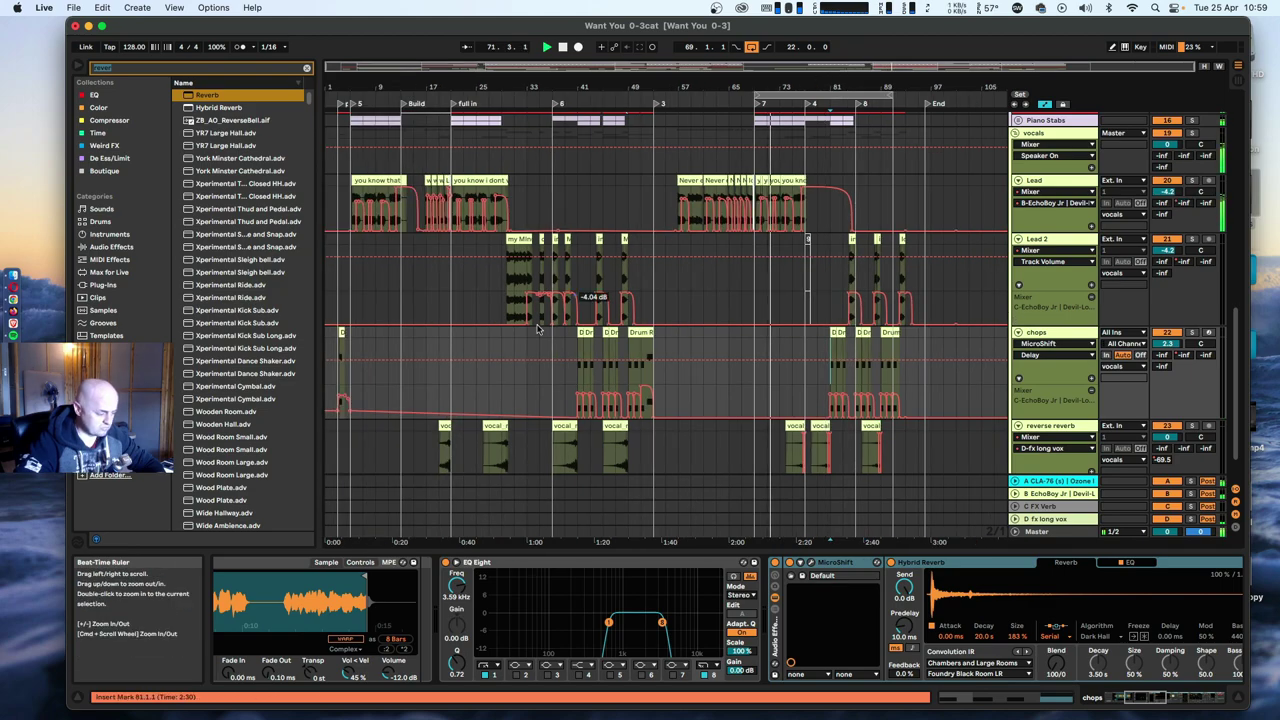
Colour the chops track red and rename it "Is he trying to do a slapback".
right_click(1040, 333)
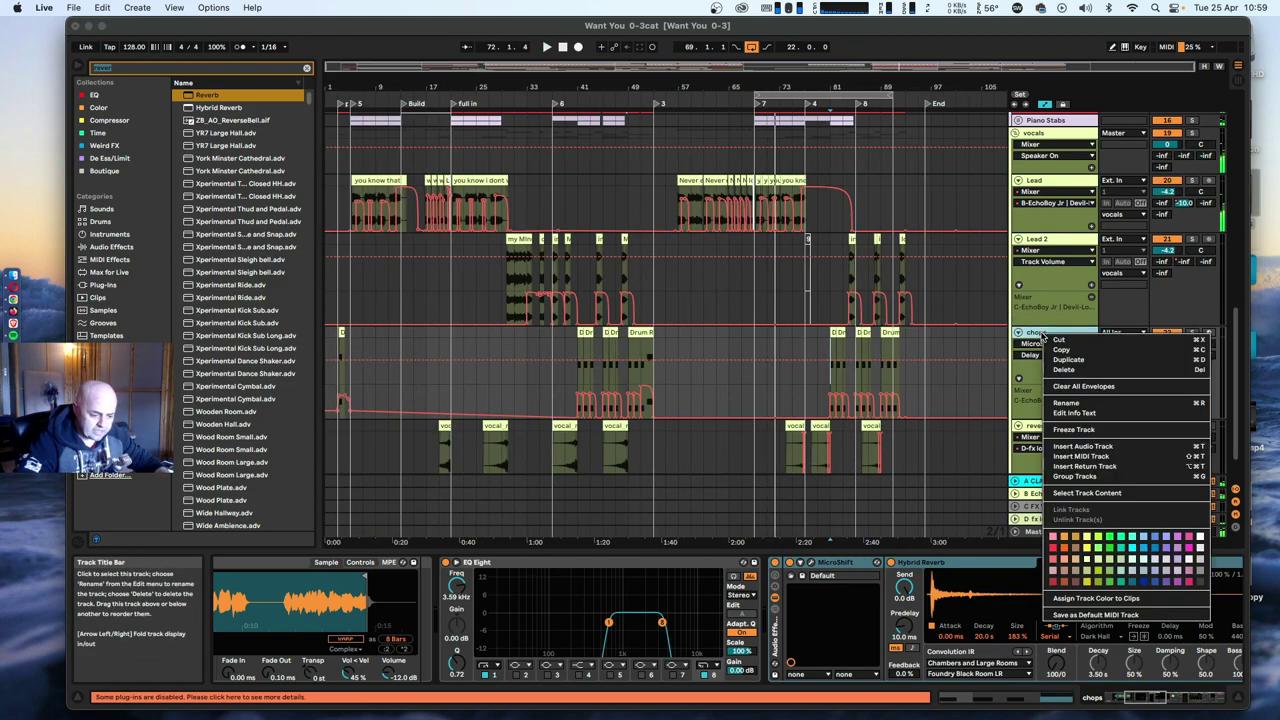
left_click(1052, 547)
right_click(1044, 334)
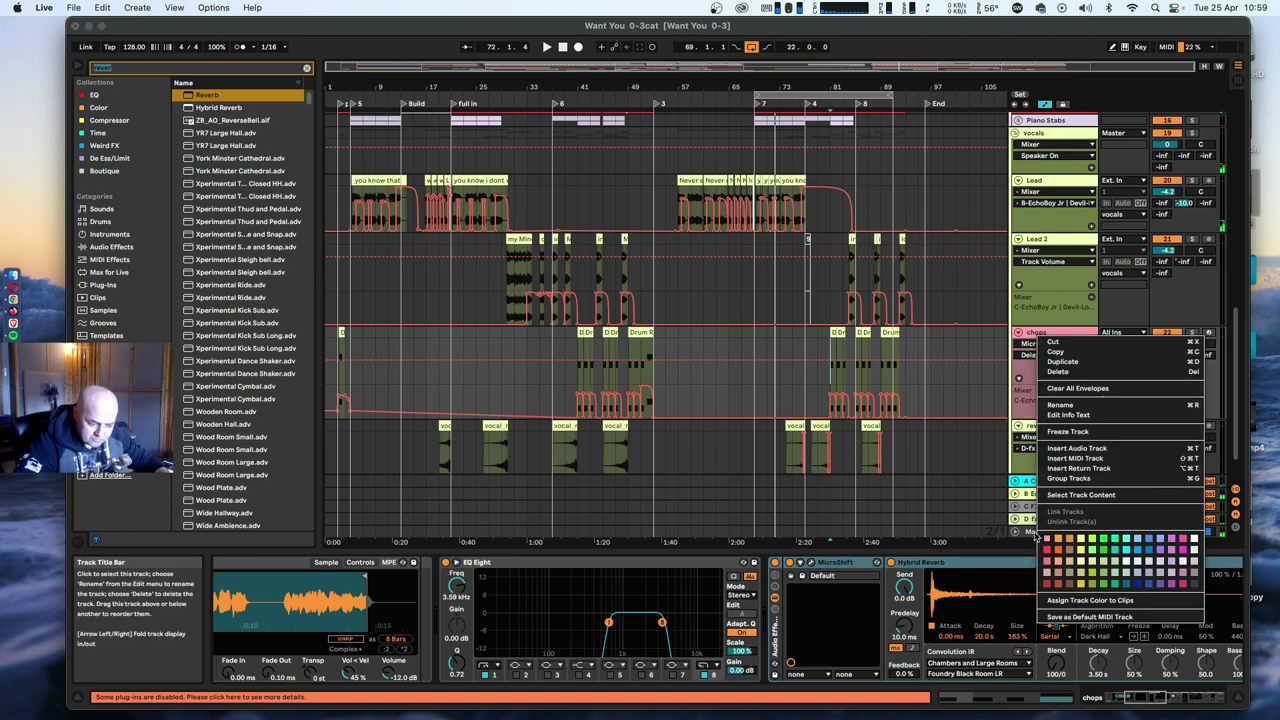
left_click(1046, 550)
left_click(1040, 334)
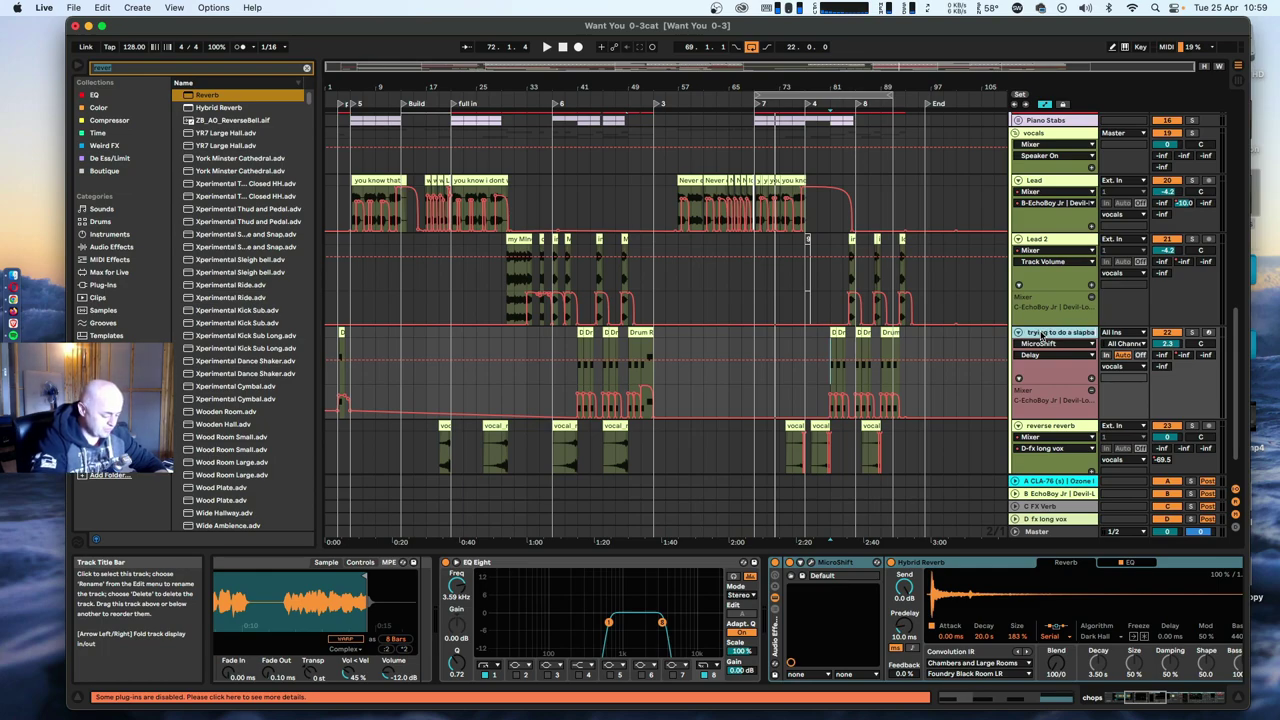
key("Return")
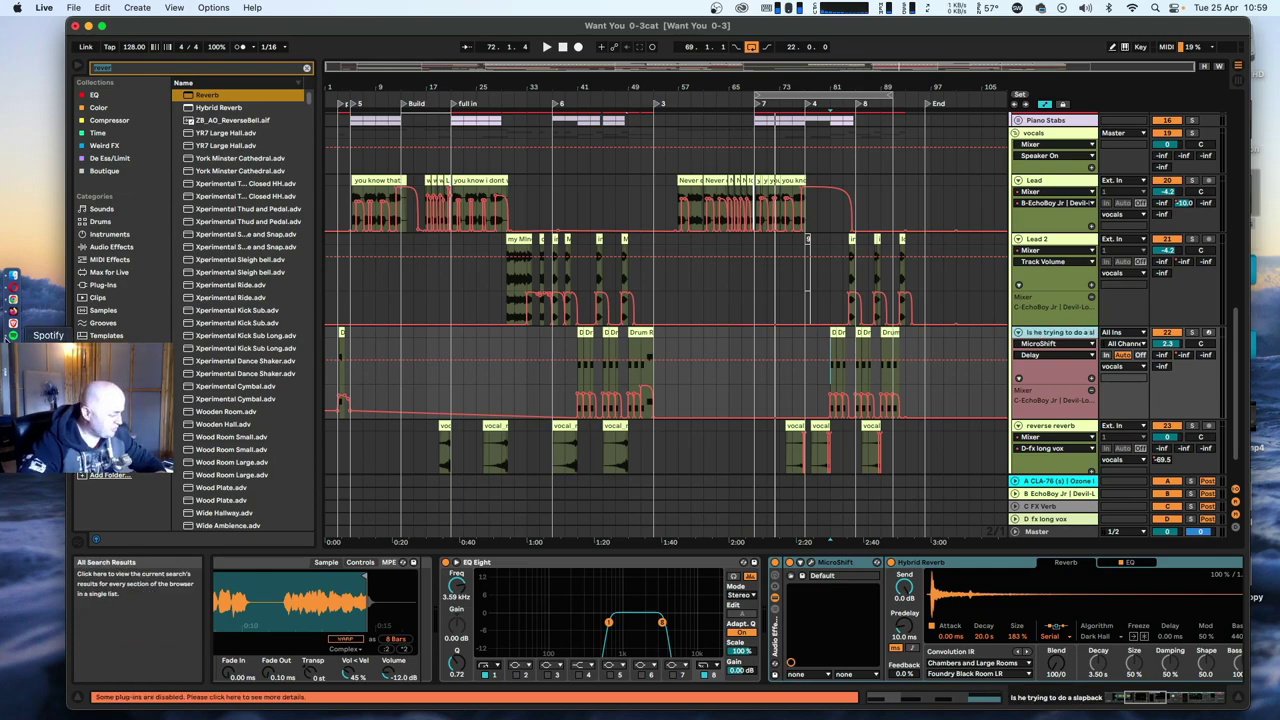
Switch to Spotify and listen to "You Stole My Eyes - Radio Edit" as a reference for the vocal effects.
key("super+Tab")
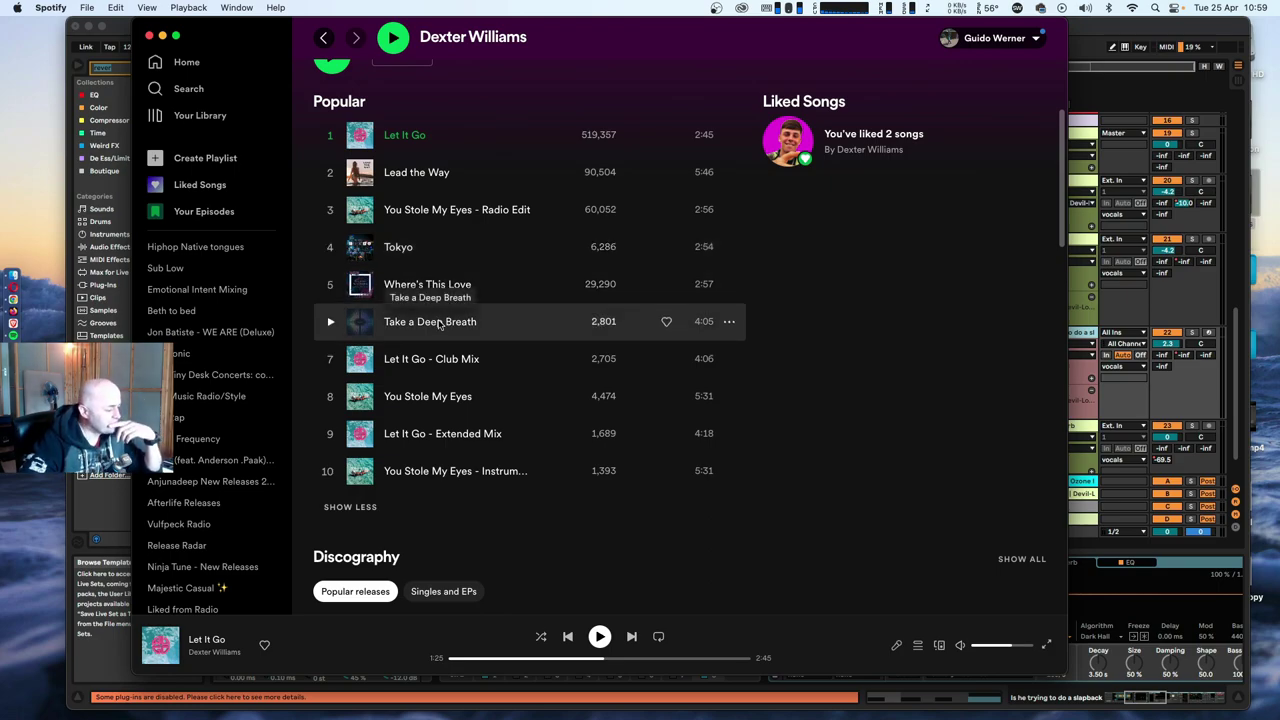
left_click(331, 175)
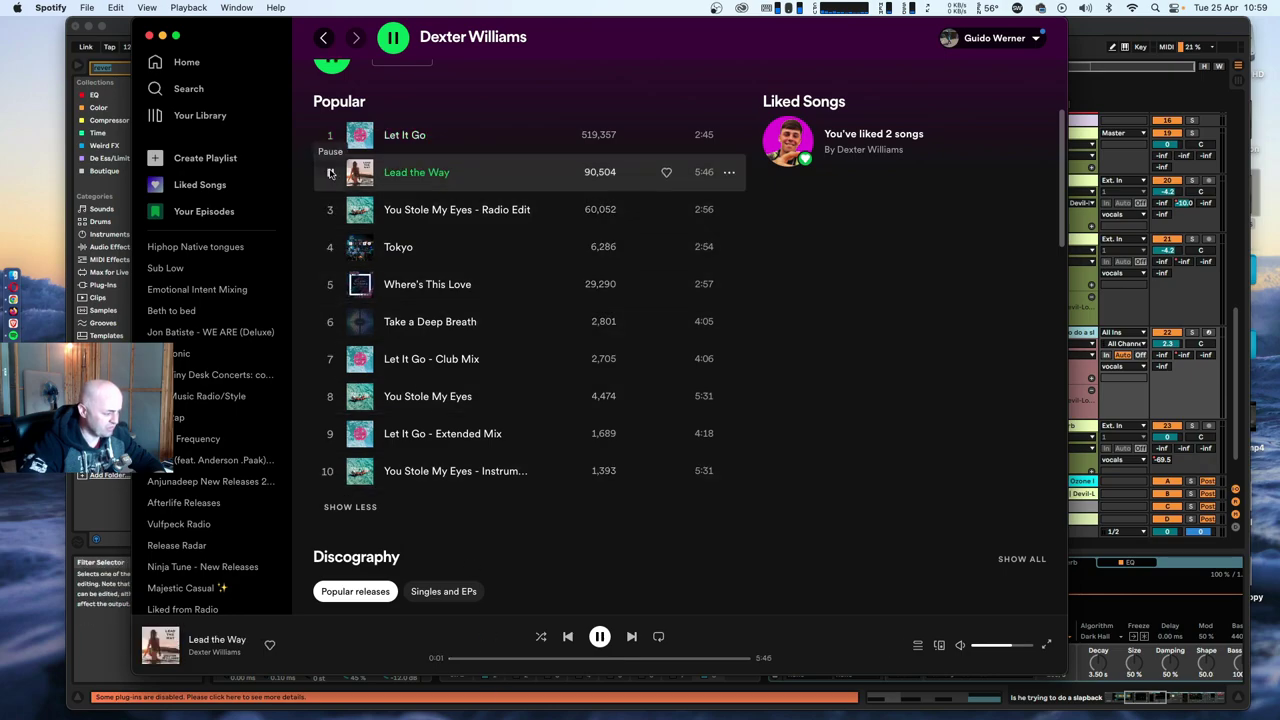
left_click(331, 209)
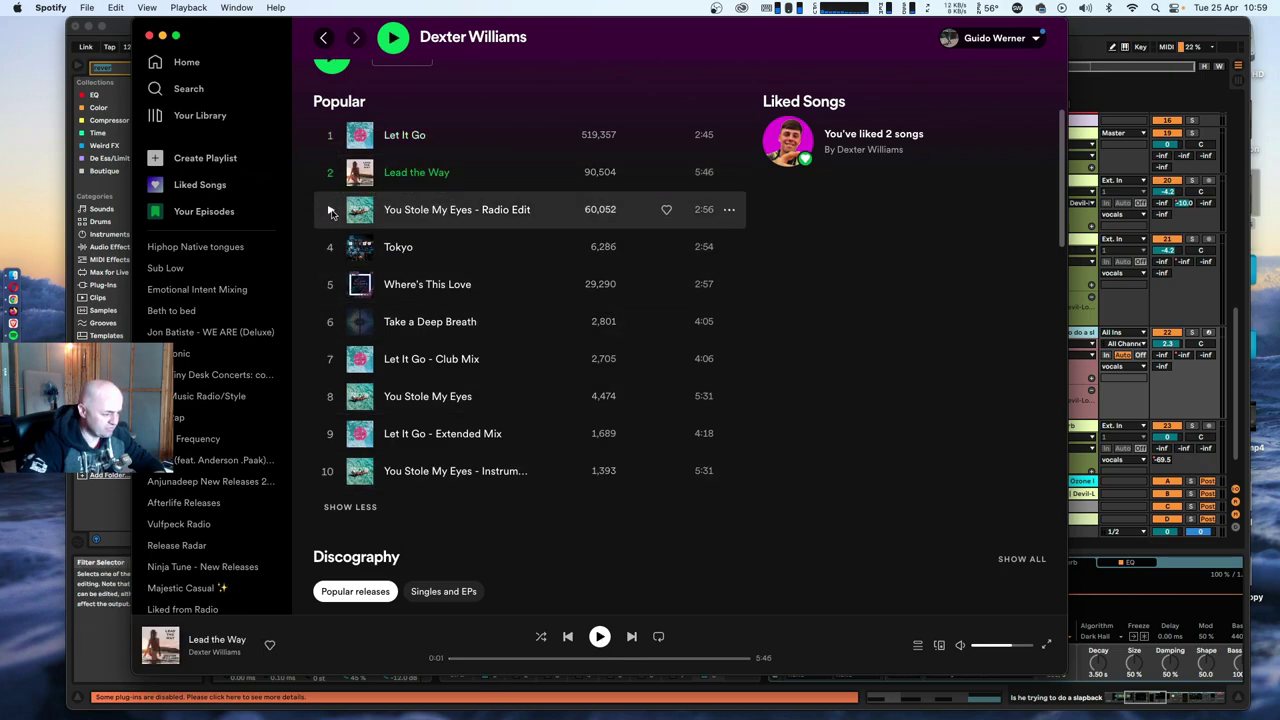
left_click(519, 659)
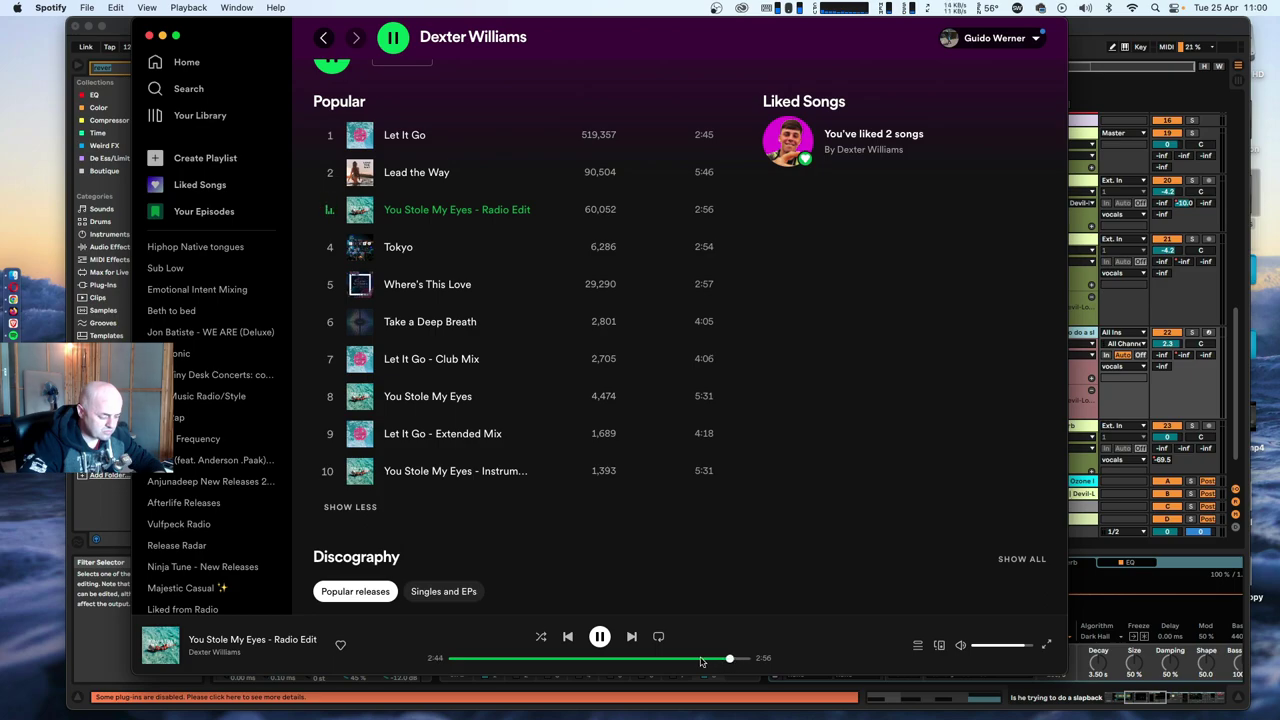
left_click(599, 637)
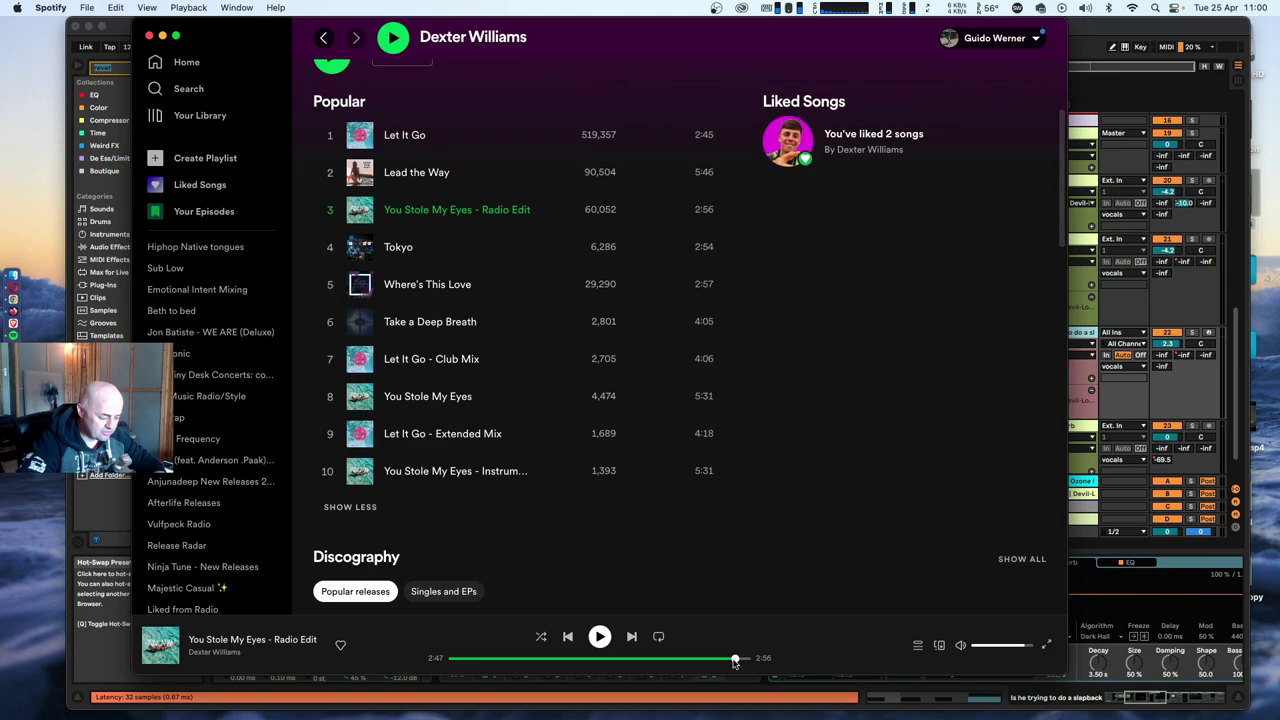
Listen to passages of the reference tracks "Tokyo" and "Where's This Love", pausing each one.
left_click(330, 247)
left_click(625, 658)
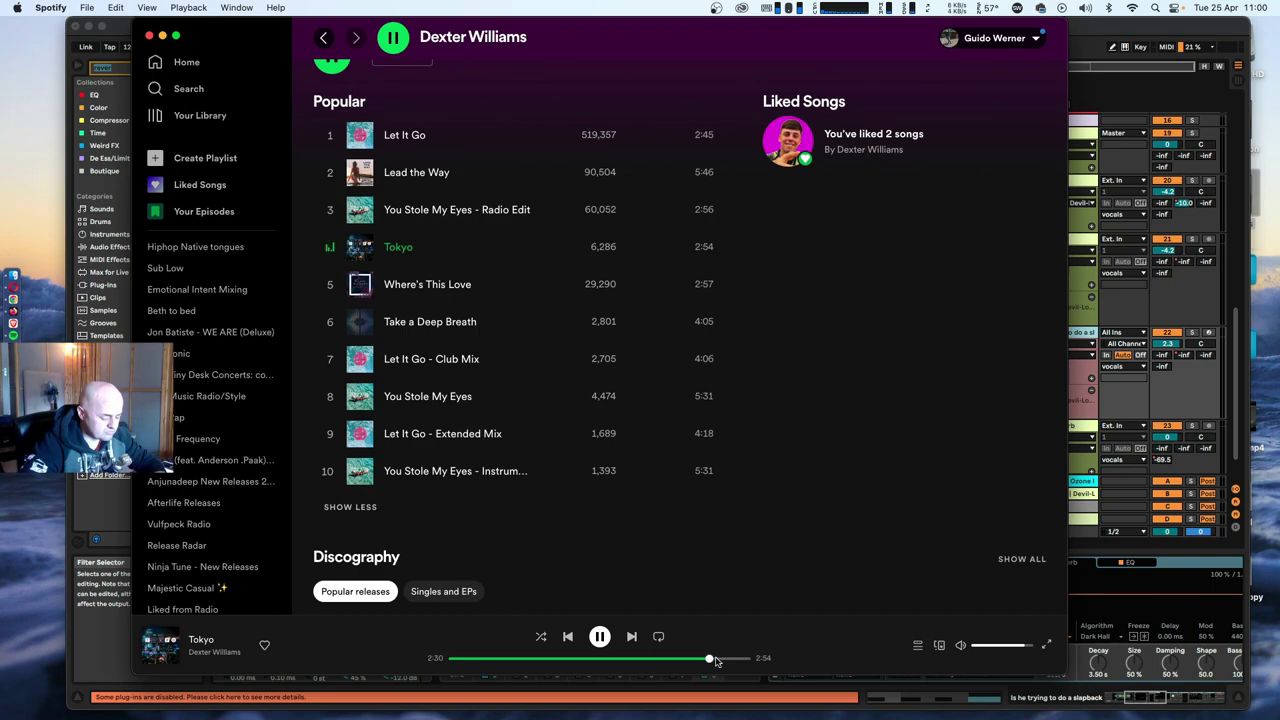
left_click(600, 636)
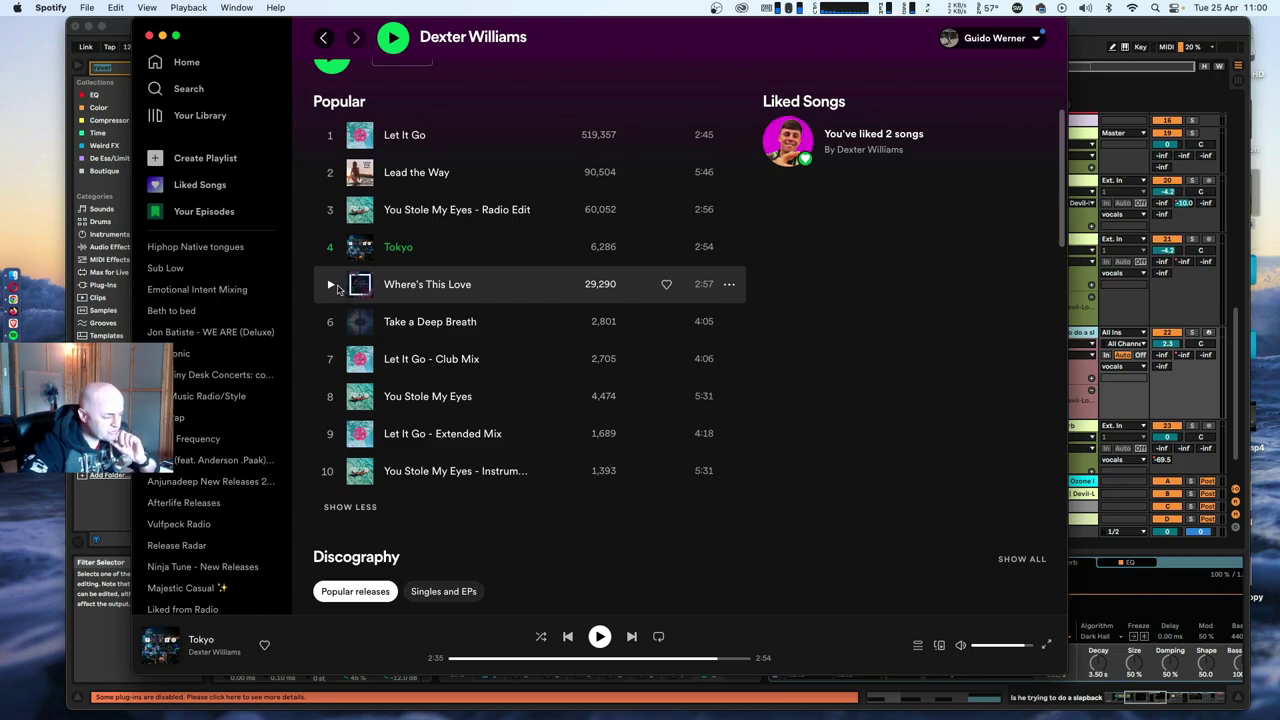
left_click(330, 285)
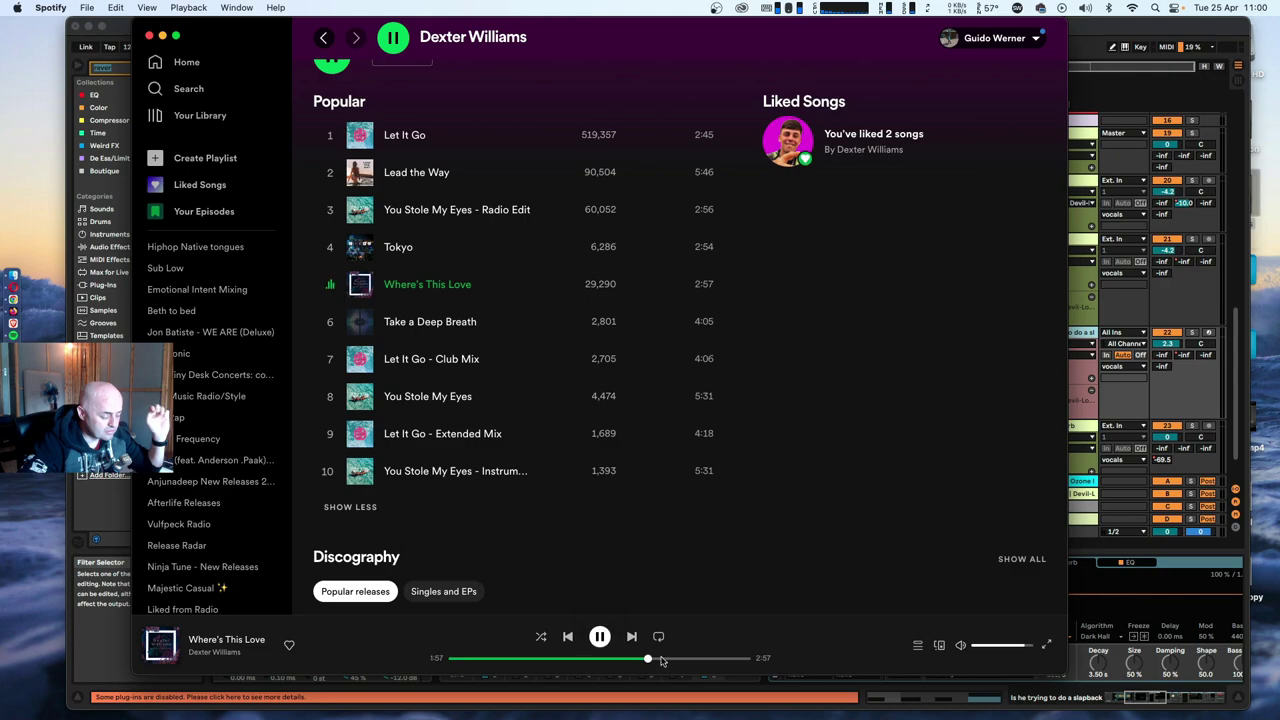
left_click(600, 637)
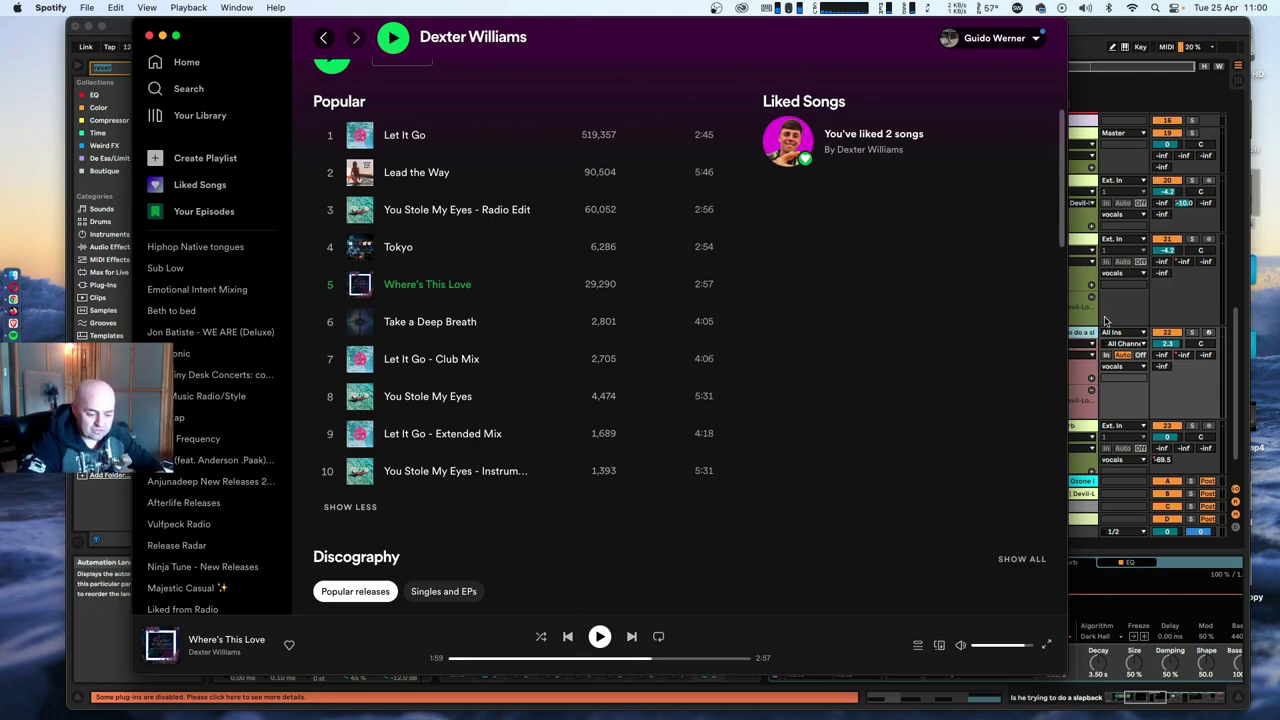
Return to Ableton Live and switch off the "A delay box" rack on the red vocal chops track, reviewing its device chain.
left_click(1106, 318)
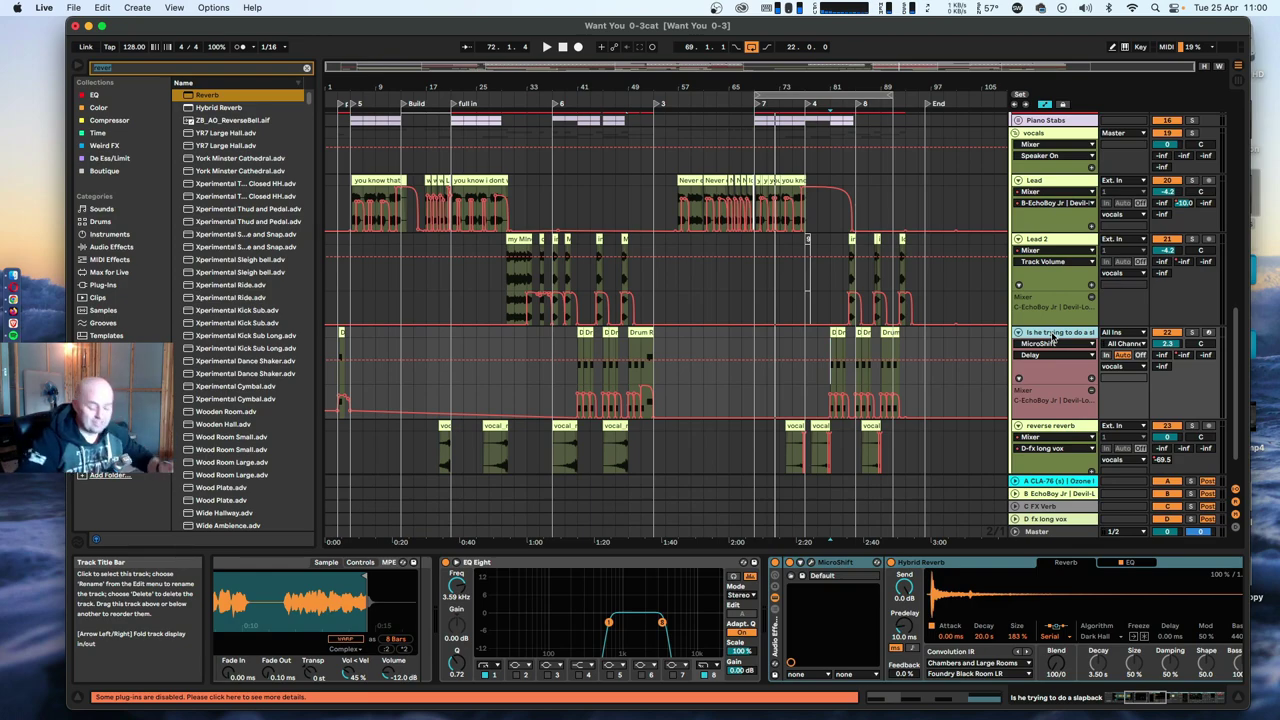
left_click(1052, 337)
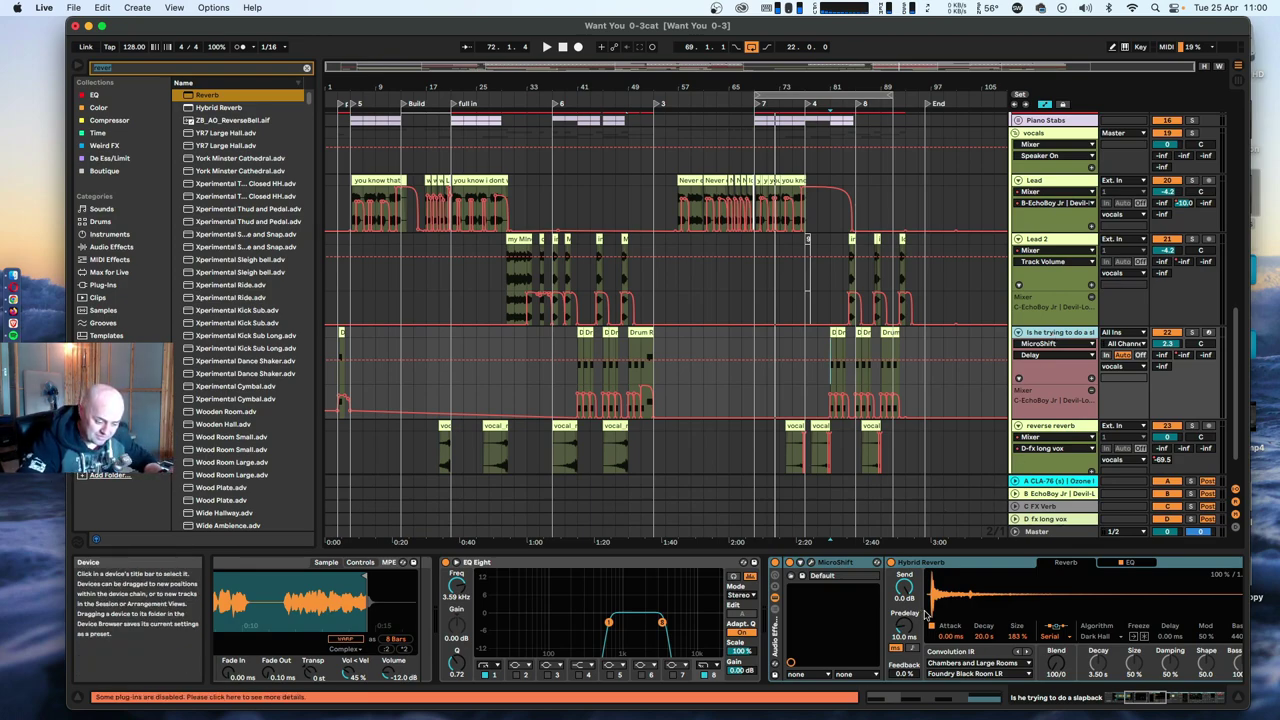
scroll(958, 620, "right", 5)
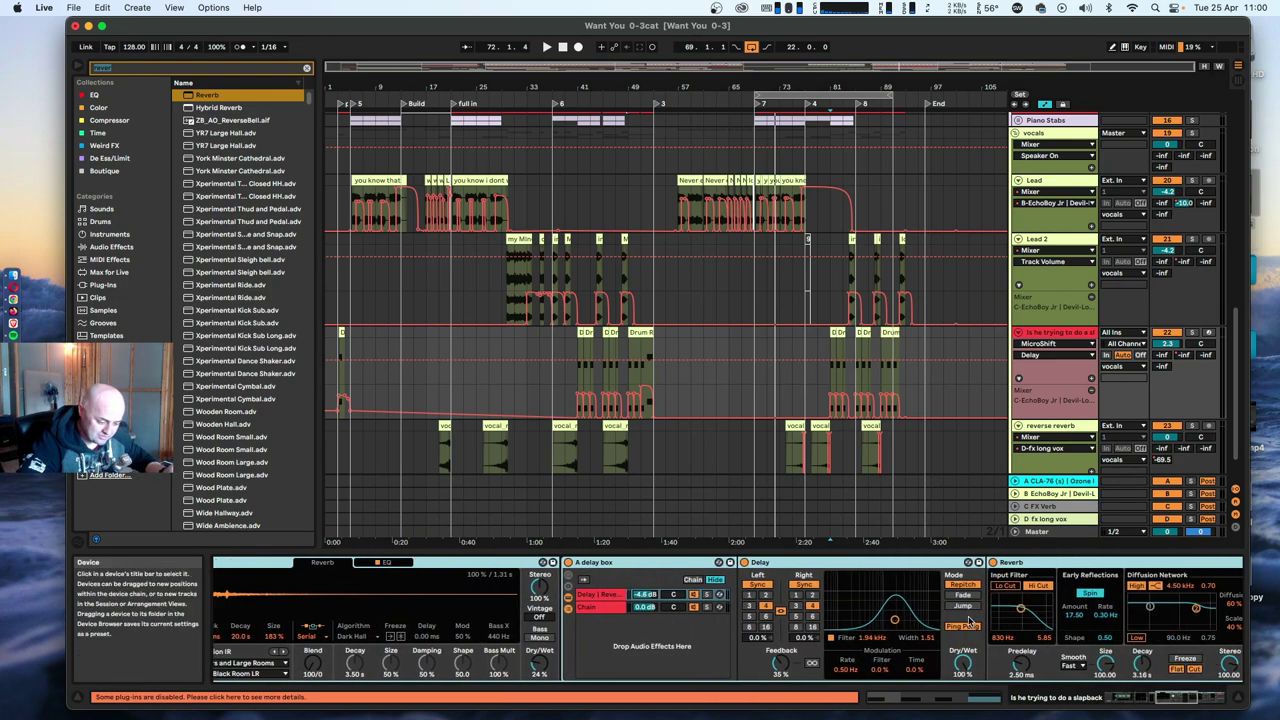
left_click(568, 562)
scroll(624, 588, "right", 10)
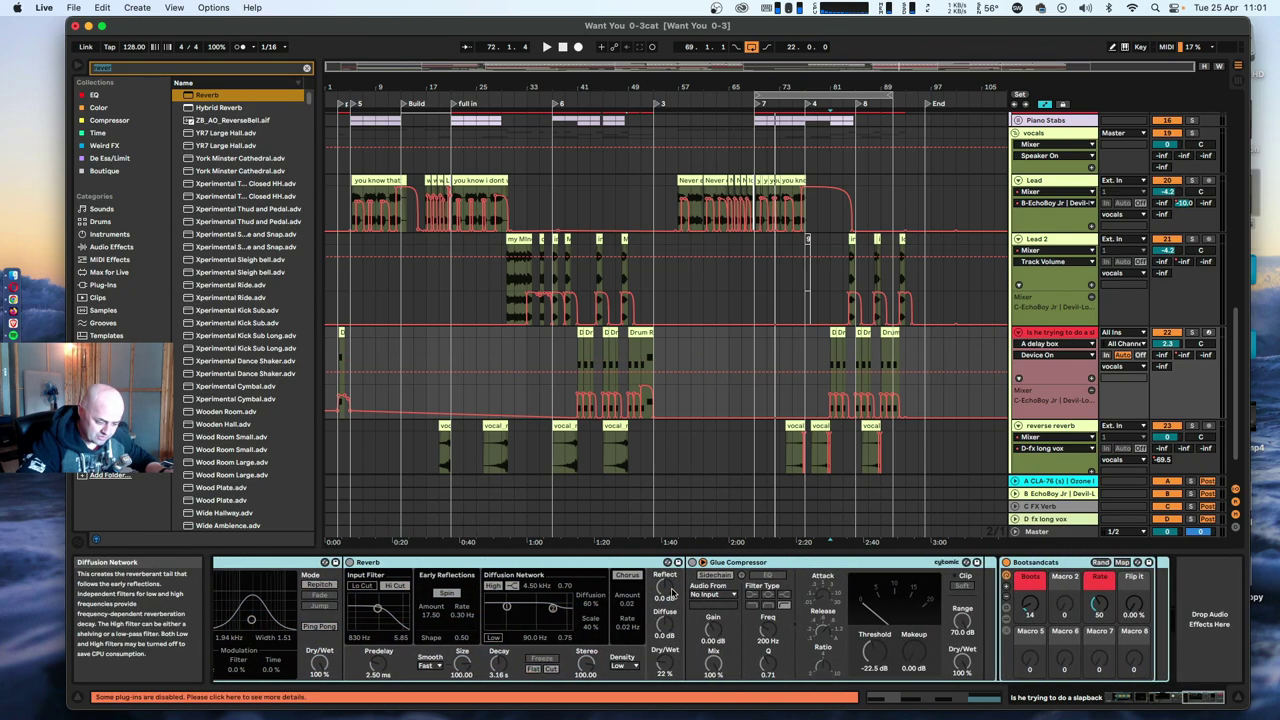
scroll(670, 591, "left", 10)
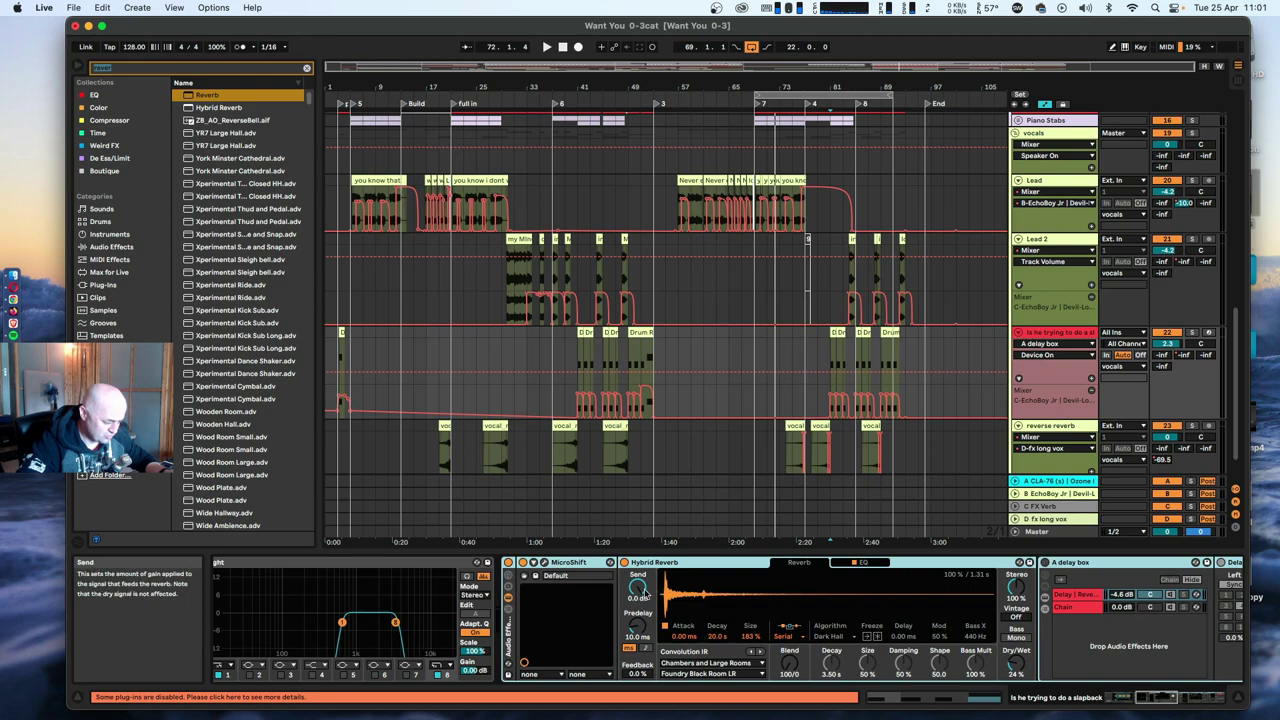
scroll(640, 594, "left", 5)
scroll(628, 594, "left", 5)
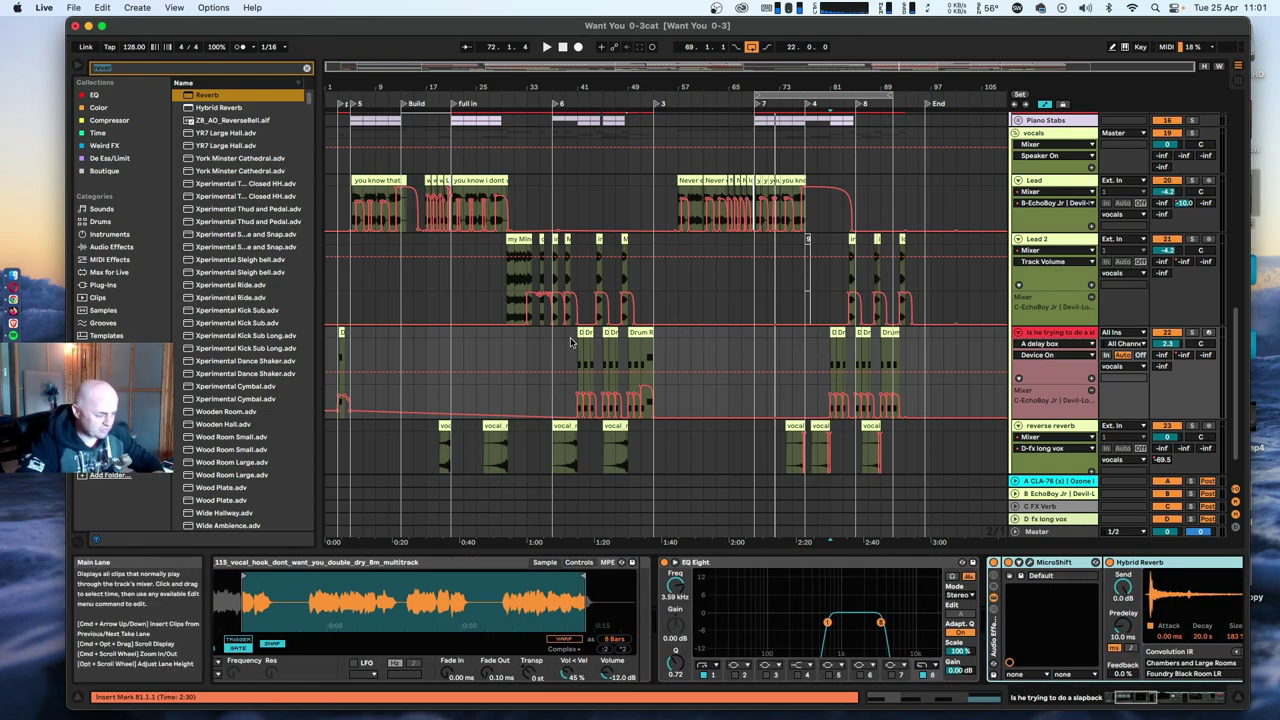
Play the red track from bar 77 and lower its EQ Eight high cutoff to 2.67 kHz.
left_click(806, 345)
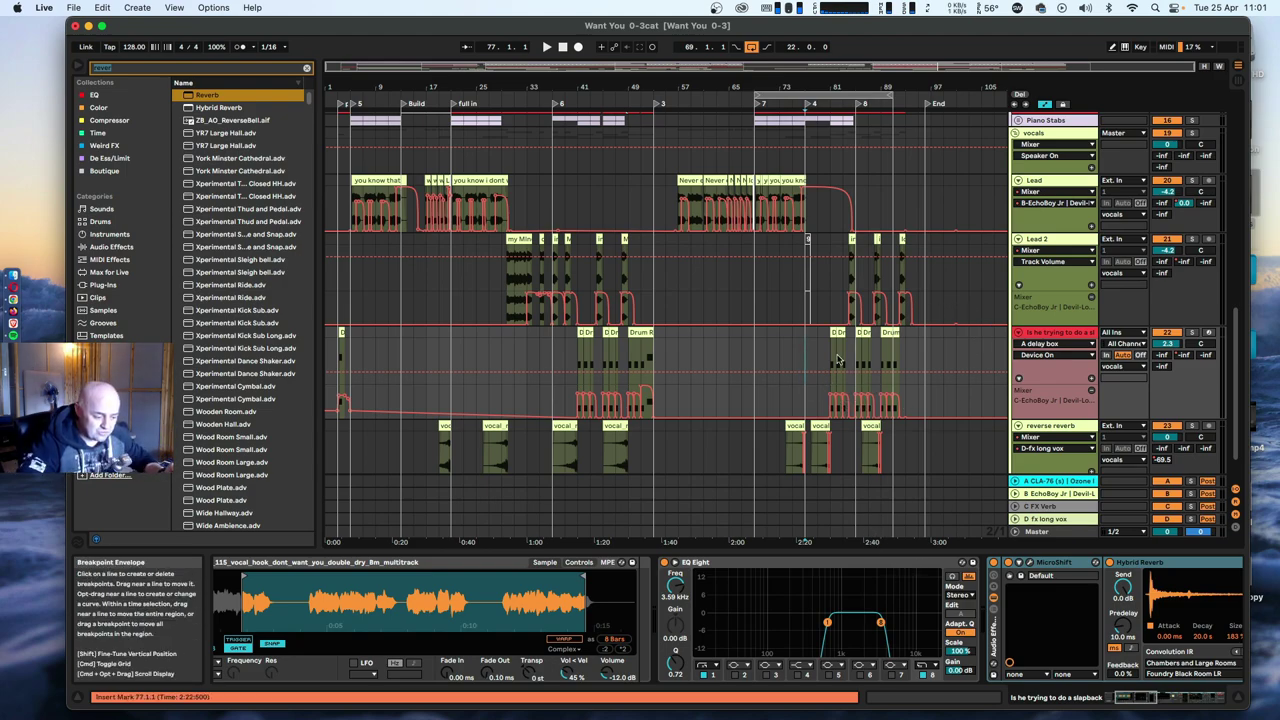
left_click(817, 334)
key("space")
left_click_drag(871, 88, 970, 207)
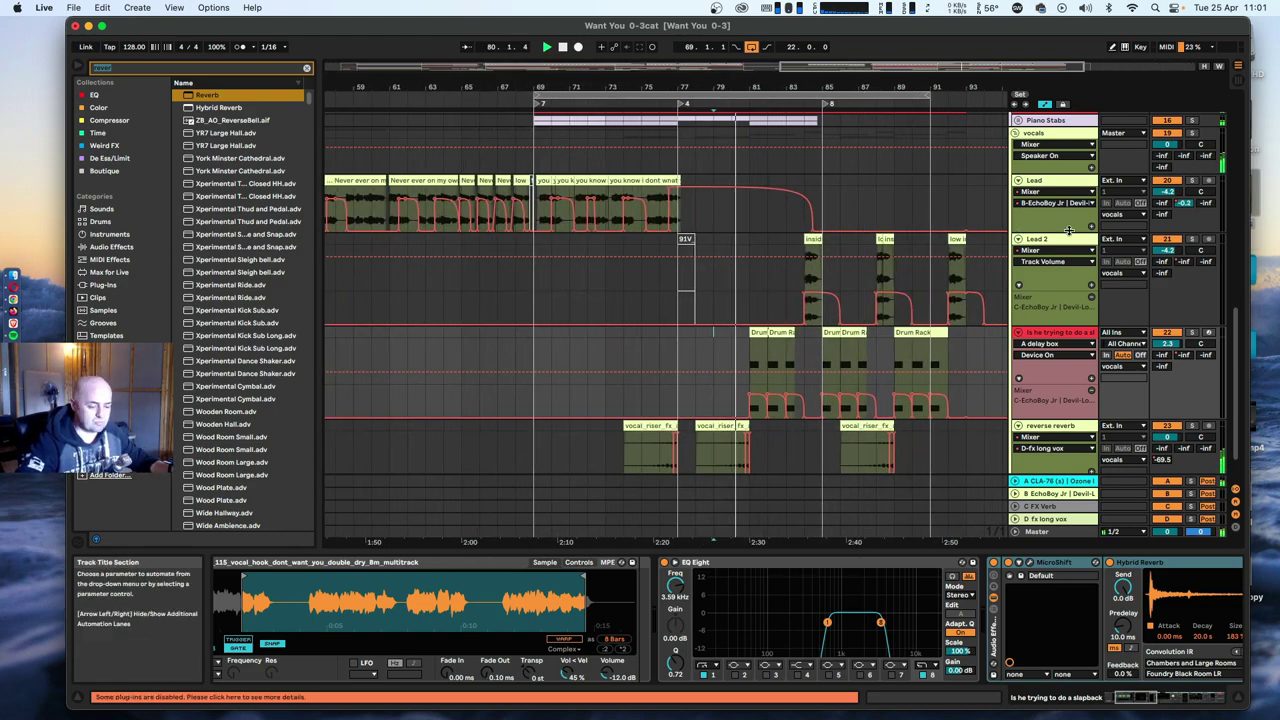
scroll(975, 255, "up", 1)
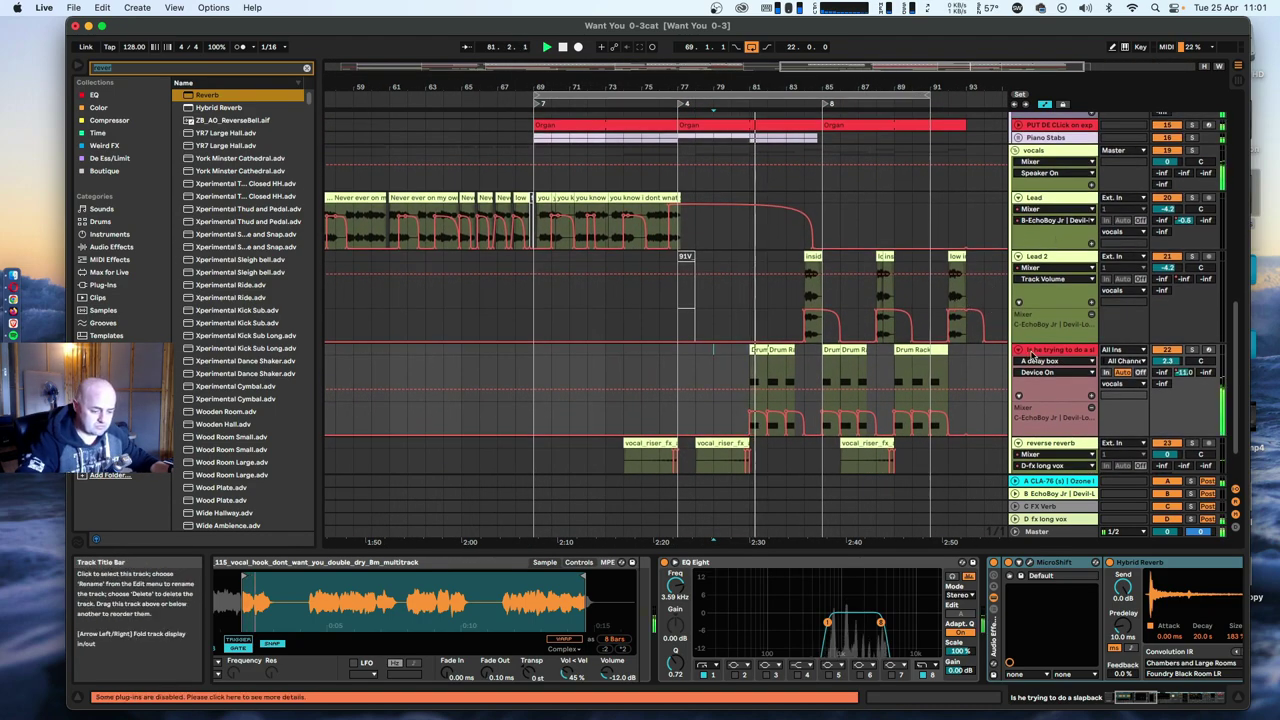
left_click_drag(883, 624, 871, 622)
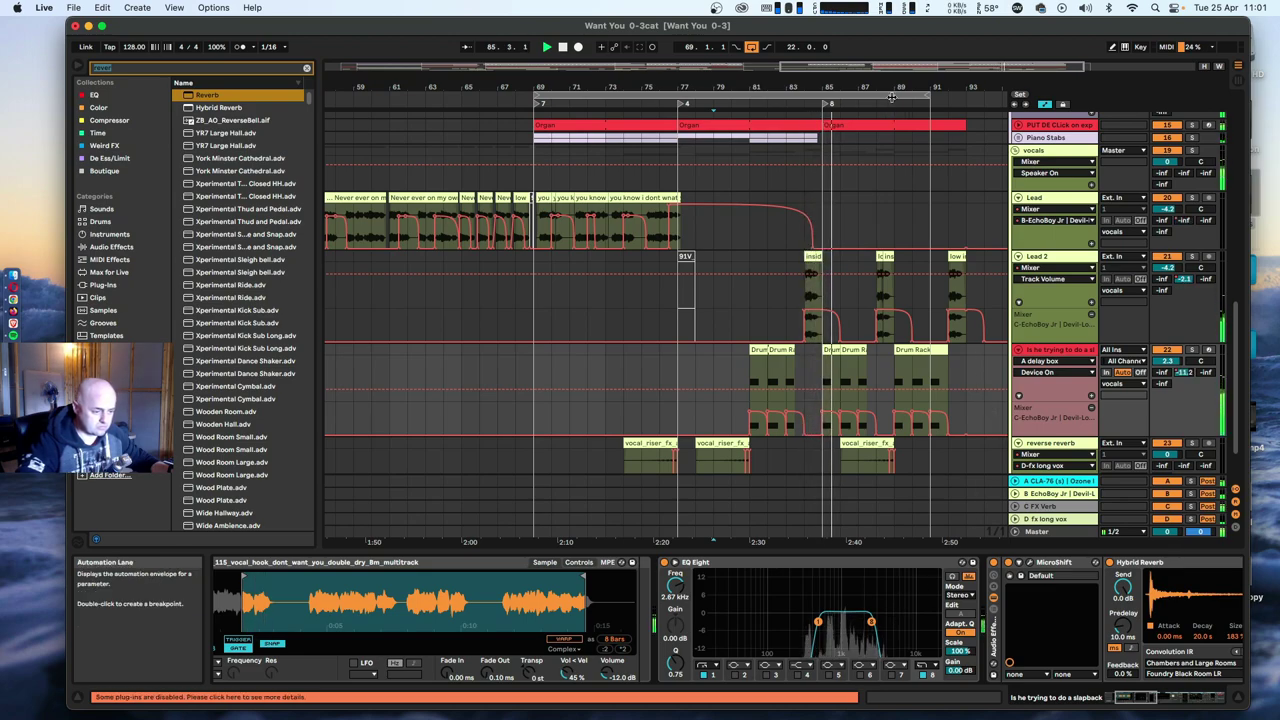
Extend the arrangement loop to 32 bars from bar 69 and inspect the devices on the C FX Verb return.
left_click_drag(660, 87, 660, 25)
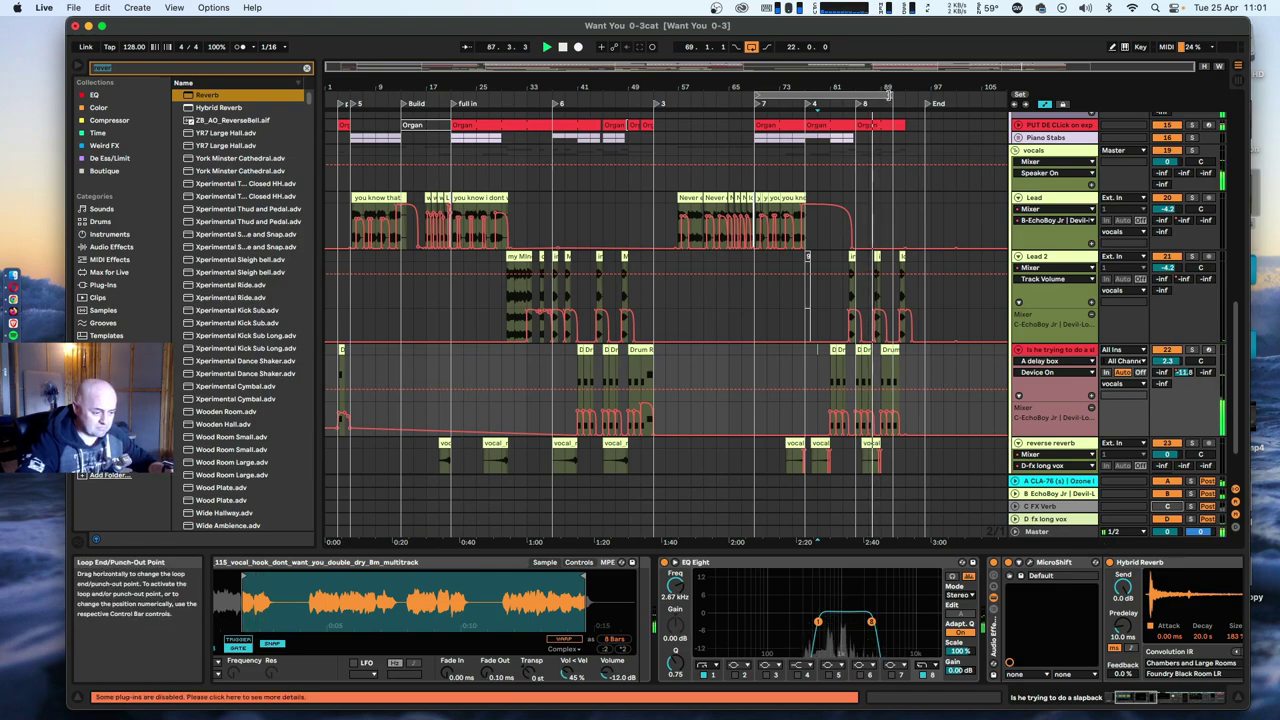
left_click_drag(892, 97, 956, 97)
left_click(1024, 508)
left_click(1015, 506)
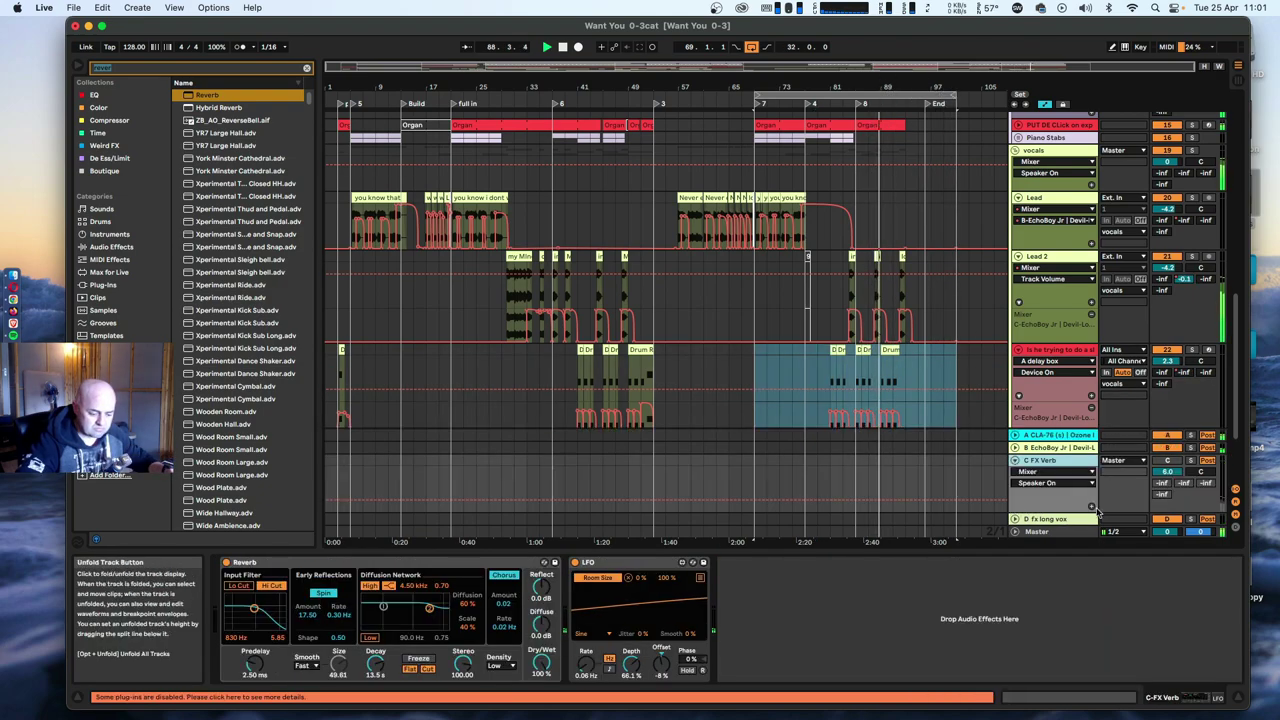
left_click(1015, 463)
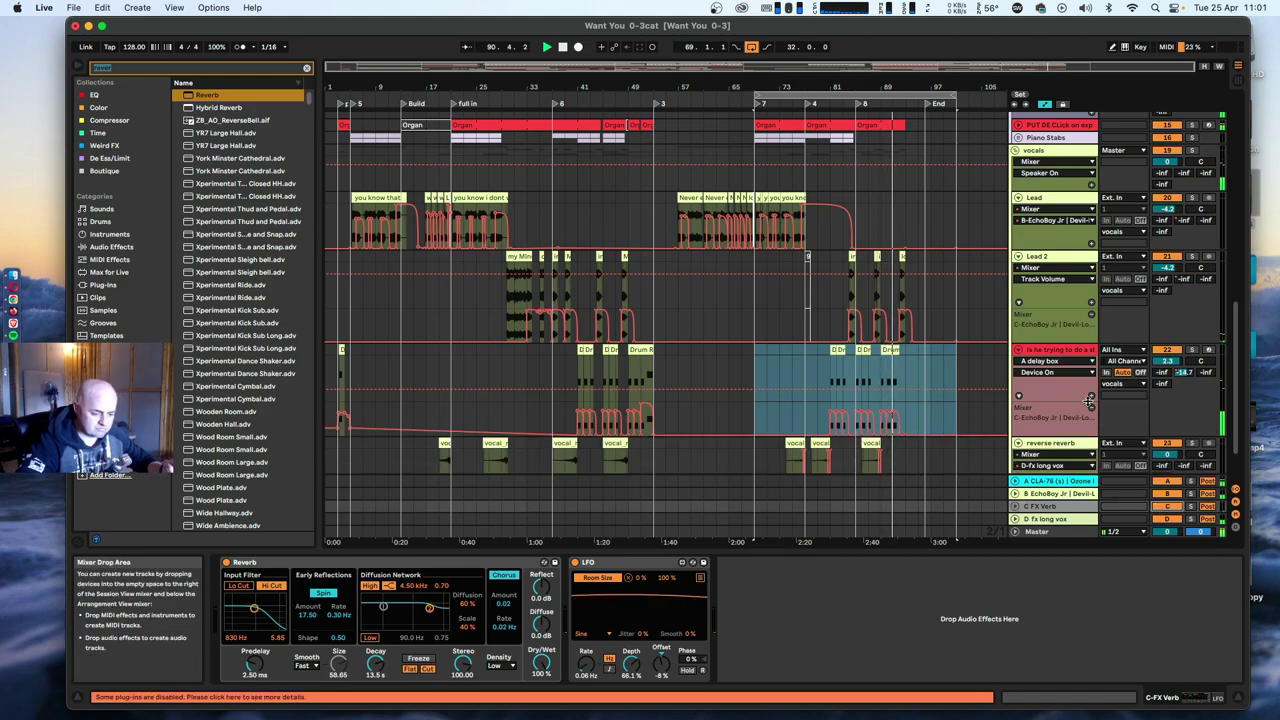
Remove the extra C-EchoBoy send automation lane from the red track and show its B-EchoBoy Jr send automation.
left_click(1091, 407)
left_click(1180, 378)
key("Delete")
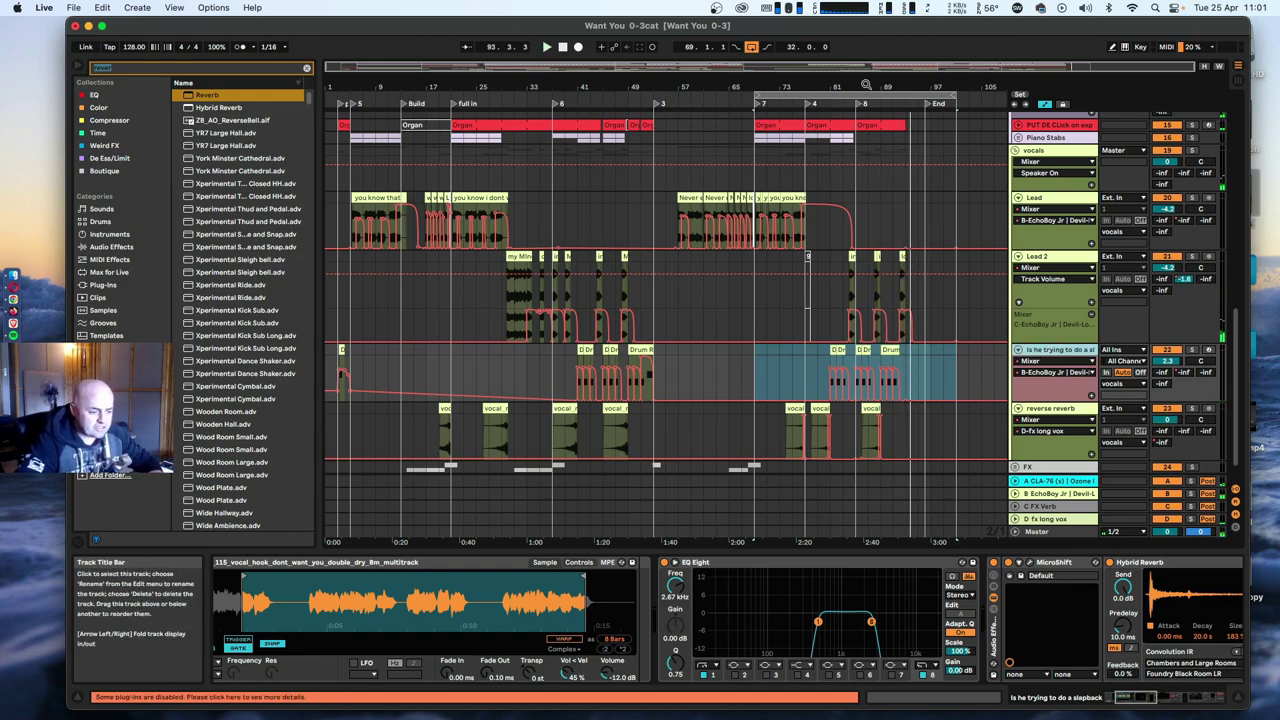
Play the arrangement from bar 29 to listen to the Lead 2 vocal entry after the lead hook.
mouse_move(866, 87)
left_mouse_down()
mouse_move(858, 180)
mouse_move(856, 92)
left_mouse_up()
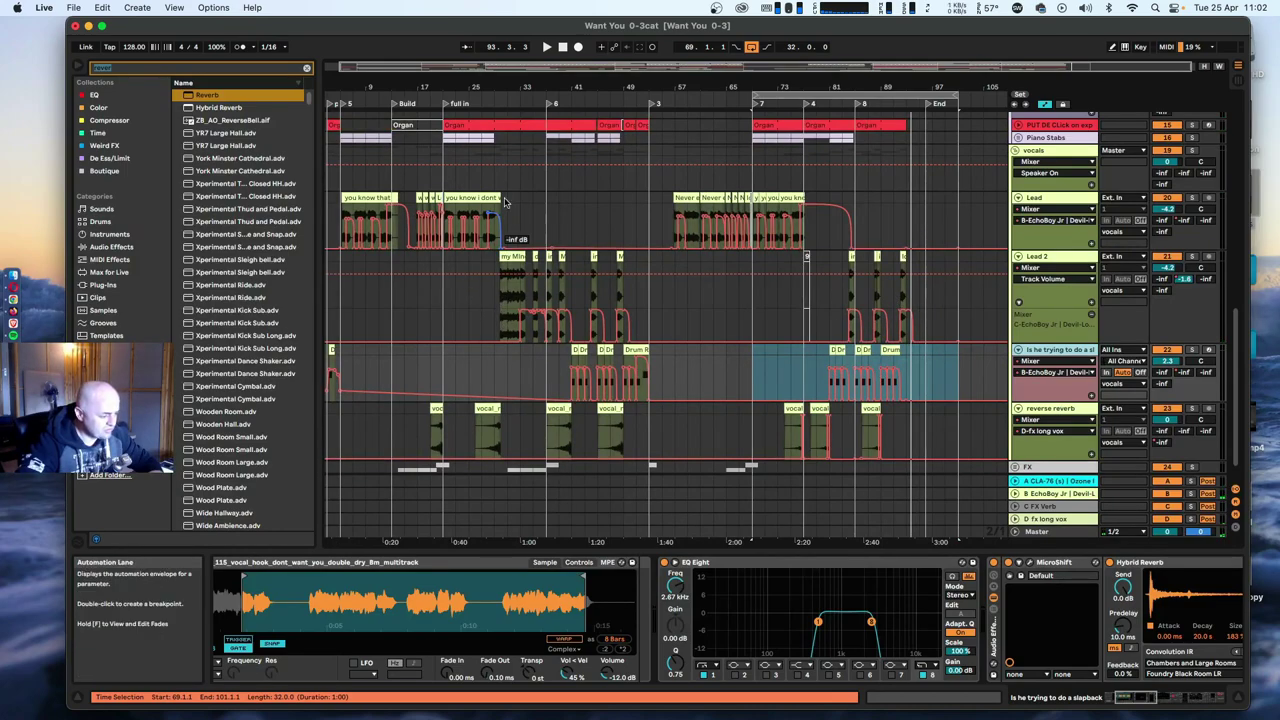
scroll(530, 300, "up", 3)
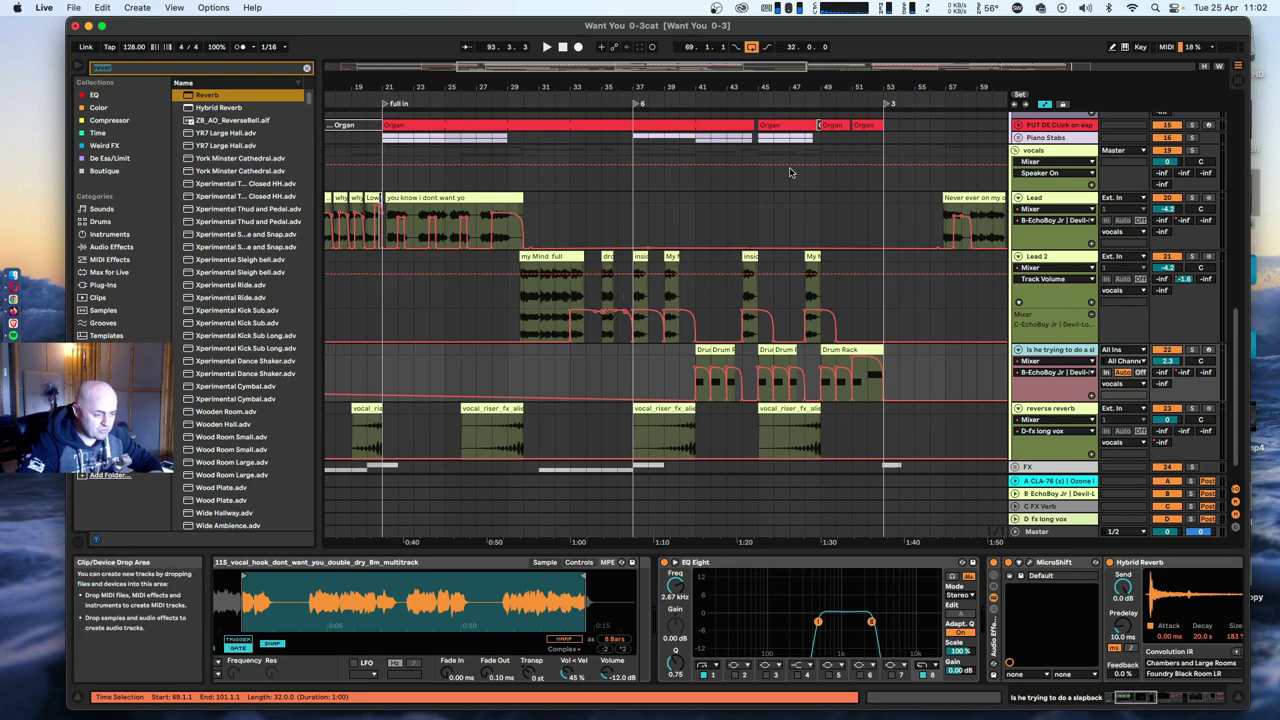
left_click_drag(829, 86, 705, 55)
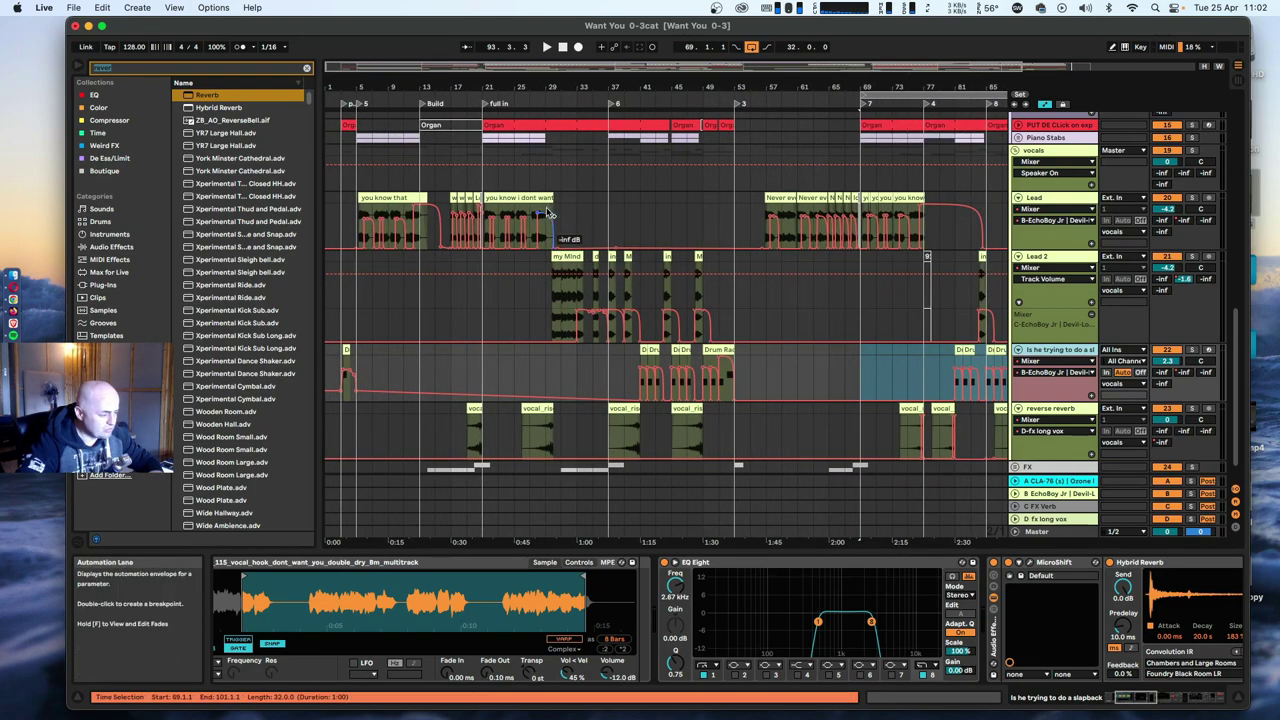
left_click(550, 292)
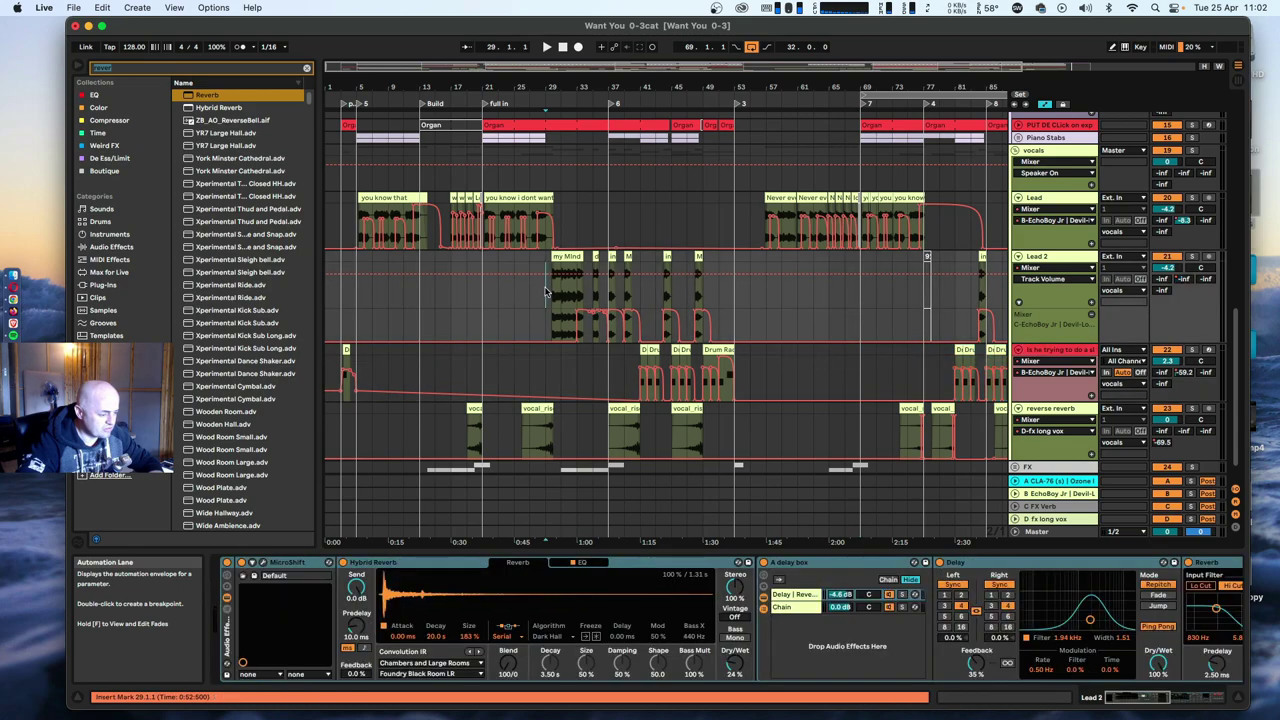
key("space")
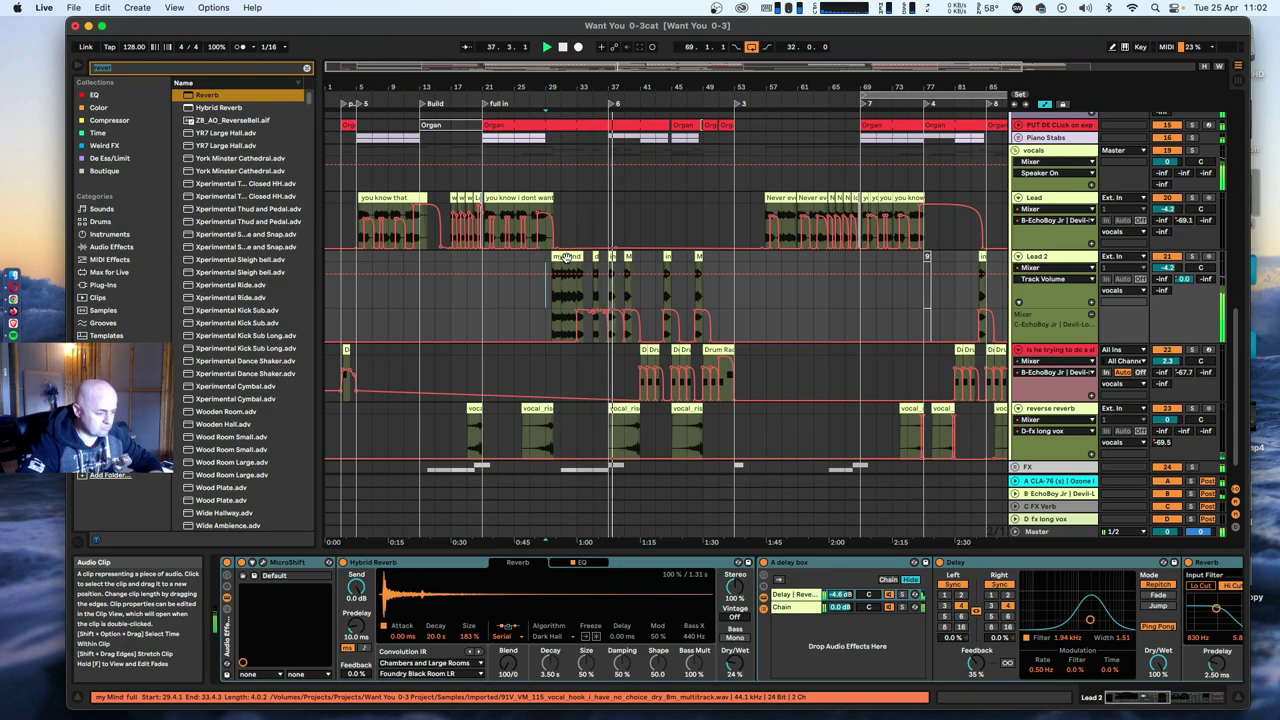
Check the FX group's tracks below the vocals and select the Rethink impact clip at bar 37.
scroll(566, 257, "down", 1)
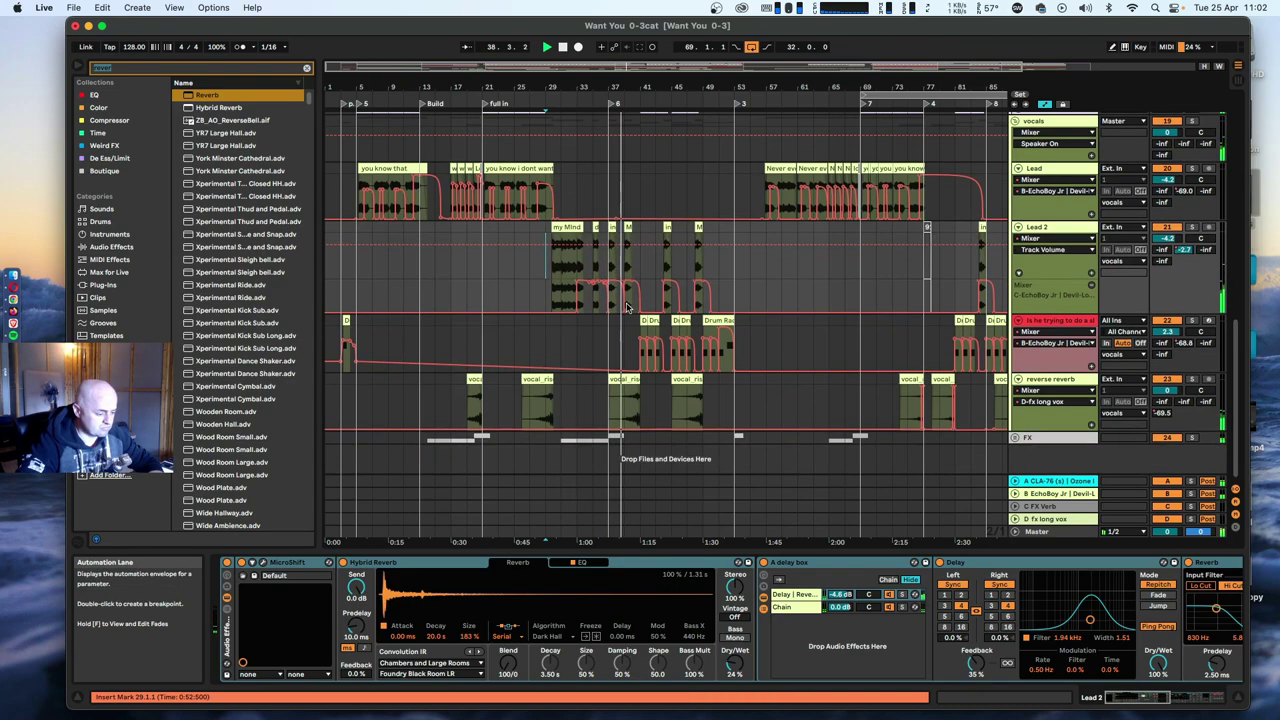
scroll(617, 300, "down", 5)
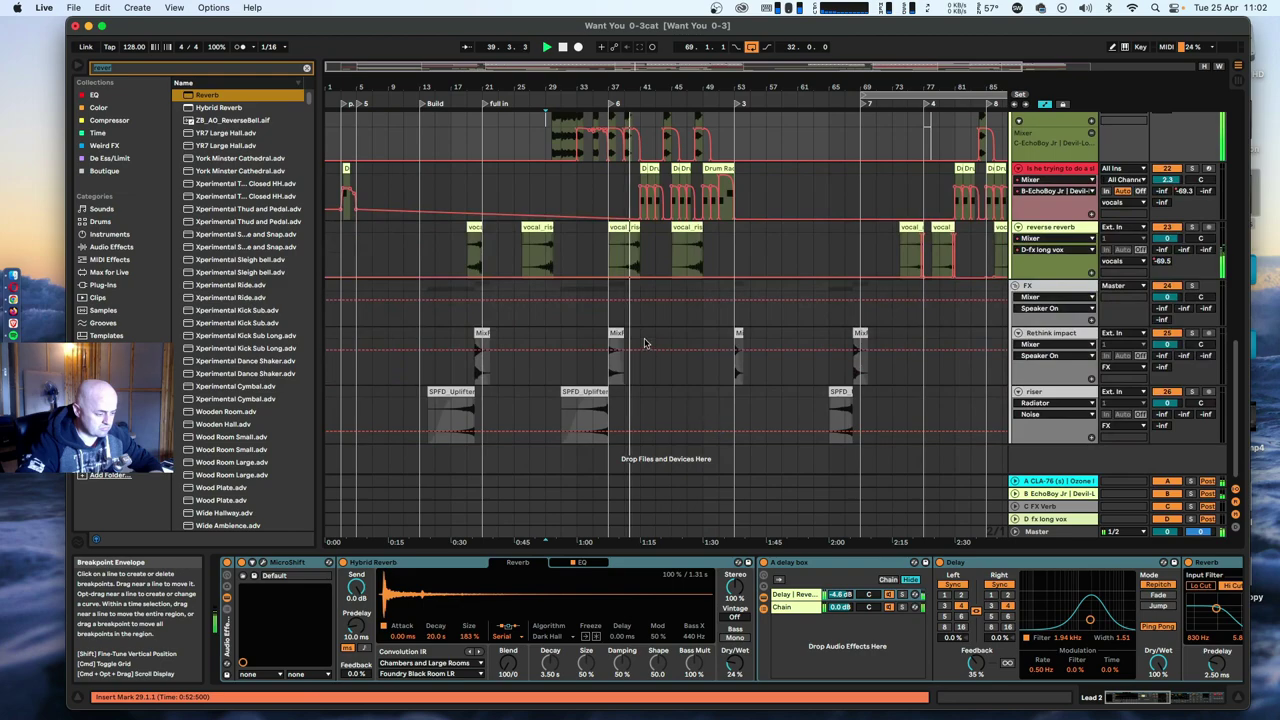
left_click(617, 340)
scroll(640, 370, "up", 6)
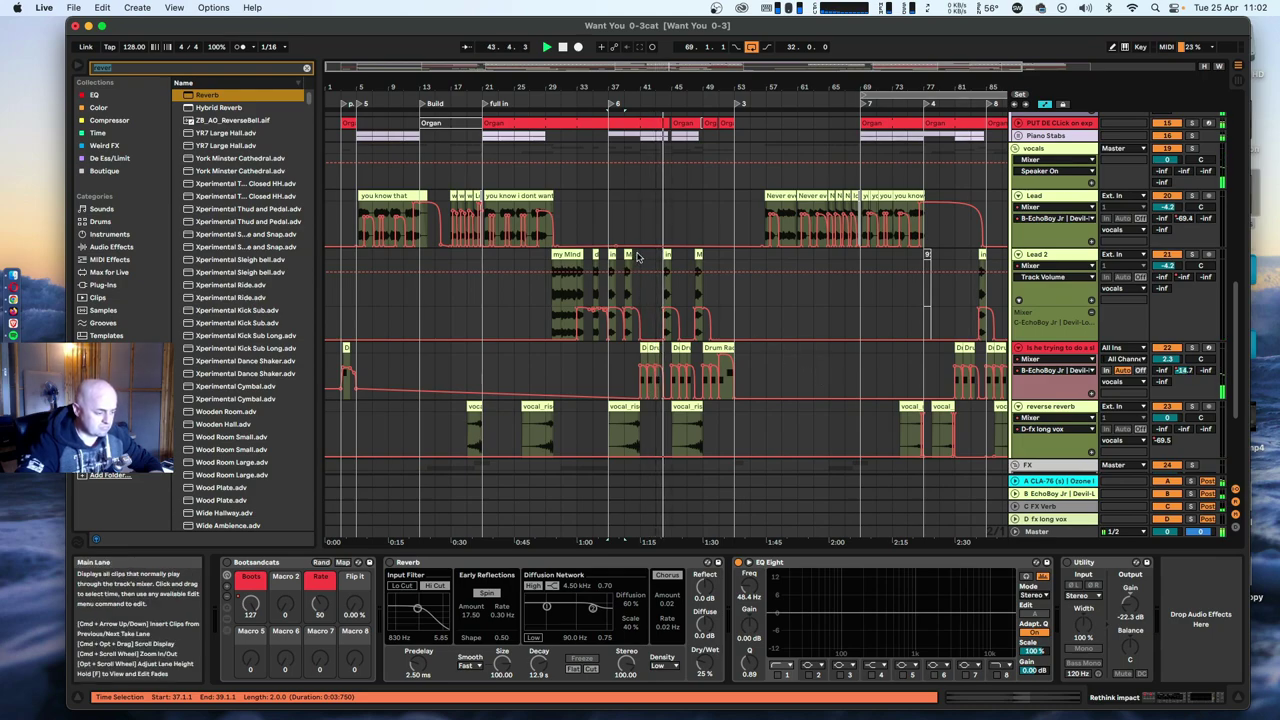
Select the Lead 2 vocal clips between bars 29 and 41 and check the track's device chain and first clip.
left_click_drag(640, 300, 562, 258)
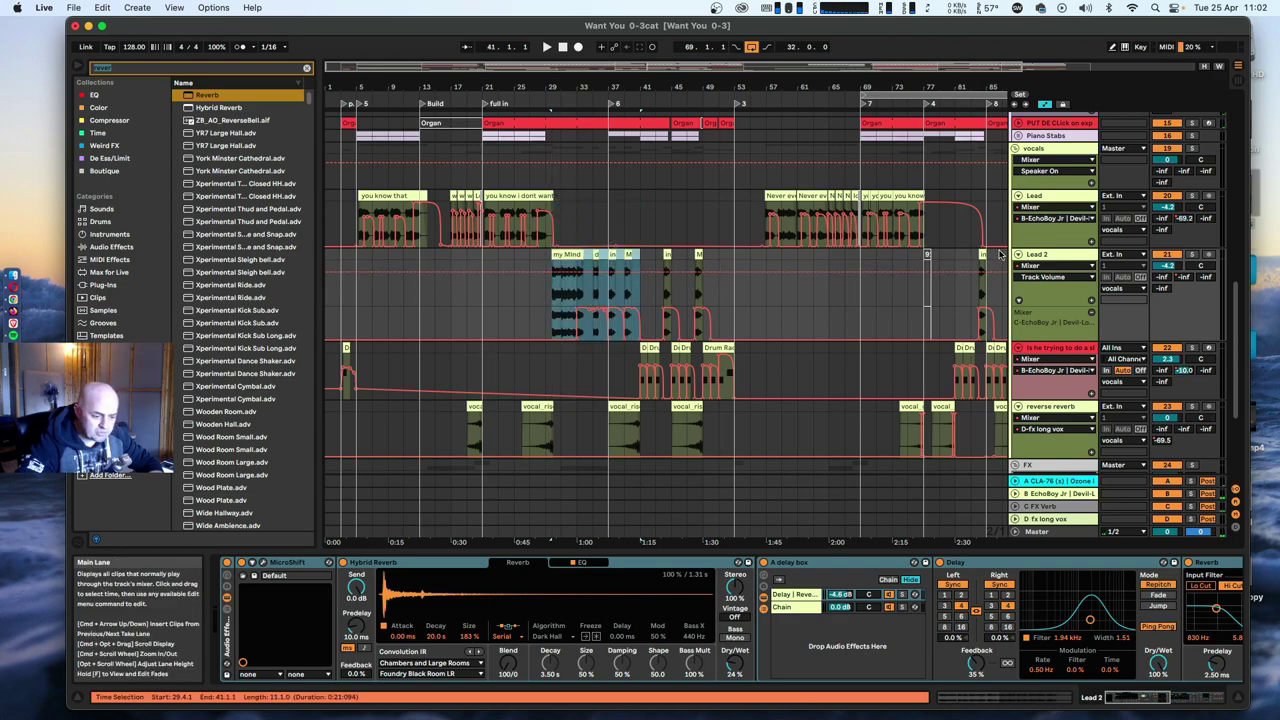
scroll(785, 662, "right", 10)
scroll(785, 662, "left", 10)
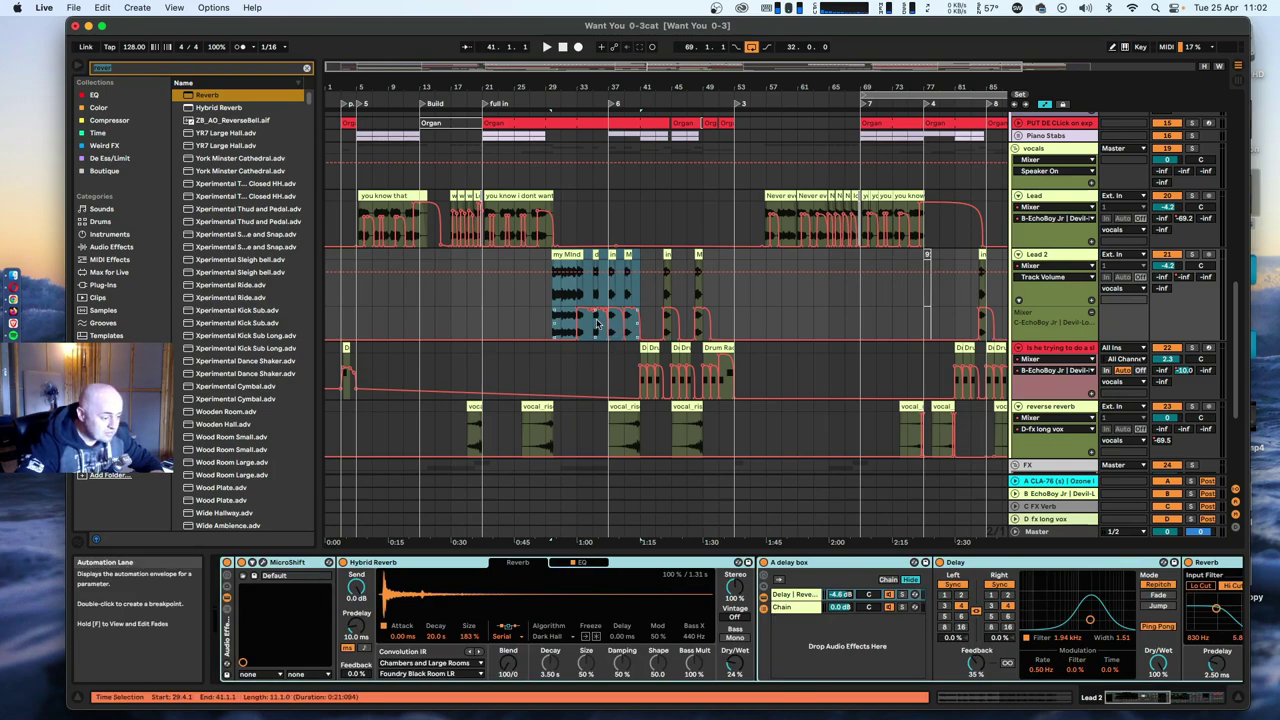
mouse_move(559, 253)
left_mouse_down()
mouse_move(563, 266)
mouse_move(557, 256)
left_mouse_up()
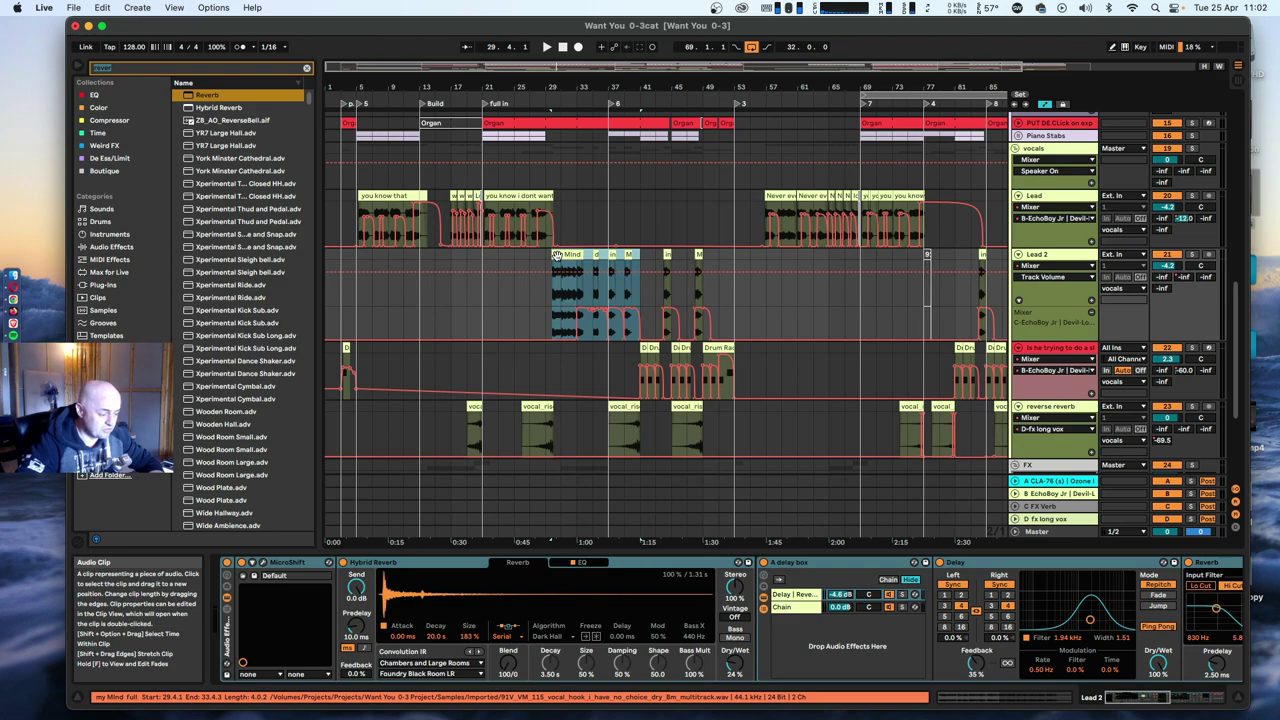
left_click(557, 256)
Show the Lead track's Endless Smile intensity automation, switch that device on and play the arrangement from bar 27.
left_click(1058, 197)
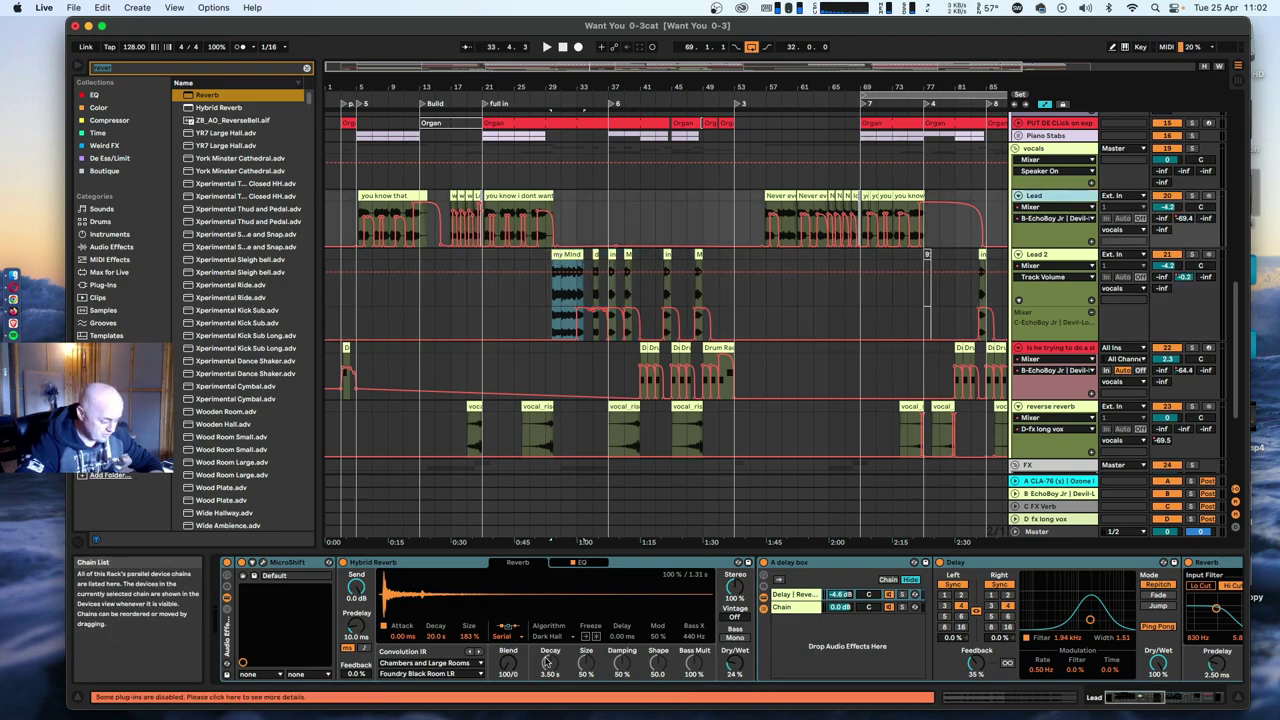
scroll(545, 662, "right", 10)
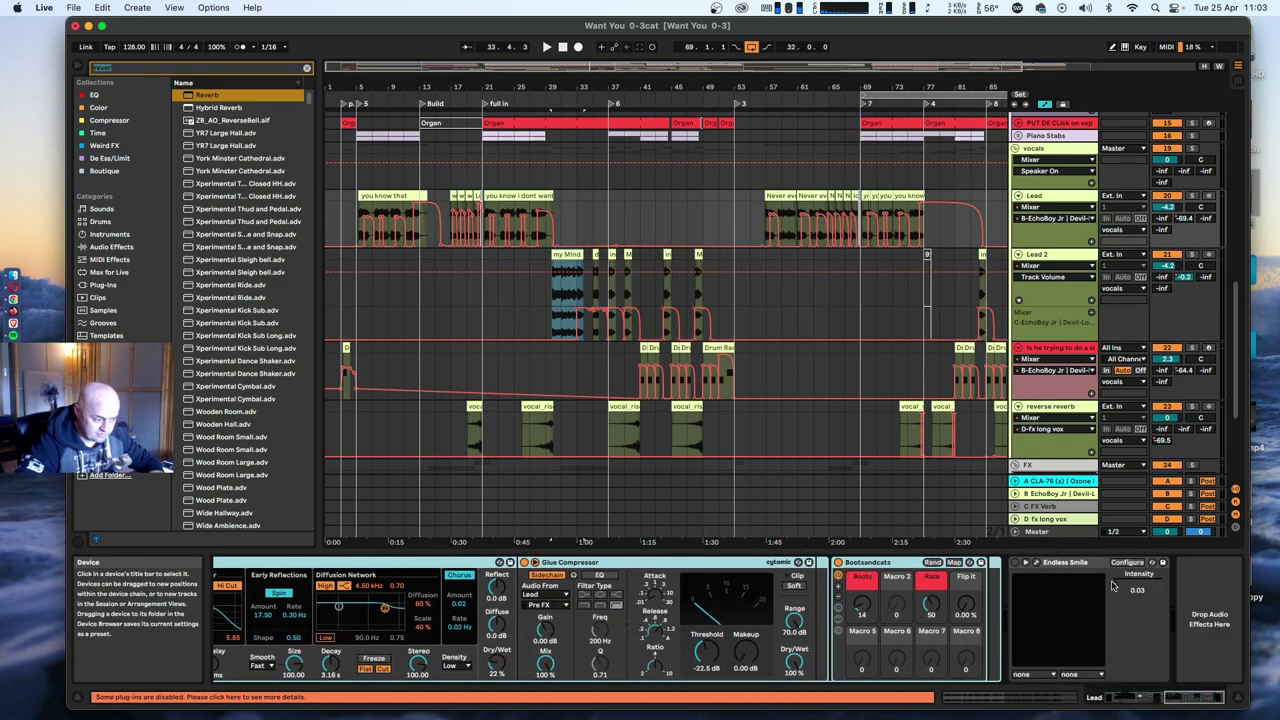
left_click(1113, 586)
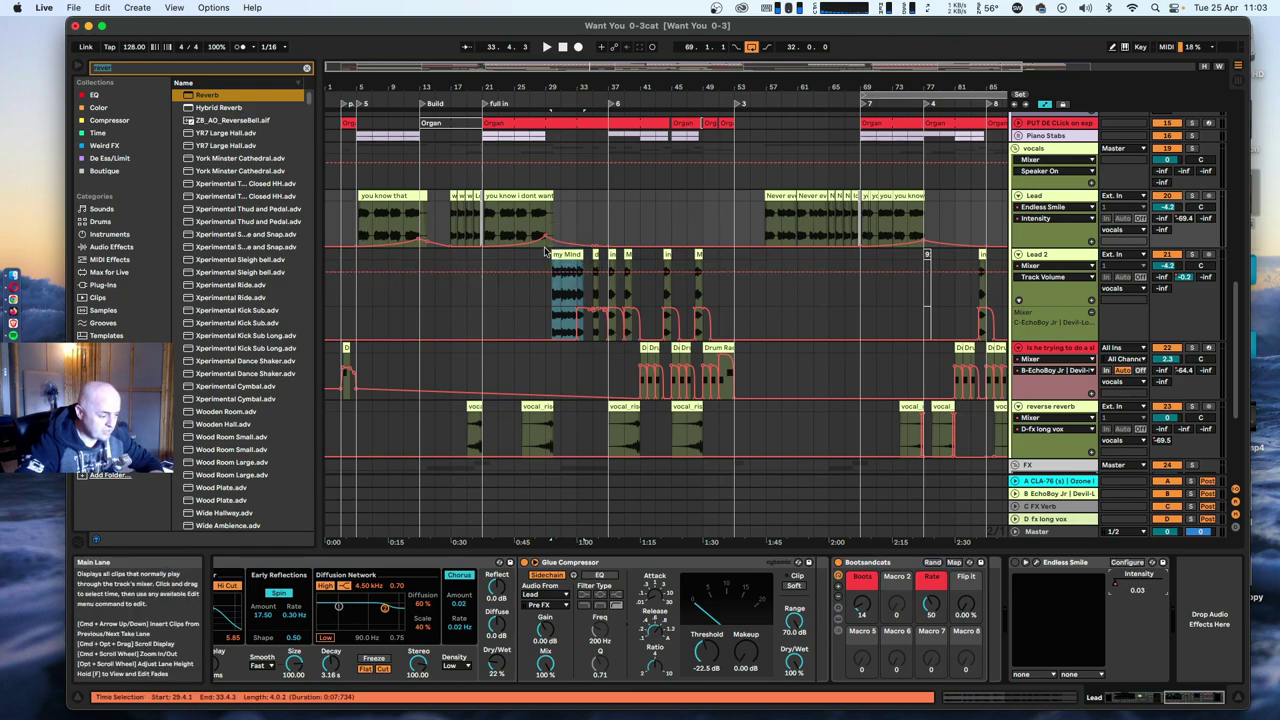
left_click(1015, 562)
left_click(534, 241)
key("space")
scroll(542, 200, "up", 1)
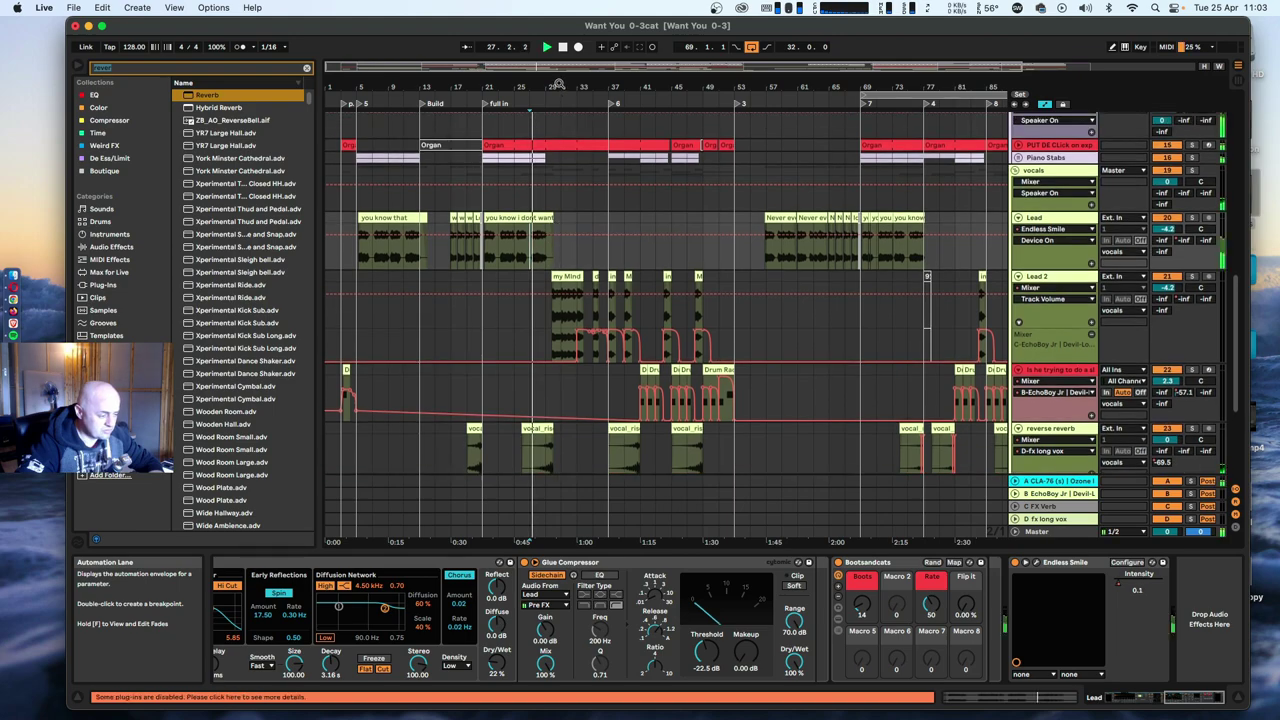
Examine the transition from Lead to Lead 2 around bar 29 and review Lead 2's effects chain.
left_click_drag(548, 87, 543, 150)
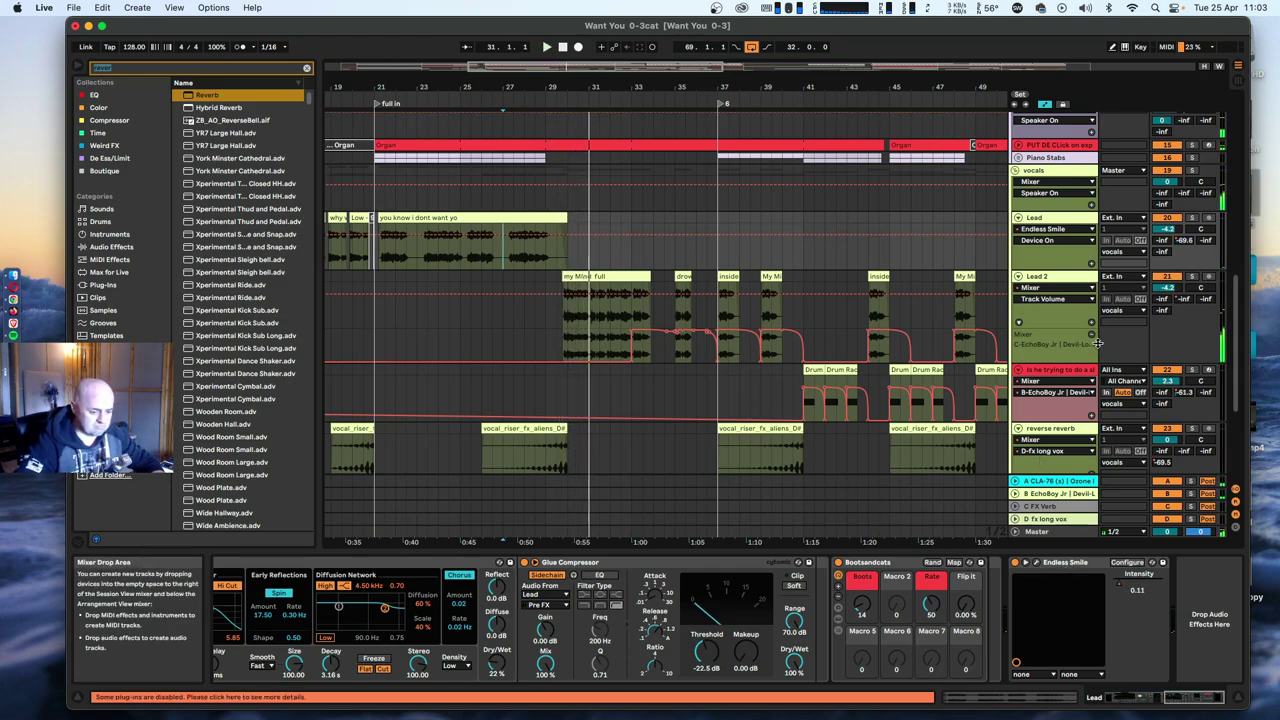
left_click(1050, 277)
scroll(710, 661, "right", 8)
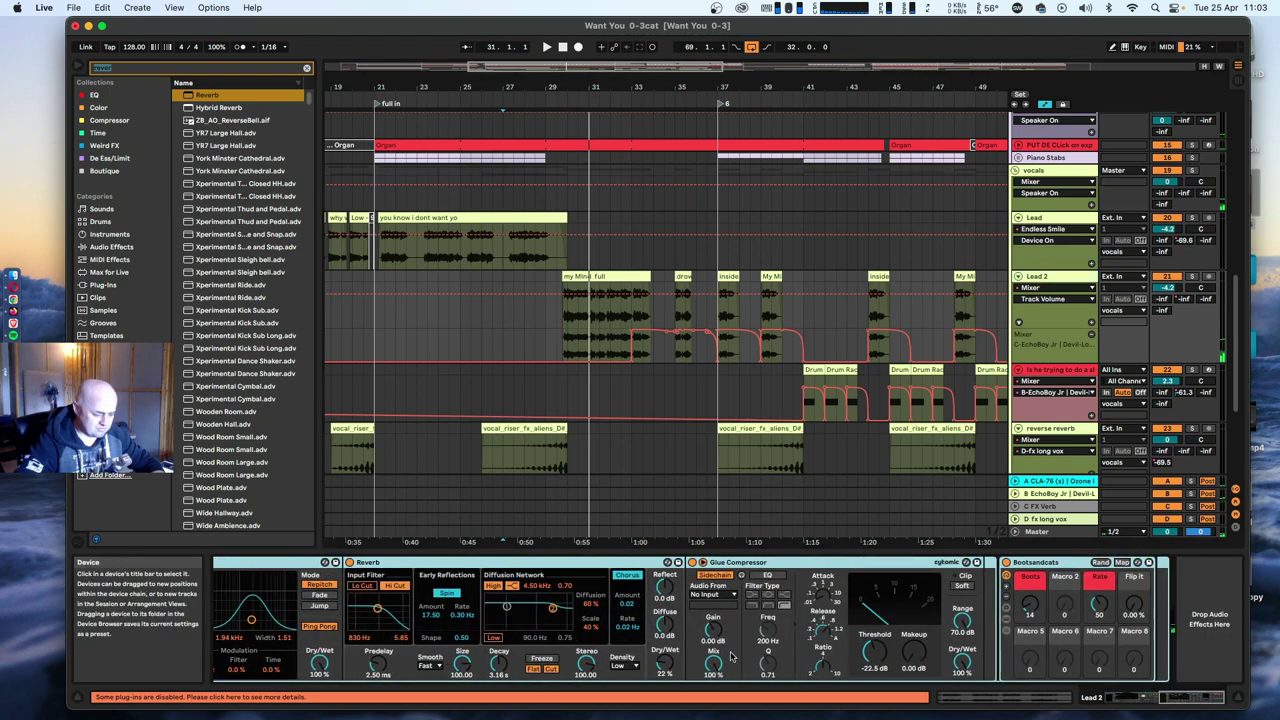
scroll(710, 661, "left", 8)
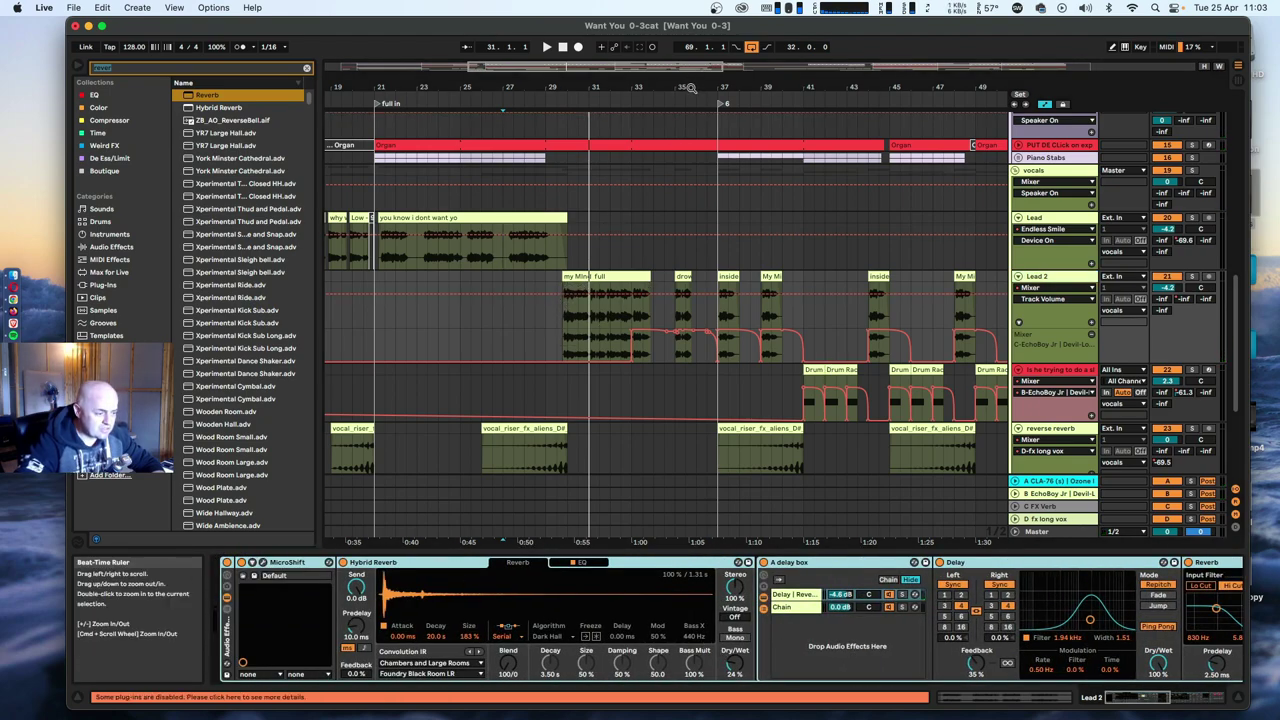
left_click_drag(515, 87, 446, 35)
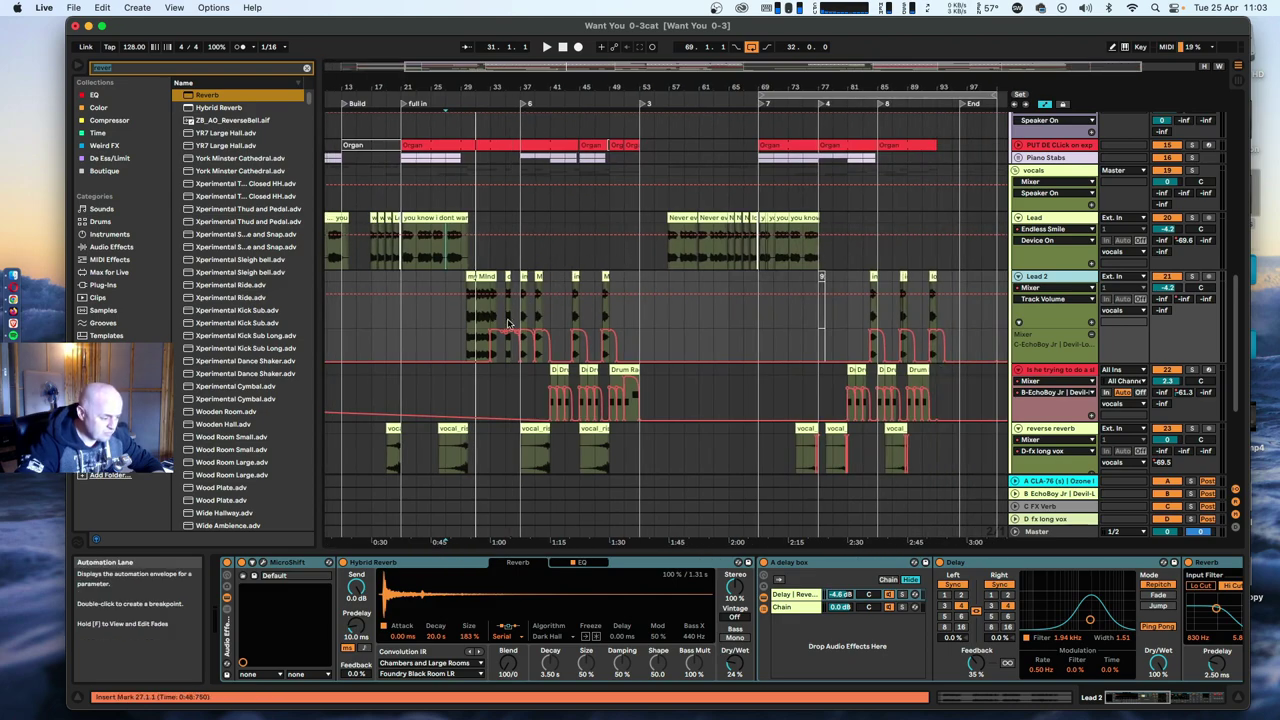
Try moving the Lead 2 vocal clips between bars 29 and 41 up onto the Lead track.
left_click_drag(550, 282, 483, 266)
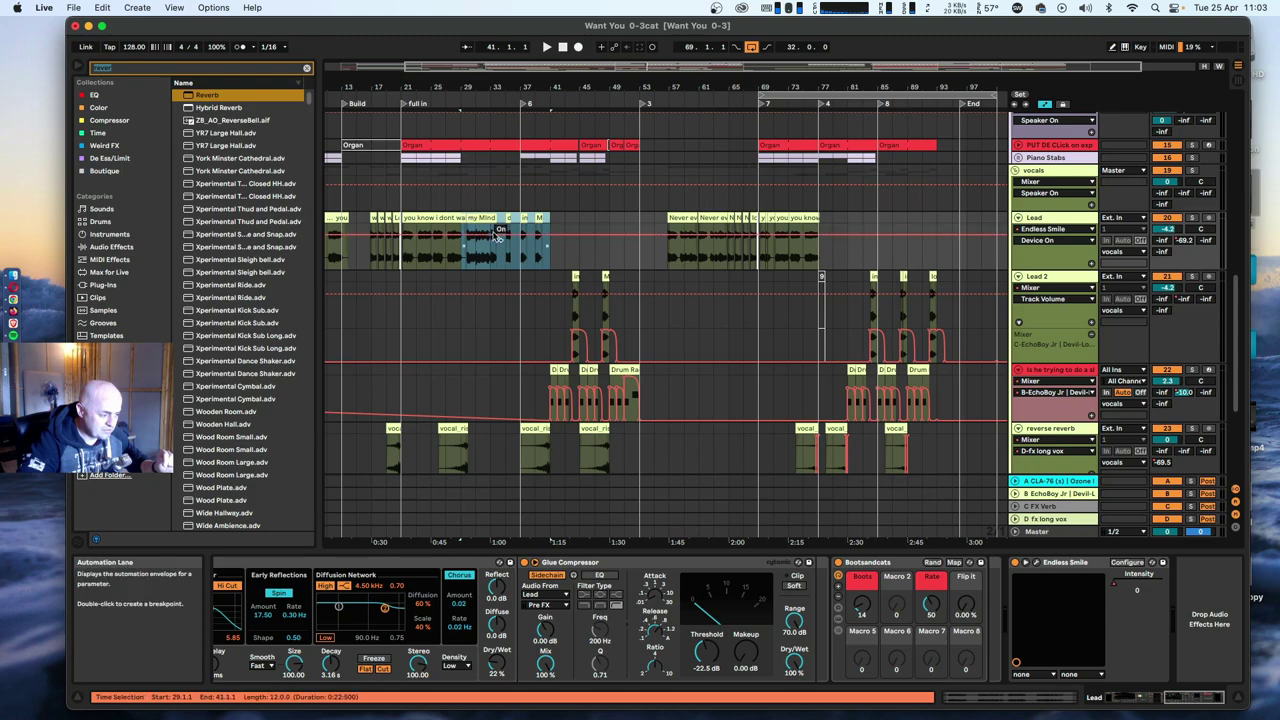
left_click(483, 220)
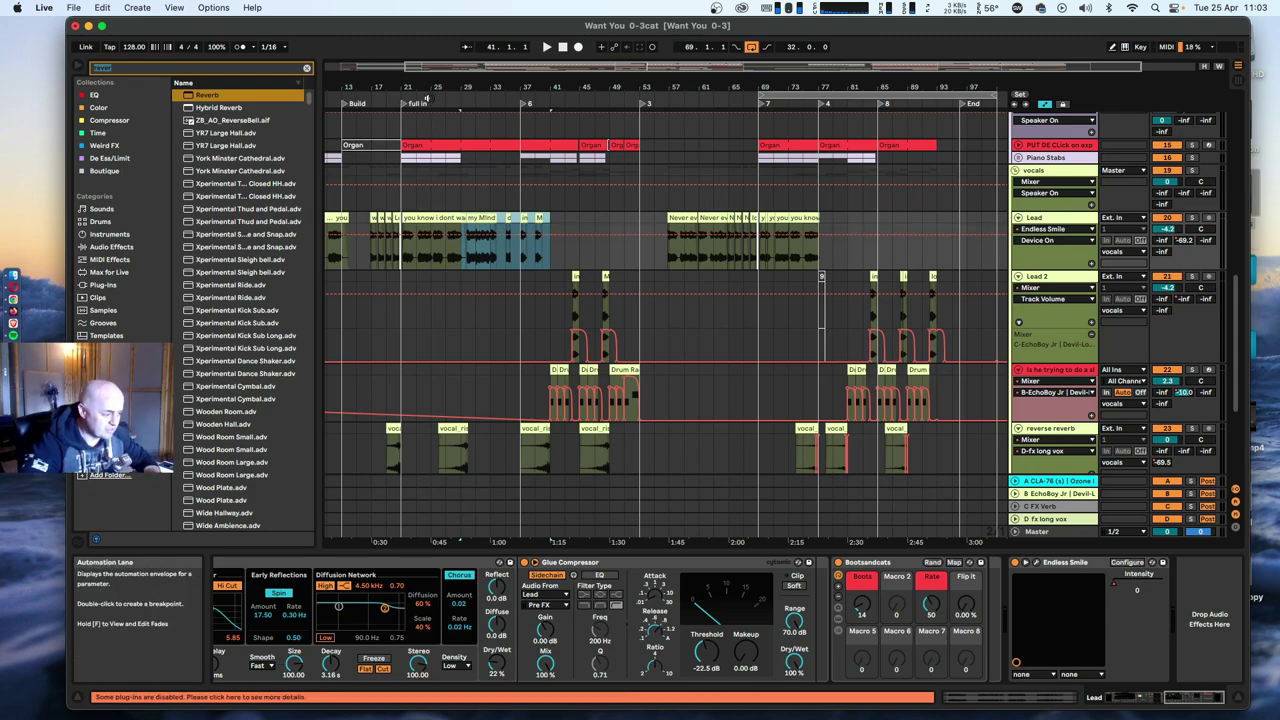
left_click_drag(459, 87, 459, 180)
left_click(485, 262)
left_click(487, 219)
left_click_drag(750, 89, 630, 14)
Show the B-EchoBoy Jr send automation on Lead 2 and Lead, and undo the clip move.
left_click(1184, 300)
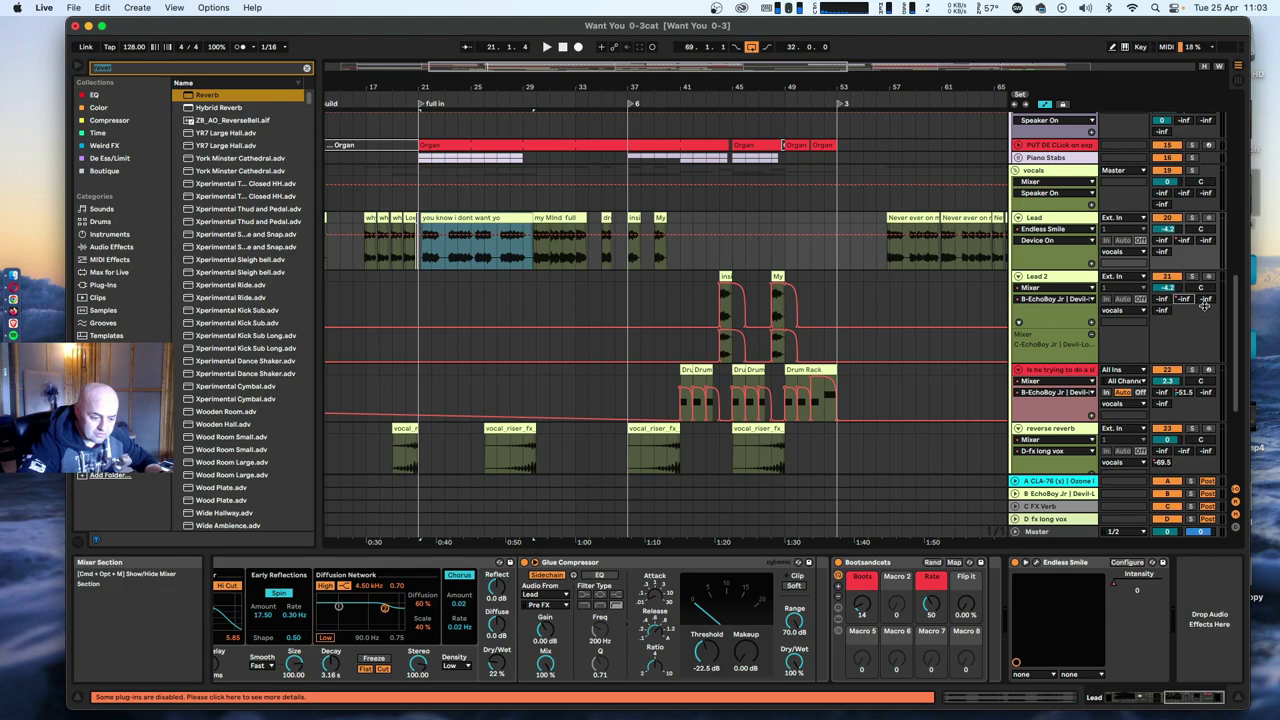
left_click(1186, 240)
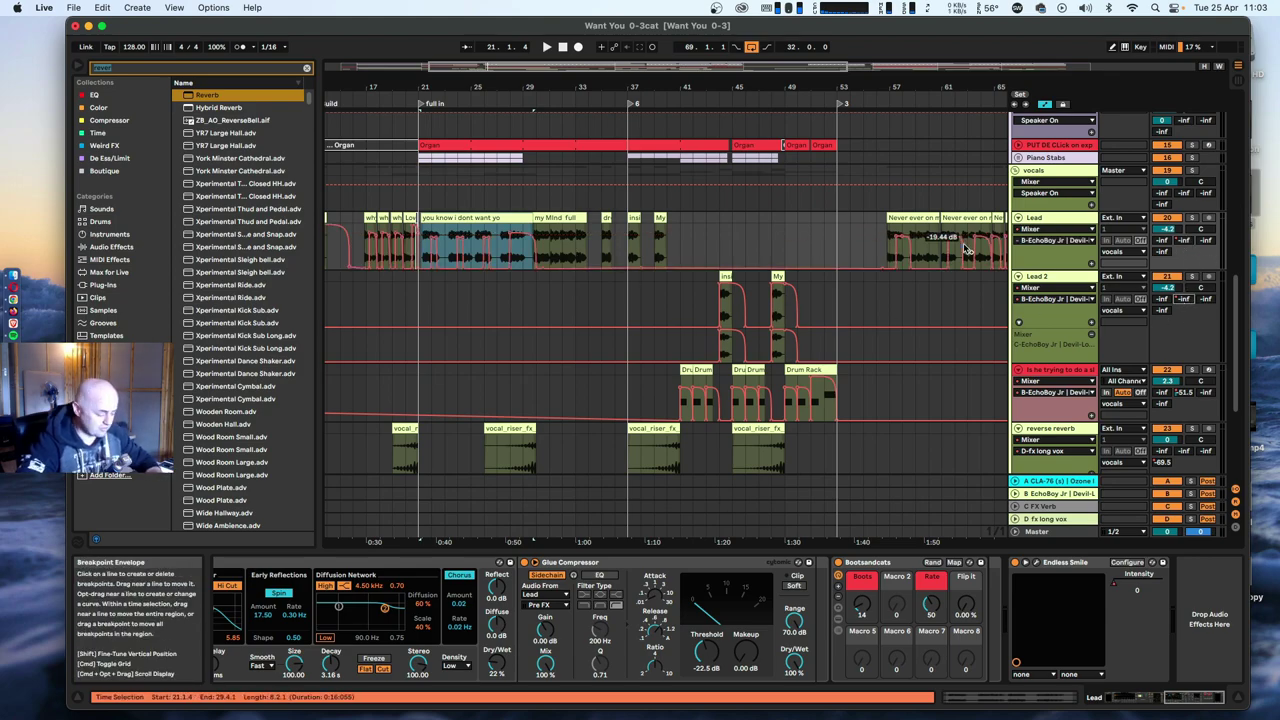
key("super+z")
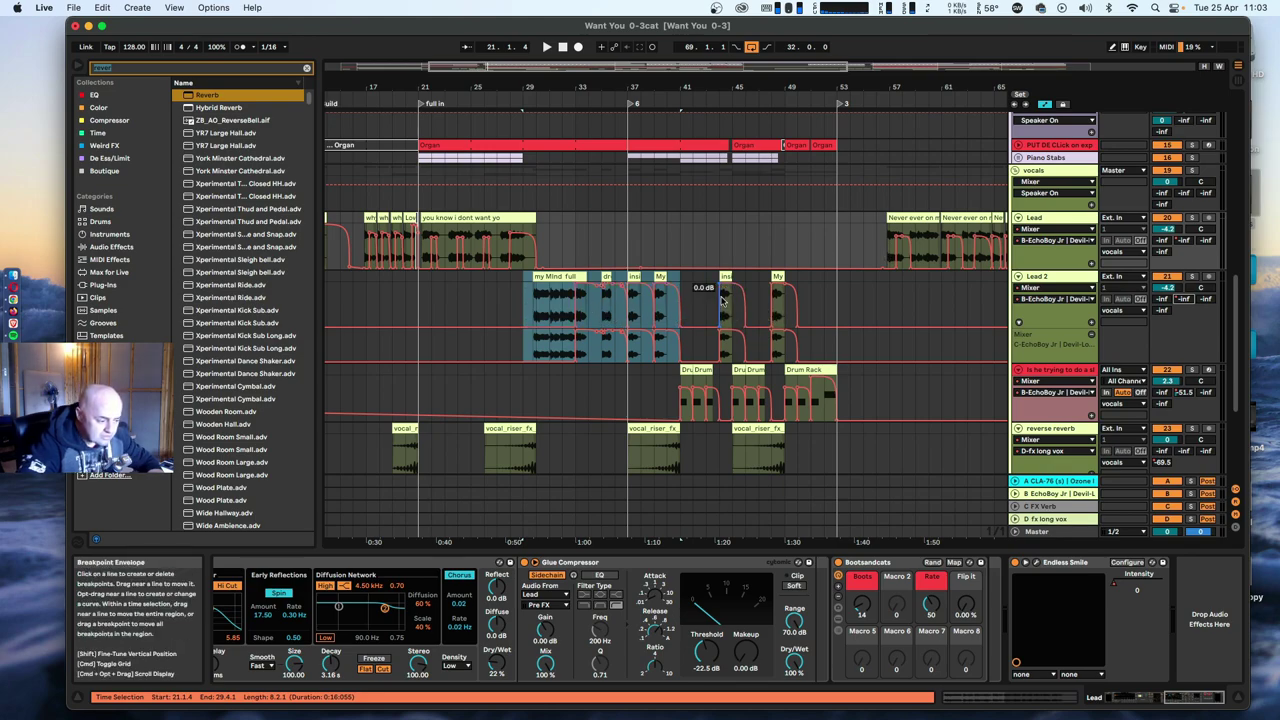
Copy the Lead 2 vocal clips from bars 29 to 41 and paste them onto the Lead track at bar 29.
left_click(685, 279)
left_click_drag(685, 279, 527, 284)
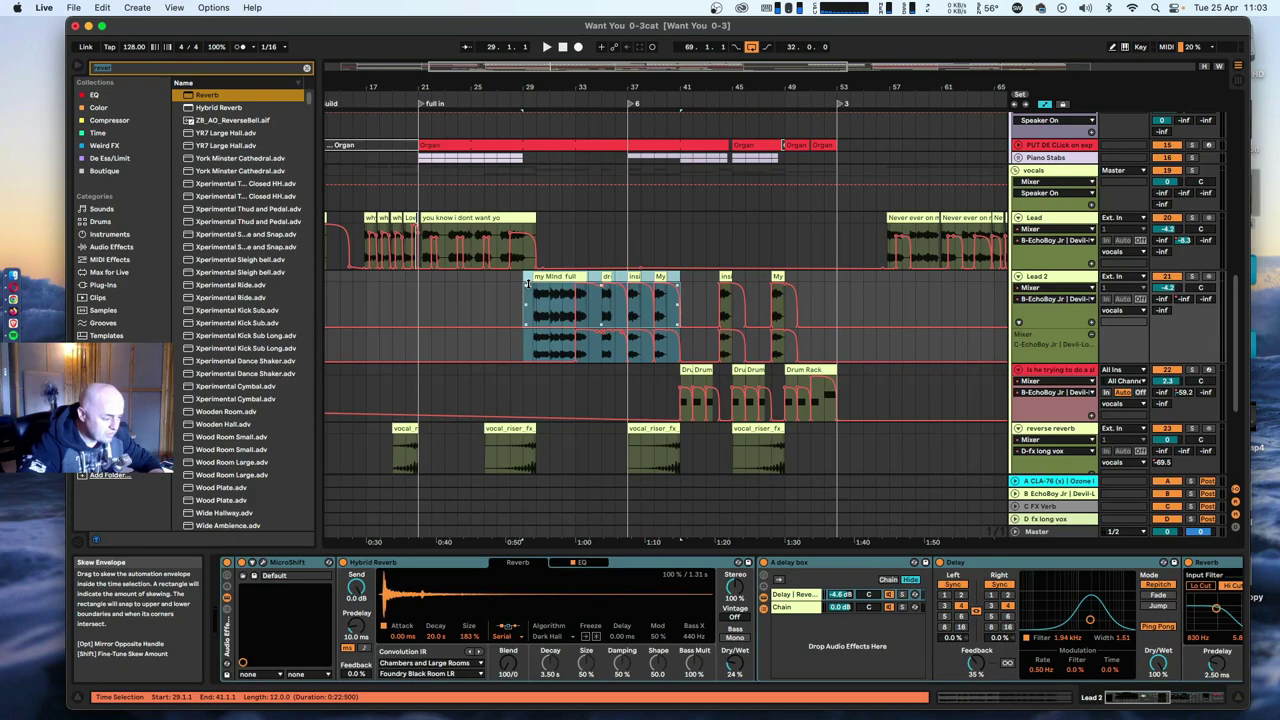
left_click(527, 260)
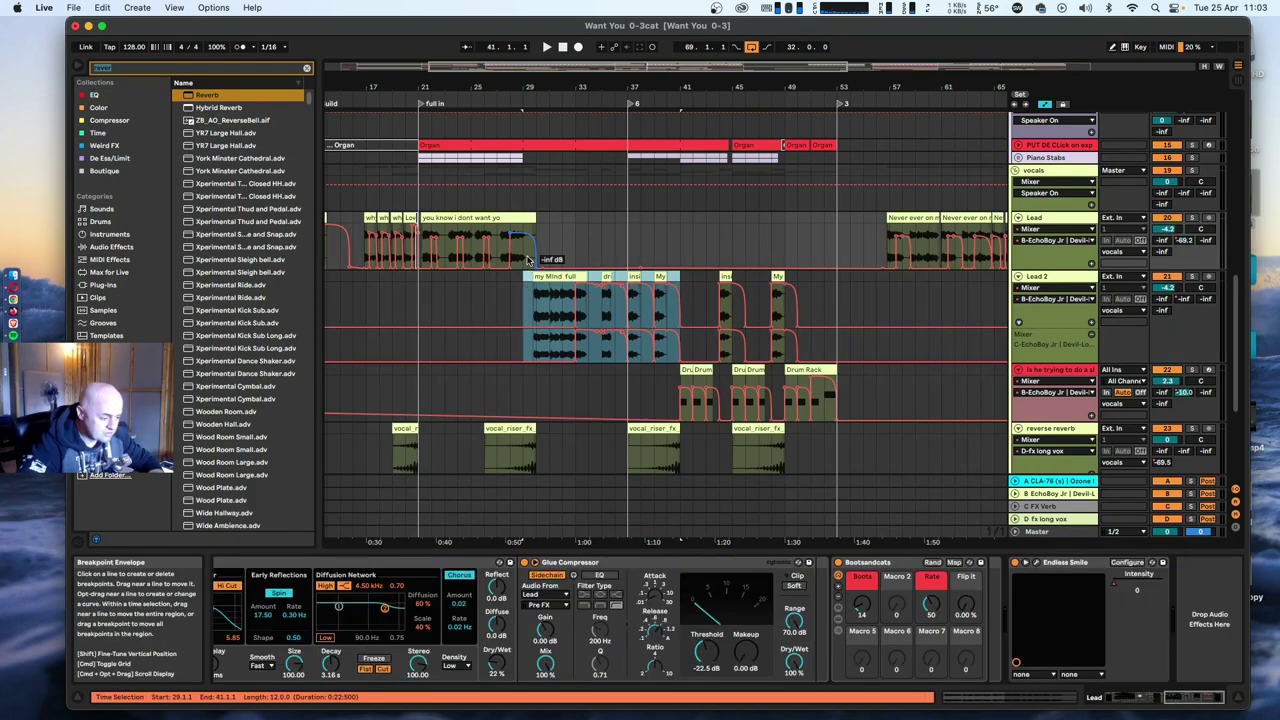
key("super+v")
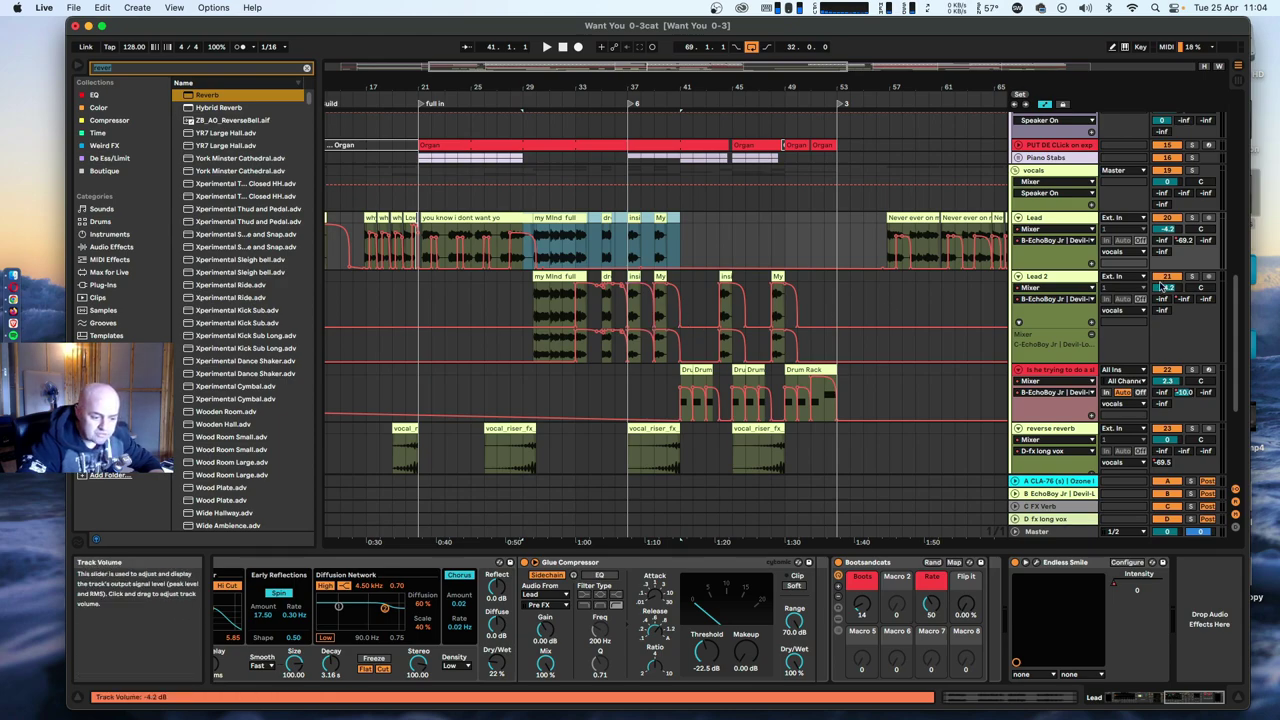
Copy the Lead 2 send automation for bars 29 to 42 onto the Lead track's B-EchoBoy Jr send and check it from bar 33.
left_click_drag(529, 352, 672, 352)
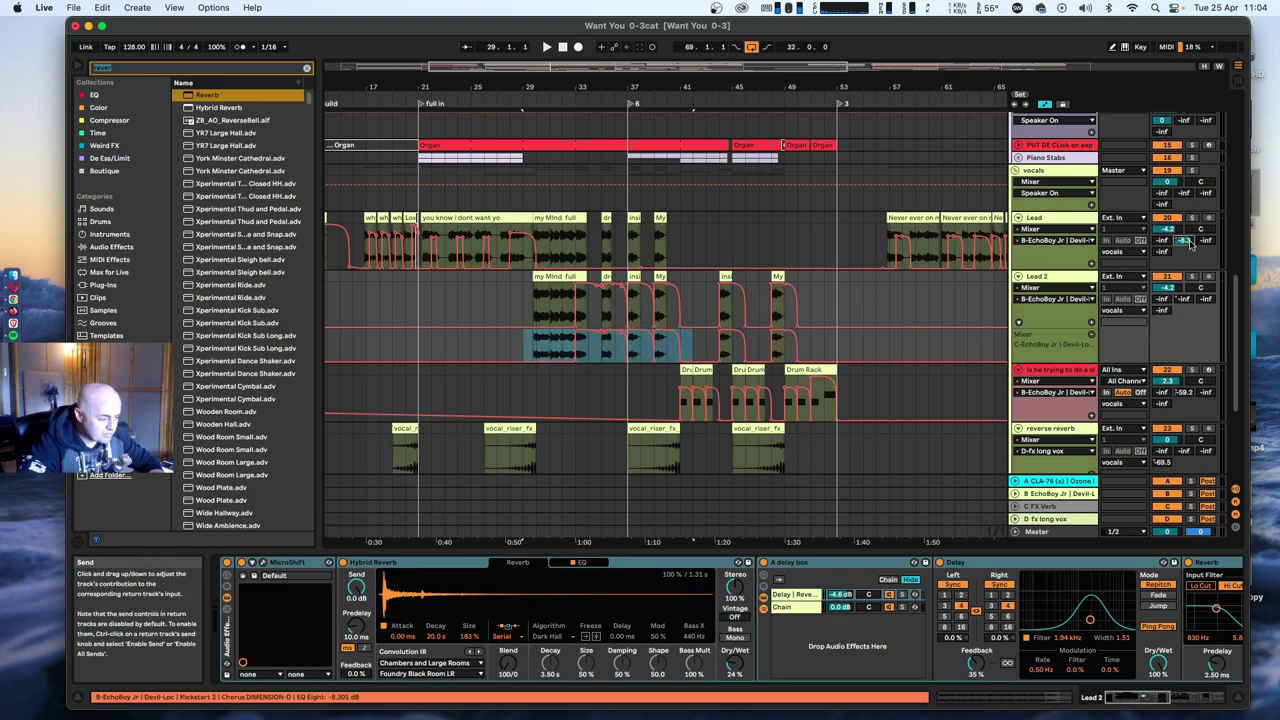
key("Up")
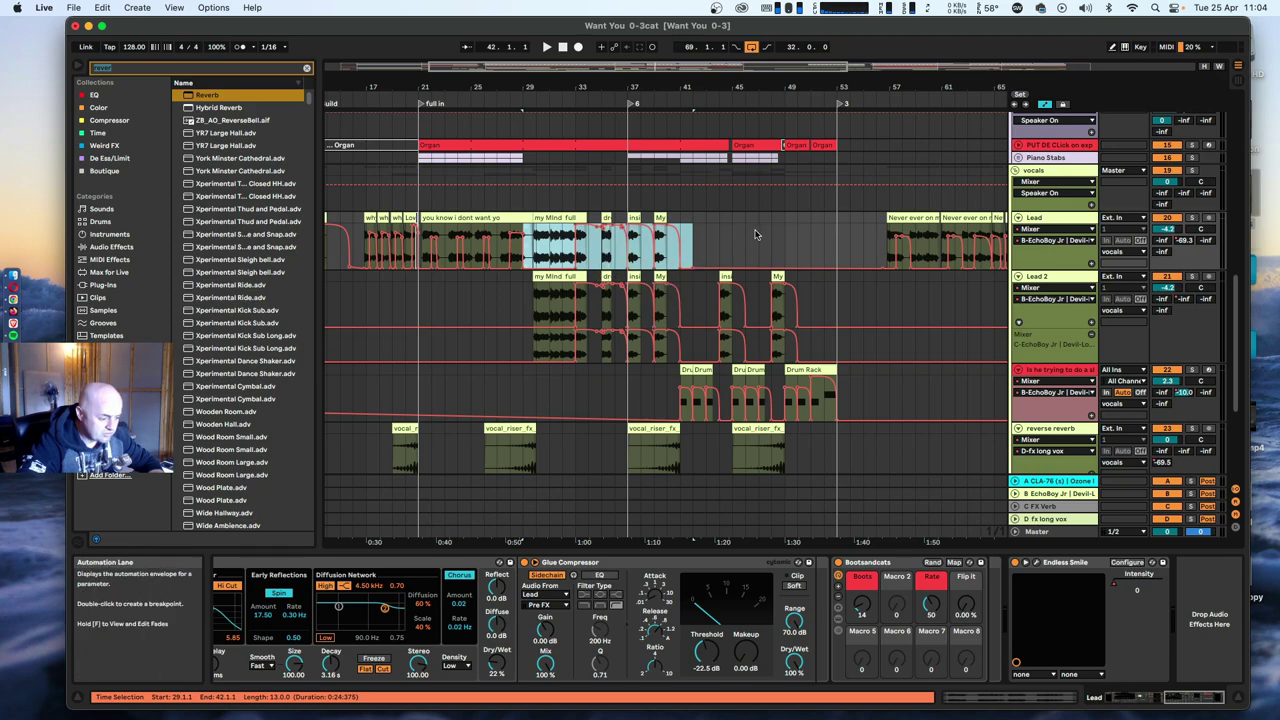
left_click(533, 250)
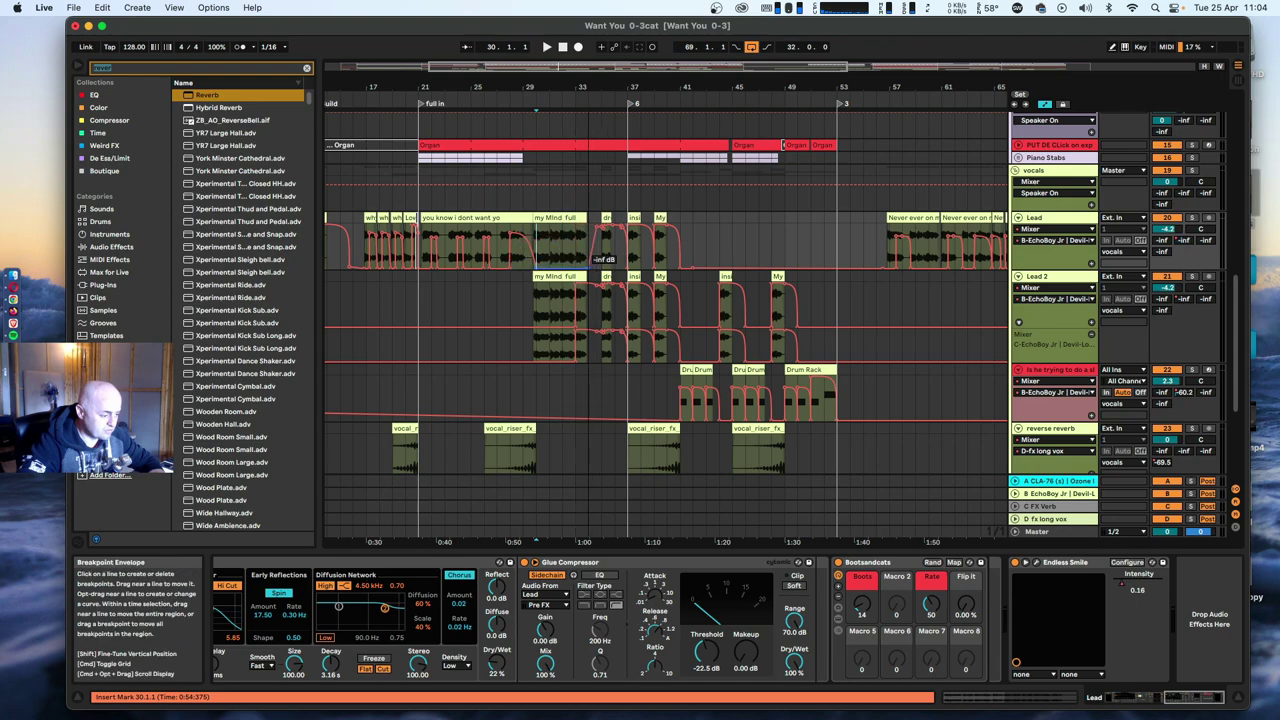
left_click(577, 255)
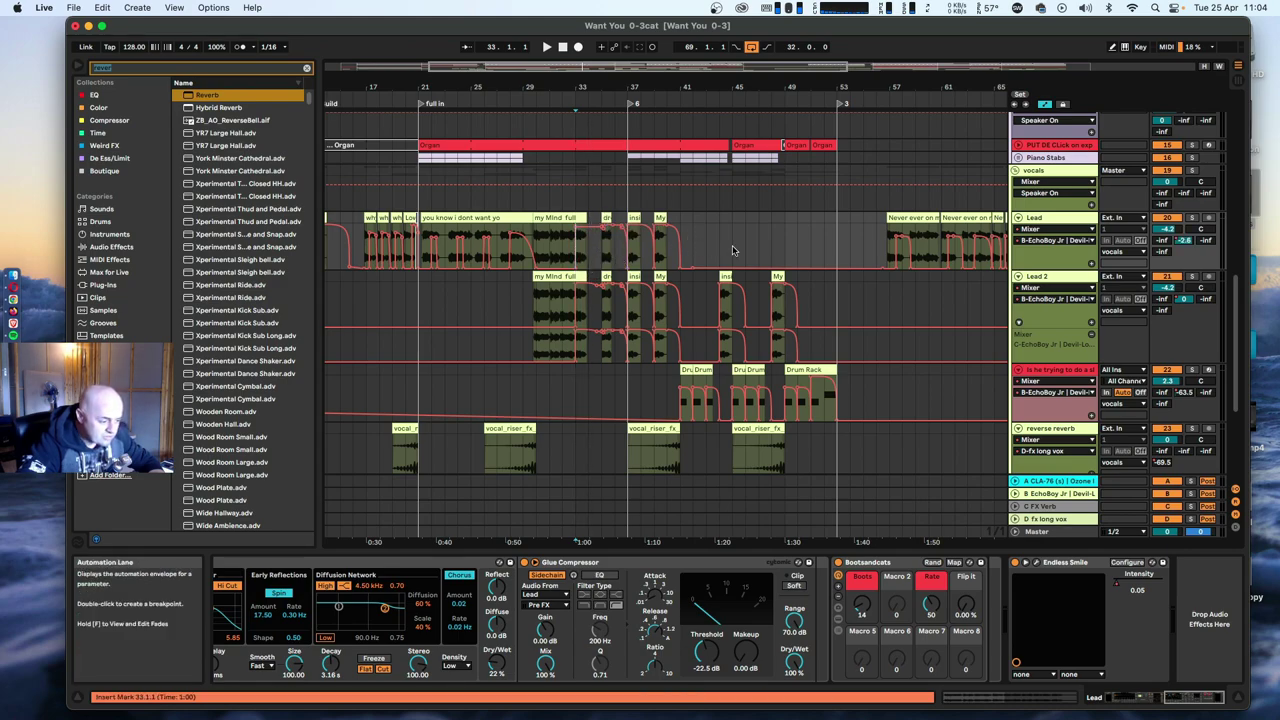
Delete the duplicated vocal section from the Lead 2 track between bars 25 and 41.
left_click_drag(791, 85, 791, 50)
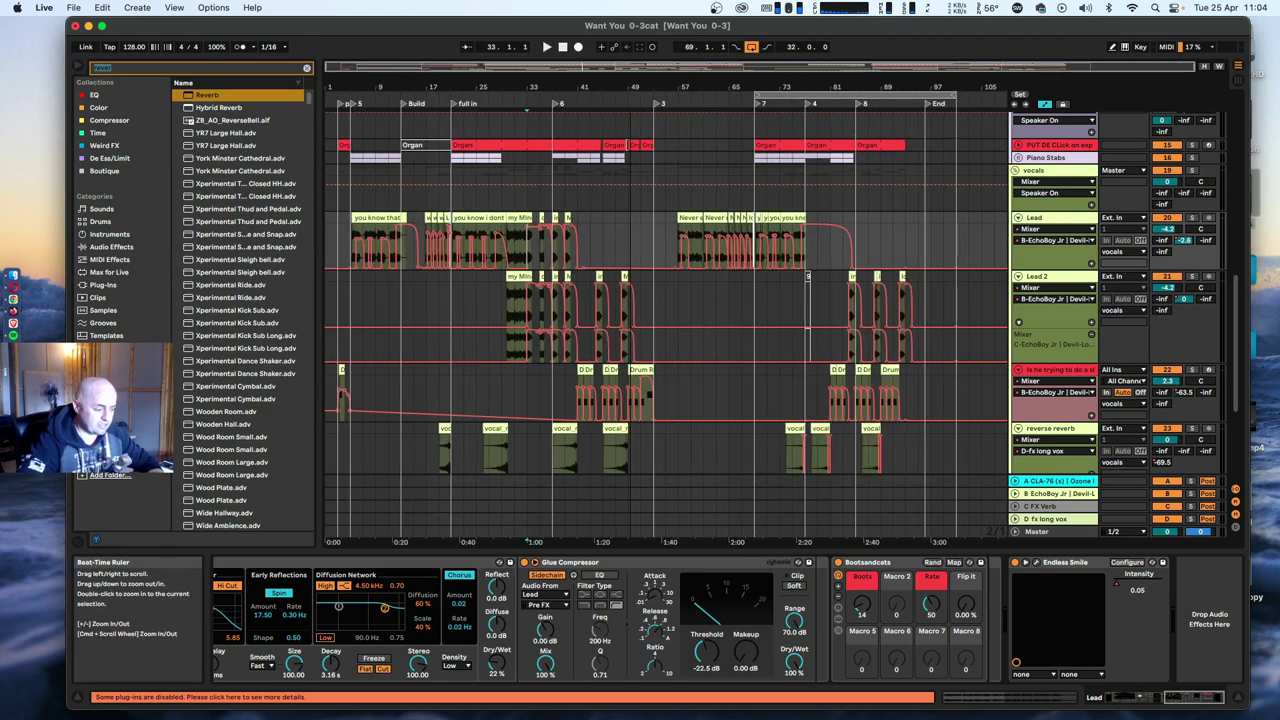
left_click_drag(495, 279, 577, 290)
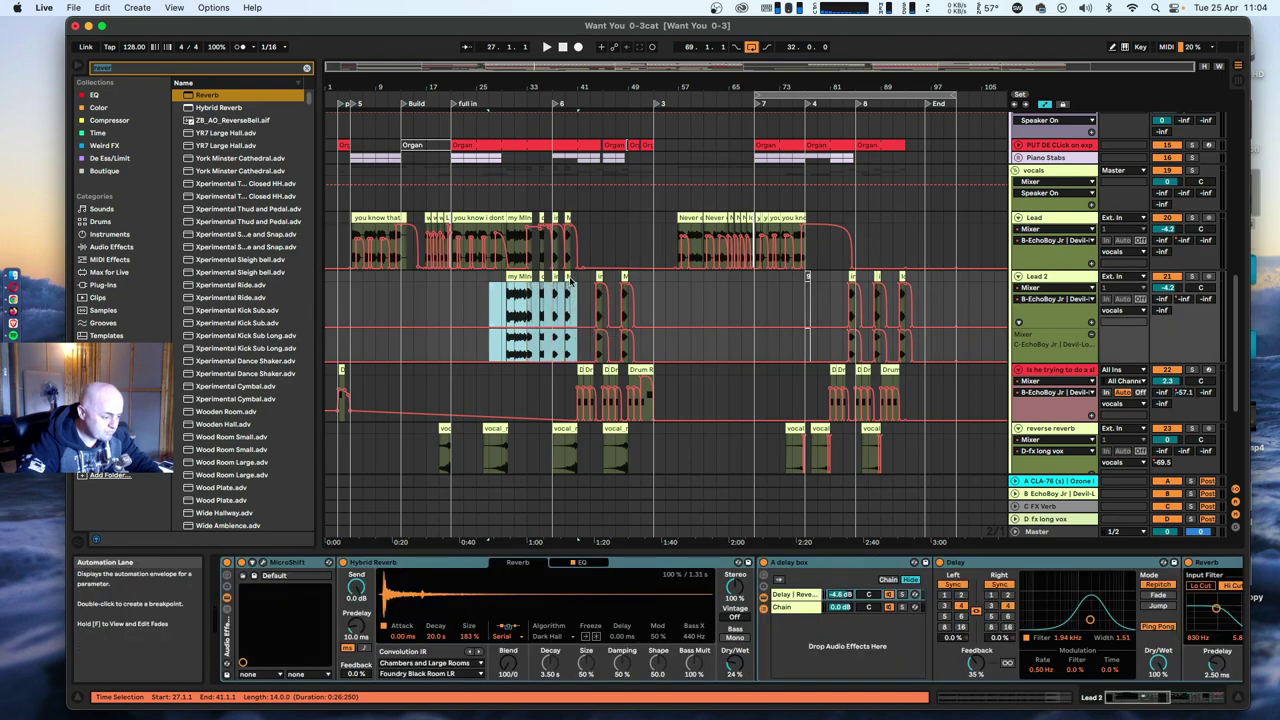
left_click(577, 281)
left_click_drag(576, 281, 476, 320)
scroll(775, 317, "down", 1)
scroll(775, 317, "down", 1)
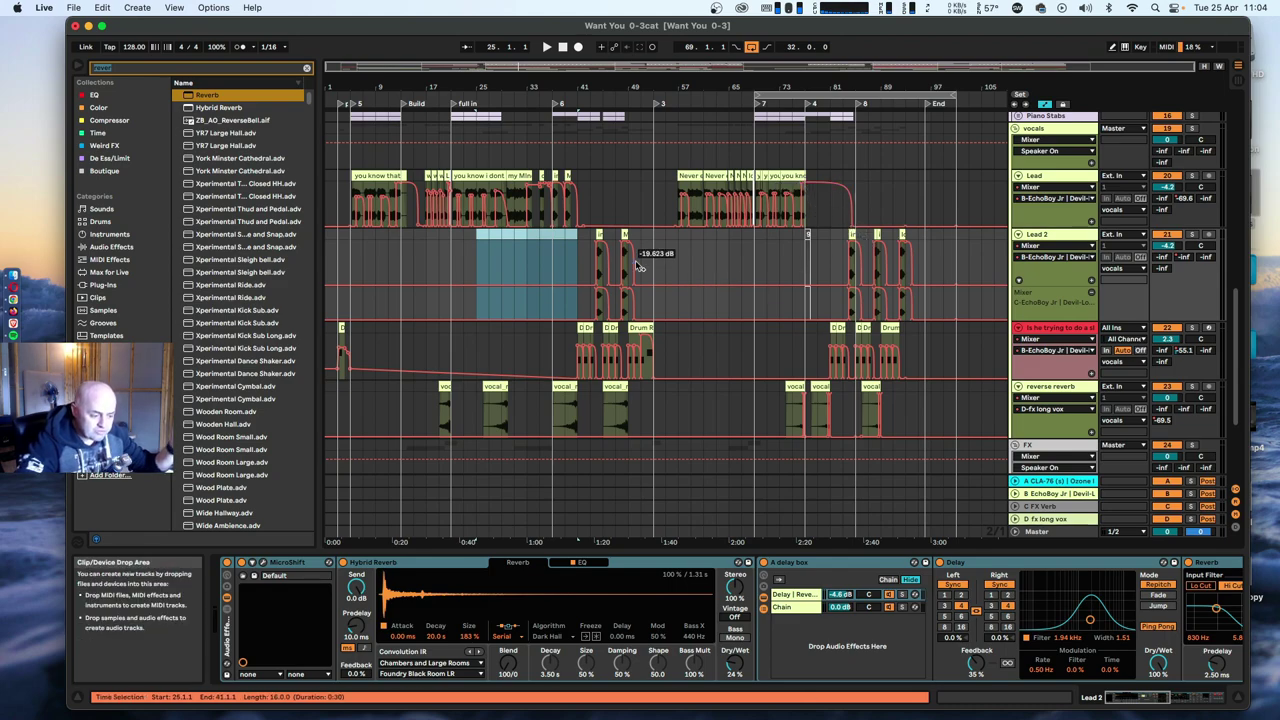
Group the Lead 2 track with the red slapback question track and name the group "Do something..?".
left_click(1052, 320)
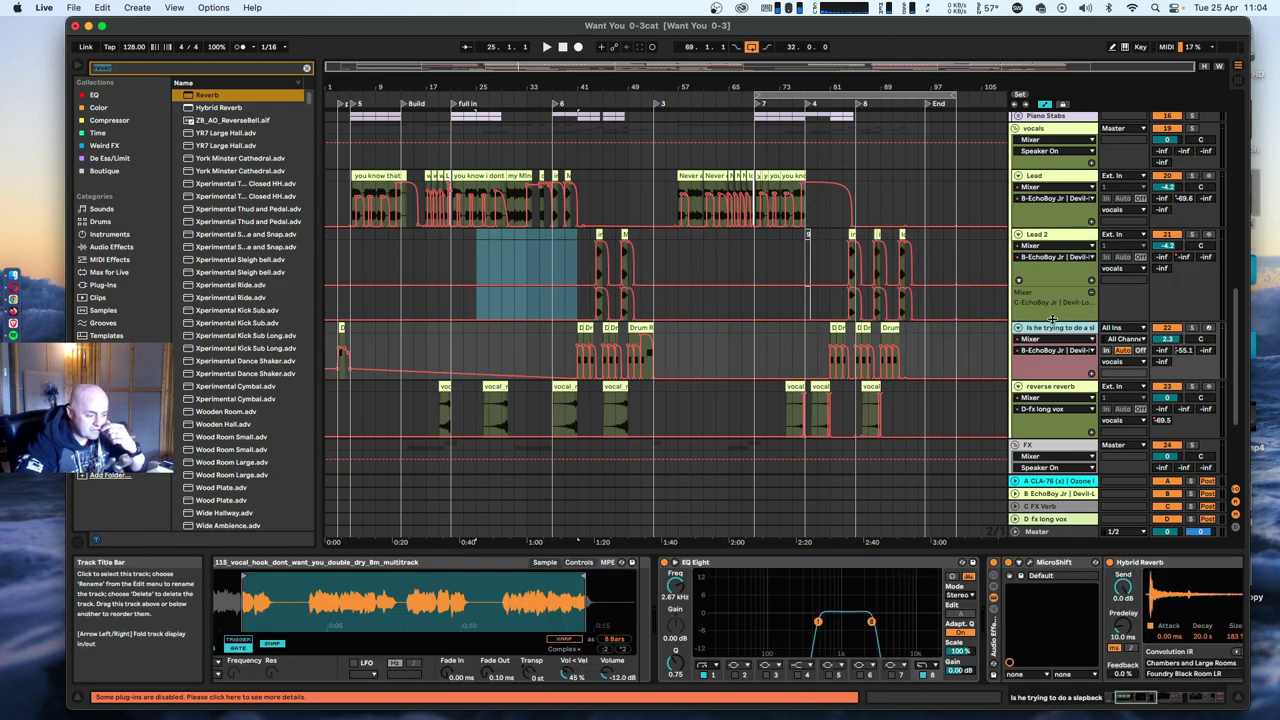
left_click(1020, 236)
left_click(1031, 328)
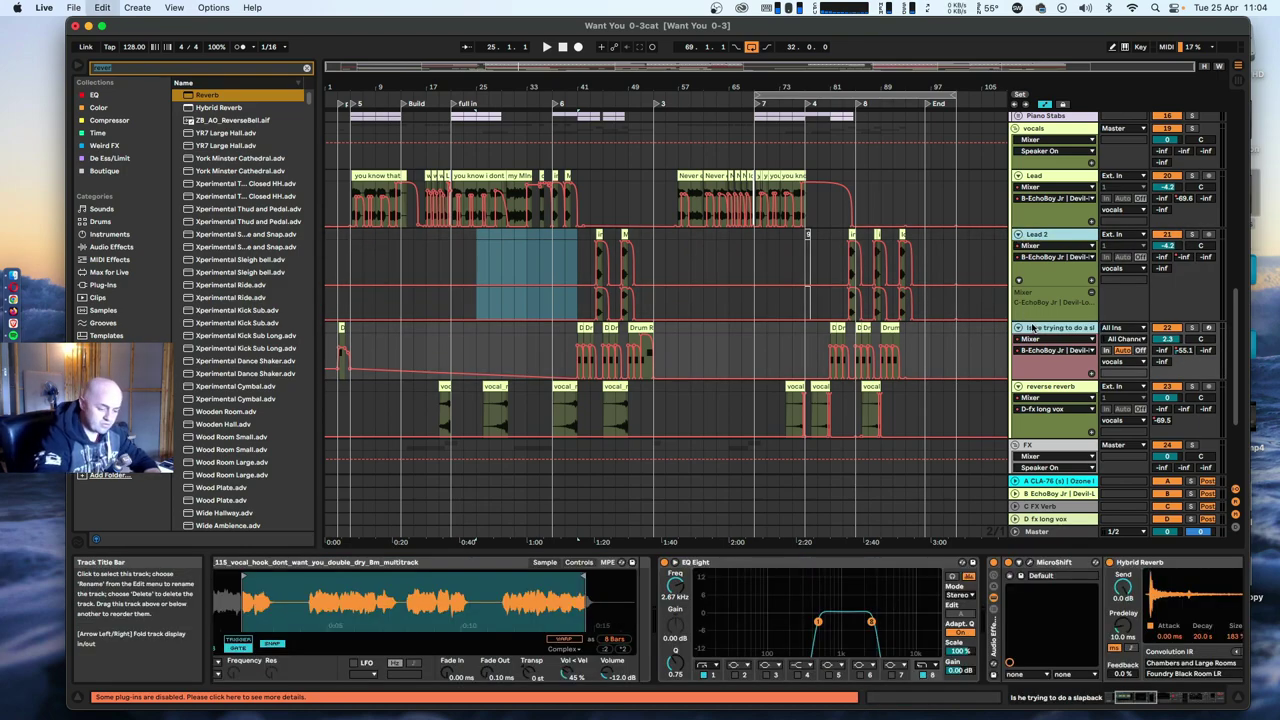
key("super+g")
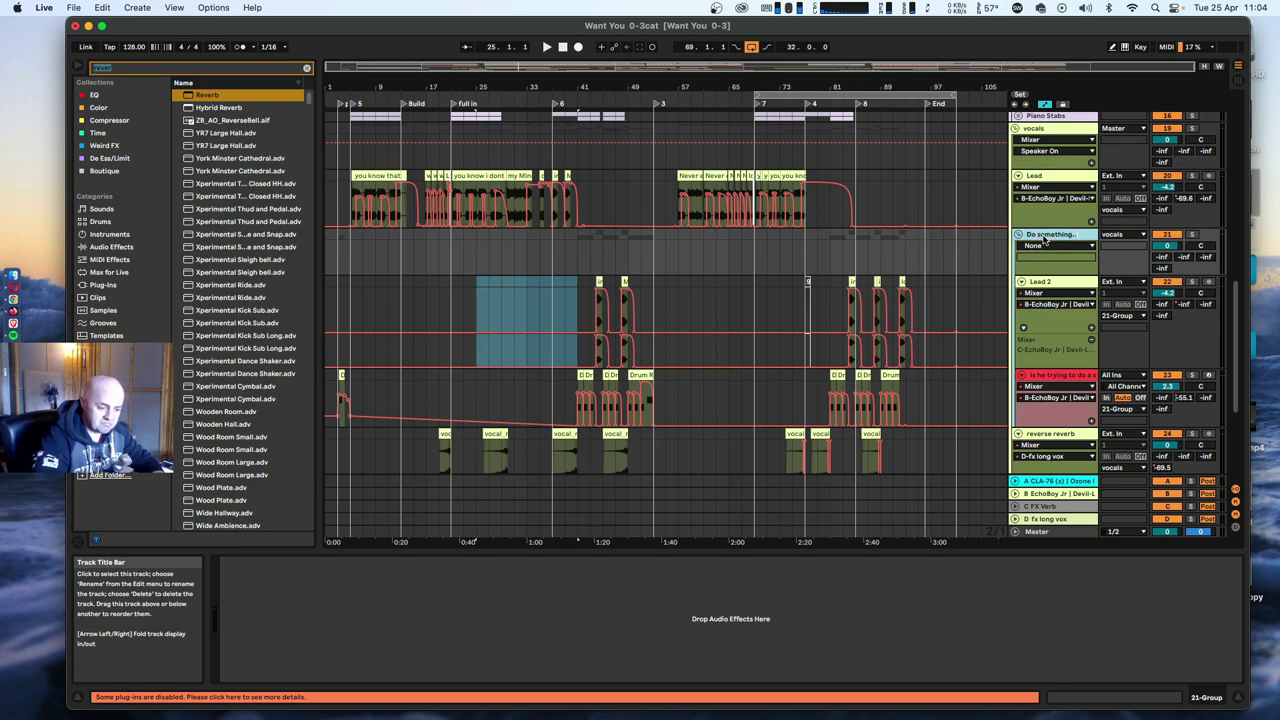
Colour the "Do something..?" group red and try to assign its colour to the grouped tracks and clips.
right_click(1045, 240)
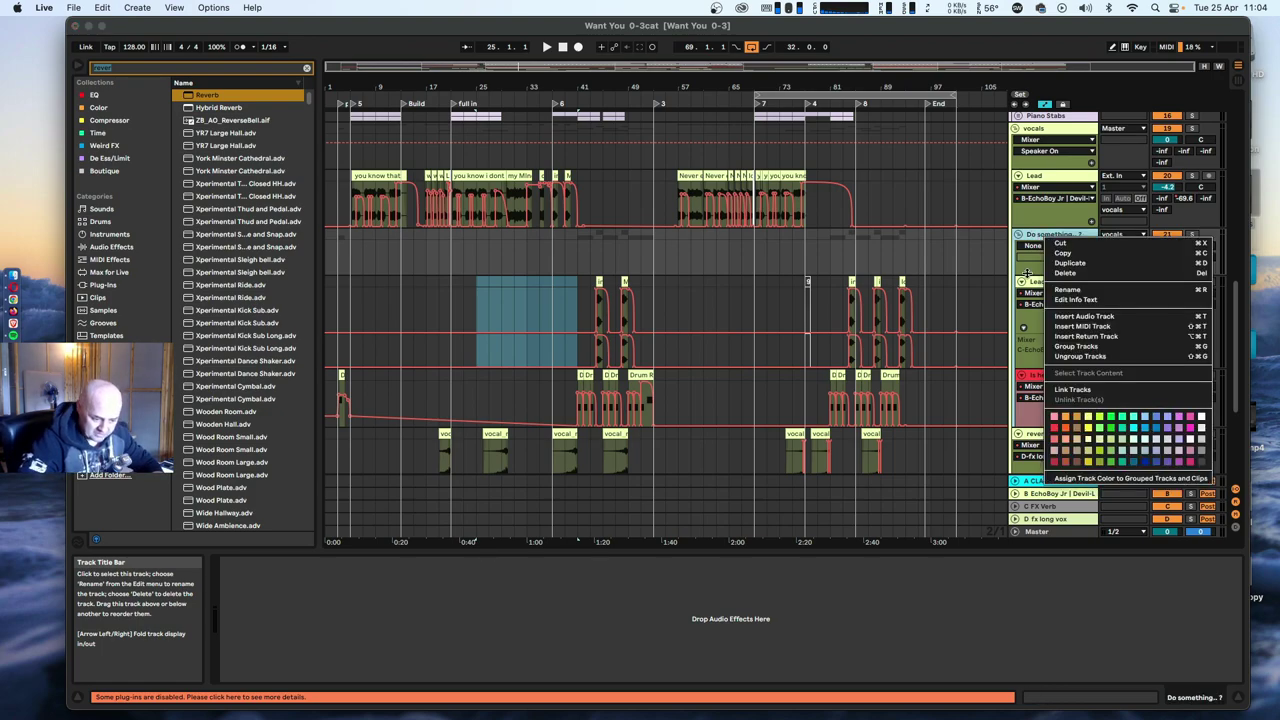
left_click(1061, 433)
right_click(1042, 233)
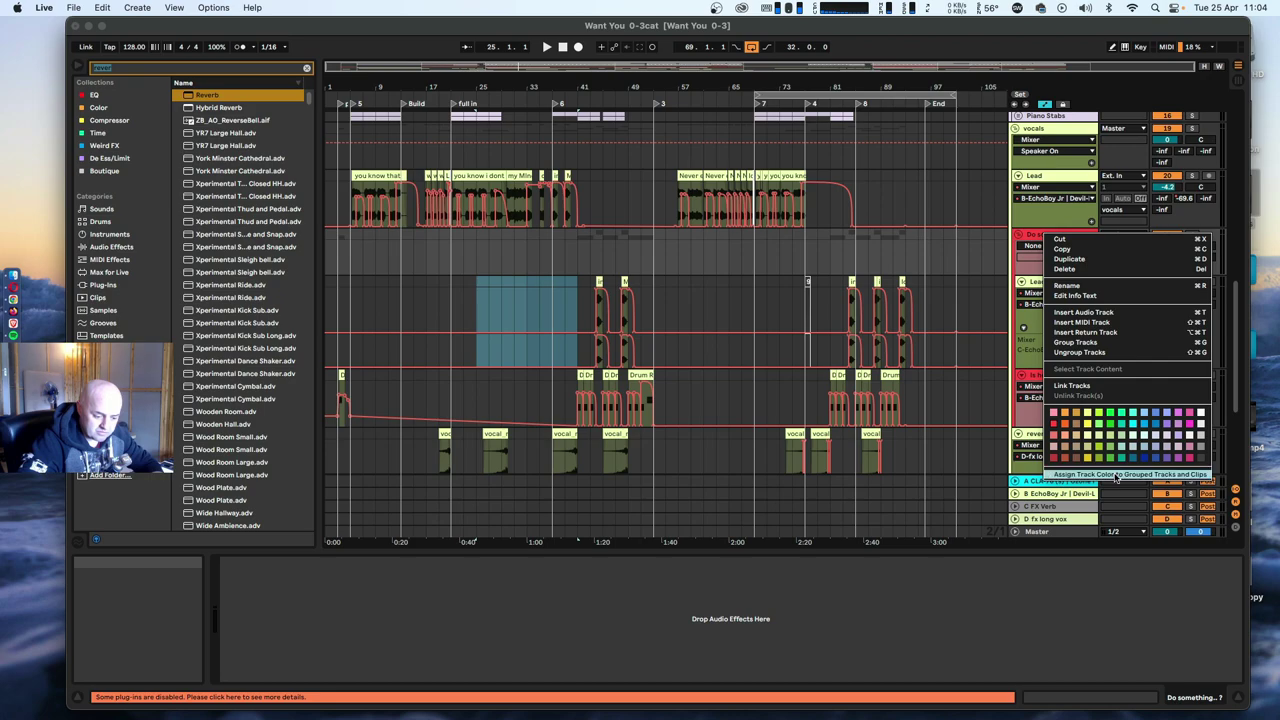
left_click(1112, 475)
Rename the two tracks inside the "Do something..?" group "Quest" and "Answer".
left_click(1046, 284)
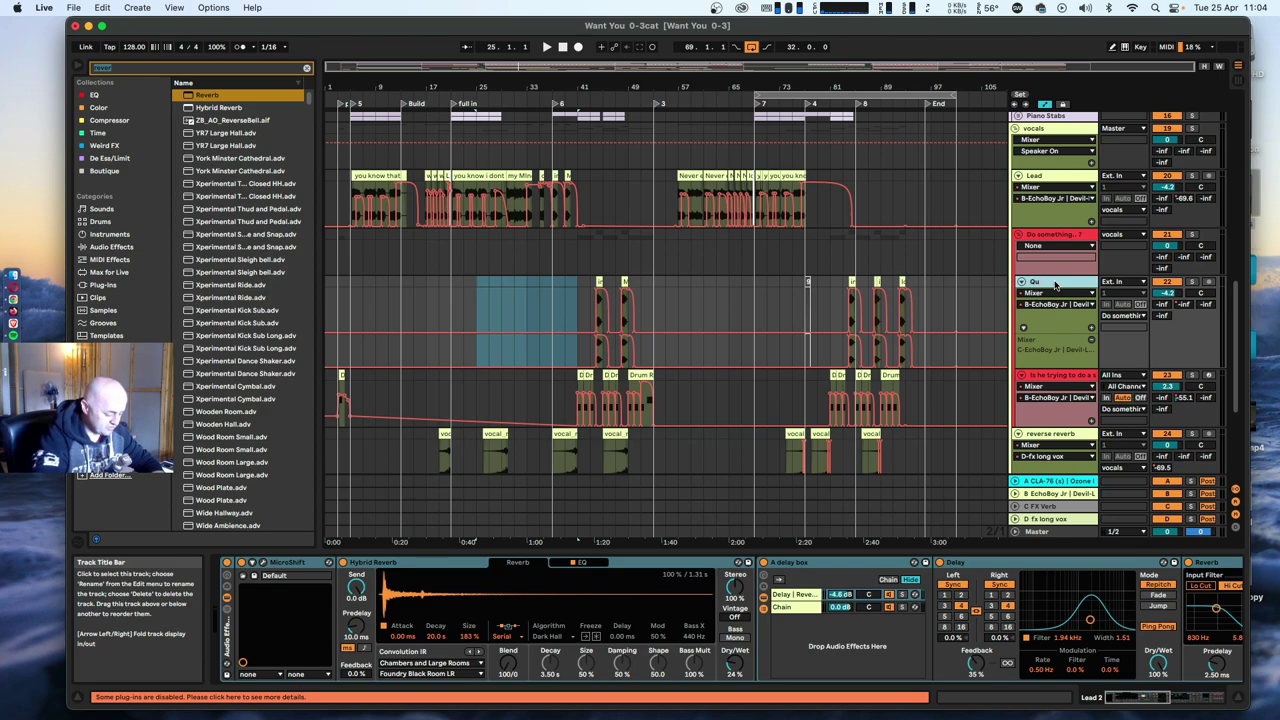
left_click(1047, 376)
key("super+r")
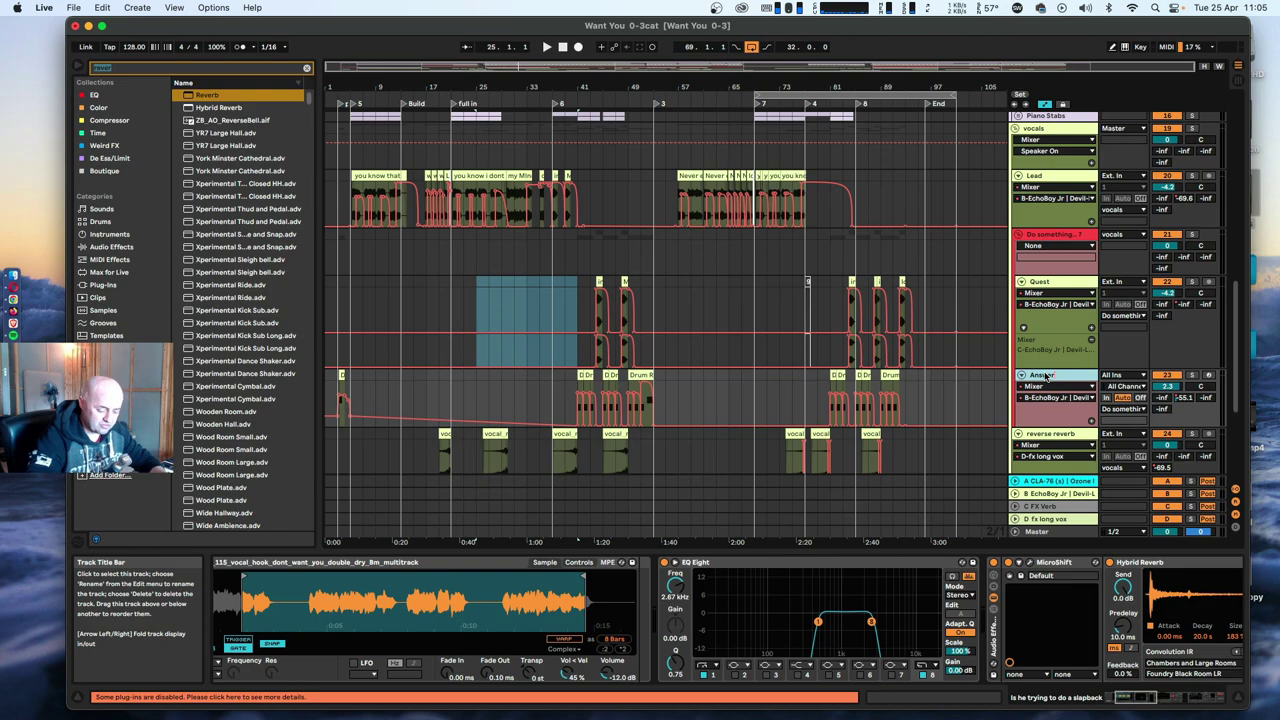
Assign the "Do something..?" group's red colour to its grouped tracks and clips, and fold the group.
right_click(1068, 236)
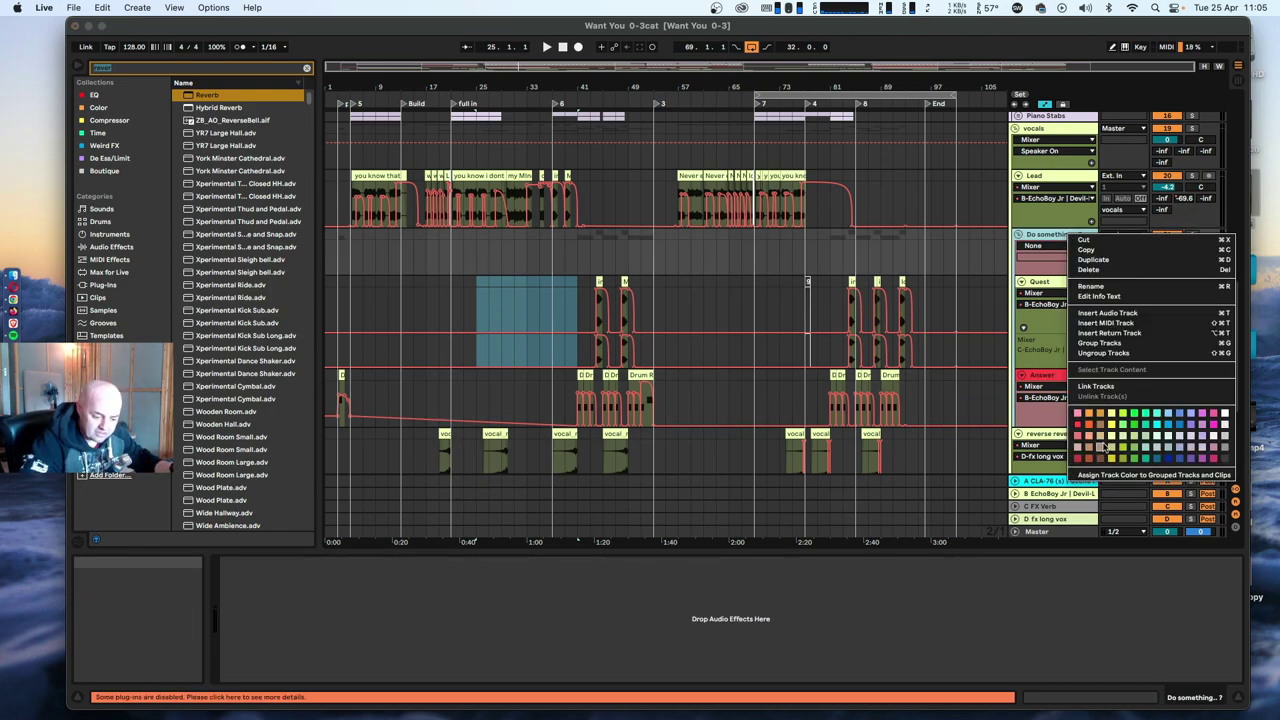
left_click(1097, 477)
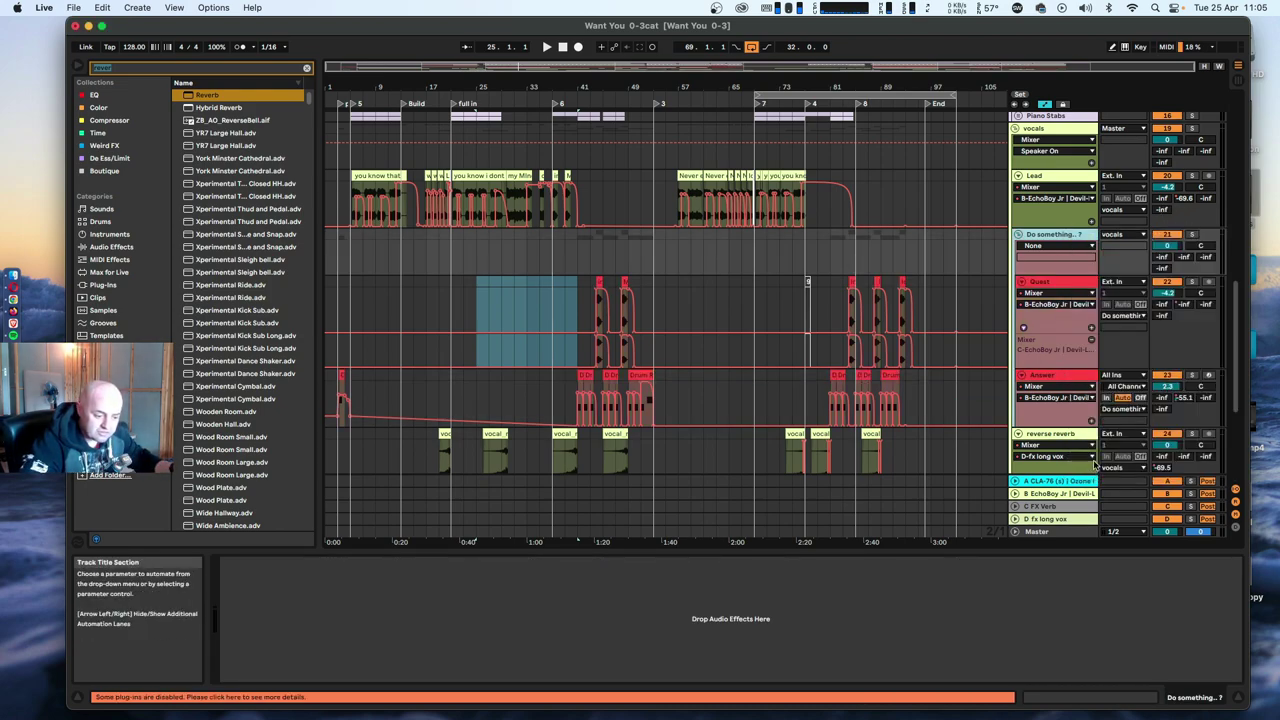
left_click(1018, 234)
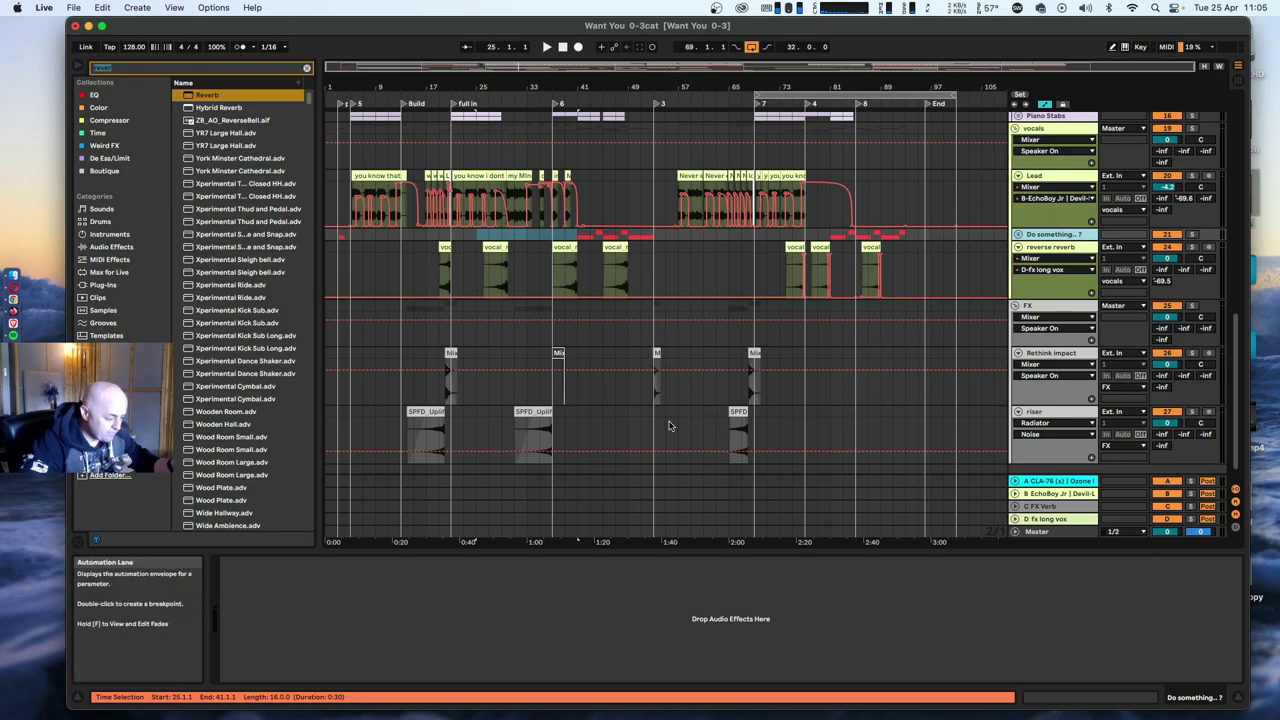
Fold the Drums group and play the arrangement from bar 69.
scroll(670, 426, "up", 10)
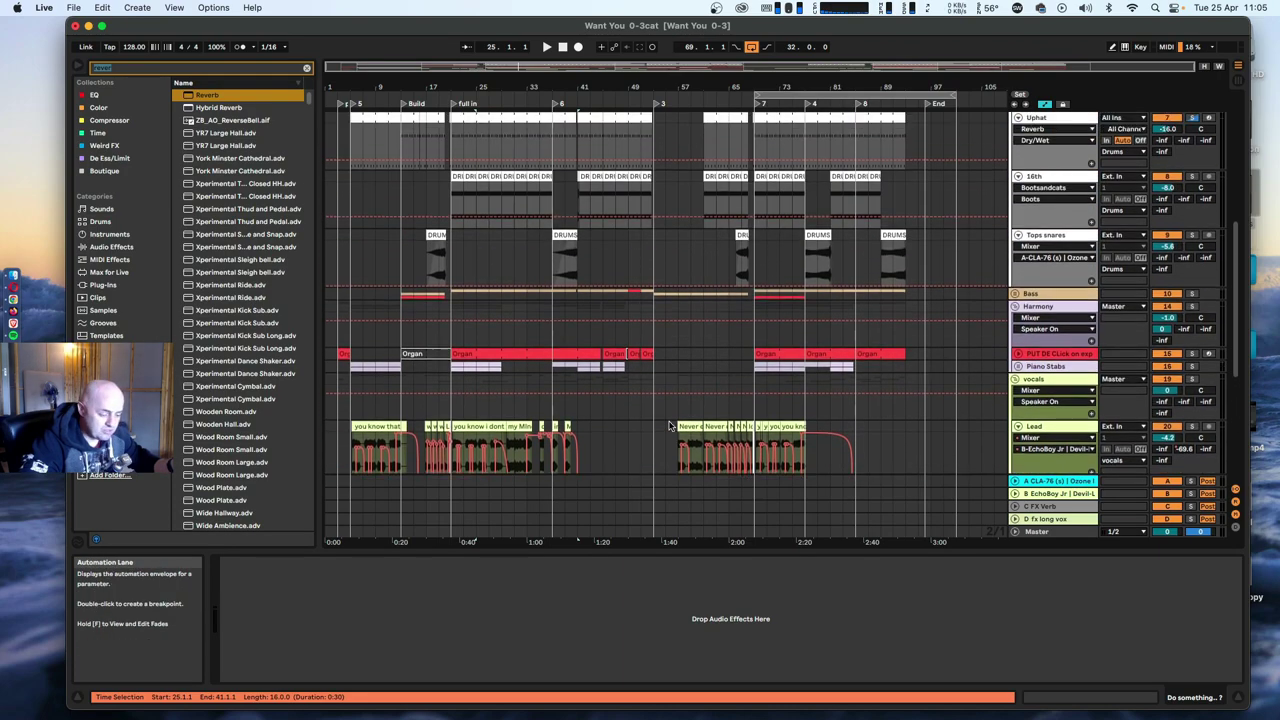
left_click(1014, 176)
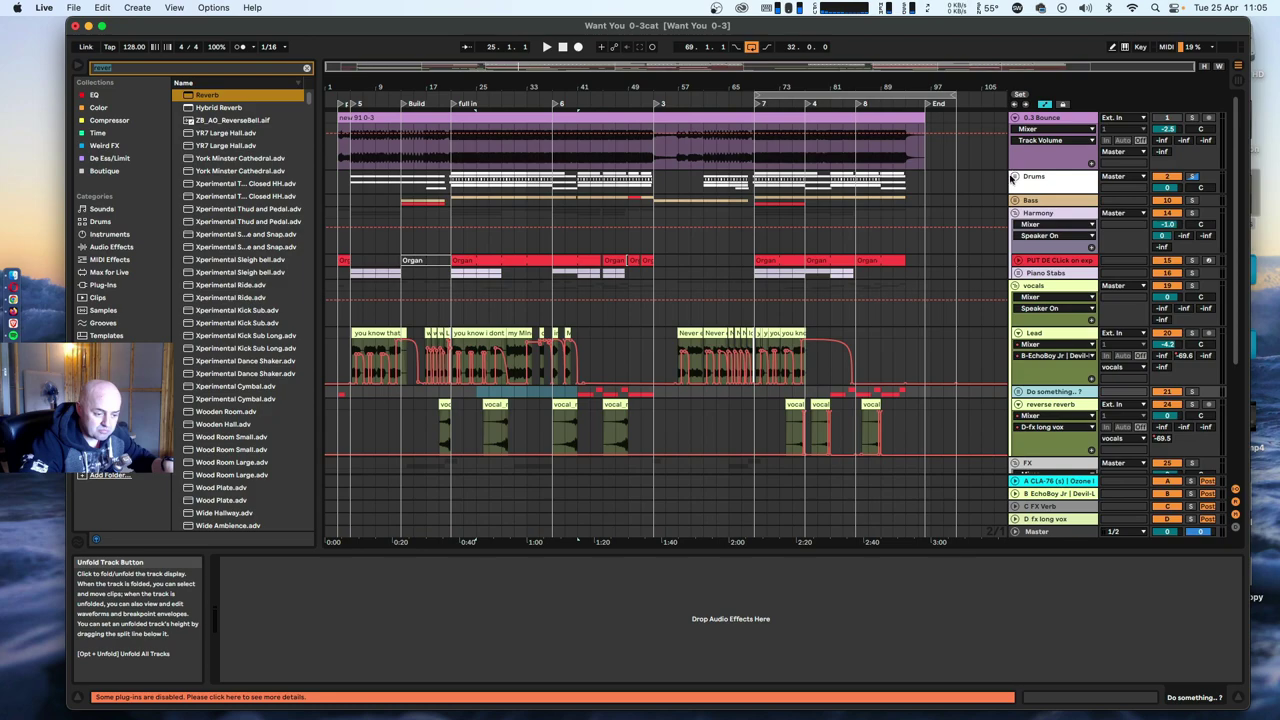
left_click(756, 246)
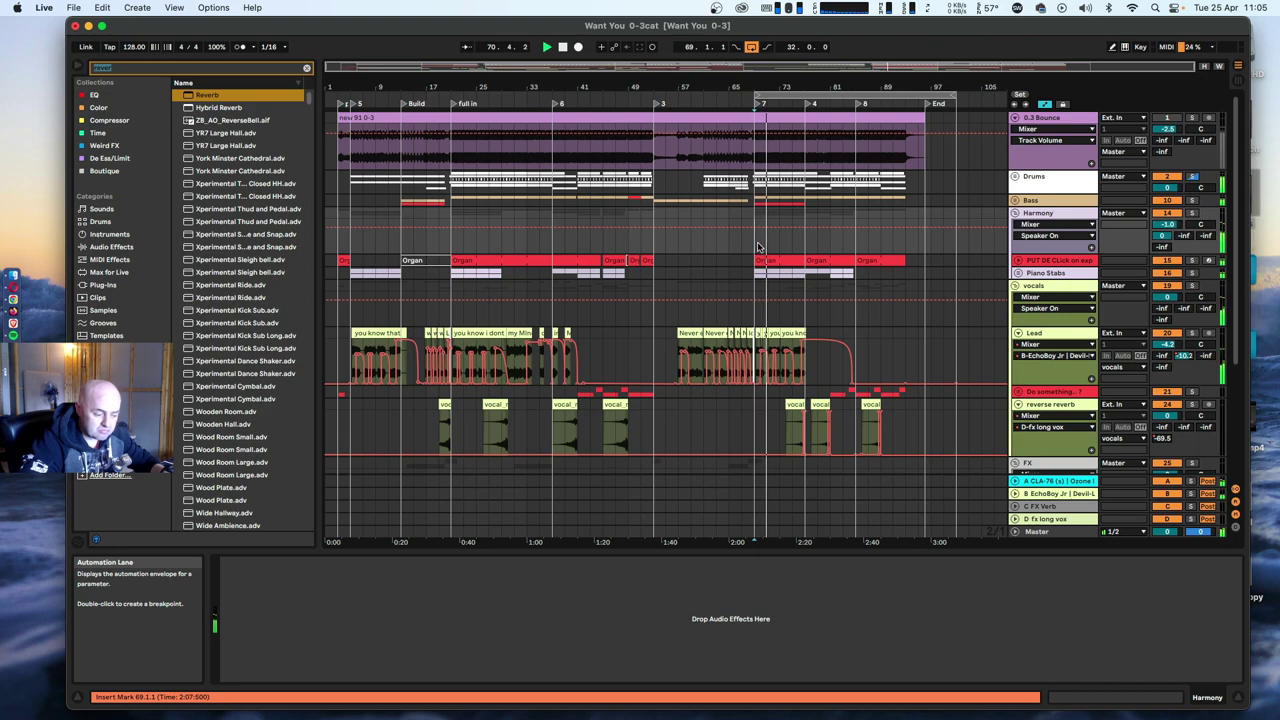
key("space")
Find FabFilter Pro-L 2 and insert it on the Master track between AR TG Mastering and EQ Eight, moving its window aside.
left_click(1040, 531)
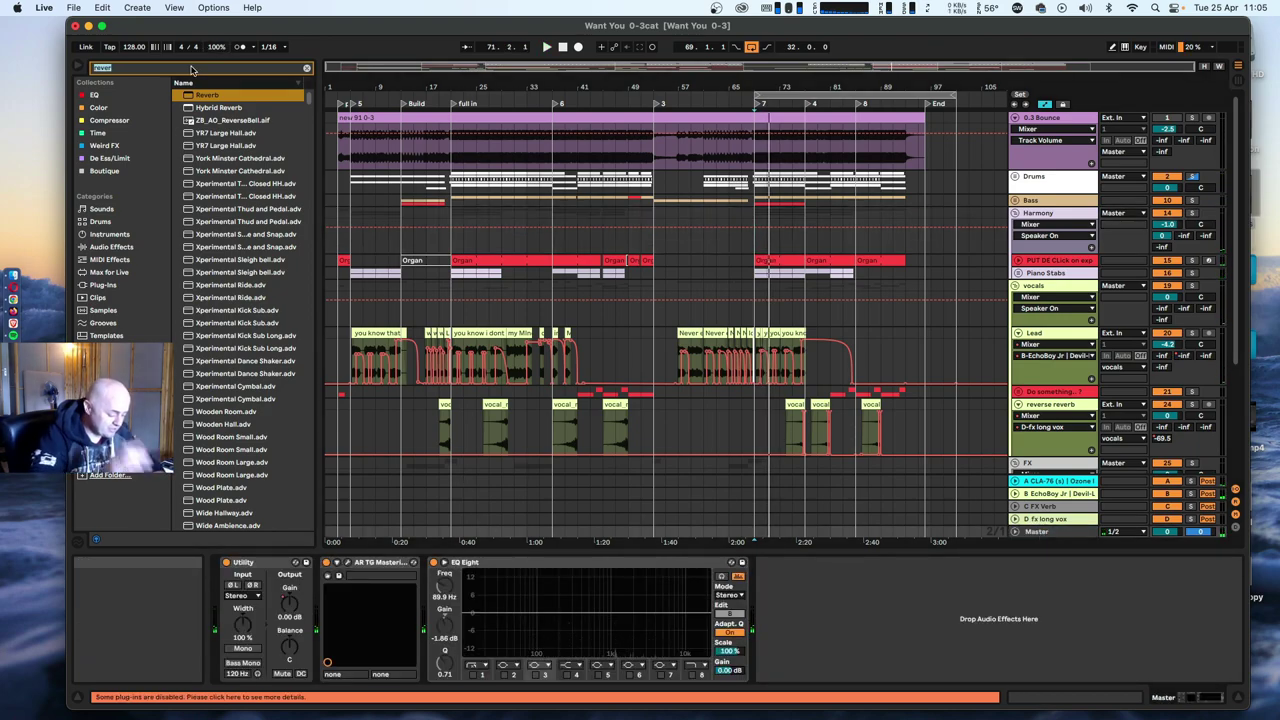
key("BackSpace")
type("fabfilter")
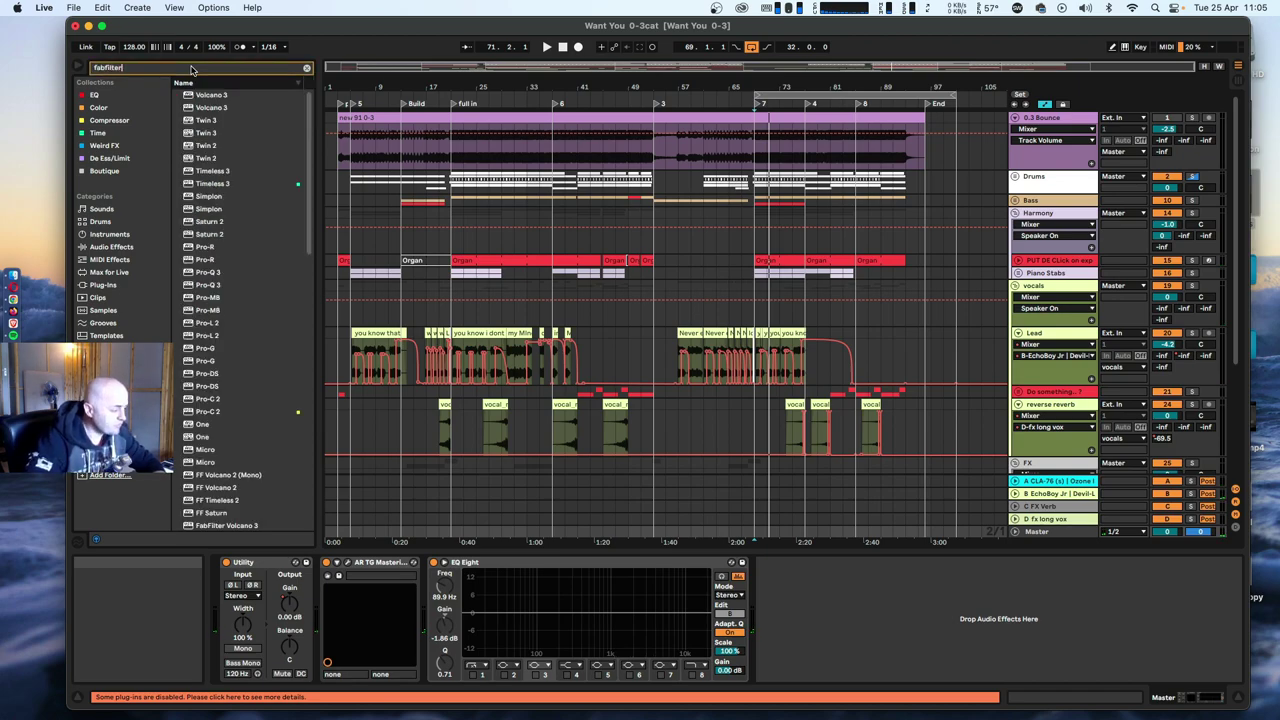
scroll(230, 360, "down", 10)
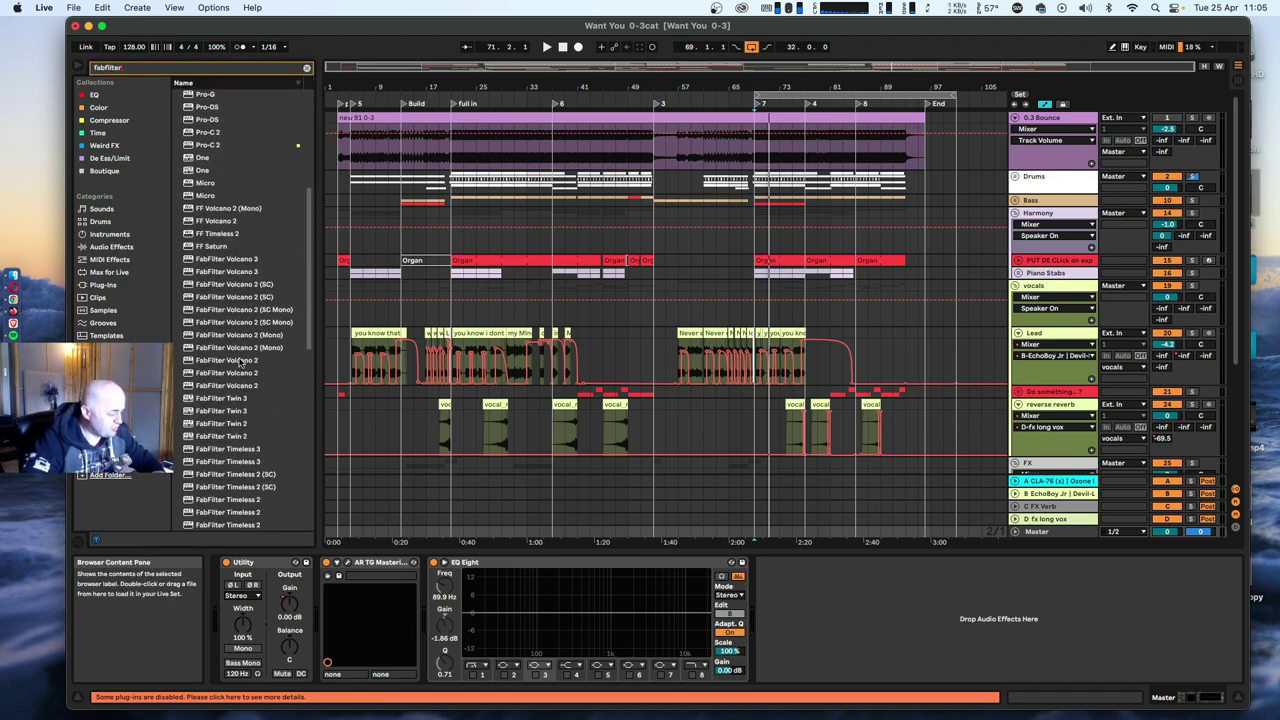
scroll(240, 378, "down", 6)
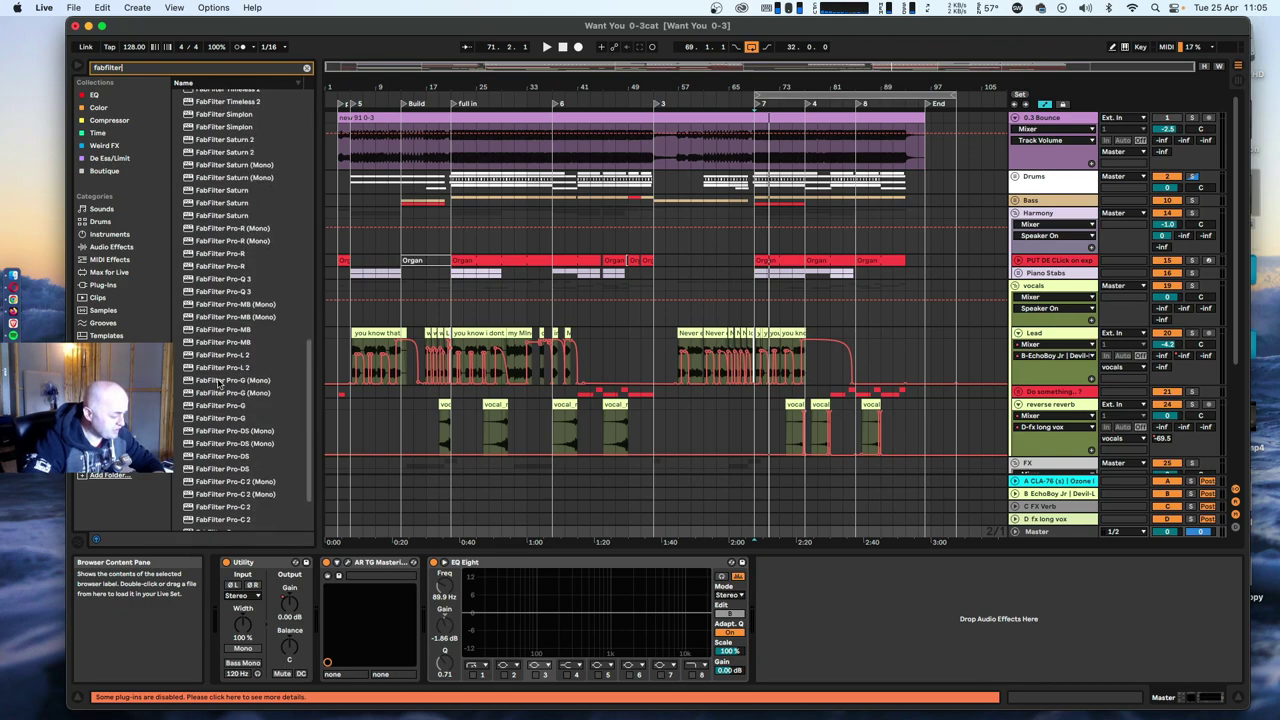
left_click_drag(184, 369, 513, 632)
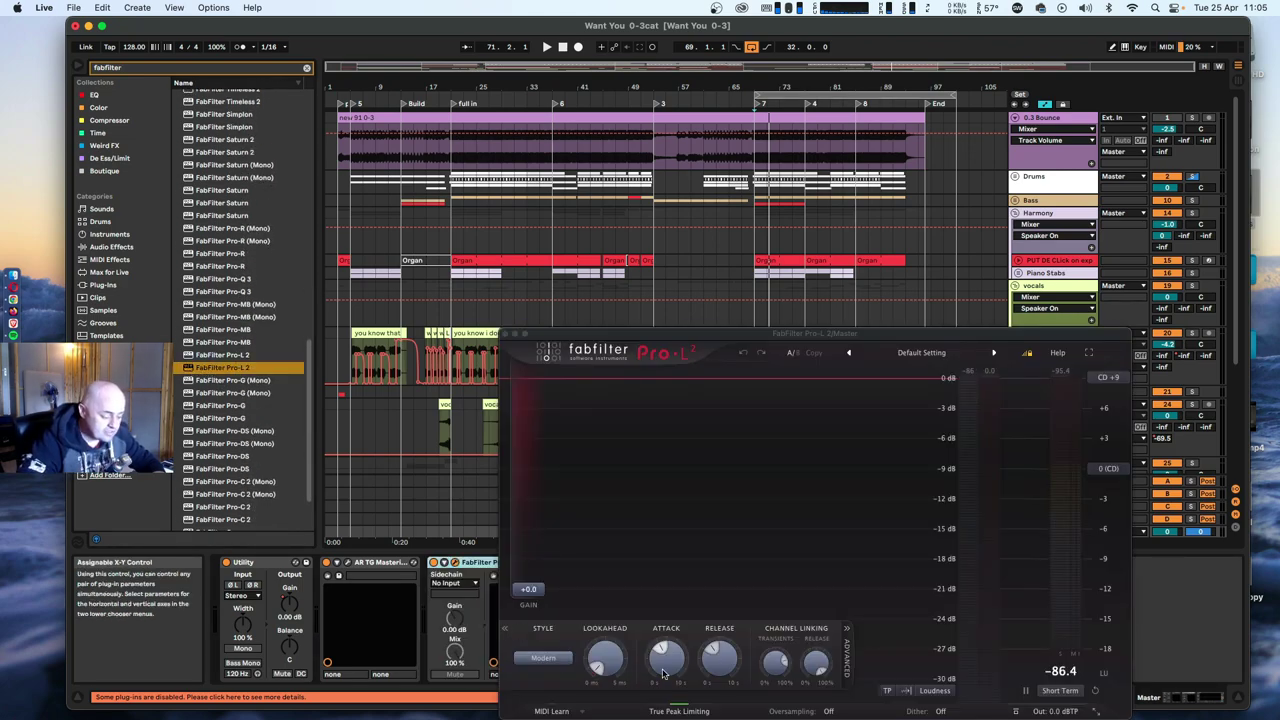
left_click_drag(745, 333, 1192, 366)
Find Youlean Loudness Meter 2 and insert it on the Master track after the Pro-L 2, moving its window clear.
left_click(172, 68)
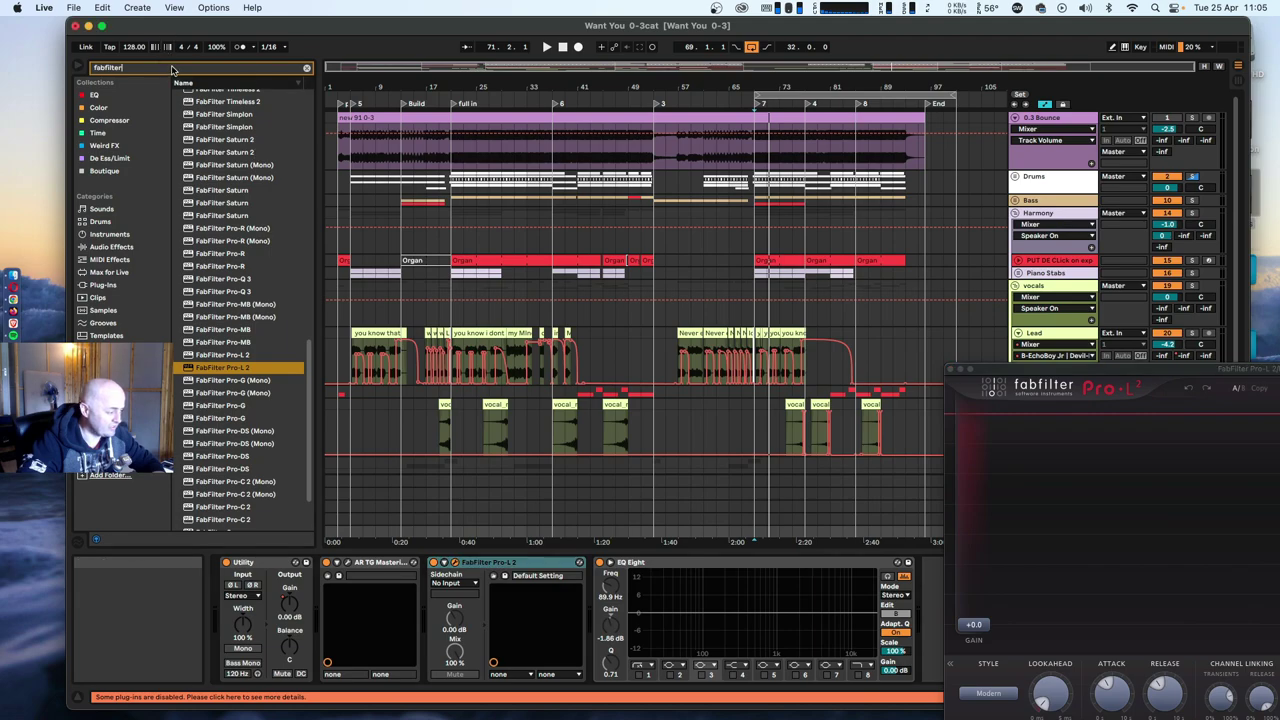
type("youlean")
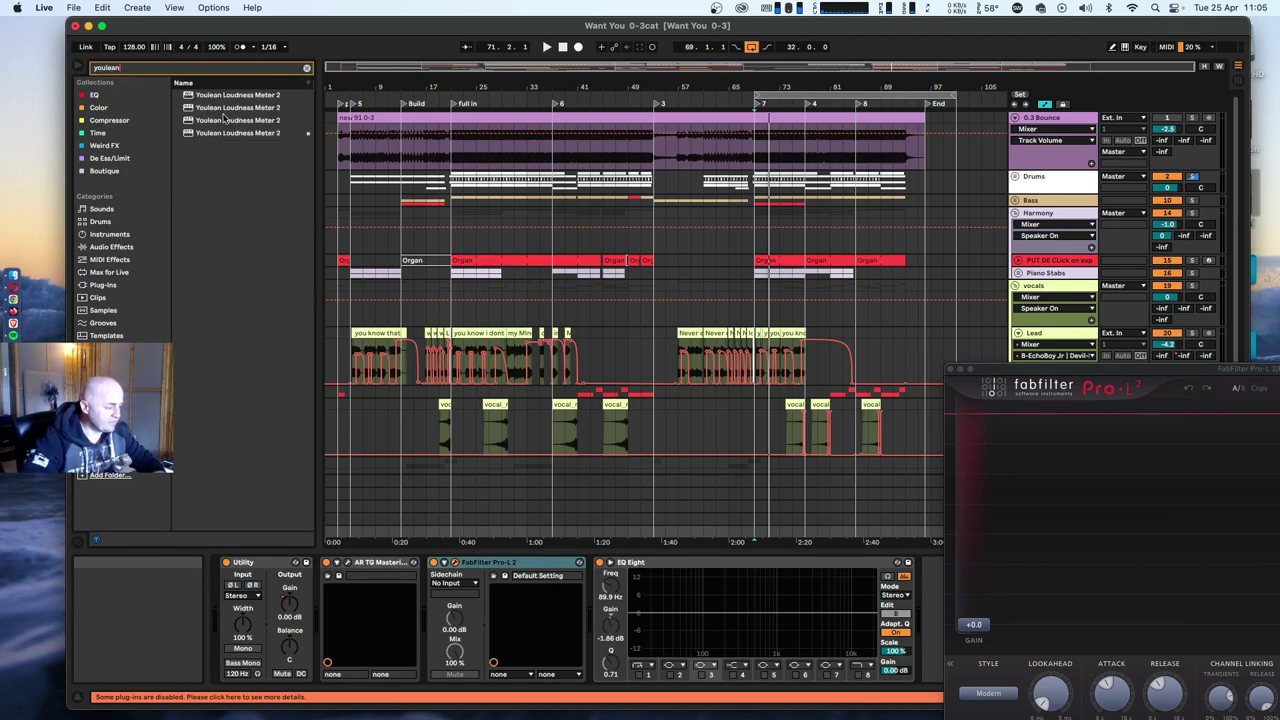
left_click_drag(706, 537, 644, 629)
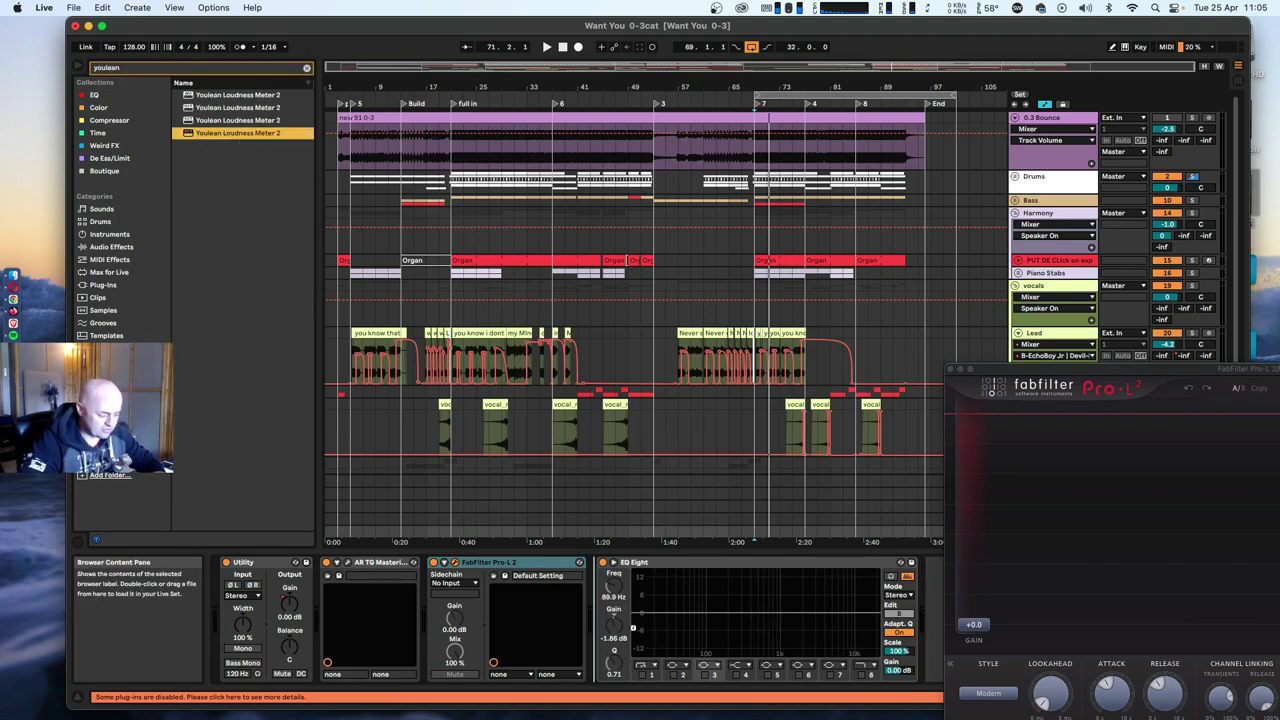
double_click(238, 133)
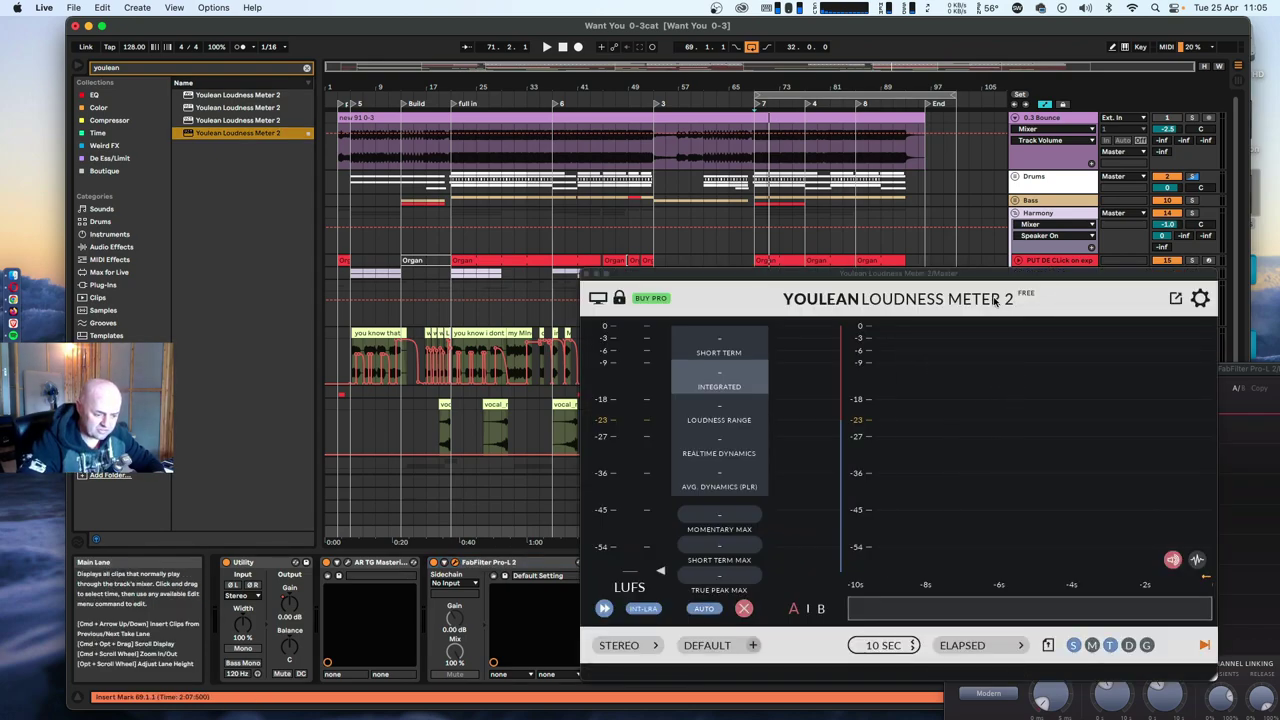
left_click_drag(1002, 268, 1051, 19)
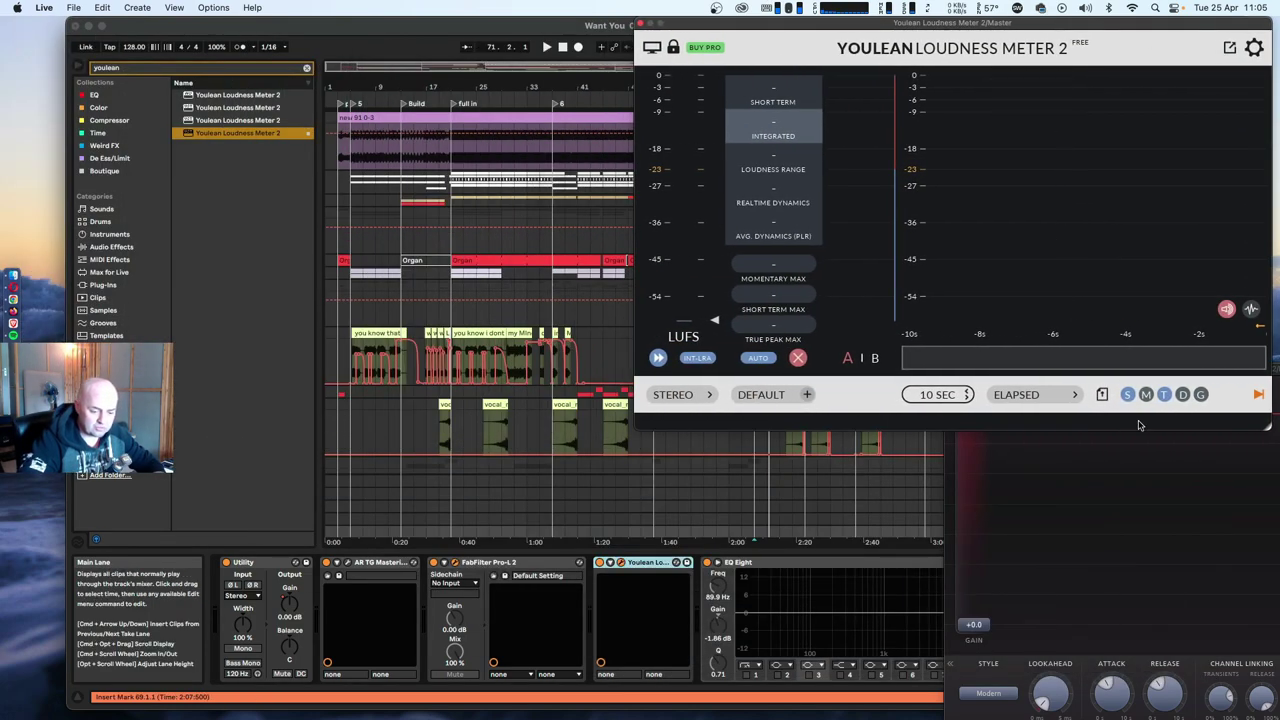
Set the Master volume to -7.0 dB and arrange the limiter and loudness meter windows for viewing together.
left_click(1086, 480)
left_click_drag(1189, 375, 422, 146)
left_click(1170, 533)
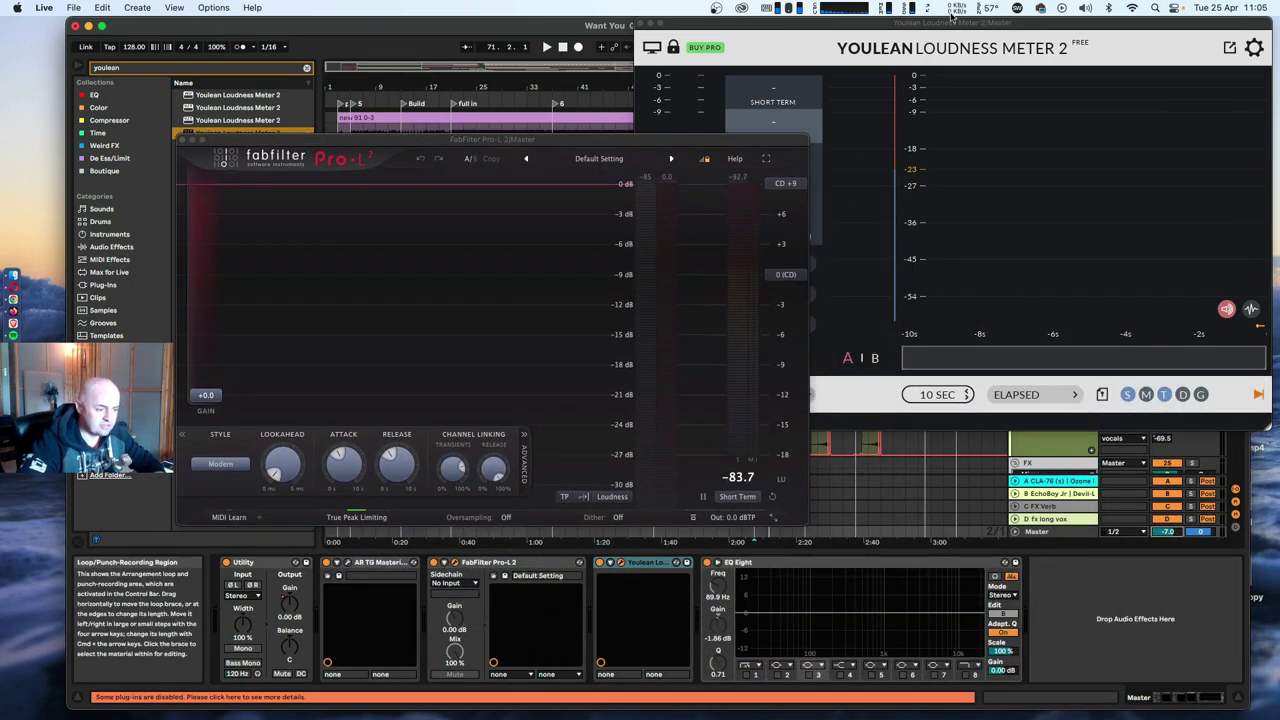
left_click_drag(750, 22, 927, 22)
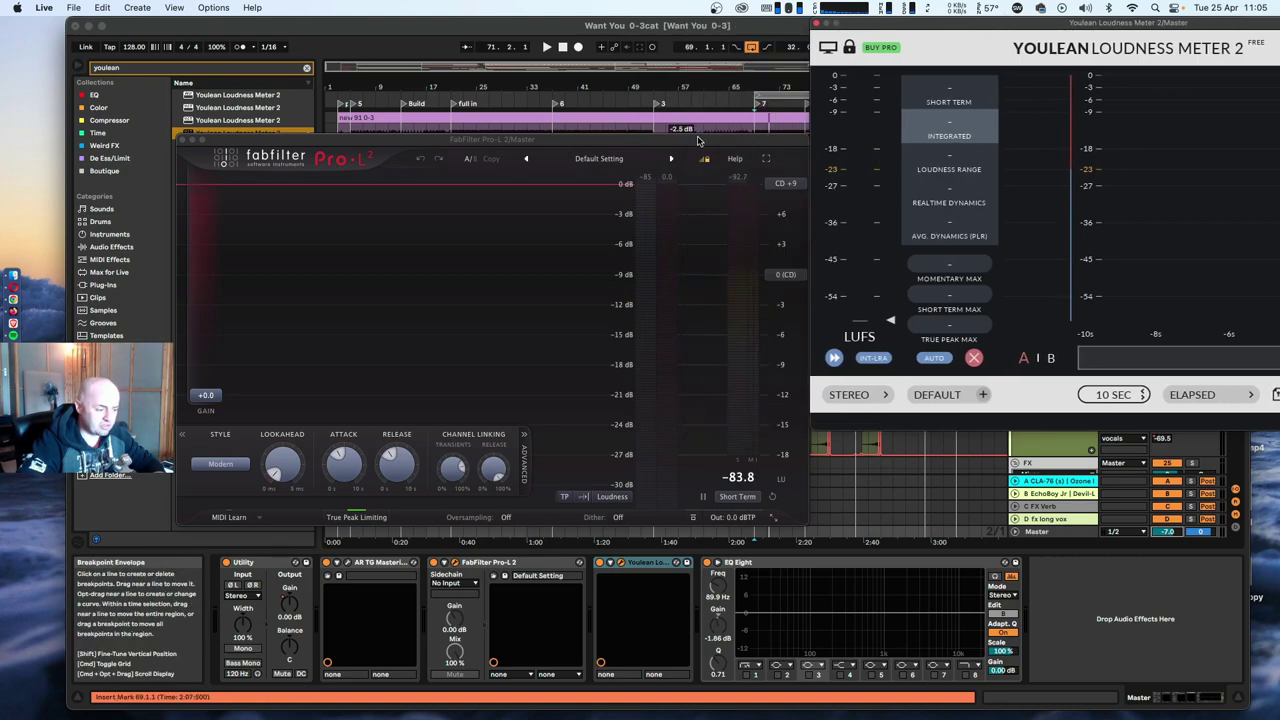
Play from bar 69 while raising the Pro-L 2 gain to +7.4 dB, check the loudness, and close the meter window.
left_click(526, 140)
key("space")
left_click_drag(206, 396, 209, 345)
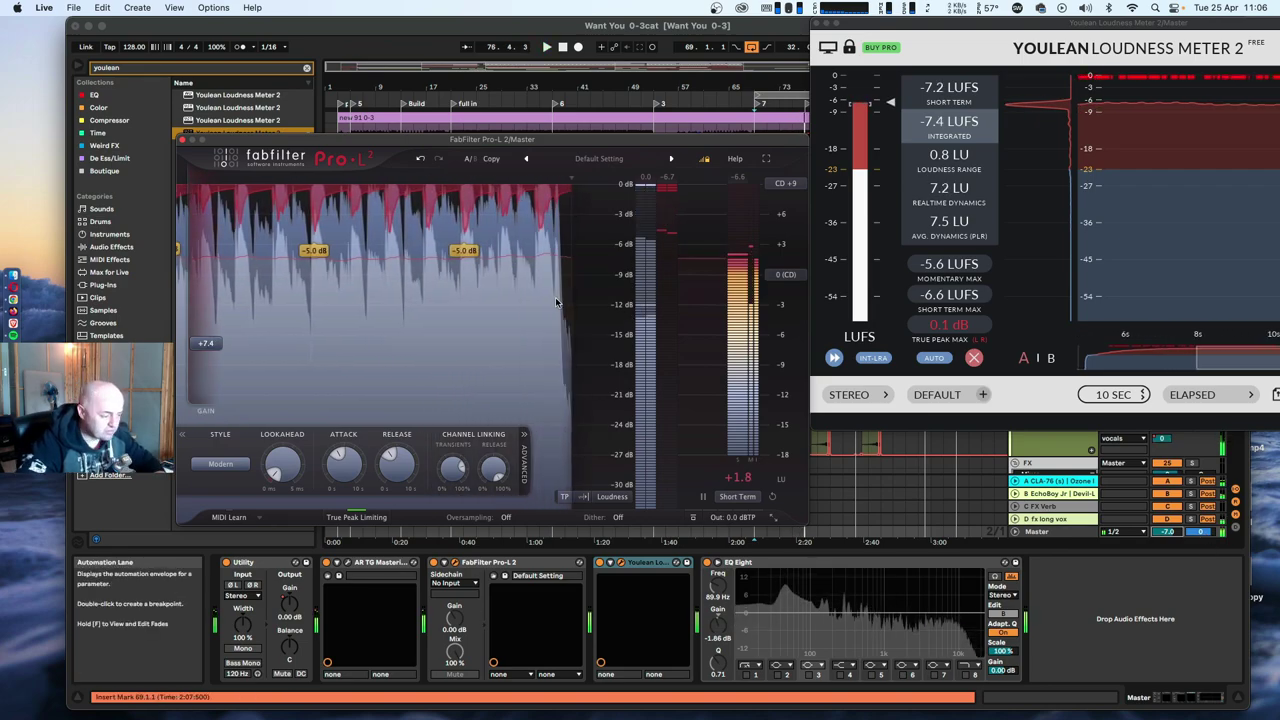
left_click(817, 22)
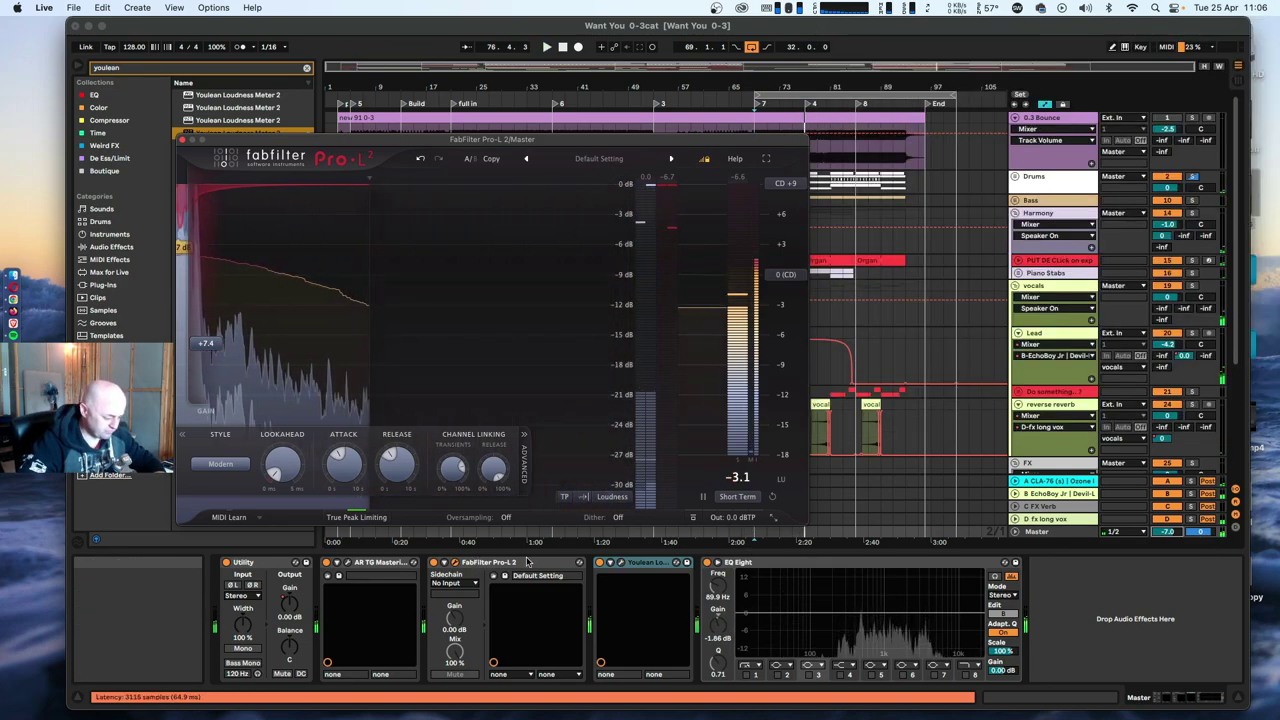
Enable unity gain (1:1) on the Pro-L 2 output and set the Master volume back to 0 dB during playback.
left_click(691, 521)
left_click(692, 521)
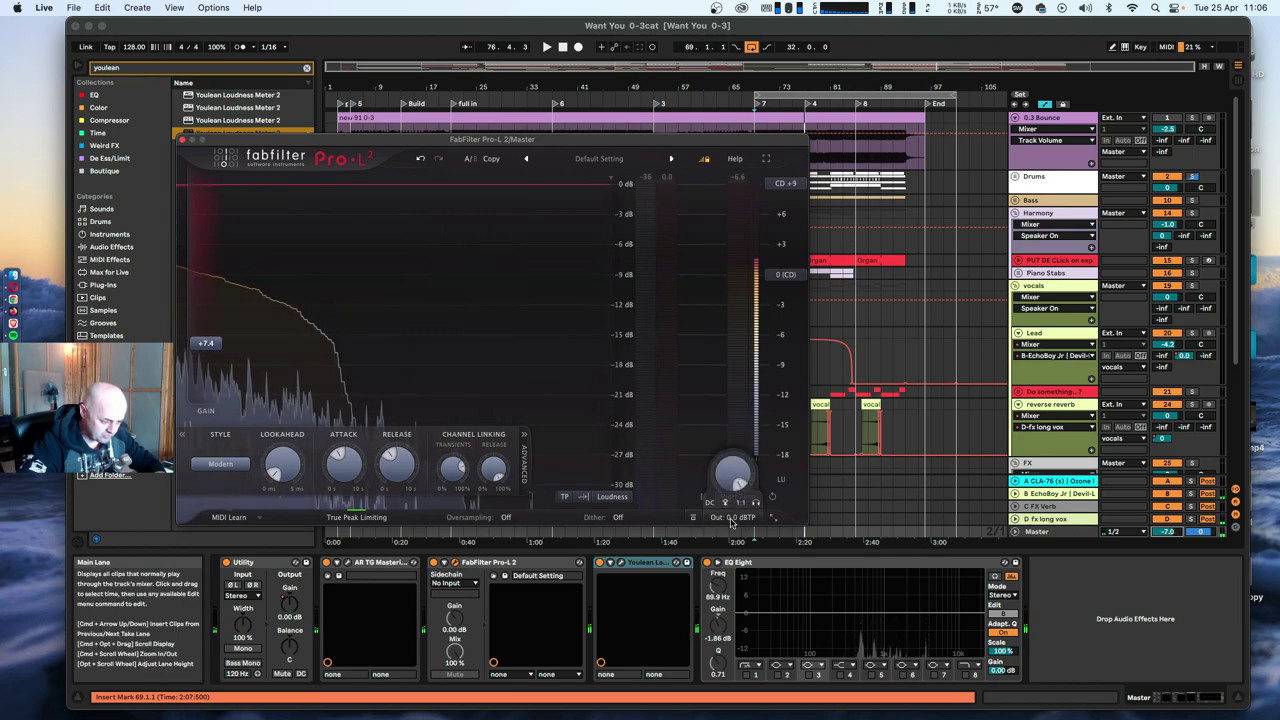
left_click(742, 507)
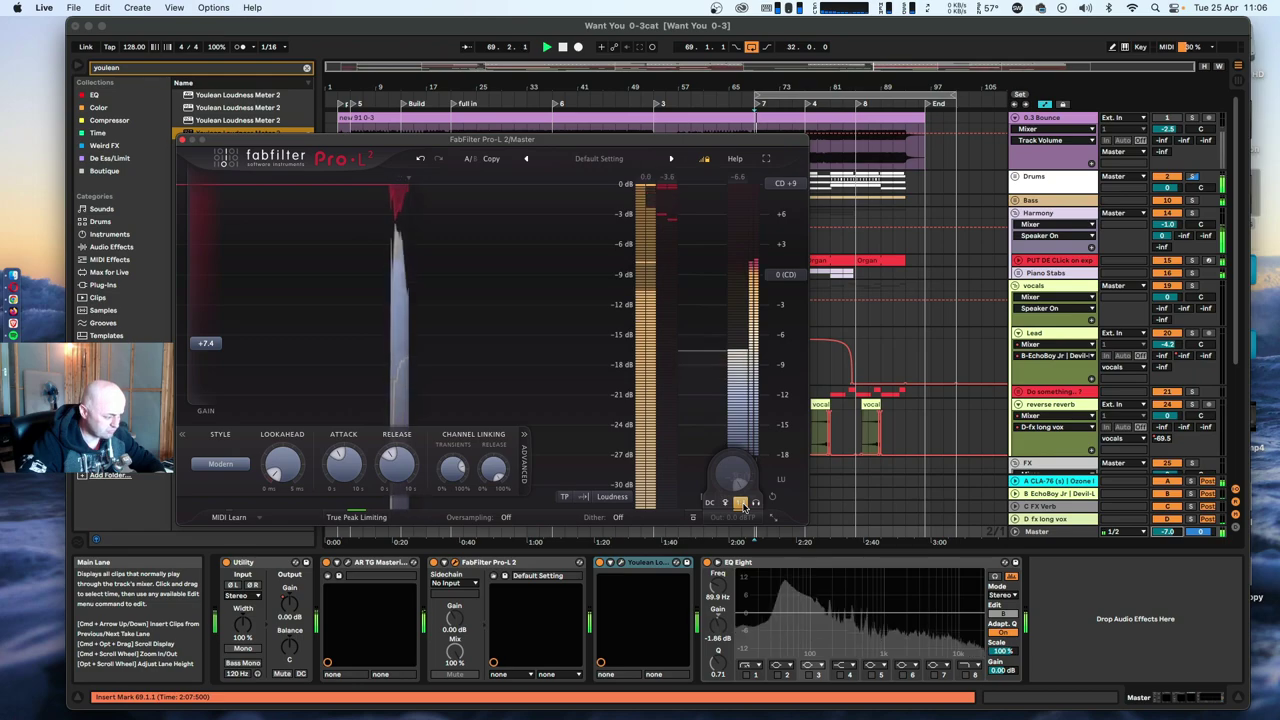
left_click(1165, 531)
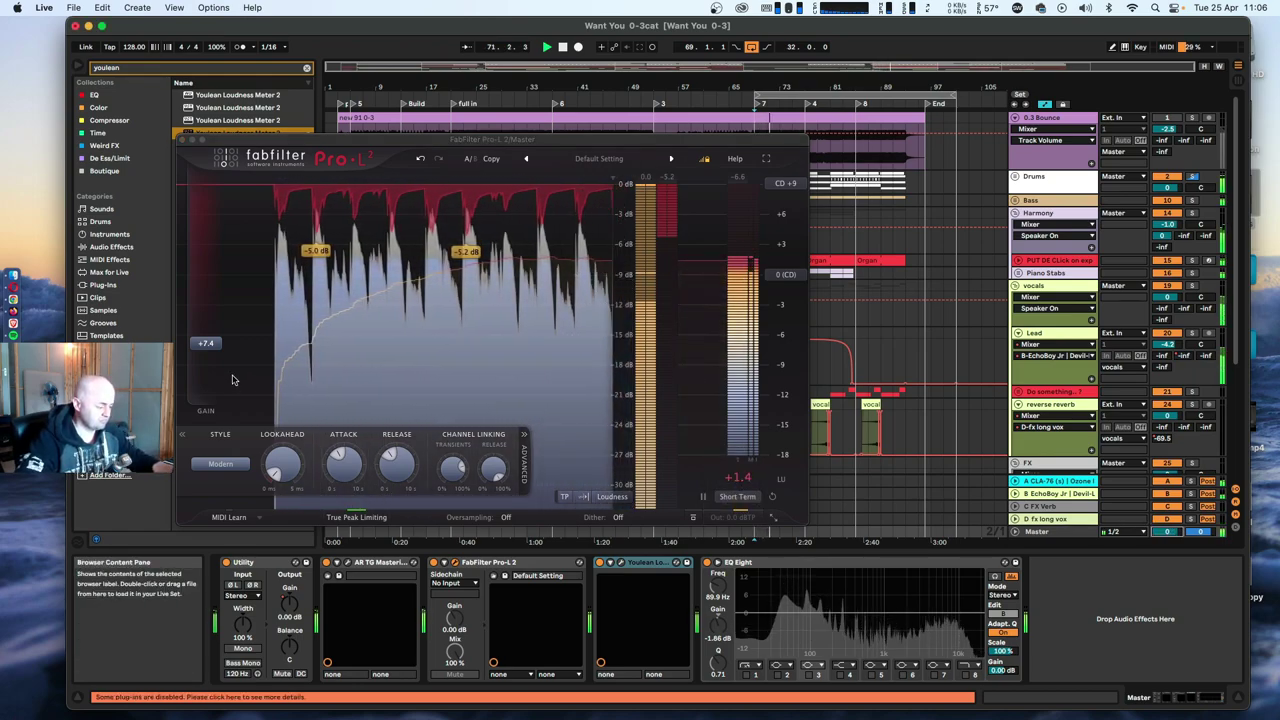
Solo the Drums group, play it from bar 69 through the limiter, and lower the Pro-L 2 gain to +6.0 dB.
mouse_move(207, 347)
left_mouse_down()
mouse_move(209, 419)
mouse_move(221, 352)
left_mouse_up()
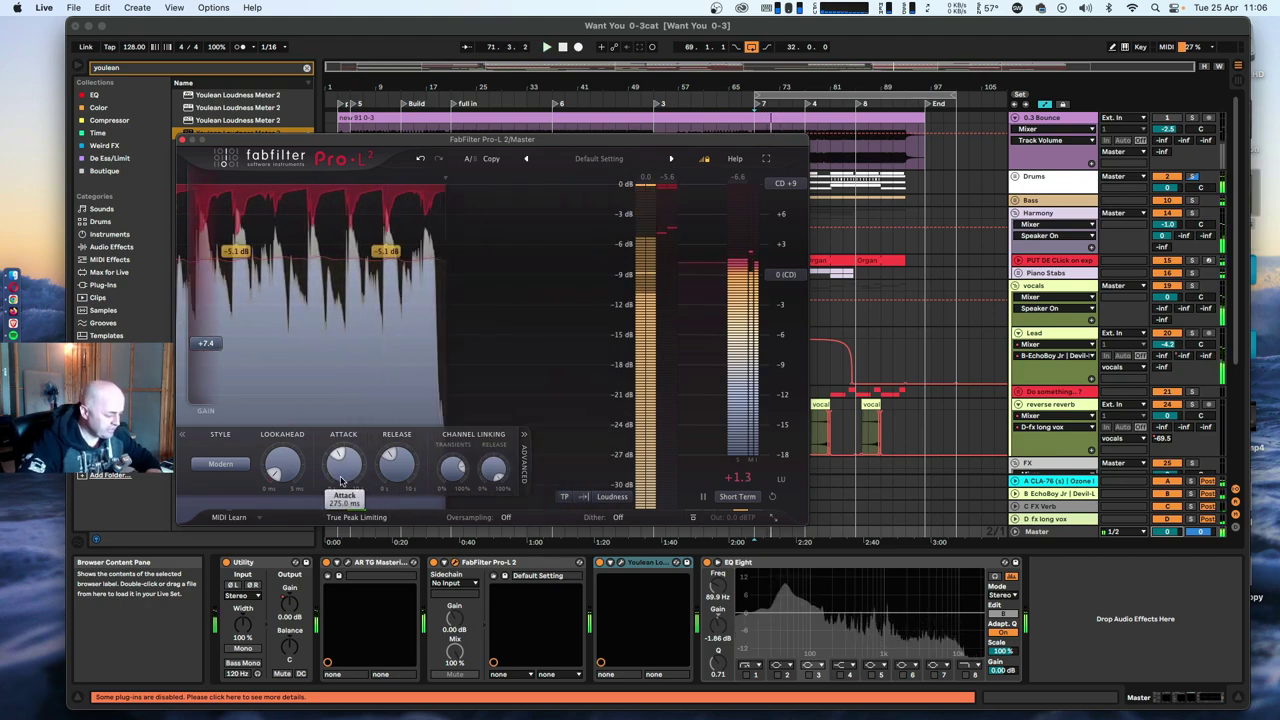
left_click(507, 569)
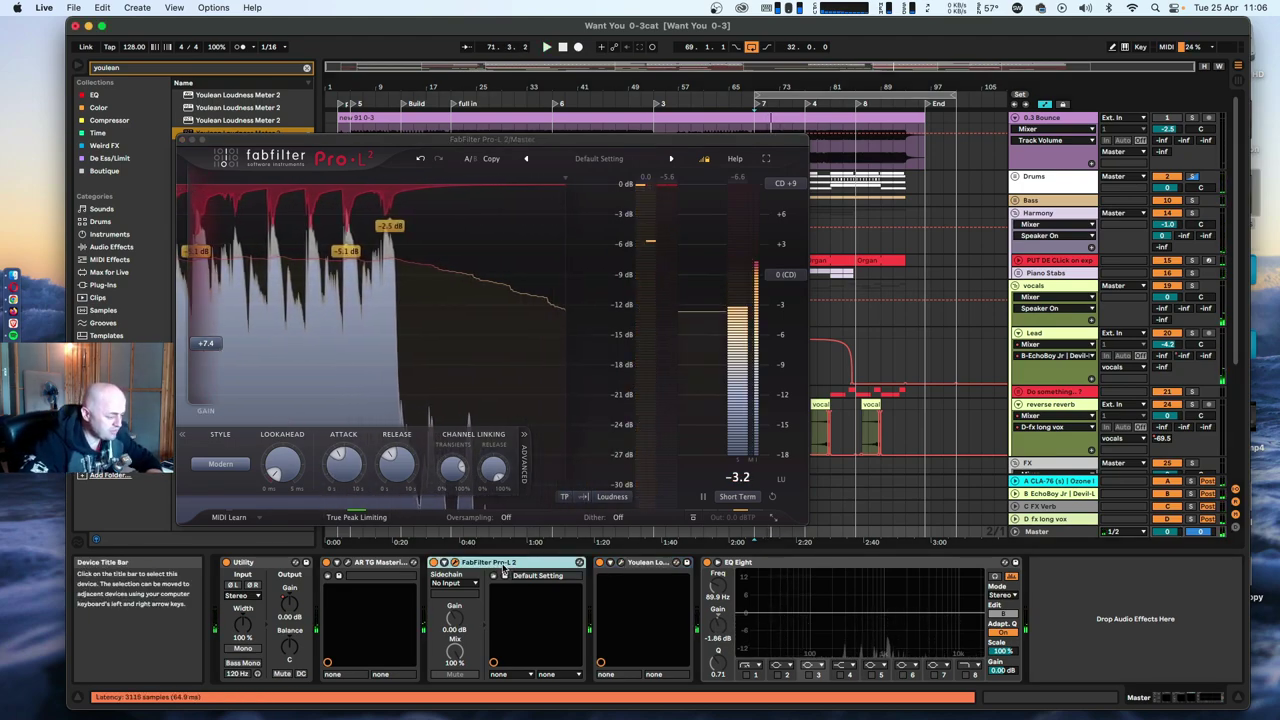
key("space")
key("space")
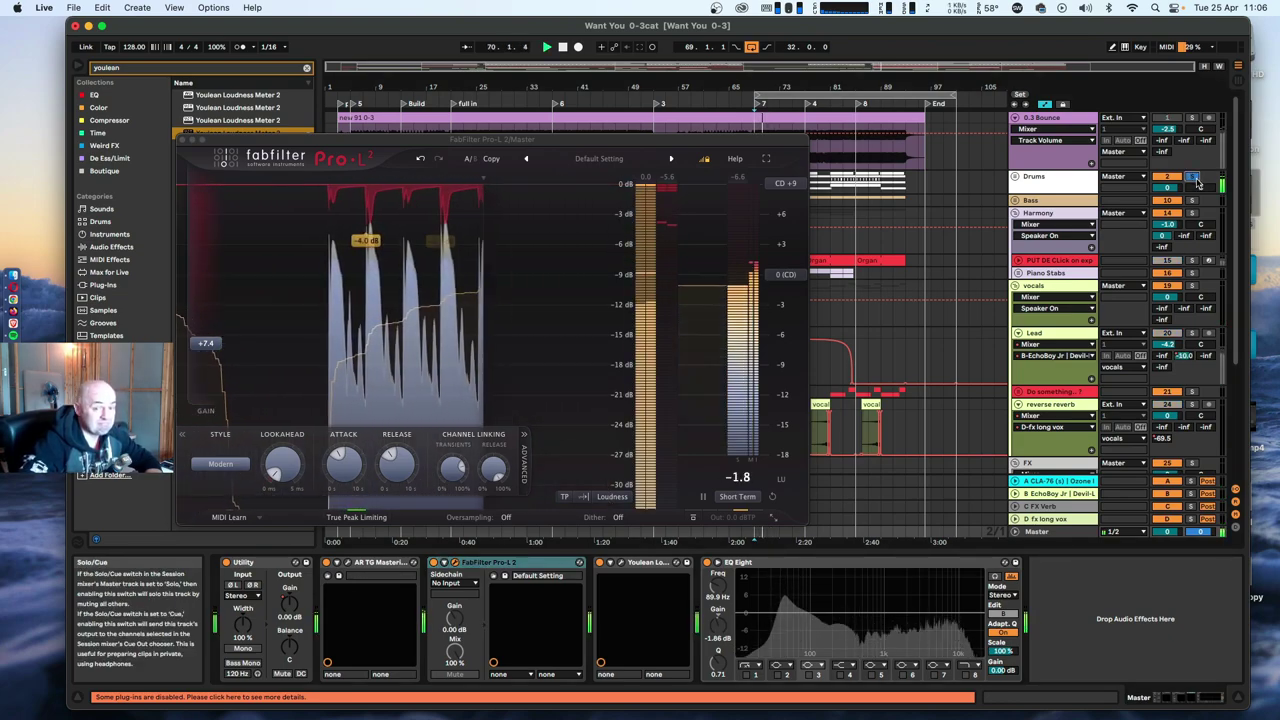
left_click_drag(208, 344, 211, 430)
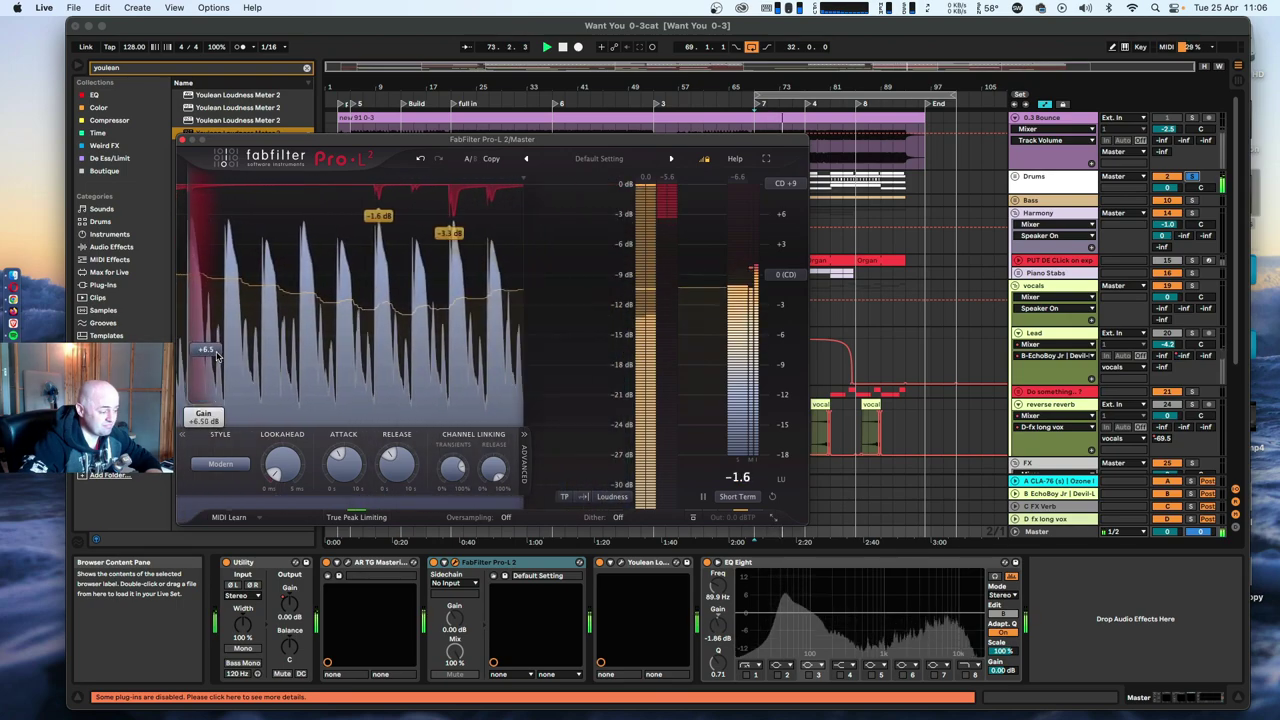
left_click_drag(217, 356, 217, 359)
key("space")
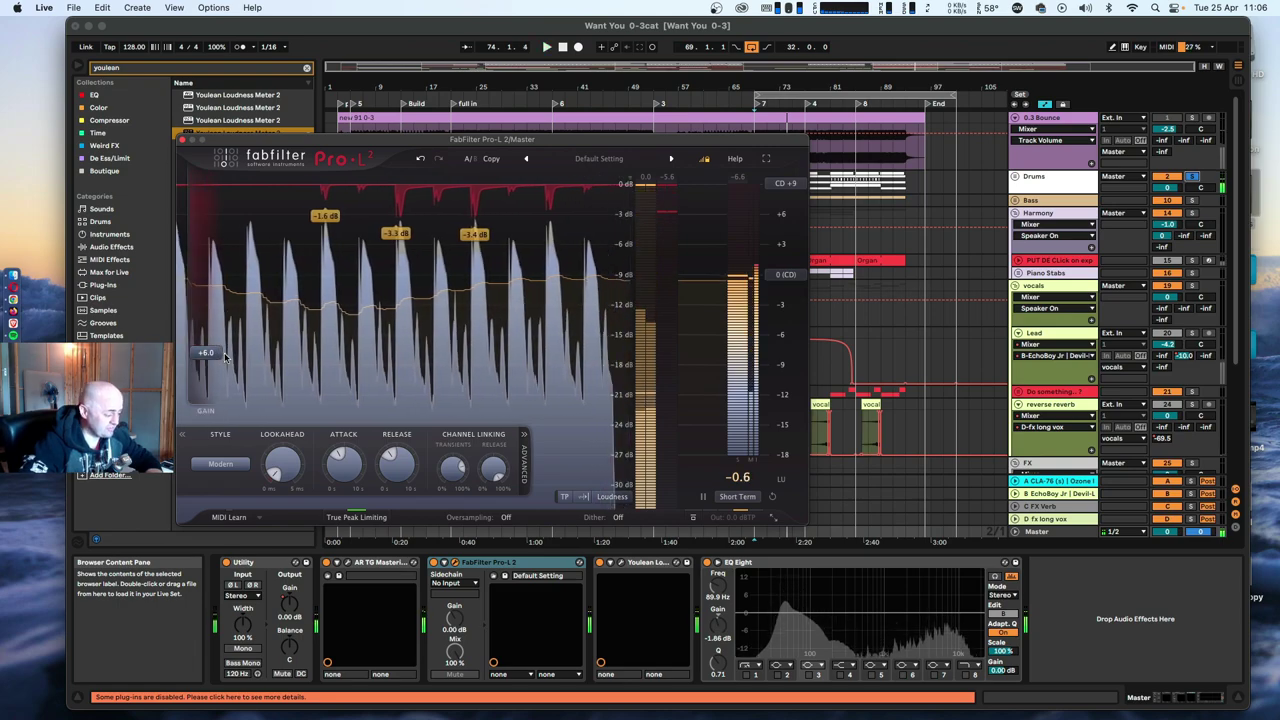
Turn off AR TG Mastering on the Master track, set the Pro-L 2 gain to 0 dB and move its window aside.
left_click(328, 563)
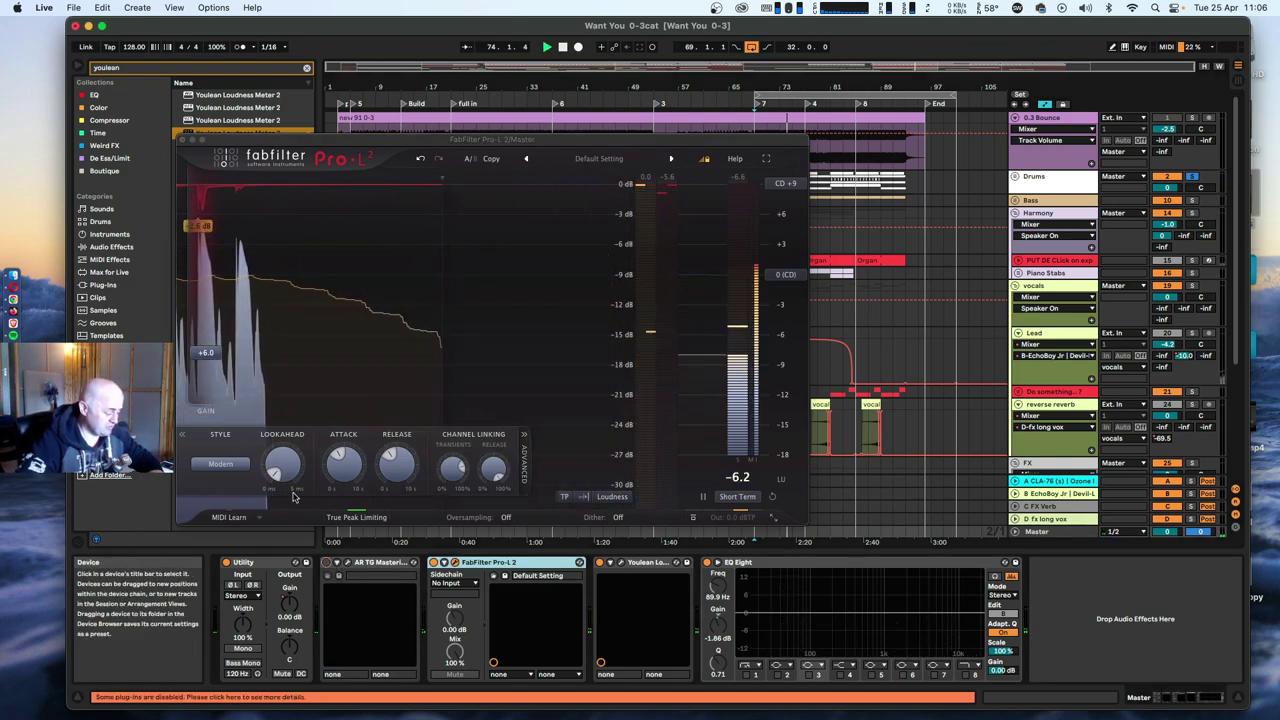
left_click_drag(208, 352, 210, 405)
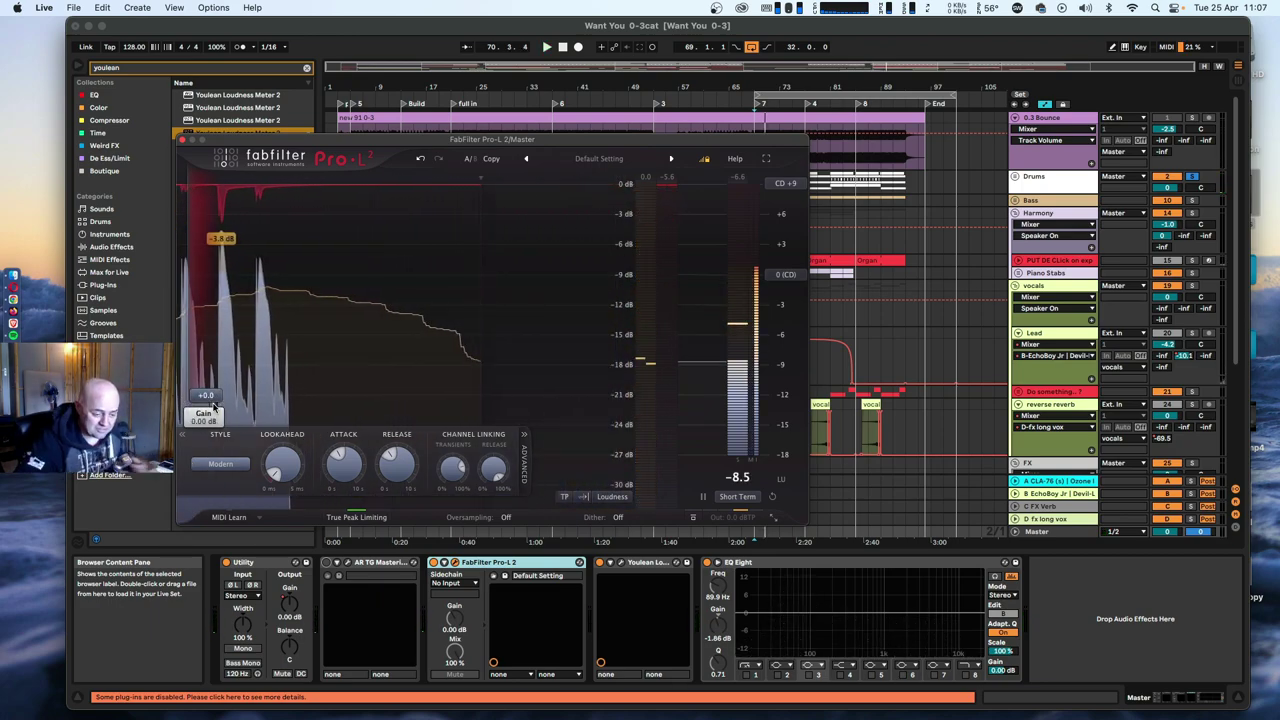
left_click_drag(597, 141, 404, 124)
Colour the Kick track in the Drums group red, apply that colour to its clips, and fold the group.
left_click(1043, 185)
left_click(1013, 178)
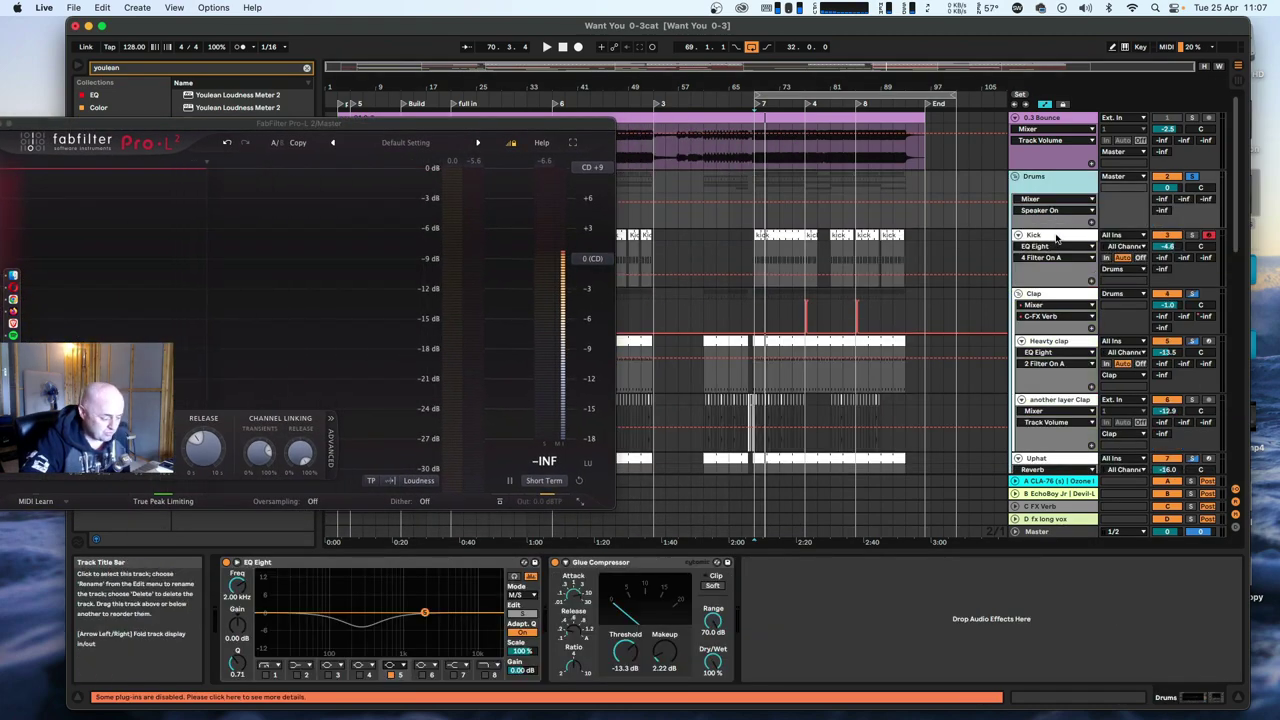
right_click(1058, 236)
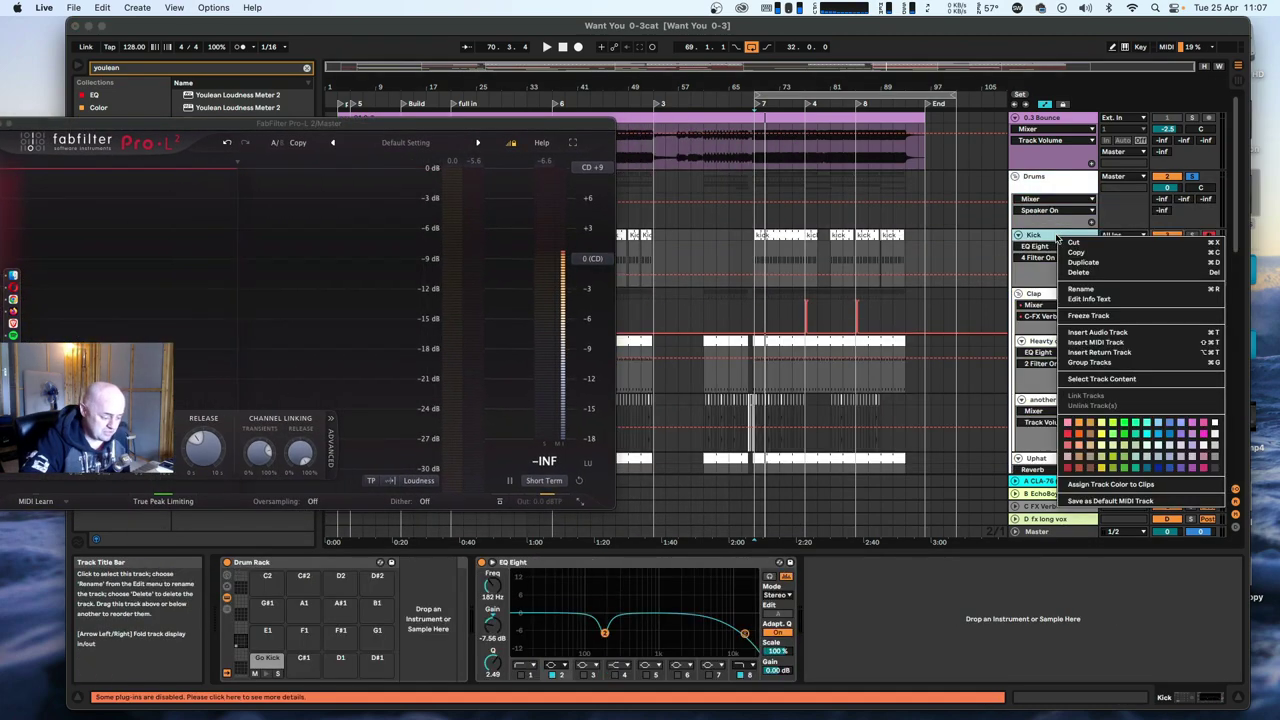
left_click(1067, 434)
right_click(1052, 240)
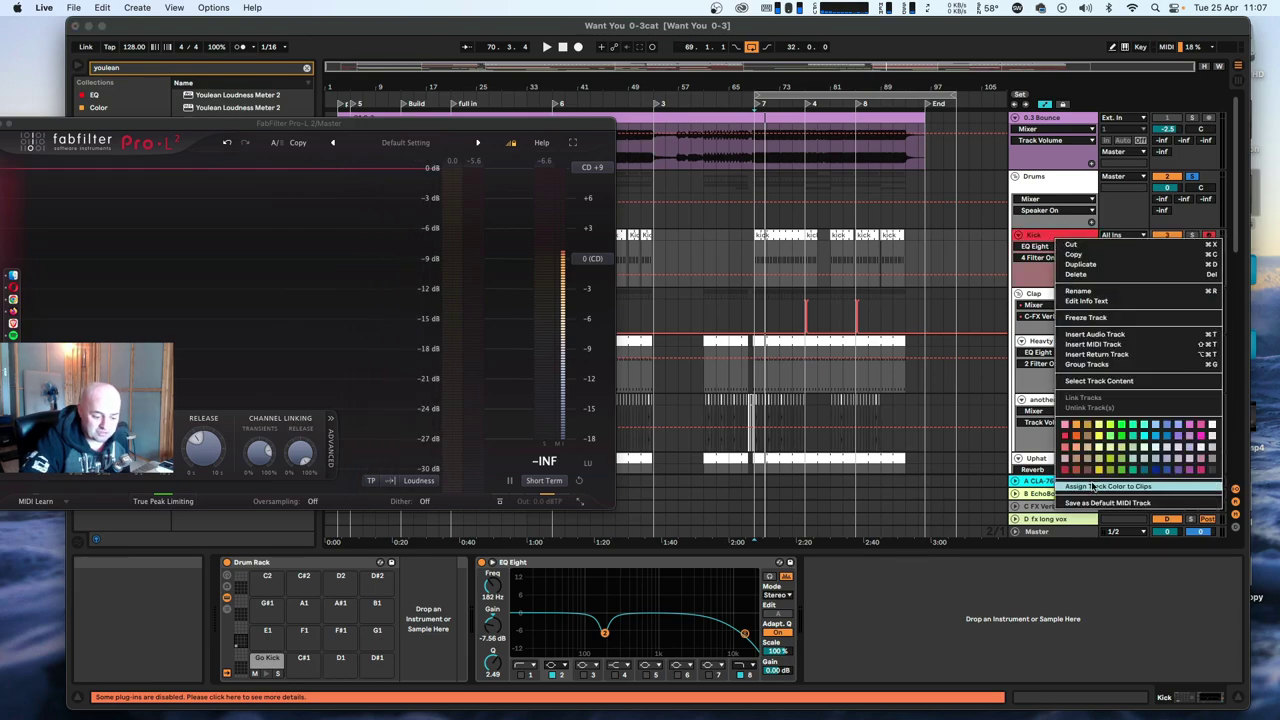
left_click(1100, 488)
left_click(1015, 176)
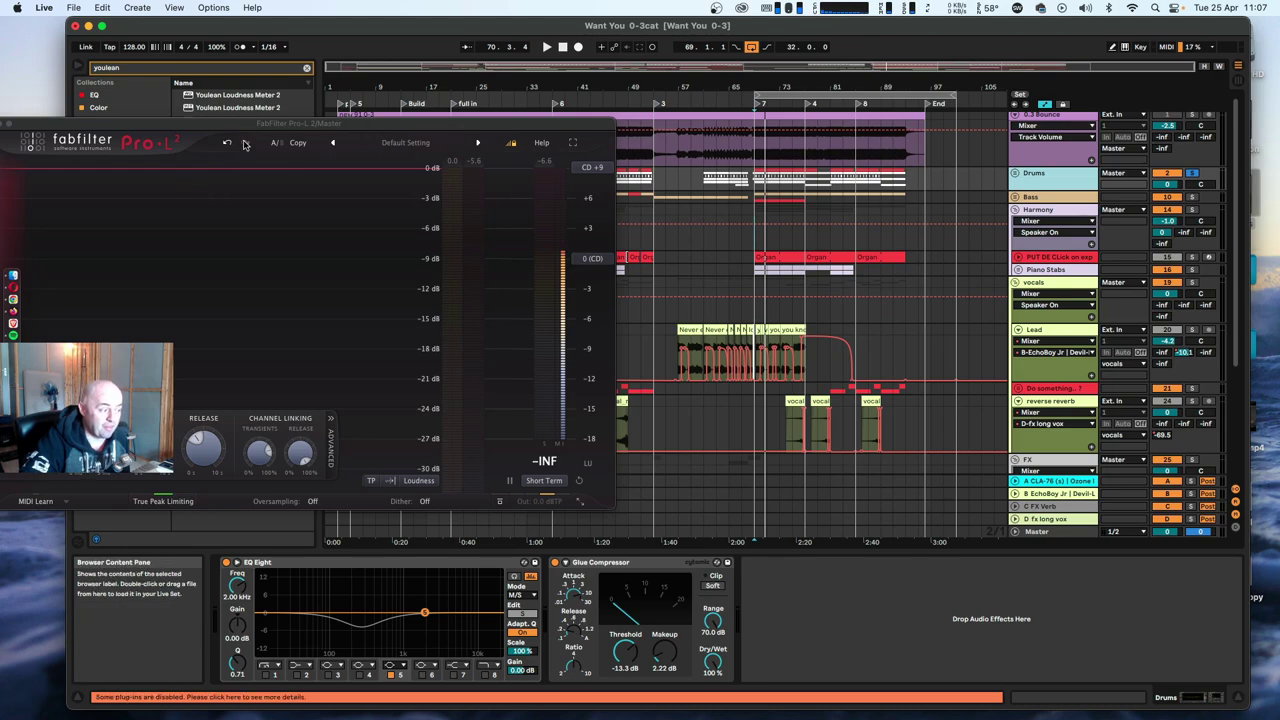
Close the Pro-L 2 window and show the Master track's device chain.
left_click_drag(221, 125, 560, 144)
left_click(326, 144)
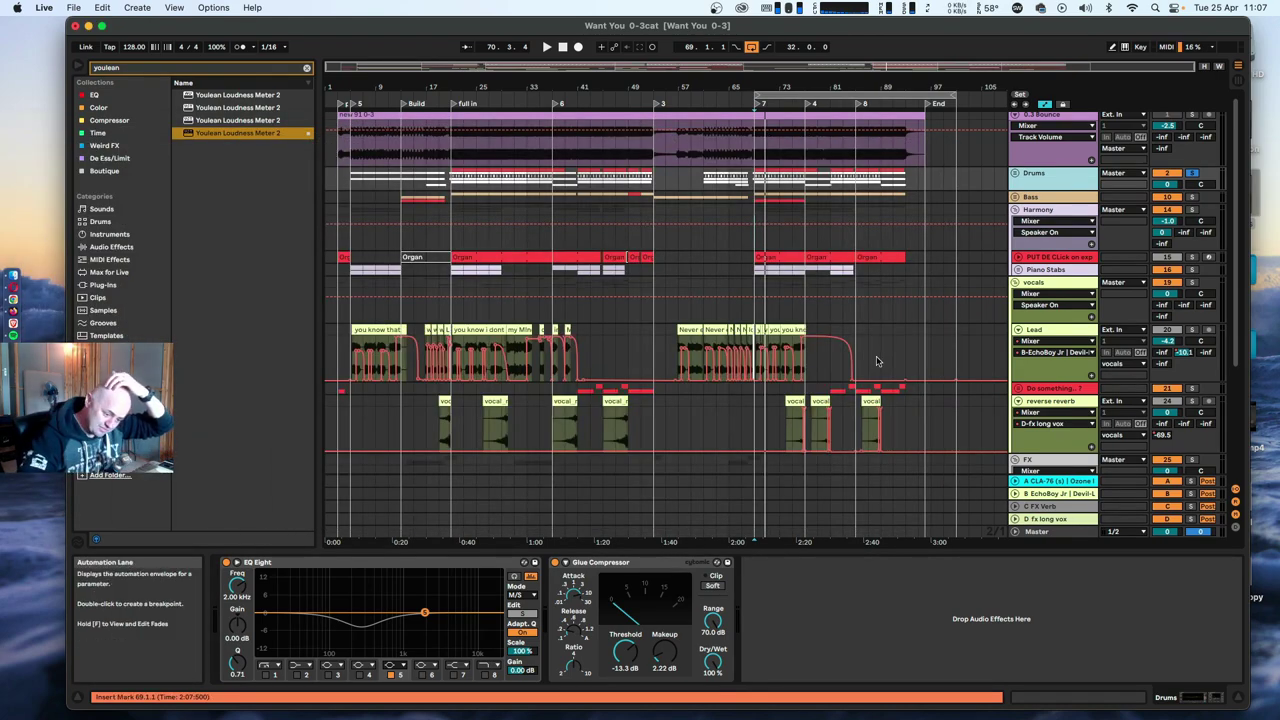
scroll(1040, 400, "down", 5)
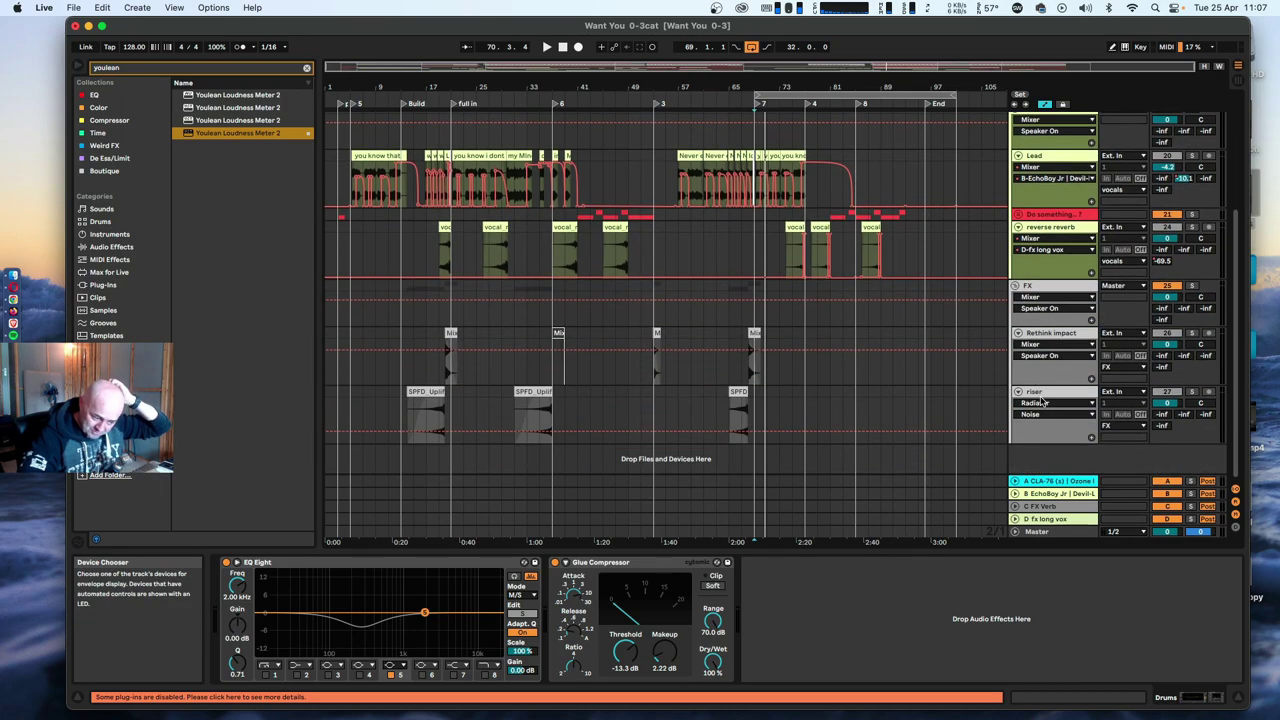
left_click(1050, 531)
Rename the Kick track in the Drums group as "Limiter is farting" and fold the group.
scroll(985, 407, "up", 2)
scroll(985, 407, "up", 10)
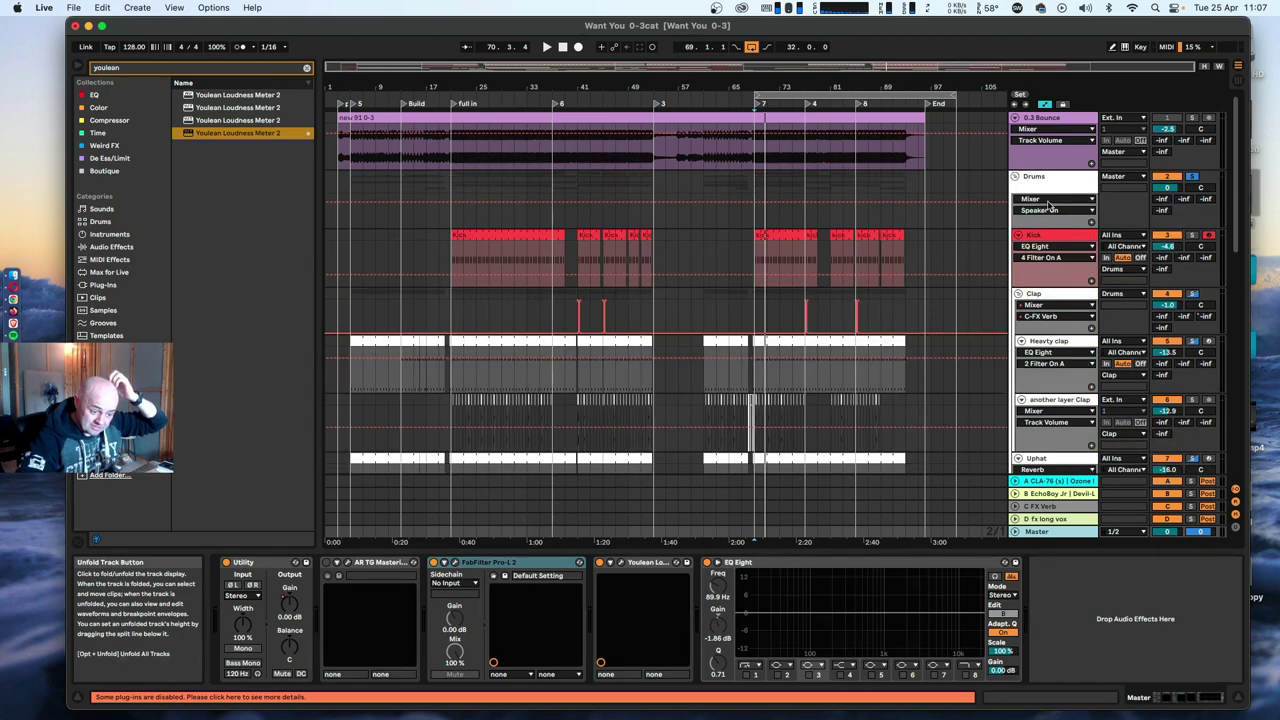
right_click(1042, 237)
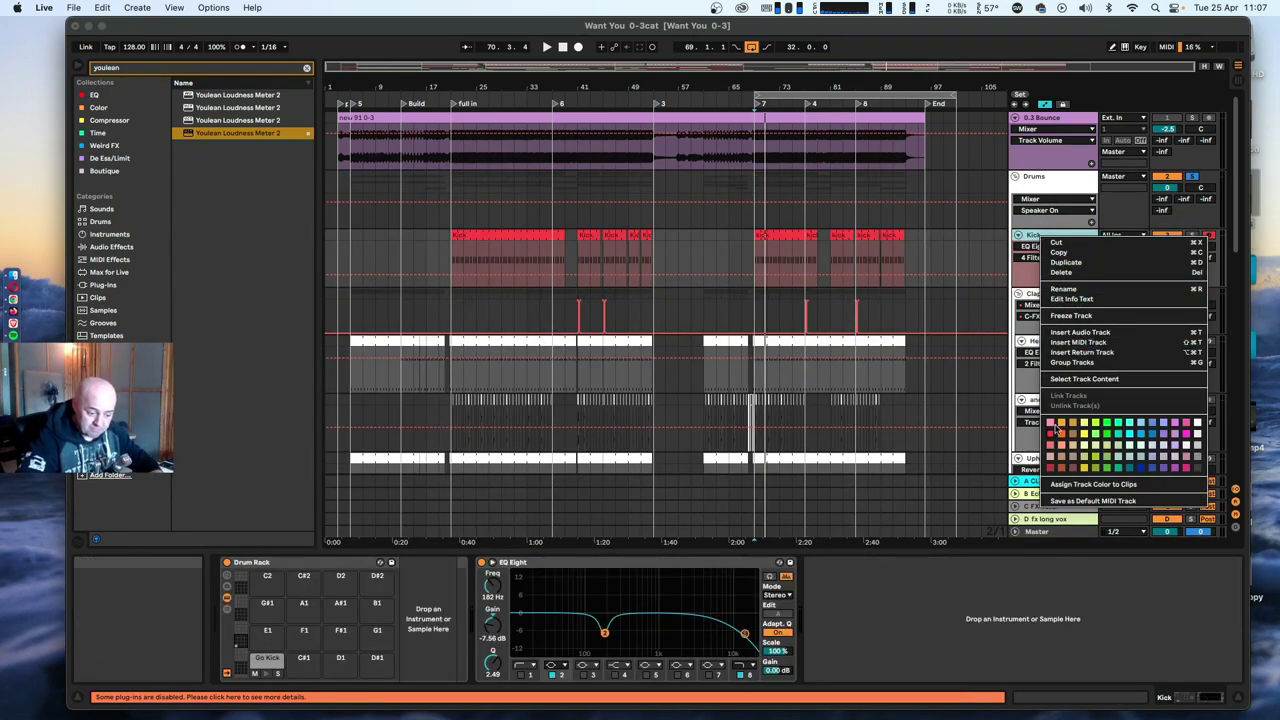
left_click(1064, 289)
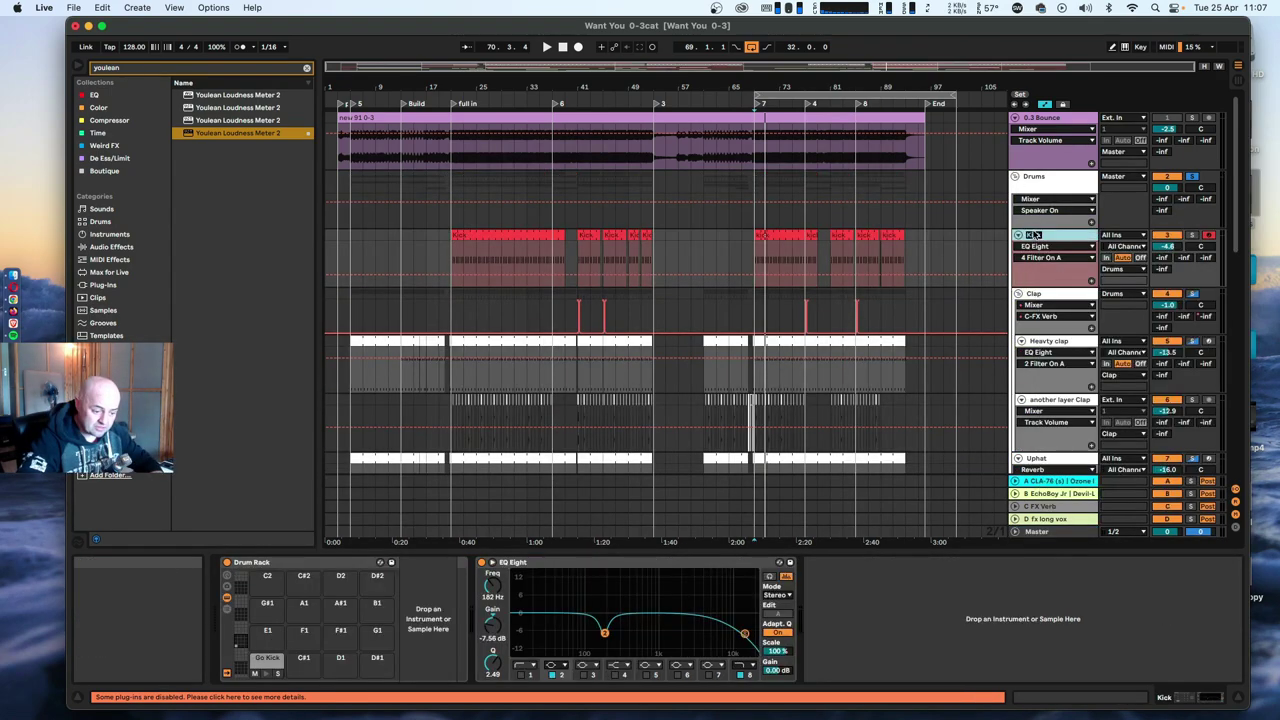
type("Lister is farting")
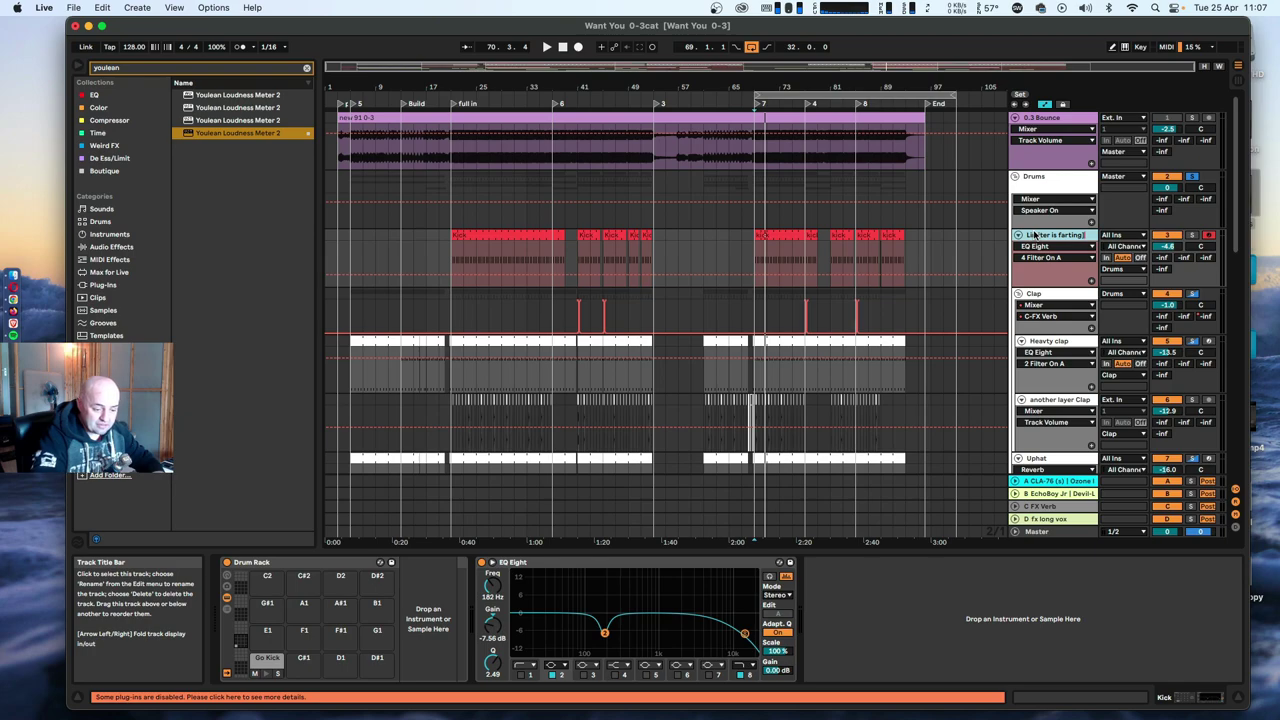
key("Return")
left_click(1015, 177)
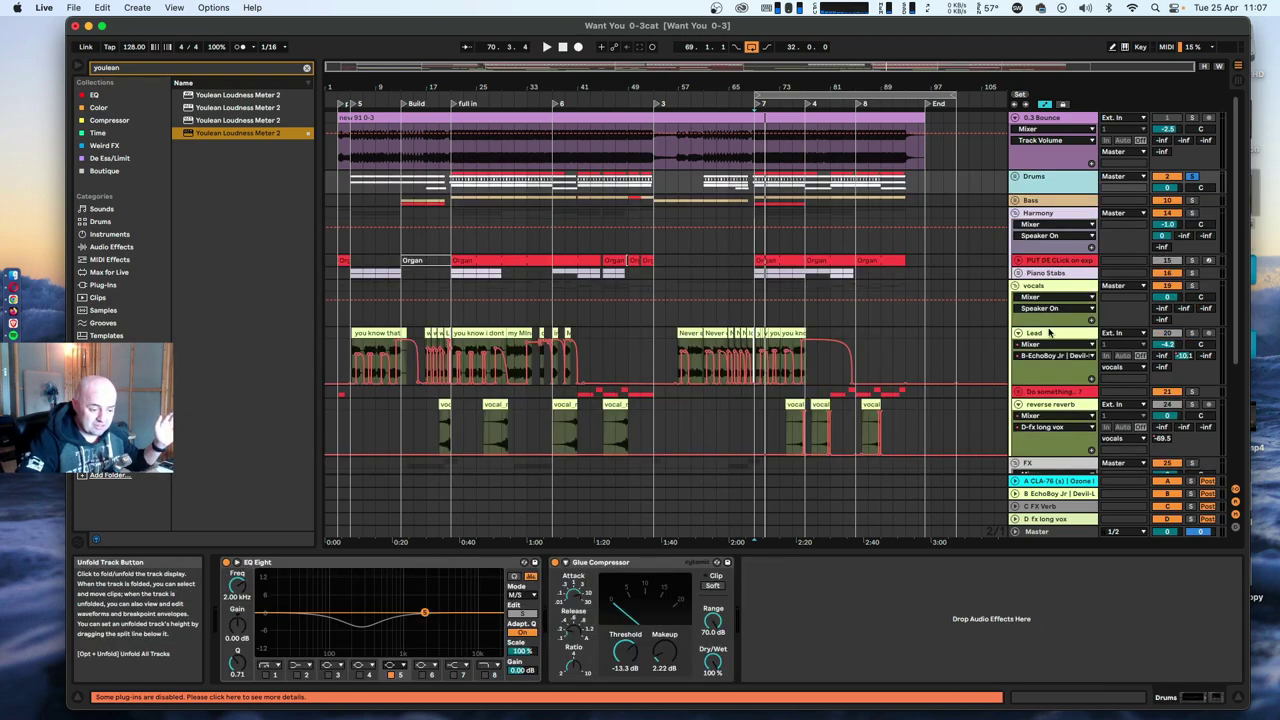
Fold the vocals group, switch off Pro-L 2 on the Master track and switch AR TG Mastering back on.
left_click(1031, 532)
left_click(1015, 286)
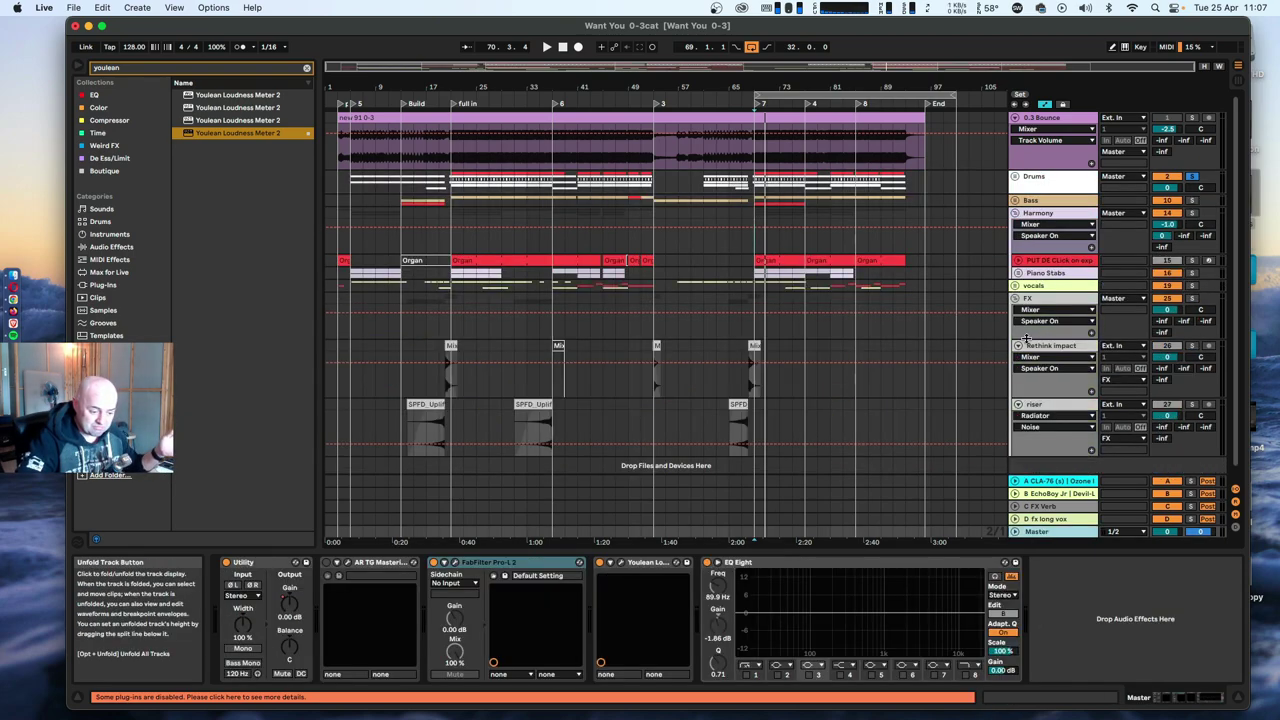
double_click(1033, 532)
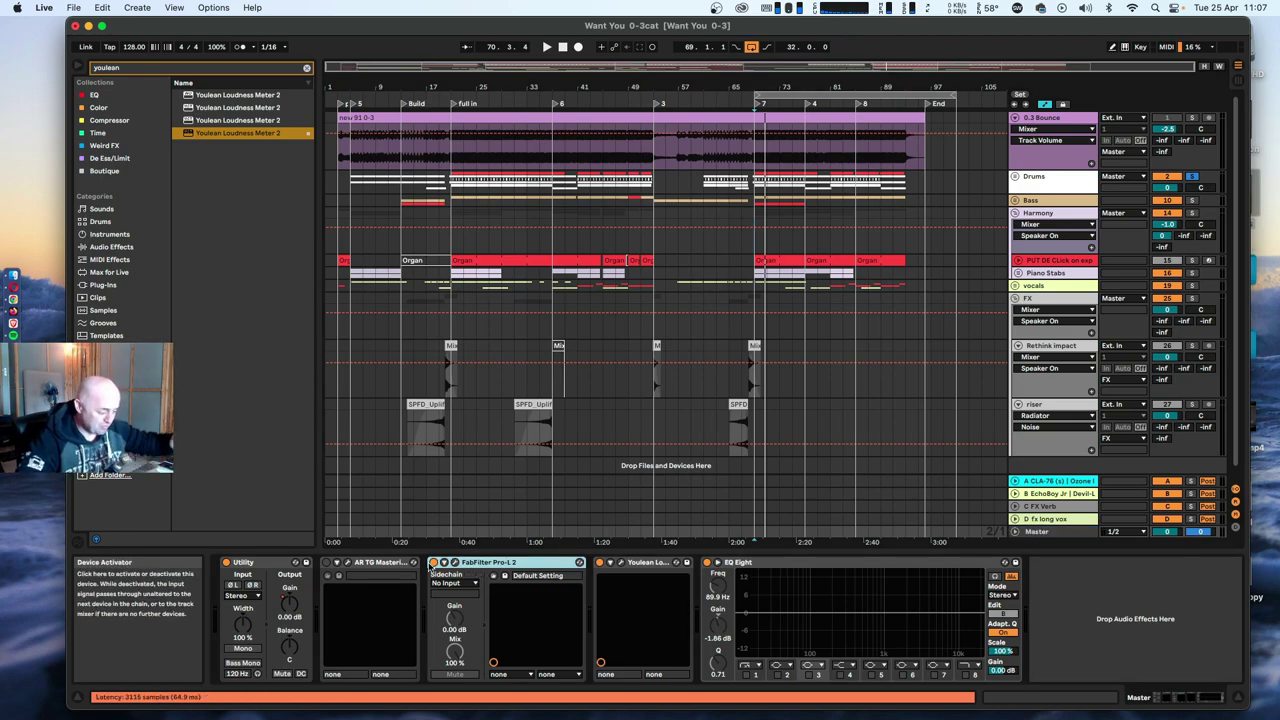
left_click(326, 562)
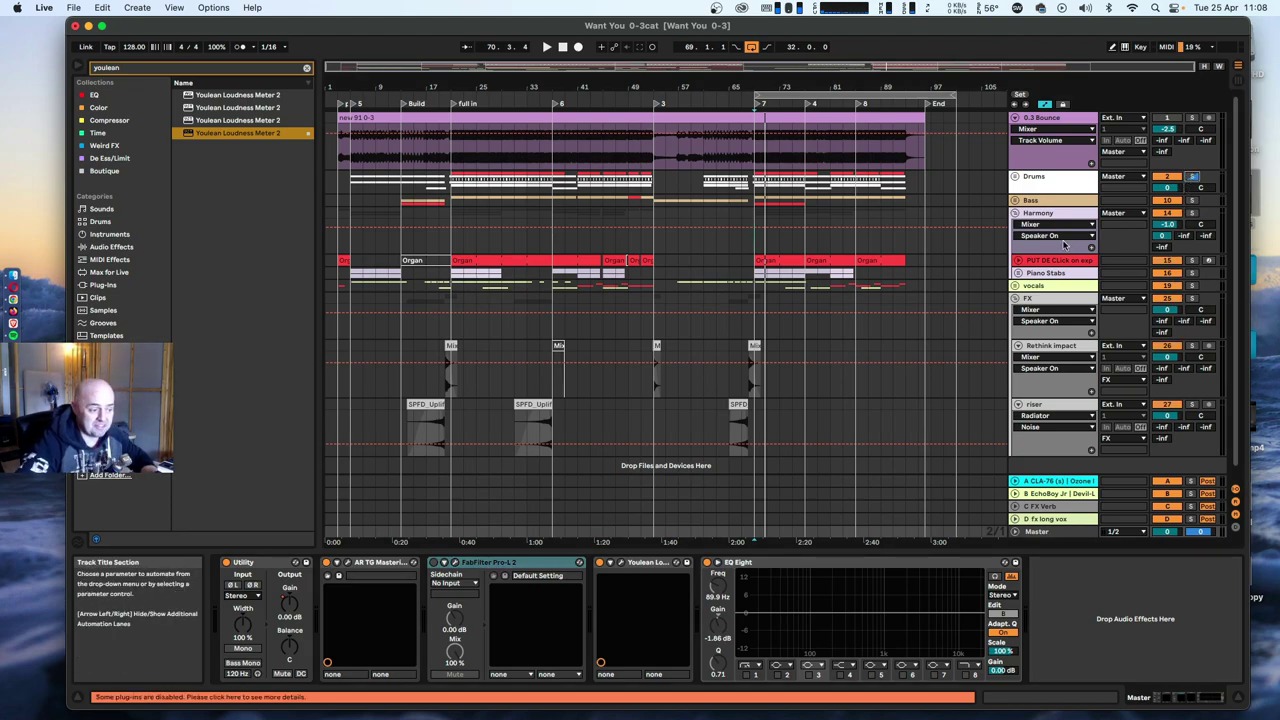
left_click(715, 8)
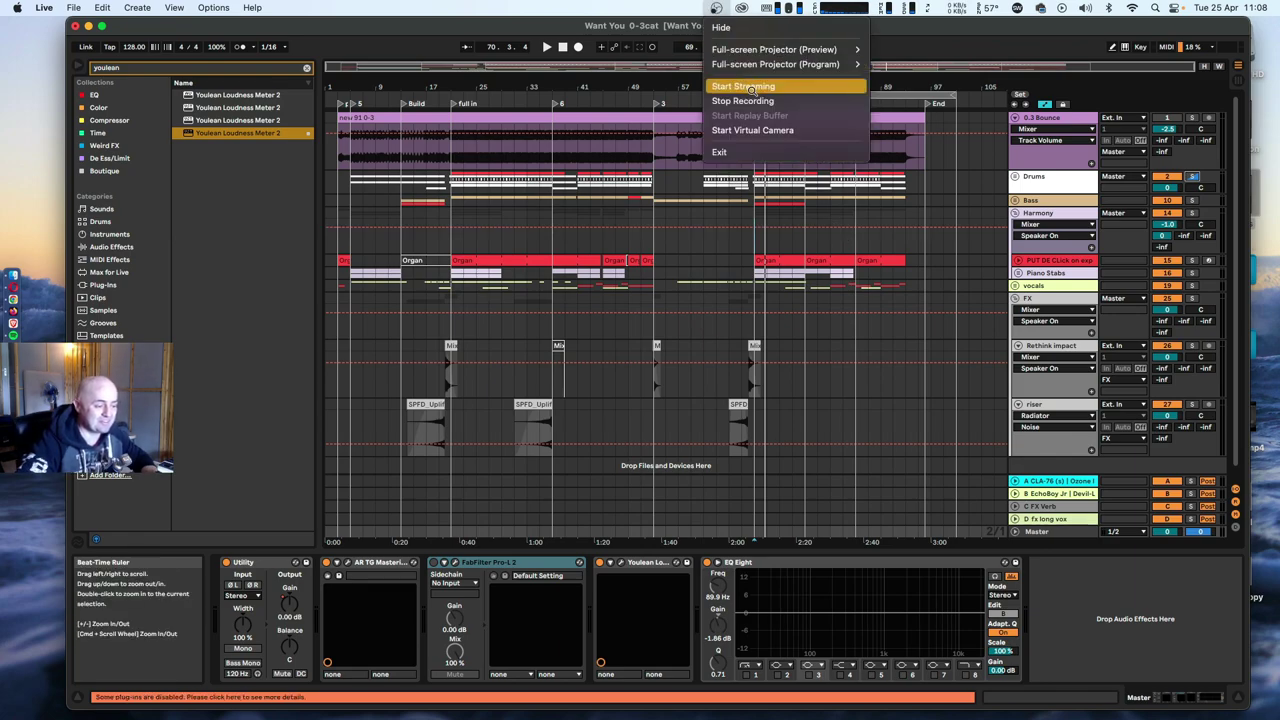